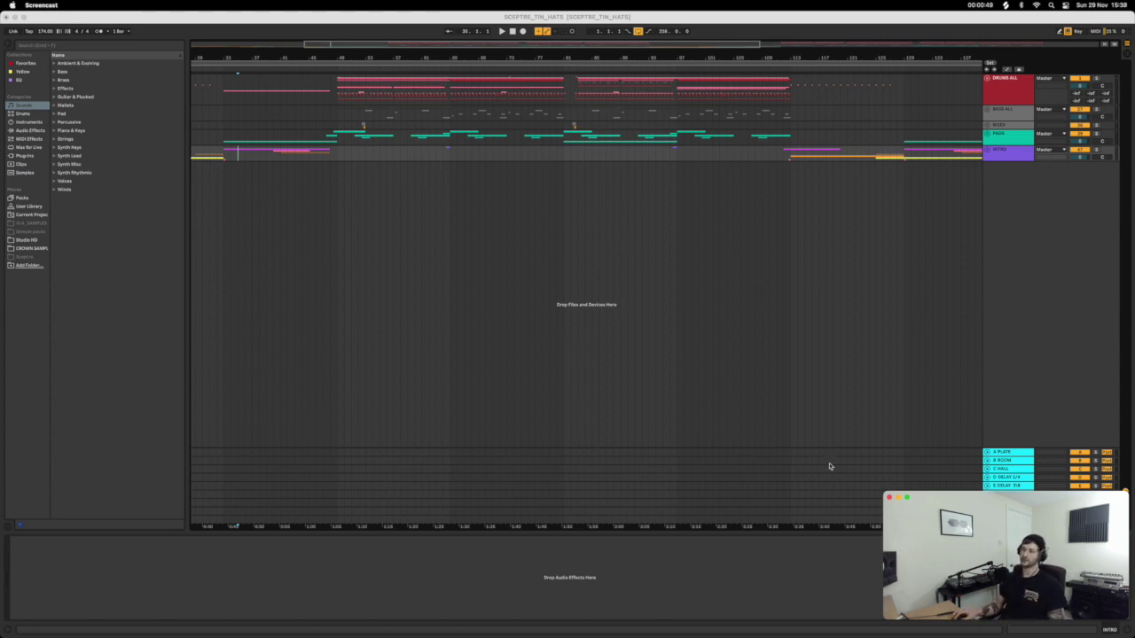
Insert a new audio track below the INTRO group and delete the INTRO group.
{"action": "left_click", "coordinate": [393, 218]}
{"action": "left_click", "coordinate": [998, 152]}
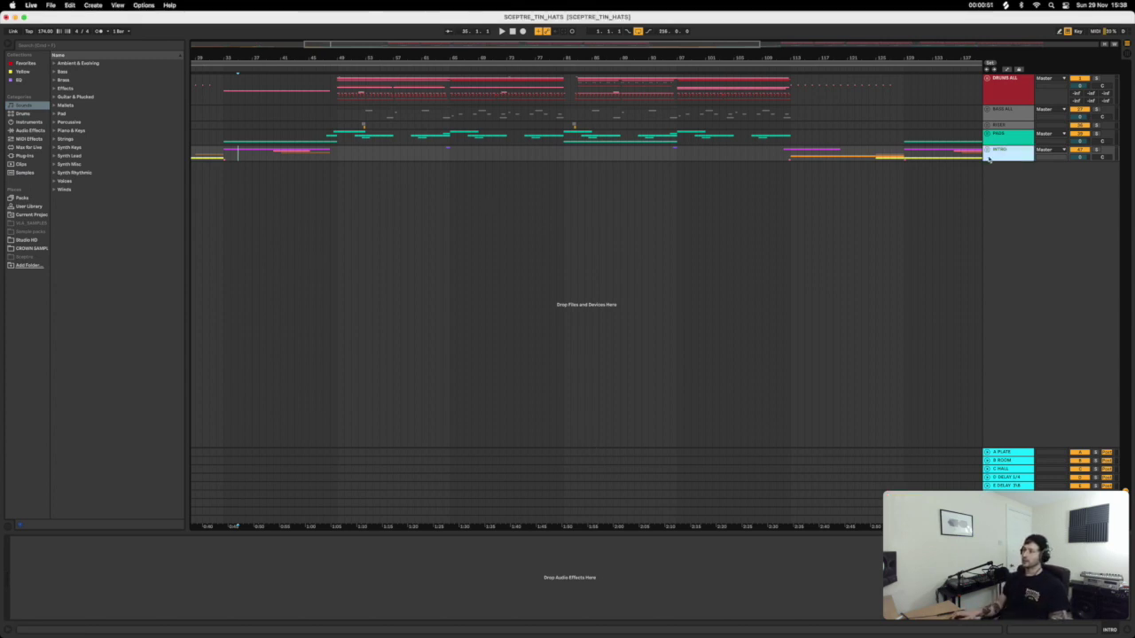
{"action": "left_click", "coordinate": [987, 151]}
{"action": "left_click", "coordinate": [988, 151]}
{"action": "right_click", "coordinate": [1000, 201]}
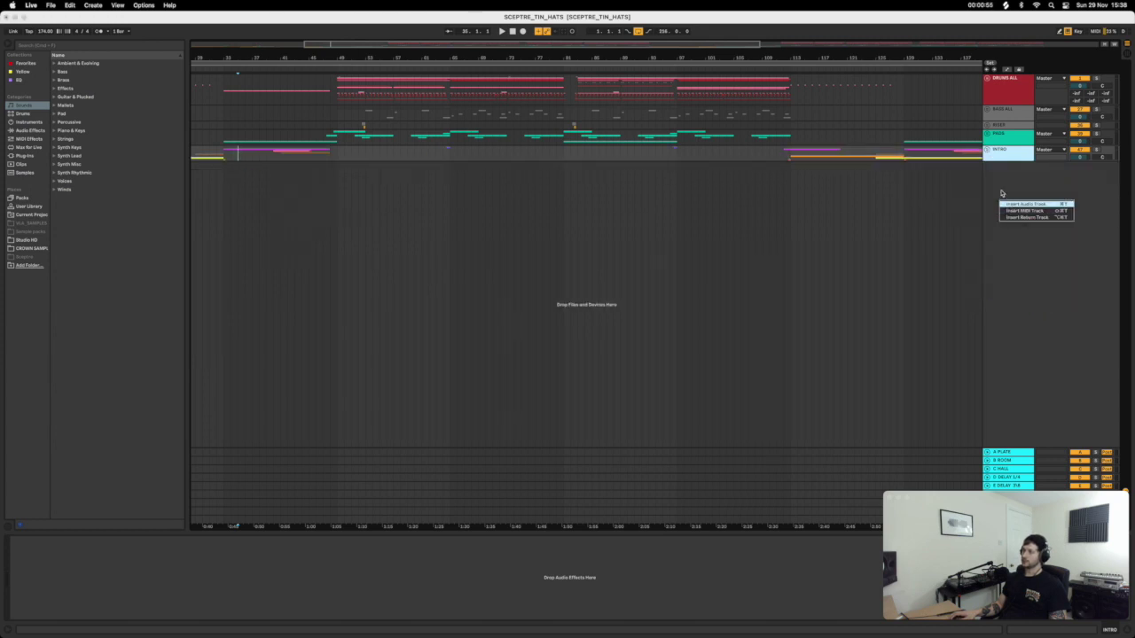
{"action": "key", "text": "Return"}
{"action": "left_click", "coordinate": [995, 157]}
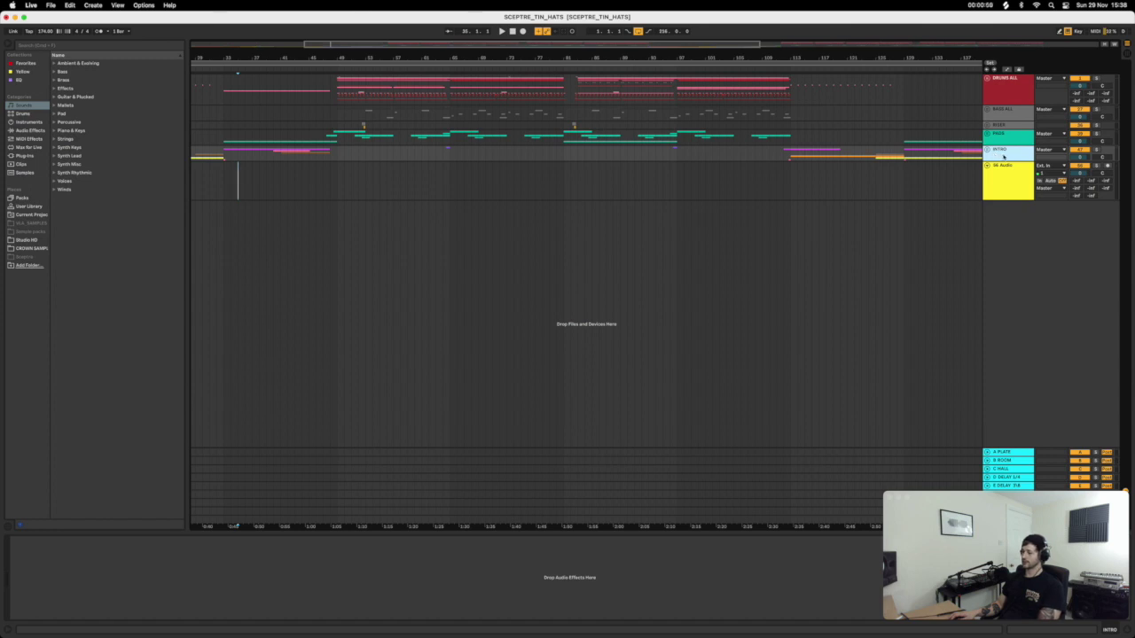
{"action": "key", "text": "Delete"}
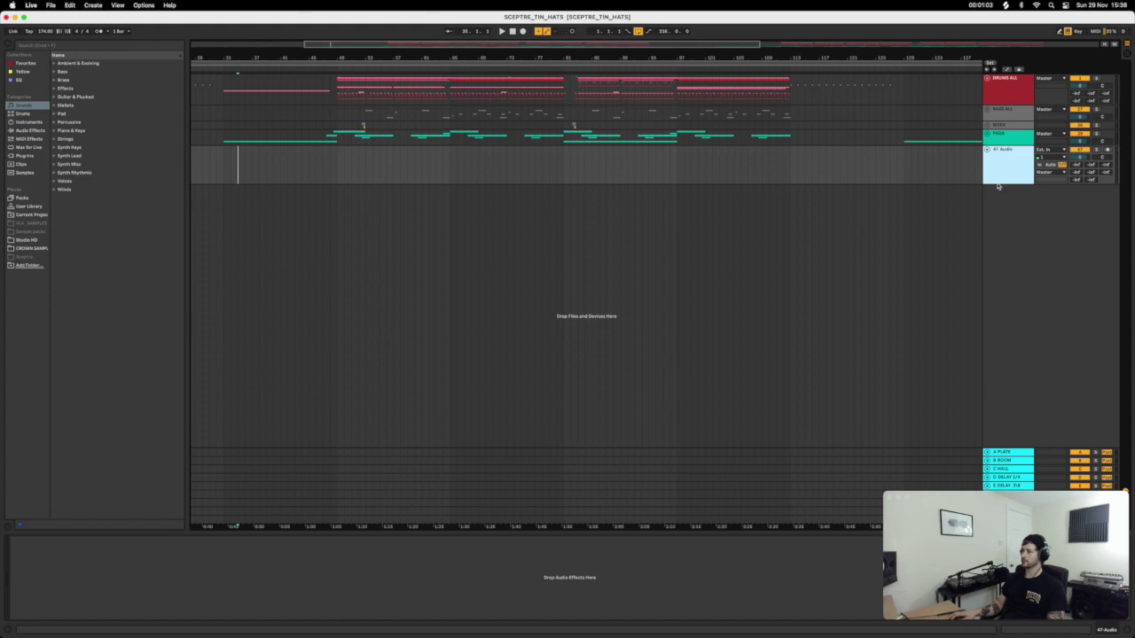
Add four more audio tracks below the new one.
{"action": "key", "text": "super+t"}
{"action": "key", "text": "super+t"}
{"action": "key", "text": "super+t"}
{"action": "key", "text": "super+t"}
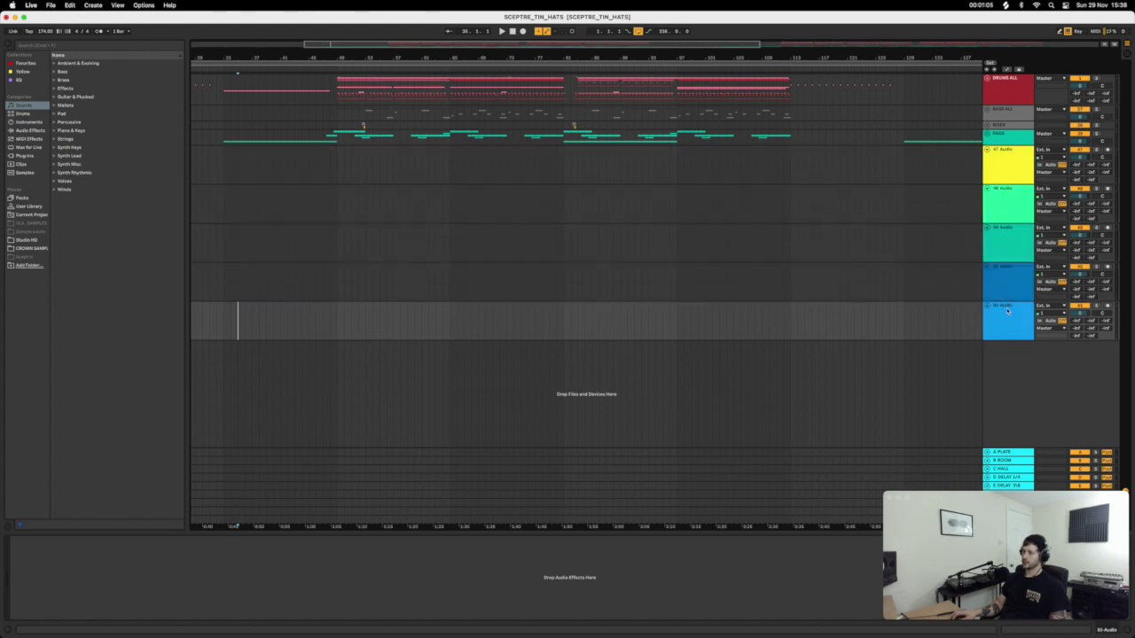
Group the five new audio tracks together and fold the group.
{"action": "left_click", "coordinate": [996, 163], "text": "shift"}
{"action": "right_click", "coordinate": [995, 162]}
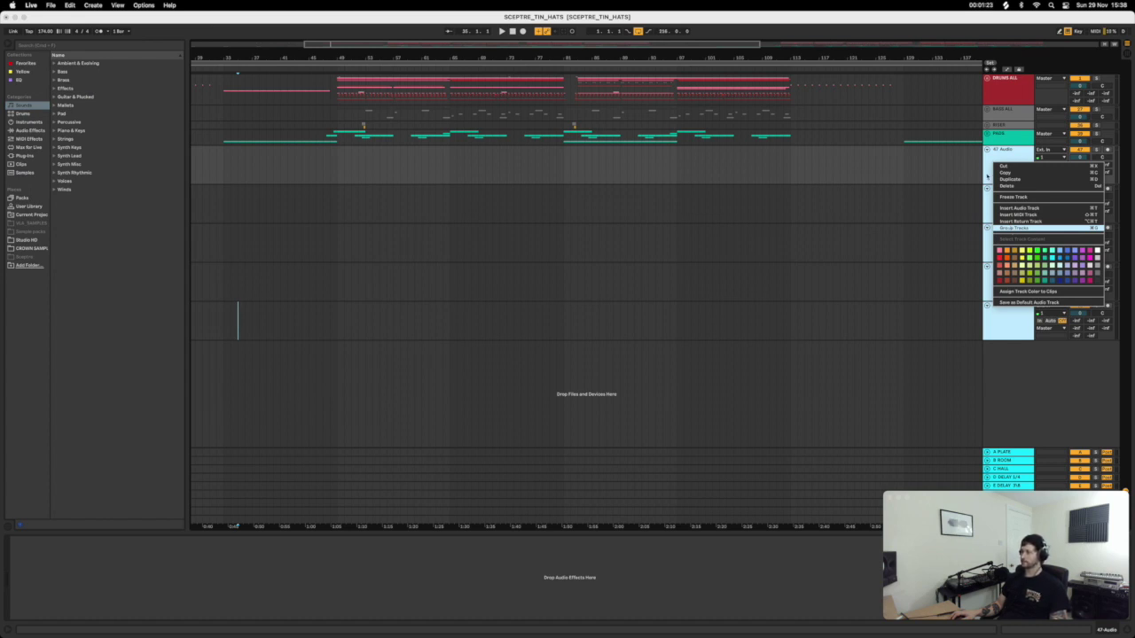
{"action": "key", "text": "super+g"}
{"action": "left_click", "coordinate": [988, 149]}
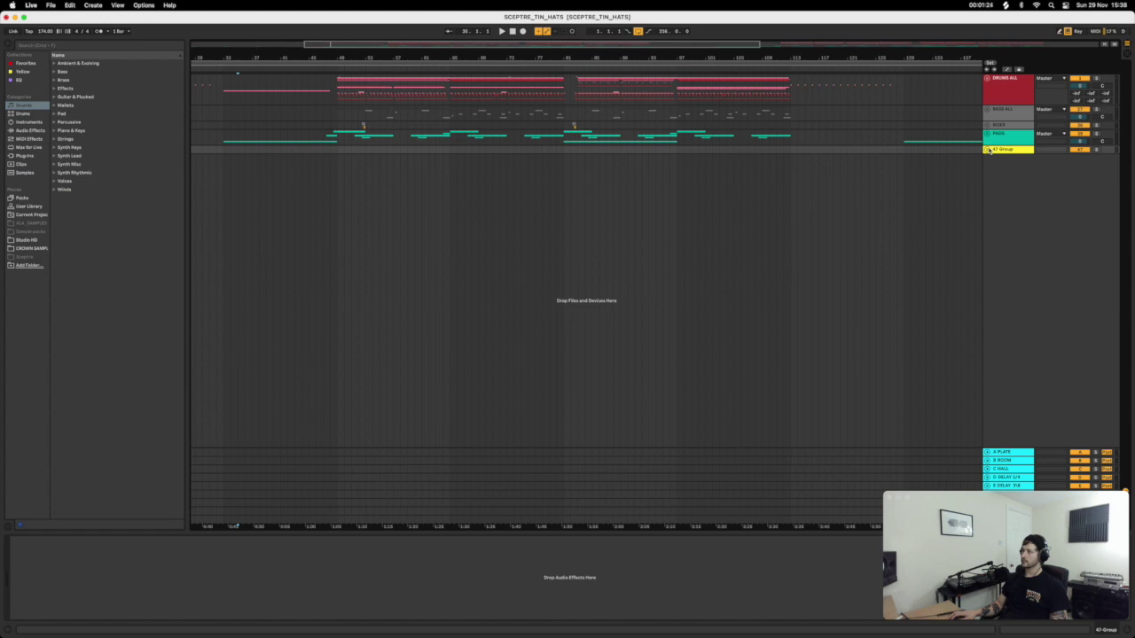
Play the arrangement from bar 65 to hear the existing drop.
{"action": "left_click", "coordinate": [459, 149]}
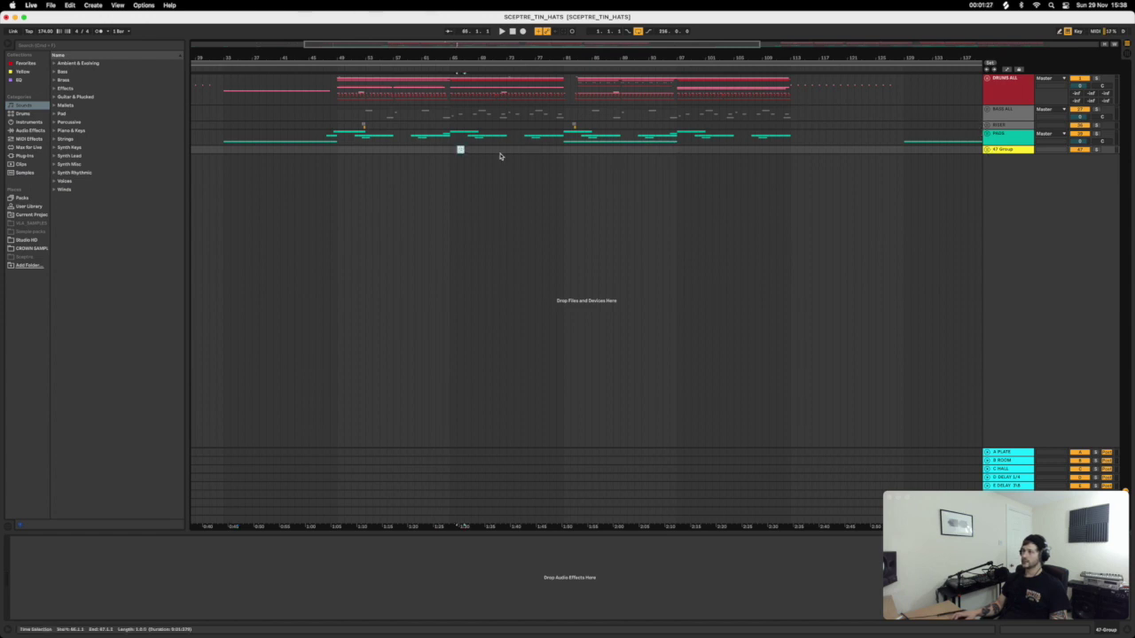
{"action": "left_click", "coordinate": [450, 150]}
{"action": "key", "text": "space"}
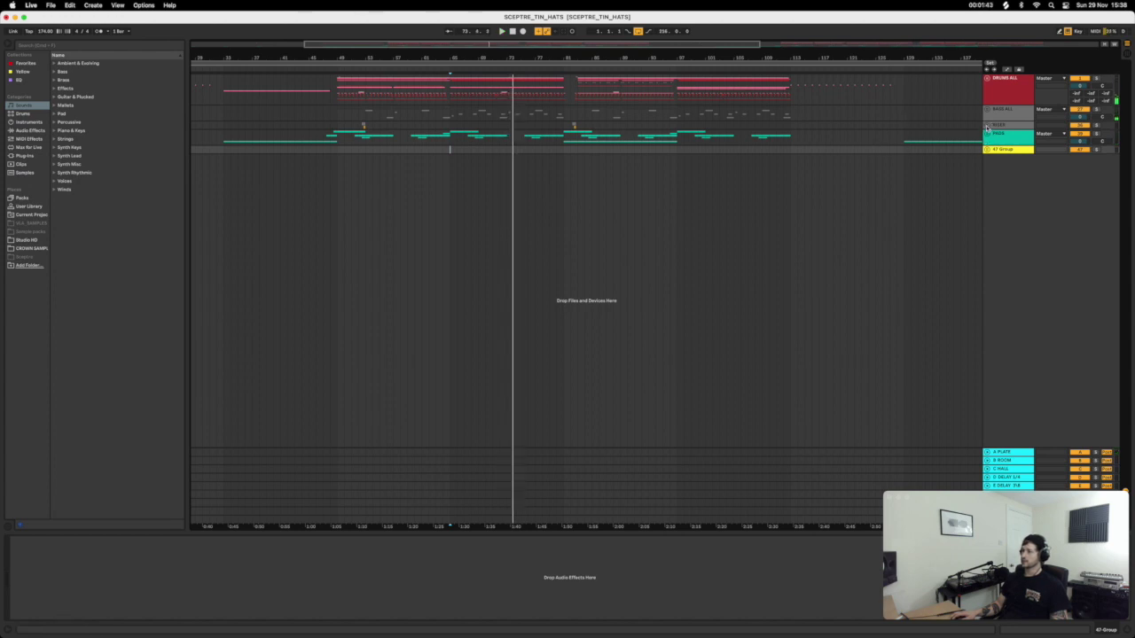
Unfold the BASS ALL group and copy track 33's bassloop clips from bars 65–81 to bar 33 on the new group's first audio track.
{"action": "left_click", "coordinate": [987, 128]}
{"action": "left_click", "coordinate": [986, 129]}
{"action": "left_click", "coordinate": [986, 109]}
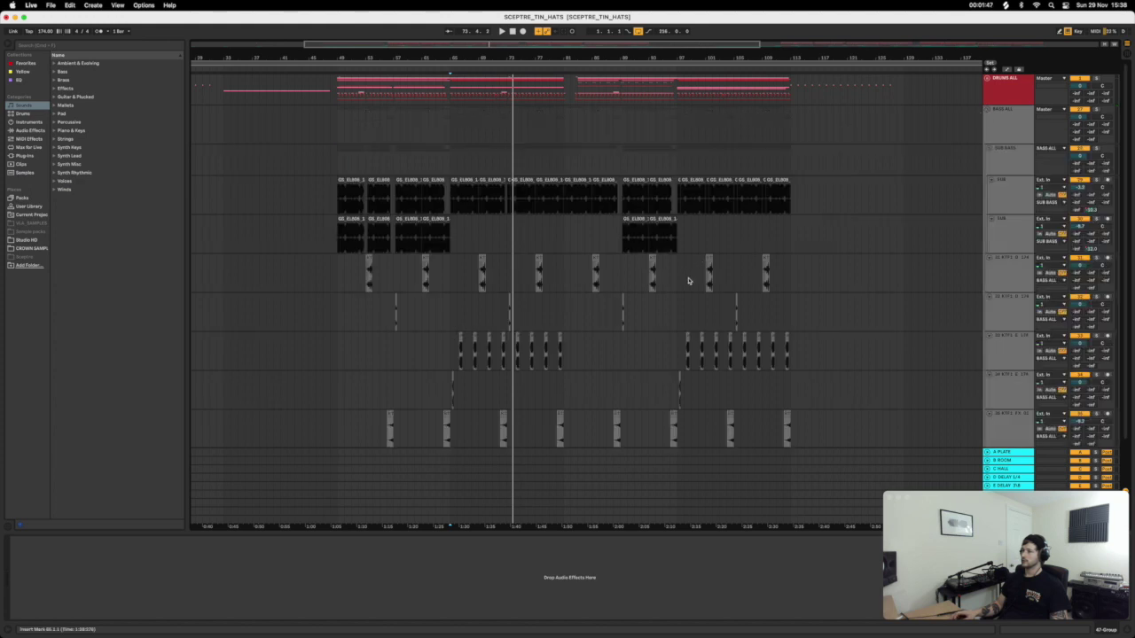
{"action": "scroll", "coordinate": [686, 285], "scroll_direction": "down", "scroll_amount": 3}
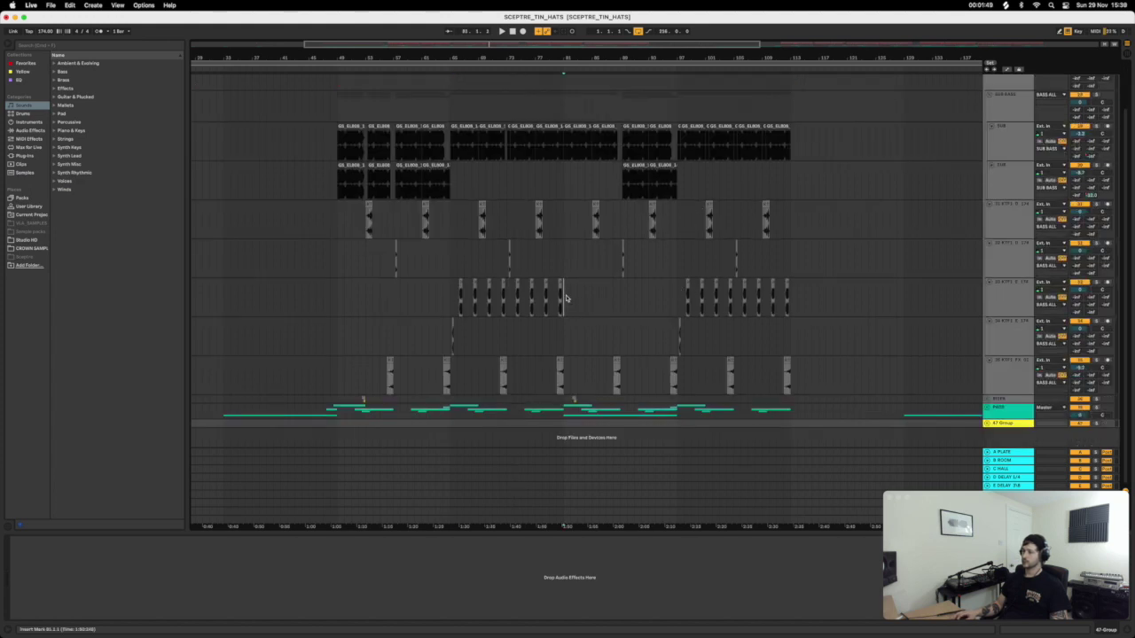
{"action": "left_click_drag", "start_coordinate": [562, 299], "coordinate": [453, 299]}
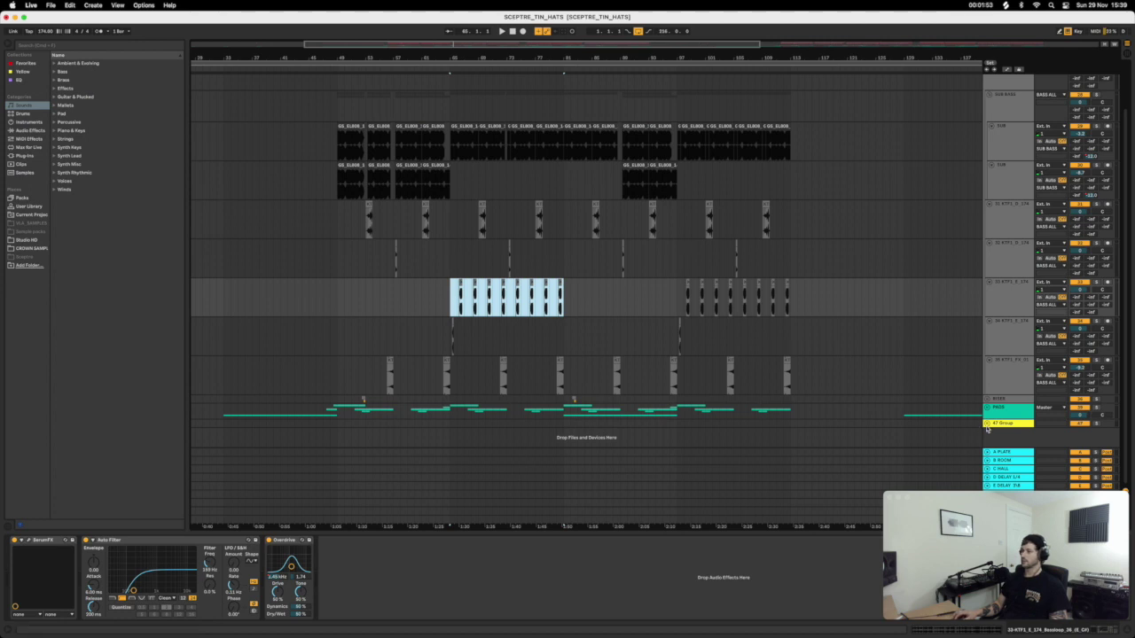
{"action": "left_click_drag", "start_coordinate": [986, 429], "coordinate": [985, 449]}
{"action": "left_click", "coordinate": [992, 206]}
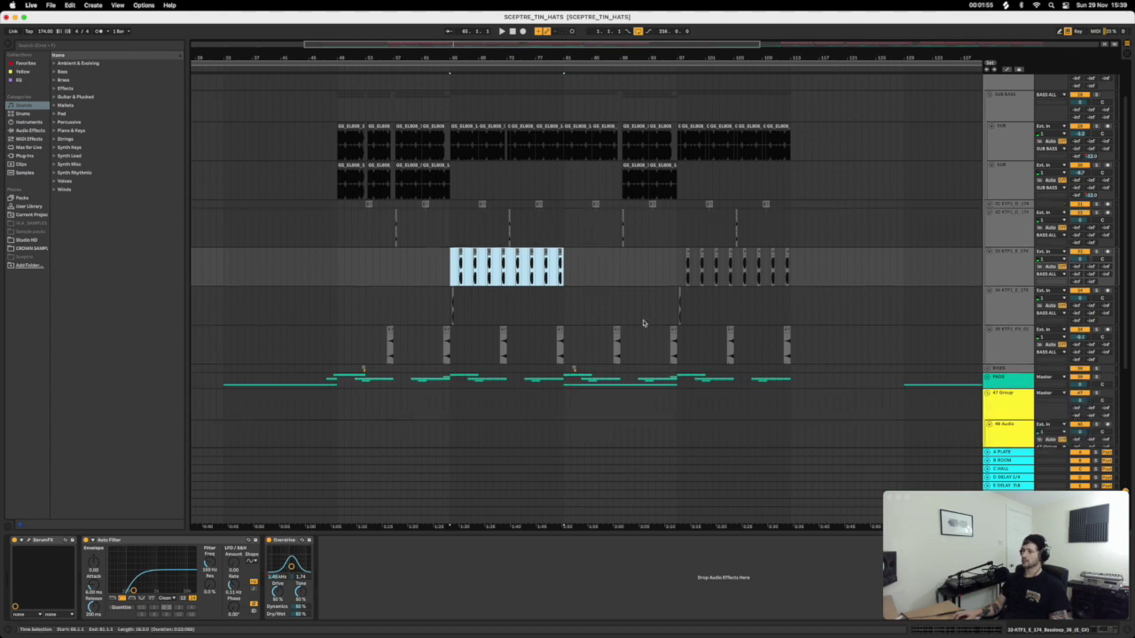
{"action": "left_click", "coordinate": [222, 432]}
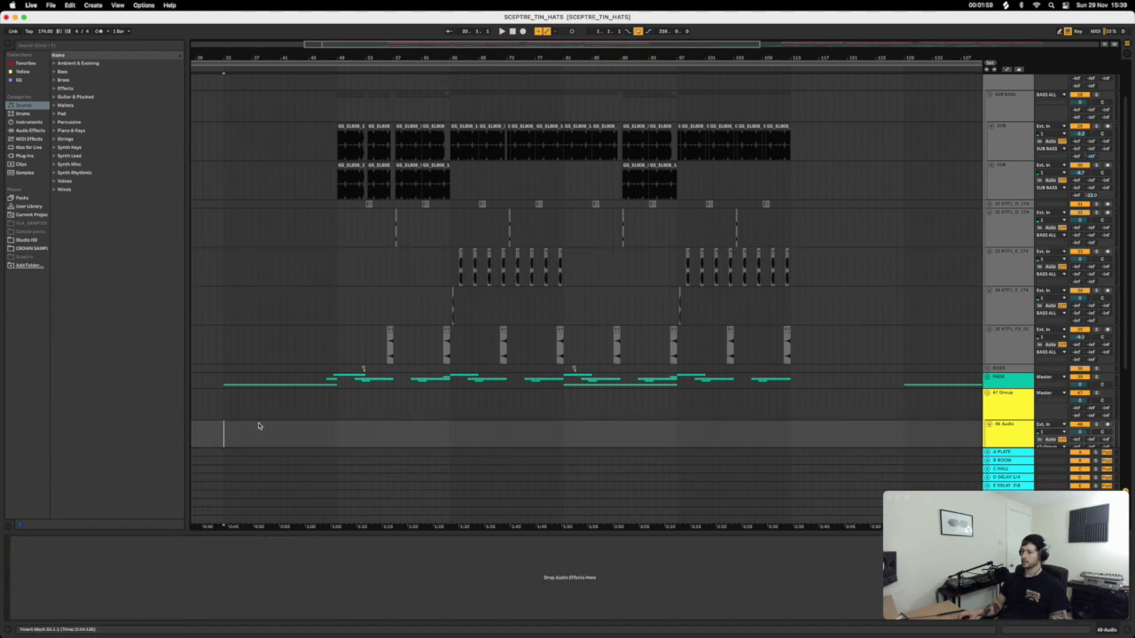
{"action": "key", "text": "ctrl+v"}
Unfold the PADS group and copy the second vox chop clip from PAD 1 to bar 56 on the new group's first audio track.
{"action": "left_click", "coordinate": [404, 403]}
{"action": "scroll", "coordinate": [736, 331], "scroll_direction": "down", "scroll_amount": 3}
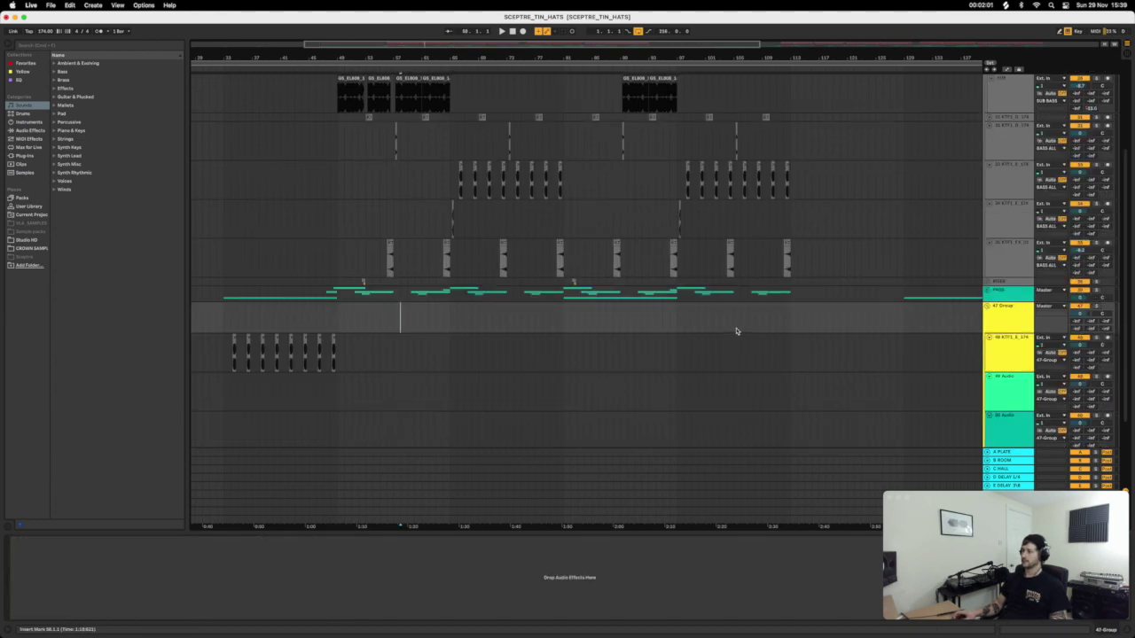
{"action": "scroll", "coordinate": [736, 330], "scroll_direction": "up", "scroll_amount": 1}
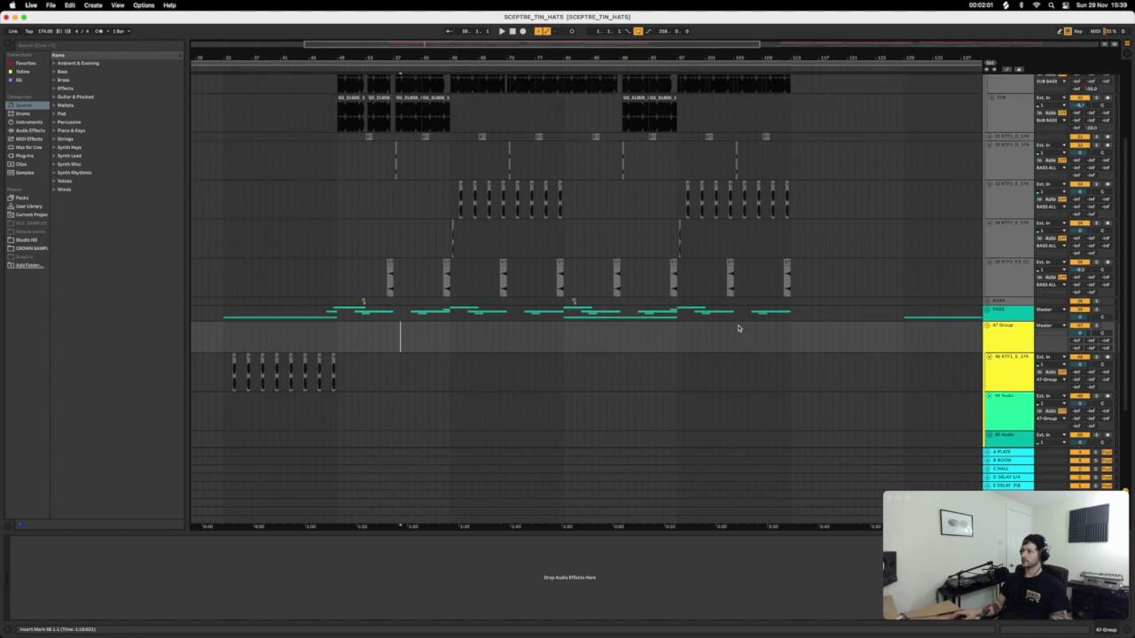
{"action": "left_click", "coordinate": [988, 312]}
{"action": "scroll", "coordinate": [736, 360], "scroll_direction": "down", "scroll_amount": 7}
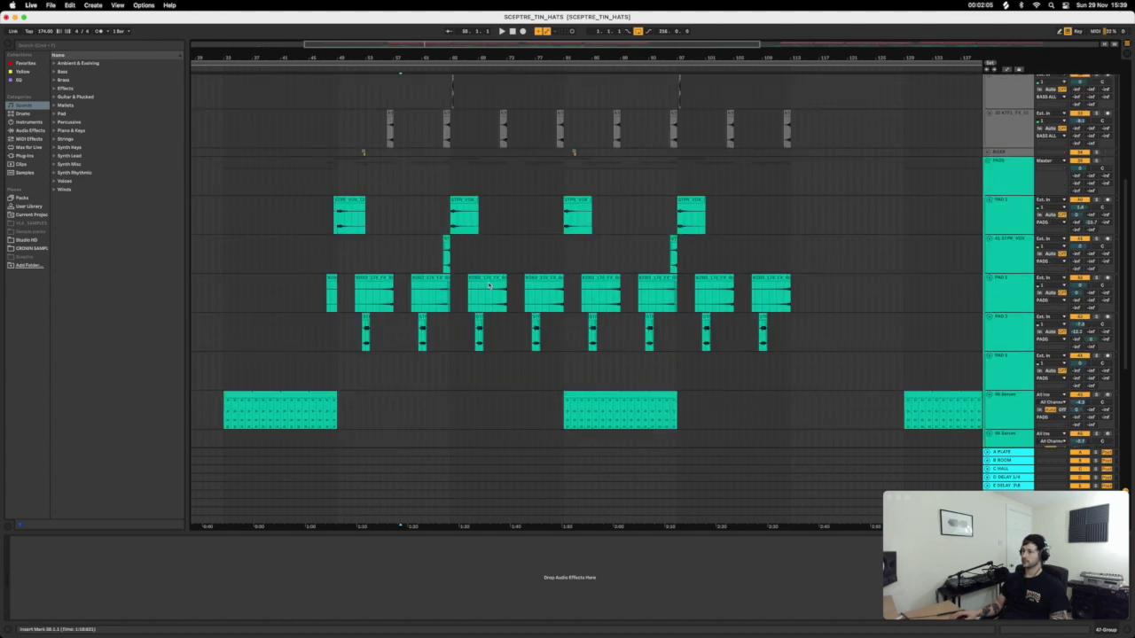
{"action": "scroll", "coordinate": [423, 240], "scroll_direction": "down", "scroll_amount": 6}
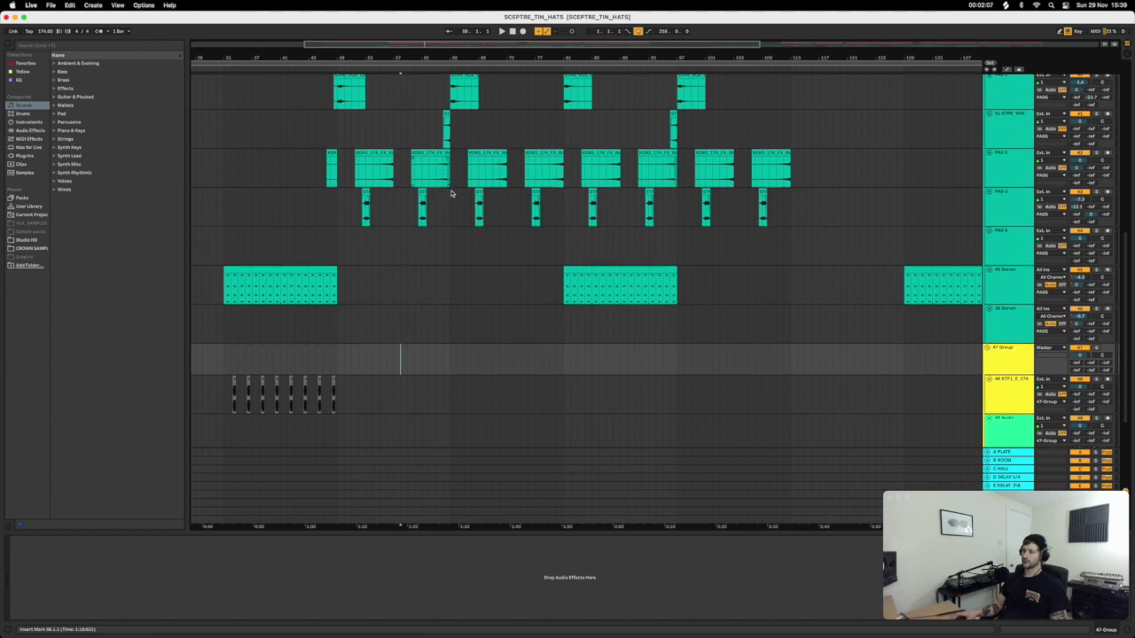
{"action": "scroll", "coordinate": [453, 159], "scroll_direction": "up", "scroll_amount": 1}
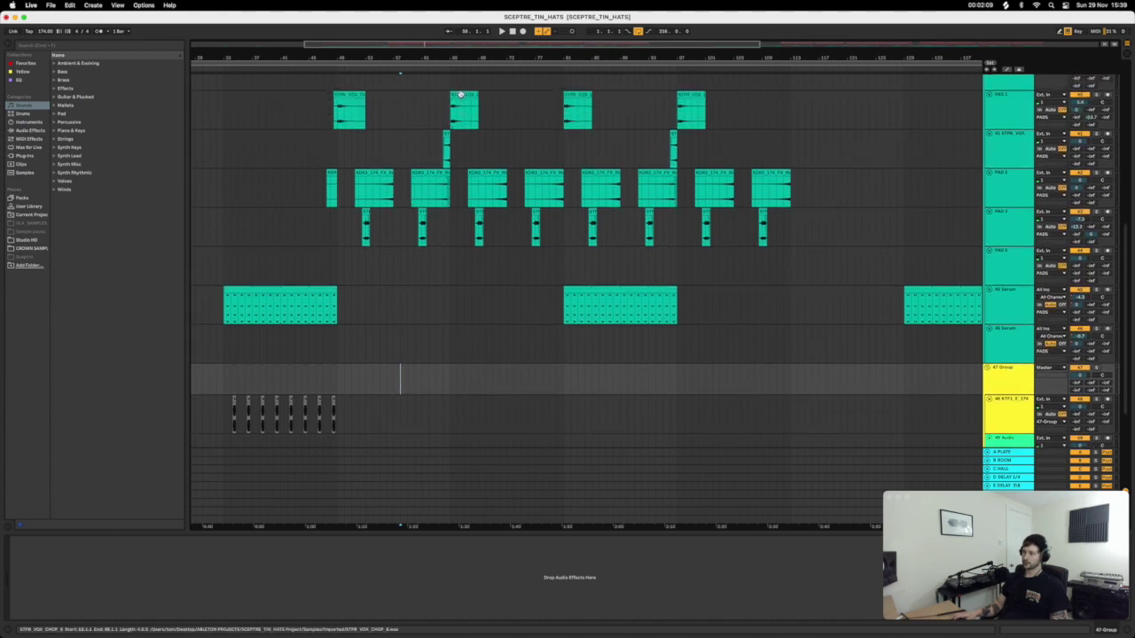
{"action": "left_click_drag", "start_coordinate": [460, 100], "coordinate": [401, 404]}
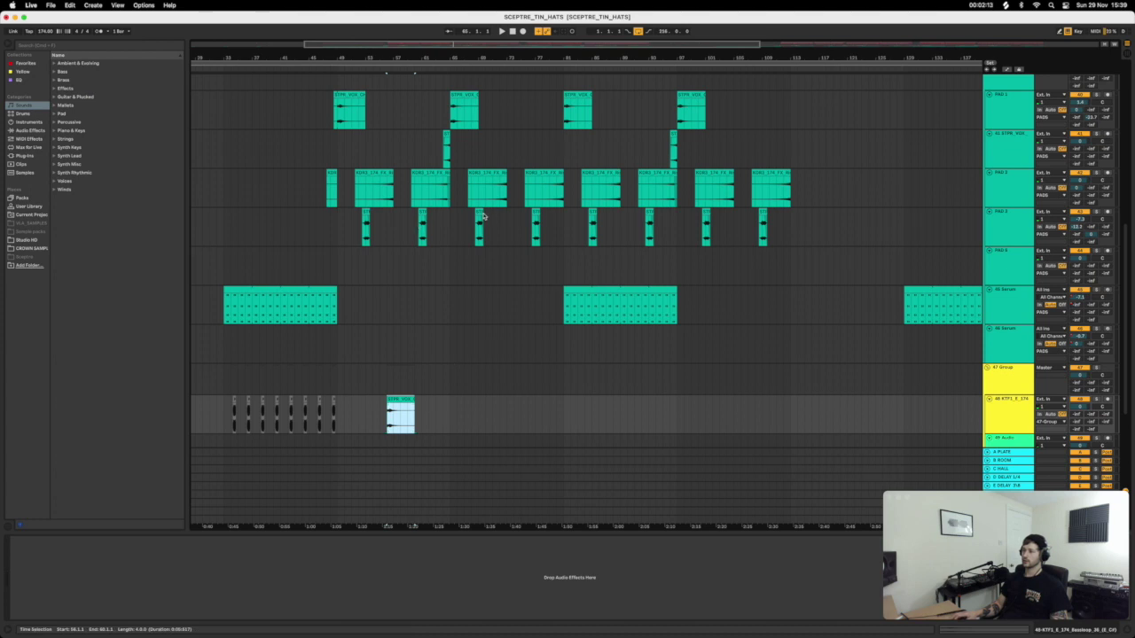
Copy a PAD 3 clip to bar 65 and a PAD 2 clip to bar 70 on the new group's first audio track.
{"action": "left_click", "coordinate": [477, 390]}
{"action": "left_click", "coordinate": [453, 407]}
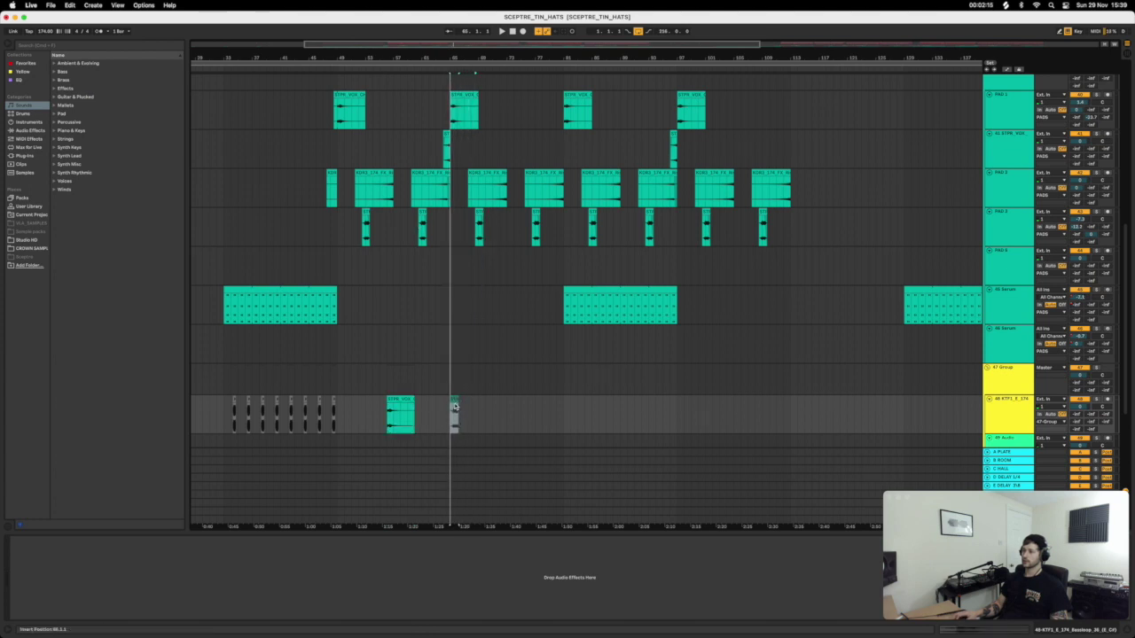
{"action": "left_click_drag", "start_coordinate": [487, 186], "coordinate": [505, 409]}
Audition track 31's bassloop clip at bar 69 in solo and copy it to bar 82 on the new group's first audio track.
{"action": "scroll", "coordinate": [754, 352], "scroll_direction": "up", "scroll_amount": 3}
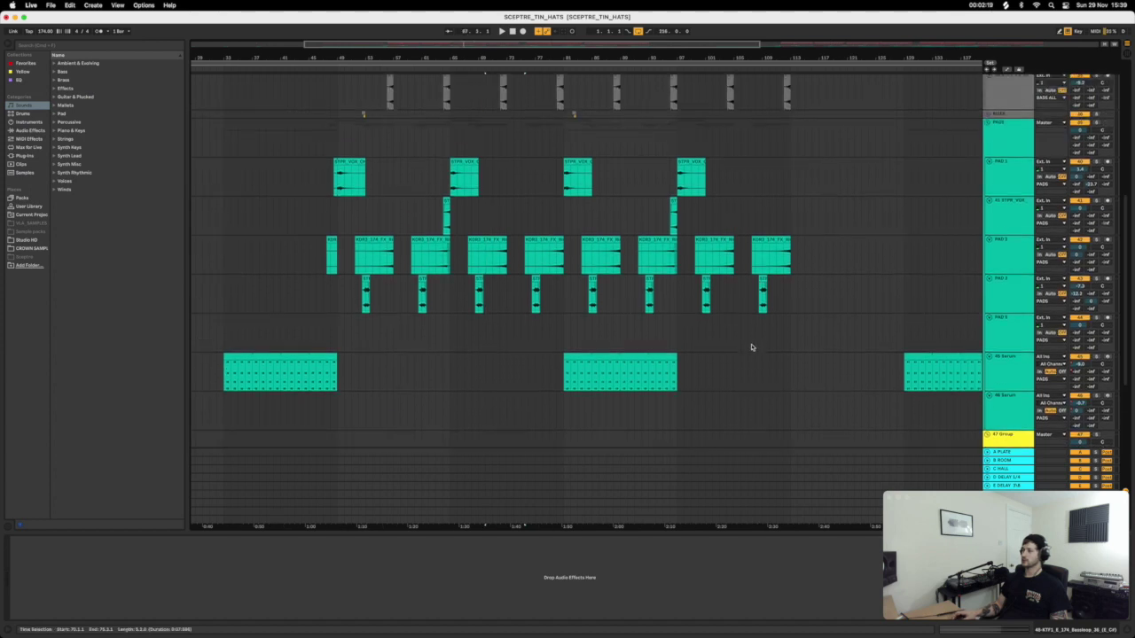
{"action": "scroll", "coordinate": [745, 345], "scroll_direction": "up", "scroll_amount": 10}
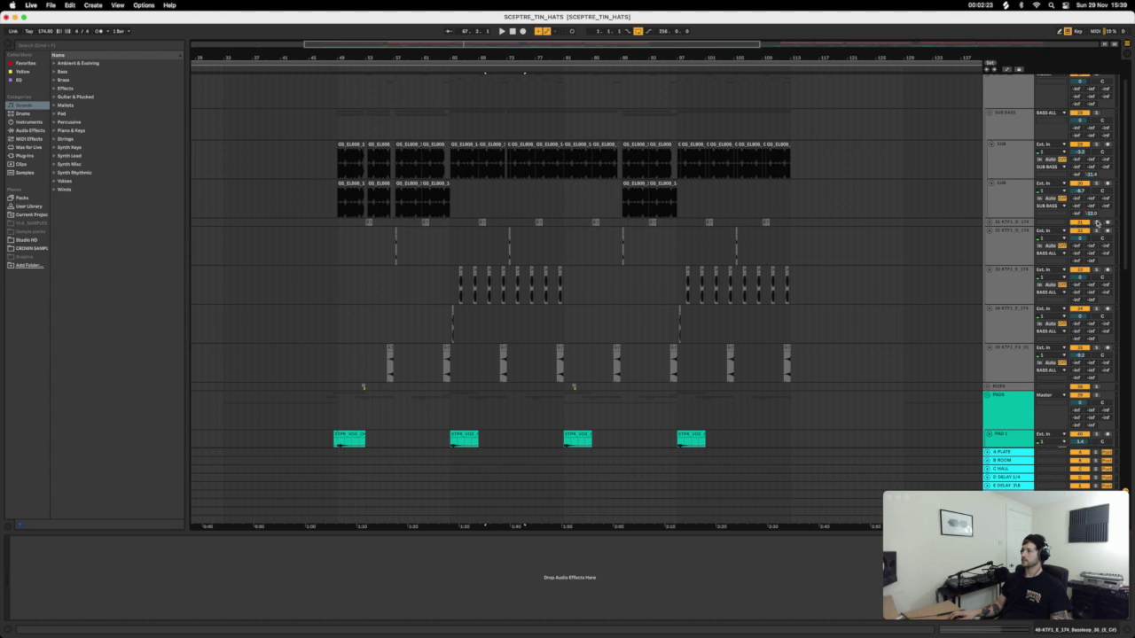
{"action": "left_click", "coordinate": [479, 223]}
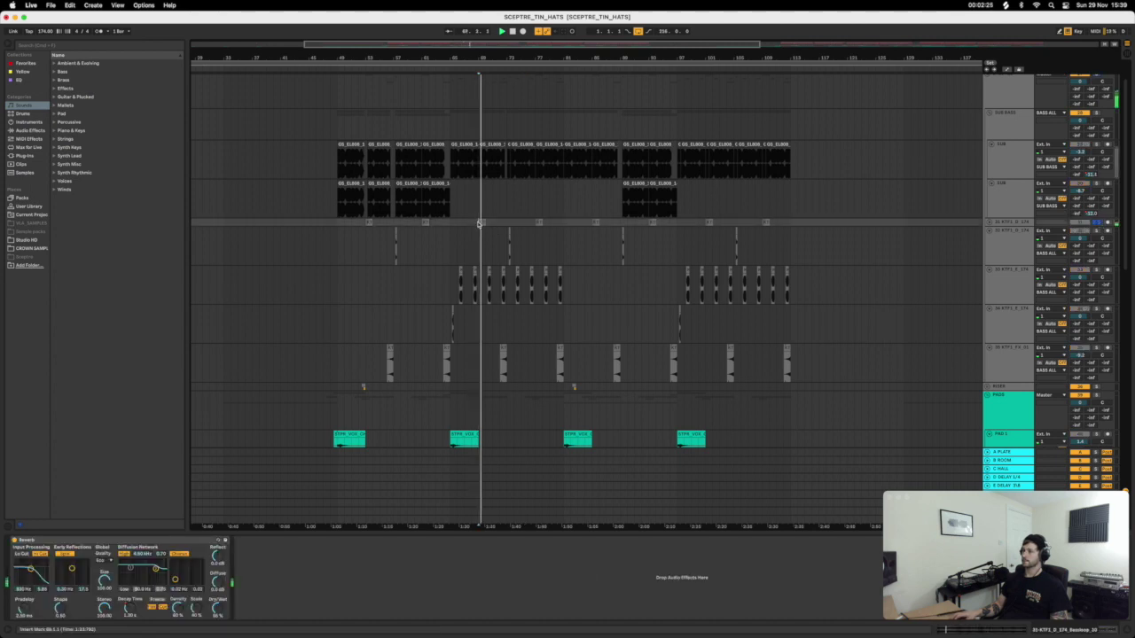
{"action": "scroll", "coordinate": [482, 224], "scroll_direction": "down", "scroll_amount": 2}
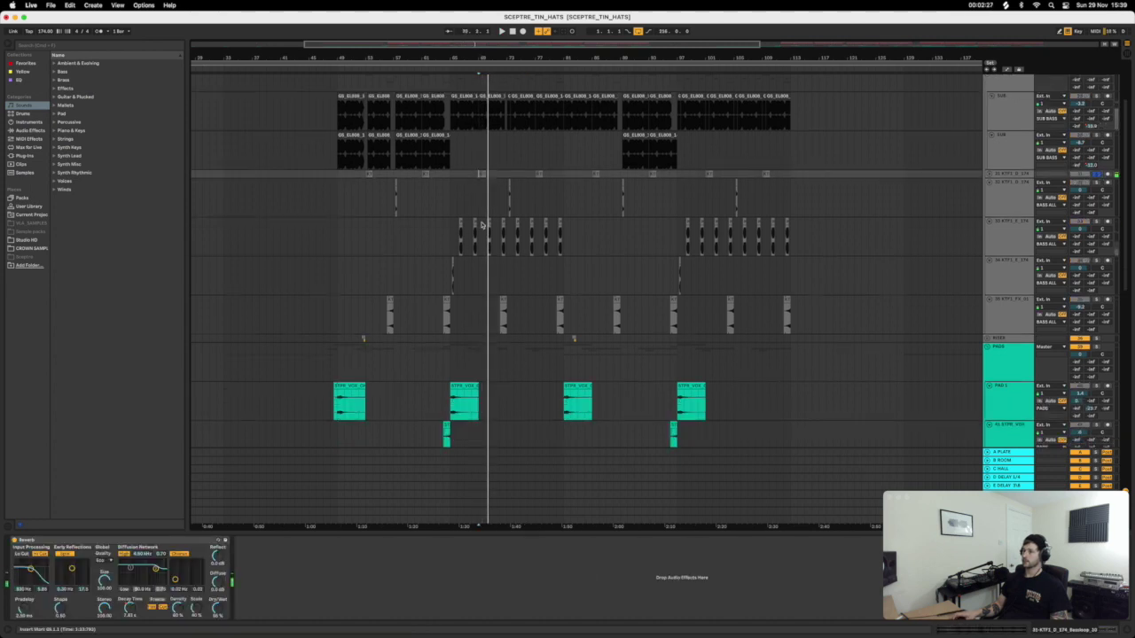
{"action": "left_click", "coordinate": [482, 173]}
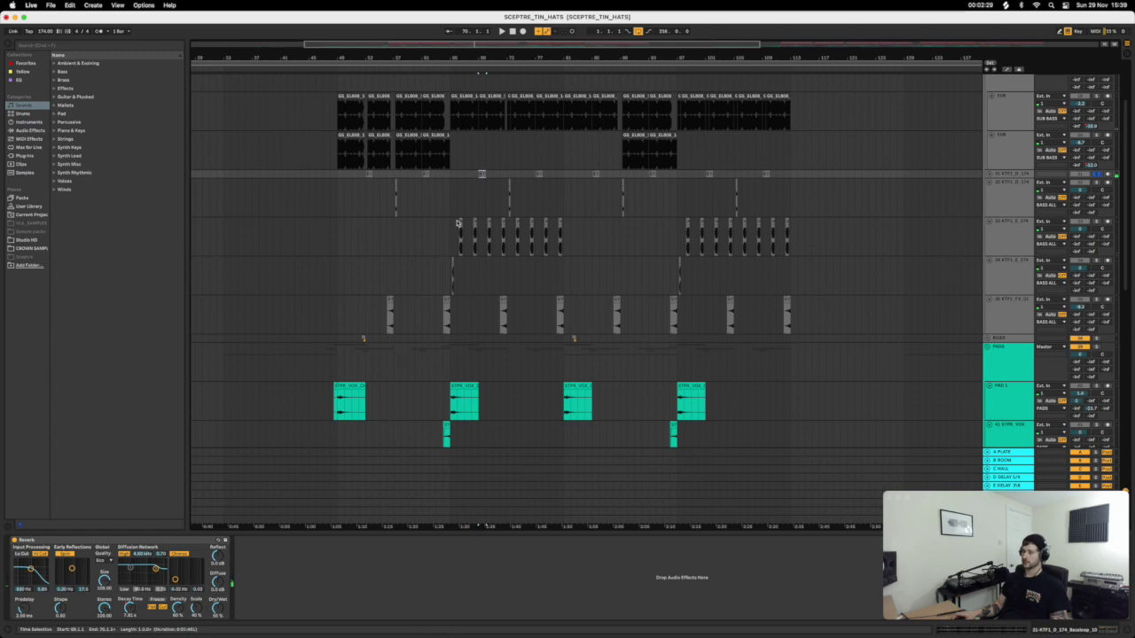
{"action": "scroll", "coordinate": [481, 174], "scroll_direction": "down", "scroll_amount": 10}
{"action": "left_click", "coordinate": [571, 256]}
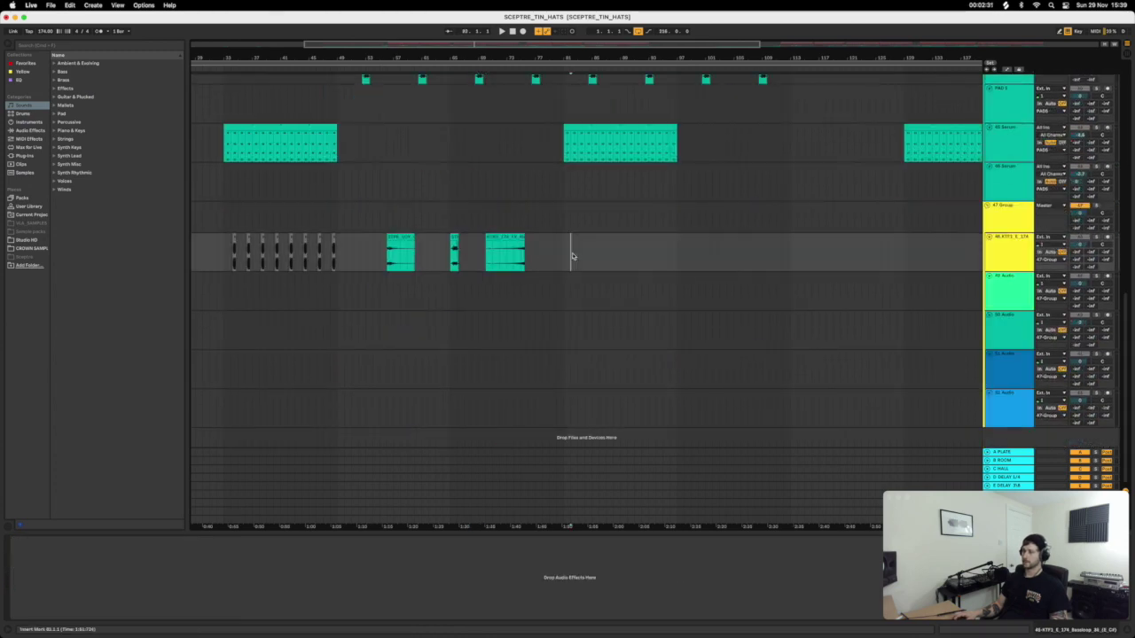
Play the bass section from bar 97 and check the two SUB tracks with their solo states.
{"action": "scroll", "coordinate": [572, 248], "scroll_direction": "up", "scroll_amount": 10}
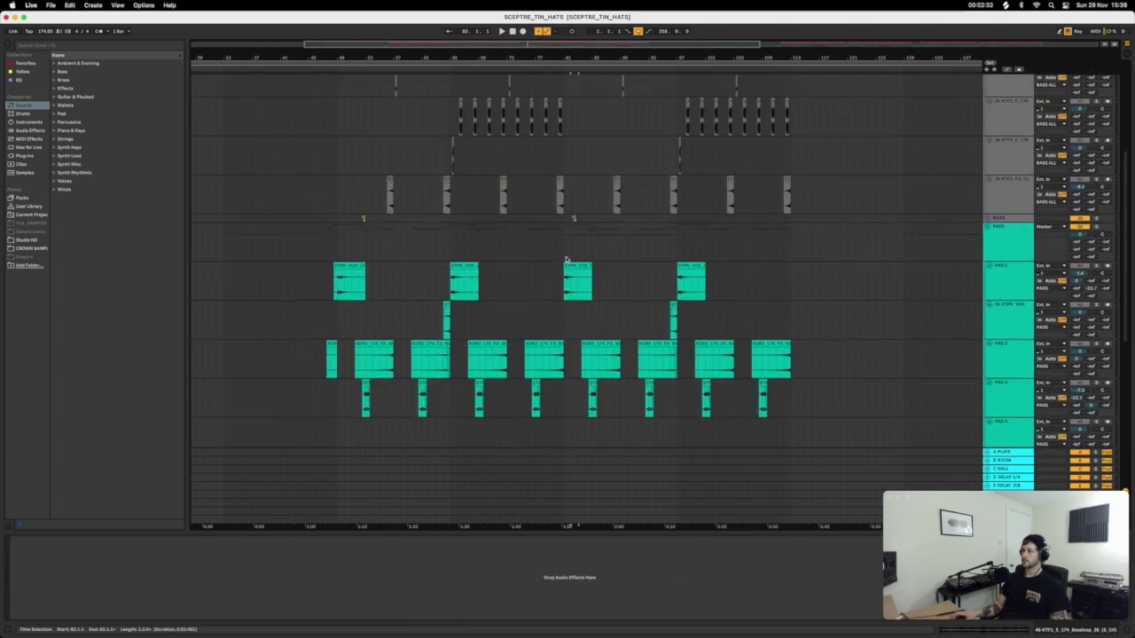
{"action": "left_click", "coordinate": [680, 140]}
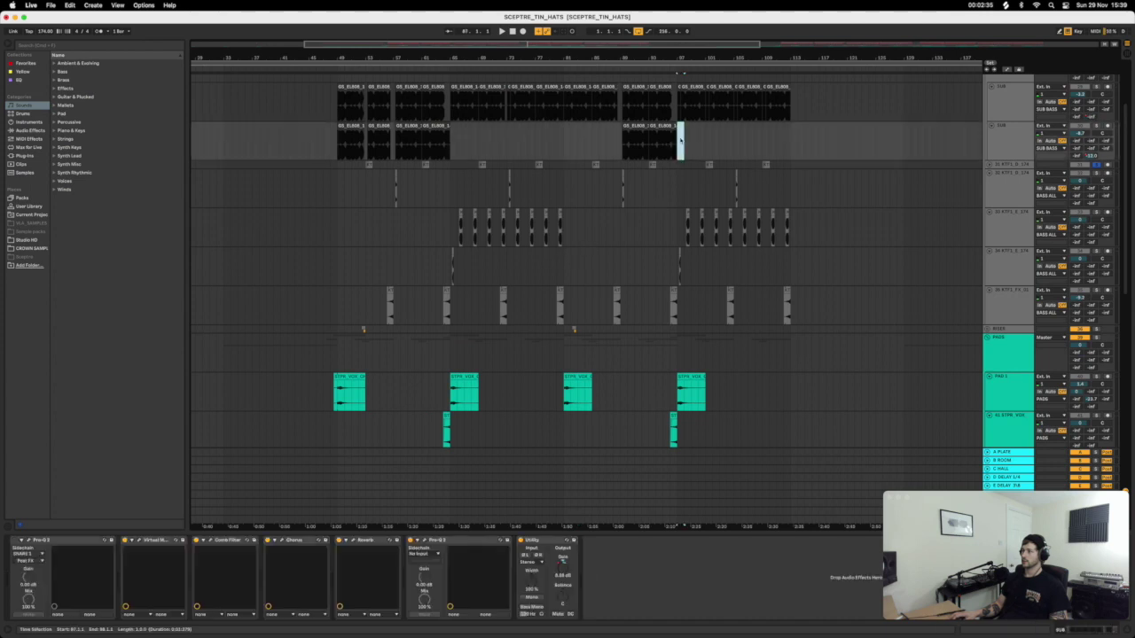
{"action": "key", "text": "space"}
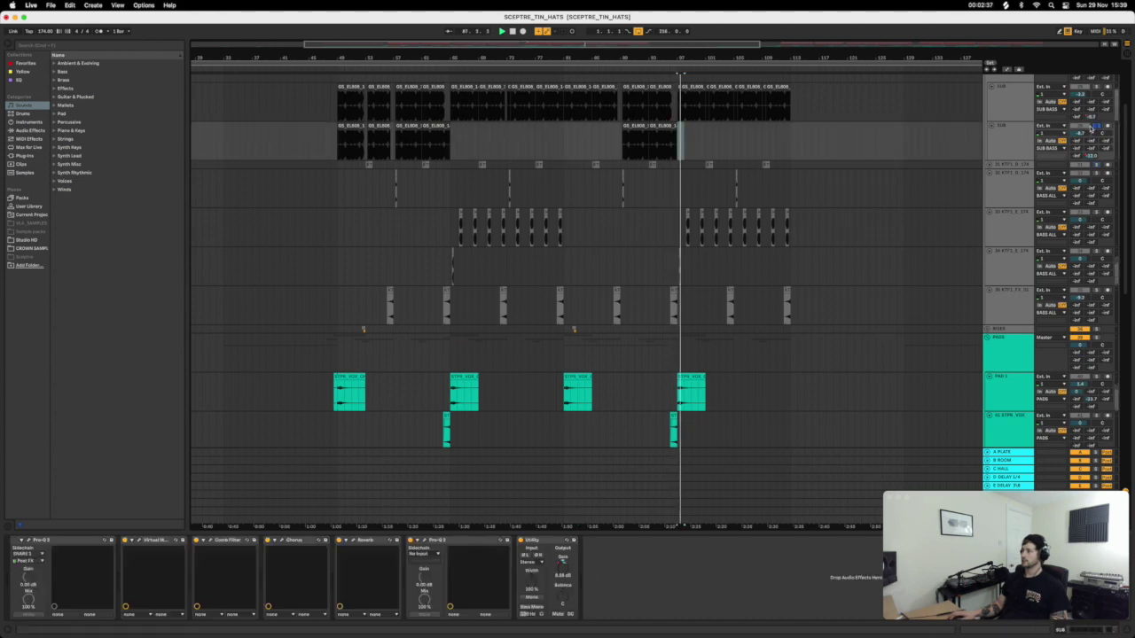
{"action": "left_click", "coordinate": [1095, 87]}
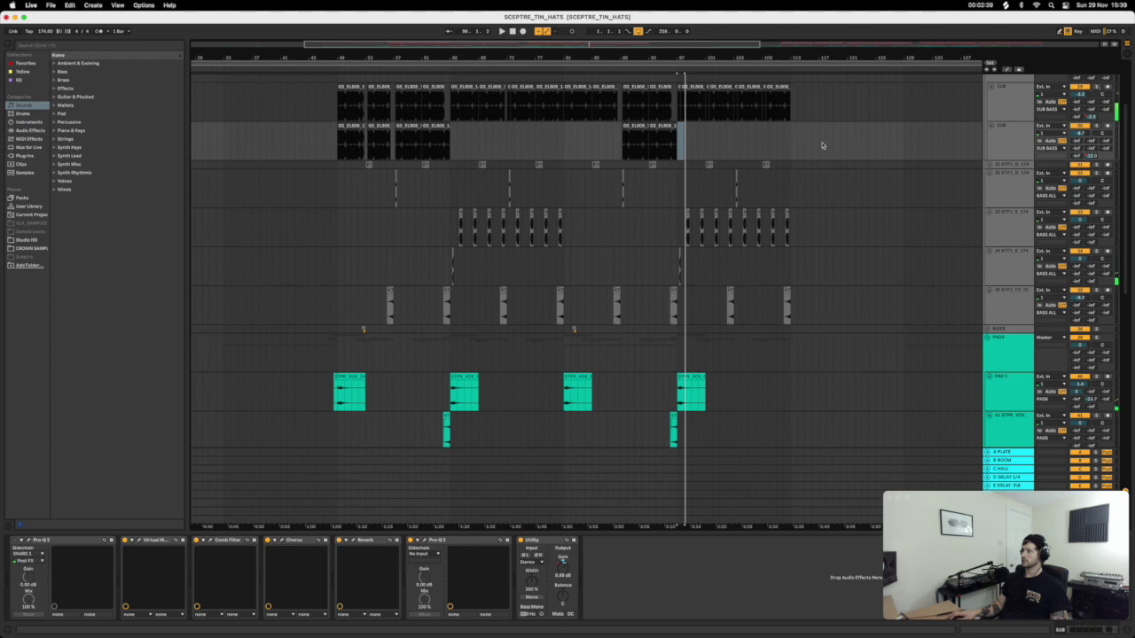
Solo the second SUB track, play it from just before its clips near bar 89, and select the track.
{"action": "left_click", "coordinate": [624, 146]}
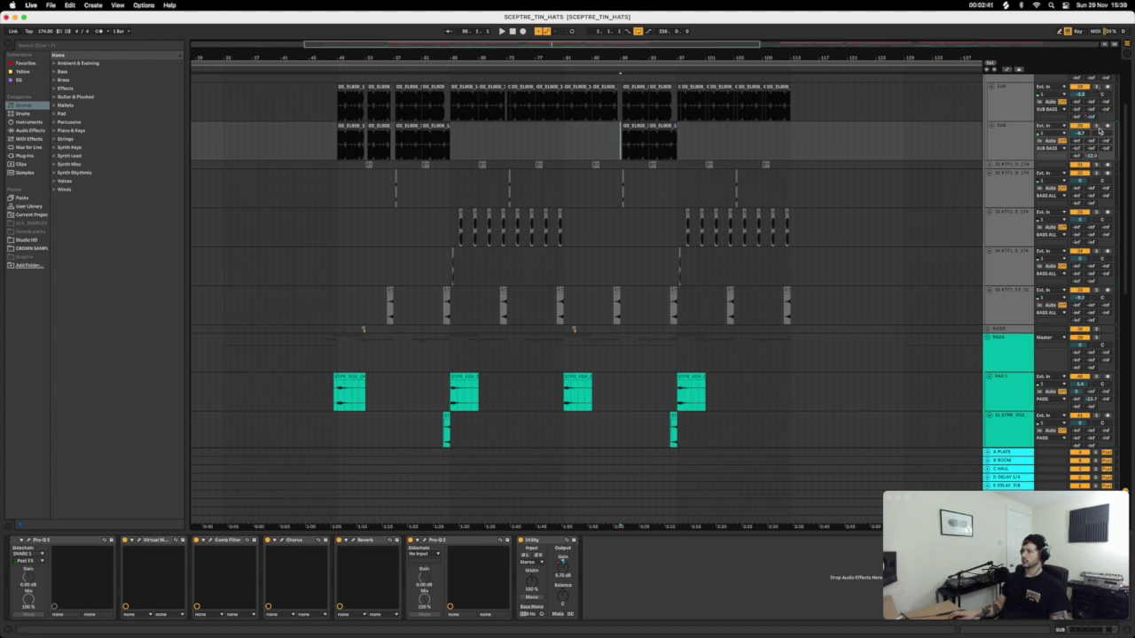
{"action": "left_click_drag", "start_coordinate": [615, 68], "coordinate": [558, 142]}
{"action": "key", "text": "space"}
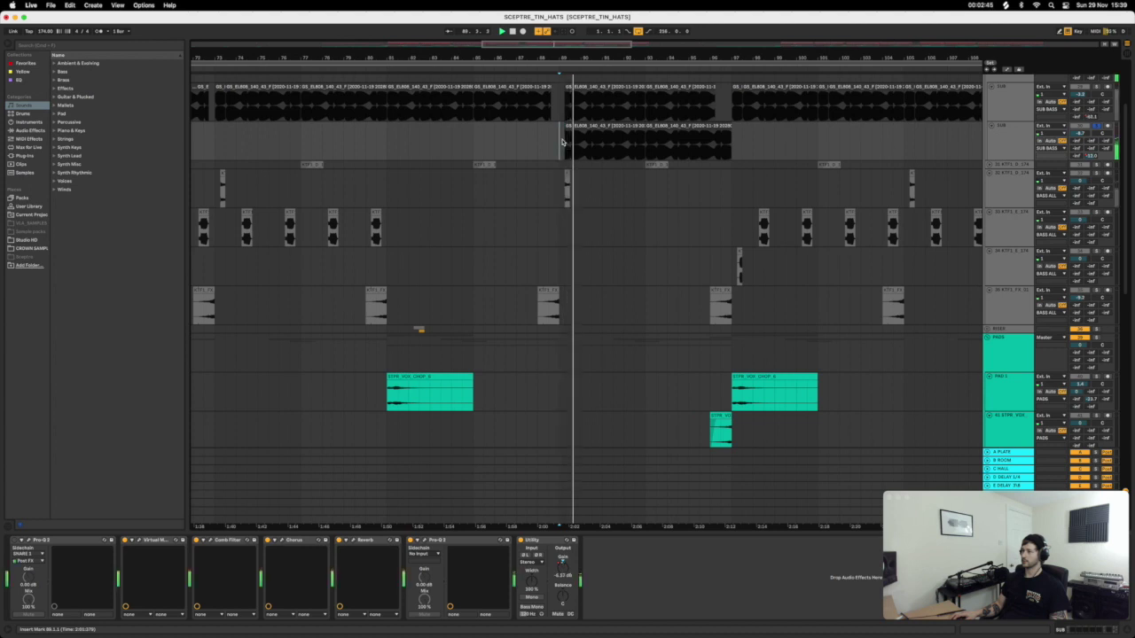
{"action": "scroll", "coordinate": [696, 116], "scroll_direction": "down", "scroll_amount": 5}
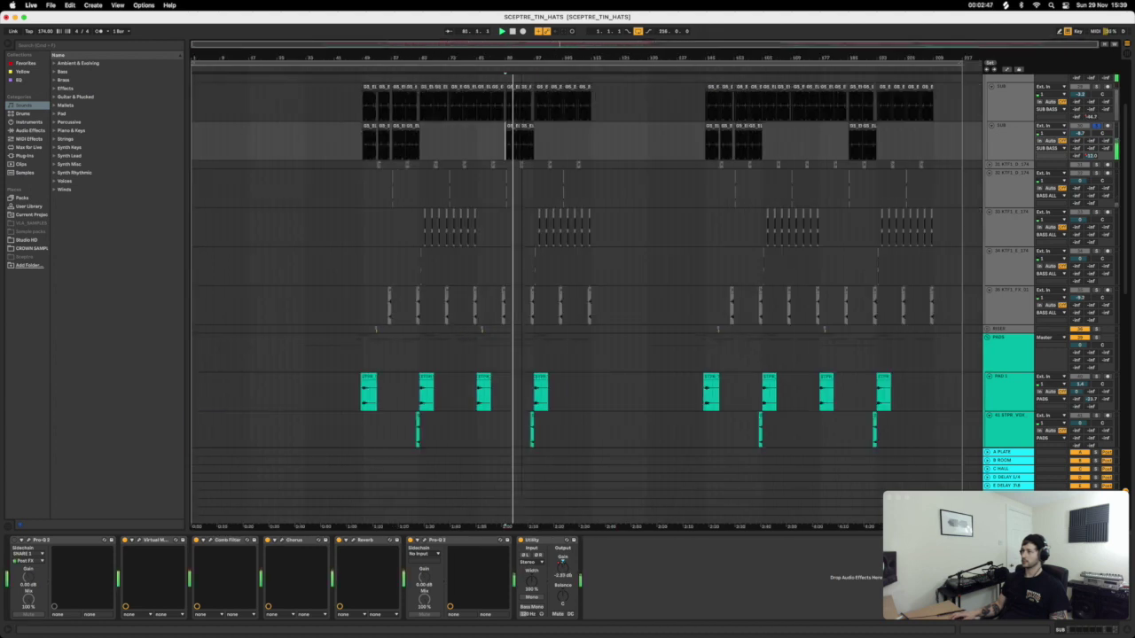
{"action": "left_click", "coordinate": [997, 153]}
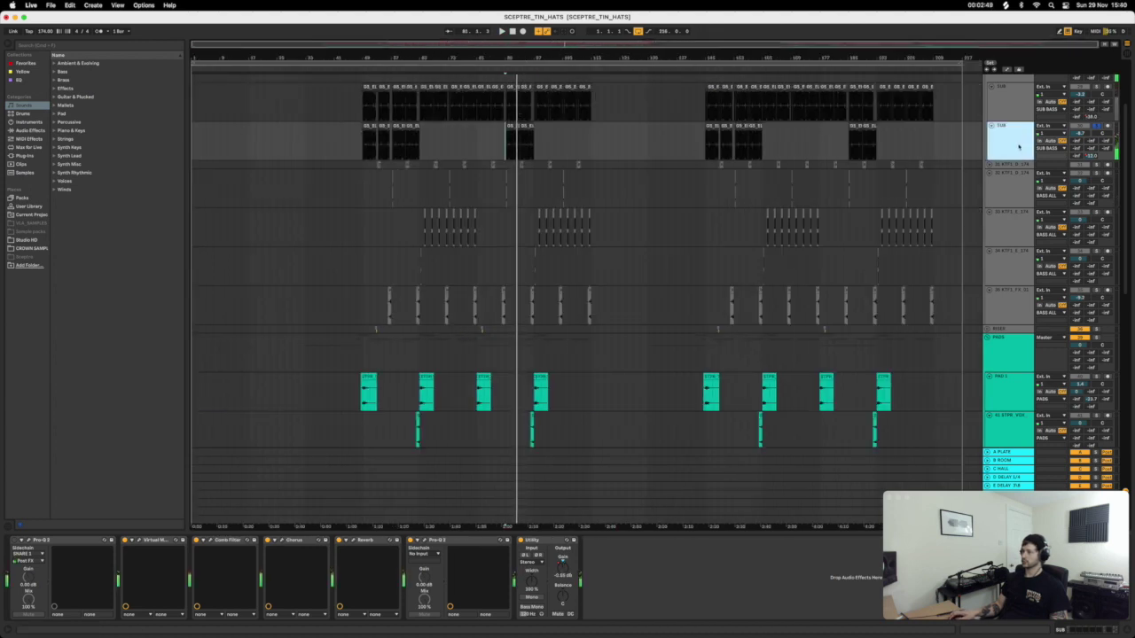
Add an audio track below the second SUB track, set its input to Resampling, arm it and record the soloed sub from bar 89 past bar 97.
{"action": "key", "text": "super+t"}
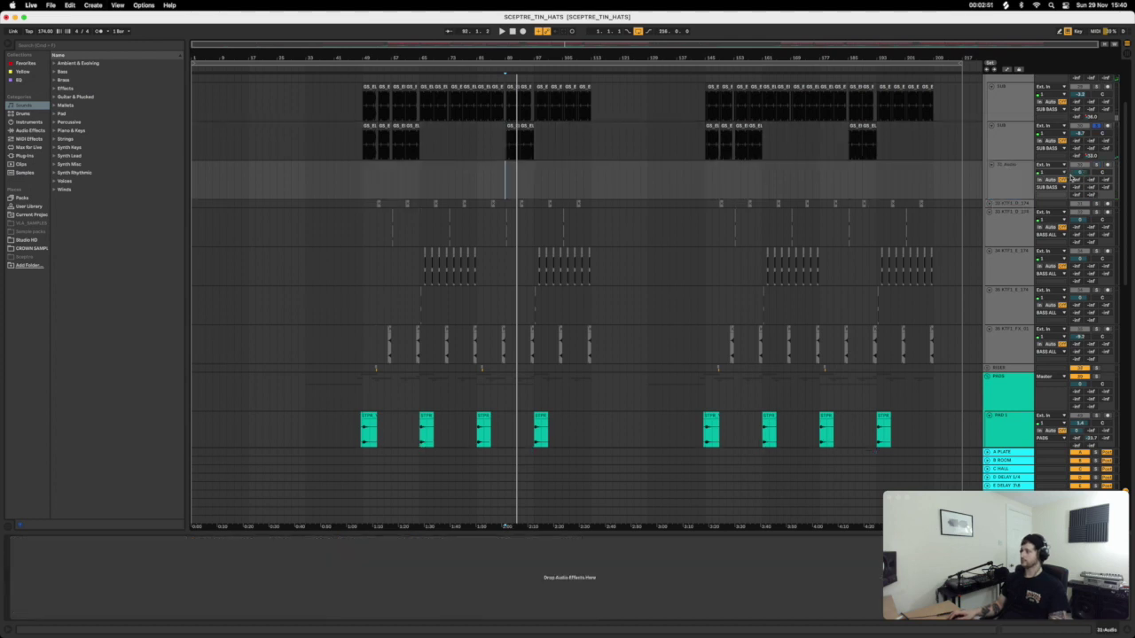
{"action": "left_click", "coordinate": [1050, 165]}
{"action": "left_click", "coordinate": [1046, 185]}
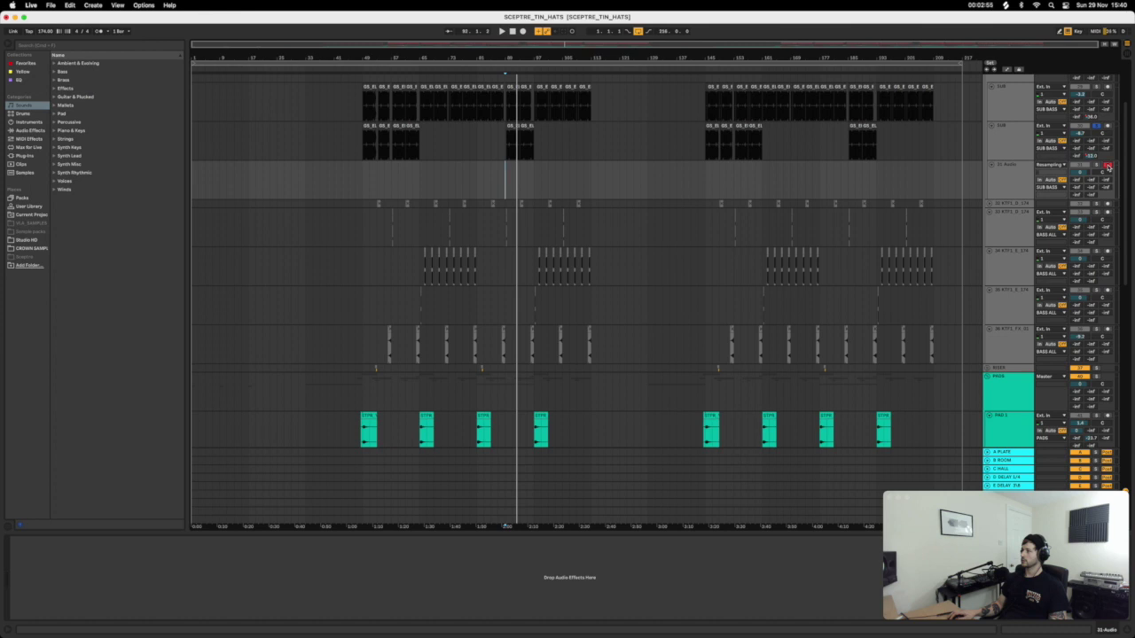
{"action": "left_click", "coordinate": [523, 32]}
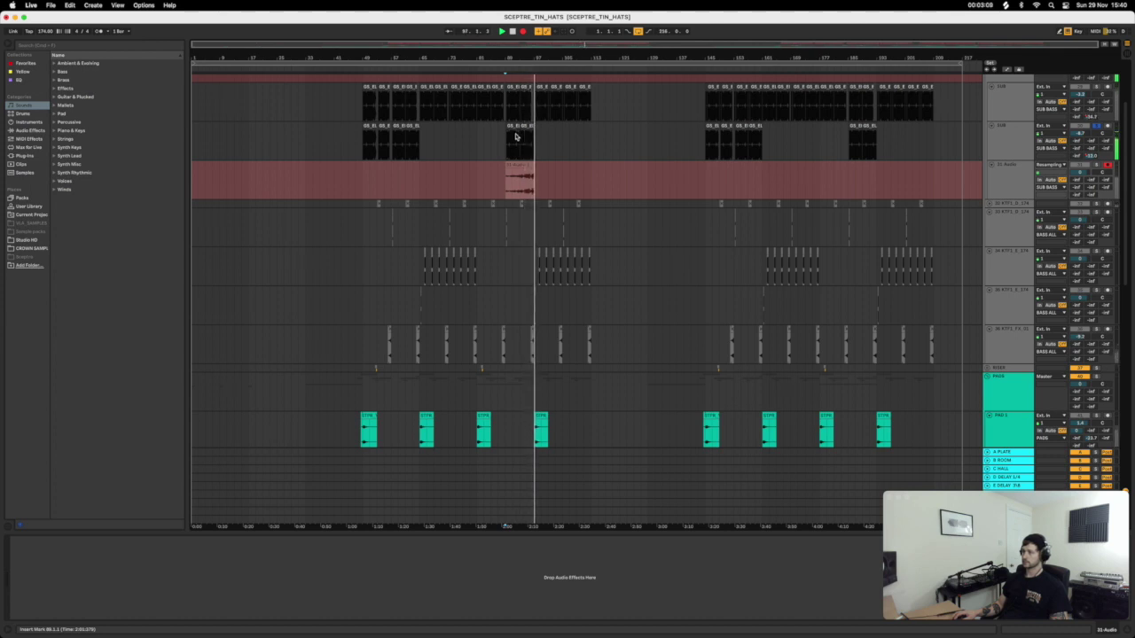
{"action": "key", "text": "space"}
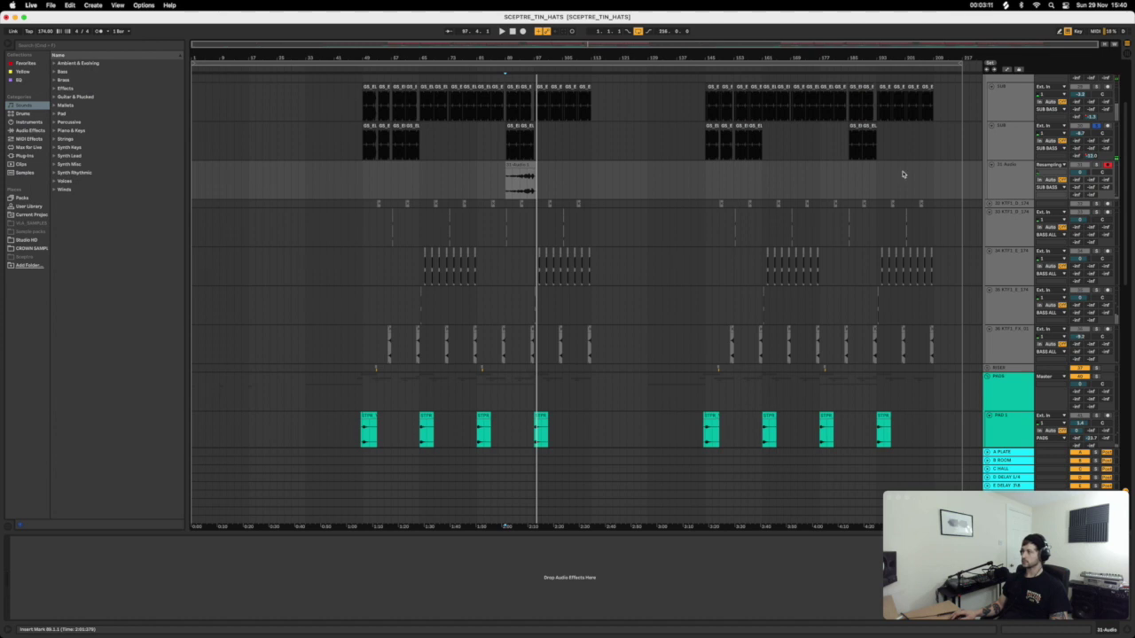
Move the resampled sub recording to bar 87 on the yellow group's first audio track.
{"action": "left_click", "coordinate": [520, 165]}
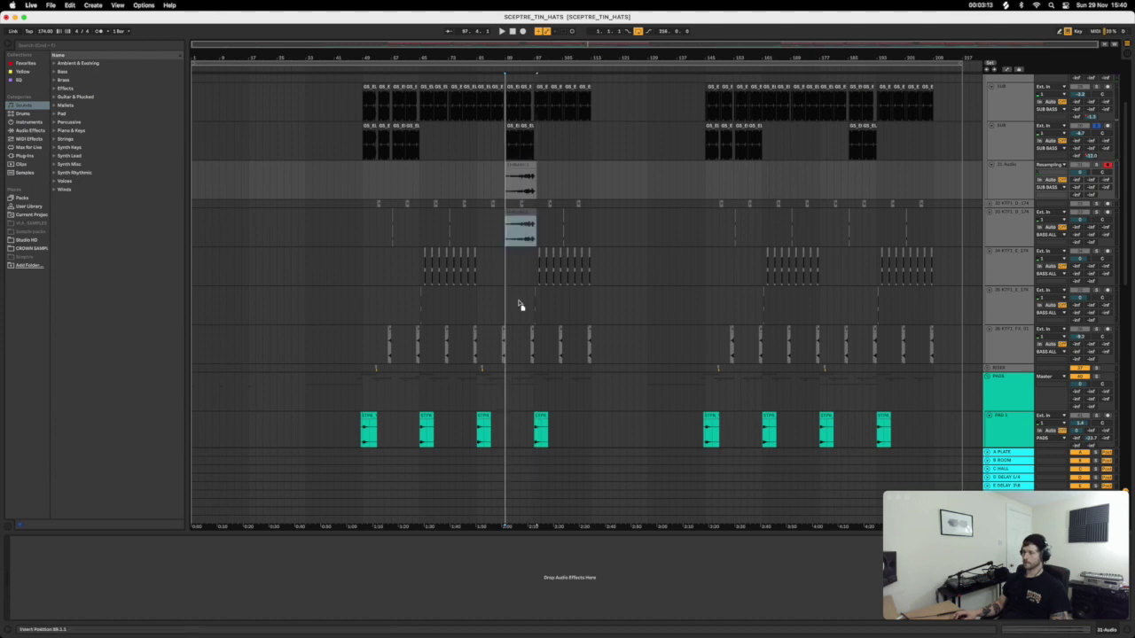
{"action": "left_click", "coordinate": [517, 446]}
{"action": "scroll", "coordinate": [518, 452], "scroll_direction": "down", "scroll_amount": 5}
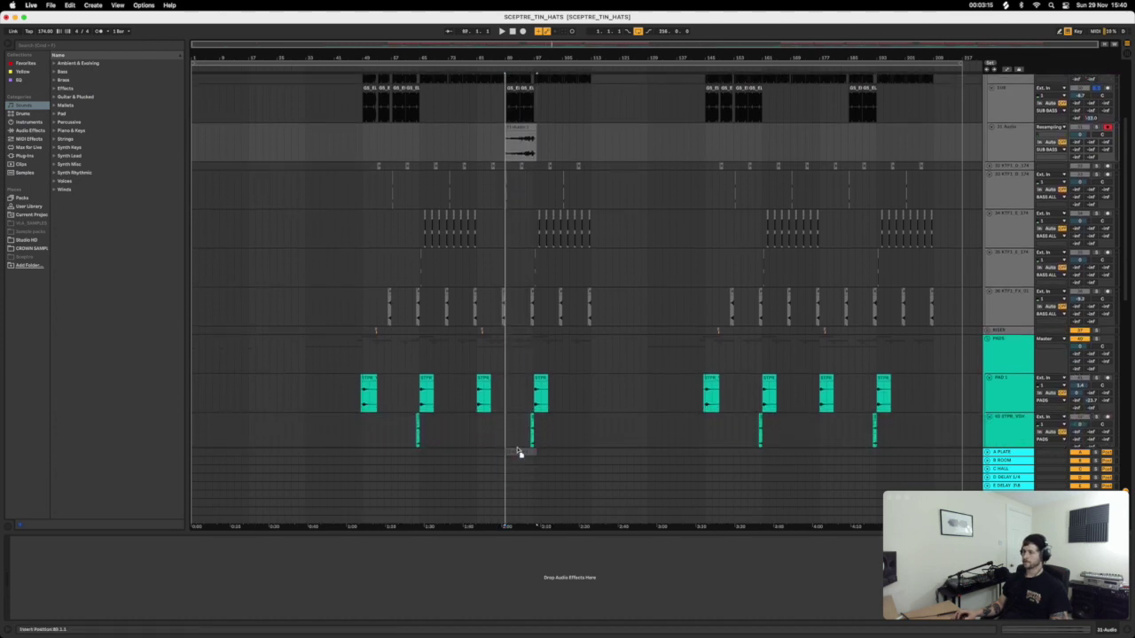
{"action": "scroll", "coordinate": [519, 452], "scroll_direction": "down", "scroll_amount": 5}
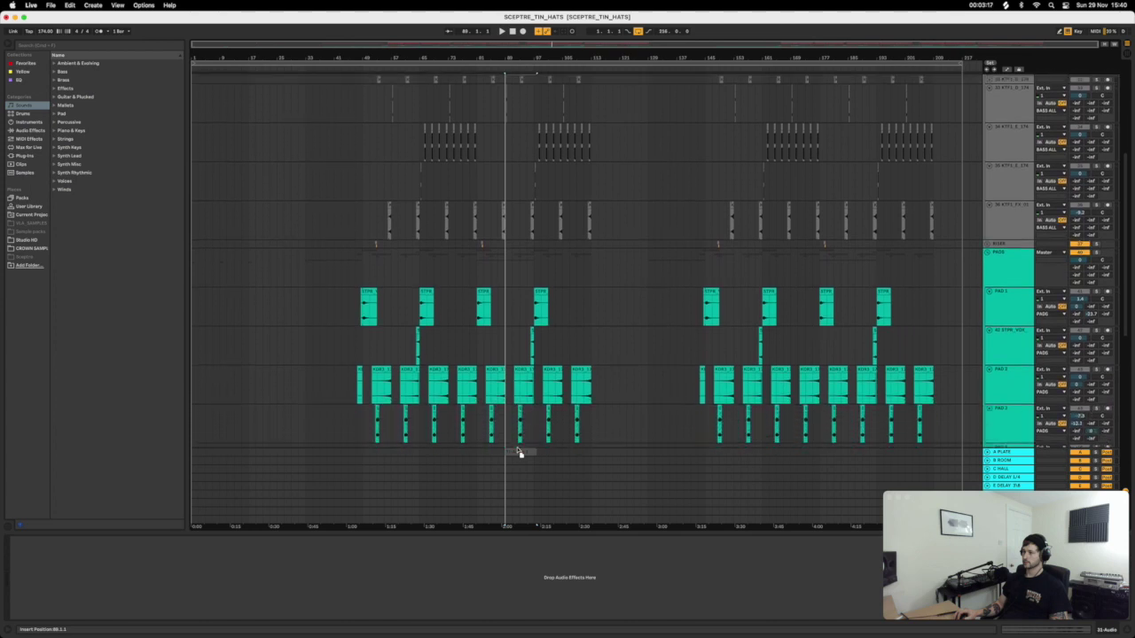
{"action": "scroll", "coordinate": [519, 452], "scroll_direction": "down", "scroll_amount": 5}
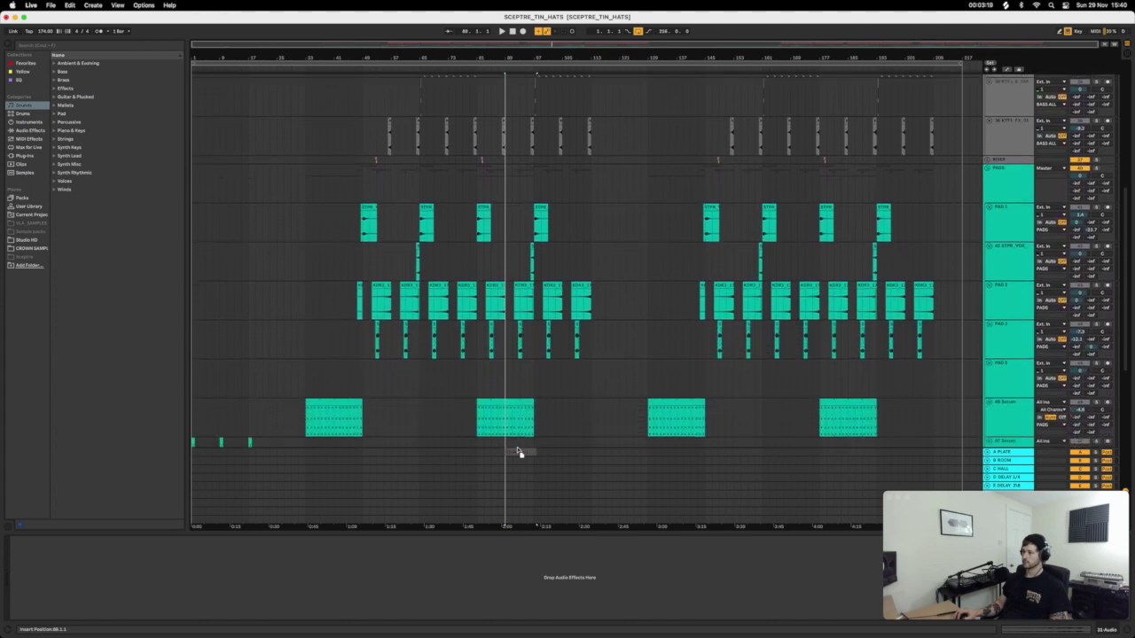
{"action": "scroll", "coordinate": [519, 452], "scroll_direction": "down", "scroll_amount": 3}
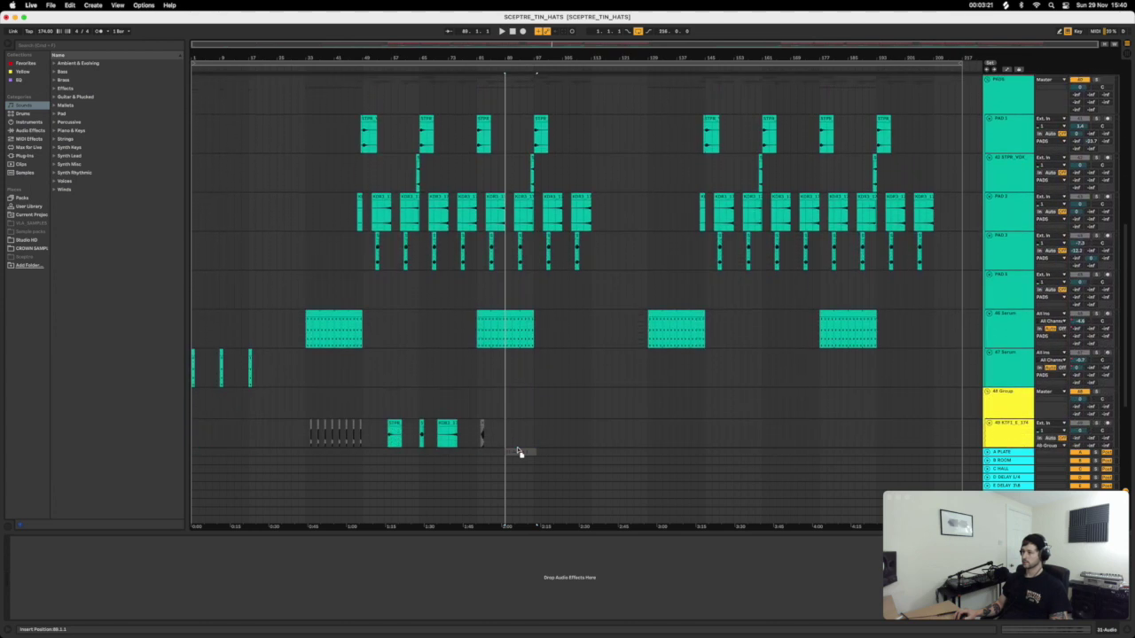
{"action": "left_click_drag", "start_coordinate": [518, 452], "coordinate": [519, 452]}
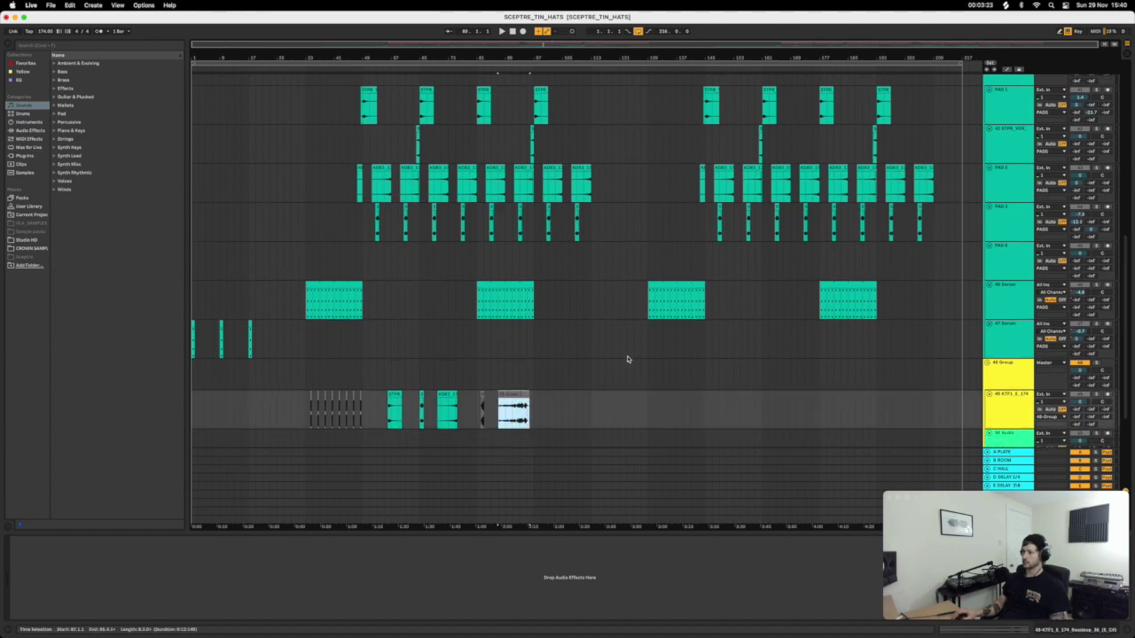
Collapse the BASS ALL group.
{"action": "scroll", "coordinate": [630, 355], "scroll_direction": "up", "scroll_amount": 15}
{"action": "scroll", "coordinate": [647, 310], "scroll_direction": "up", "scroll_amount": 5}
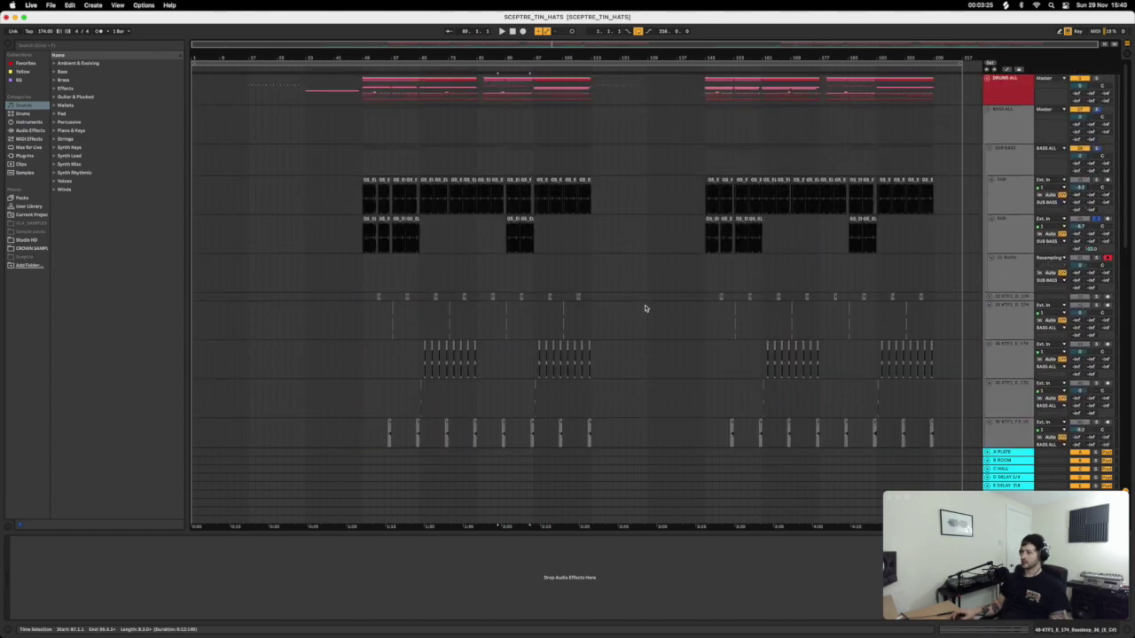
{"action": "left_click", "coordinate": [534, 194]}
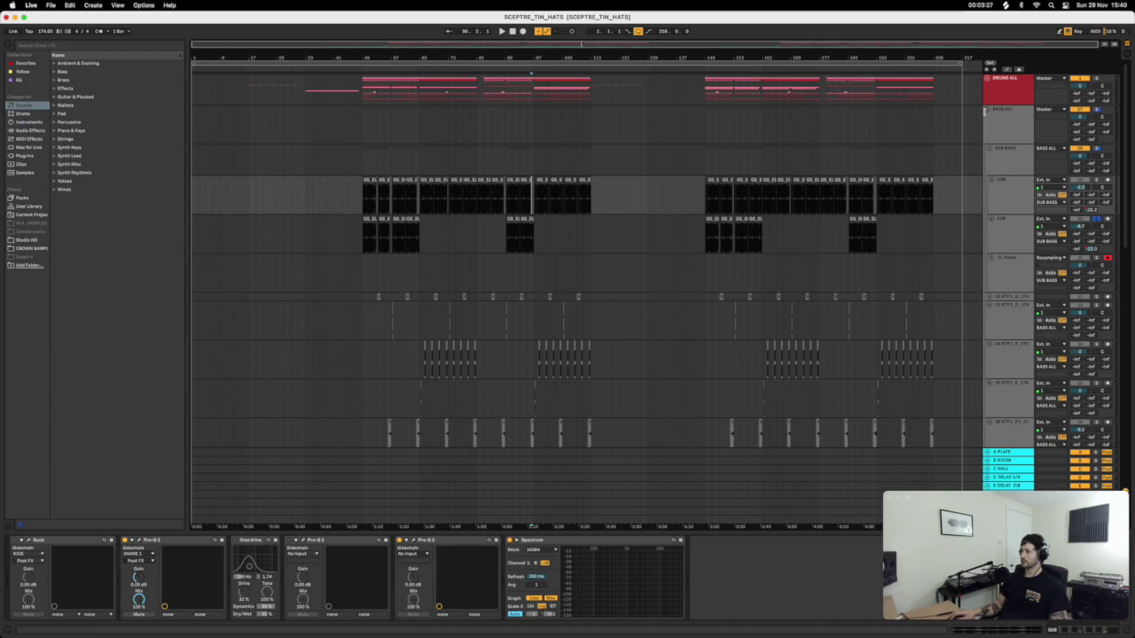
{"action": "left_click", "coordinate": [986, 110]}
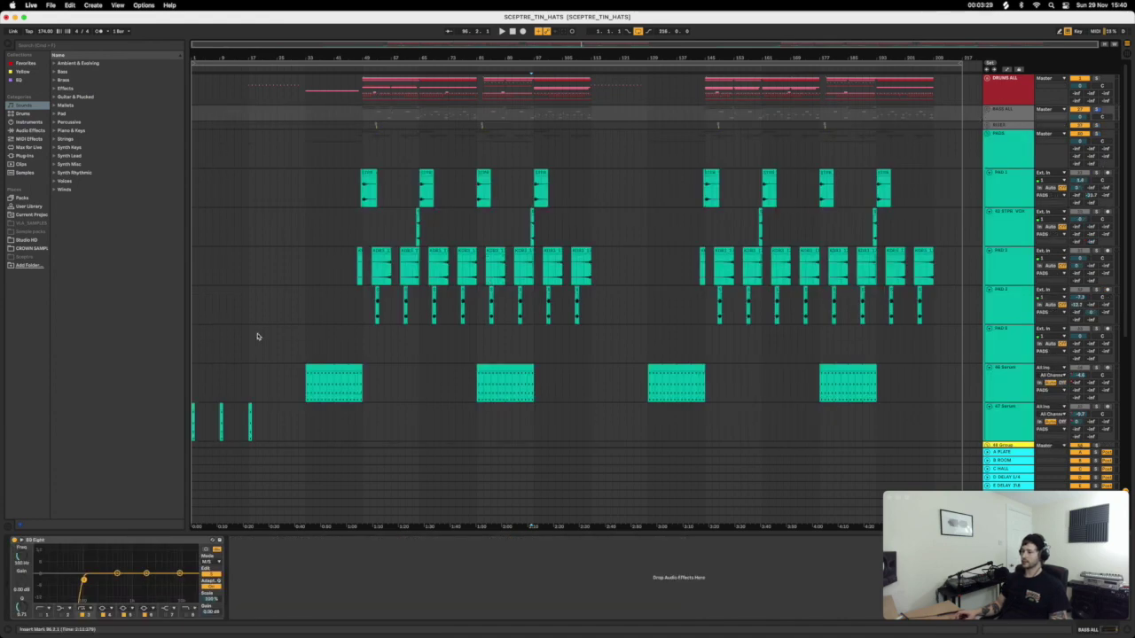
Audition the first Serum pad track in solo from bar 33 and open its first clip's MIDI notes.
{"action": "scroll", "coordinate": [391, 325], "scroll_direction": "down", "scroll_amount": 6}
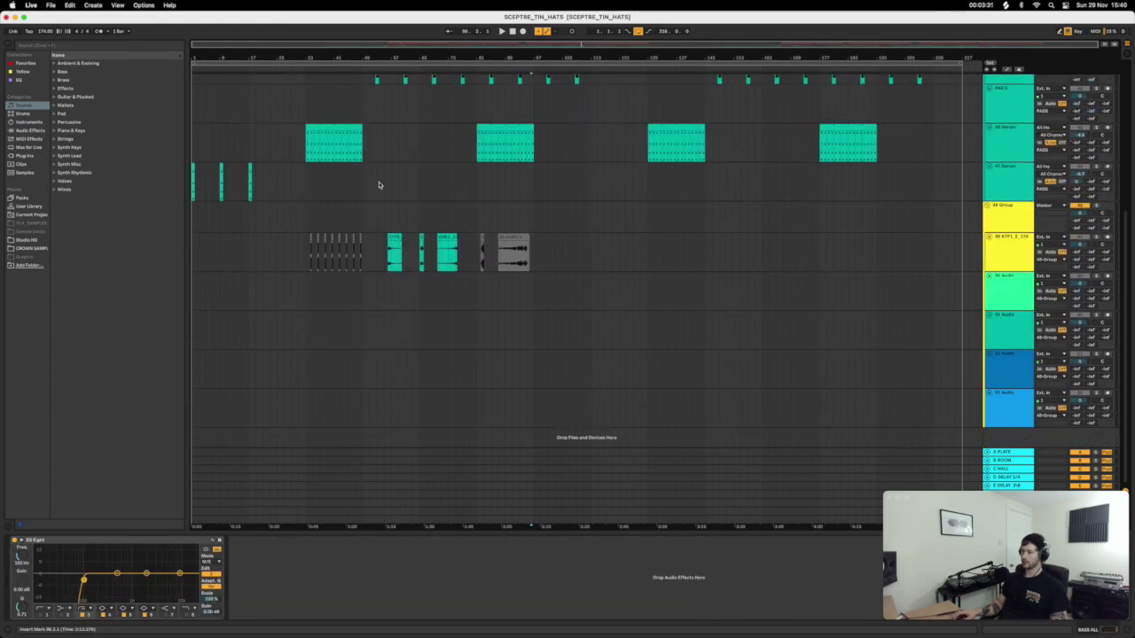
{"action": "left_click_drag", "start_coordinate": [317, 56], "coordinate": [329, 62]}
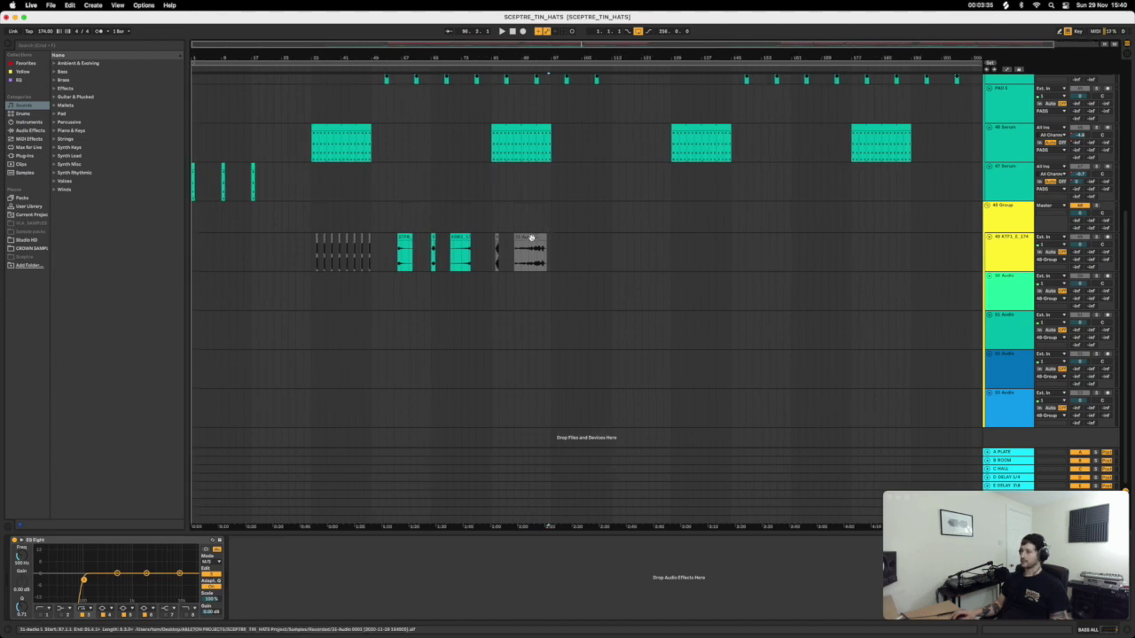
{"action": "left_click", "coordinate": [337, 129]}
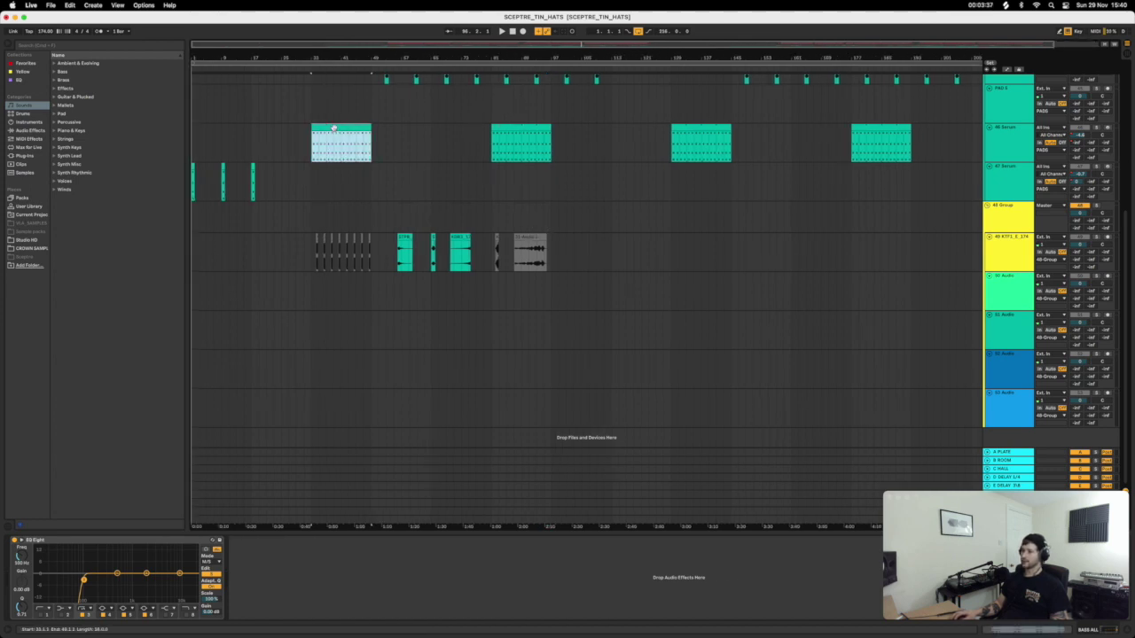
{"action": "left_click", "coordinate": [1098, 129]}
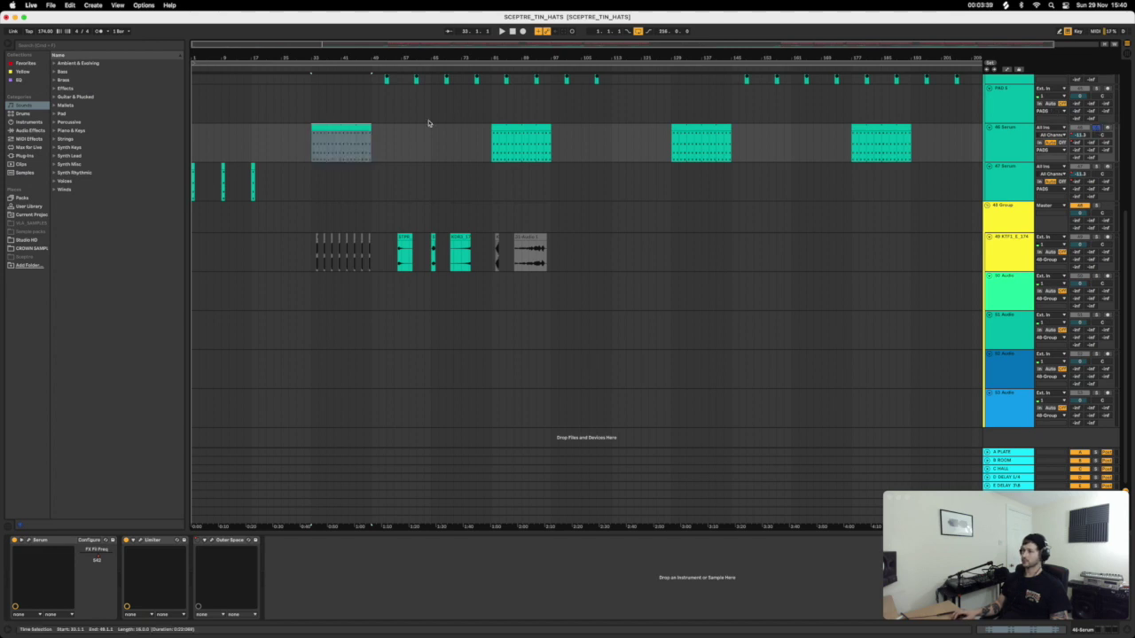
{"action": "left_click", "coordinate": [316, 145]}
{"action": "key", "text": "space"}
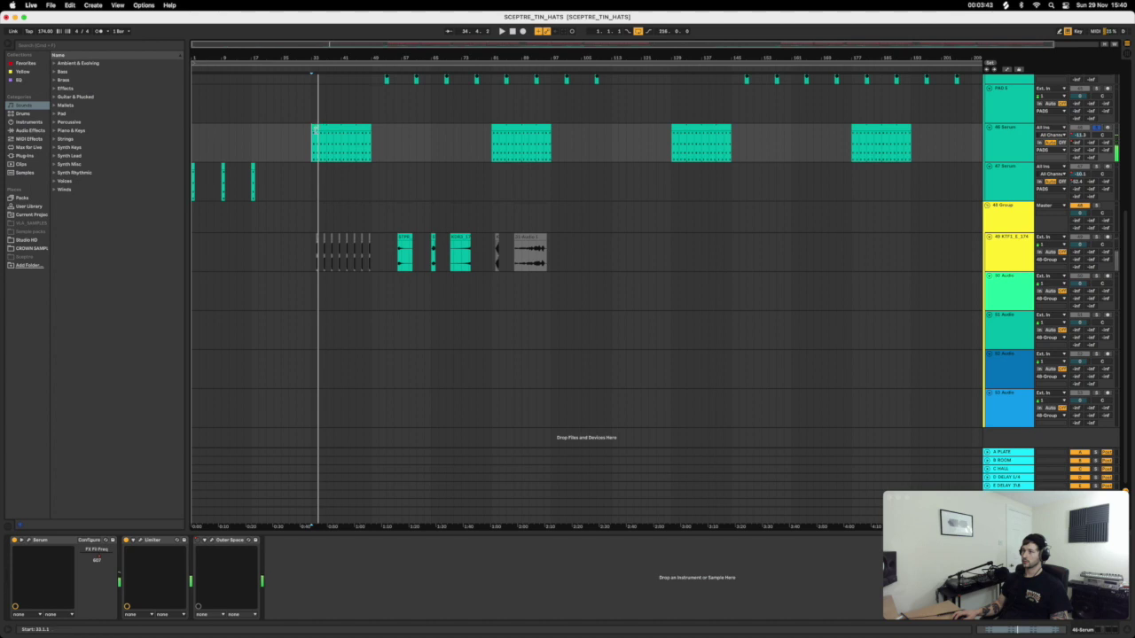
{"action": "double_click", "coordinate": [316, 130]}
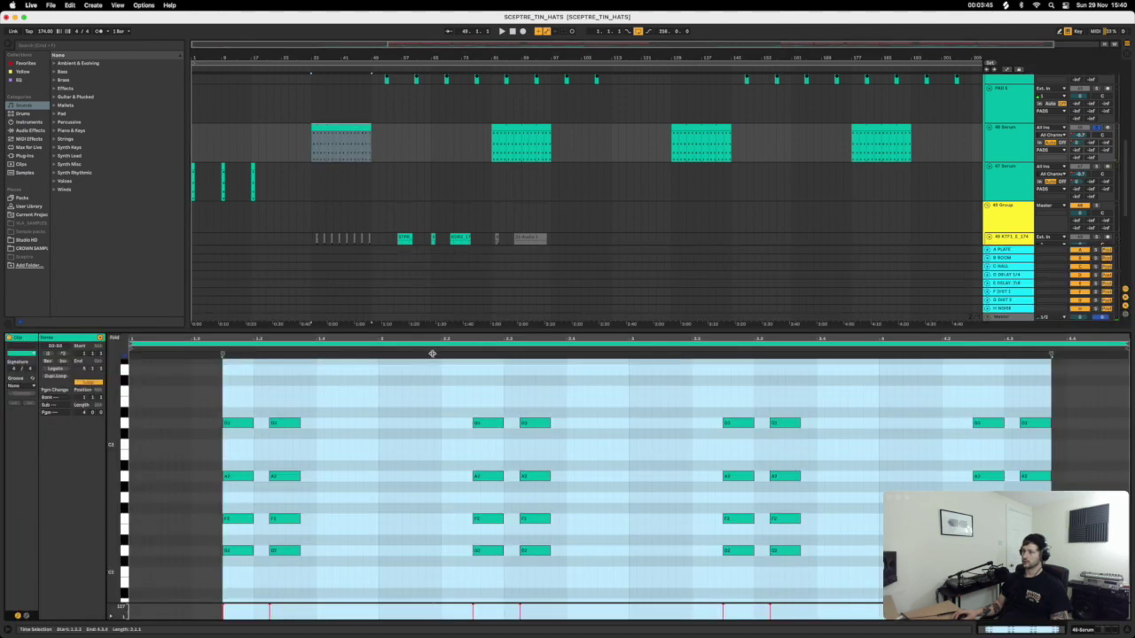
{"action": "left_click", "coordinate": [1007, 140]}
Move the STPR_VOX_CHOP clip to bar 1 on the yellow group's second audio track and play it.
{"action": "scroll", "coordinate": [608, 212], "scroll_direction": "down", "scroll_amount": 4}
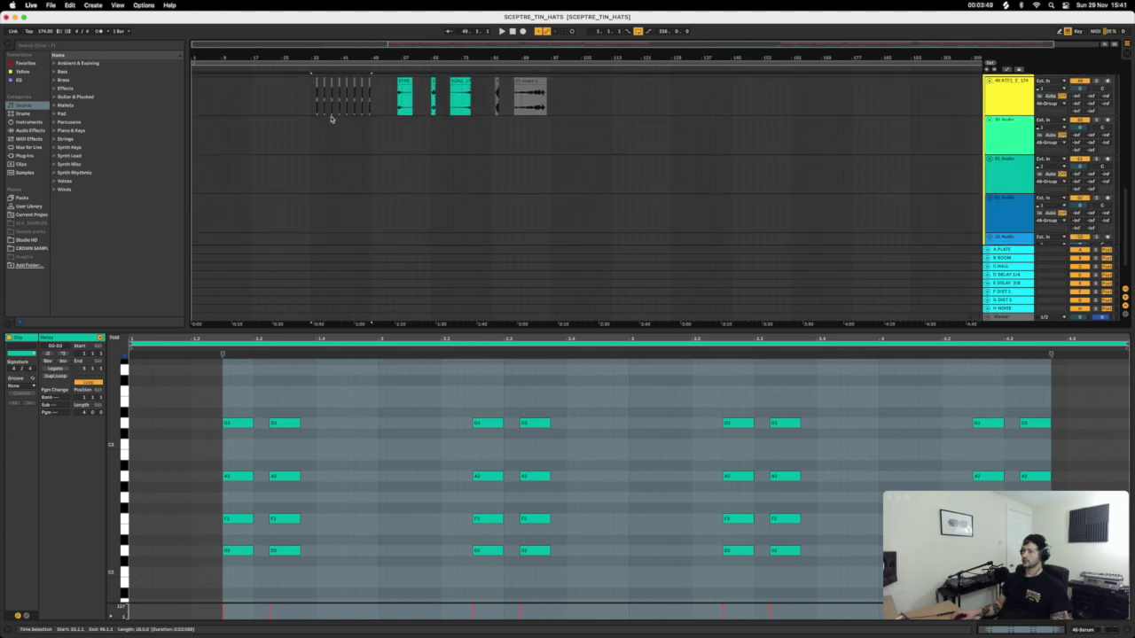
{"action": "key", "text": "plus"}
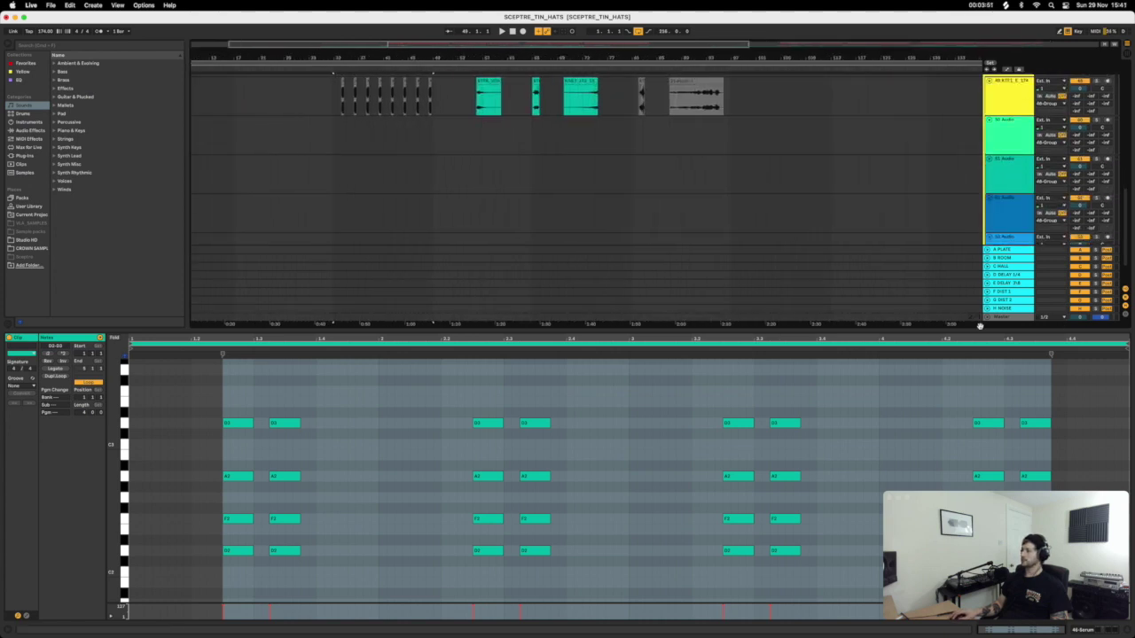
{"action": "left_click_drag", "start_coordinate": [975, 330], "coordinate": [971, 485]}
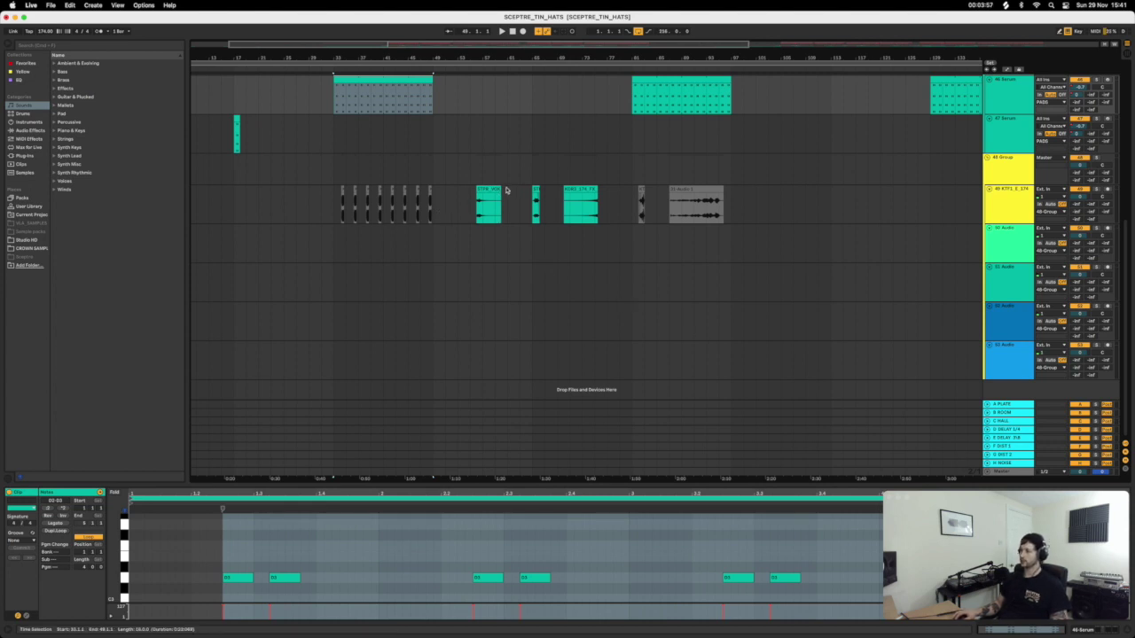
{"action": "left_click_drag", "start_coordinate": [485, 187], "coordinate": [226, 222]}
{"action": "scroll", "coordinate": [257, 218], "scroll_direction": "left", "scroll_amount": 3}
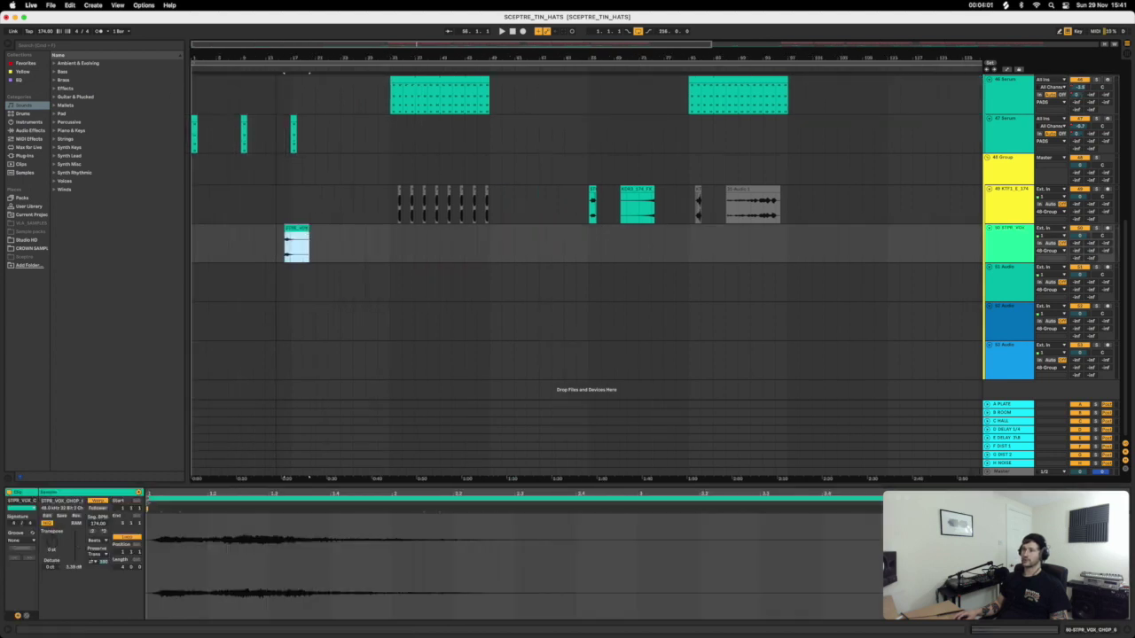
{"action": "left_click_drag", "start_coordinate": [294, 229], "coordinate": [209, 241]}
{"action": "key", "text": "space"}
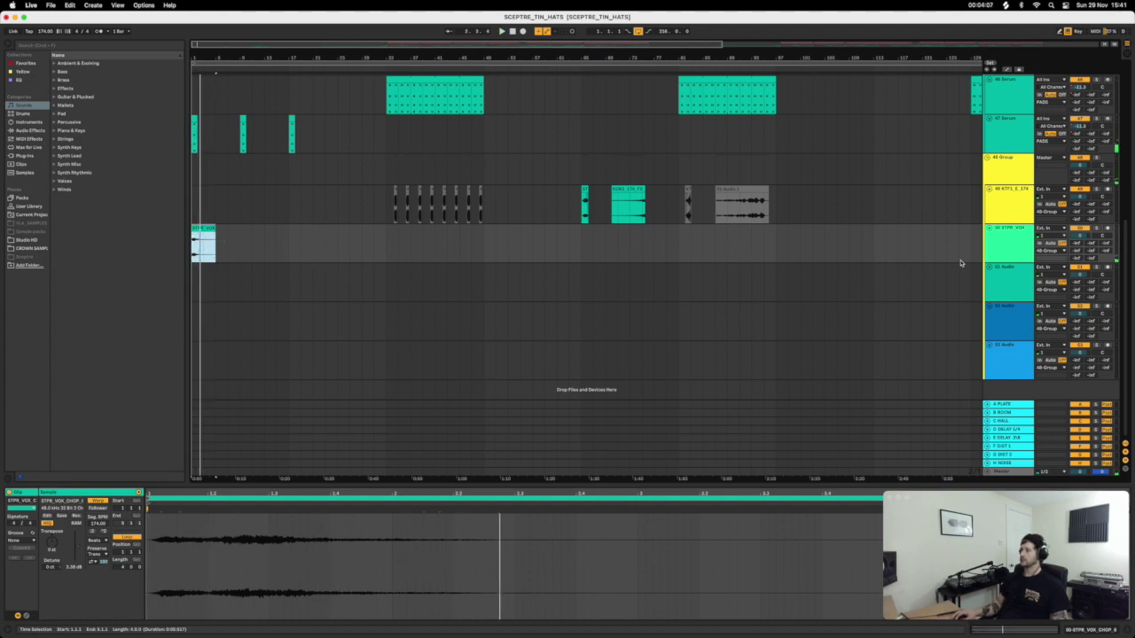
Select the vocal chop track and look through the Kilohearts, FabFilter and Slate Digital Audio Units for a suitable effect.
{"action": "left_click", "coordinate": [997, 243]}
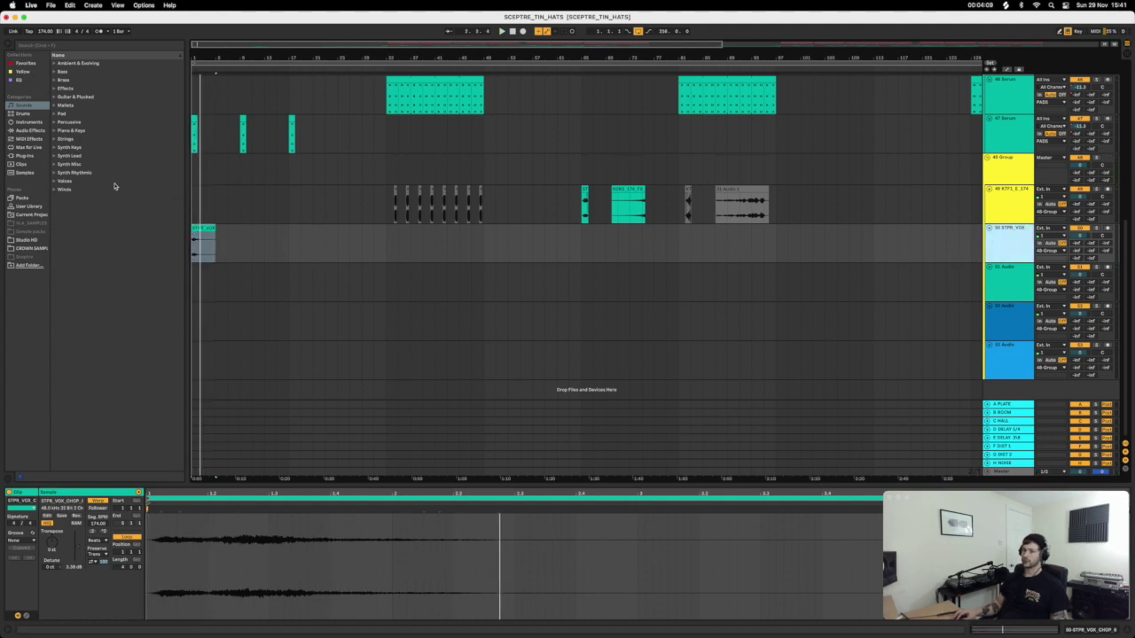
{"action": "left_click", "coordinate": [24, 156]}
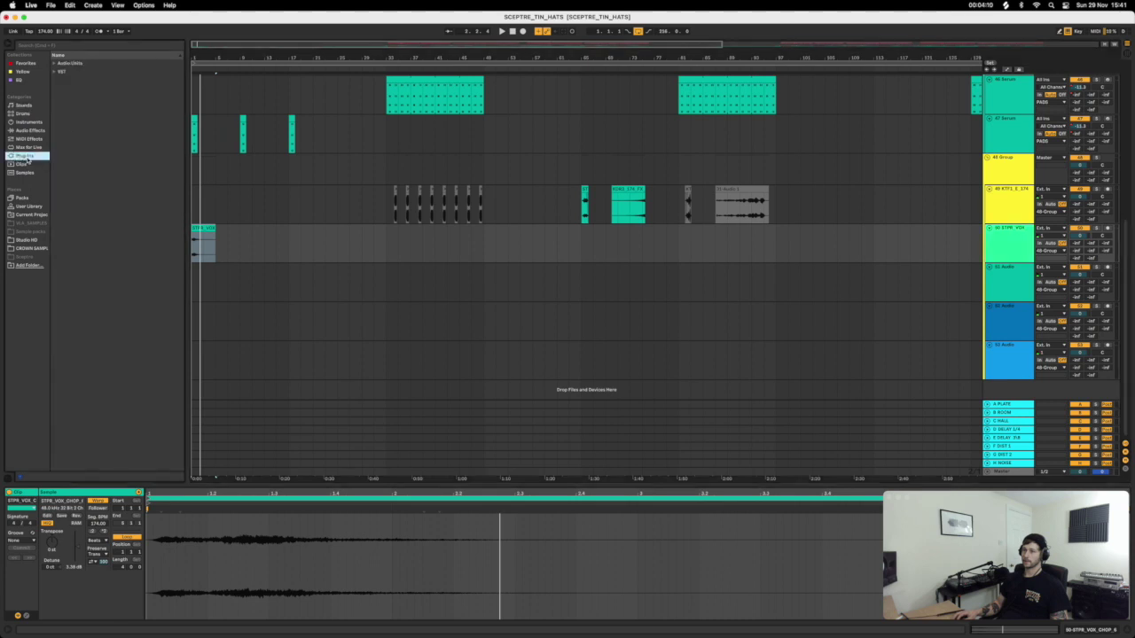
{"action": "left_click", "coordinate": [57, 65]}
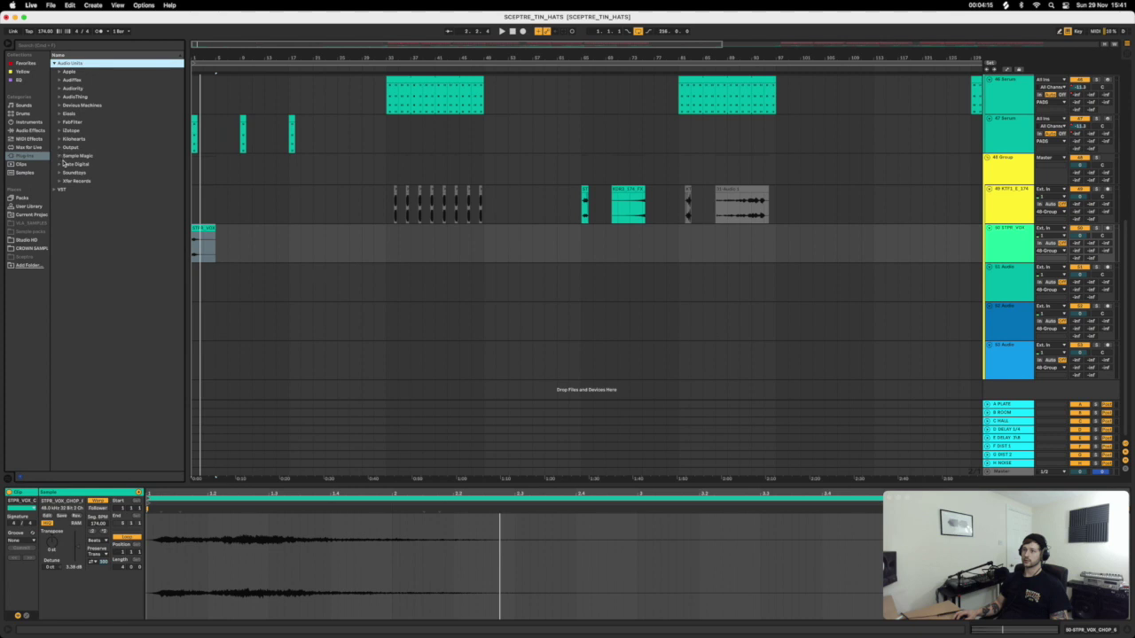
{"action": "left_click", "coordinate": [61, 140]}
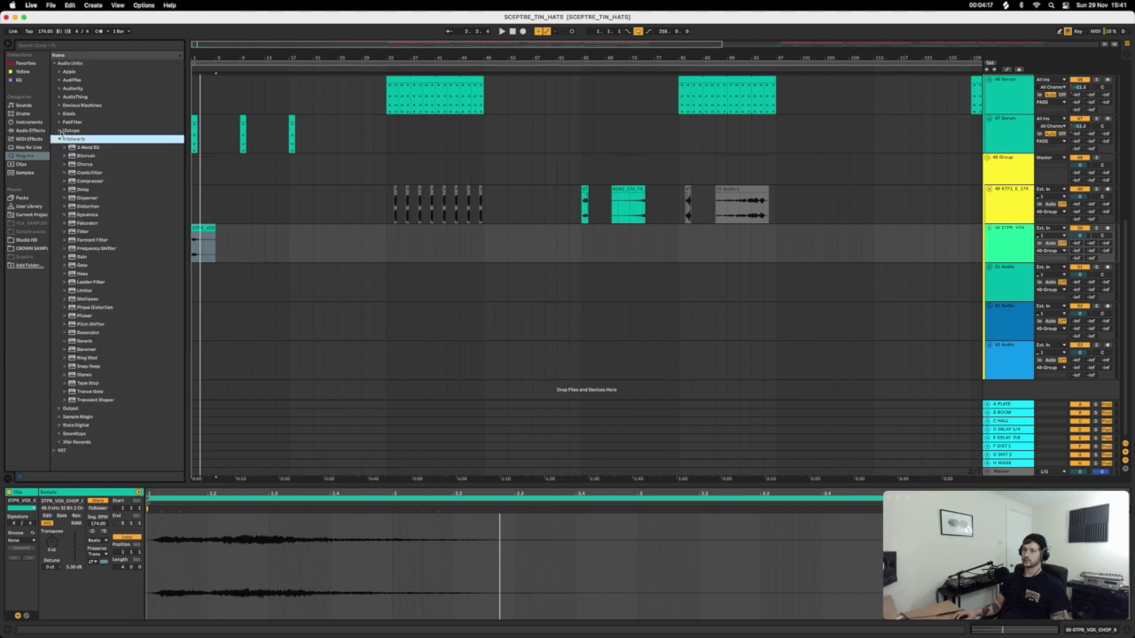
{"action": "left_click", "coordinate": [61, 124]}
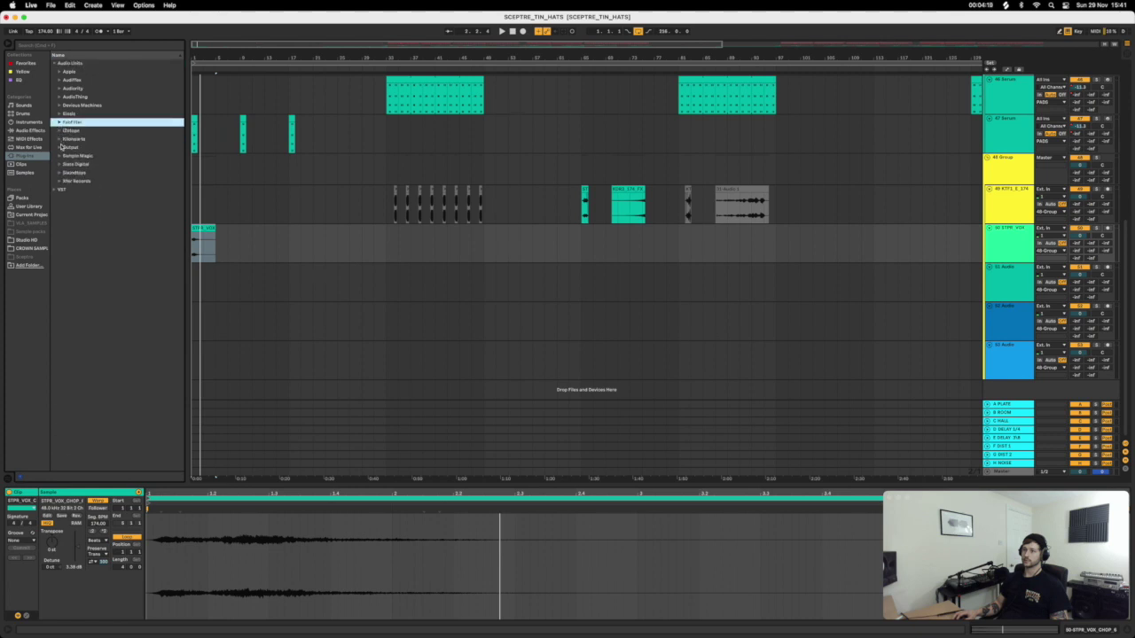
{"action": "left_click", "coordinate": [61, 164]}
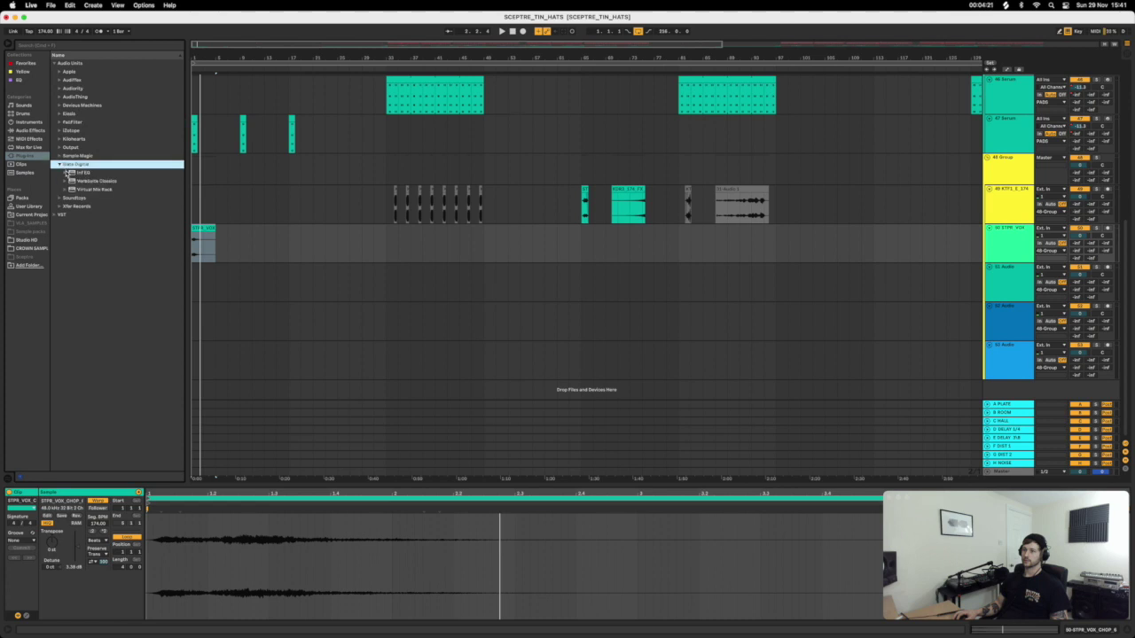
Add Live's built-in Reverb audio effect to the vocal chop track.
{"action": "left_click", "coordinate": [36, 130]}
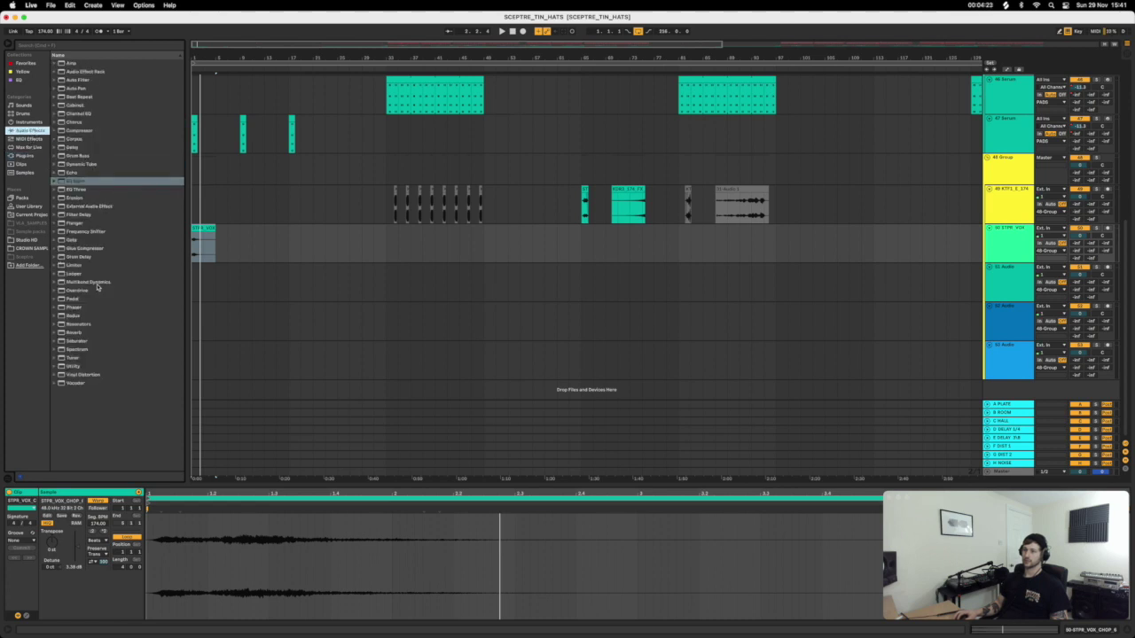
{"action": "left_click", "coordinate": [74, 333]}
{"action": "left_click_drag", "start_coordinate": [201, 248], "coordinate": [202, 250]}
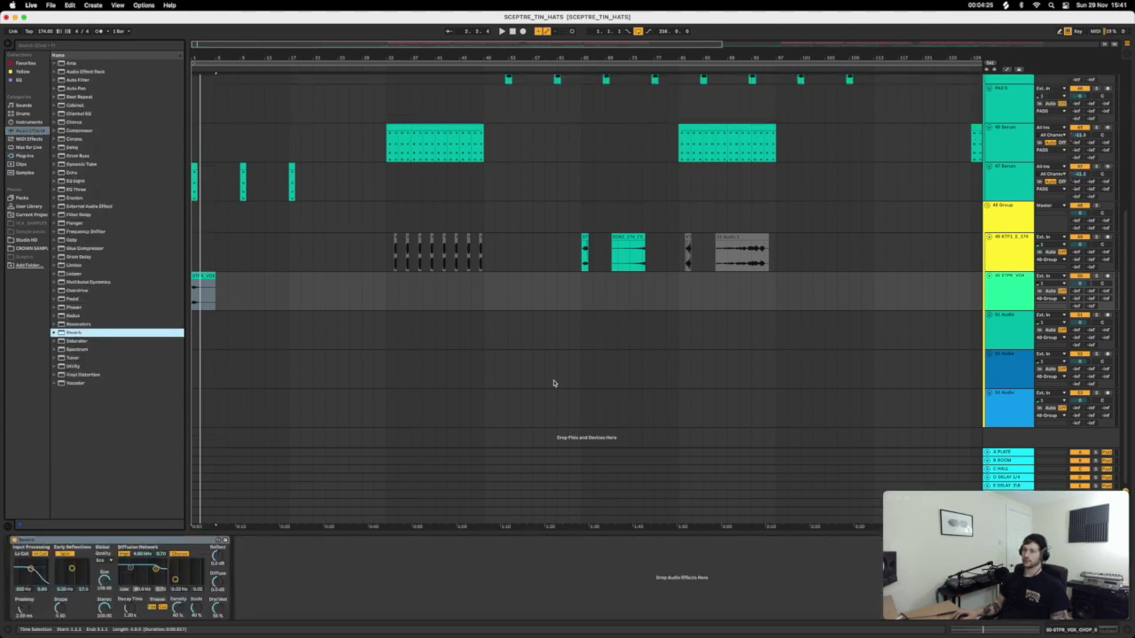
Play the vocal chop and set the Reverb to High quality, a decay of about 28 s and a diffusion high filter near 10 kHz.
{"action": "key", "text": "space"}
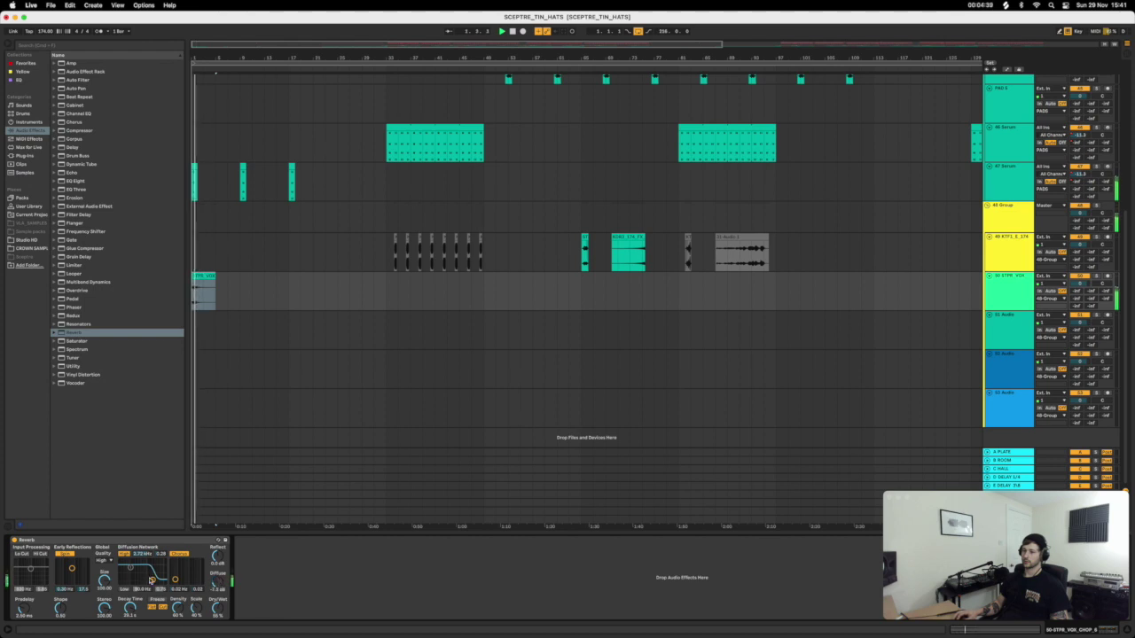
{"action": "left_click_drag", "start_coordinate": [153, 581], "coordinate": [164, 564]}
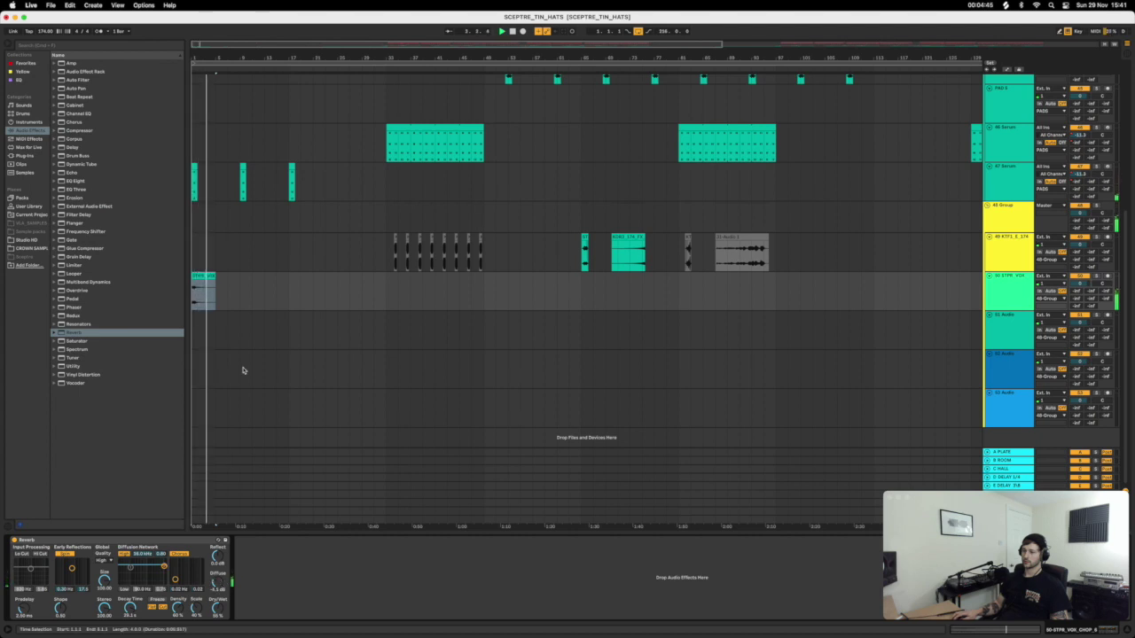
{"action": "key", "text": "space"}
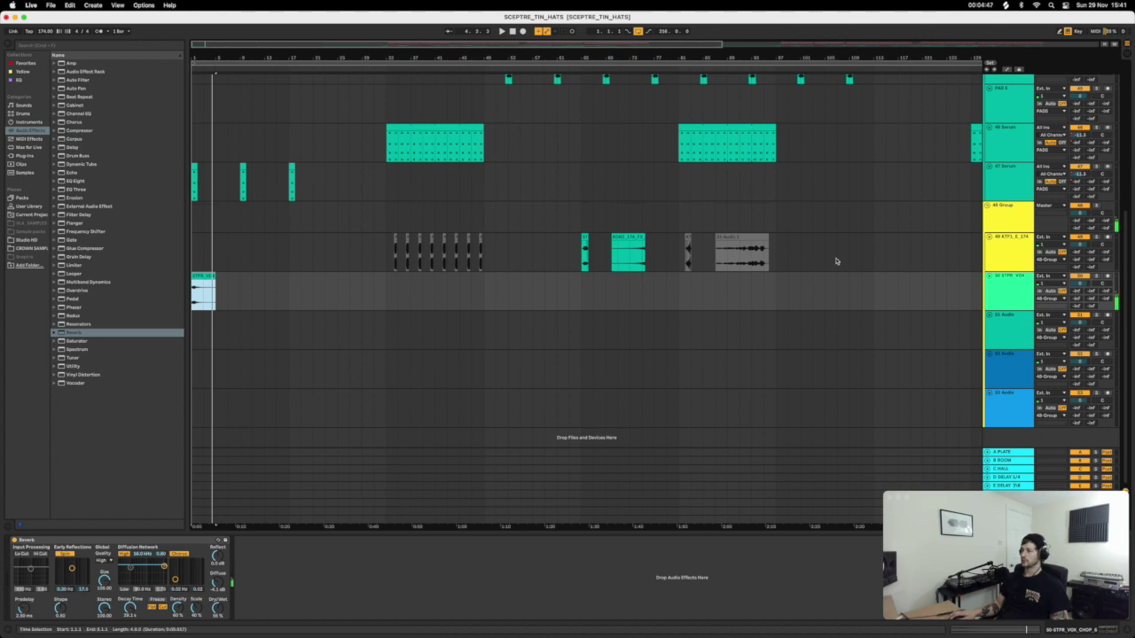
Freeze the vocal chop track and copy its frozen clip with the reverb tail to bar 1 on the audio track below.
{"action": "right_click", "coordinate": [1002, 282]}
{"action": "left_click", "coordinate": [1020, 334]}
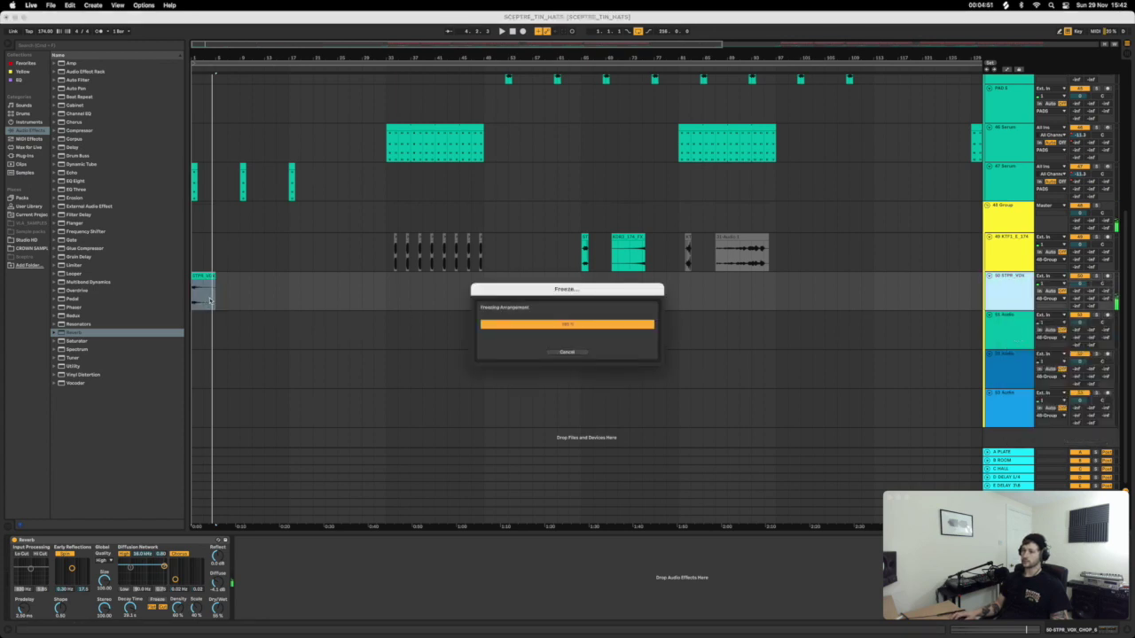
{"action": "left_click_drag", "start_coordinate": [203, 277], "coordinate": [209, 321]}
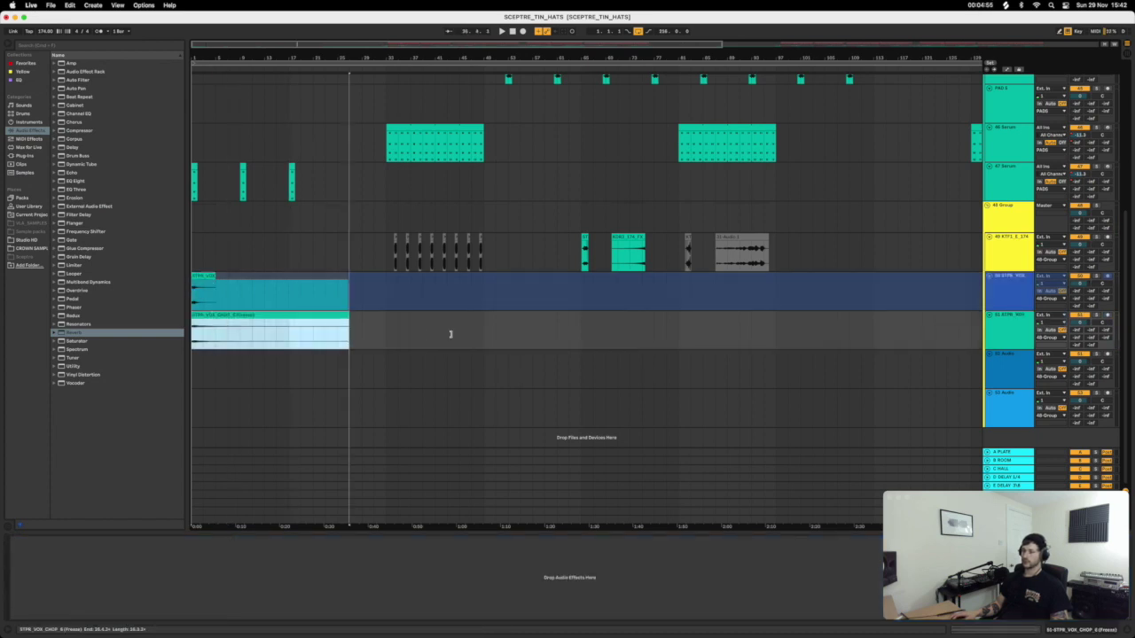
Trim the frozen vocal copy to start at bar 5, leaving the reverb tail, add a fade-in and play it.
{"action": "left_click_drag", "start_coordinate": [194, 317], "coordinate": [215, 318]}
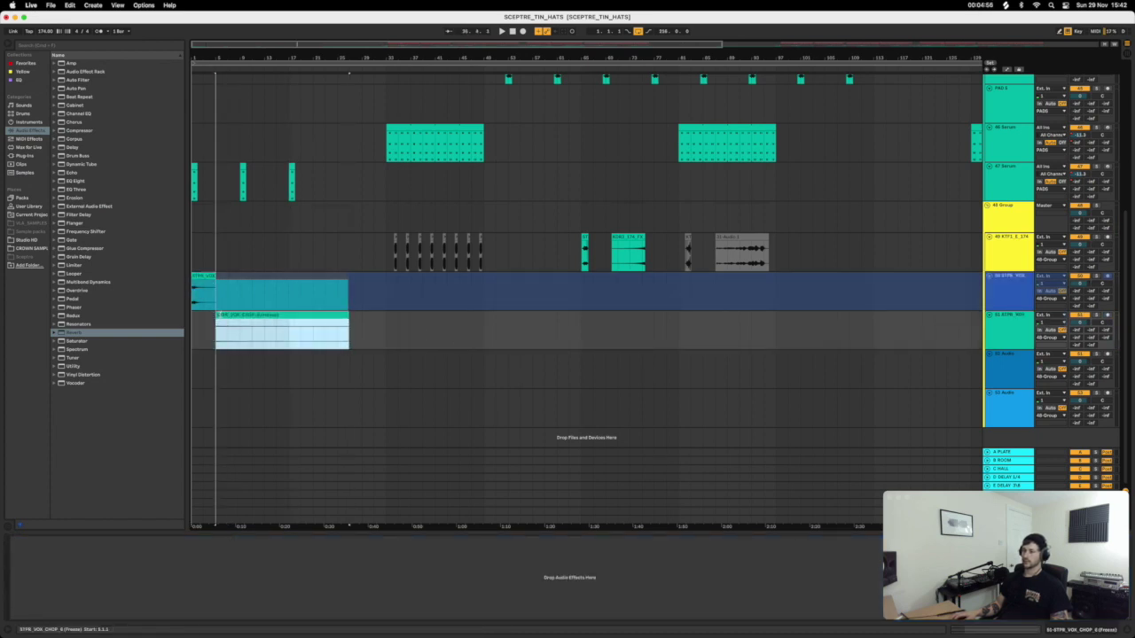
{"action": "left_click", "coordinate": [236, 315]}
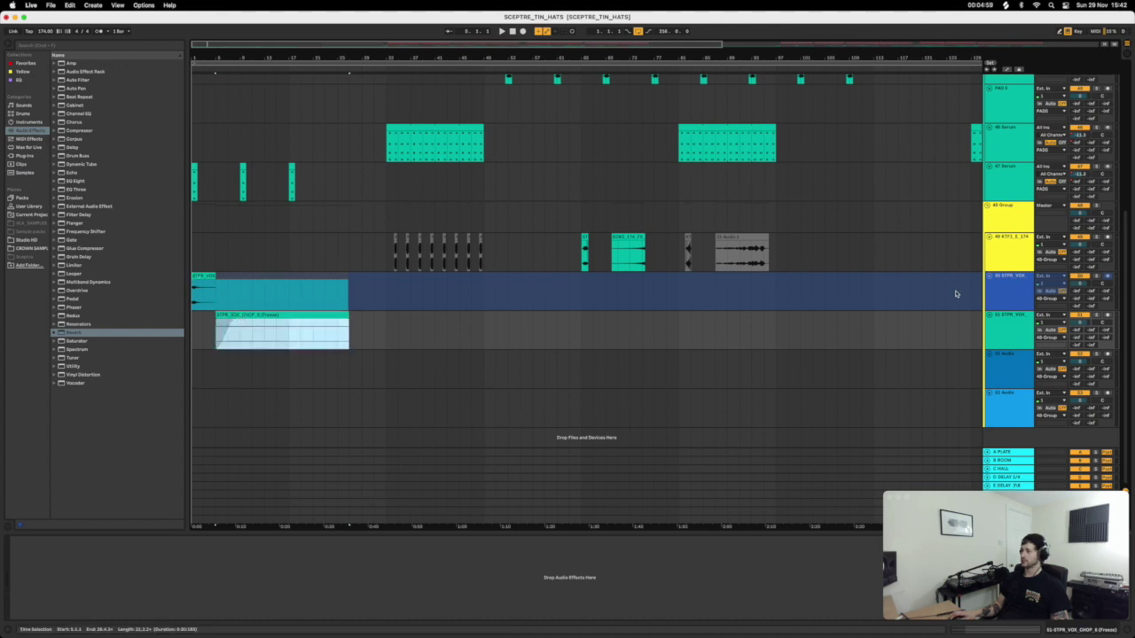
{"action": "left_click", "coordinate": [724, 330]}
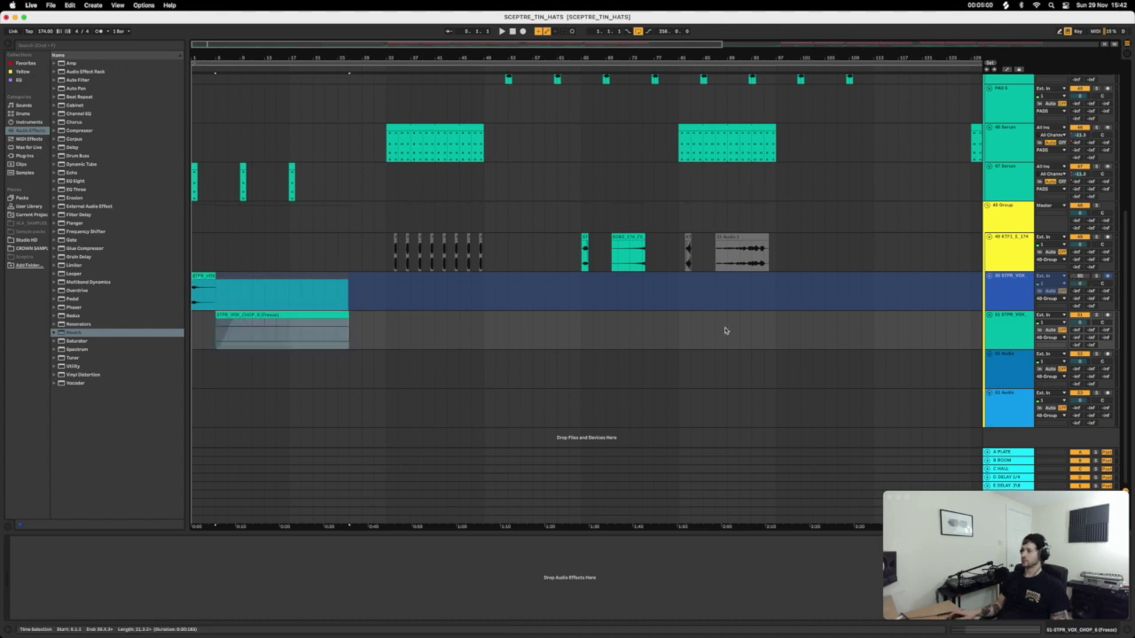
{"action": "left_click", "coordinate": [214, 337]}
{"action": "key", "text": "space"}
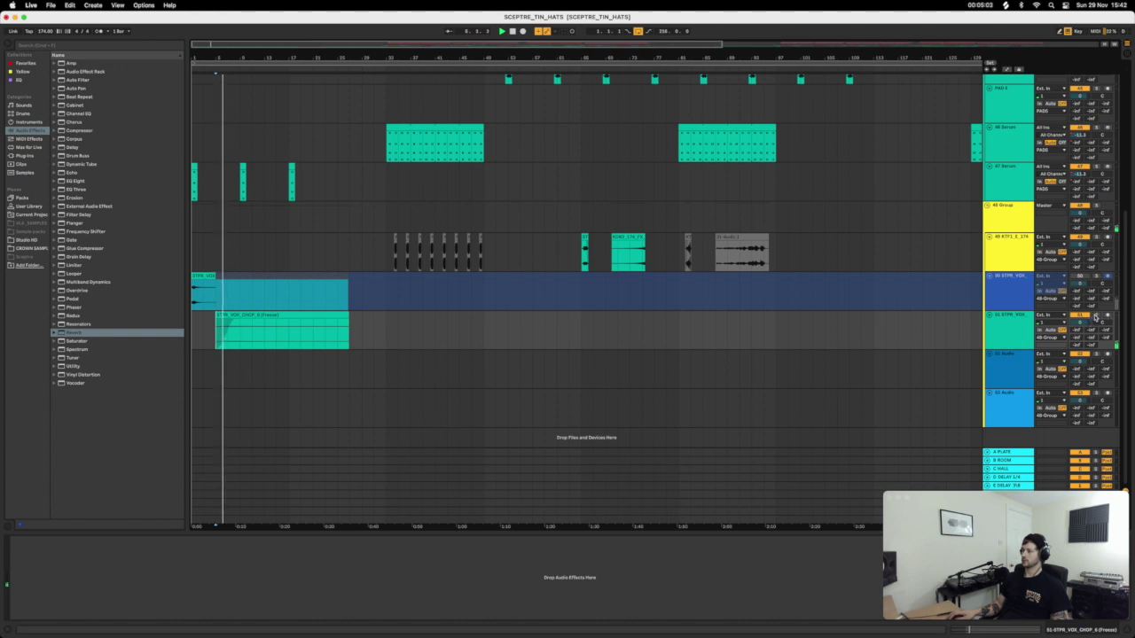
Raise the clip gain of the trimmed vocal reverb tail and play it back.
{"action": "double_click", "coordinate": [278, 316]}
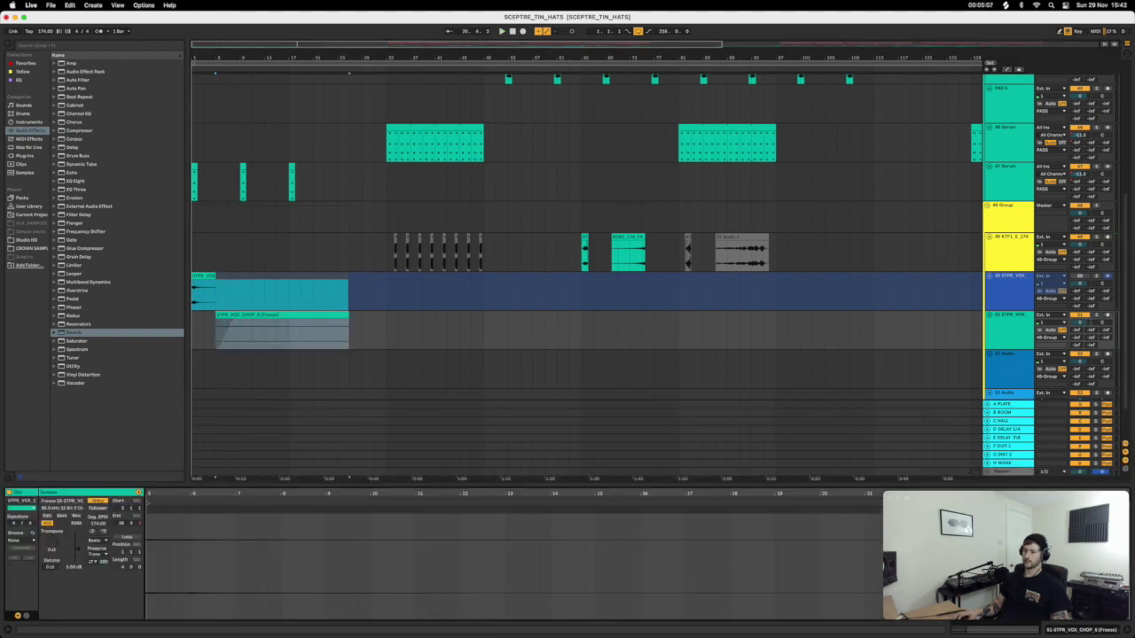
{"action": "key", "text": "space"}
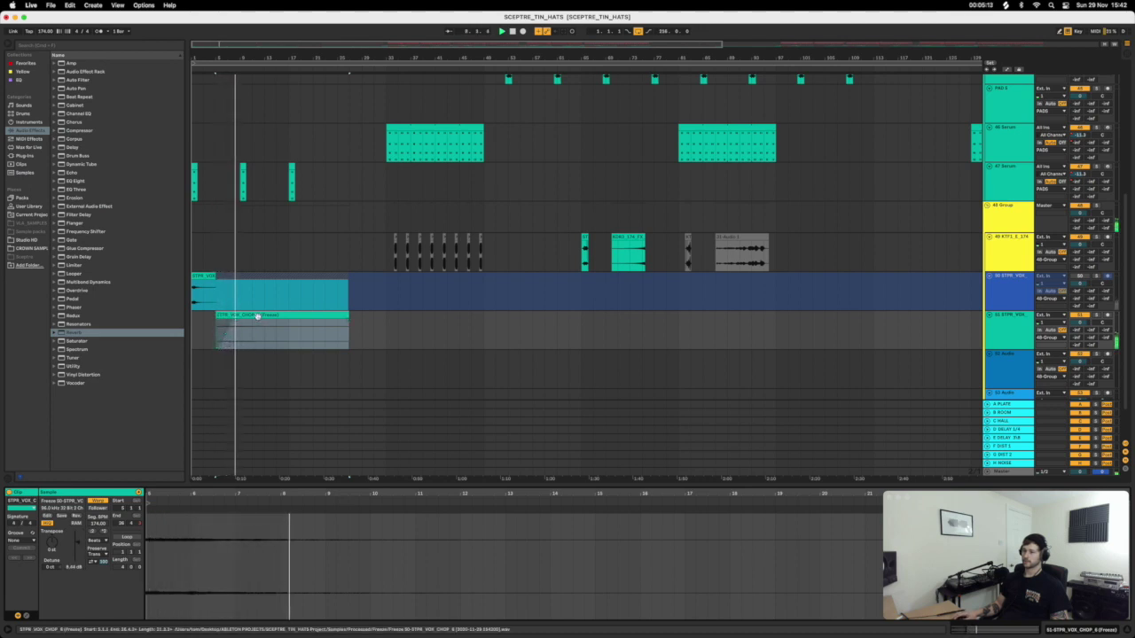
{"action": "key", "text": "space"}
Move the vocal reverb tail to bar 1 and place duplicates of it at bars 17 and 33.
{"action": "left_click_drag", "start_coordinate": [252, 339], "coordinate": [228, 330]}
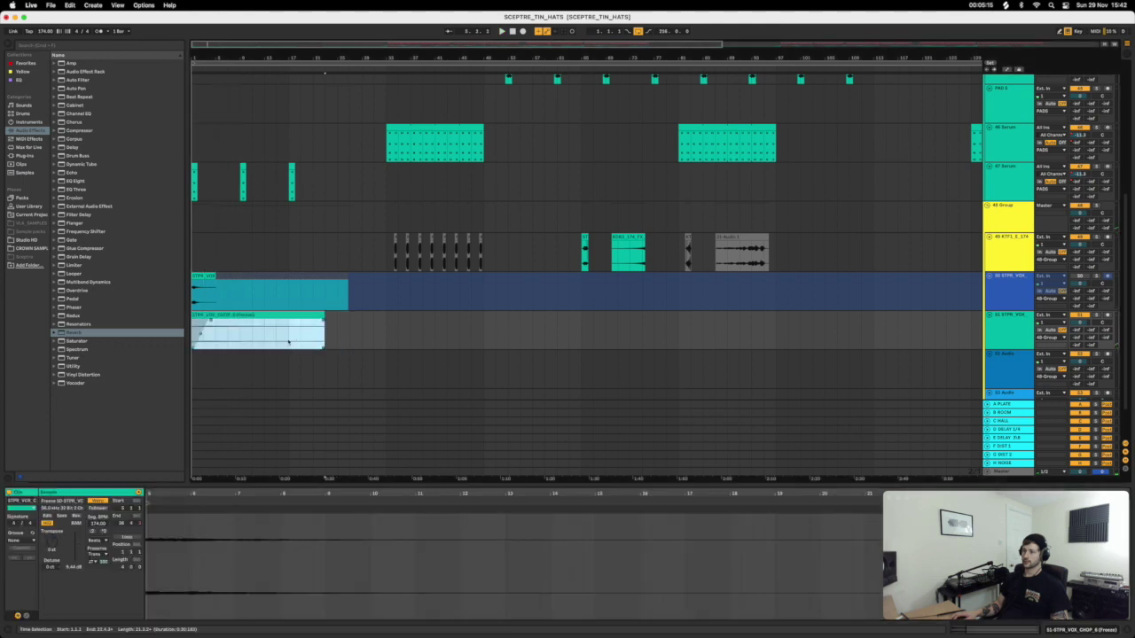
{"action": "left_click", "coordinate": [270, 313]}
{"action": "key", "text": "super+d"}
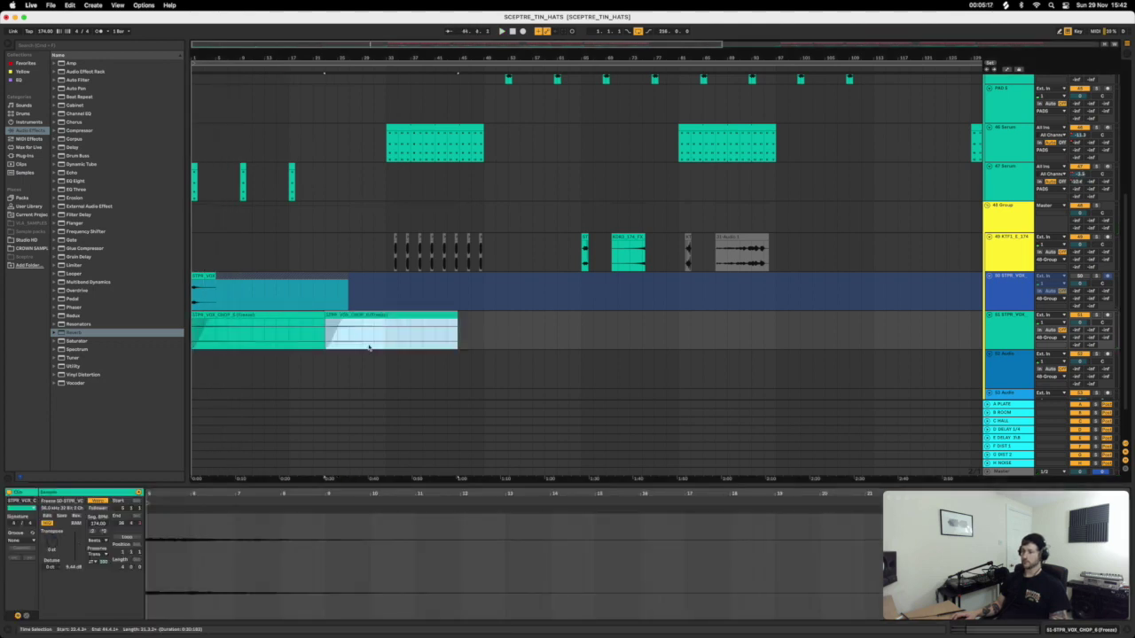
{"action": "left_click_drag", "start_coordinate": [369, 346], "coordinate": [321, 315]}
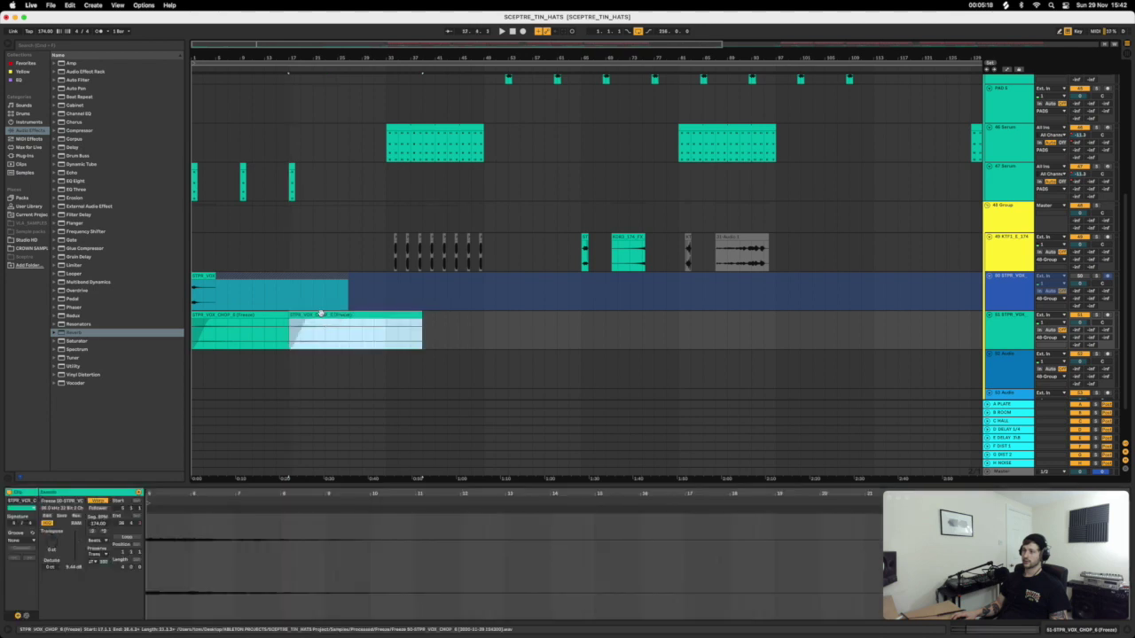
{"action": "key", "text": "super+d"}
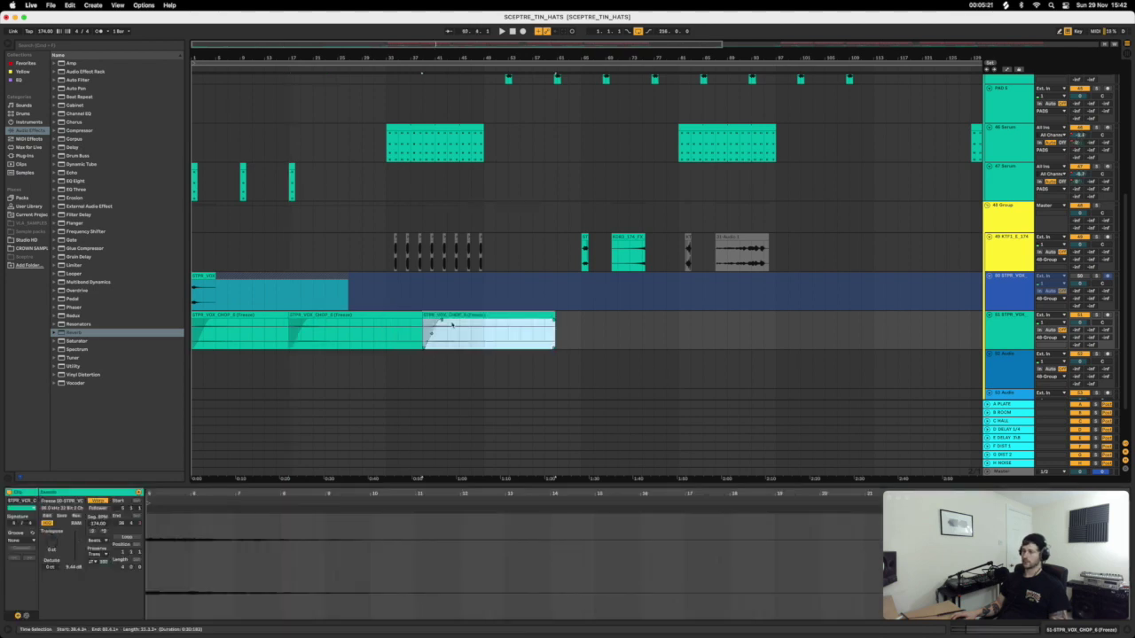
{"action": "left_click_drag", "start_coordinate": [451, 327], "coordinate": [414, 327]}
Cut the third reverb tail off at bar 49, give it a fade-out and play the row from bar 1.
{"action": "left_click", "coordinate": [532, 330]}
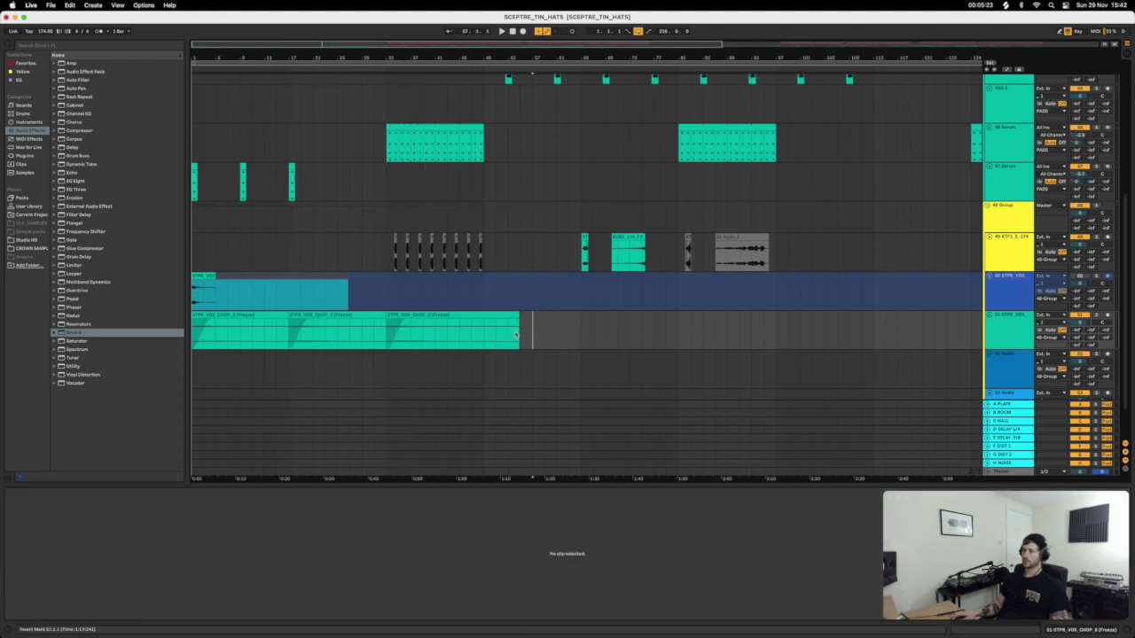
{"action": "left_click_drag", "start_coordinate": [486, 332], "coordinate": [537, 323]}
{"action": "key", "text": "Delete"}
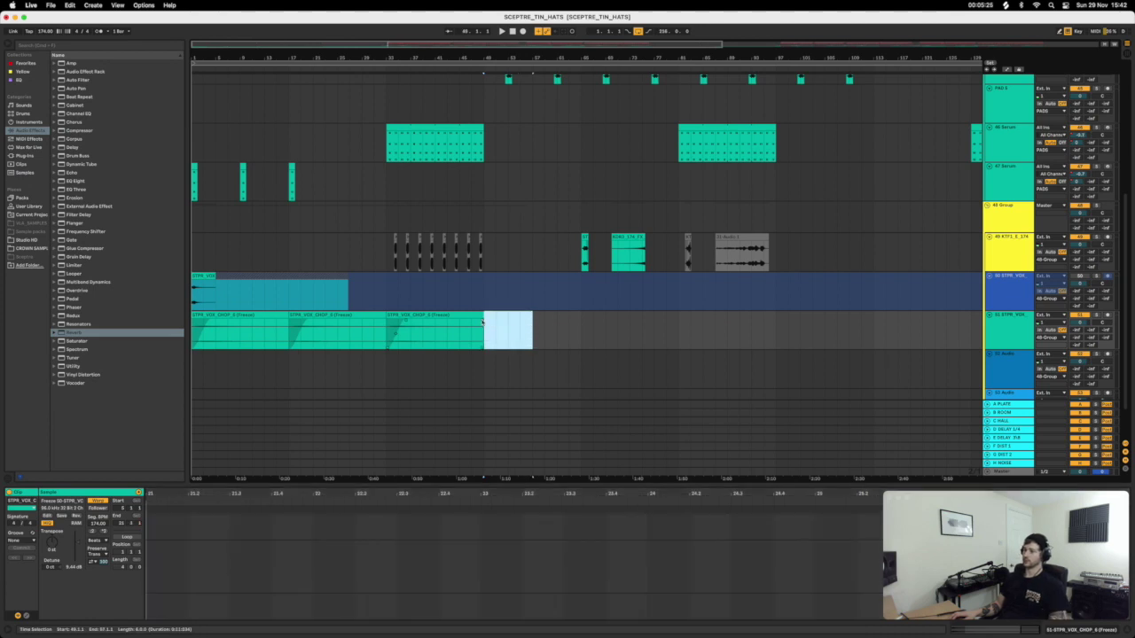
{"action": "left_click", "coordinate": [193, 330]}
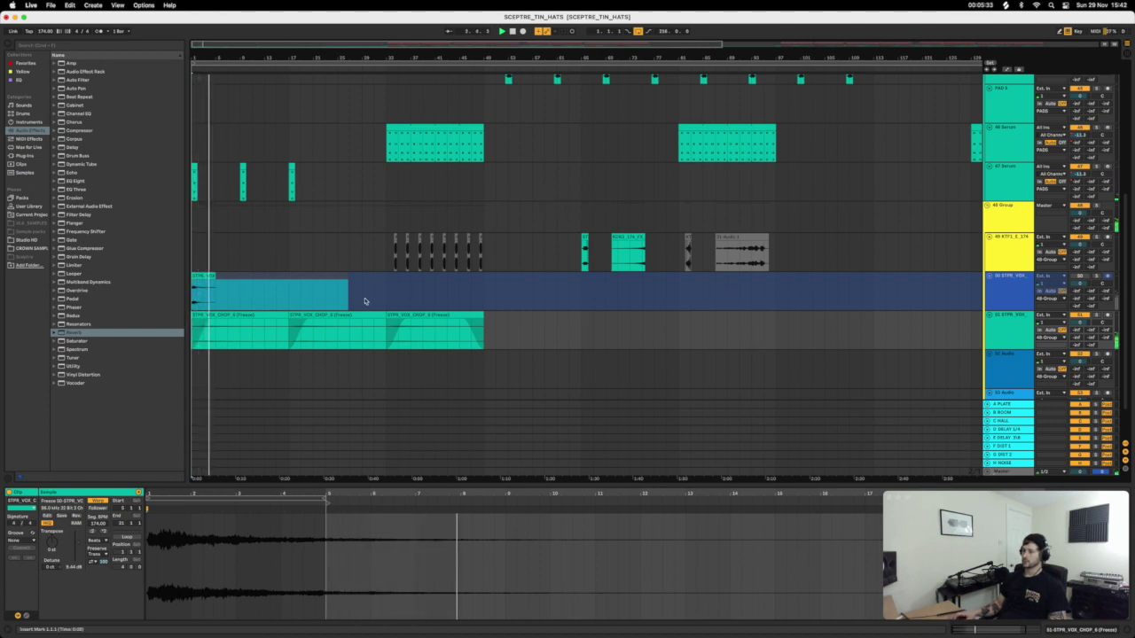
{"action": "left_click", "coordinate": [705, 334]}
Solo the yellow group's first audio track and listen to its vocal chop at bar 65 and its first bass clip near bar 34.
{"action": "left_click", "coordinate": [583, 253]}
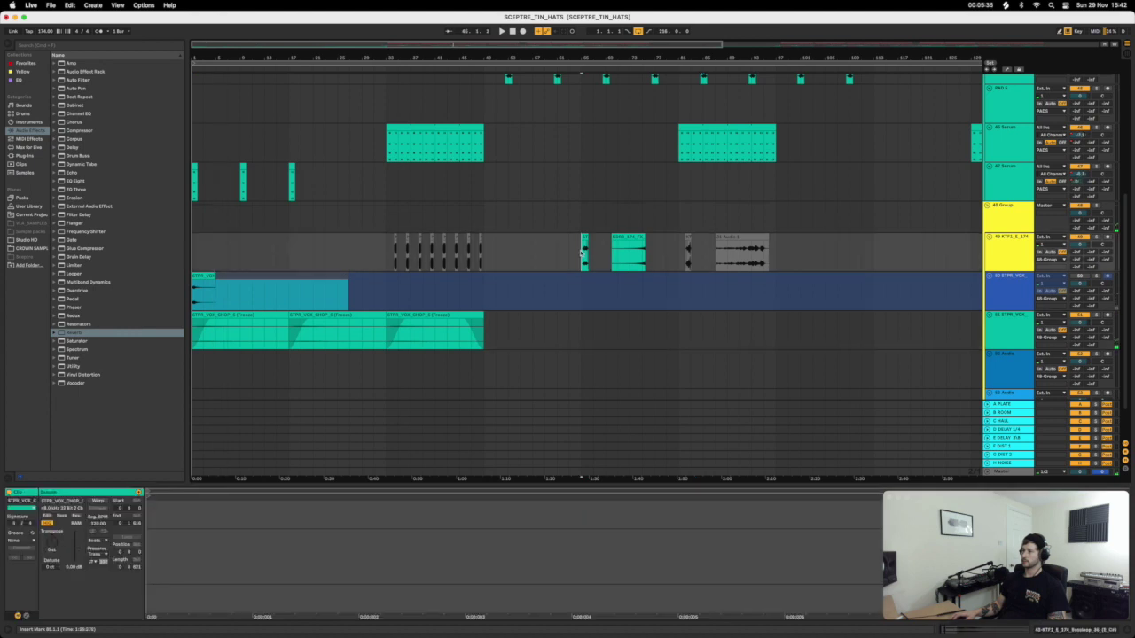
{"action": "key", "text": "space"}
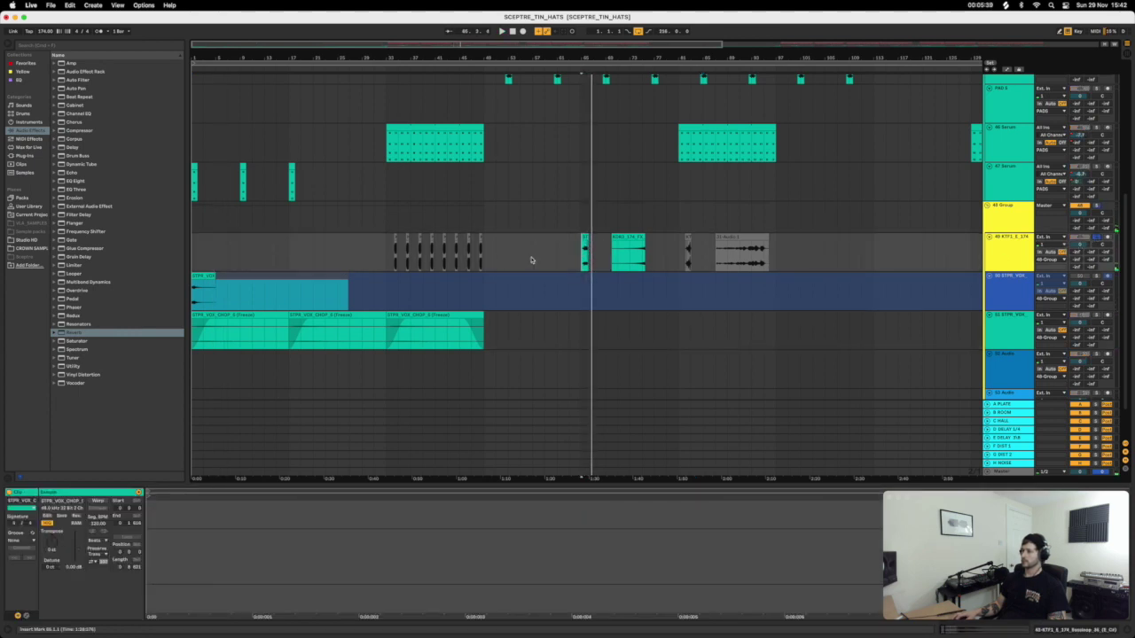
{"action": "left_click", "coordinate": [396, 255]}
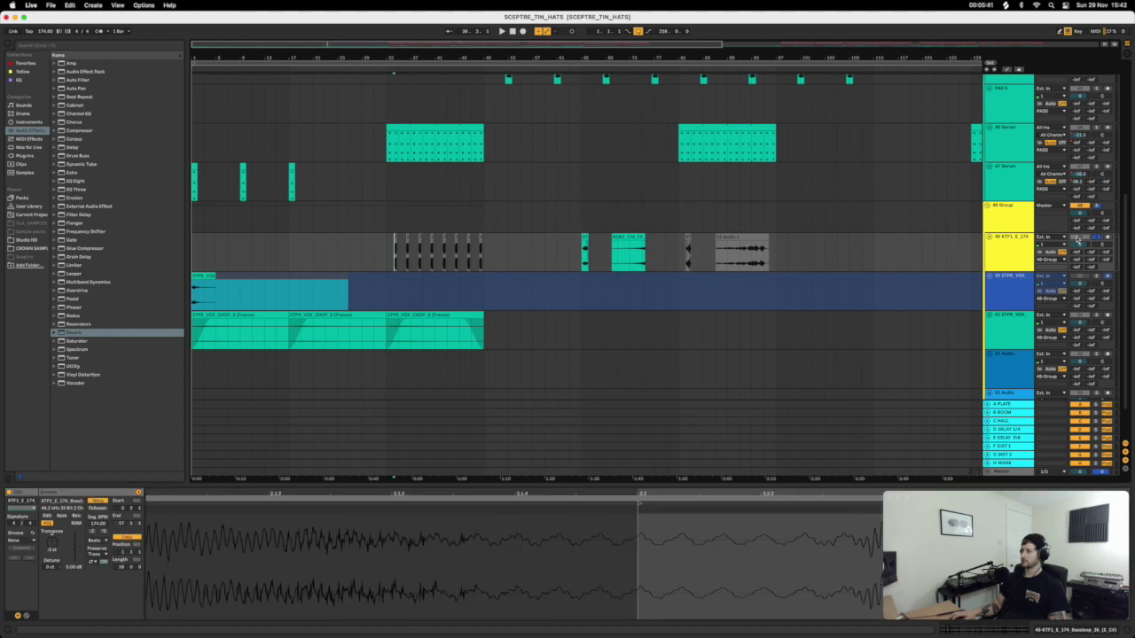
{"action": "key", "text": "space"}
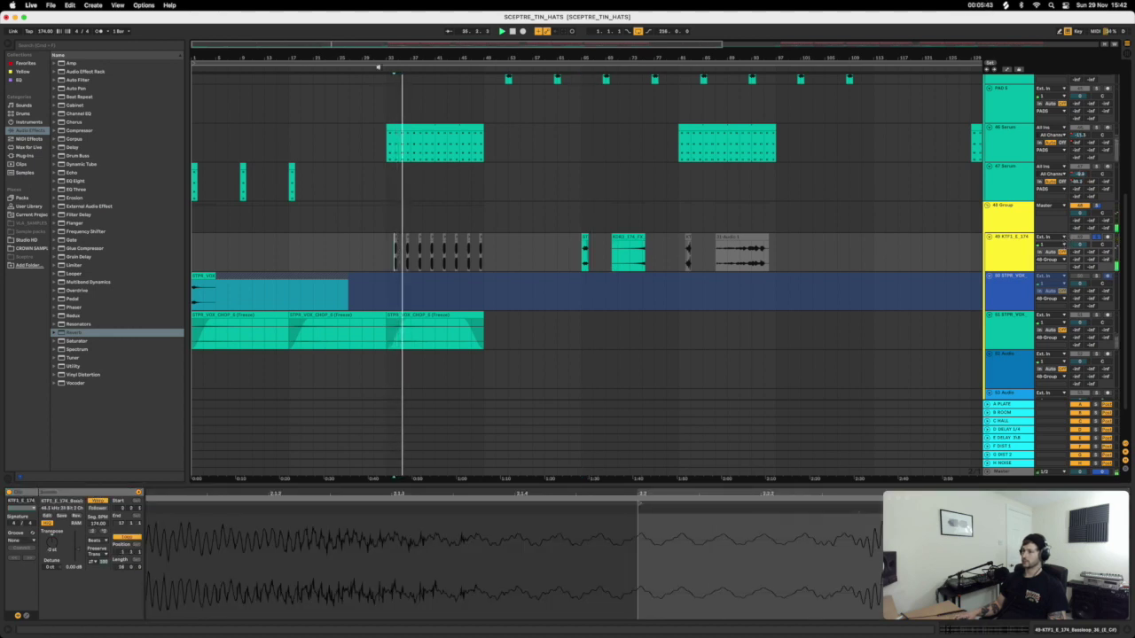
{"action": "key", "text": "minus"}
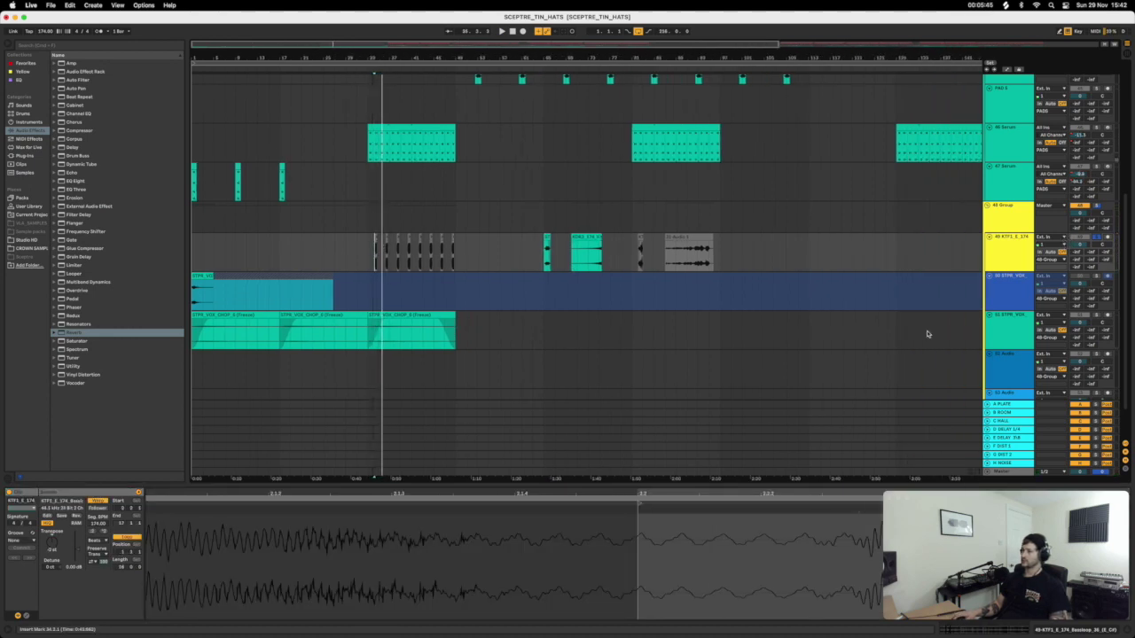
Unfreeze the vocal chop track and move its original clip to bar 1 on the blue audio track below the reverb tails.
{"action": "left_click", "coordinate": [1004, 364]}
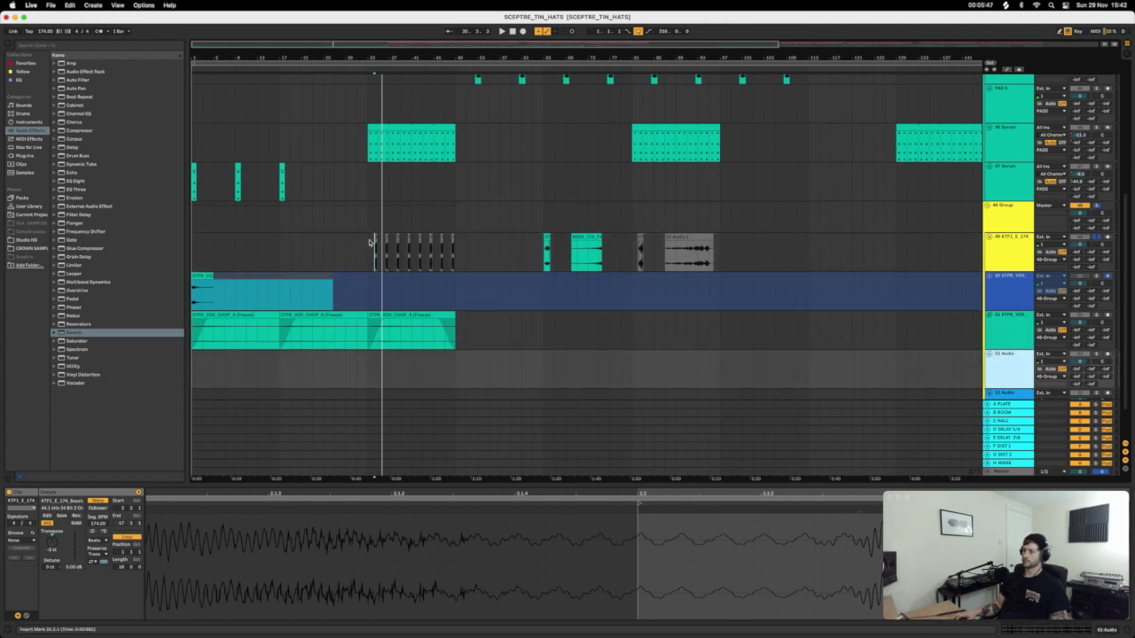
{"action": "right_click", "coordinate": [995, 293]}
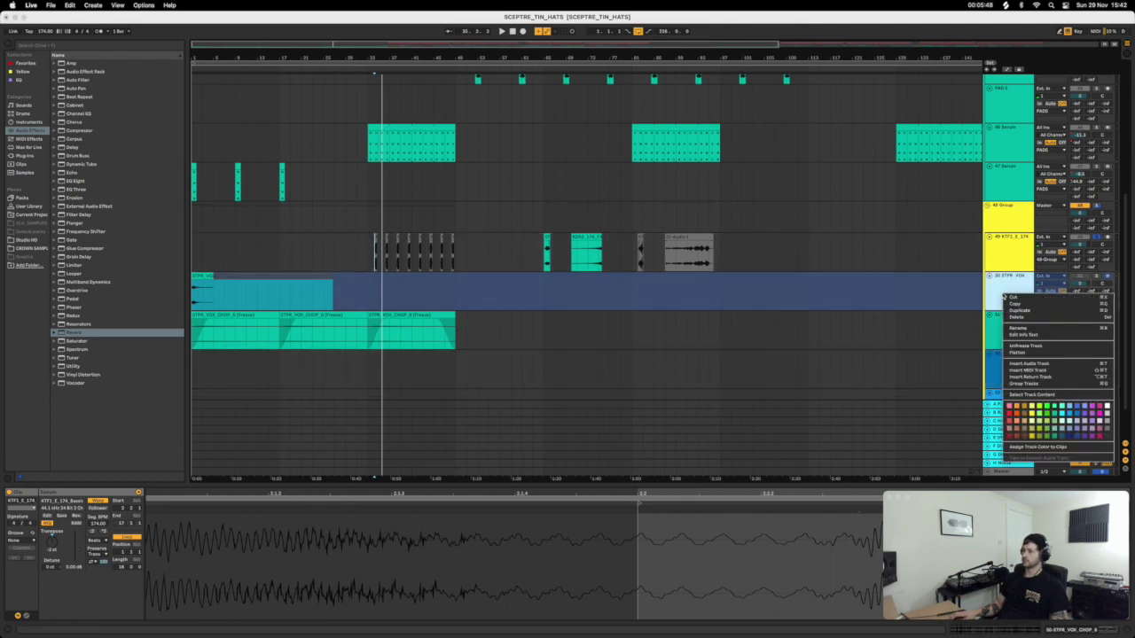
{"action": "left_click", "coordinate": [1013, 349]}
{"action": "left_click", "coordinate": [207, 274]}
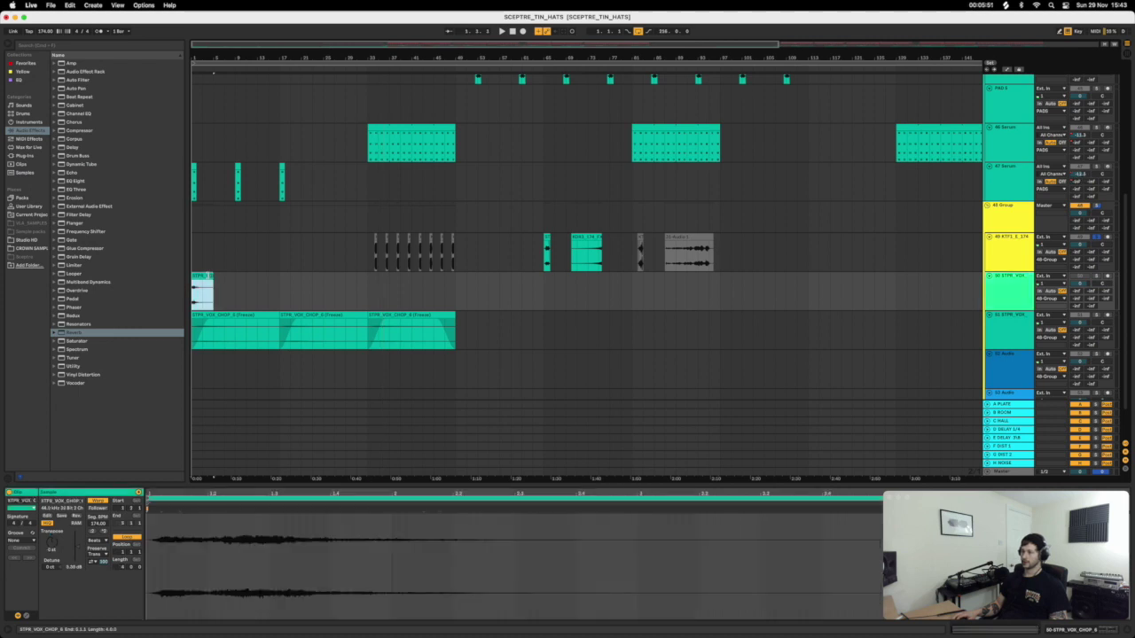
{"action": "left_click_drag", "start_coordinate": [202, 291], "coordinate": [202, 370]}
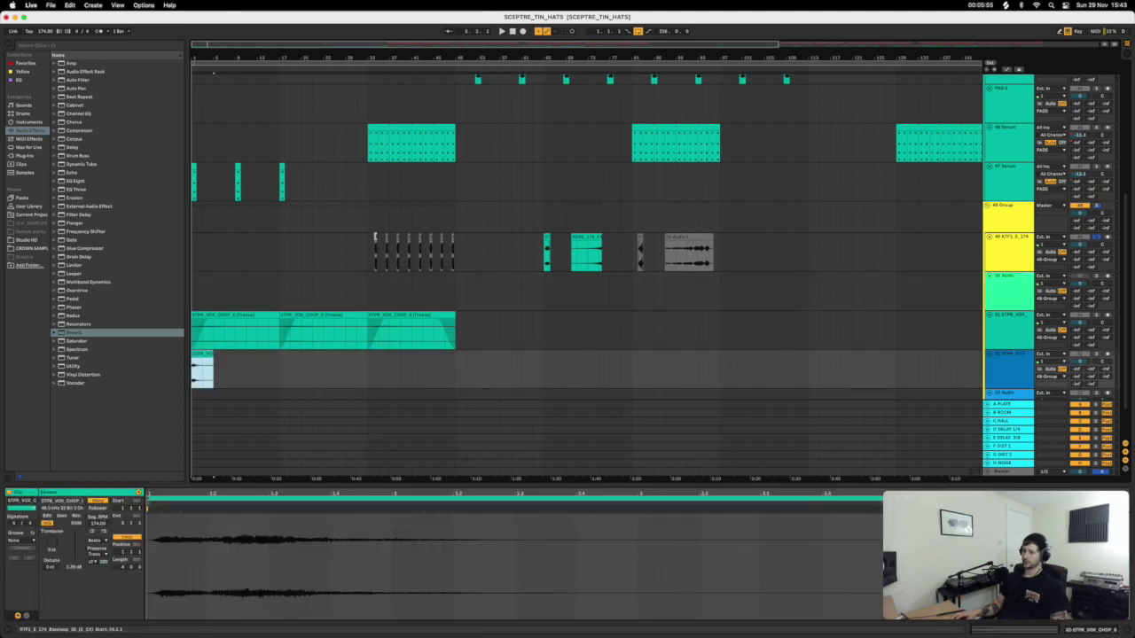
Move the first KTF1 bass clip to about bar 21 on the emptied reverb track, solo that track and play it.
{"action": "scroll", "coordinate": [235, 266], "scroll_direction": "up", "scroll_amount": 5}
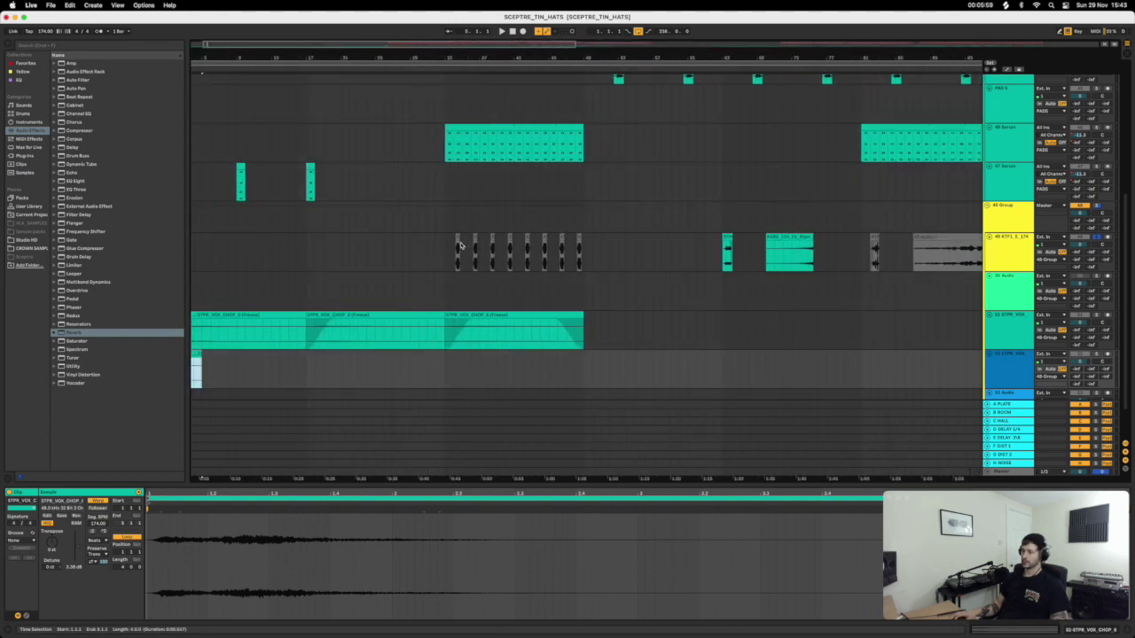
{"action": "left_click_drag", "start_coordinate": [460, 245], "coordinate": [344, 298]}
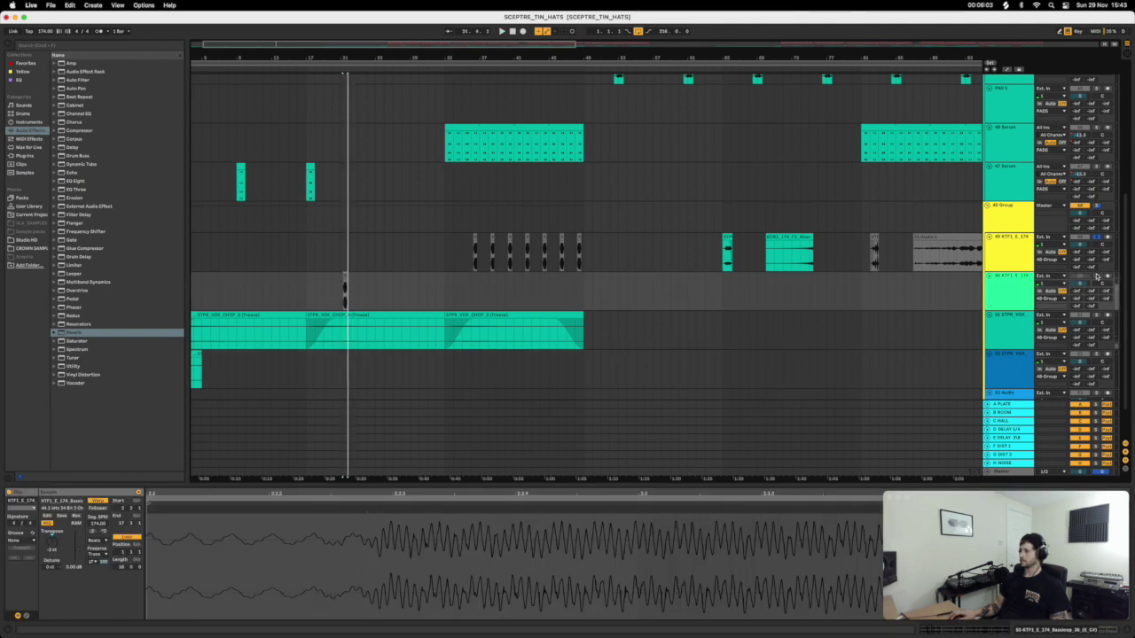
{"action": "key", "text": "space"}
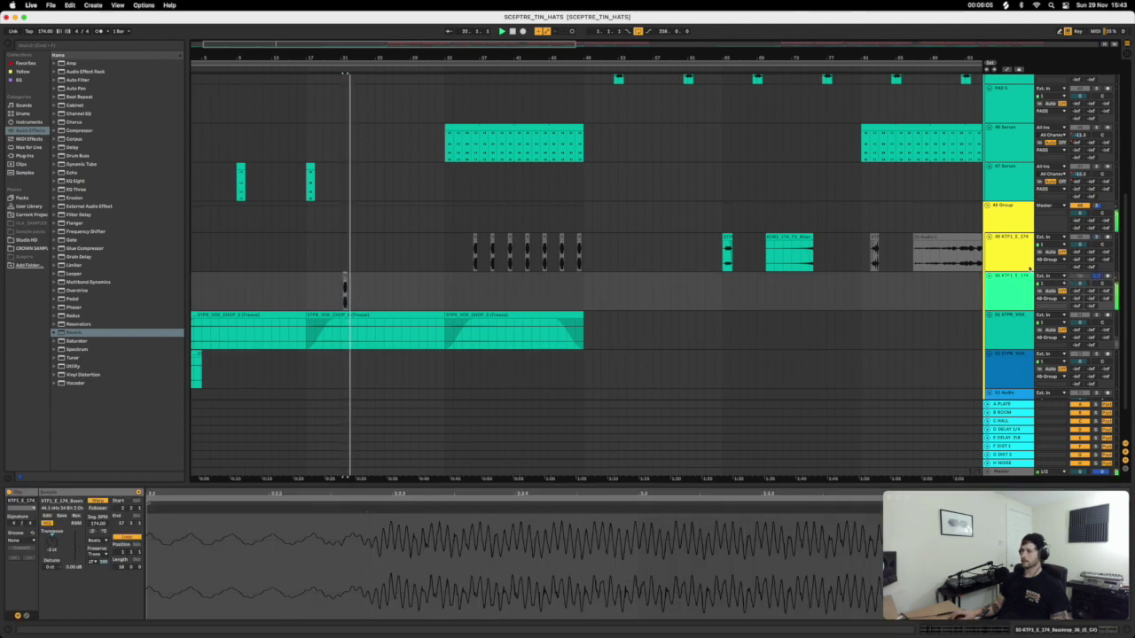
Freeze the bass clip's reverb track and copy its frozen clip to about bar 20 on the blue track, extended over the full reverb tail.
{"action": "right_click", "coordinate": [1011, 291]}
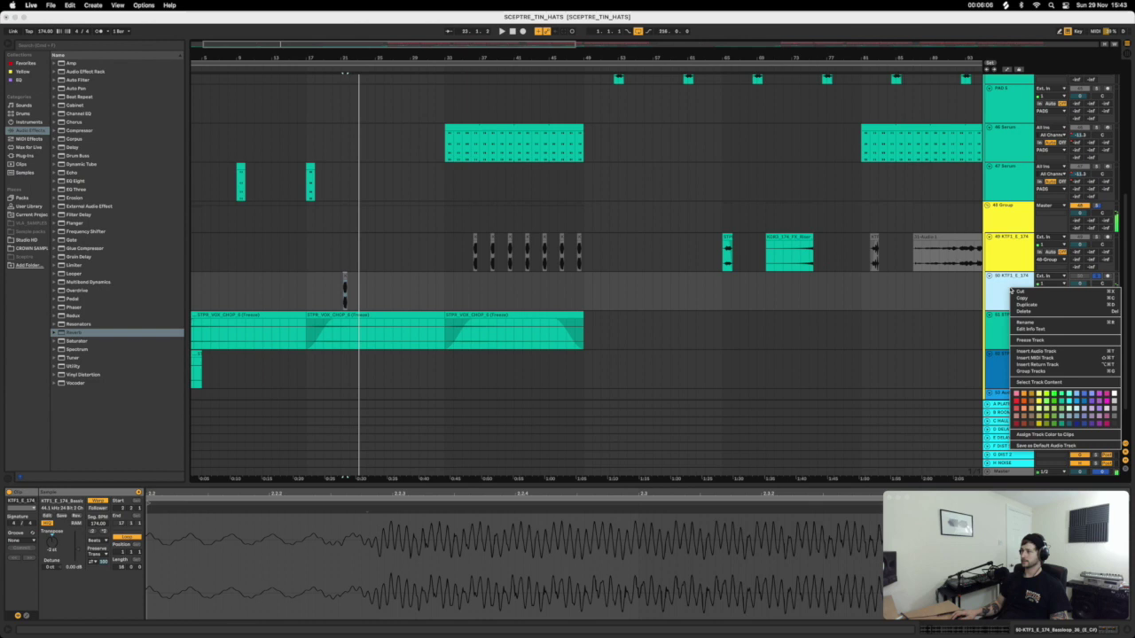
{"action": "left_click", "coordinate": [1030, 339]}
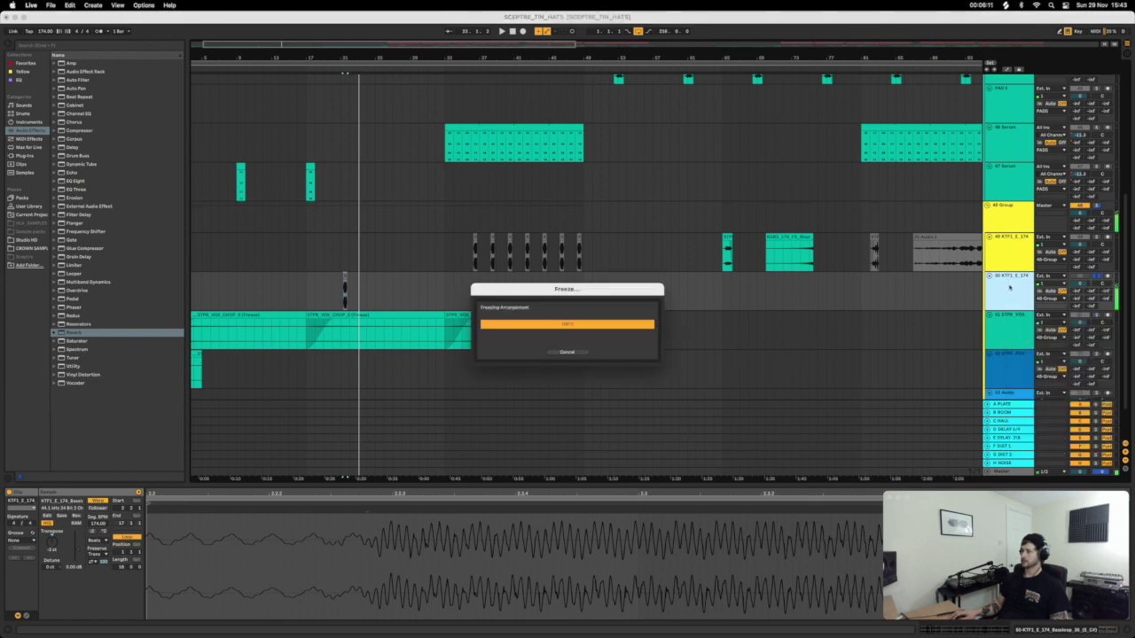
{"action": "right_click", "coordinate": [1010, 286]}
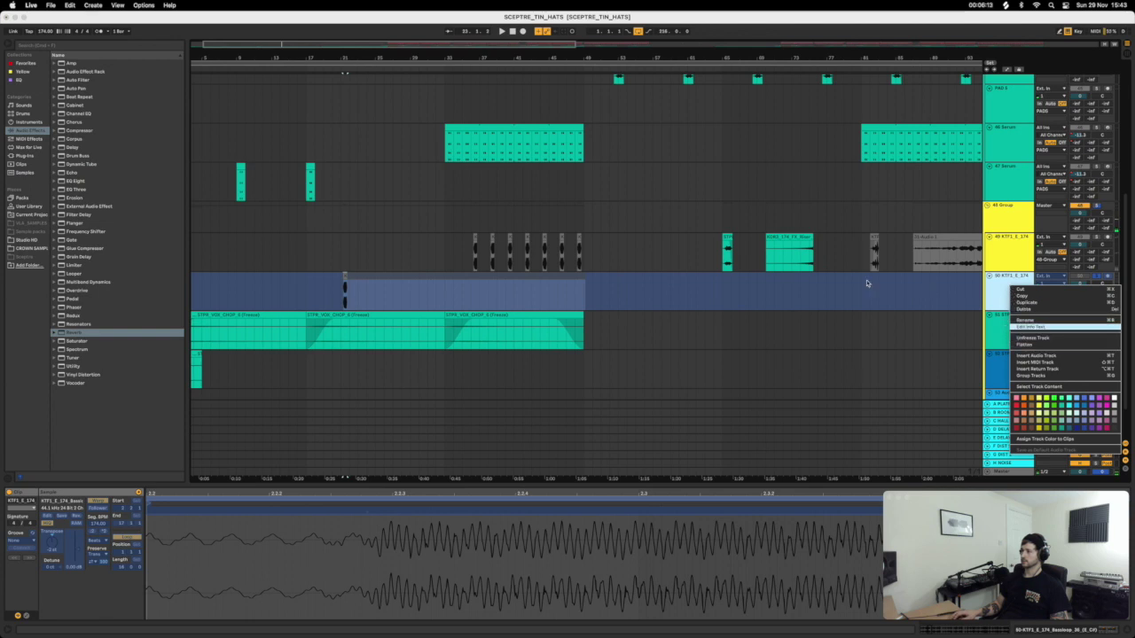
{"action": "key", "text": "Escape"}
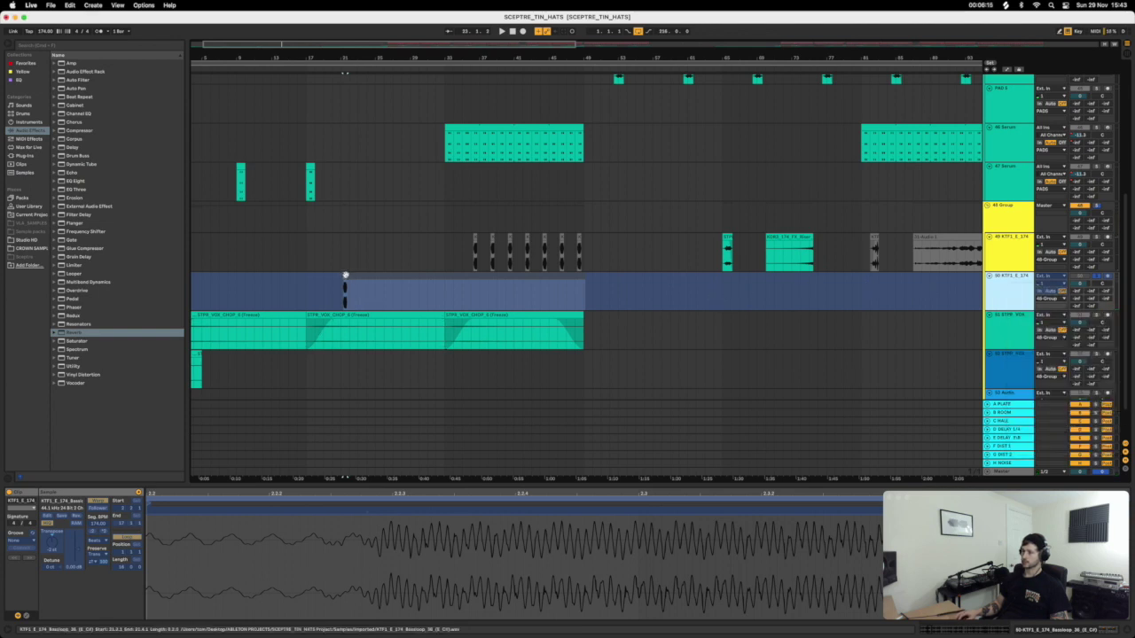
{"action": "left_click", "coordinate": [337, 362]}
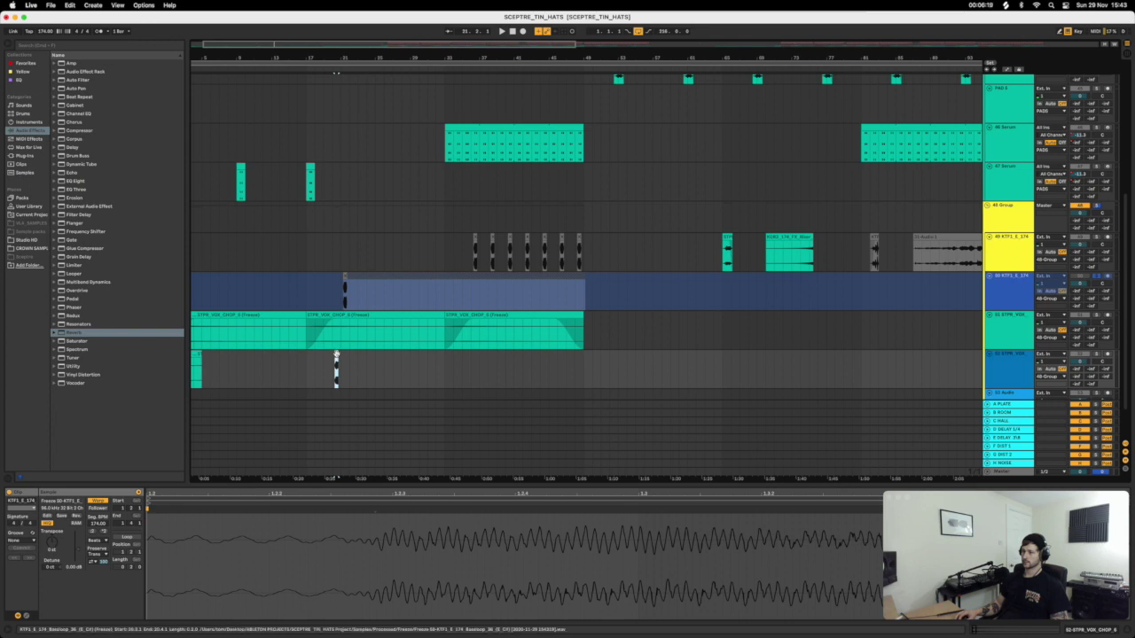
{"action": "key", "text": "ctrl+v"}
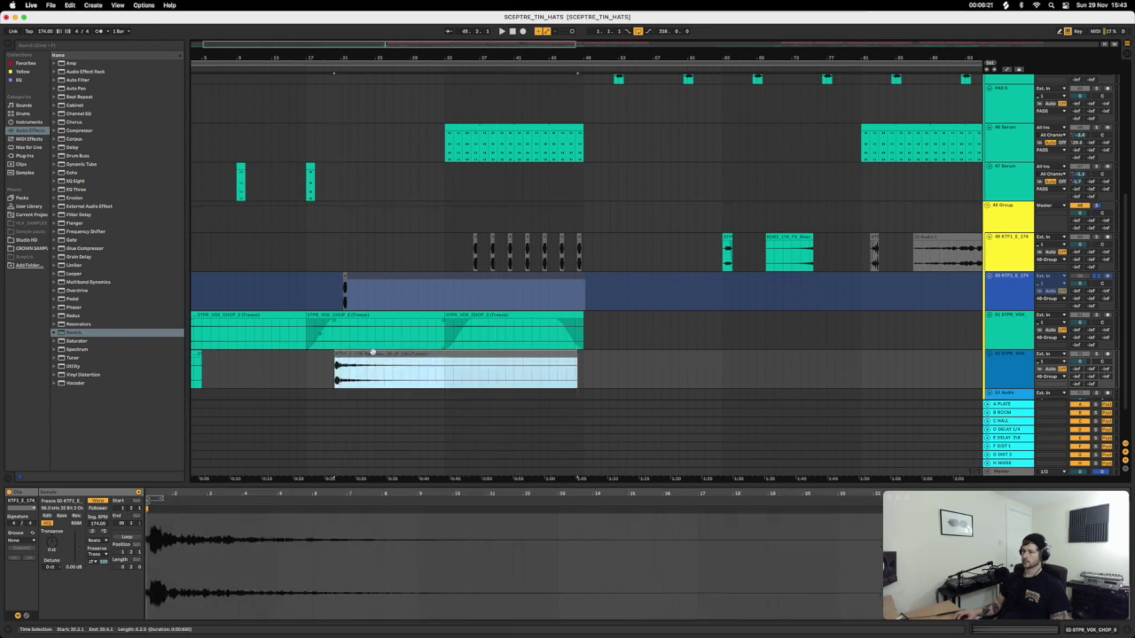
Trim the frozen bass clip to start at about bar 23, leaving only the reverb tail, and play it.
{"action": "left_click_drag", "start_coordinate": [337, 358], "coordinate": [360, 358]}
{"action": "key", "text": "space"}
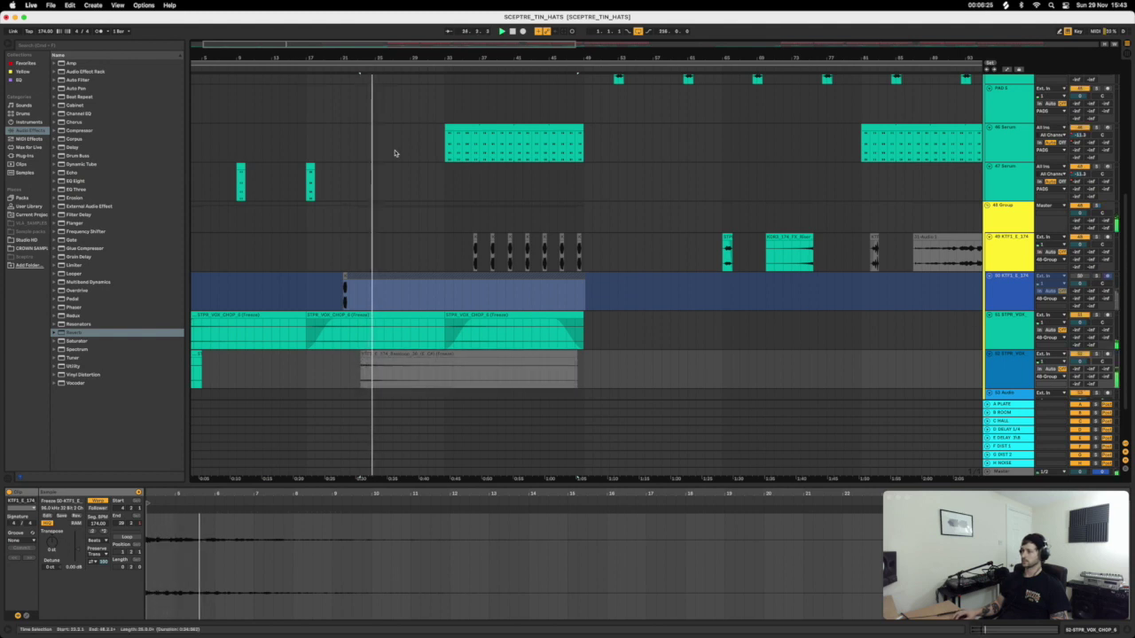
{"action": "scroll", "coordinate": [388, 210], "scroll_direction": "left", "scroll_amount": 2}
{"action": "scroll", "coordinate": [387, 219], "scroll_direction": "up", "scroll_amount": 10}
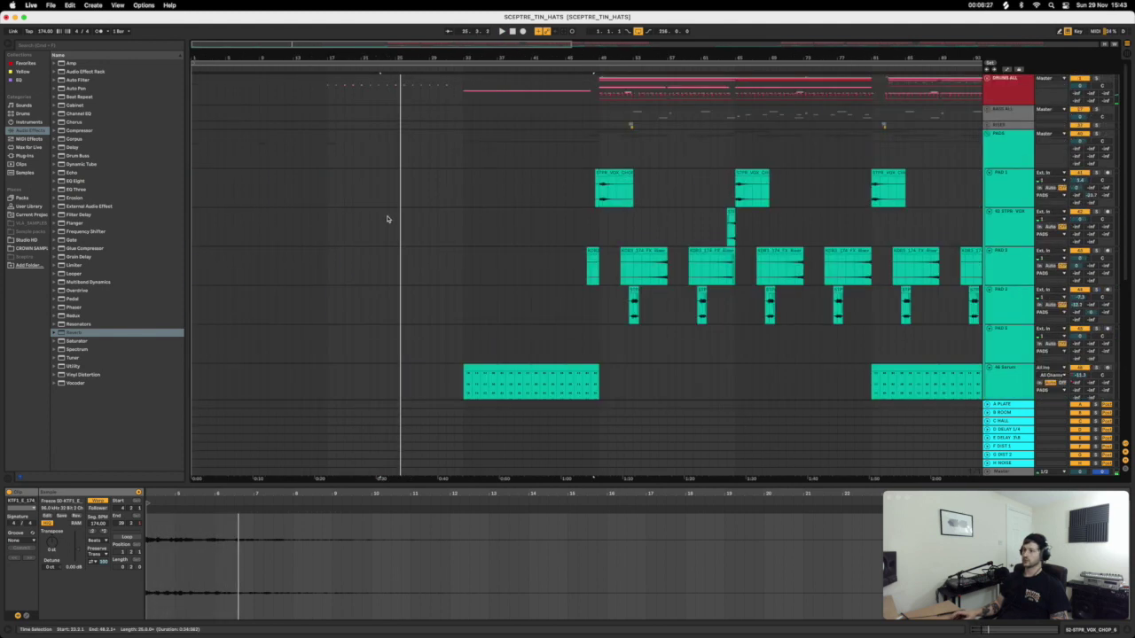
Select the sparse drum part from bar 17 to 32, and play the drum group's section from bar 33.
{"action": "left_click_drag", "start_coordinate": [327, 89], "coordinate": [456, 95]}
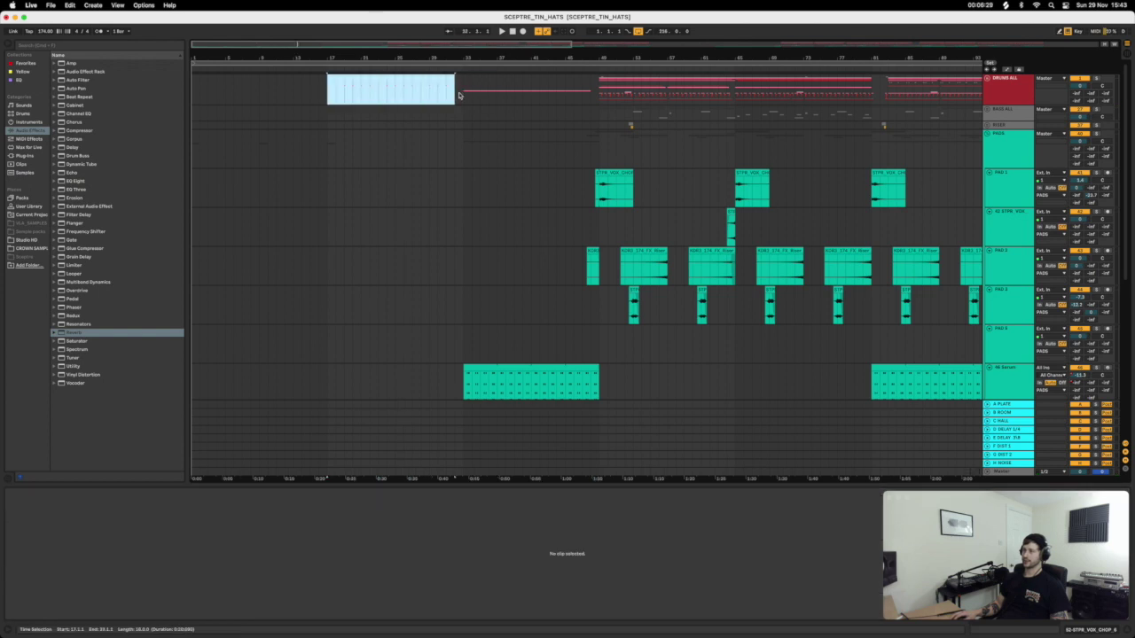
{"action": "left_click", "coordinate": [461, 100]}
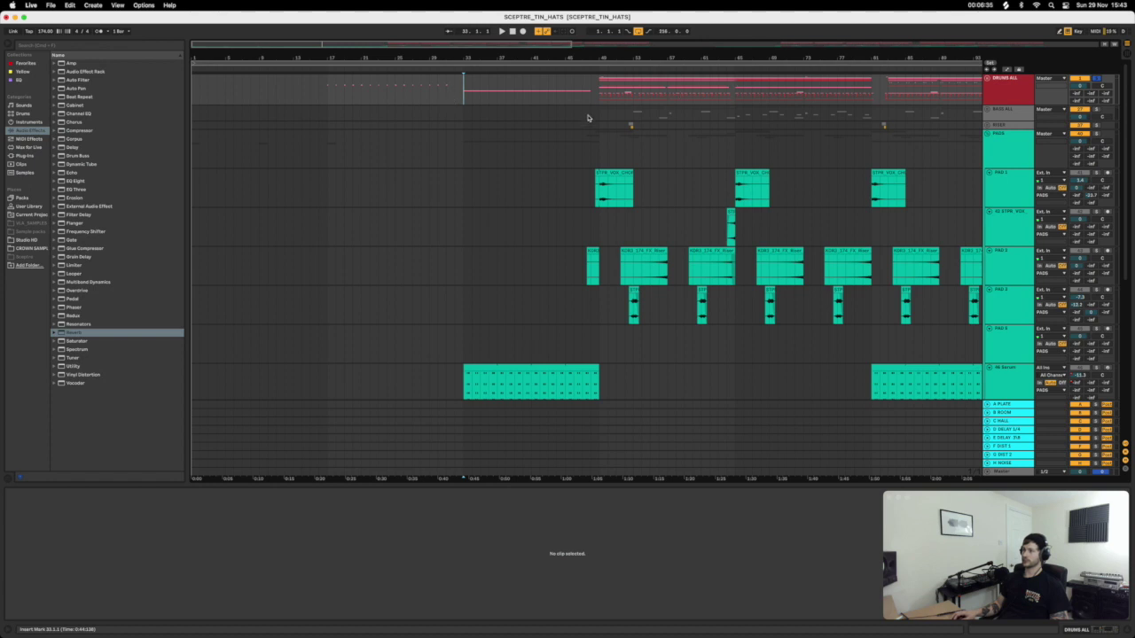
{"action": "key", "text": "space"}
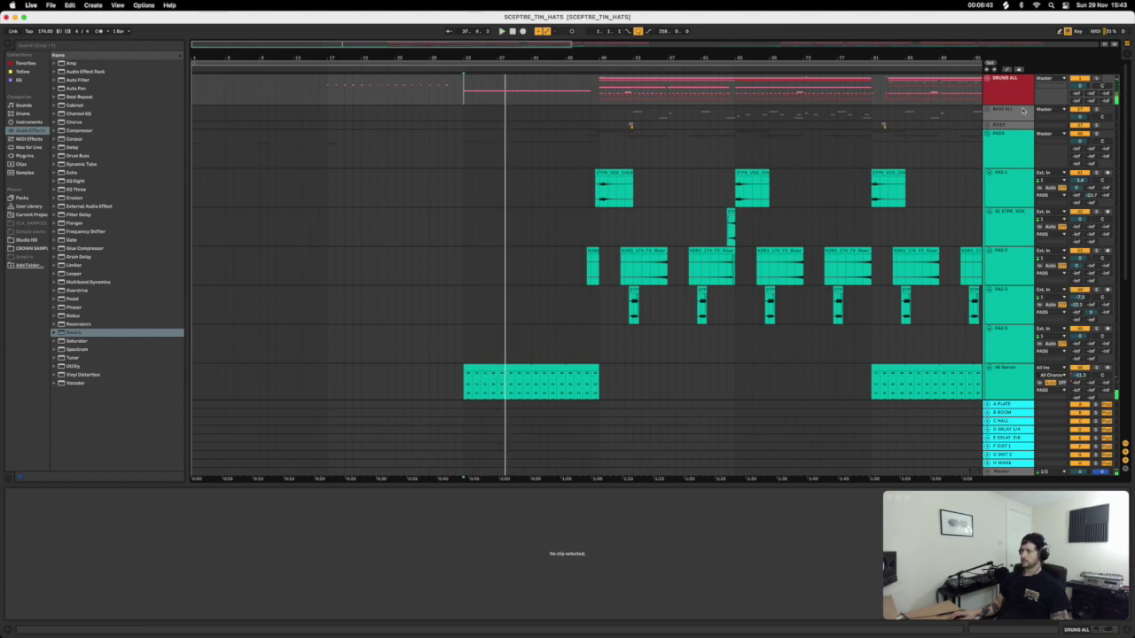
{"action": "scroll", "coordinate": [583, 258], "scroll_direction": "down", "scroll_amount": 10}
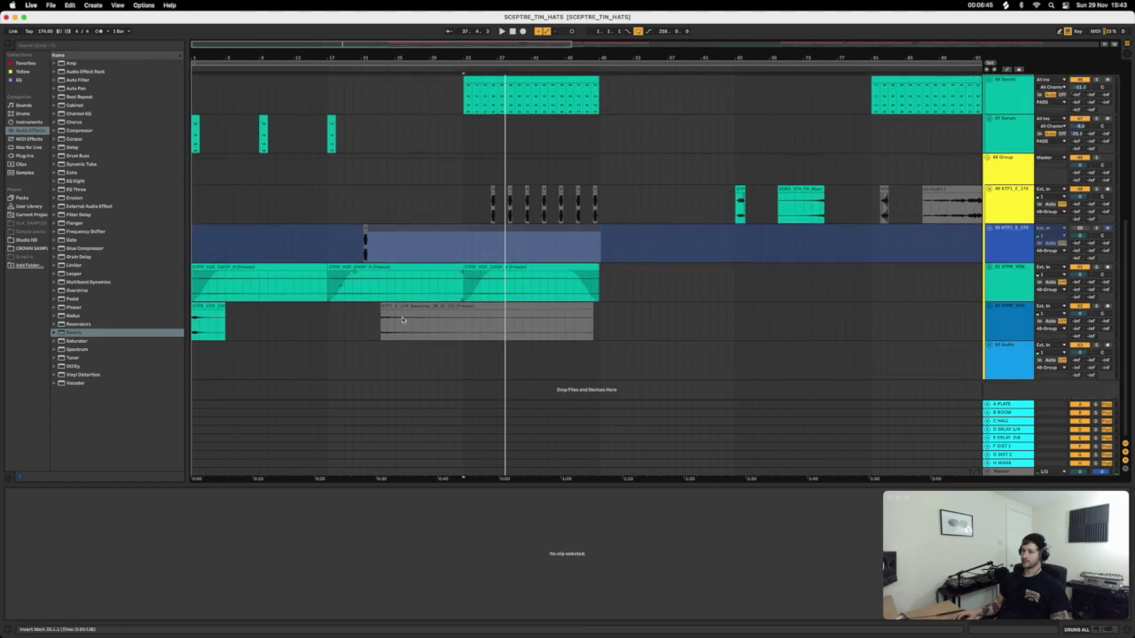
Move the original vocal chop clip to the empty audio track below and the frozen bass tail to bar 1.
{"action": "left_click_drag", "start_coordinate": [402, 320], "coordinate": [296, 324]}
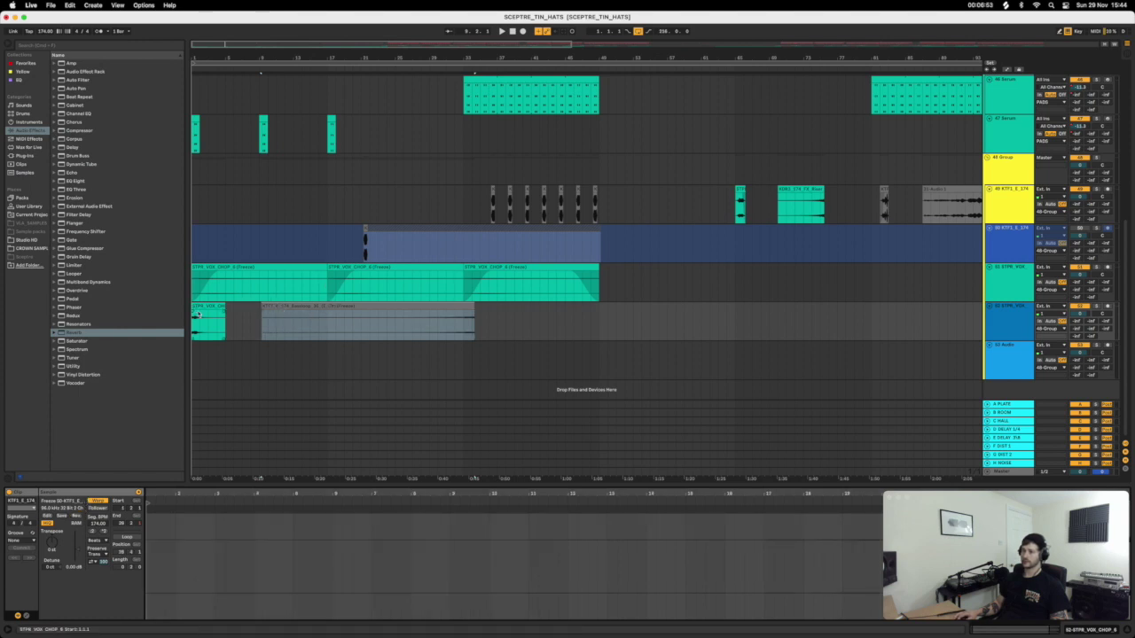
{"action": "left_click_drag", "start_coordinate": [211, 305], "coordinate": [213, 369]}
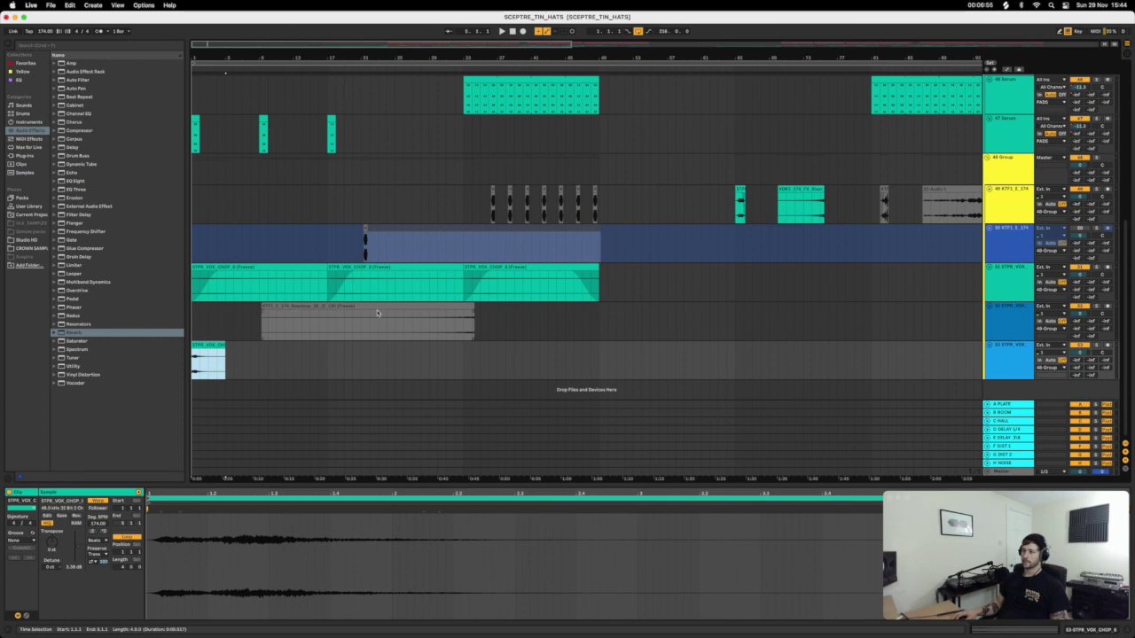
{"action": "left_click_drag", "start_coordinate": [376, 313], "coordinate": [307, 313]}
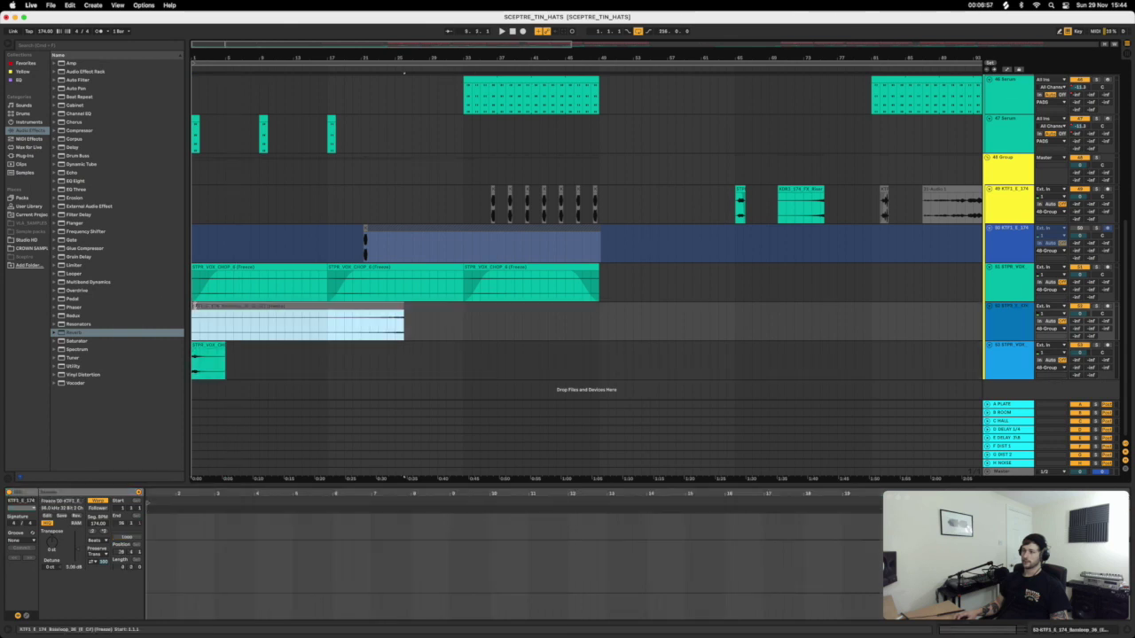
Trim the frozen bass tail so it runs from bar 1 to bar 17, and play the intro from the start.
{"action": "left_click_drag", "start_coordinate": [403, 311], "coordinate": [352, 310]}
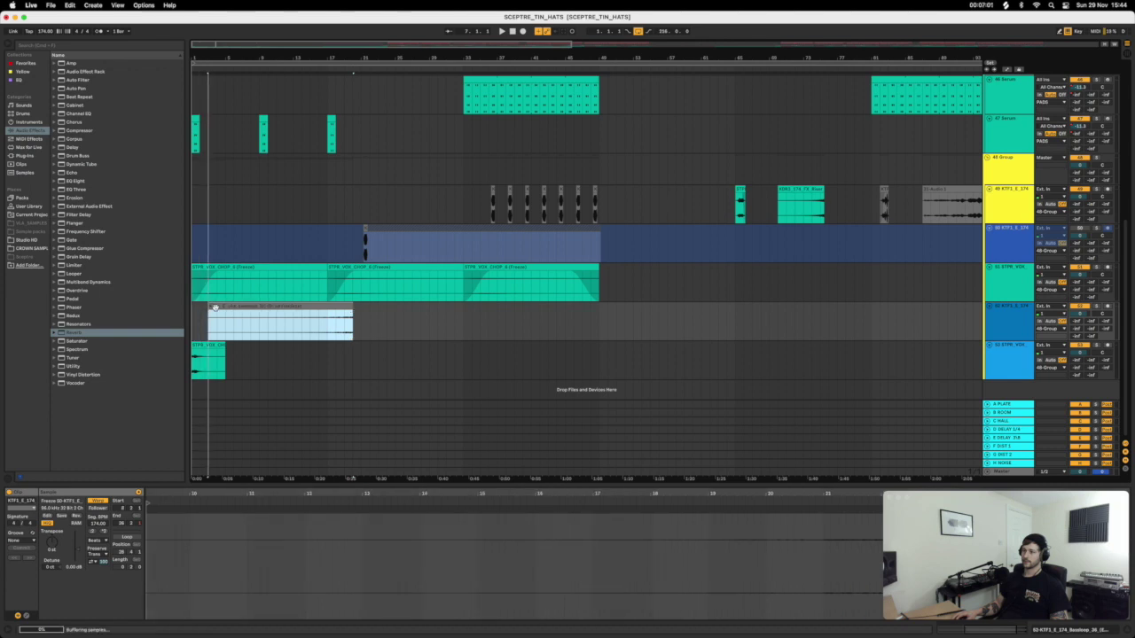
{"action": "left_click", "coordinate": [219, 315]}
{"action": "left_click", "coordinate": [216, 311]}
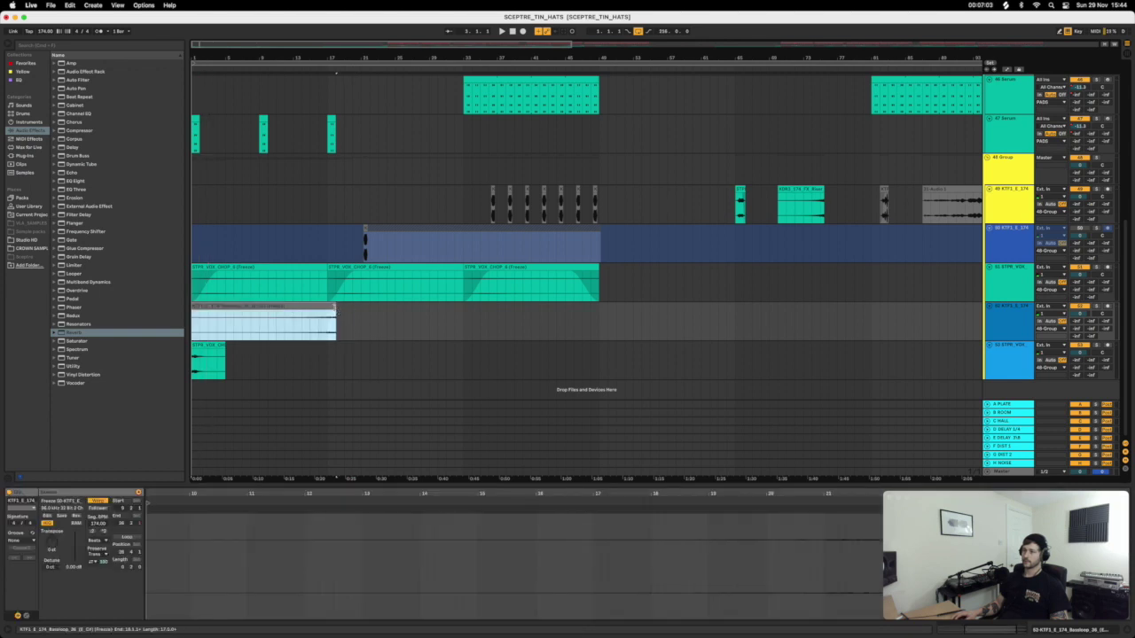
{"action": "left_click_drag", "start_coordinate": [332, 308], "coordinate": [327, 308]}
{"action": "left_click", "coordinate": [195, 335]}
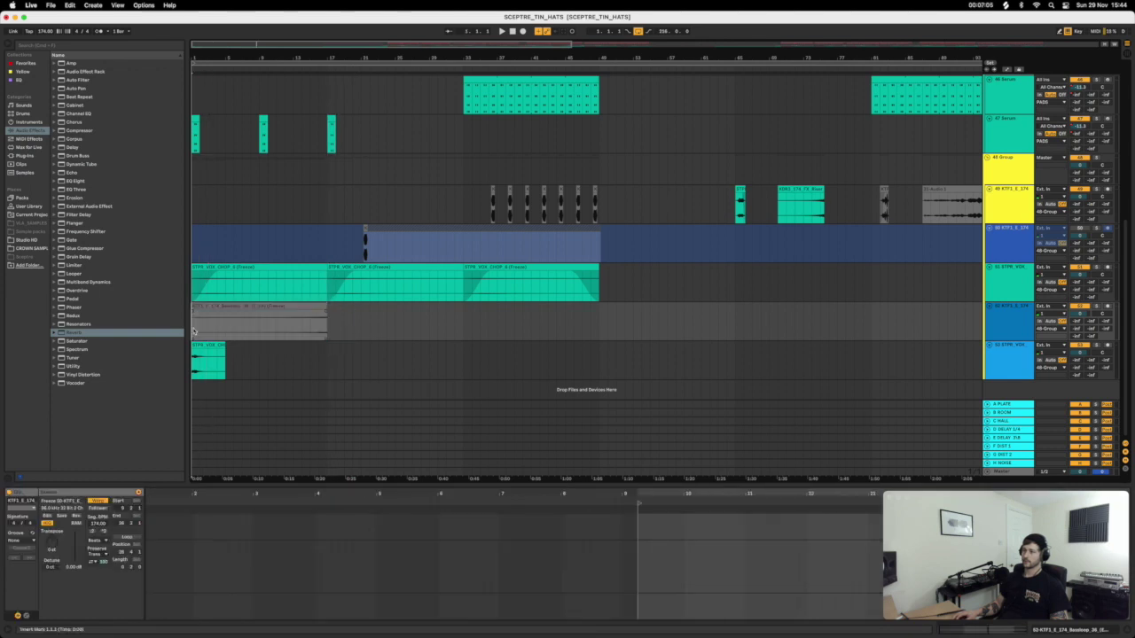
{"action": "key", "text": "space"}
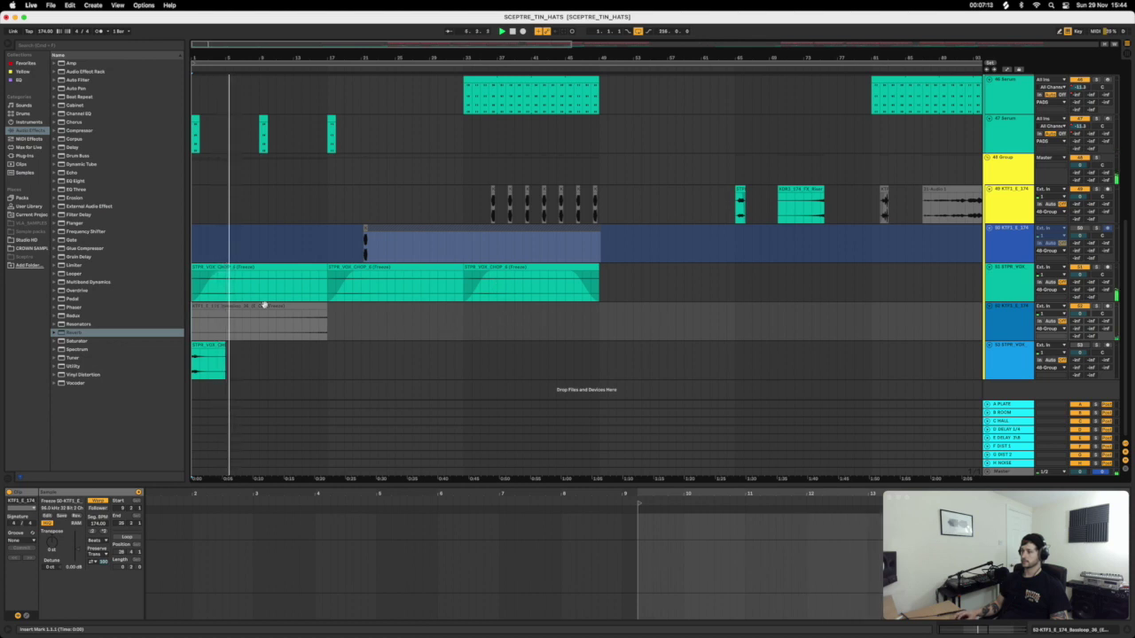
Add EQ Eight to the frozen bass tail's track and cut its low end while the intro plays.
{"action": "left_click", "coordinate": [295, 310]}
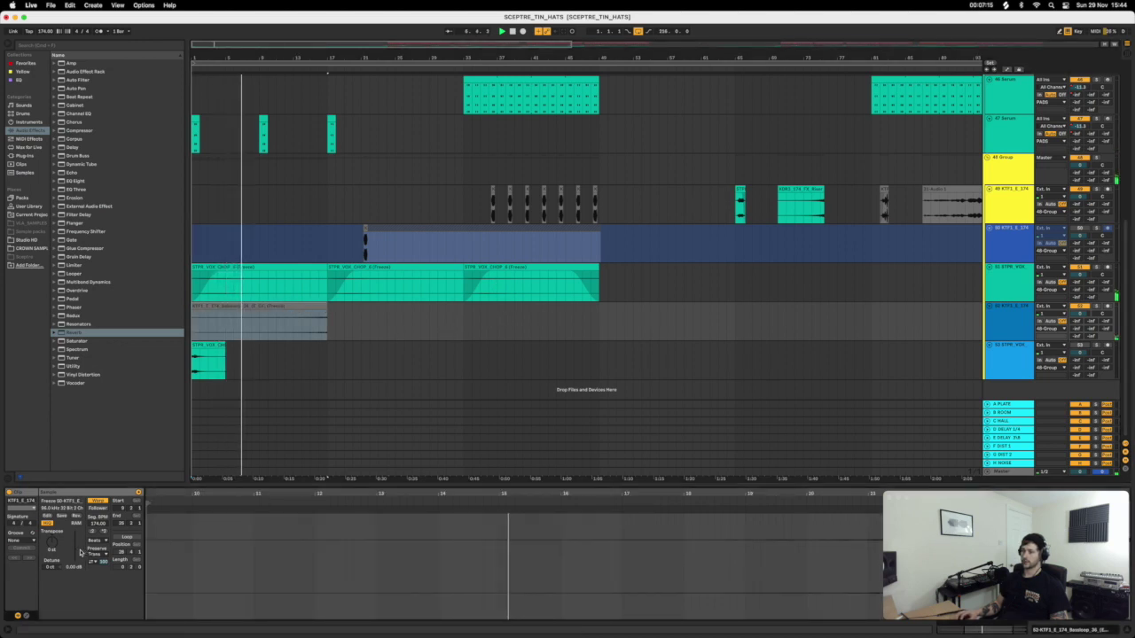
{"action": "left_click", "coordinate": [344, 350]}
{"action": "left_click", "coordinate": [75, 182]}
{"action": "left_click_drag", "start_coordinate": [75, 181], "coordinate": [246, 321]}
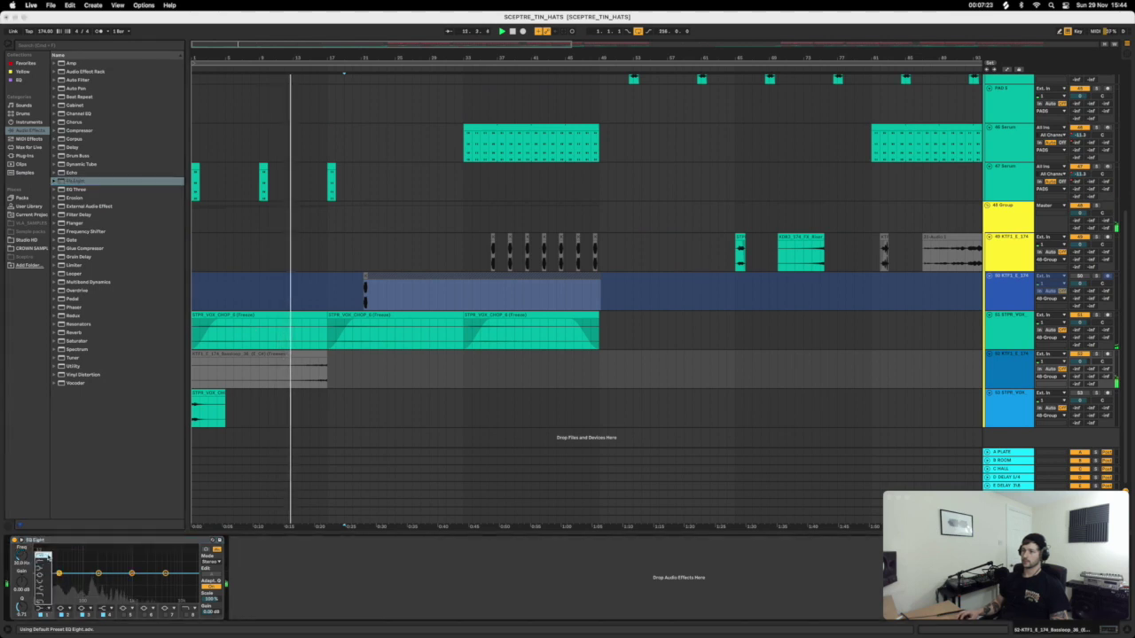
{"action": "left_click_drag", "start_coordinate": [58, 573], "coordinate": [96, 586]}
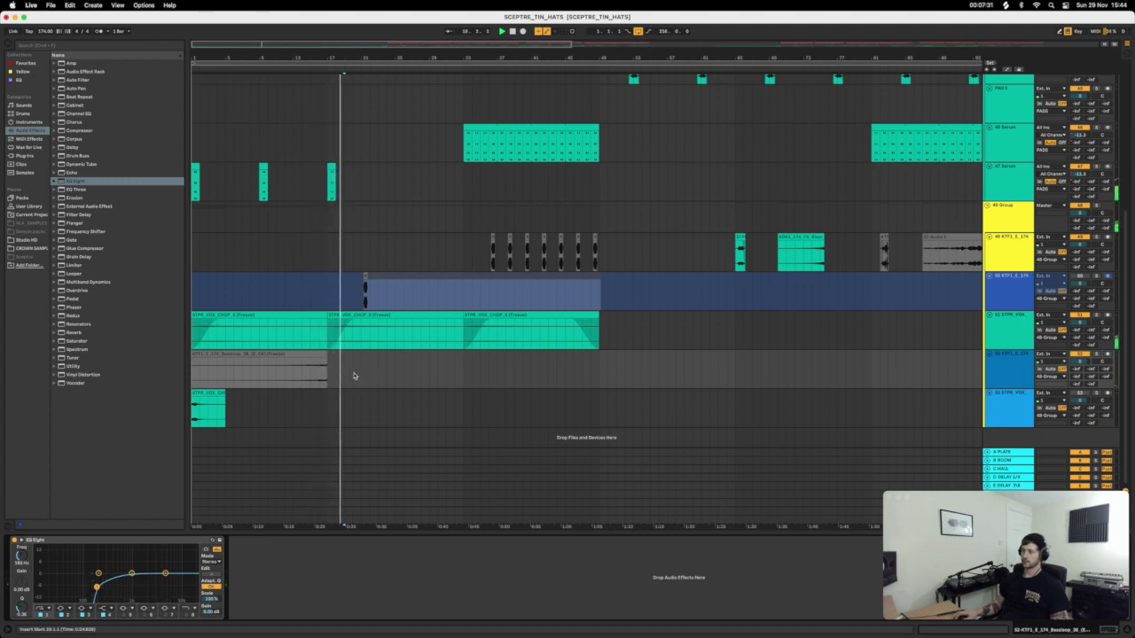
{"action": "key", "text": "space"}
Add a Reverb at 0% Dry/Wet to the bass tail's track and automate Dry/Wet to rise just before bar 17.
{"action": "left_click", "coordinate": [317, 364]}
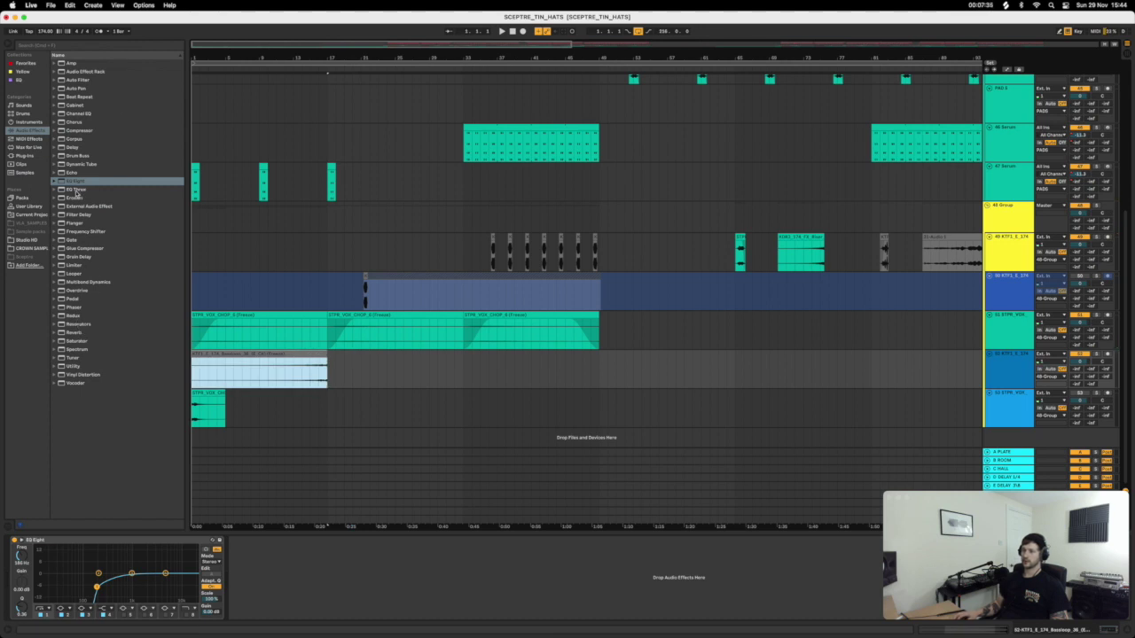
{"action": "left_click", "coordinate": [78, 334]}
{"action": "left_click_drag", "start_coordinate": [303, 378], "coordinate": [305, 380]}
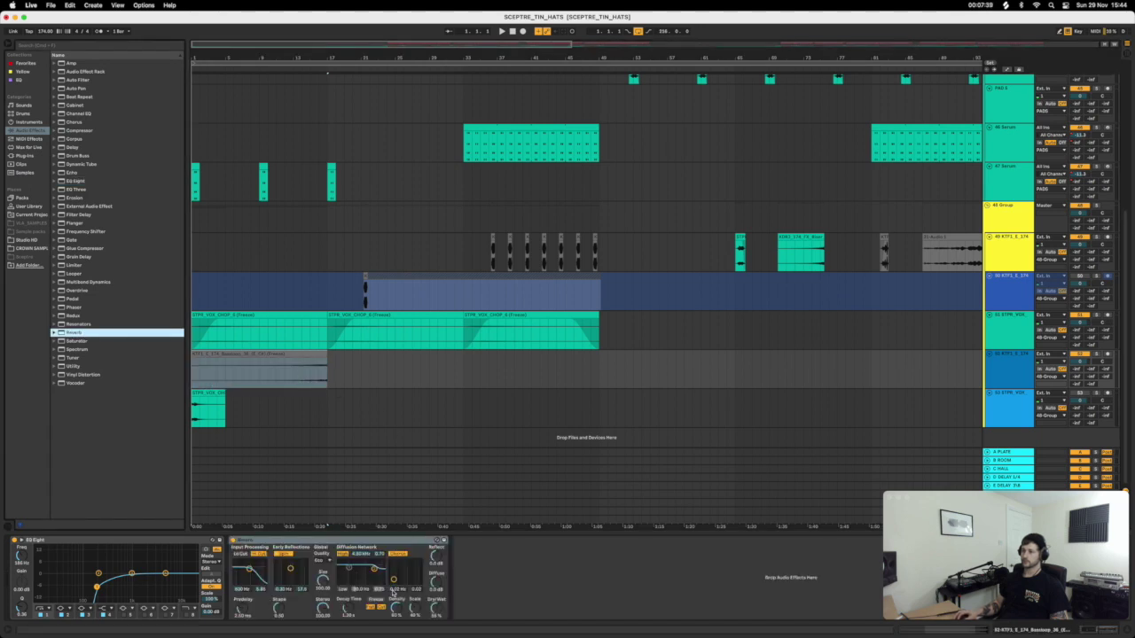
{"action": "left_click_drag", "start_coordinate": [436, 612], "coordinate": [435, 634]}
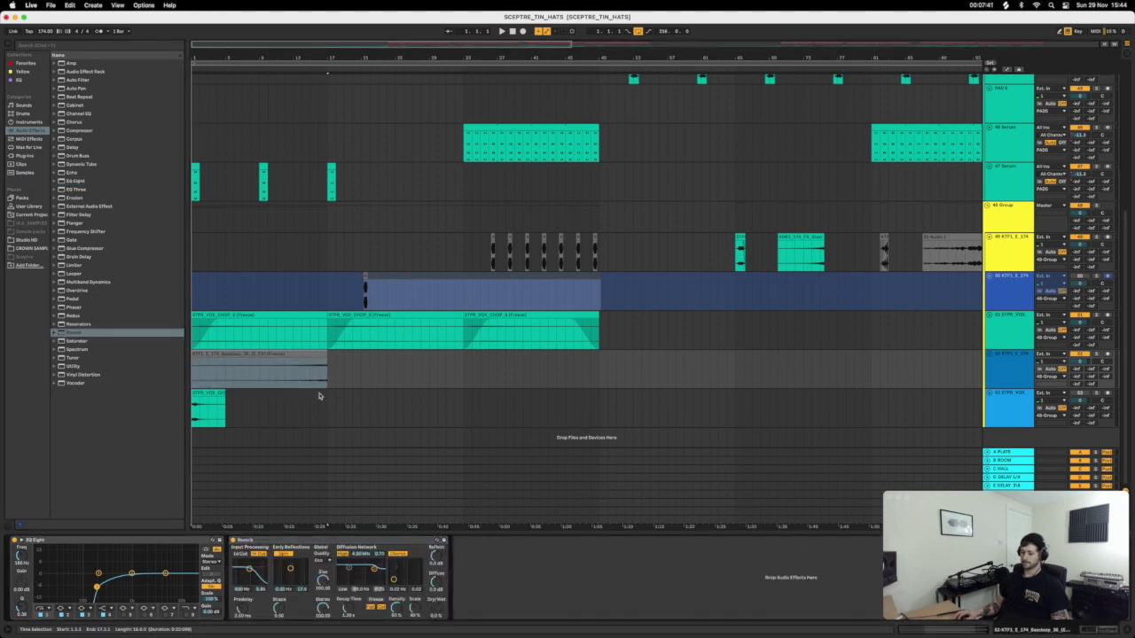
{"action": "key", "text": "a"}
{"action": "left_click_drag", "start_coordinate": [321, 388], "coordinate": [321, 362]}
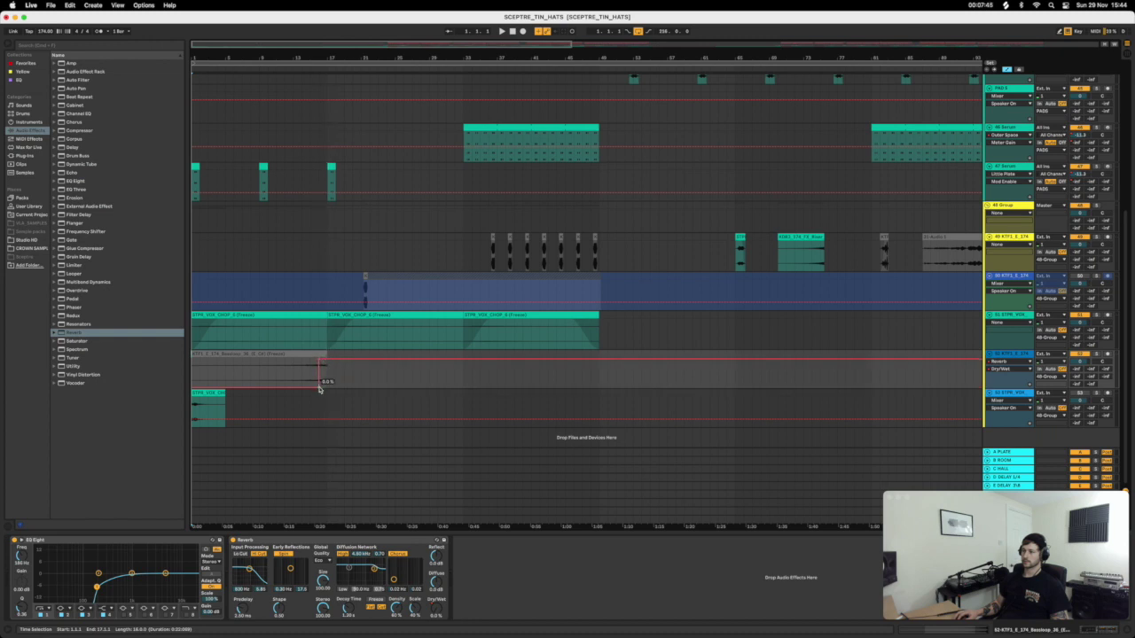
Play the bass tail's transition into bar 17 and lengthen the Reverb's decay time.
{"action": "key", "text": "space"}
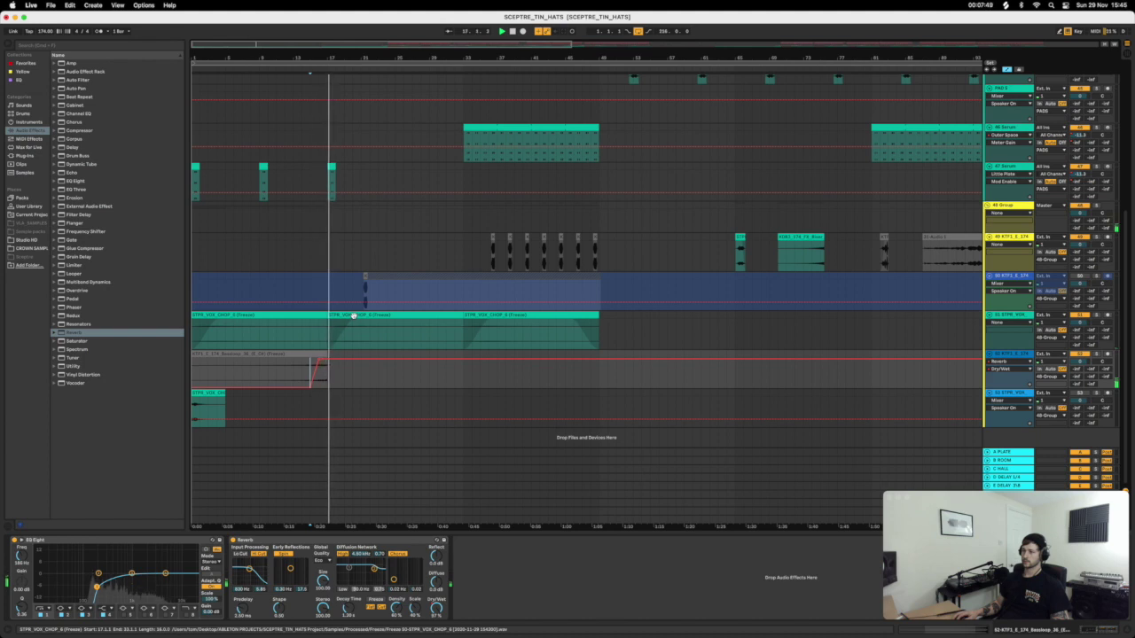
{"action": "key", "text": "space"}
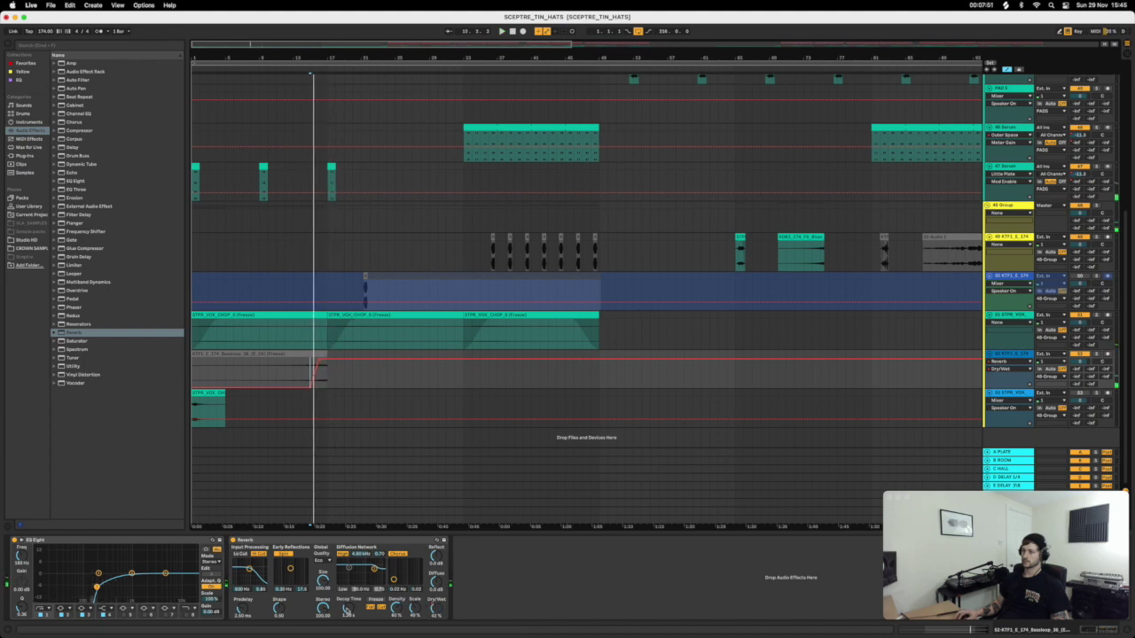
{"action": "left_click", "coordinate": [347, 610]}
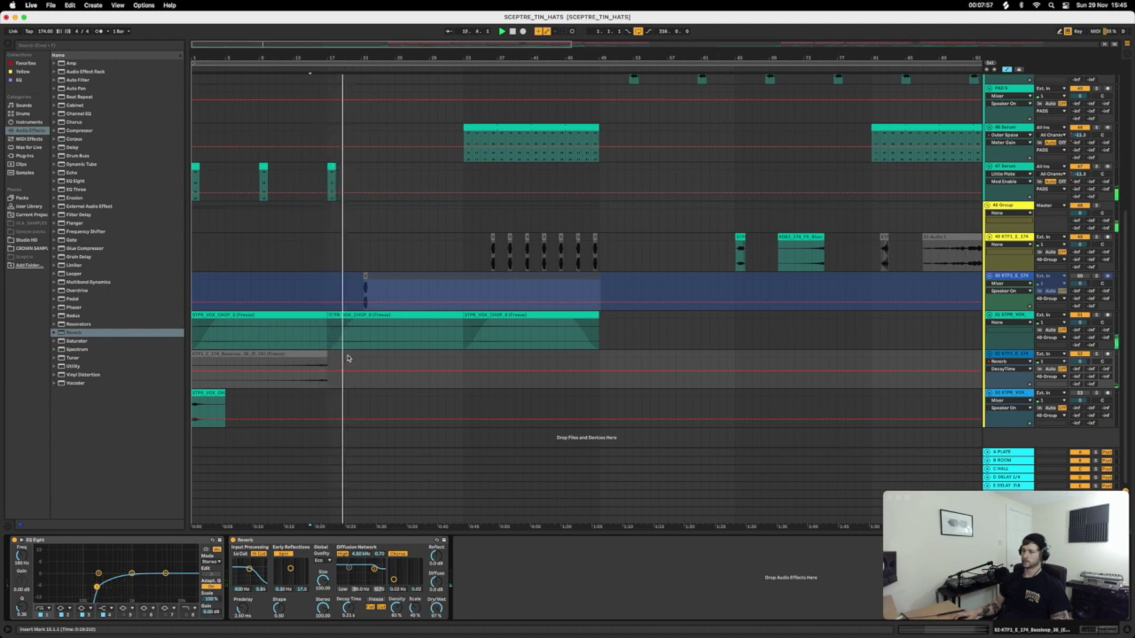
{"action": "key", "text": "space"}
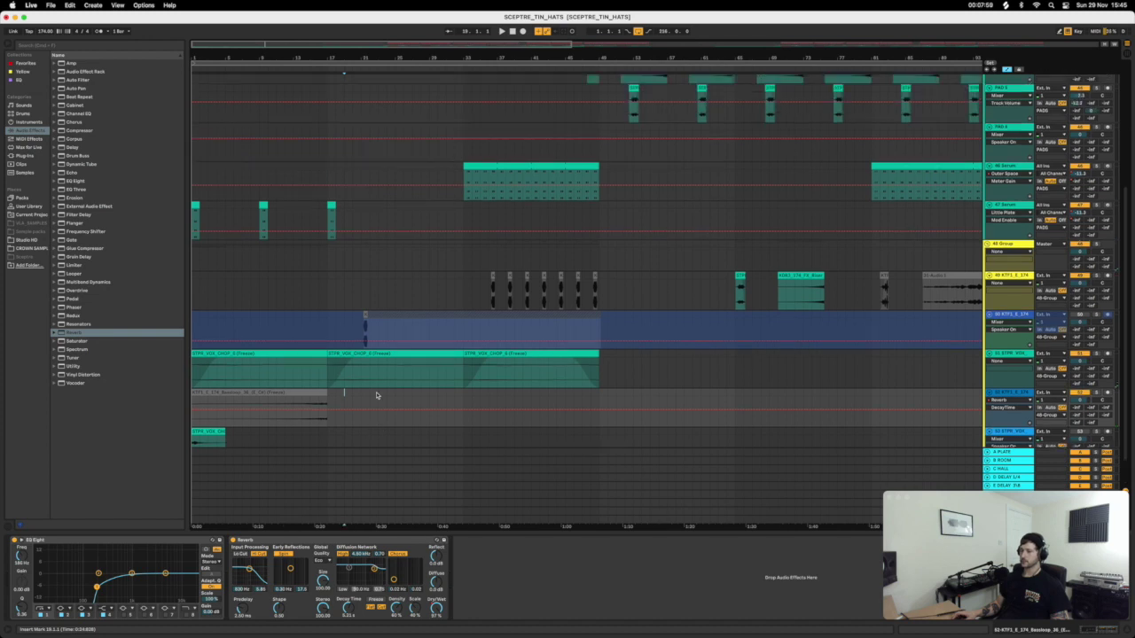
Copy the 16-bar frozen bass tail to bars 17 and 33 so the track is filled up to bar 49.
{"action": "left_click", "coordinate": [352, 395]}
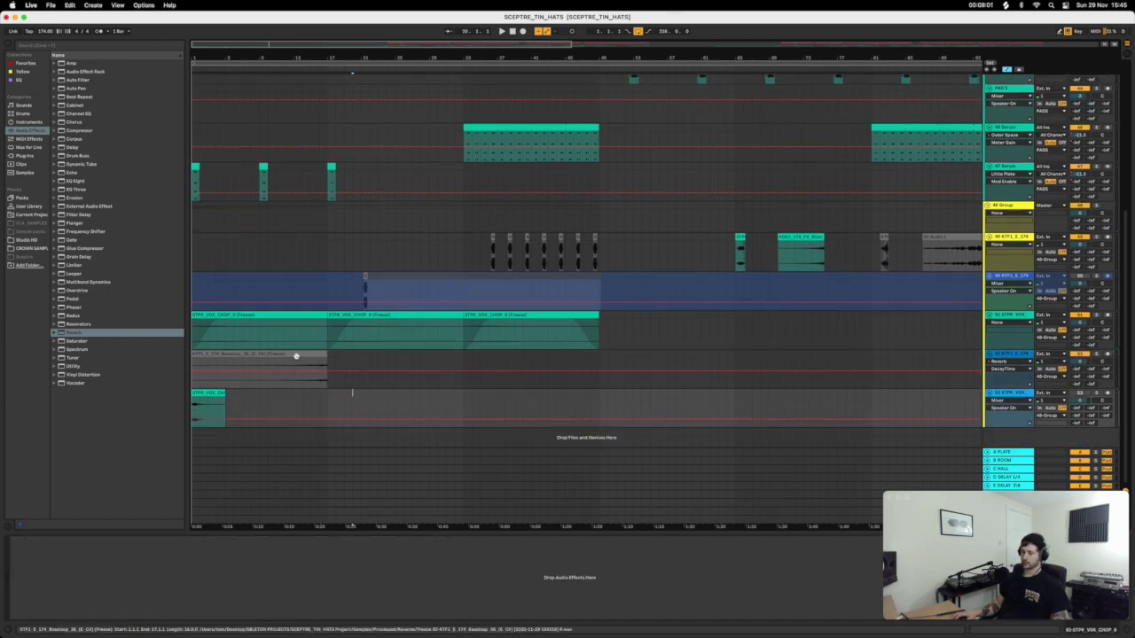
{"action": "mouse_move", "coordinate": [295, 355]}
{"action": "left_mouse_down"}
{"action": "mouse_move", "coordinate": [593, 362]}
{"action": "mouse_move", "coordinate": [578, 364]}
{"action": "left_mouse_up"}
{"action": "left_click", "coordinate": [623, 357]}
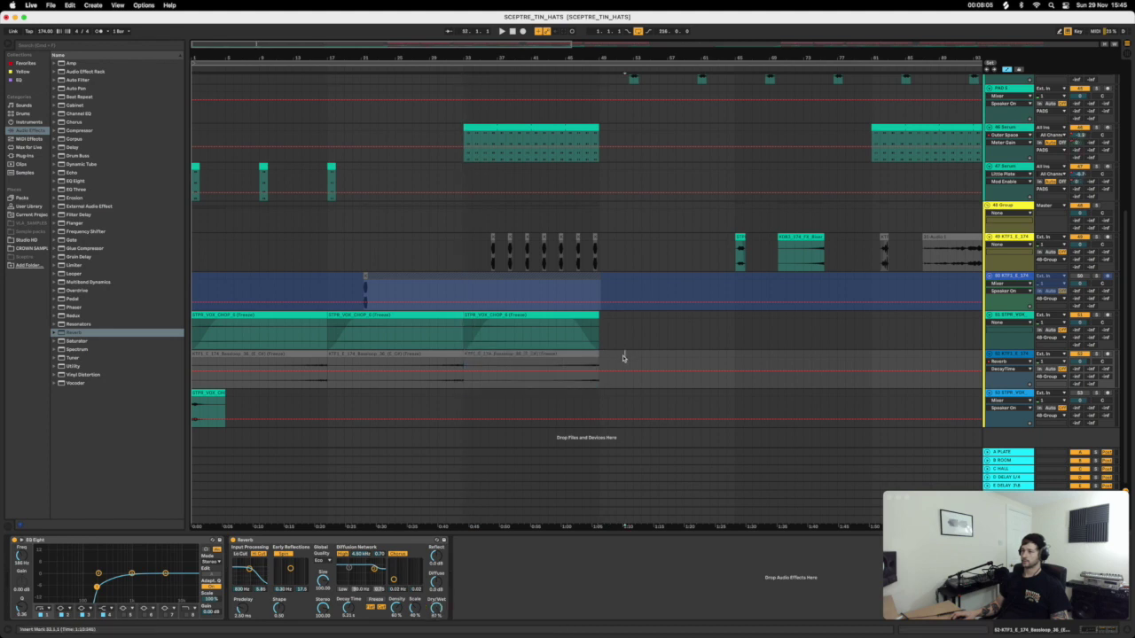
Delete the leftover short bass clips around bars 35 to 50 and move the FX clip to the lowest audio track, ending at bar 17.
{"action": "left_click_drag", "start_coordinate": [482, 254], "coordinate": [610, 236]}
{"action": "key", "text": "super+j"}
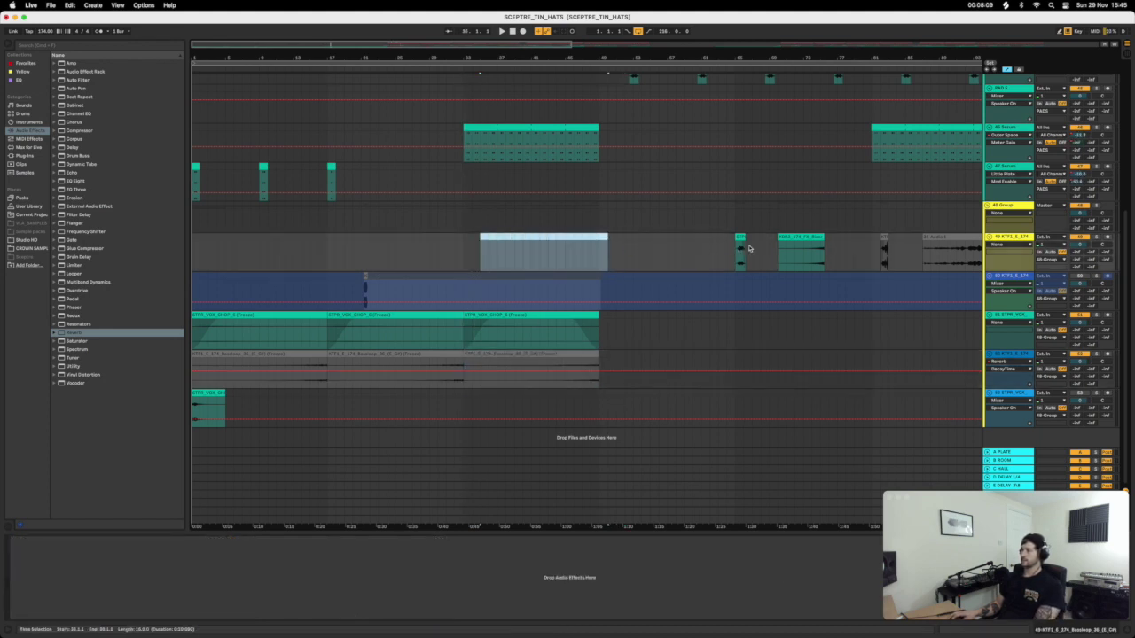
{"action": "left_click", "coordinate": [794, 237]}
{"action": "left_click_drag", "start_coordinate": [793, 245], "coordinate": [302, 409]}
{"action": "left_click", "coordinate": [319, 405]}
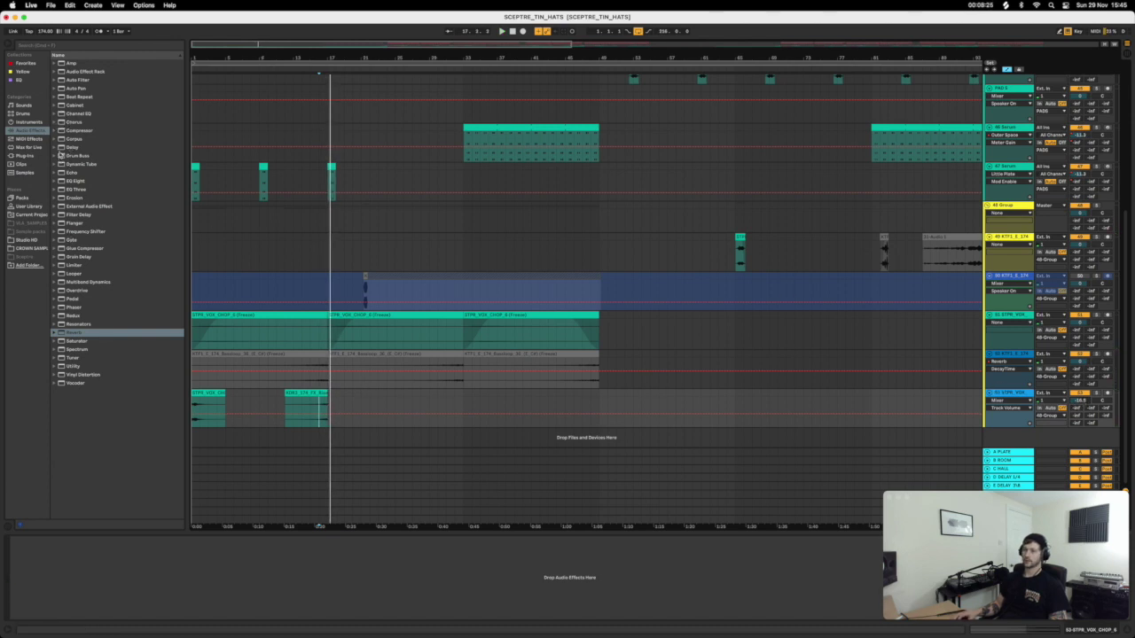
Add a Delay to the FX clip's track and adjust its filter frequency and width while playing past bar 17.
{"action": "left_click", "coordinate": [69, 147]}
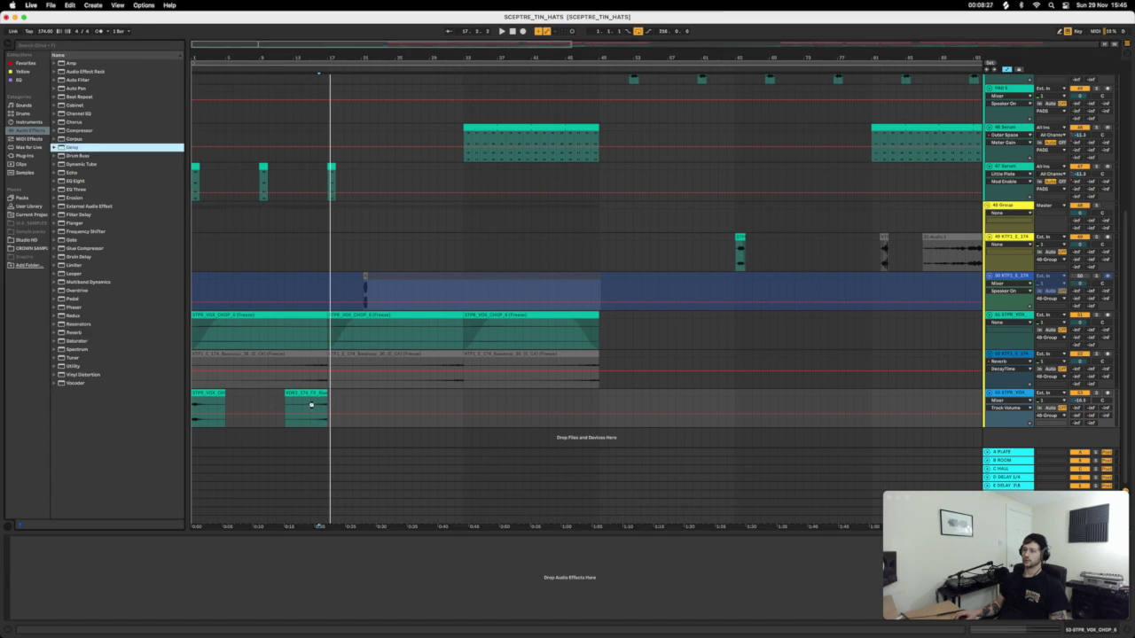
{"action": "left_click_drag", "start_coordinate": [311, 405], "coordinate": [334, 403]}
{"action": "key", "text": "space"}
{"action": "left_click_drag", "start_coordinate": [106, 553], "coordinate": [115, 578]}
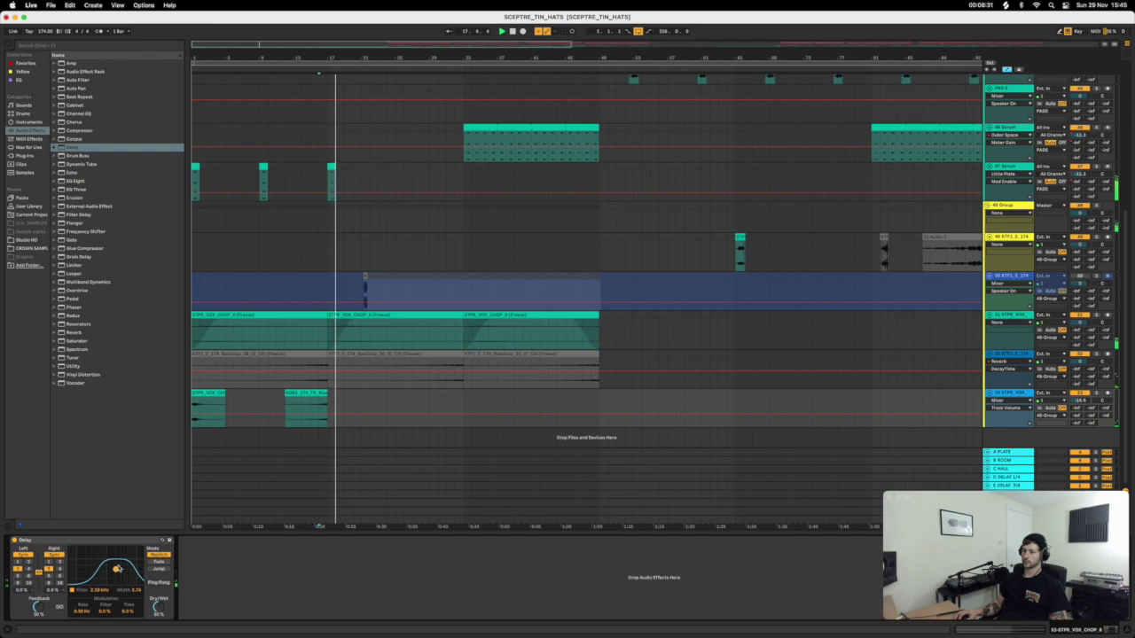
Hide the automation and adjust the end fades of the FX clip and the frozen bass clip at bar 17.
{"action": "scroll", "coordinate": [292, 408], "scroll_direction": "up", "scroll_amount": 5}
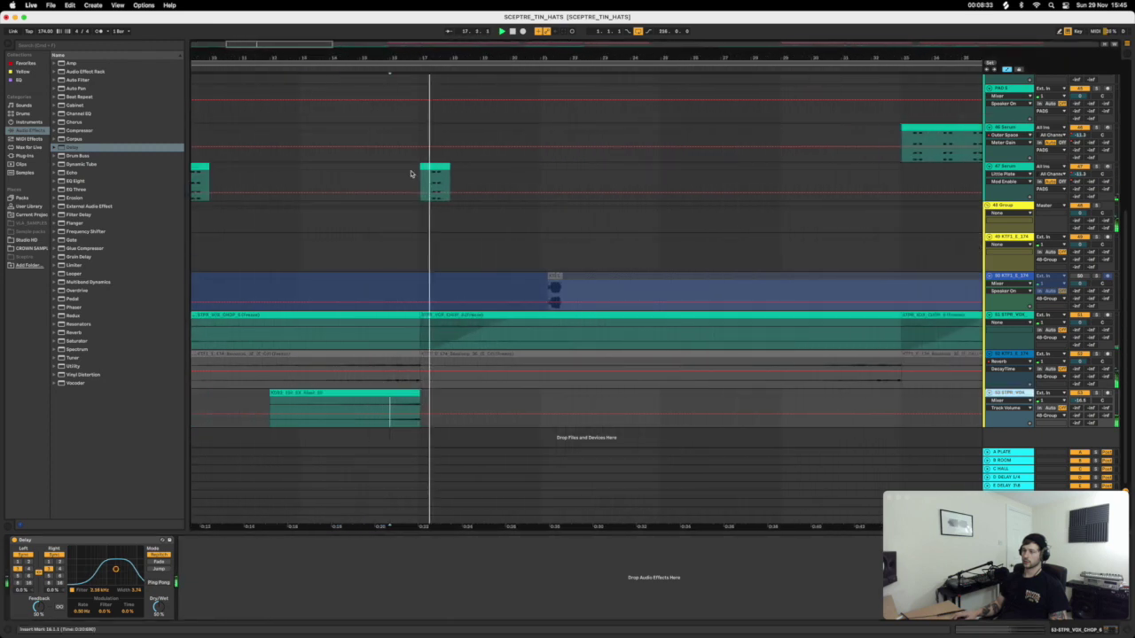
{"action": "left_click", "coordinate": [418, 401]}
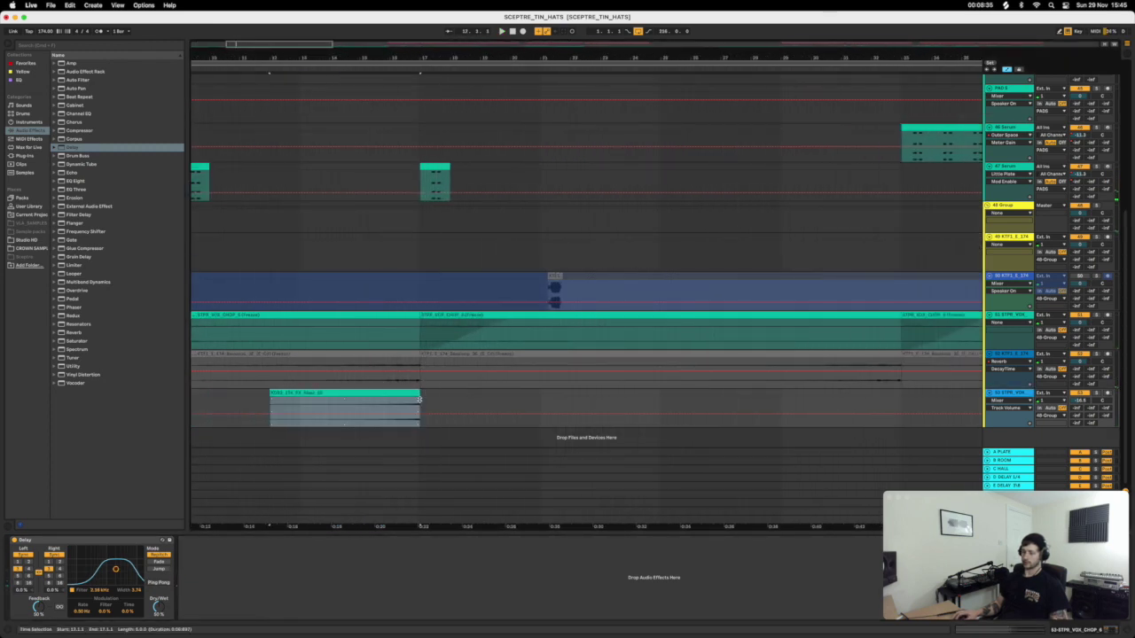
{"action": "key", "text": "super+a"}
{"action": "left_click", "coordinate": [418, 401]}
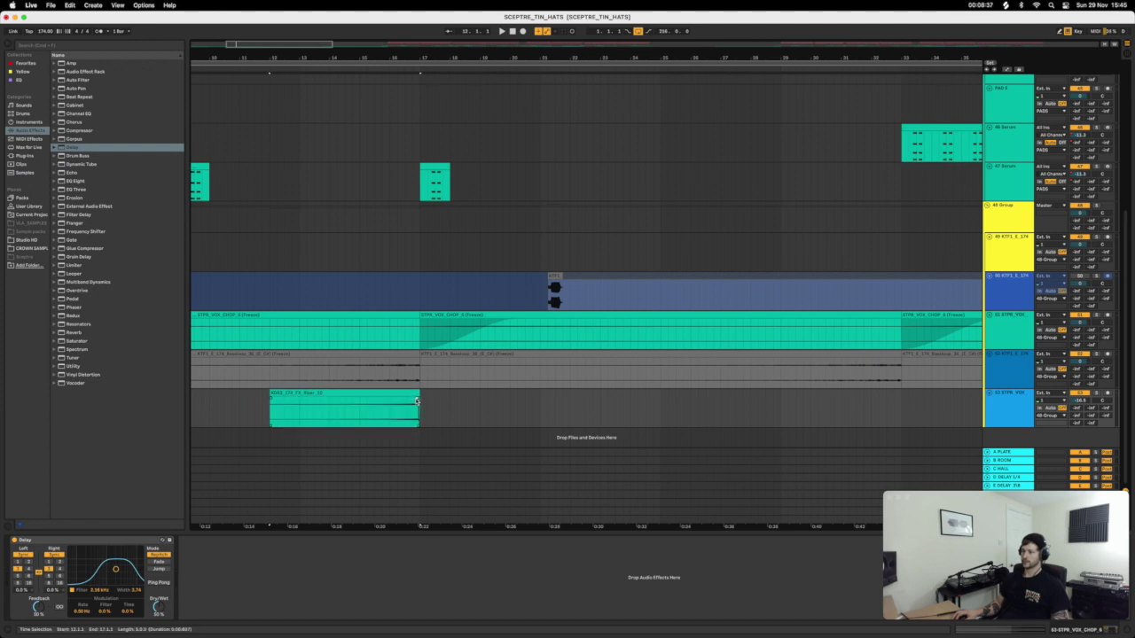
{"action": "left_click", "coordinate": [417, 362]}
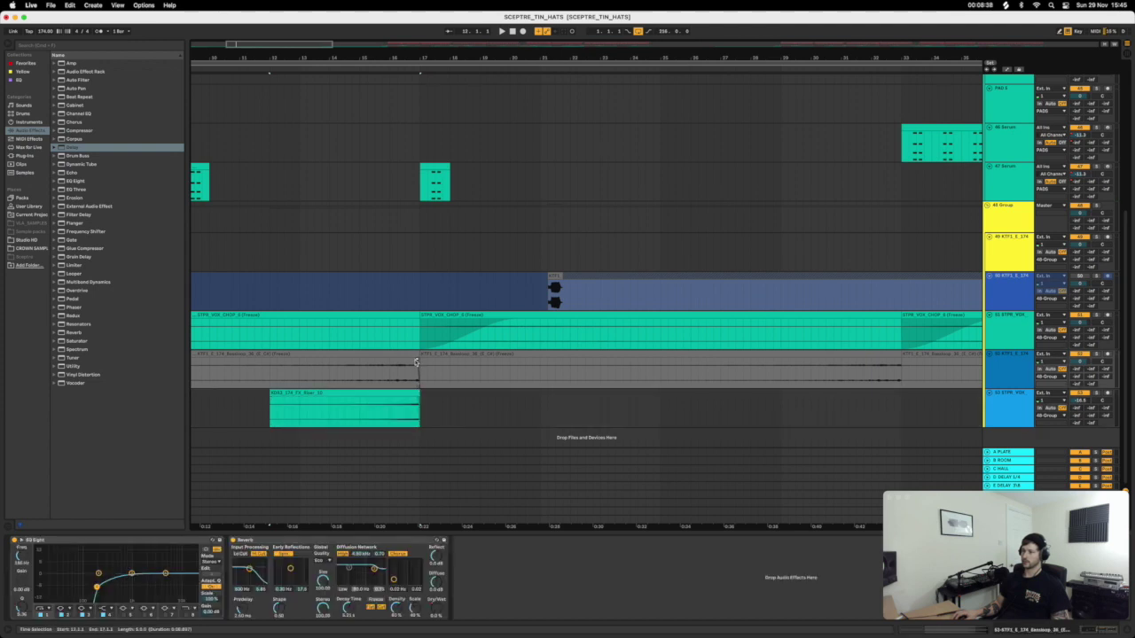
Raise the Delay's feedback to 73% on the FX riser track while replaying the transition at bar 17.
{"action": "left_click", "coordinate": [393, 418]}
{"action": "key", "text": "space"}
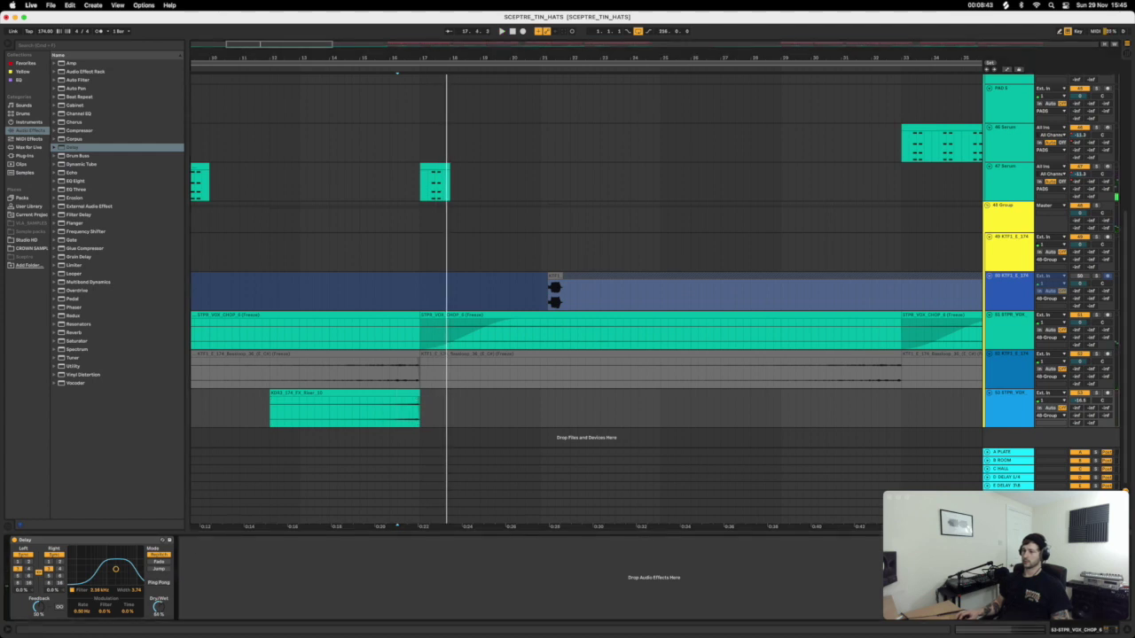
{"action": "key", "text": "space"}
{"action": "key", "text": "space"}
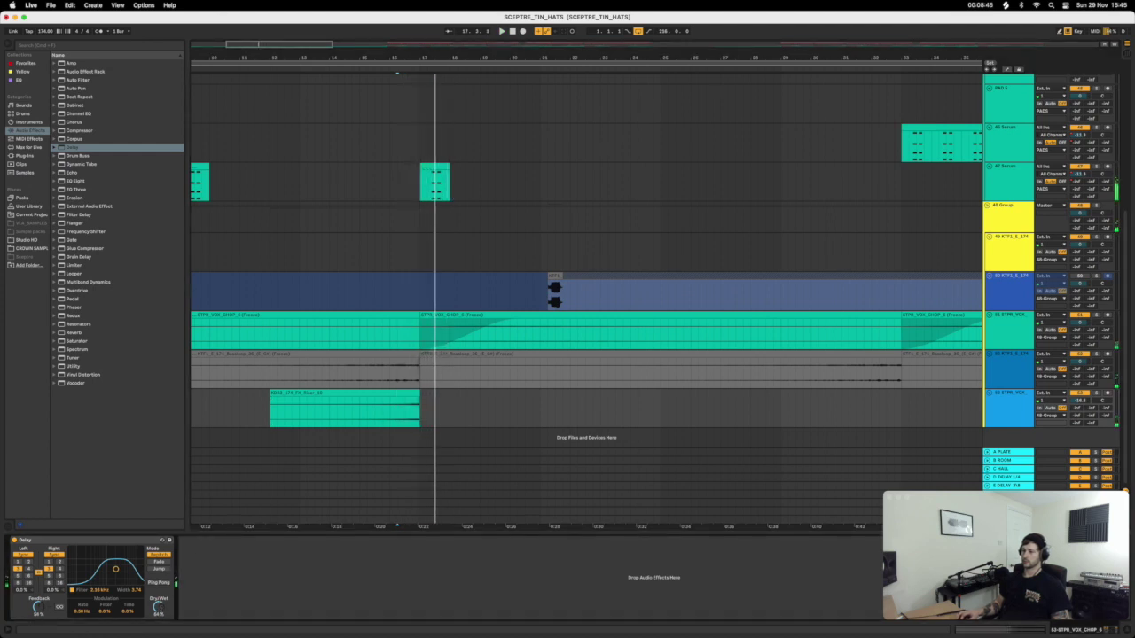
{"action": "key", "text": "space"}
{"action": "key", "text": "space"}
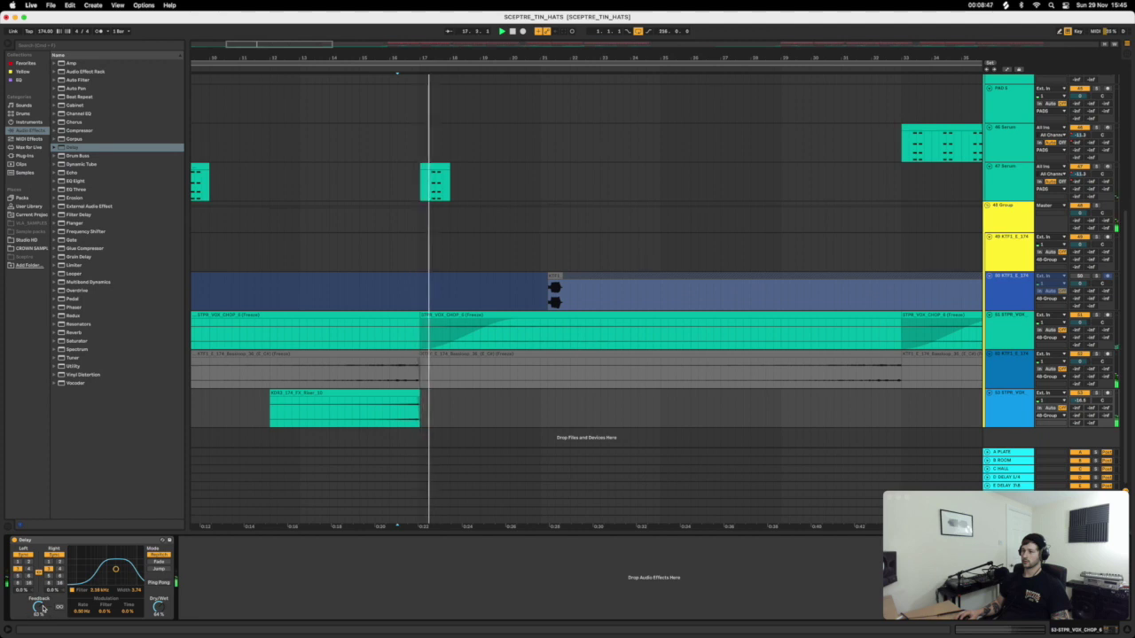
{"action": "key", "text": "space"}
{"action": "key", "text": "space"}
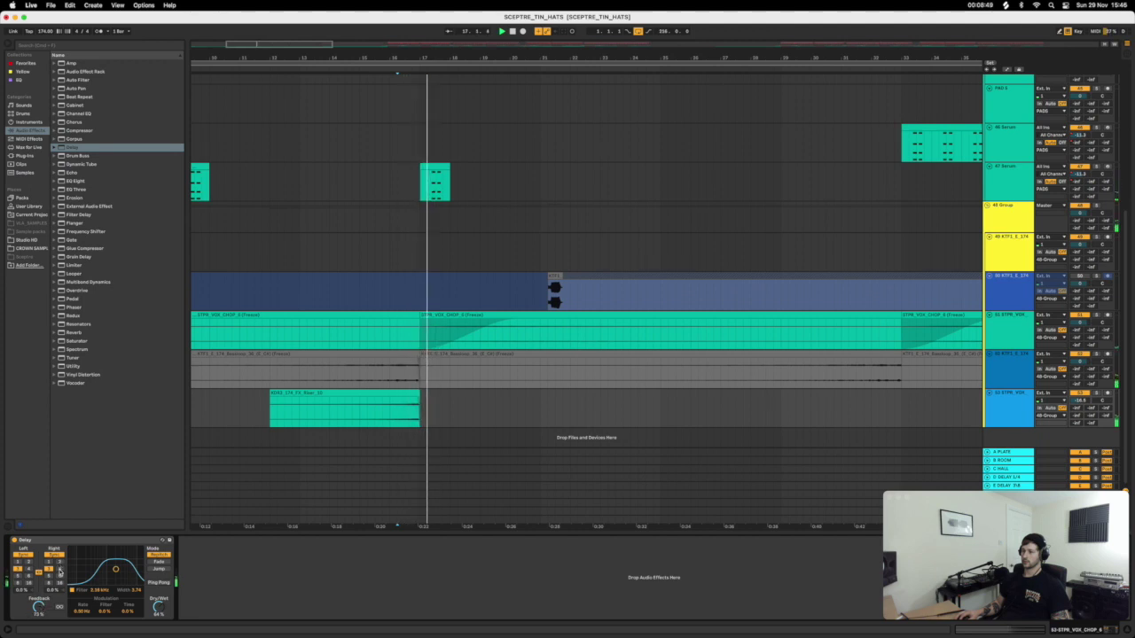
Set both Delay channels to 4 sixteenths and the dry/wet to 63%, auditioning the tail after bar 17.
{"action": "key", "text": "space"}
{"action": "key", "text": "space"}
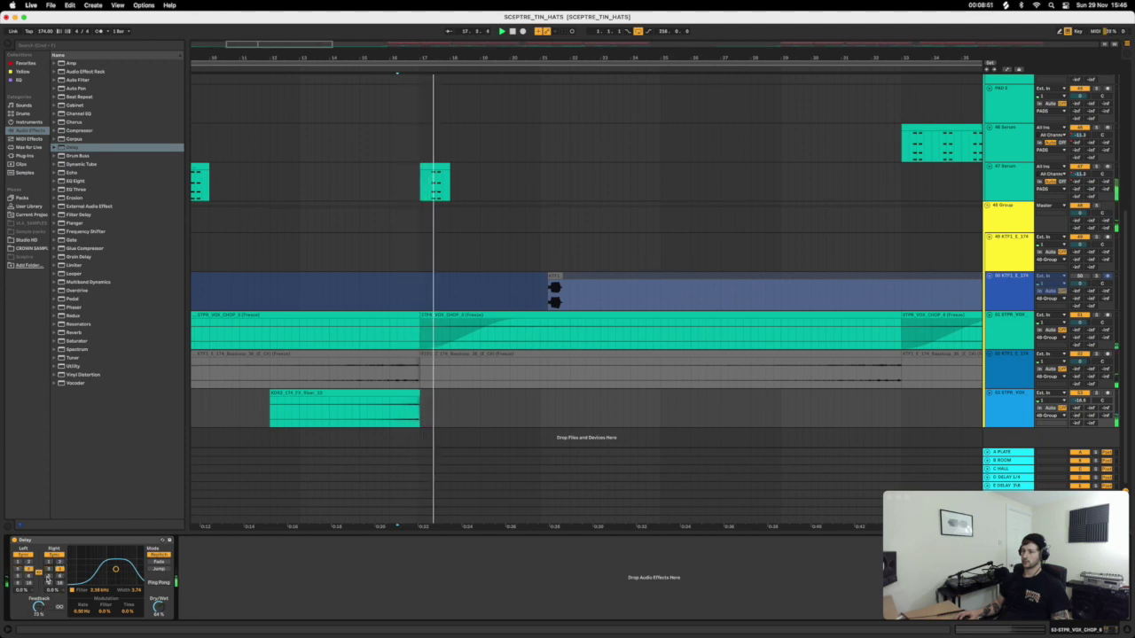
{"action": "left_click", "coordinate": [427, 416]}
{"action": "key", "text": "space"}
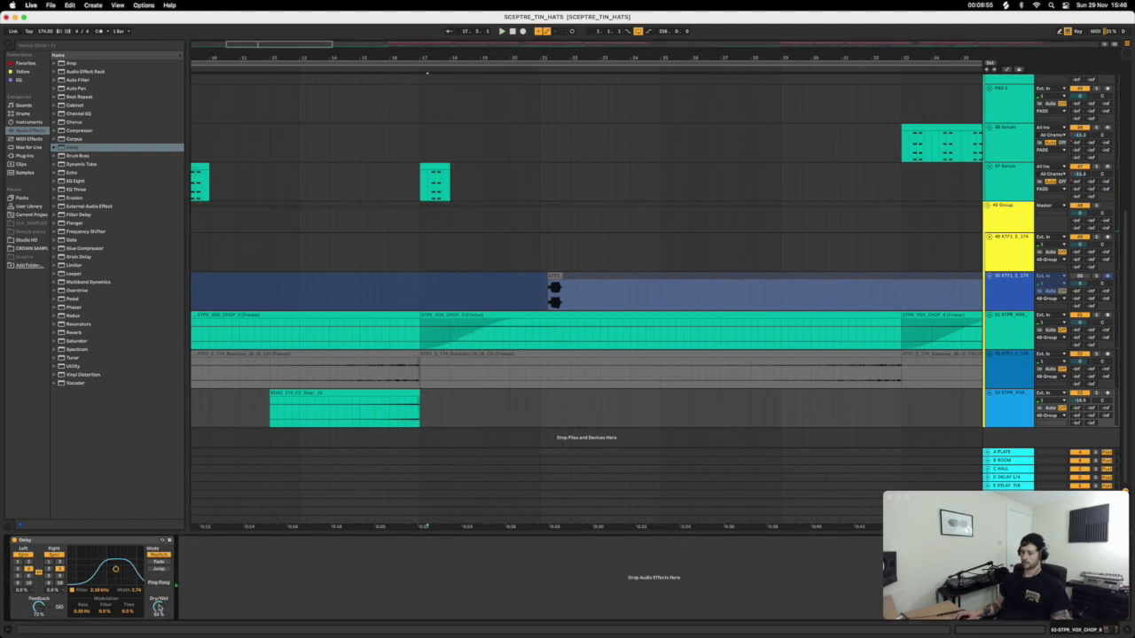
Automate the Delay's dry/wet to stay at zero and rise to 63% just before bar 17, and play the transition.
{"action": "key", "text": "a"}
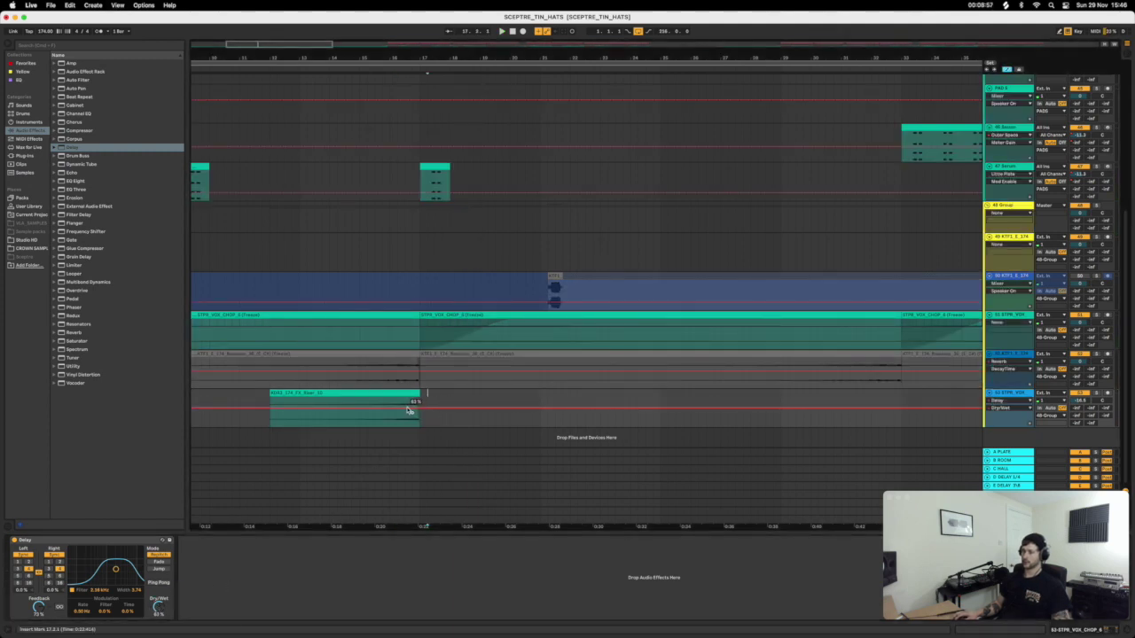
{"action": "left_click_drag", "start_coordinate": [408, 410], "coordinate": [407, 427]}
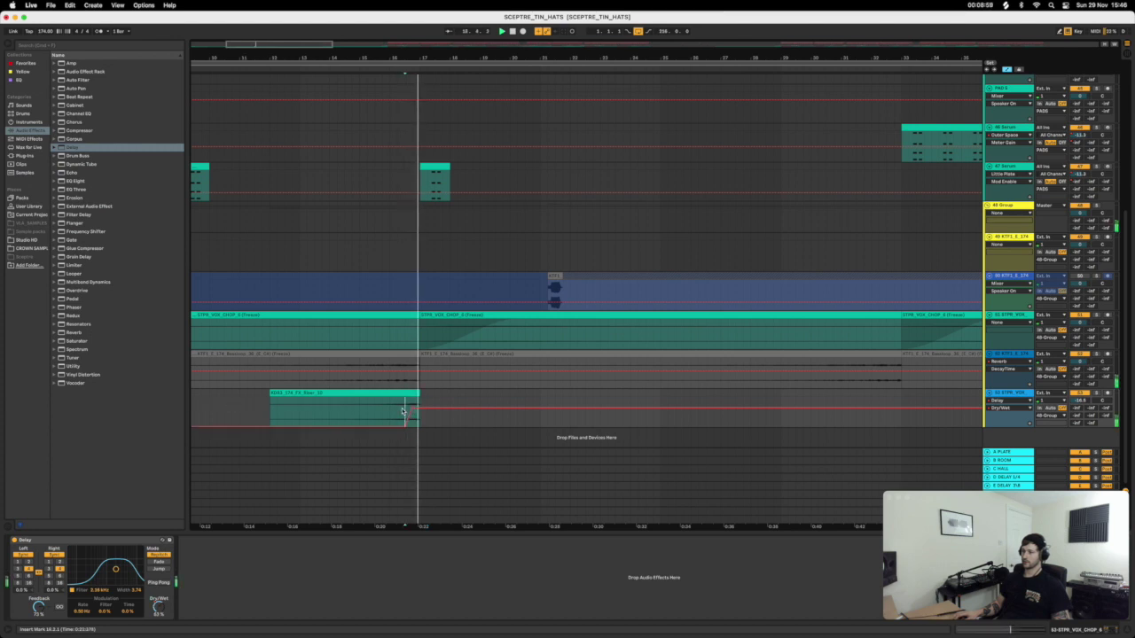
{"action": "left_click", "coordinate": [358, 412]}
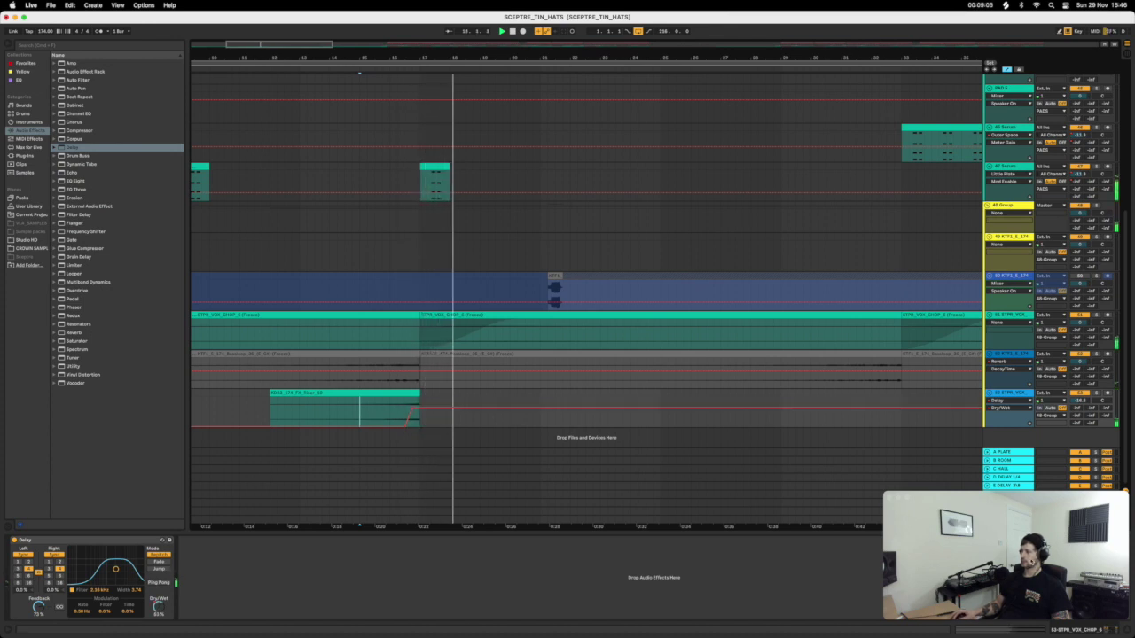
{"action": "left_click", "coordinate": [826, 411]}
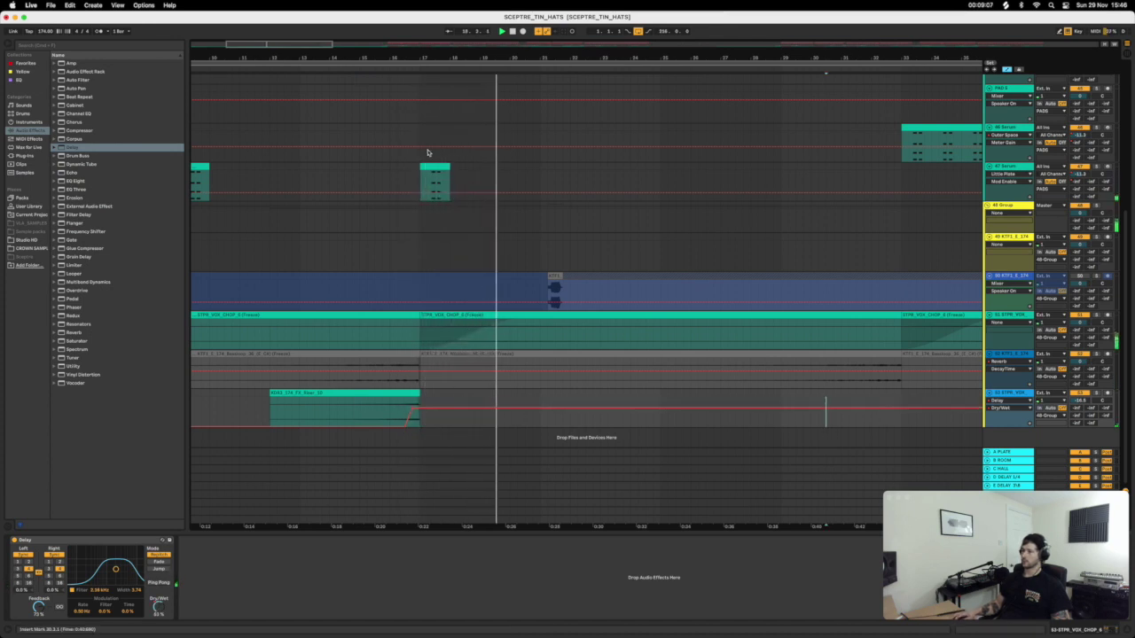
Copy the FX riser clip with its delay automation so the copy ends at bar 33.
{"action": "scroll", "coordinate": [332, 310], "scroll_direction": "down", "scroll_amount": 5}
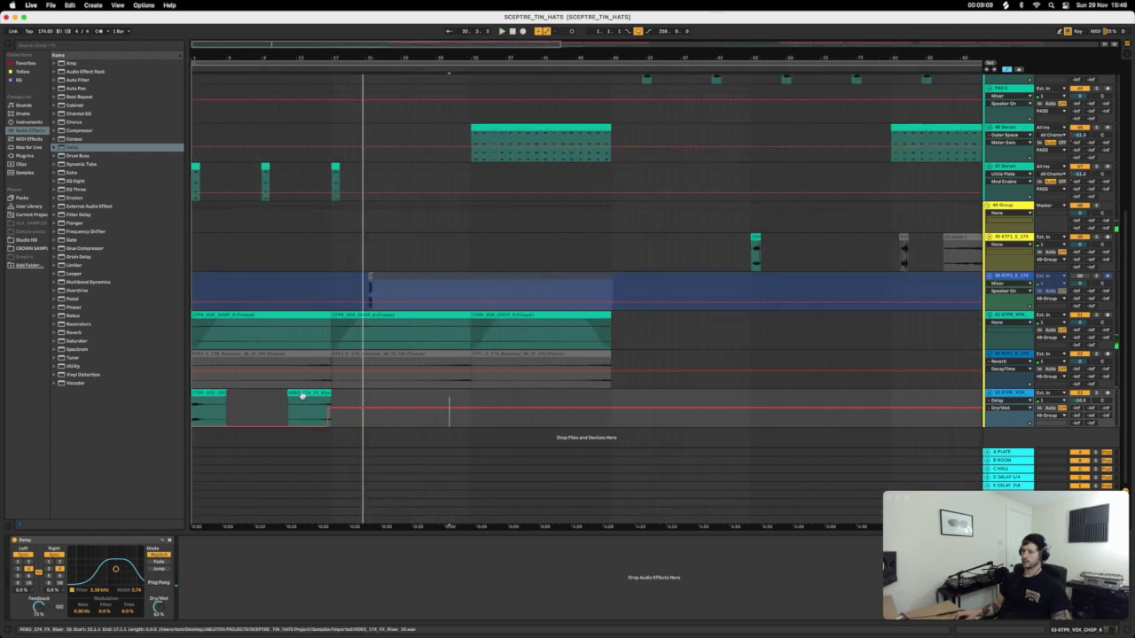
{"action": "left_click_drag", "start_coordinate": [303, 395], "coordinate": [445, 399]}
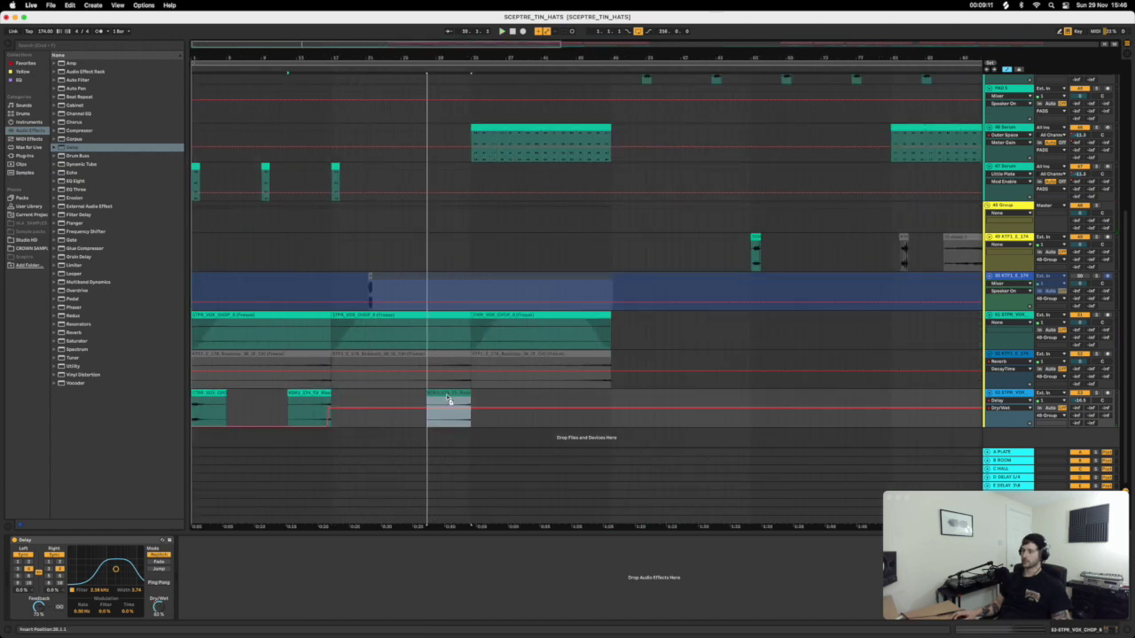
{"action": "left_click", "coordinate": [448, 401]}
{"action": "left_click", "coordinate": [412, 401]}
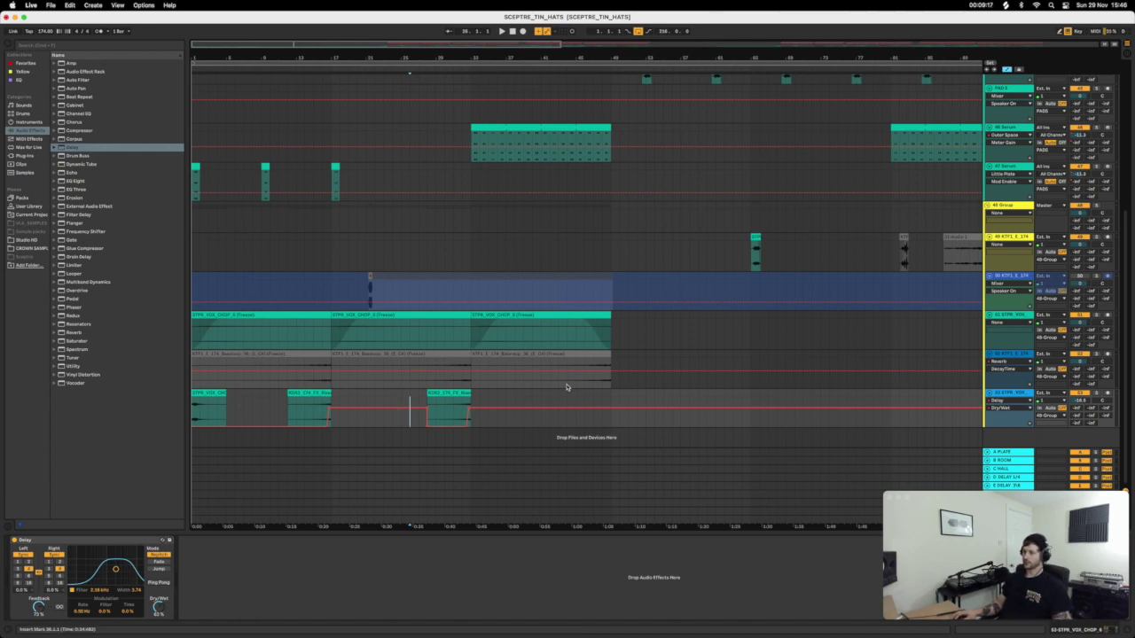
Try to flatten the frozen bass track above the frozen vocal clips.
{"action": "left_click", "coordinate": [707, 344]}
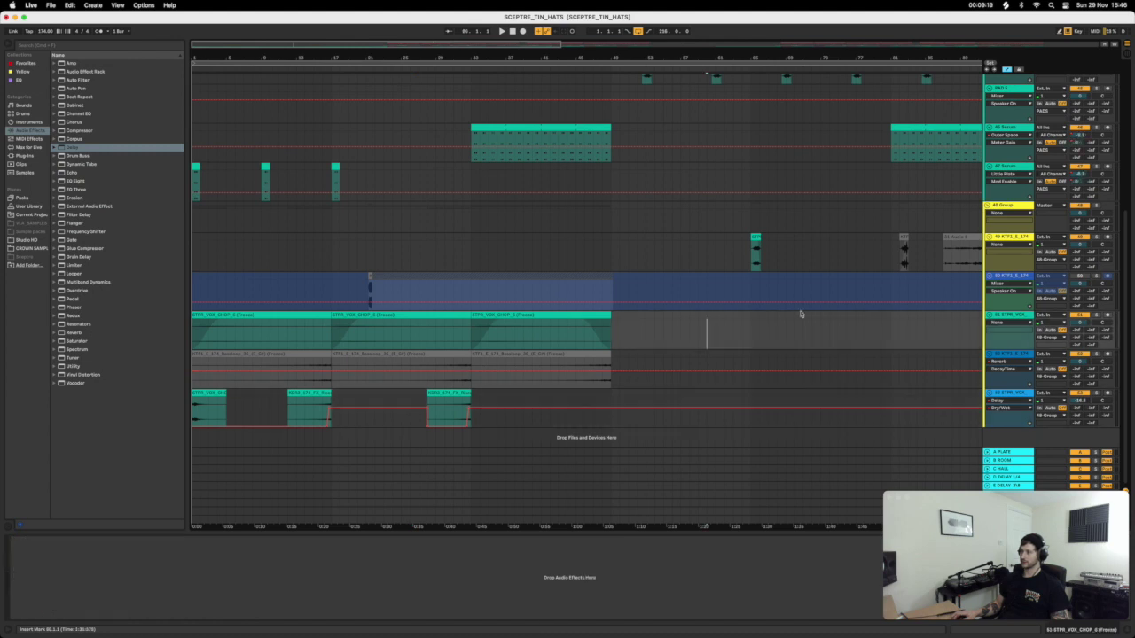
{"action": "right_click", "coordinate": [1024, 278]}
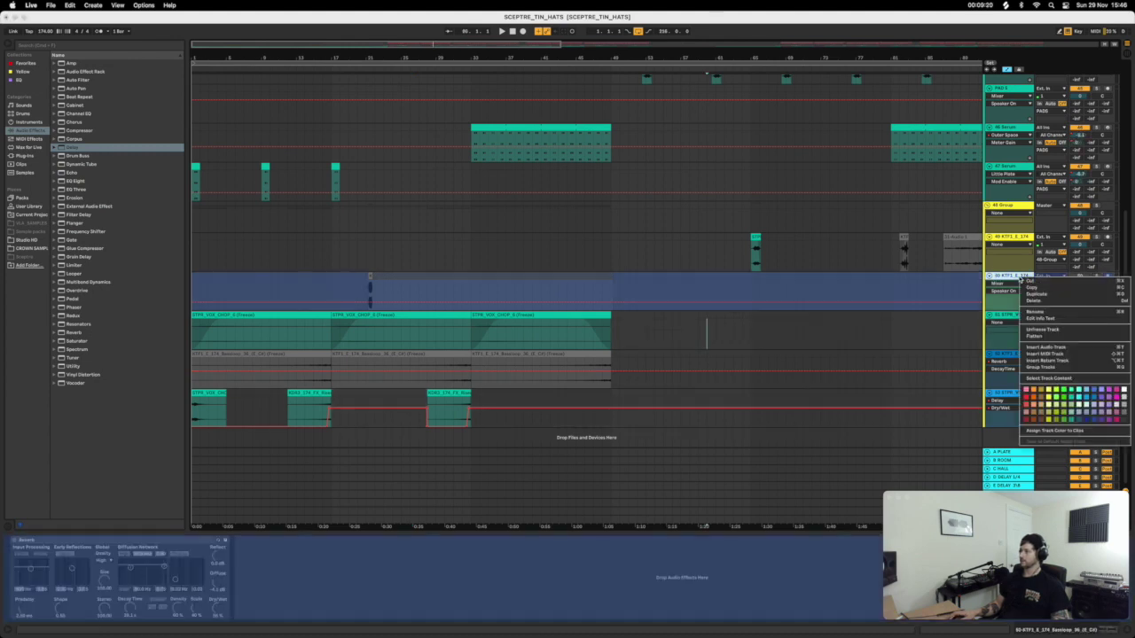
{"action": "left_click", "coordinate": [1038, 344]}
{"action": "left_click", "coordinate": [915, 335]}
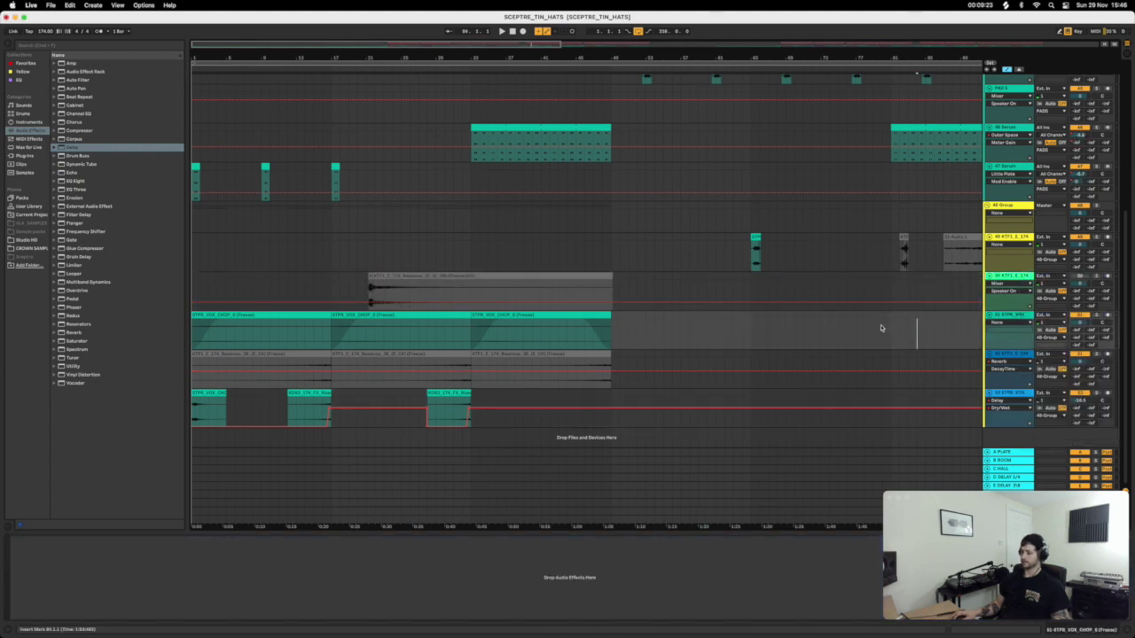
{"action": "key", "text": "Up"}
Unfreeze the bass track above the frozen vocal clips and fold it.
{"action": "right_click", "coordinate": [1028, 278]}
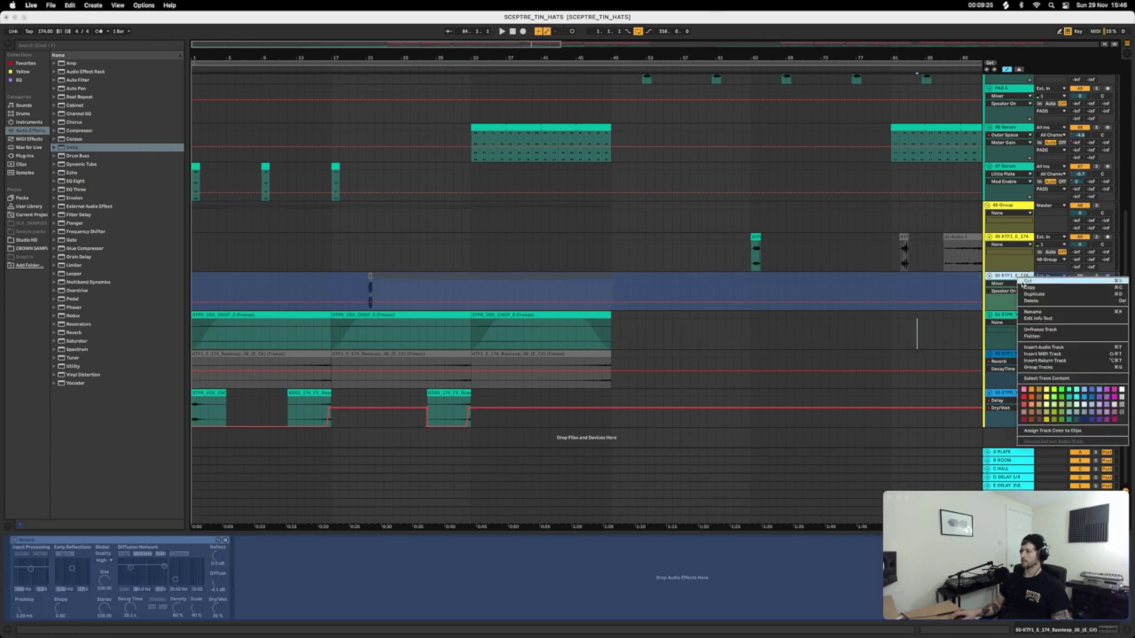
{"action": "left_click", "coordinate": [1037, 335]}
{"action": "left_click", "coordinate": [897, 335]}
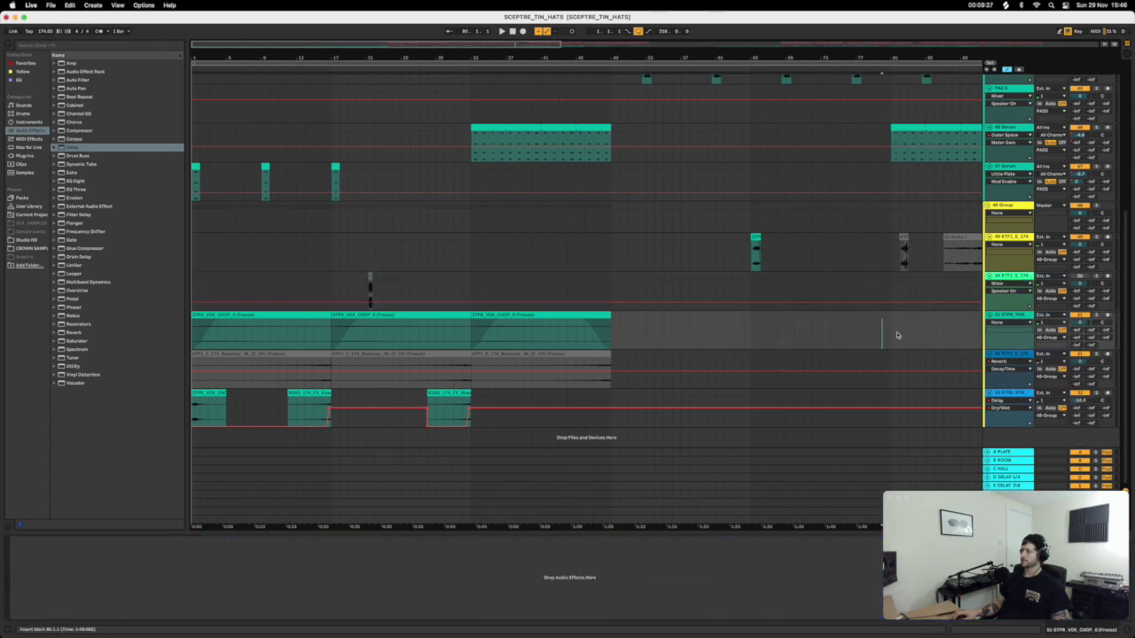
{"action": "left_click", "coordinate": [990, 279]}
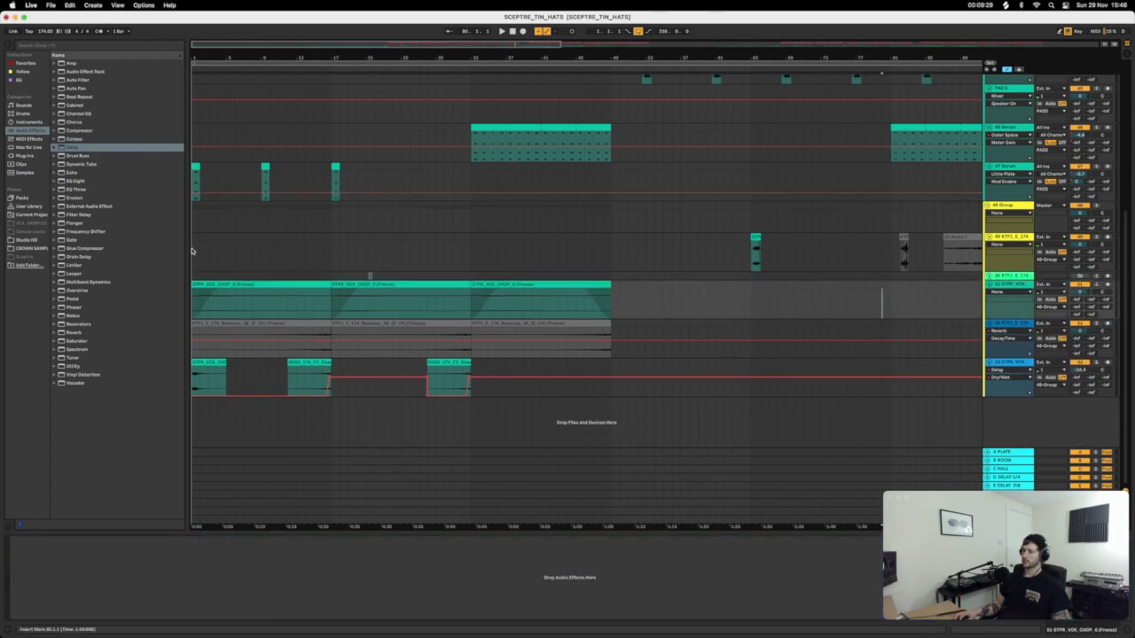
Insert an audio track below the FX riser track and move the bar 1 vocal chop clip onto it.
{"action": "left_click", "coordinate": [192, 252]}
{"action": "key", "text": "space"}
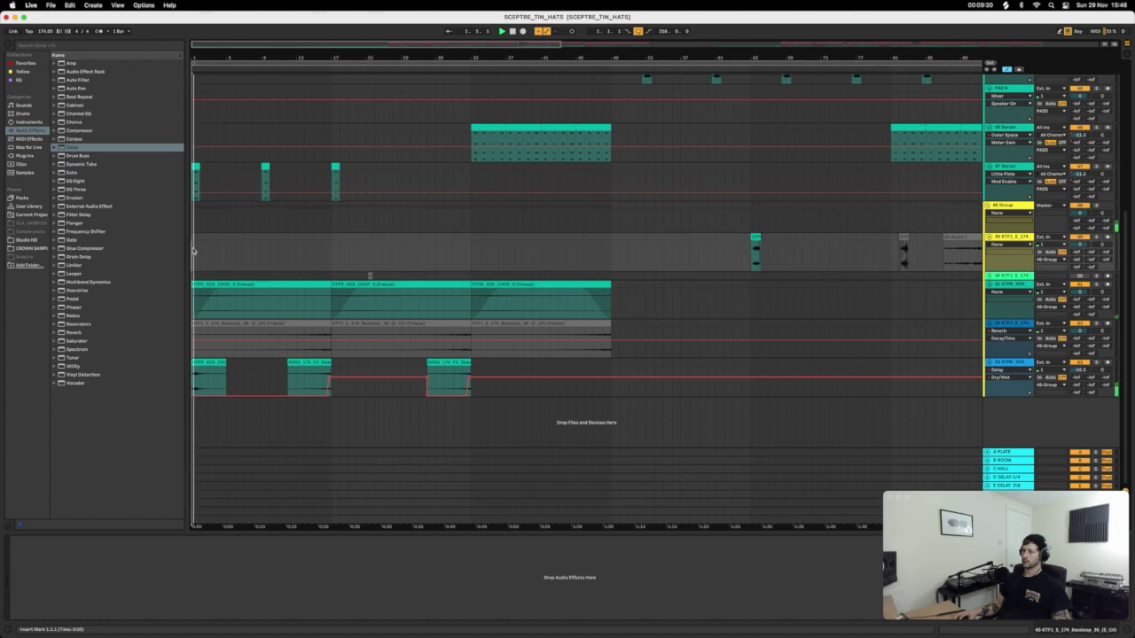
{"action": "left_click", "coordinate": [1017, 369]}
{"action": "key", "text": "super+t"}
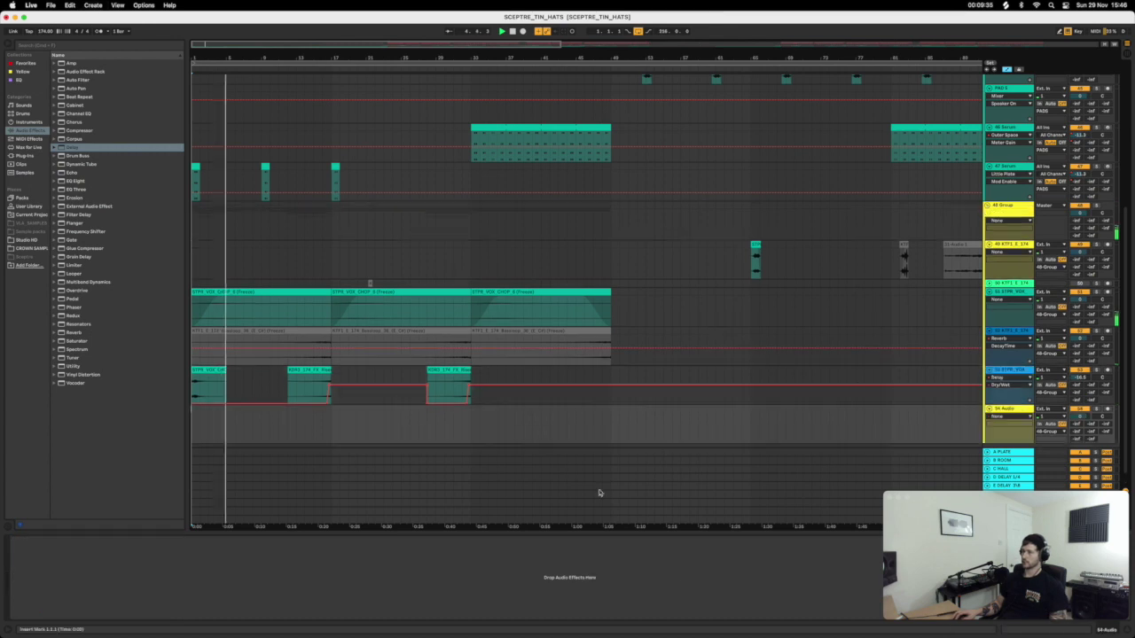
{"action": "left_click_drag", "start_coordinate": [203, 371], "coordinate": [187, 393]}
{"action": "left_click", "coordinate": [193, 385]}
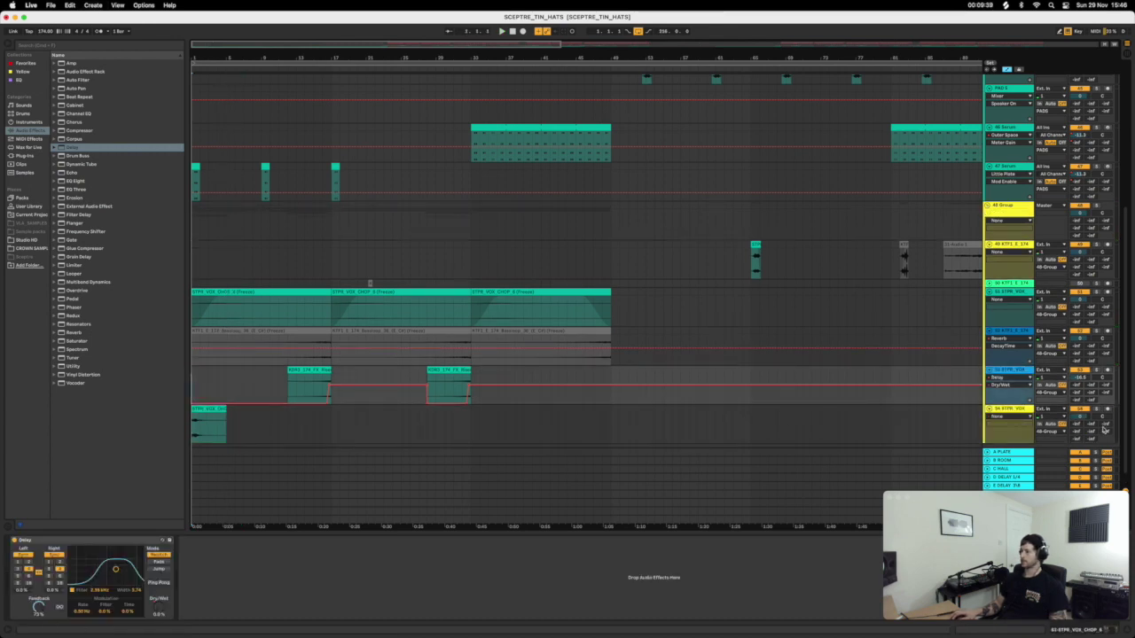
Set the vocal chop track's A-PLATE send to -13.0 dB and move its clip to bar 17, playing from the start.
{"action": "left_click_drag", "start_coordinate": [1080, 426], "coordinate": [1079, 420]}
{"action": "key", "text": "space"}
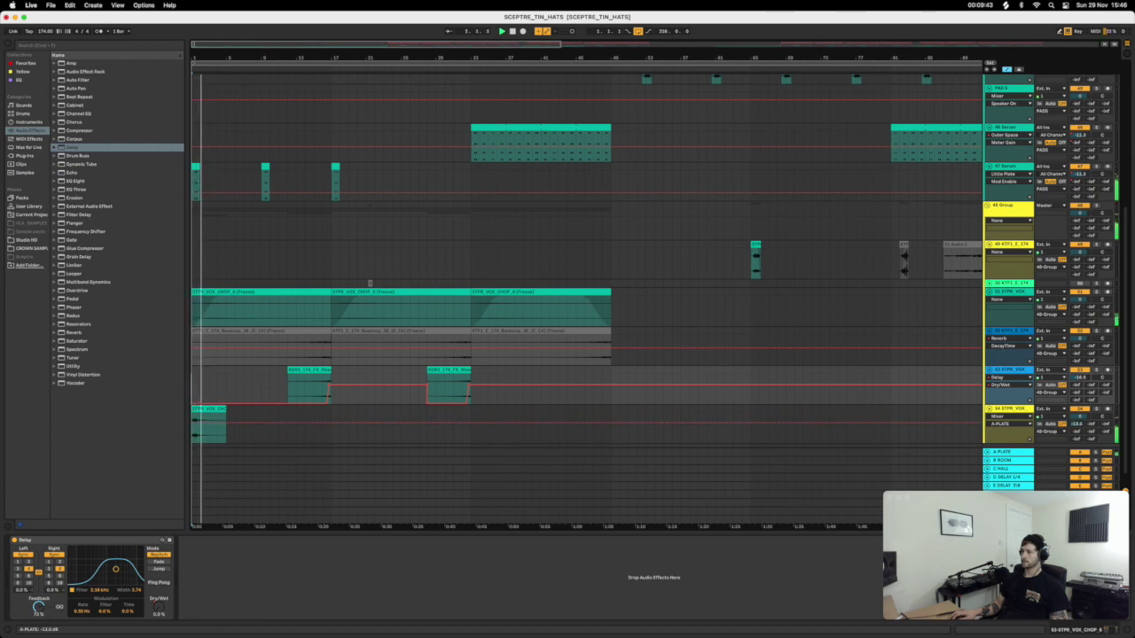
{"action": "left_click_drag", "start_coordinate": [215, 410], "coordinate": [351, 412]}
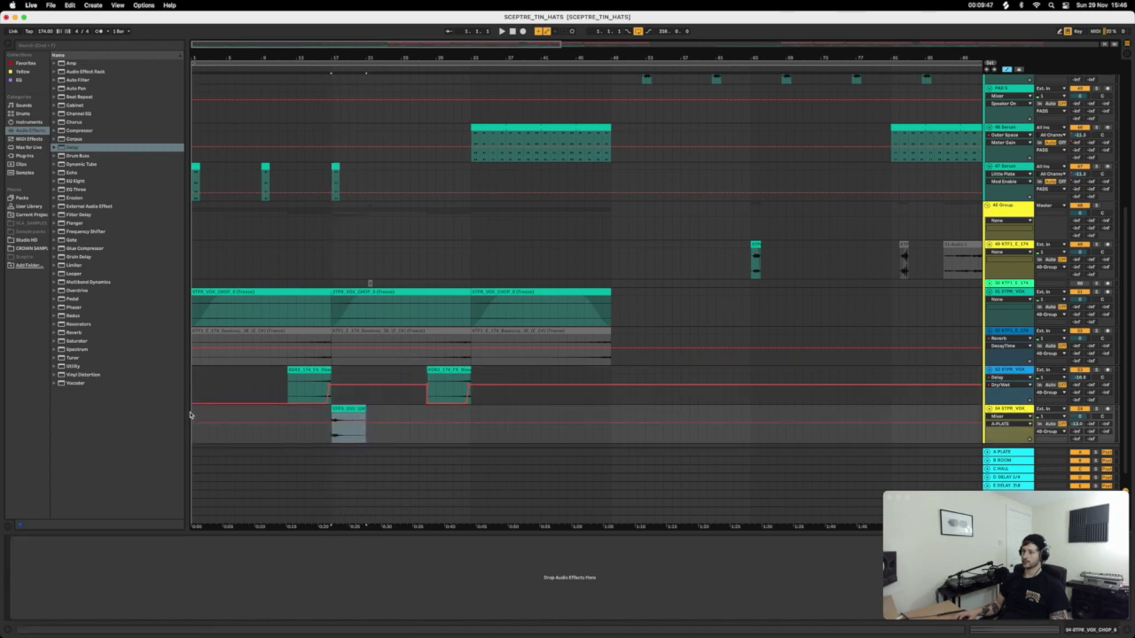
{"action": "left_click", "coordinate": [191, 415]}
{"action": "key", "text": "space"}
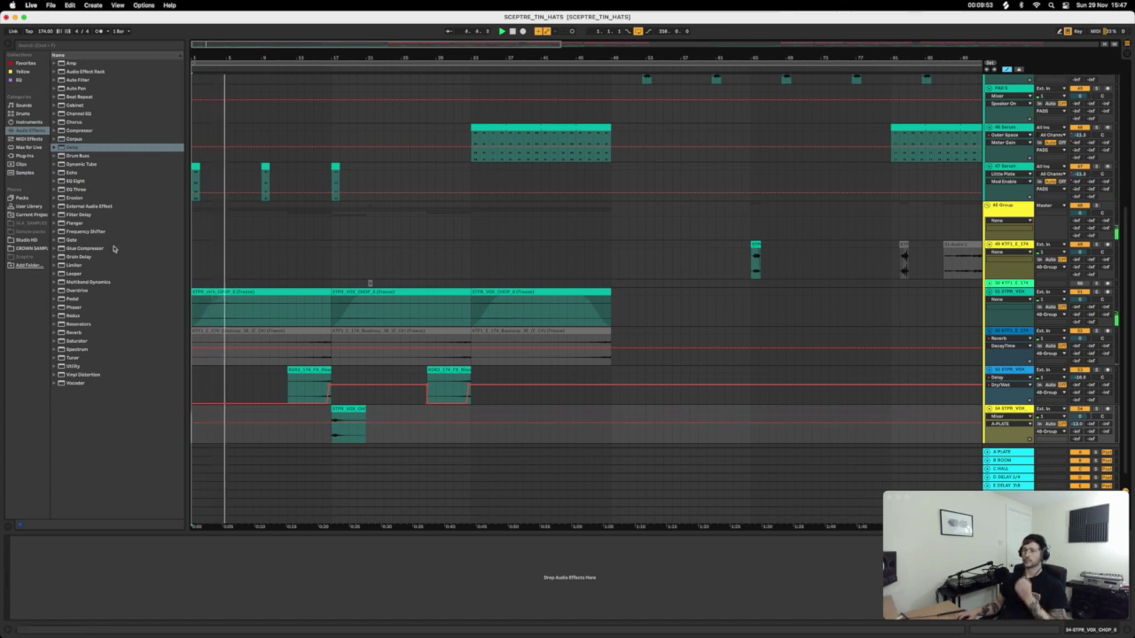
Add an Auto Pan to the frozen vocal track and raise its amount to about 47% during playback.
{"action": "left_click", "coordinate": [80, 90]}
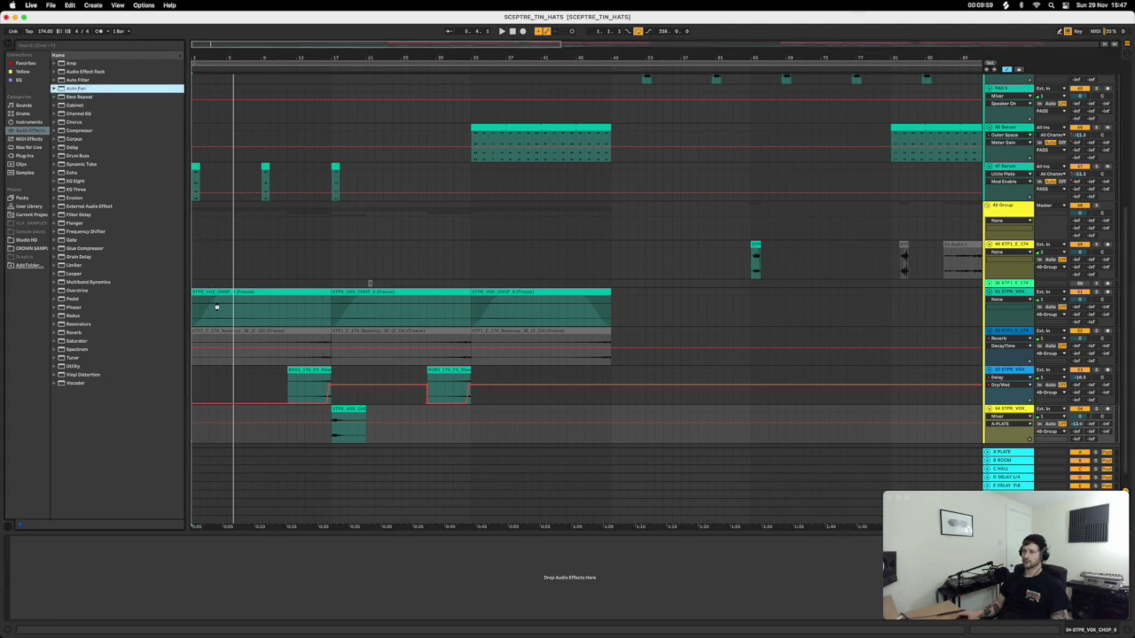
{"action": "left_click_drag", "start_coordinate": [216, 307], "coordinate": [216, 307]}
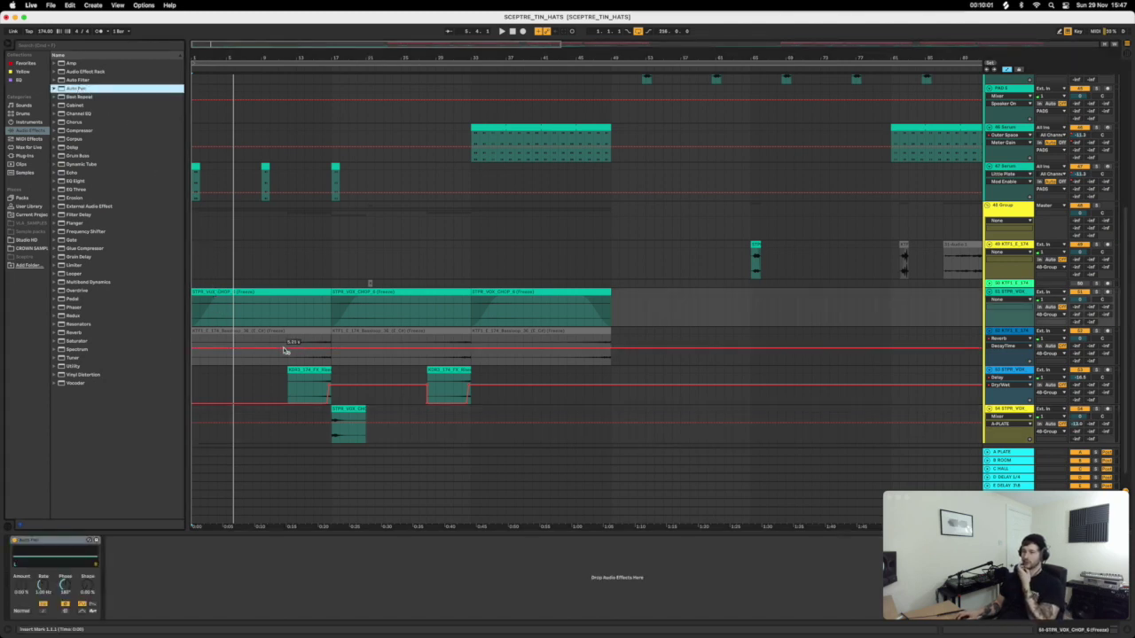
{"action": "key", "text": "space"}
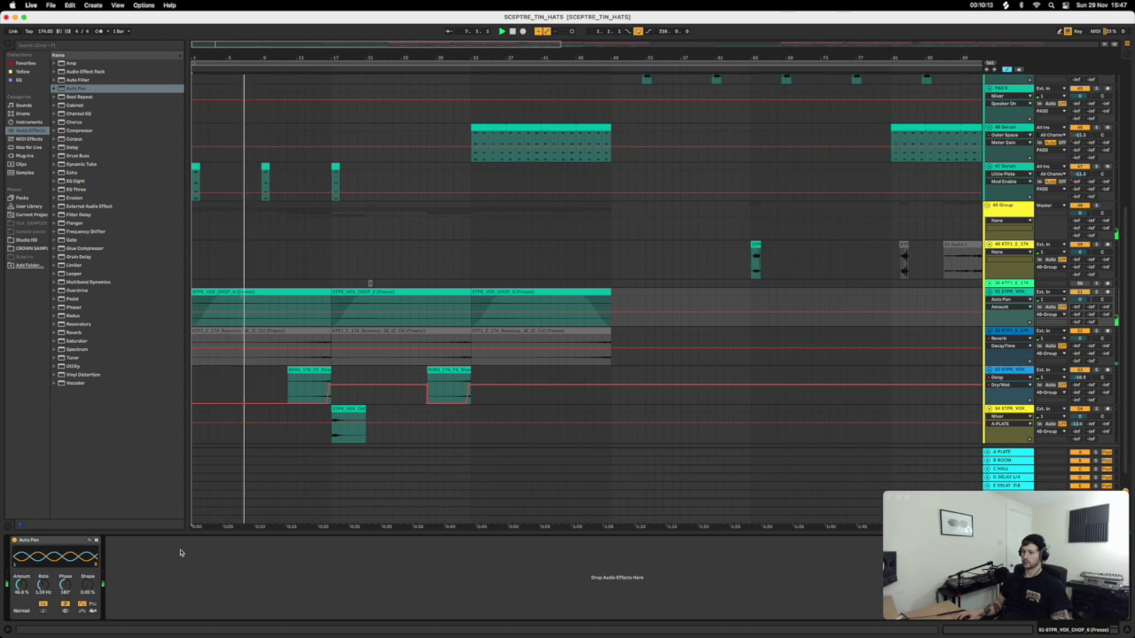
{"action": "left_click", "coordinate": [505, 433]}
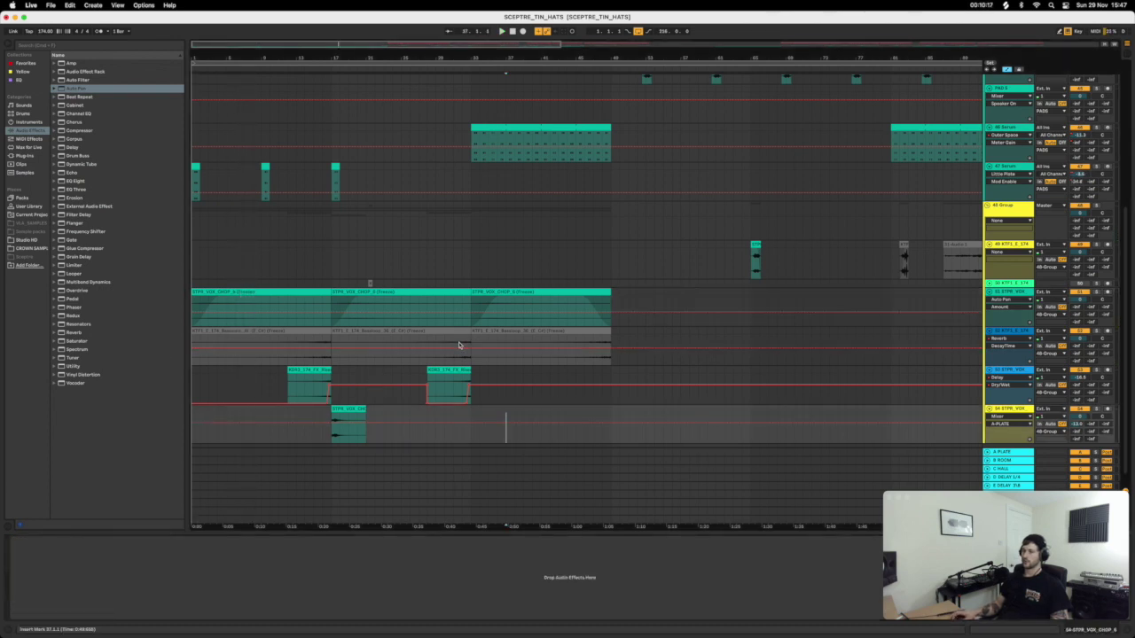
Solo the upper bass track in the yellow group and play its short clip at bar 82.
{"action": "scroll", "coordinate": [638, 310], "scroll_direction": "up", "scroll_amount": 2}
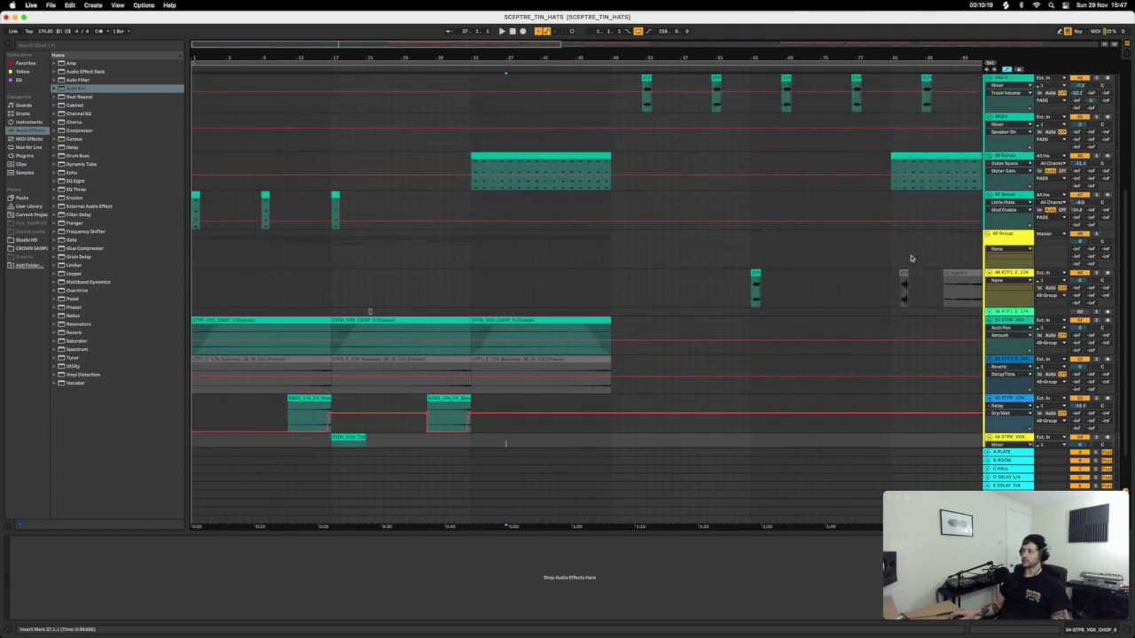
{"action": "left_click", "coordinate": [899, 294]}
{"action": "left_click", "coordinate": [1095, 274]}
{"action": "key", "text": "space"}
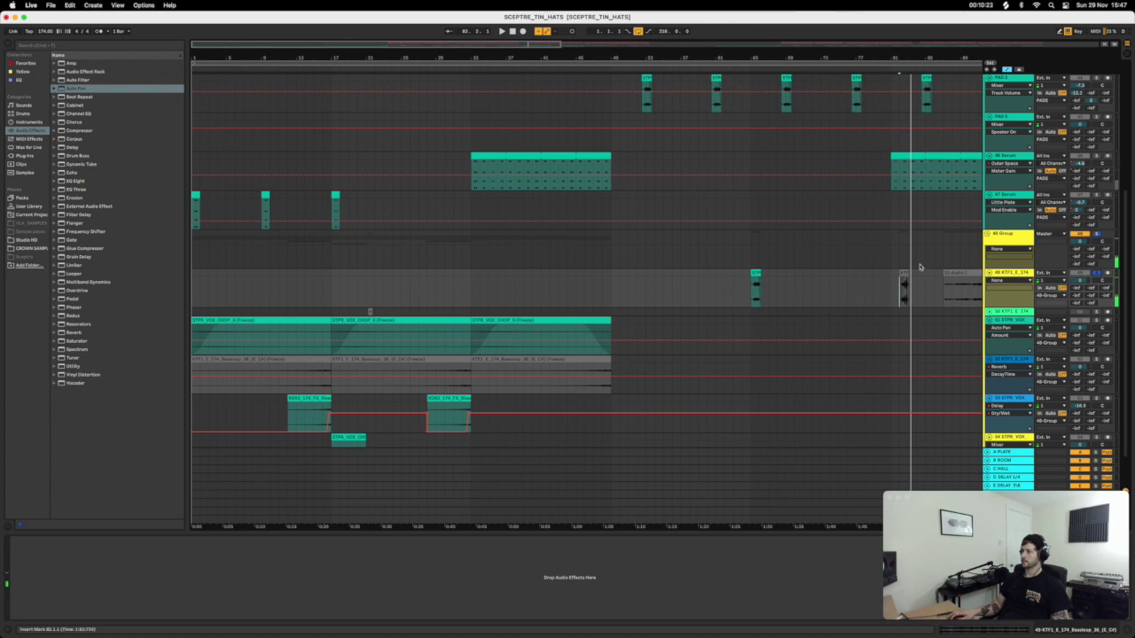
Move the short bass clip from bar 82 onto a new audio track below the vocal chop, starting at bar 5, and play it.
{"action": "left_click", "coordinate": [307, 440]}
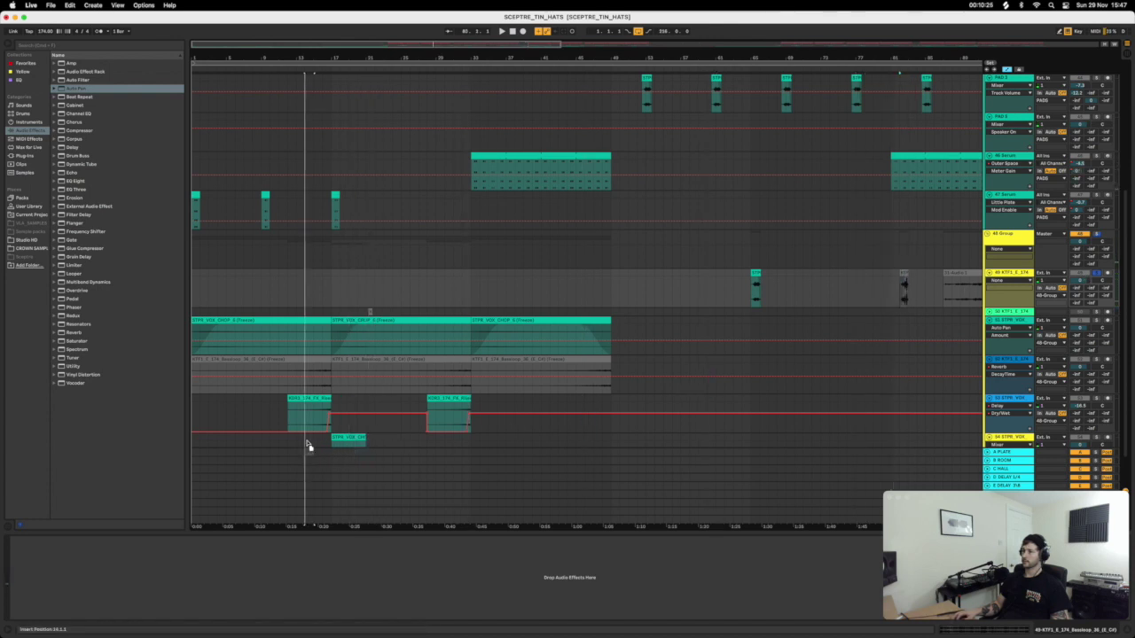
{"action": "scroll", "coordinate": [307, 435], "scroll_direction": "down", "scroll_amount": 1}
{"action": "scroll", "coordinate": [322, 435], "scroll_direction": "down", "scroll_amount": 2}
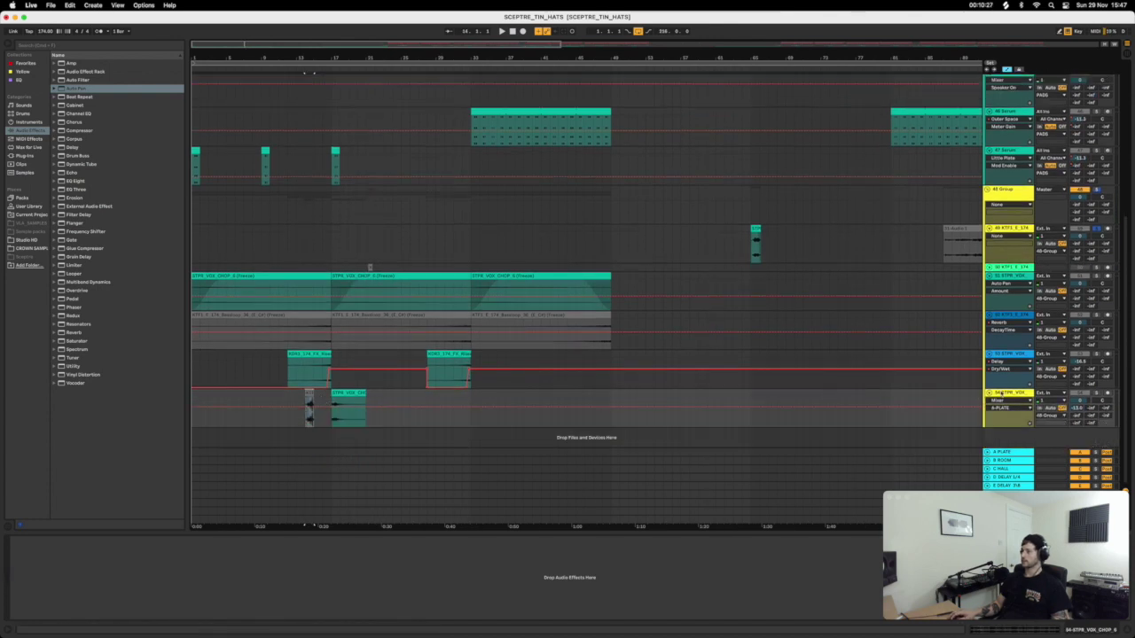
{"action": "key", "text": "super+t"}
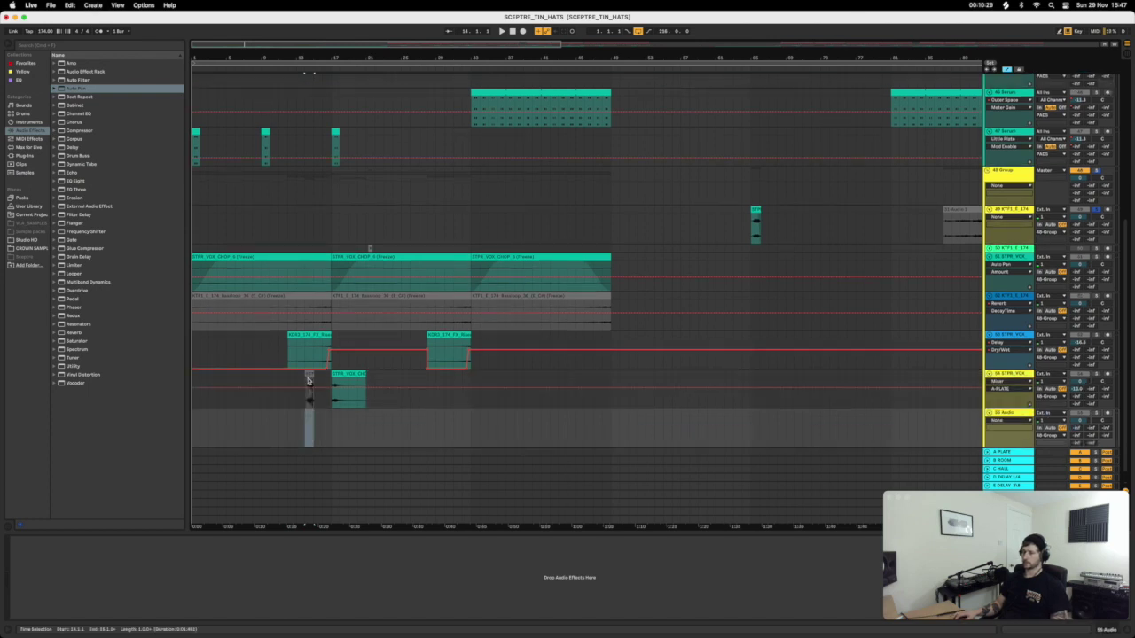
{"action": "left_click_drag", "start_coordinate": [308, 374], "coordinate": [230, 427]}
{"action": "key", "text": "space"}
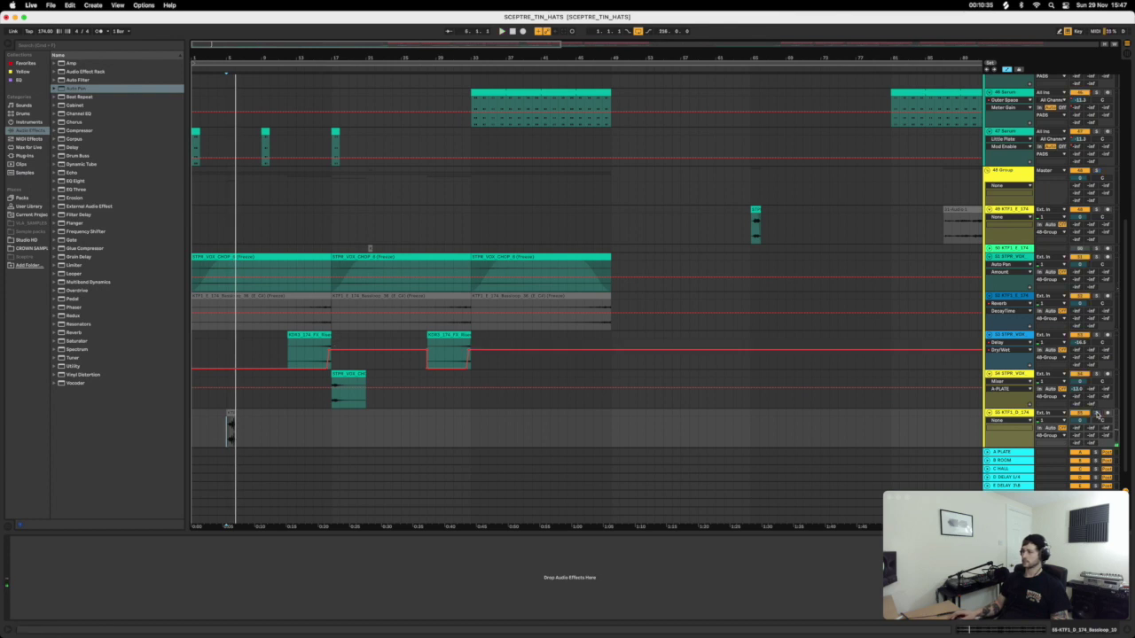
Play the short bass clip at bar 5, hide the automation lanes and shape a long curved fade-in on the clip.
{"action": "key", "text": "space"}
{"action": "key", "text": "space"}
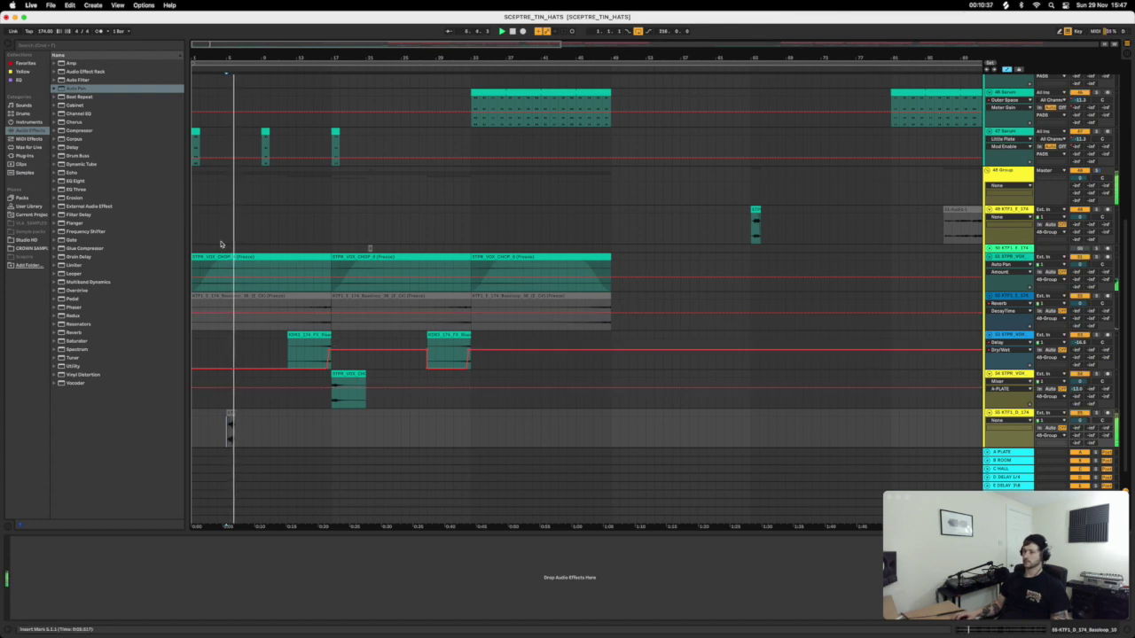
{"action": "left_click_drag", "start_coordinate": [227, 62], "coordinate": [300, 95]}
{"action": "key", "text": "space"}
{"action": "left_click", "coordinate": [337, 414]}
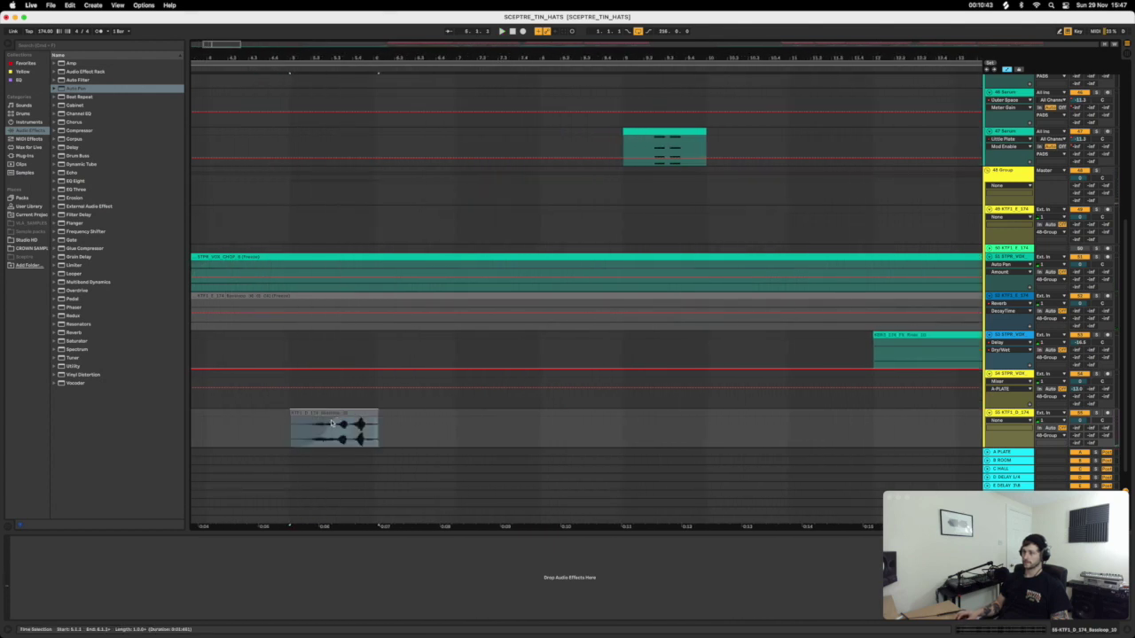
{"action": "left_click", "coordinate": [333, 424]}
{"action": "key", "text": "a"}
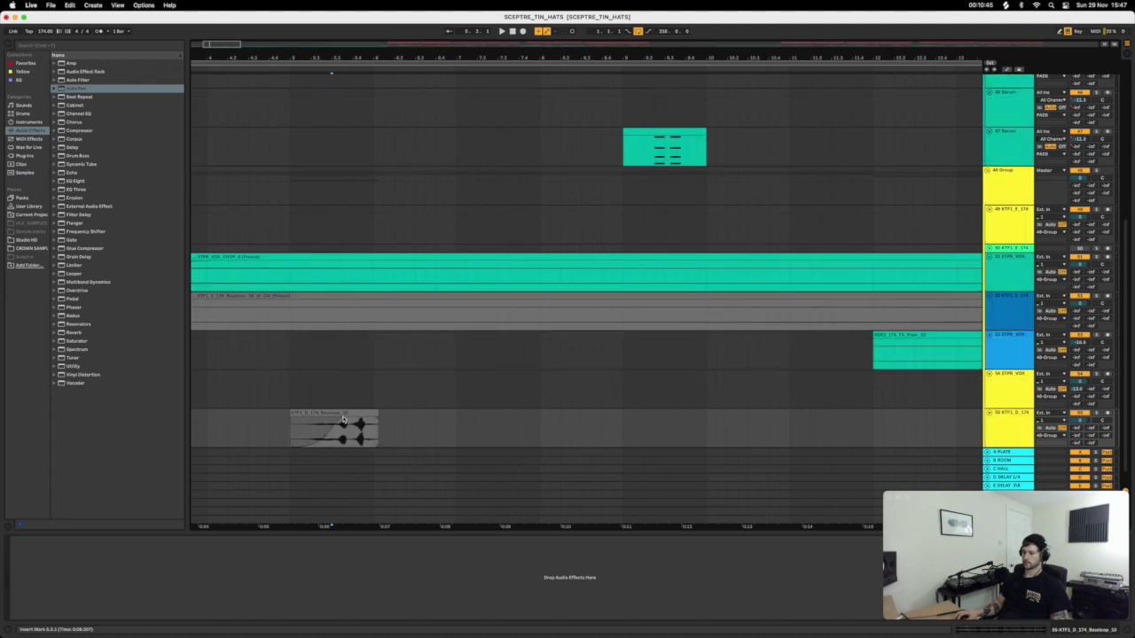
{"action": "key", "text": "space"}
{"action": "key", "text": "space"}
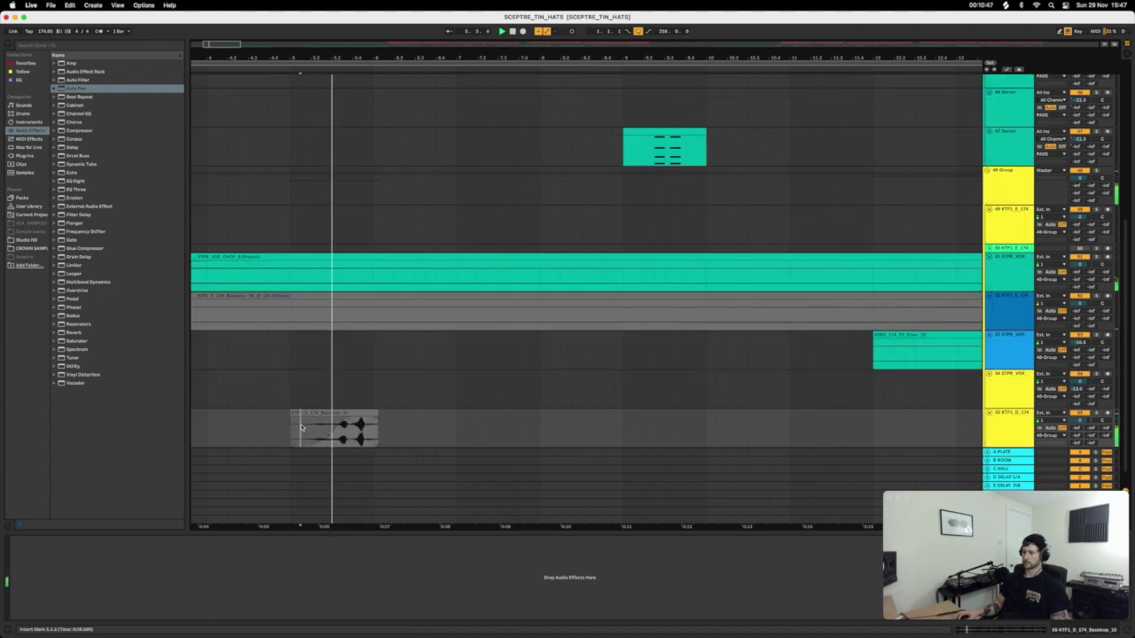
Replay the short bass clip, add a Reverb to its track and lengthen the reverb's decay time.
{"action": "key", "text": "space"}
{"action": "key", "text": "space"}
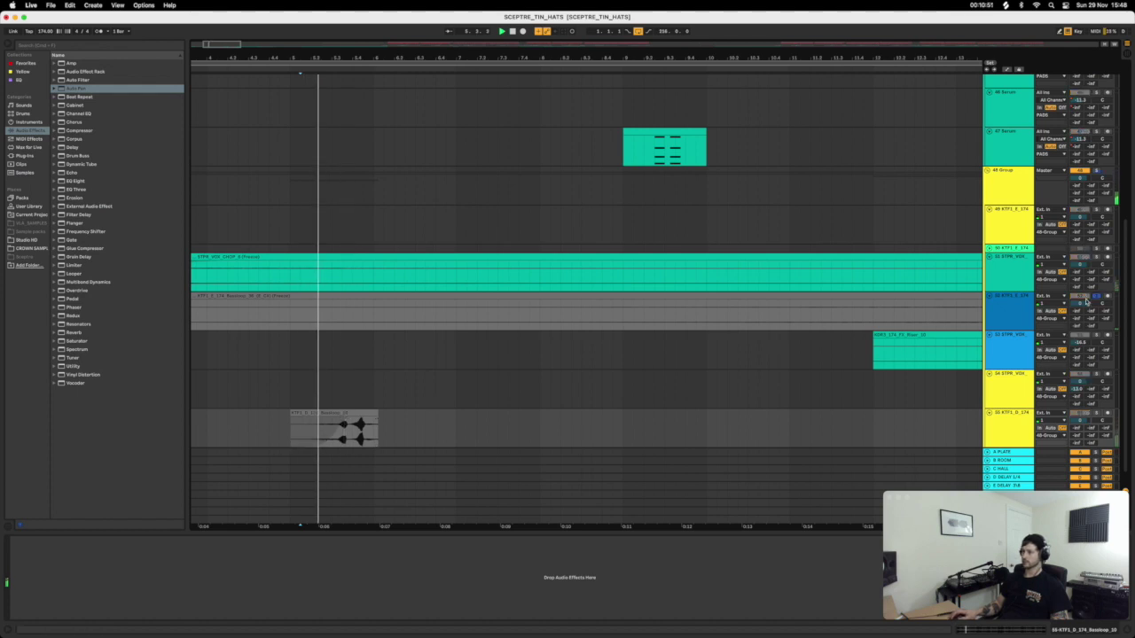
{"action": "scroll", "coordinate": [487, 292], "scroll_direction": "up", "scroll_amount": 5}
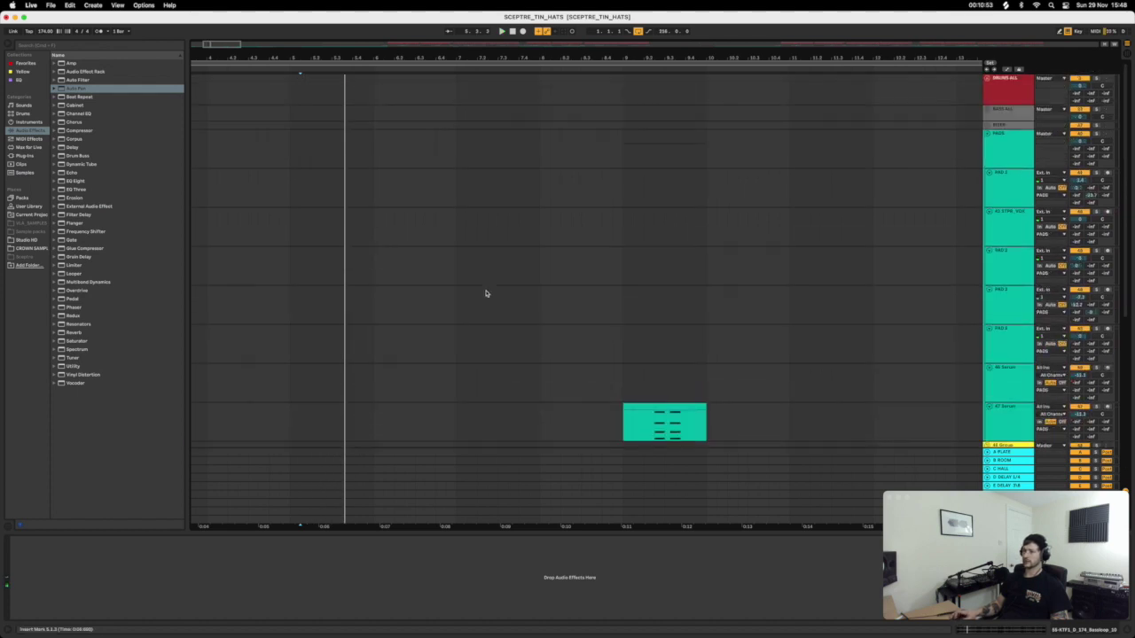
{"action": "scroll", "coordinate": [487, 292], "scroll_direction": "down", "scroll_amount": 6}
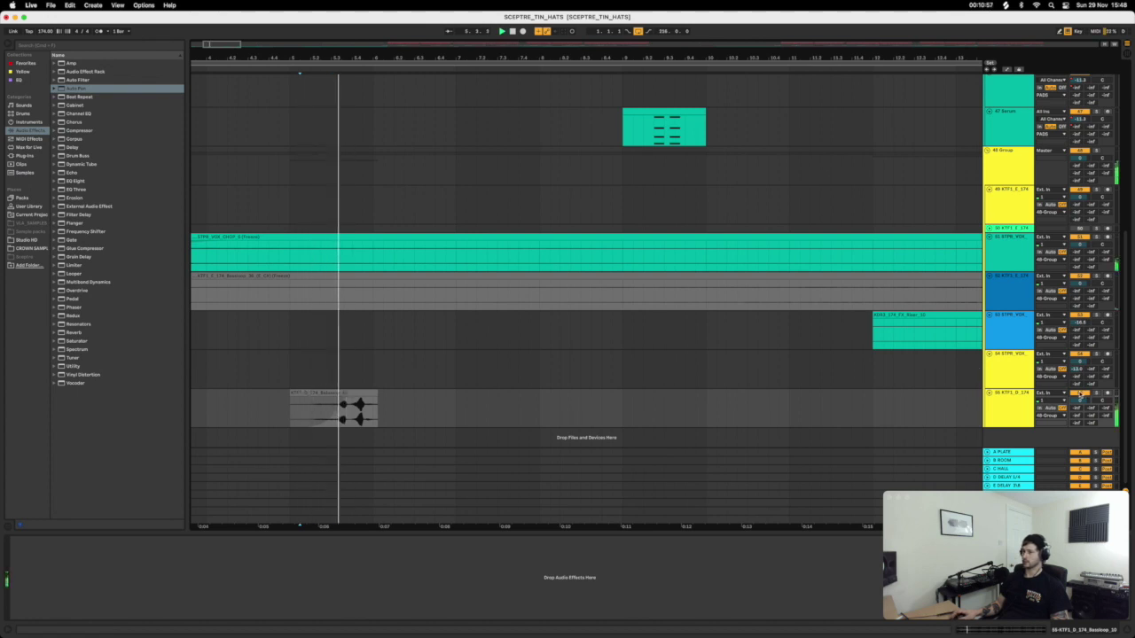
{"action": "left_click", "coordinate": [76, 333]}
{"action": "left_click_drag", "start_coordinate": [256, 429], "coordinate": [256, 429]}
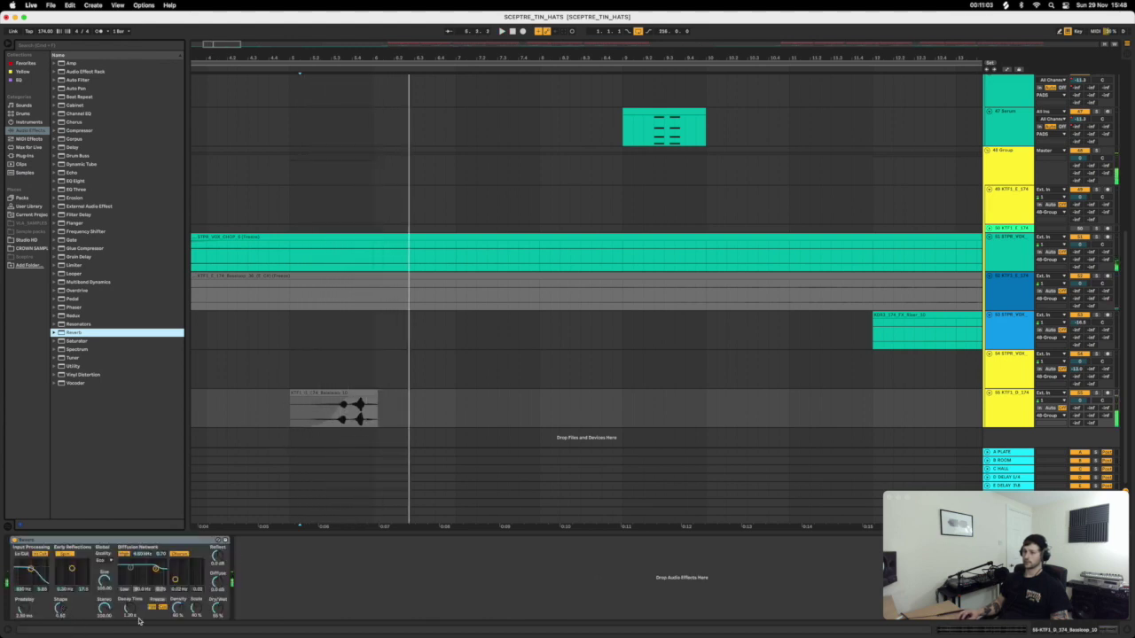
{"action": "left_click_drag", "start_coordinate": [130, 610], "coordinate": [129, 576]}
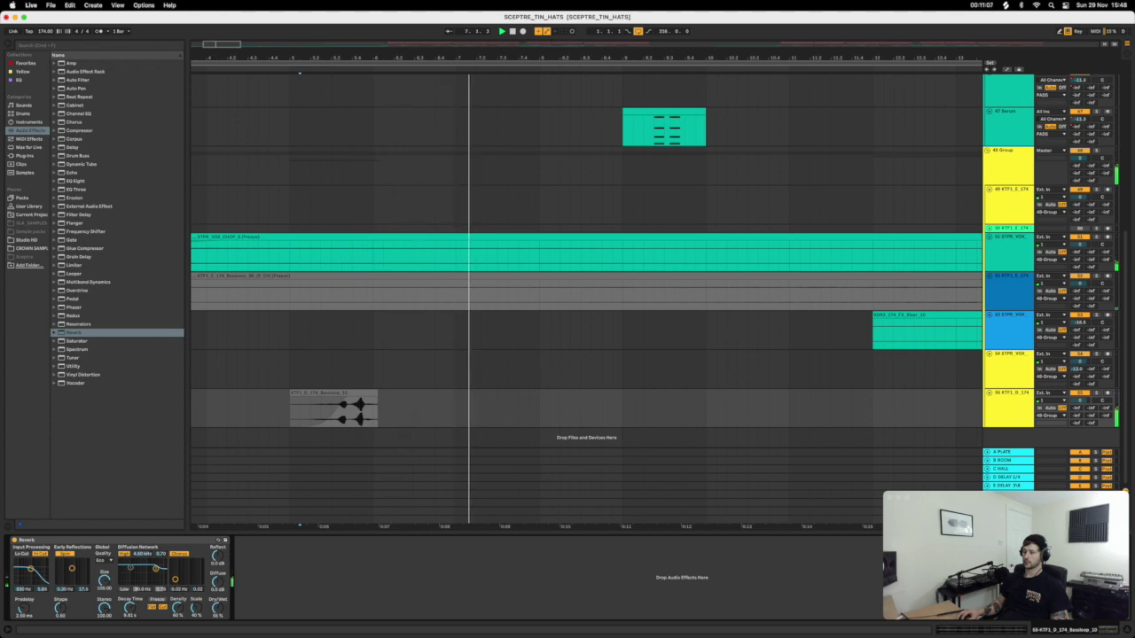
Shift the short bass clip earlier so that it starts at 4.1.3 and its hit lands around bar 5.
{"action": "left_click_drag", "start_coordinate": [346, 394], "coordinate": [351, 394]}
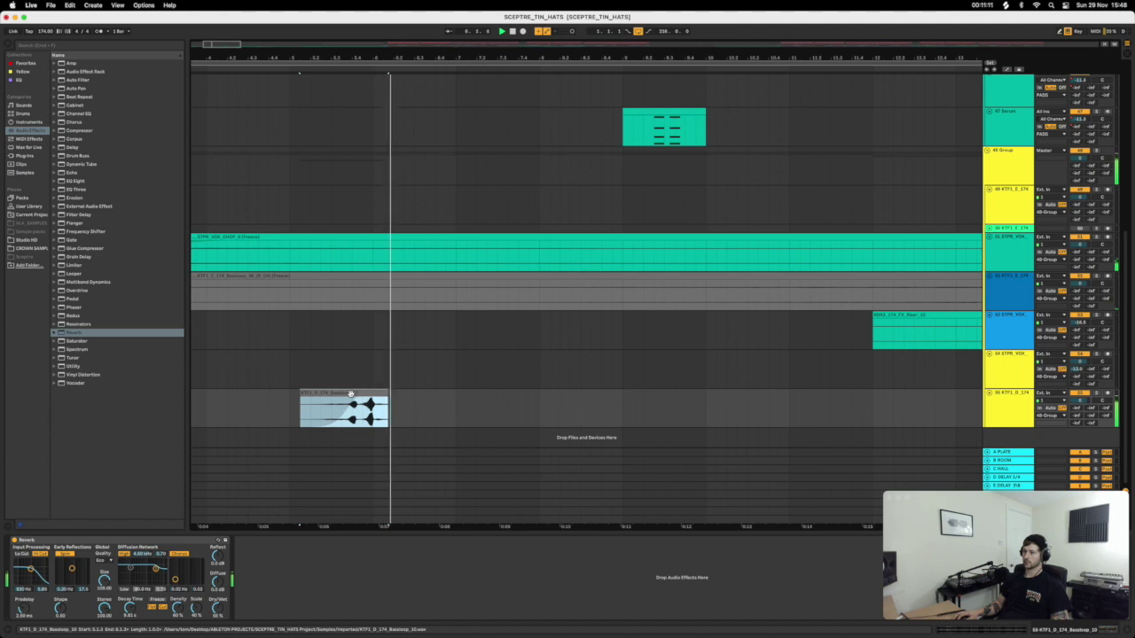
{"action": "scroll", "coordinate": [355, 377], "scroll_direction": "down", "scroll_amount": 2}
{"action": "scroll", "coordinate": [381, 525], "scroll_direction": "down", "scroll_amount": 3}
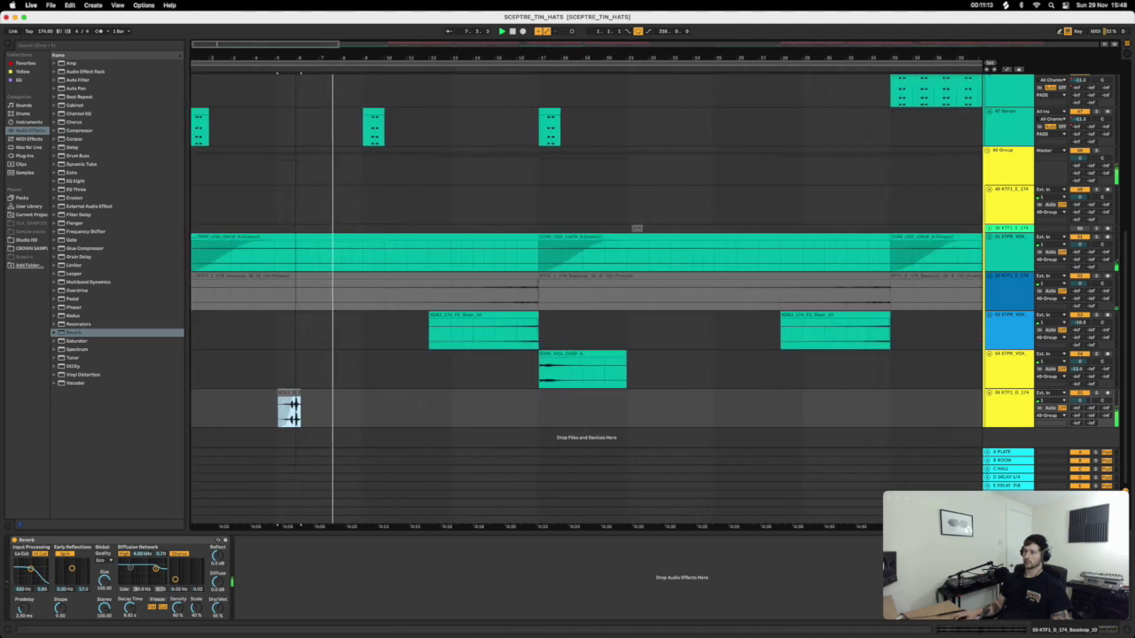
{"action": "left_click_drag", "start_coordinate": [298, 392], "coordinate": [277, 396]}
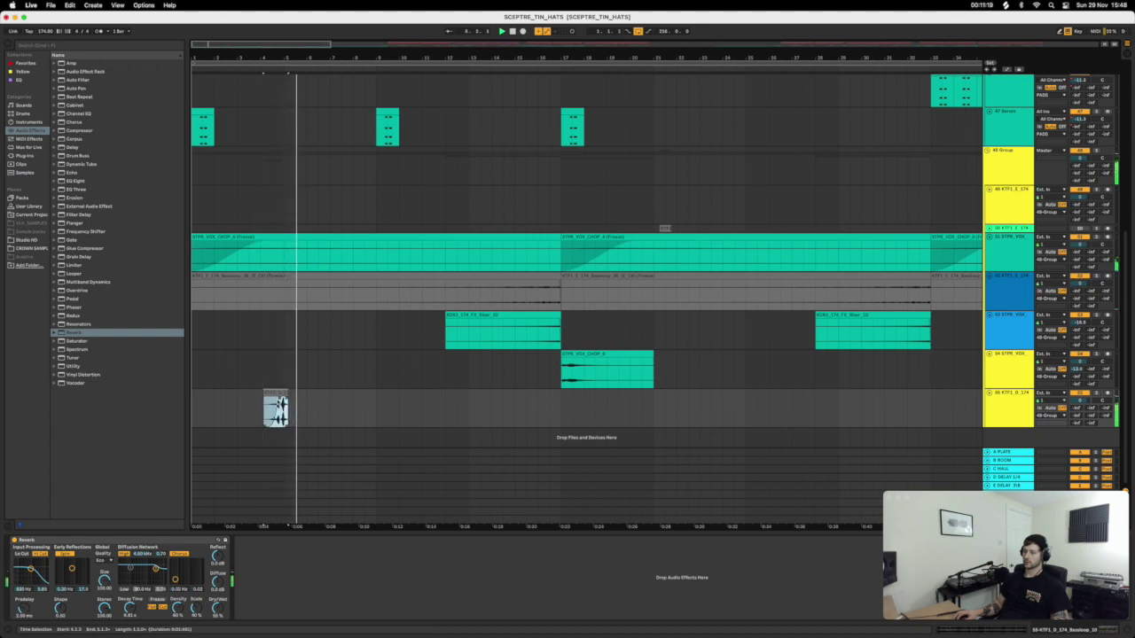
Reshape the short bass clip's fade-in so it rises later, just before its hits, and play the result.
{"action": "left_click_drag", "start_coordinate": [264, 59], "coordinate": [363, 392]}
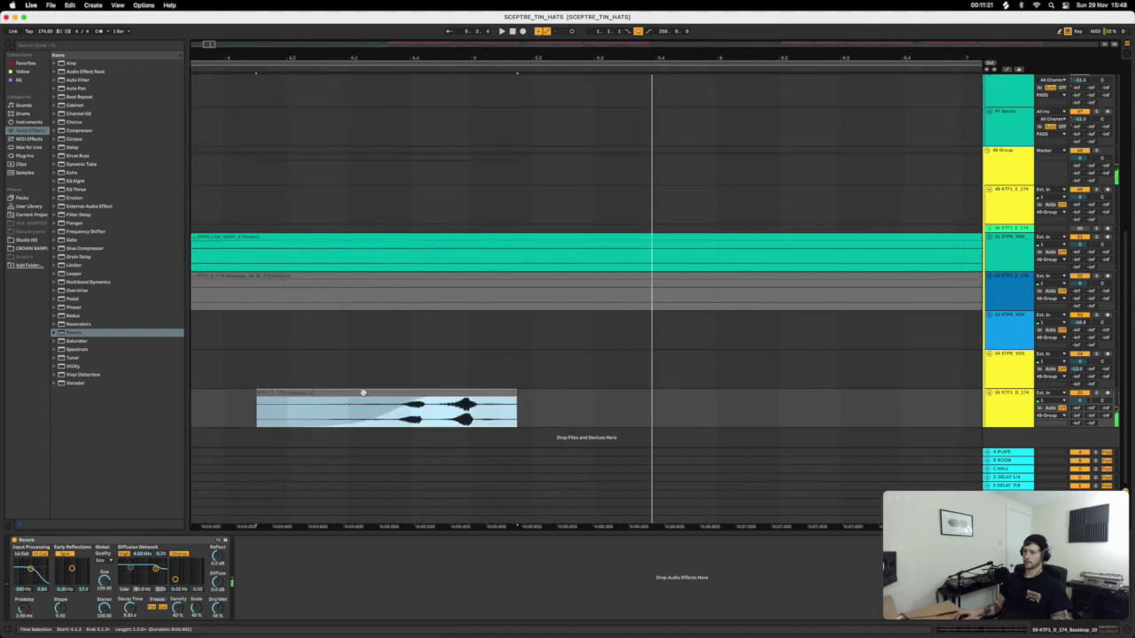
{"action": "left_click", "coordinate": [375, 422]}
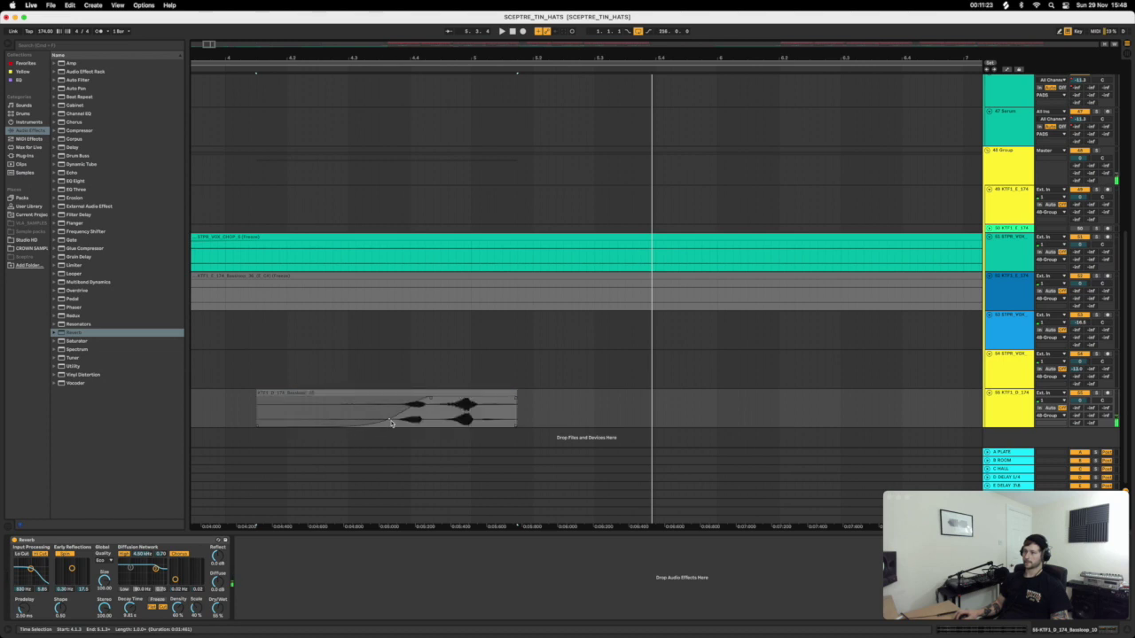
{"action": "key", "text": "space"}
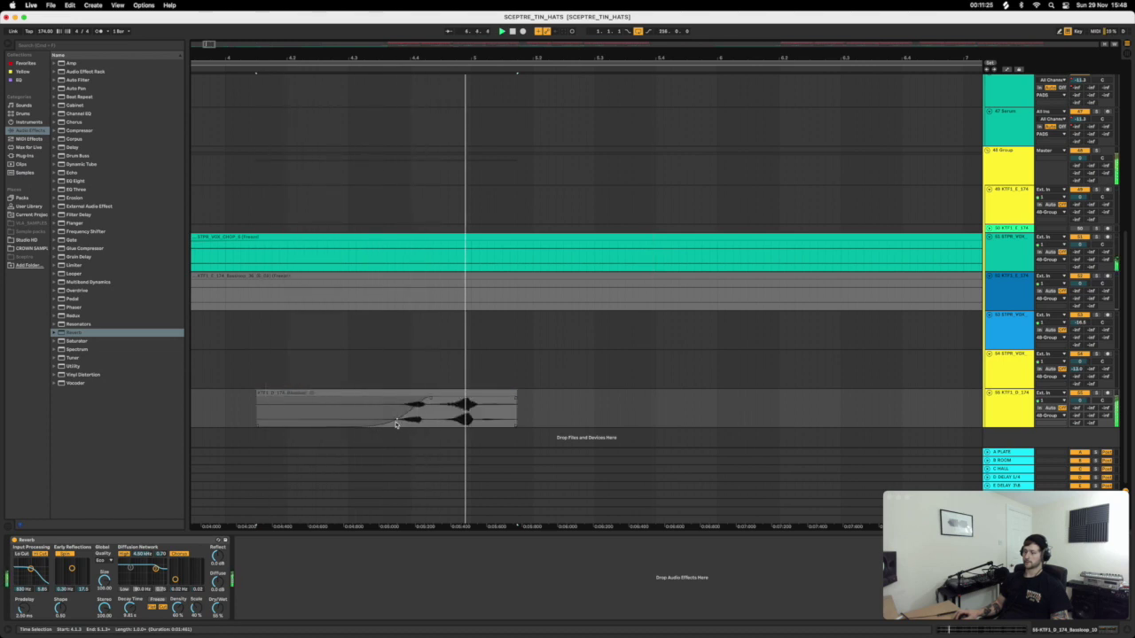
{"action": "key", "text": "minus"}
{"action": "key", "text": "minus"}
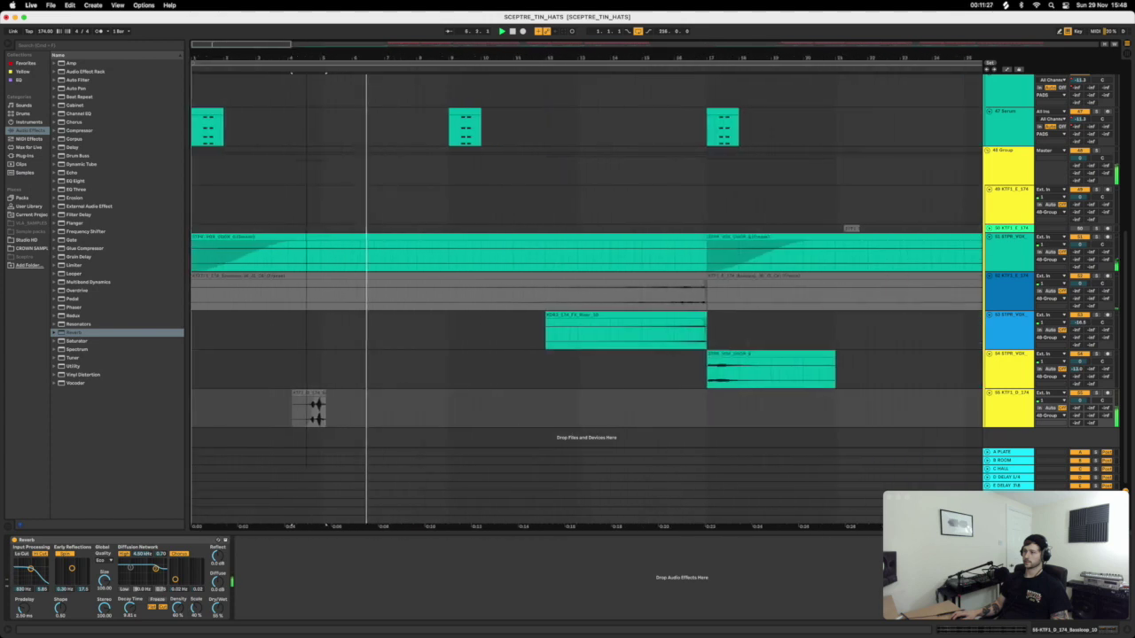
{"action": "key", "text": "space"}
Copy the Delay from the FX riser track onto the short bass track, after its Reverb, and play the clip.
{"action": "left_click", "coordinate": [716, 355]}
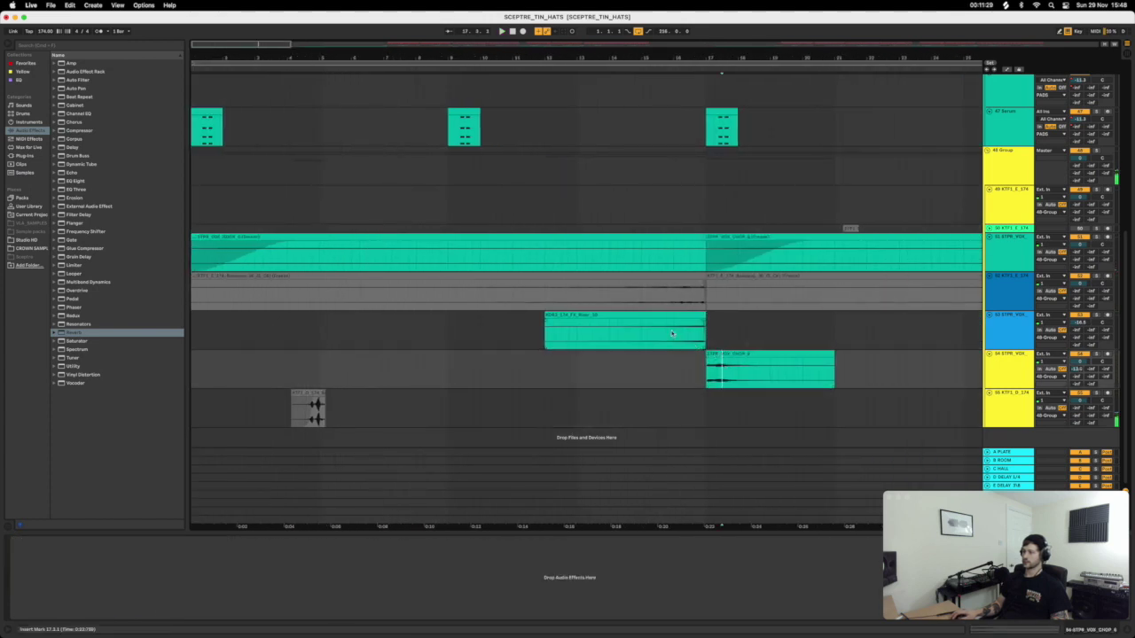
{"action": "left_click", "coordinate": [672, 333]}
{"action": "left_click", "coordinate": [123, 540]}
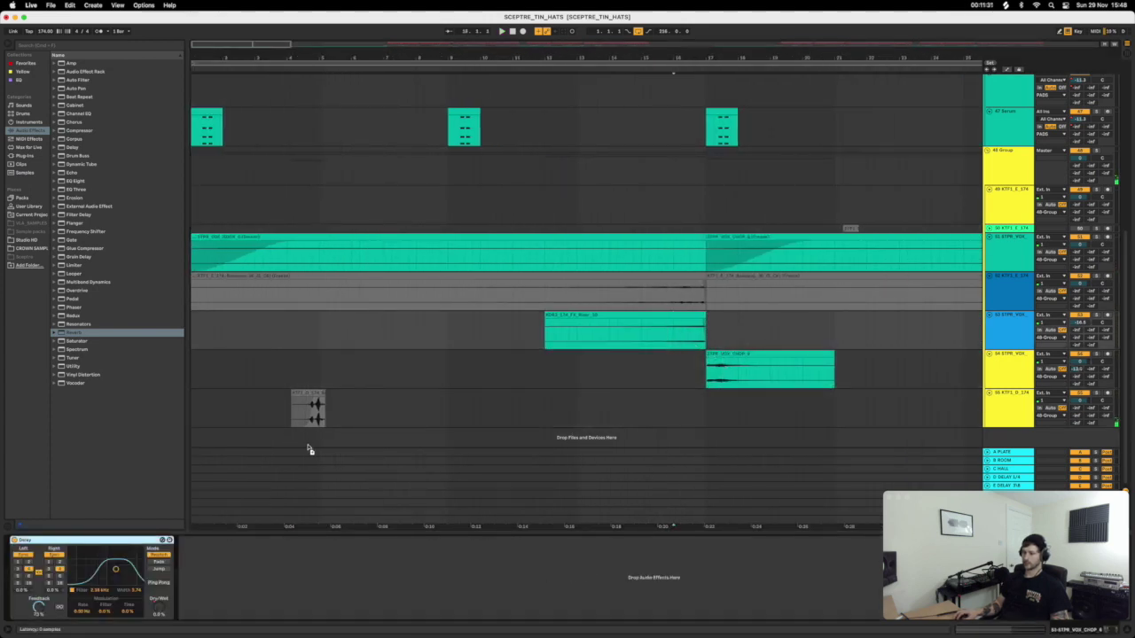
{"action": "left_click", "coordinate": [281, 420]}
{"action": "key", "text": "space"}
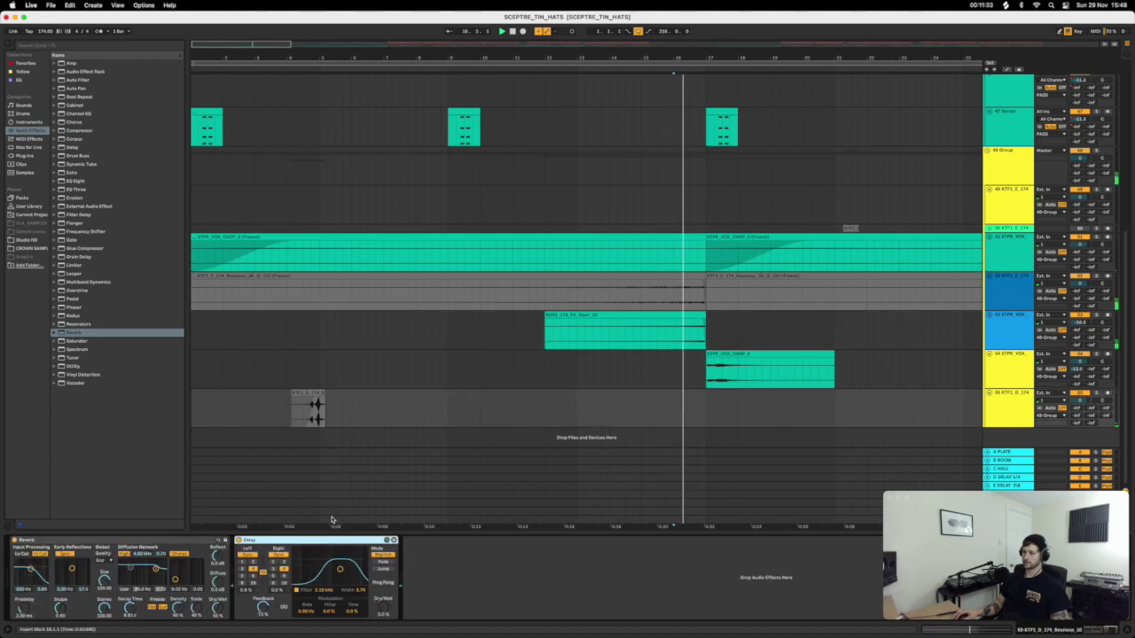
{"action": "key", "text": "space"}
{"action": "key", "text": "space"}
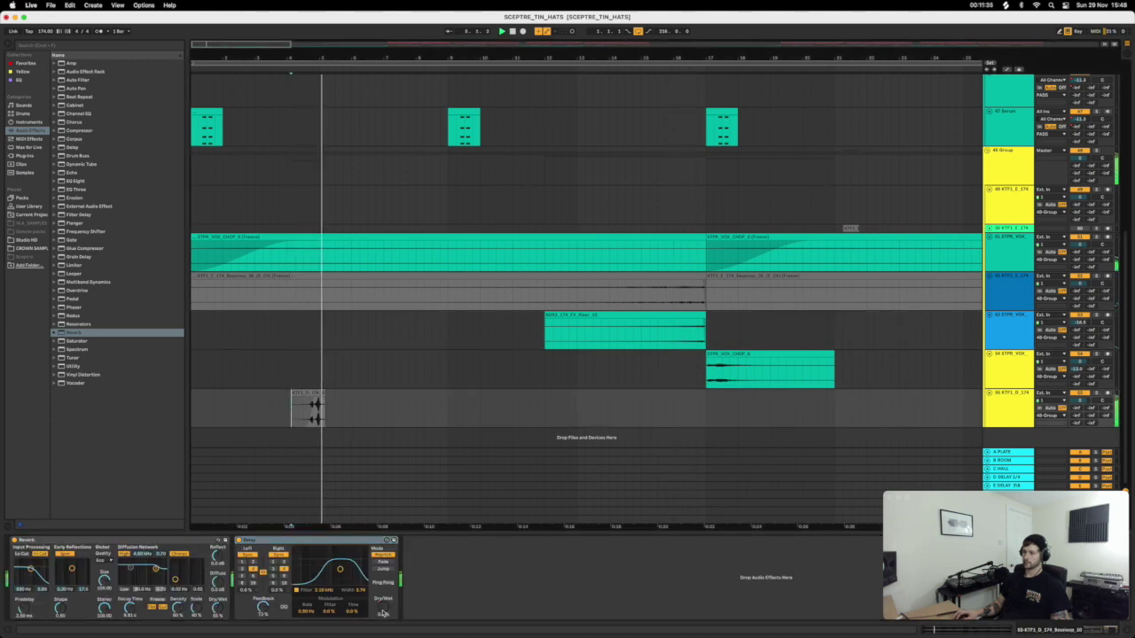
Automate the copied Delay's Dry/Wet on the short bass track to jump up at the clip's last hit, and play it.
{"action": "key", "text": "a"}
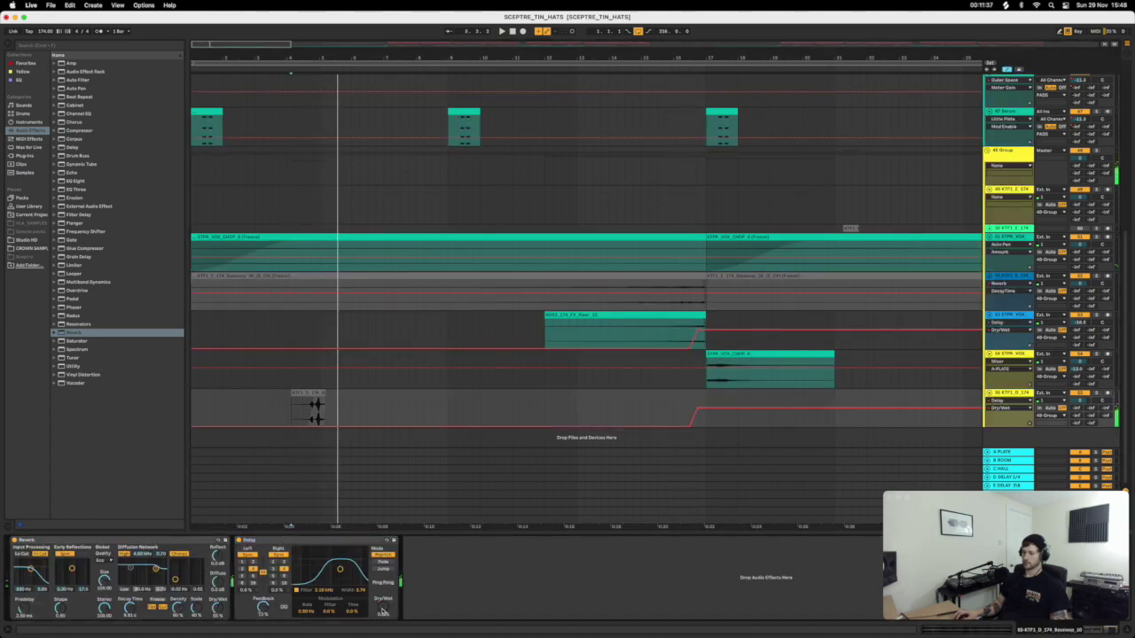
{"action": "left_click_drag", "start_coordinate": [317, 427], "coordinate": [319, 422]}
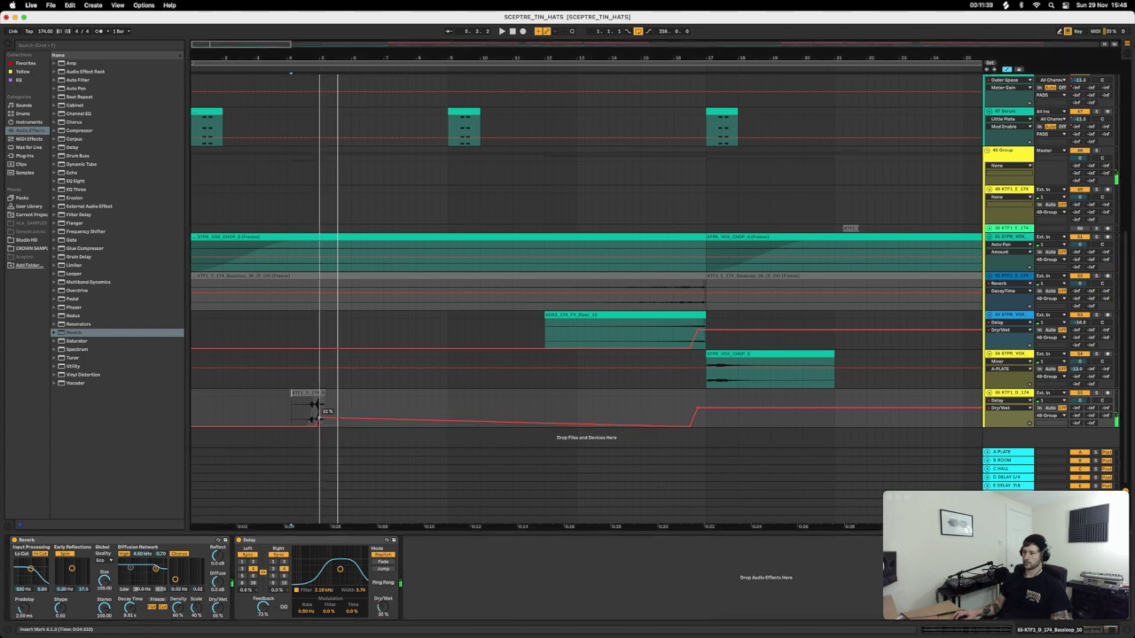
{"action": "left_click", "coordinate": [289, 409]}
{"action": "key", "text": "space"}
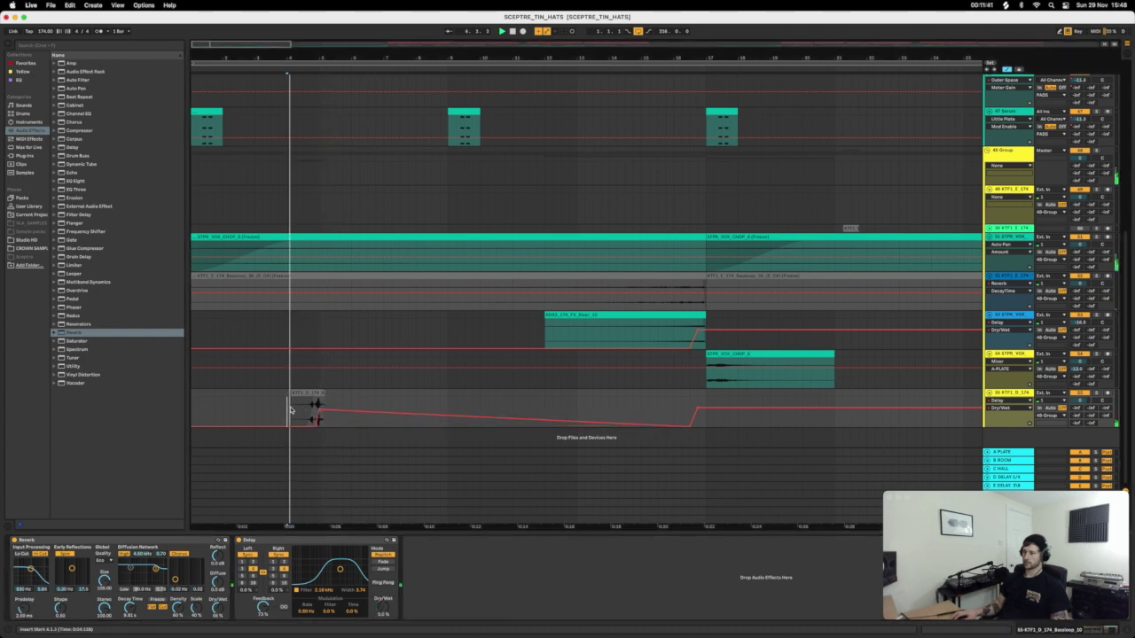
{"action": "left_click", "coordinate": [425, 414]}
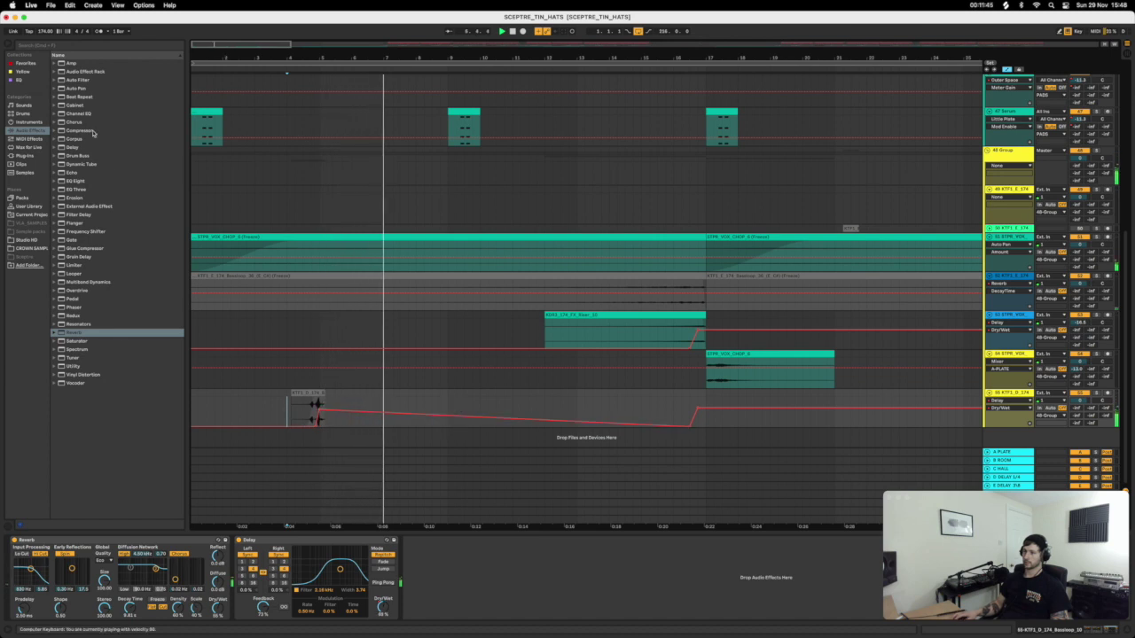
{"action": "key", "text": "space"}
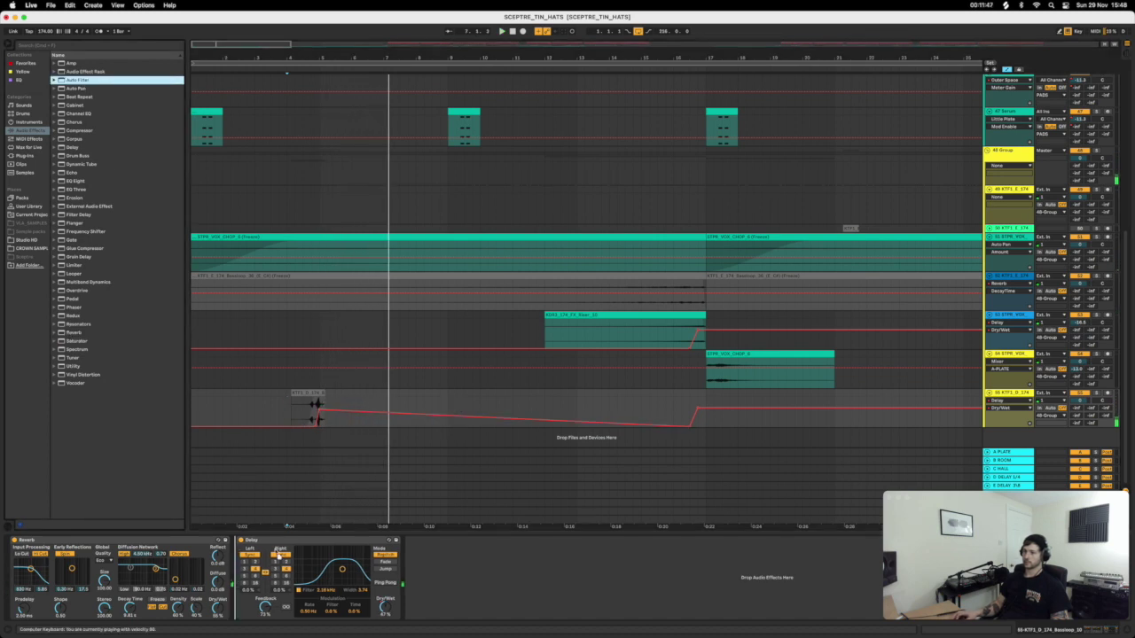
Lower the short bass track's Delay filter frequency to about 579 Hz, narrow its width and play the clip again.
{"action": "left_click", "coordinate": [278, 553]}
{"action": "key", "text": "space"}
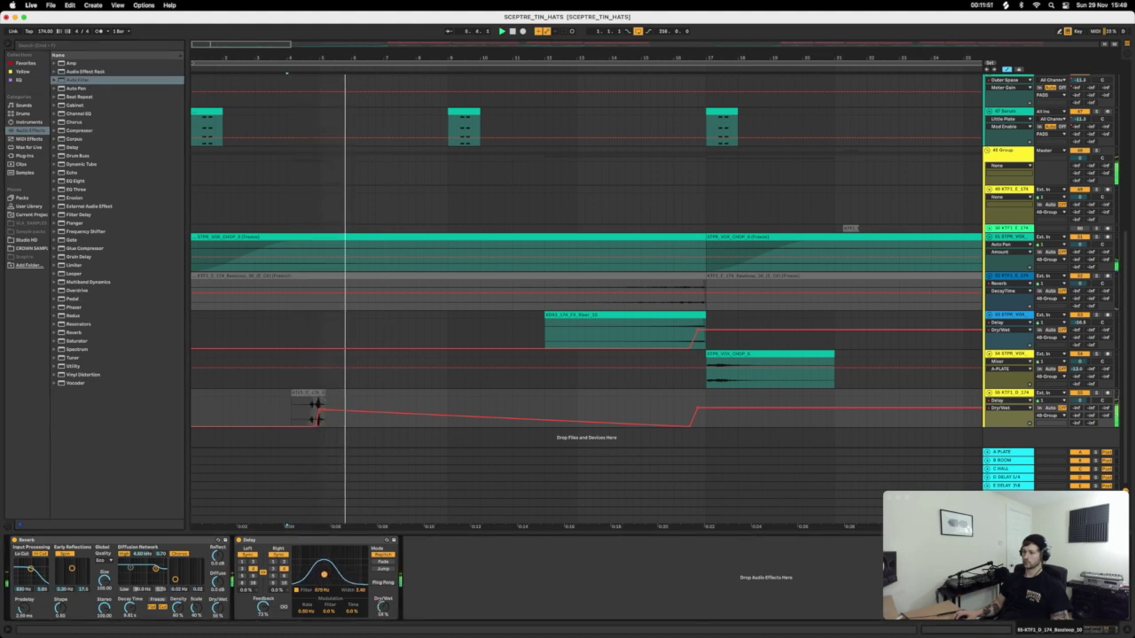
{"action": "key", "text": "space"}
{"action": "key", "text": "space"}
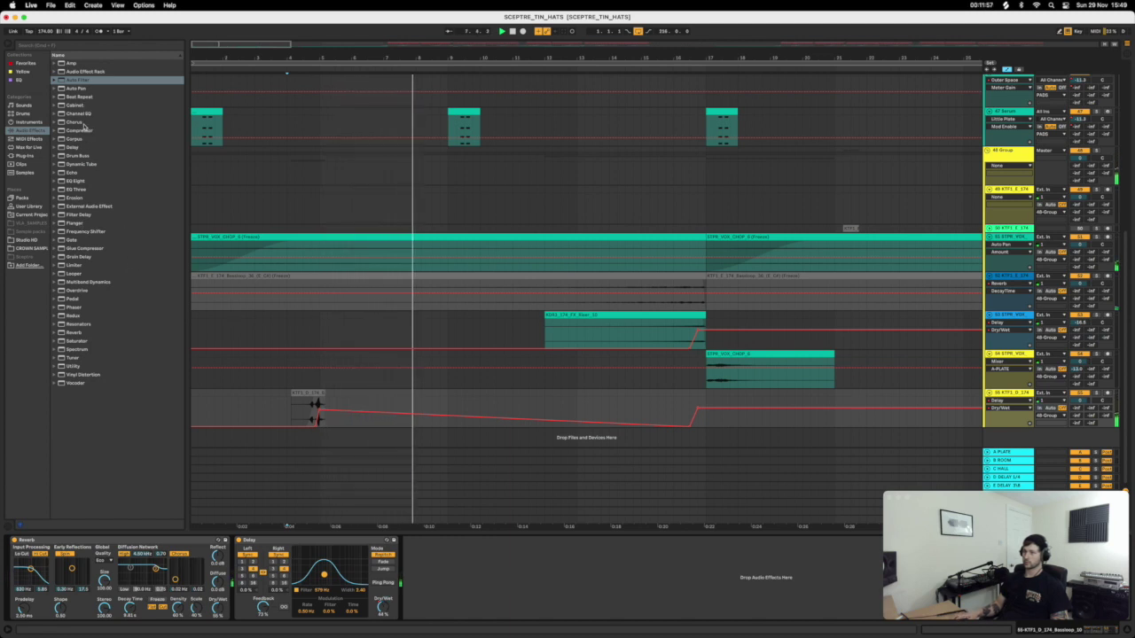
Lower the short bass track's volume to about -9 dB while replaying the clip.
{"action": "key", "text": "space"}
{"action": "key", "text": "space"}
{"action": "left_click", "coordinate": [316, 405]}
{"action": "left_click_drag", "start_coordinate": [317, 405], "coordinate": [316, 409]}
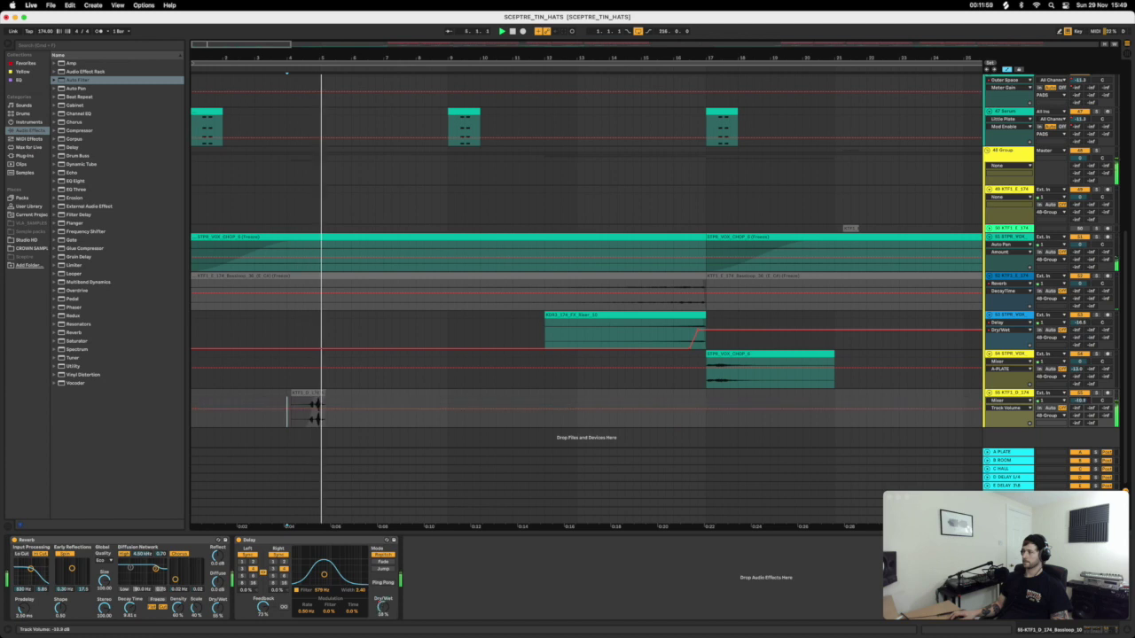
{"action": "key", "text": "space"}
{"action": "key", "text": "space"}
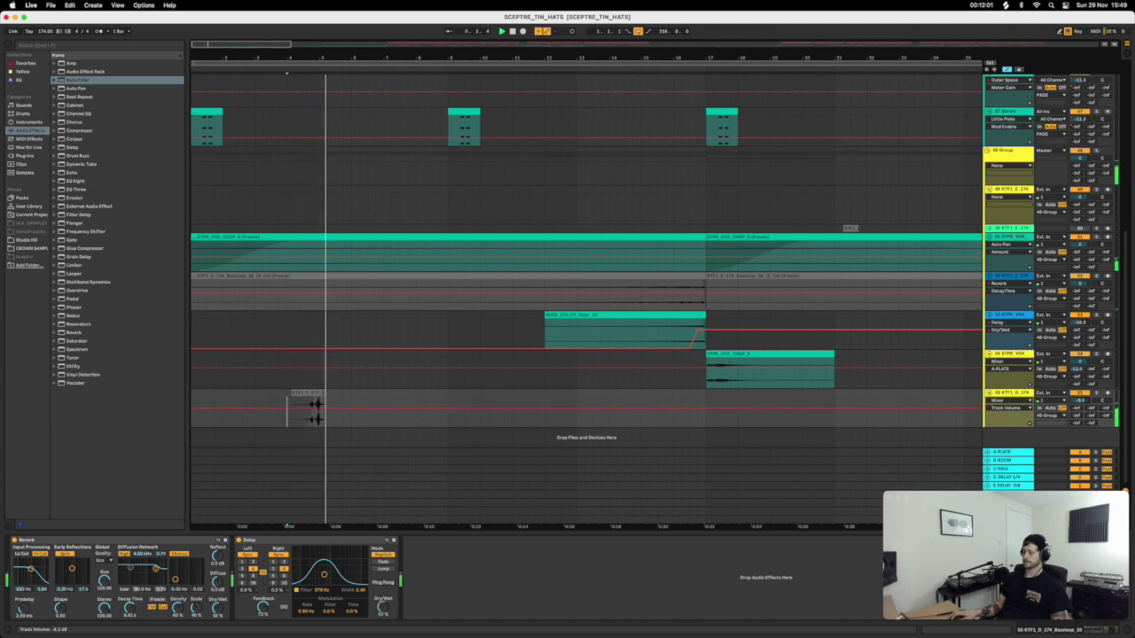
Move the longer 31-Audio 1 clip onto a new audio track below the short bass, starting at bar 17, and play from the start.
{"action": "key", "text": "minus"}
{"action": "key", "text": "minus"}
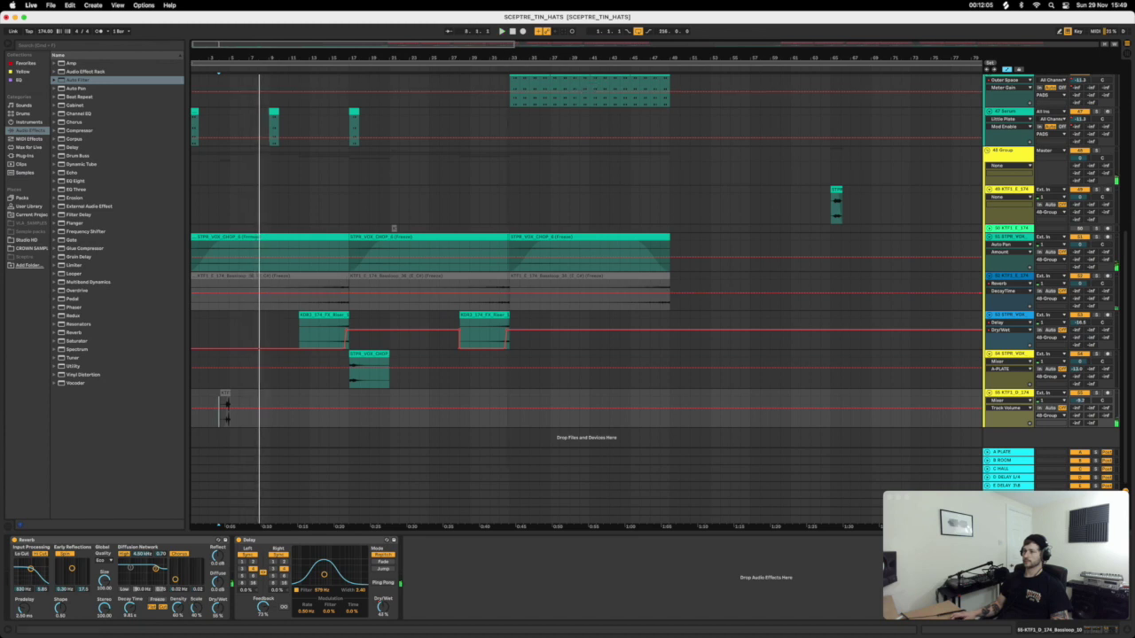
{"action": "key", "text": "minus"}
{"action": "mouse_move", "coordinate": [609, 188]}
{"action": "left_mouse_down"}
{"action": "mouse_move", "coordinate": [253, 219]}
{"action": "mouse_move", "coordinate": [254, 409]}
{"action": "mouse_move", "coordinate": [290, 439]}
{"action": "left_mouse_up"}
{"action": "mouse_move", "coordinate": [256, 374]}
{"action": "left_mouse_down"}
{"action": "mouse_move", "coordinate": [250, 435]}
{"action": "mouse_move", "coordinate": [284, 440]}
{"action": "left_mouse_up"}
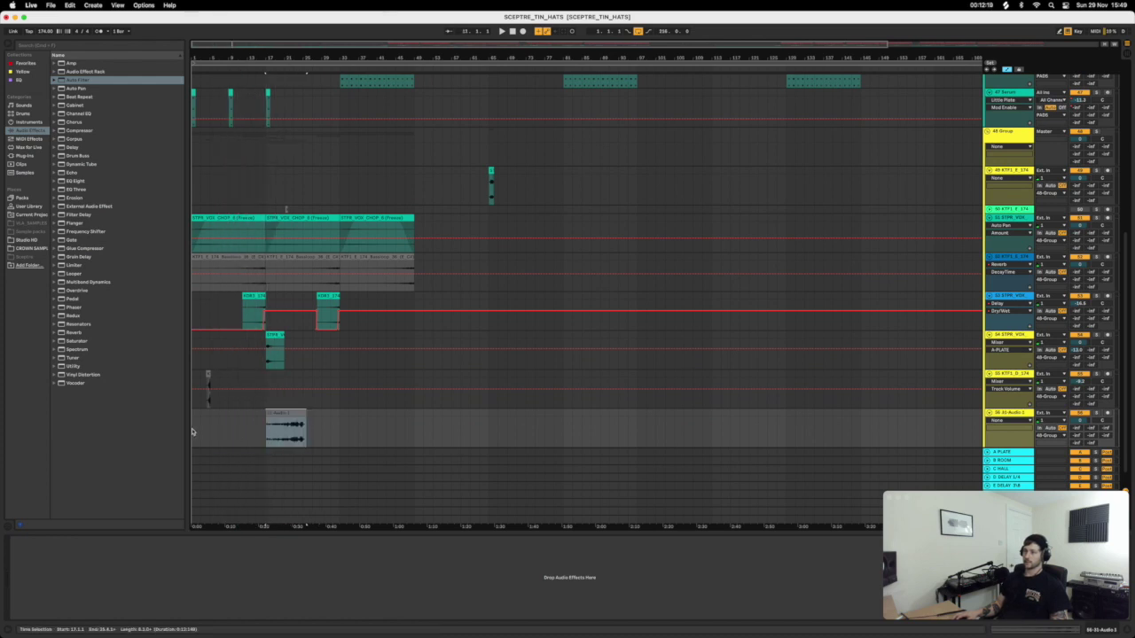
{"action": "left_click", "coordinate": [192, 431]}
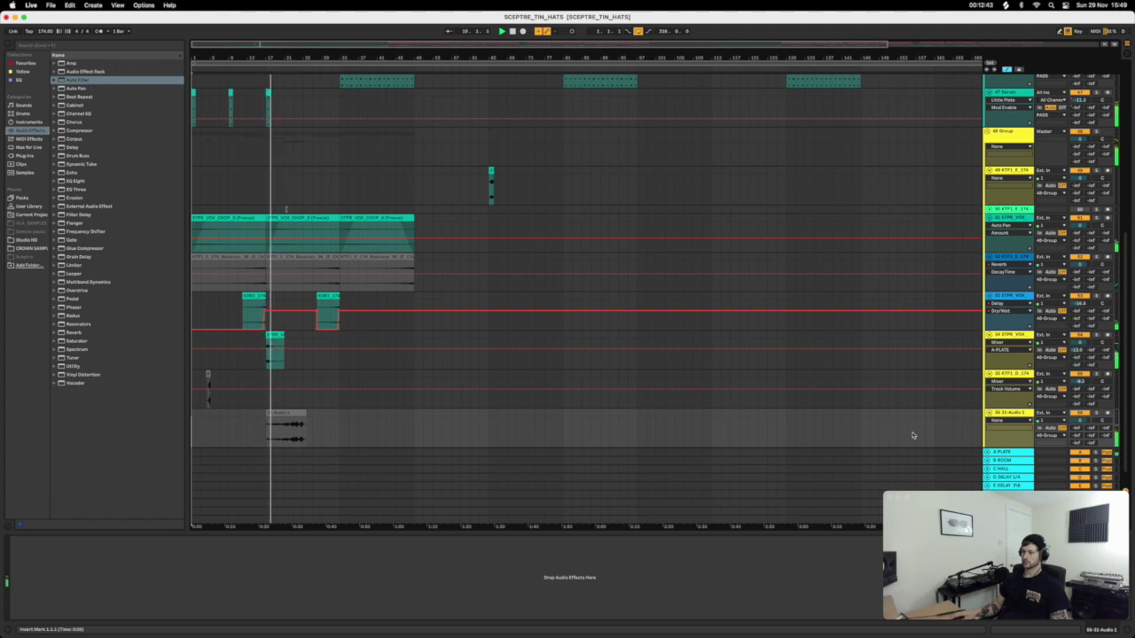
Lower the 31-Audio 1 track's volume and add an EQ Eight with its first band as a low cut at about 260 Hz.
{"action": "left_click", "coordinate": [1084, 427]}
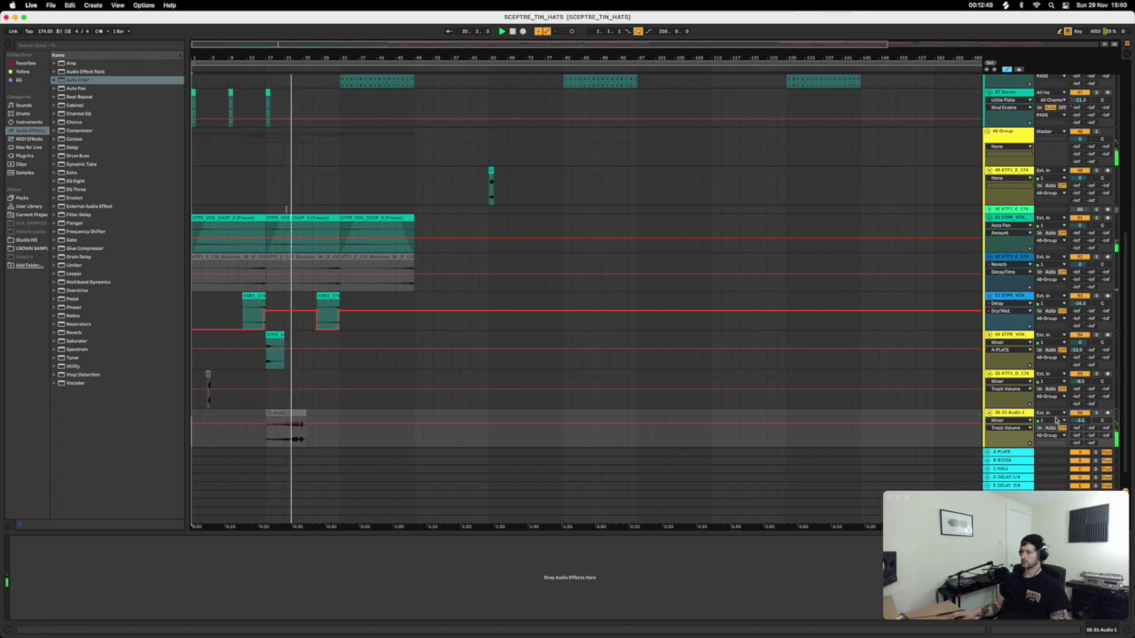
{"action": "key", "text": "space"}
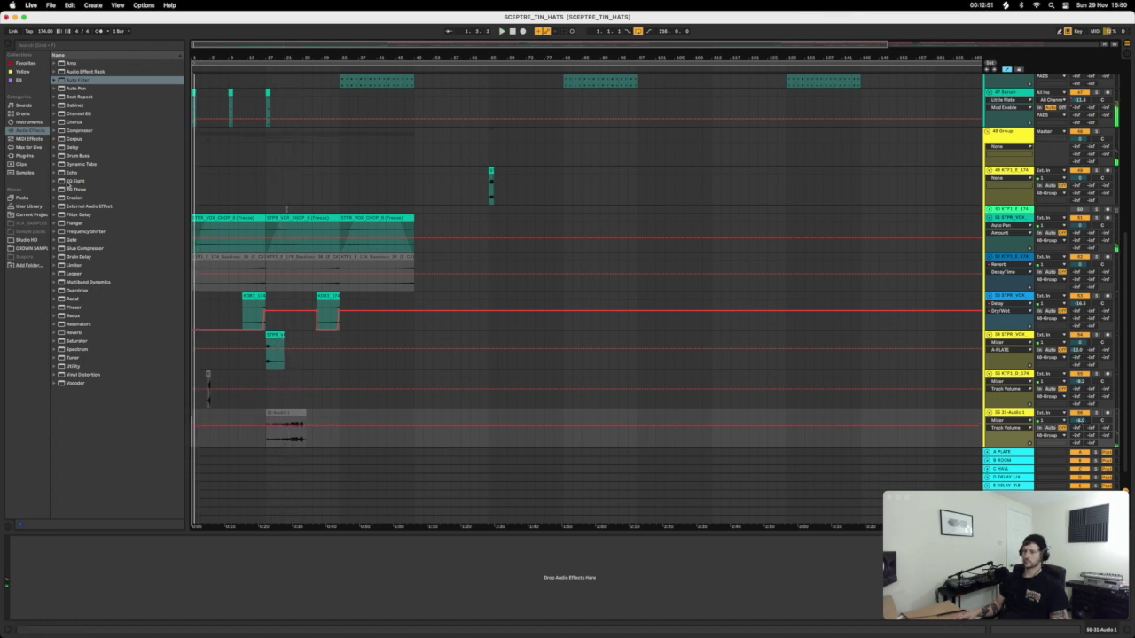
{"action": "left_click", "coordinate": [76, 181]}
{"action": "key", "text": "Return"}
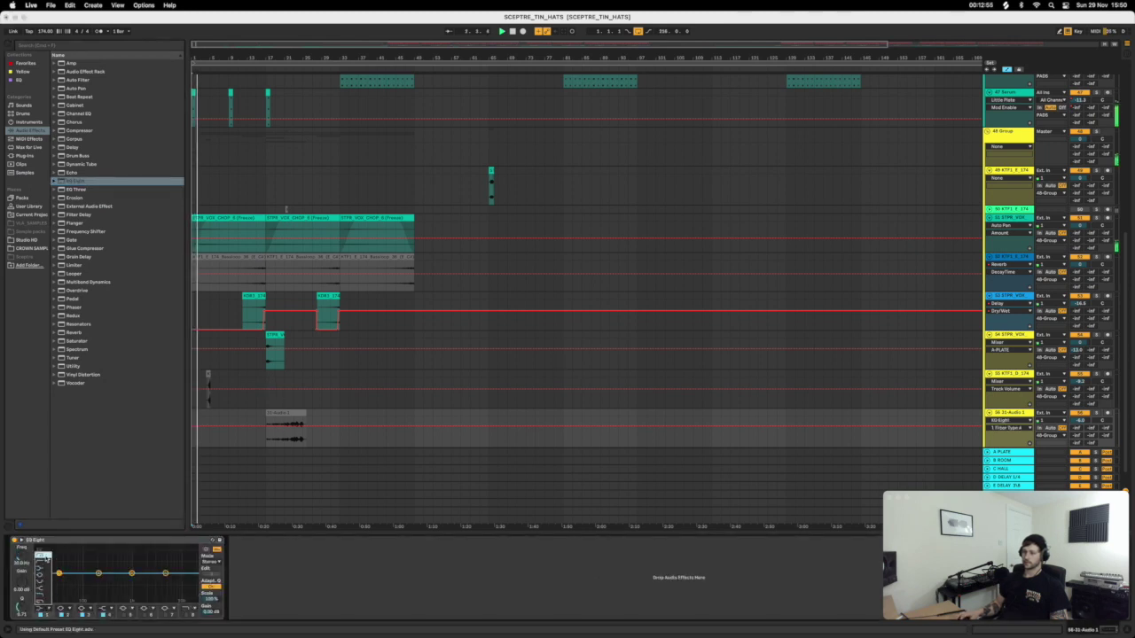
{"action": "left_click", "coordinate": [42, 559]}
{"action": "left_click_drag", "start_coordinate": [58, 573], "coordinate": [106, 585]}
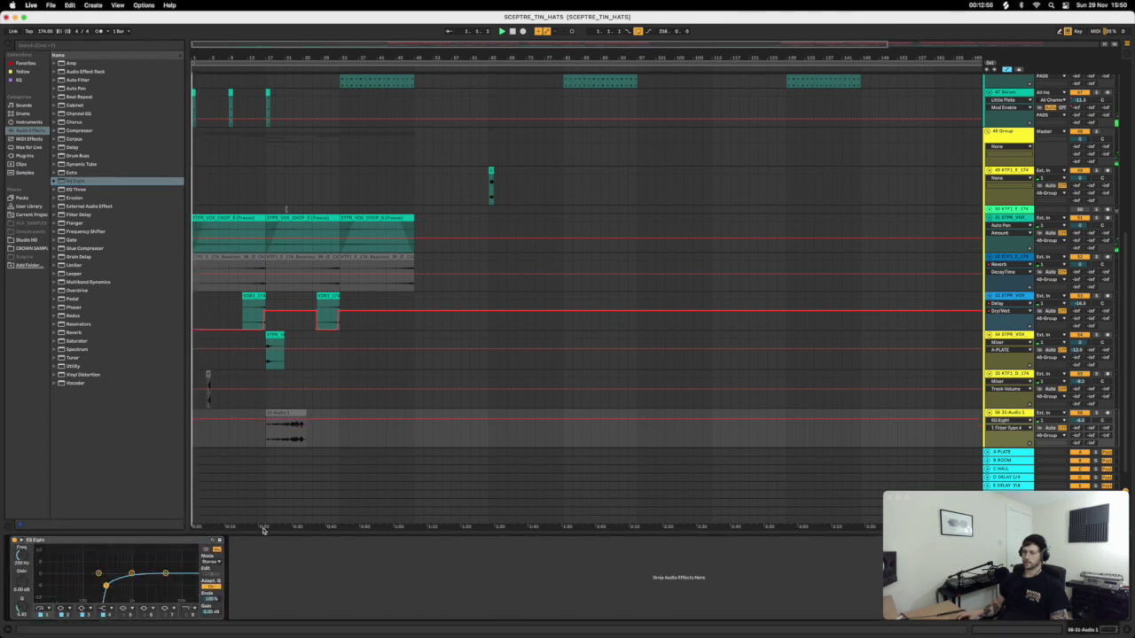
{"action": "left_click", "coordinate": [261, 438]}
{"action": "key", "text": "space"}
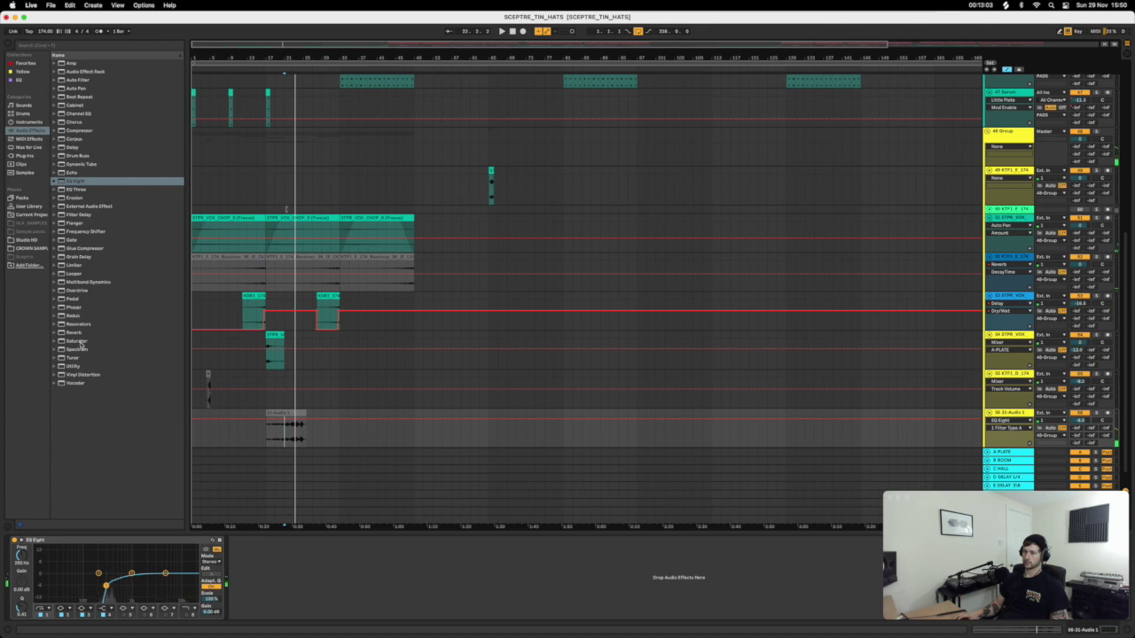
Add a Reverb after the EQ Eight on the 31-Audio 1 track.
{"action": "left_click_drag", "start_coordinate": [78, 337], "coordinate": [298, 548]}
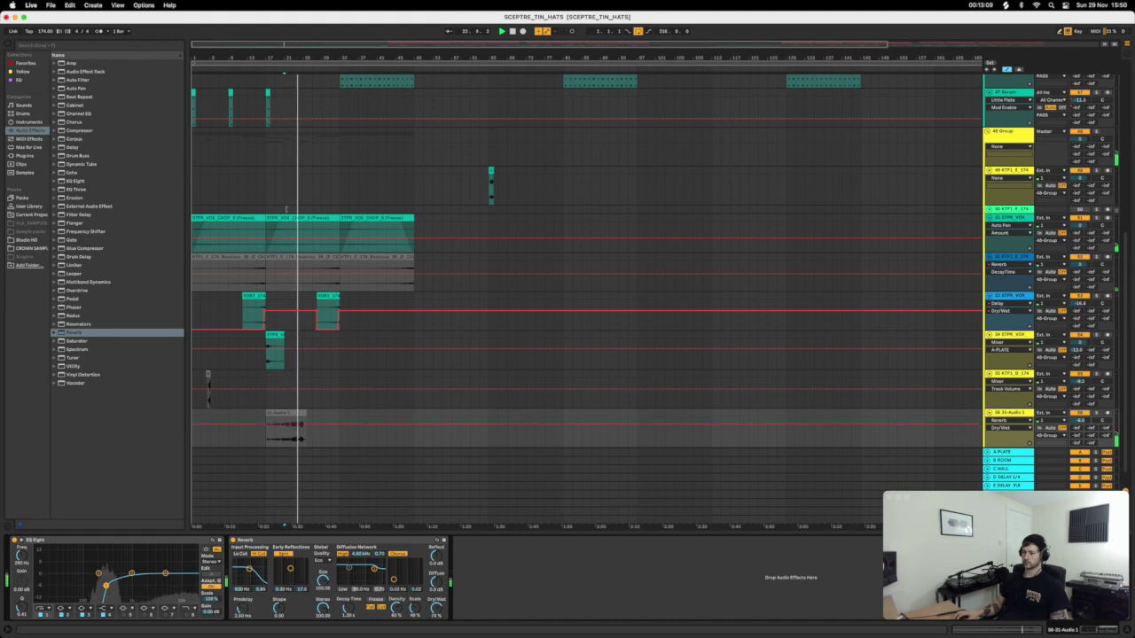
{"action": "left_click_drag", "start_coordinate": [299, 60], "coordinate": [339, 434]}
{"action": "left_click_drag", "start_coordinate": [263, 438], "coordinate": [343, 429]}
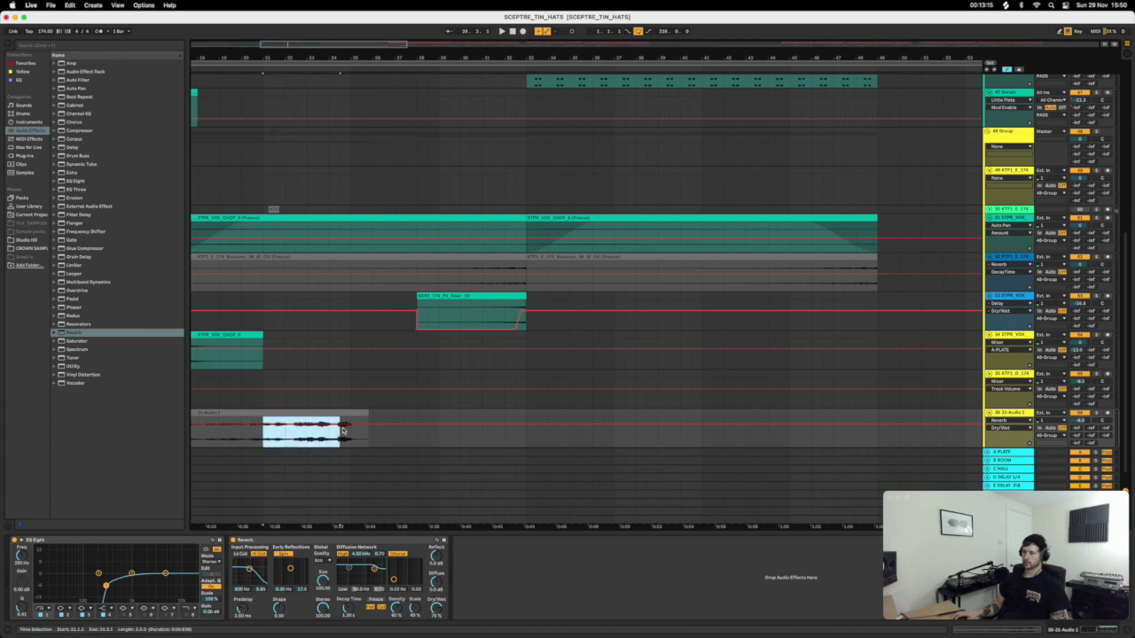
{"action": "key", "text": "Right"}
{"action": "key", "text": "Right"}
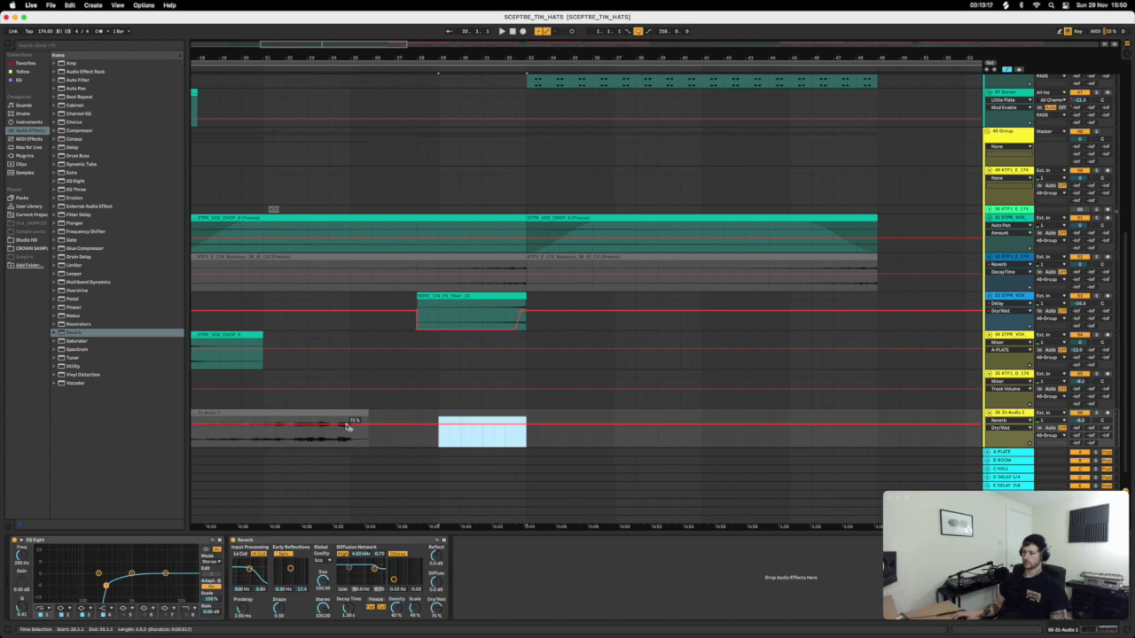
{"action": "key", "text": "z"}
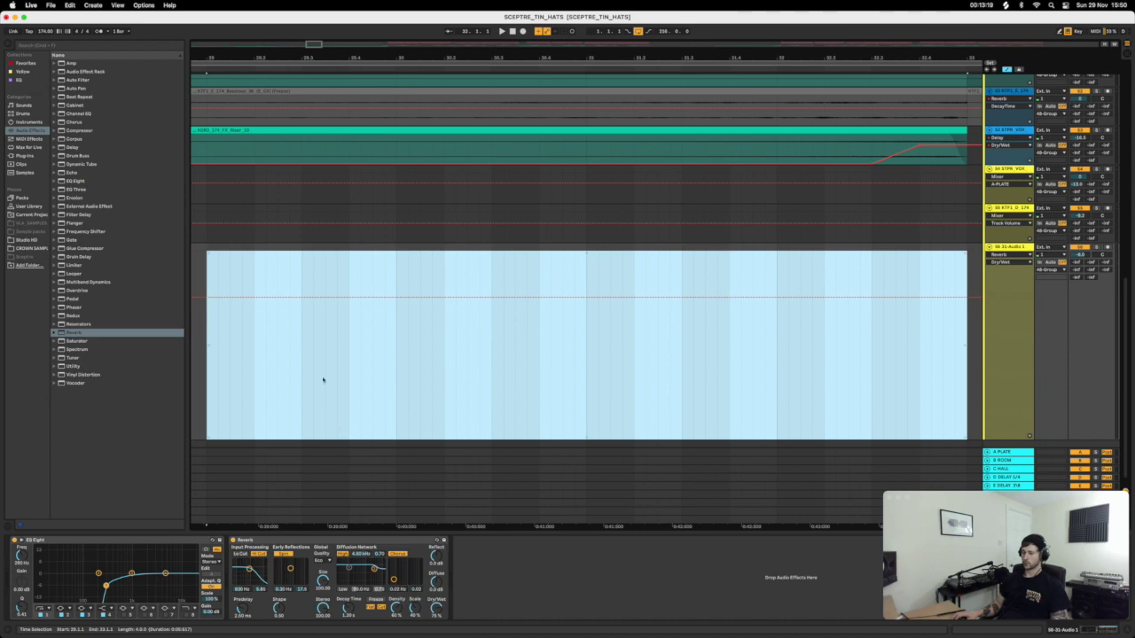
{"action": "key", "text": "x"}
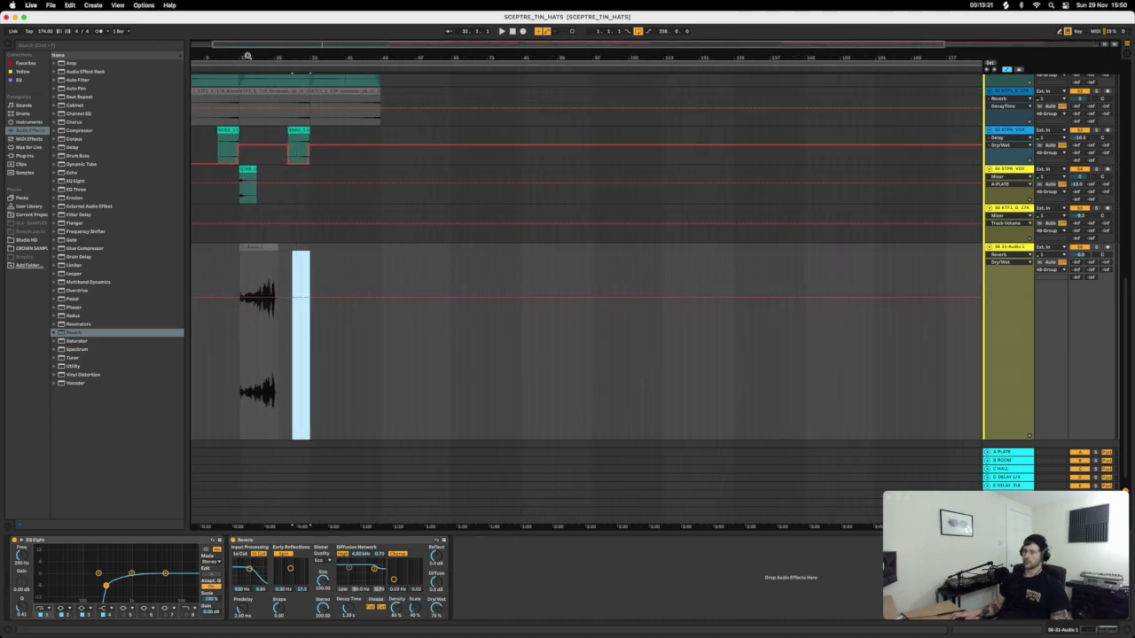
Hide the automation lanes and duplicate bars 21 to 25 of the 31-Audio 1 clip twice so it runs to bar 33.
{"action": "key", "text": "plus"}
{"action": "key", "text": "plus"}
{"action": "scroll", "coordinate": [383, 221], "scroll_direction": "left", "scroll_amount": 3}
{"action": "key", "text": "a"}
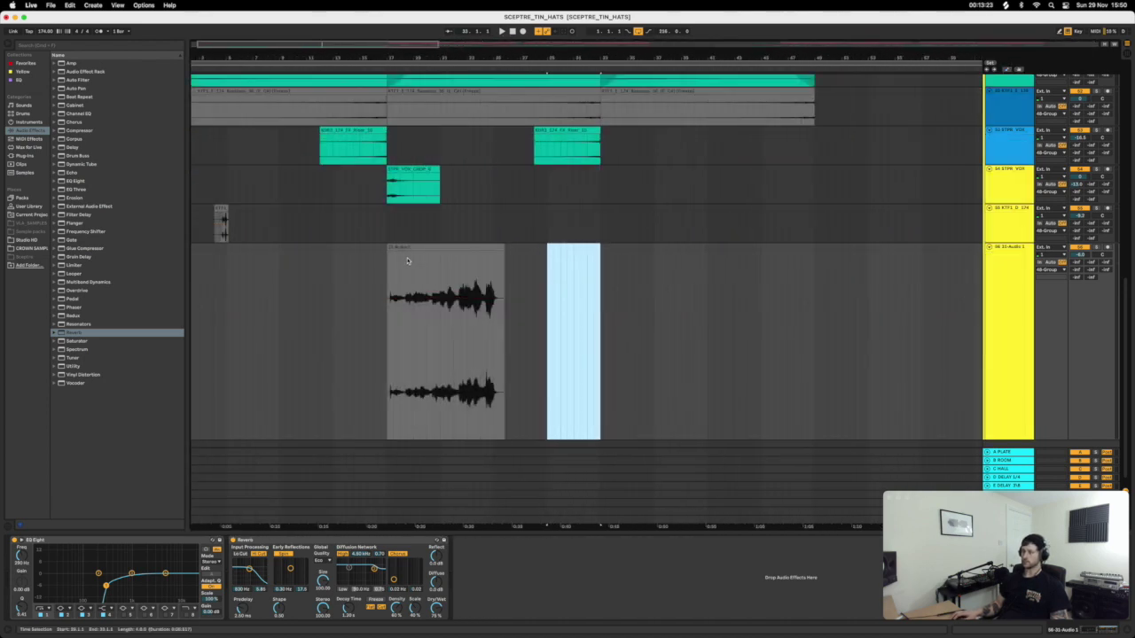
{"action": "left_click_drag", "start_coordinate": [449, 328], "coordinate": [492, 334]}
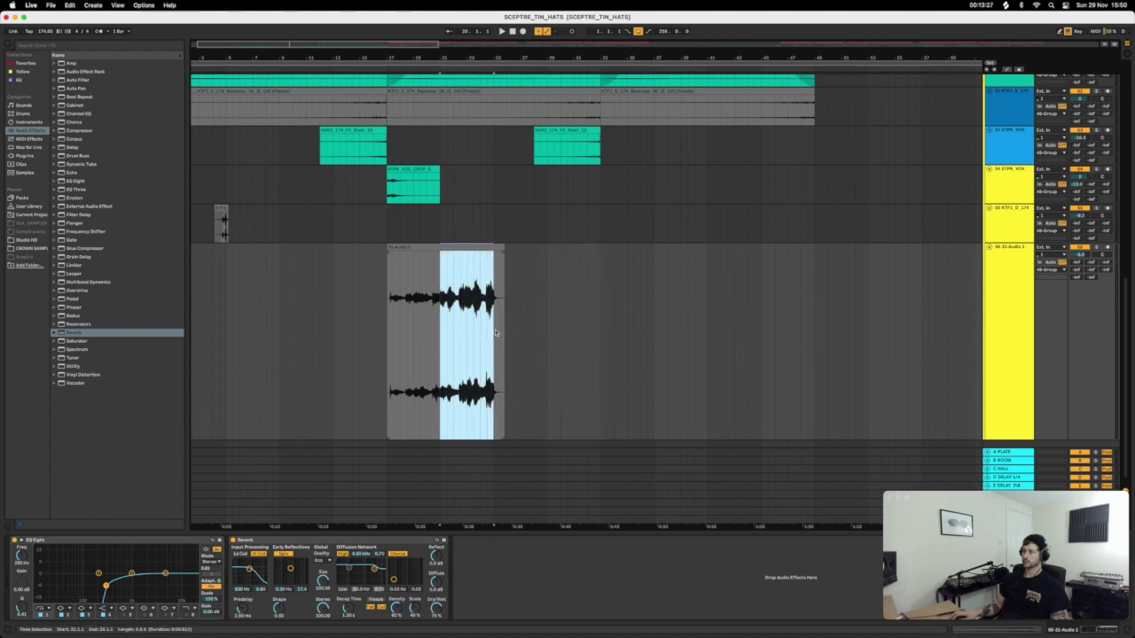
{"action": "key", "text": "super+d"}
{"action": "key", "text": "super+d"}
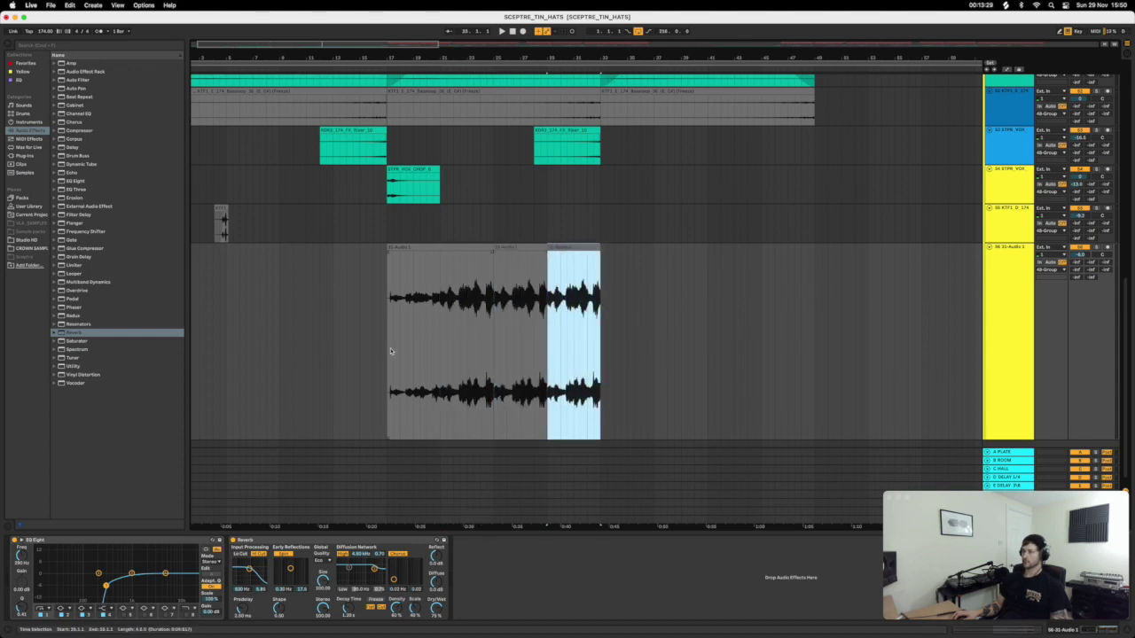
Play the extended 31-Audio 1 section from bar 17 while setting its Reverb to High quality with about 48% Dry/Wet and fine-tuning the track volume.
{"action": "left_click", "coordinate": [390, 351]}
{"action": "key", "text": "space"}
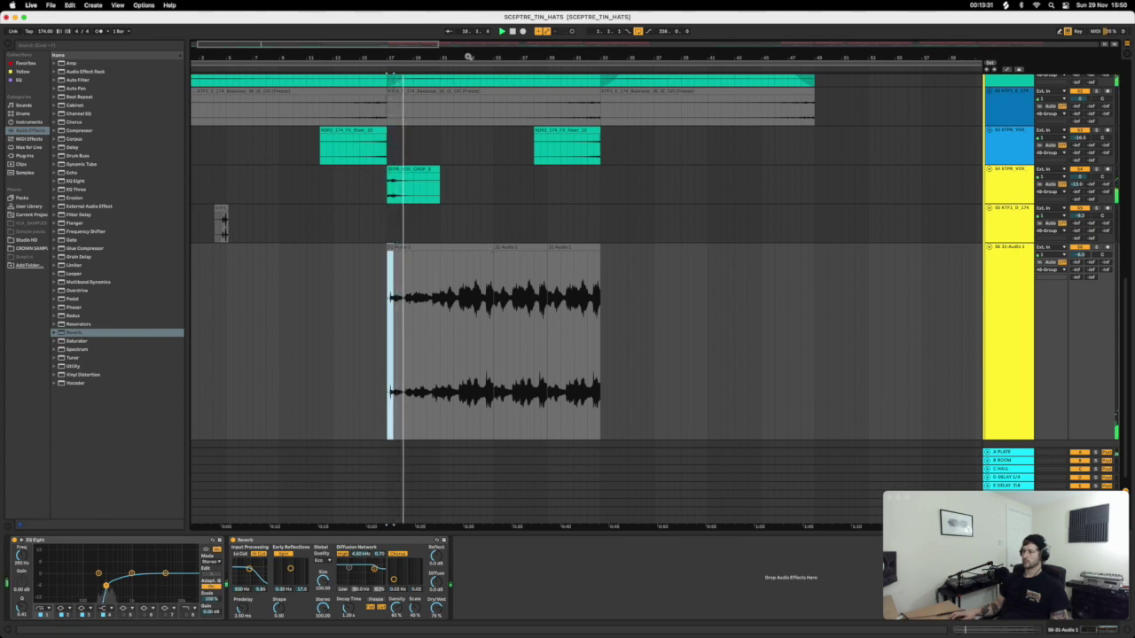
{"action": "left_click_drag", "start_coordinate": [469, 57], "coordinate": [459, 39]}
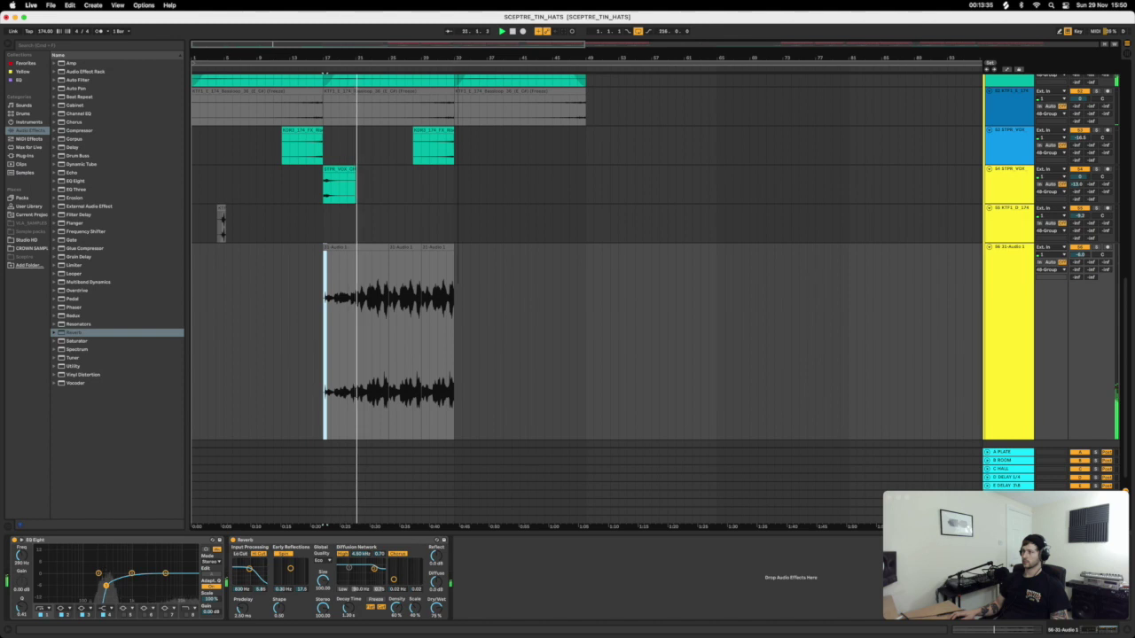
{"action": "key", "text": "minus"}
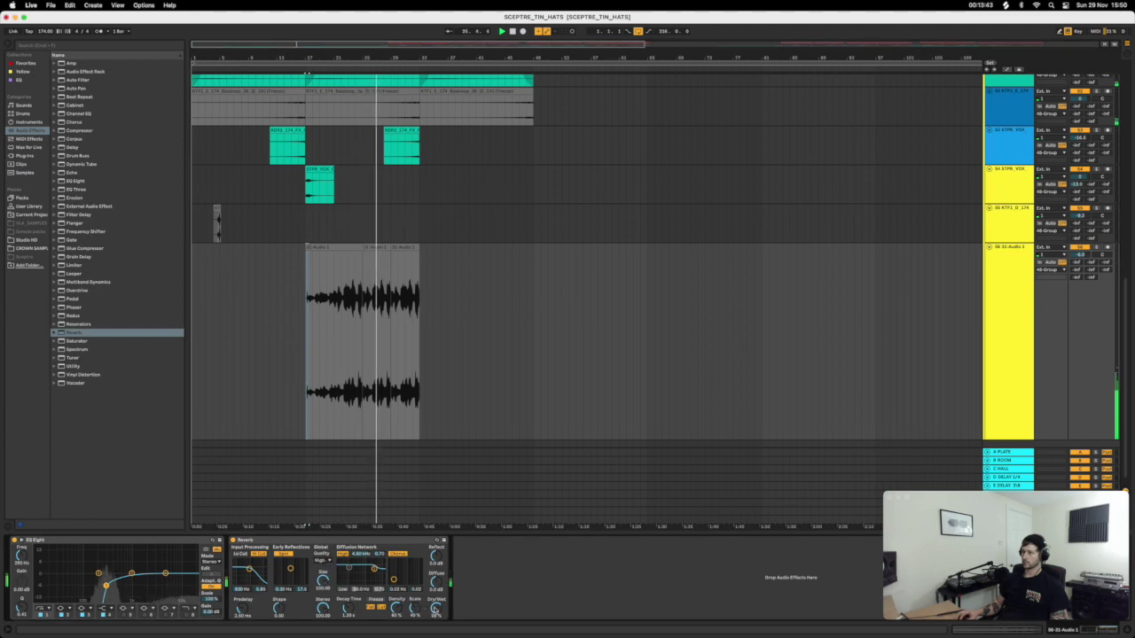
{"action": "left_click_drag", "start_coordinate": [1080, 257], "coordinate": [1080, 246]}
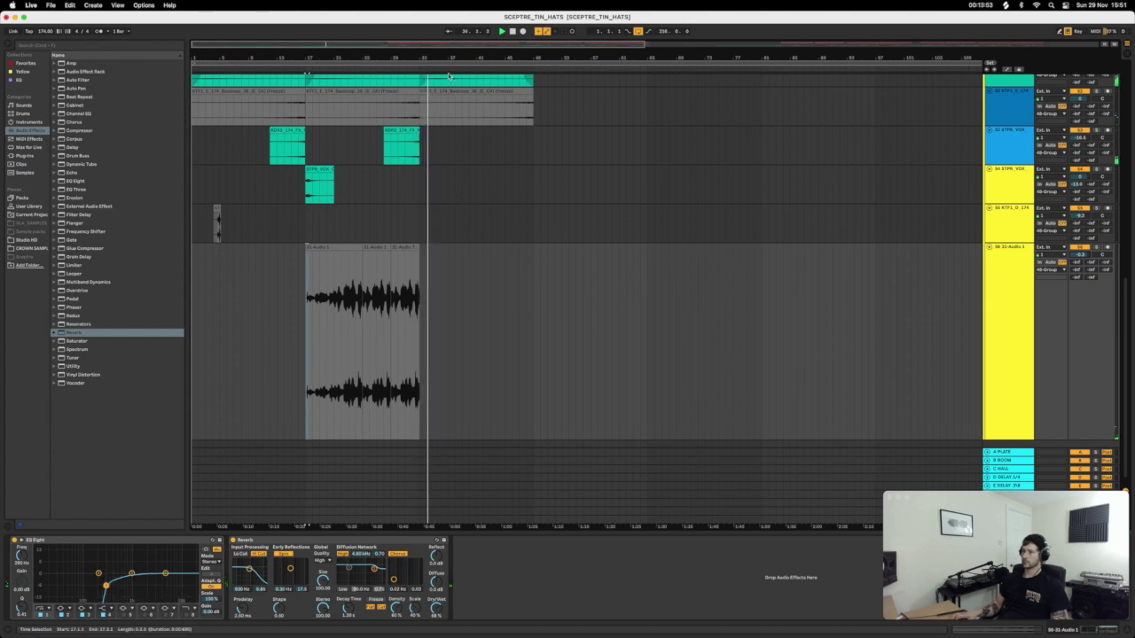
{"action": "scroll", "coordinate": [286, 76], "scroll_direction": "down", "scroll_amount": 2}
{"action": "key", "text": "space"}
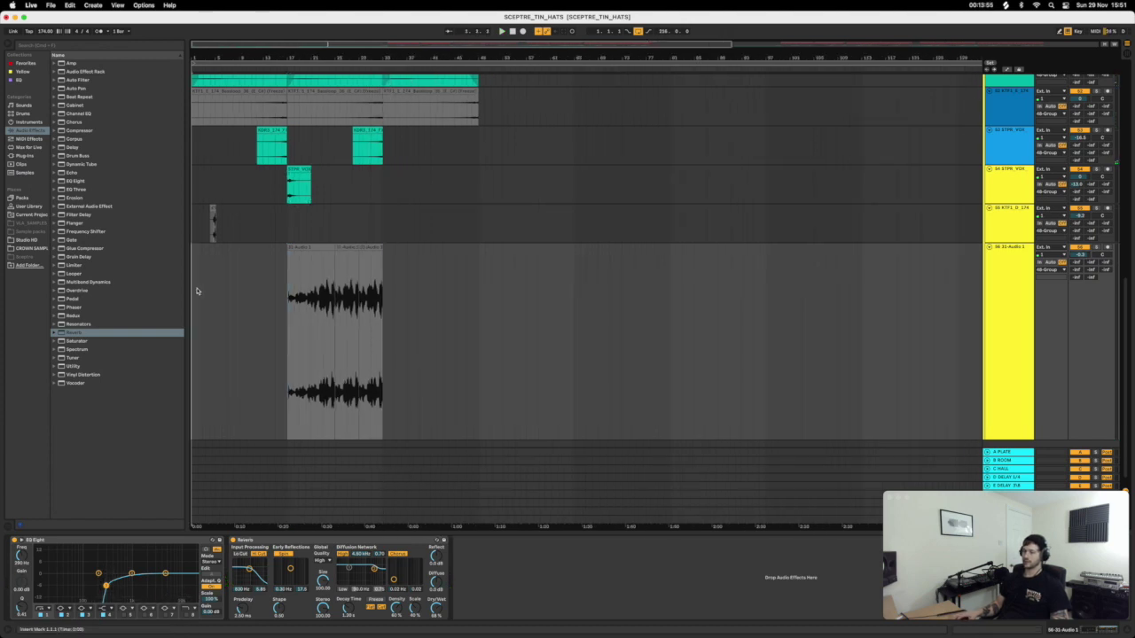
Duplicate bars 1 to 9 of the short bass track so its hit repeats in bars 9 to 17.
{"action": "left_click_drag", "start_coordinate": [246, 50], "coordinate": [266, 157]}
{"action": "scroll", "coordinate": [266, 177], "scroll_direction": "up", "scroll_amount": 10}
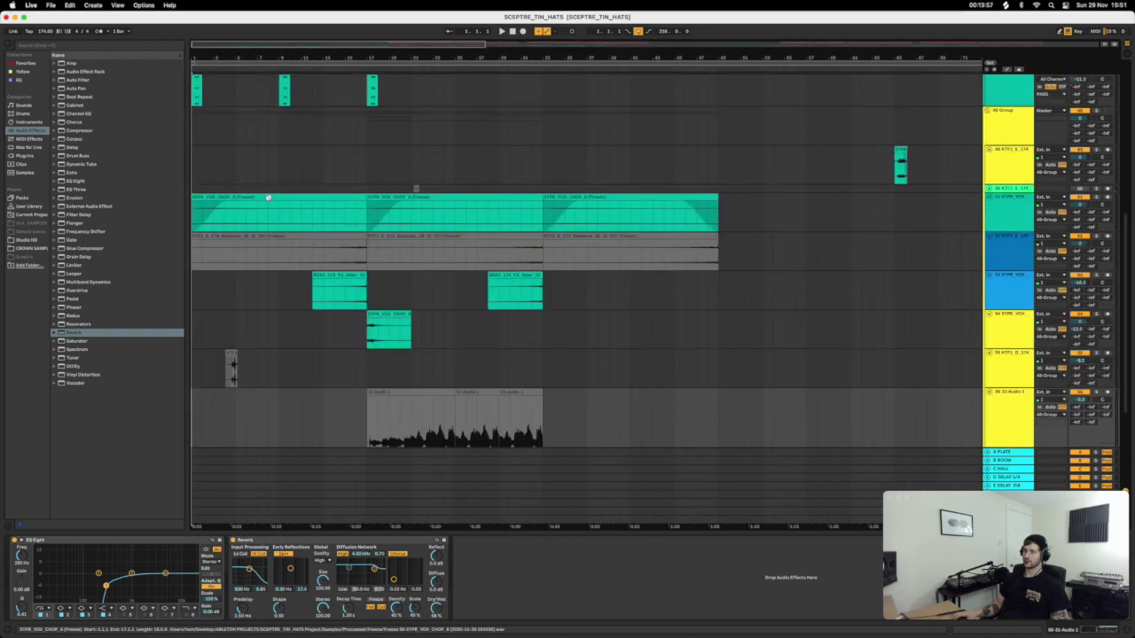
{"action": "scroll", "coordinate": [259, 189], "scroll_direction": "up", "scroll_amount": 2}
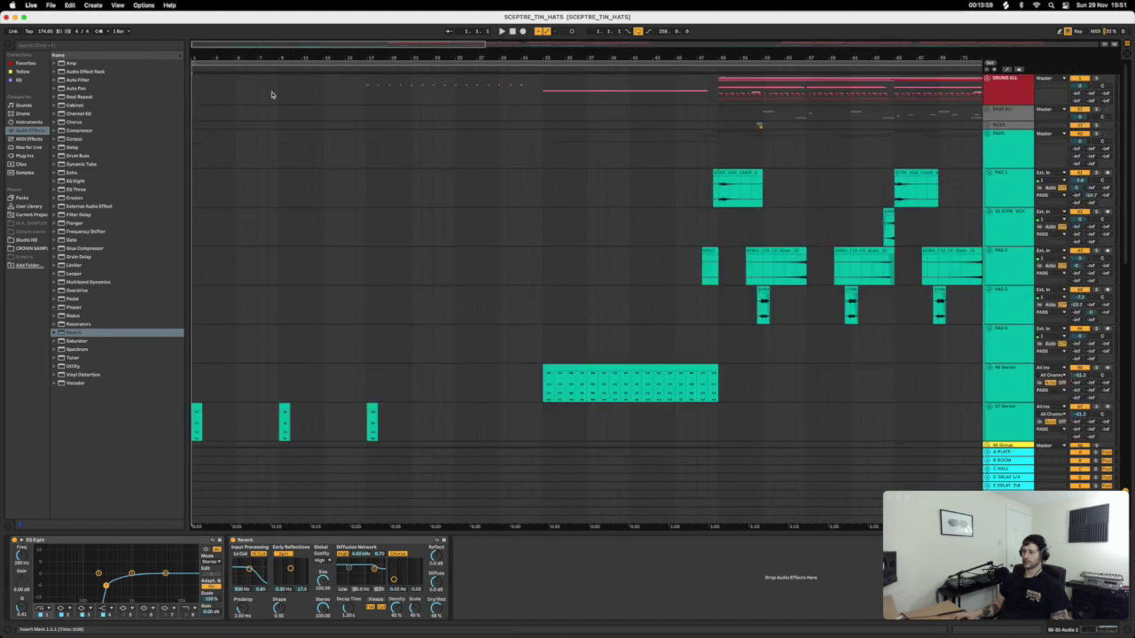
{"action": "scroll", "coordinate": [301, 230], "scroll_direction": "down", "scroll_amount": 10}
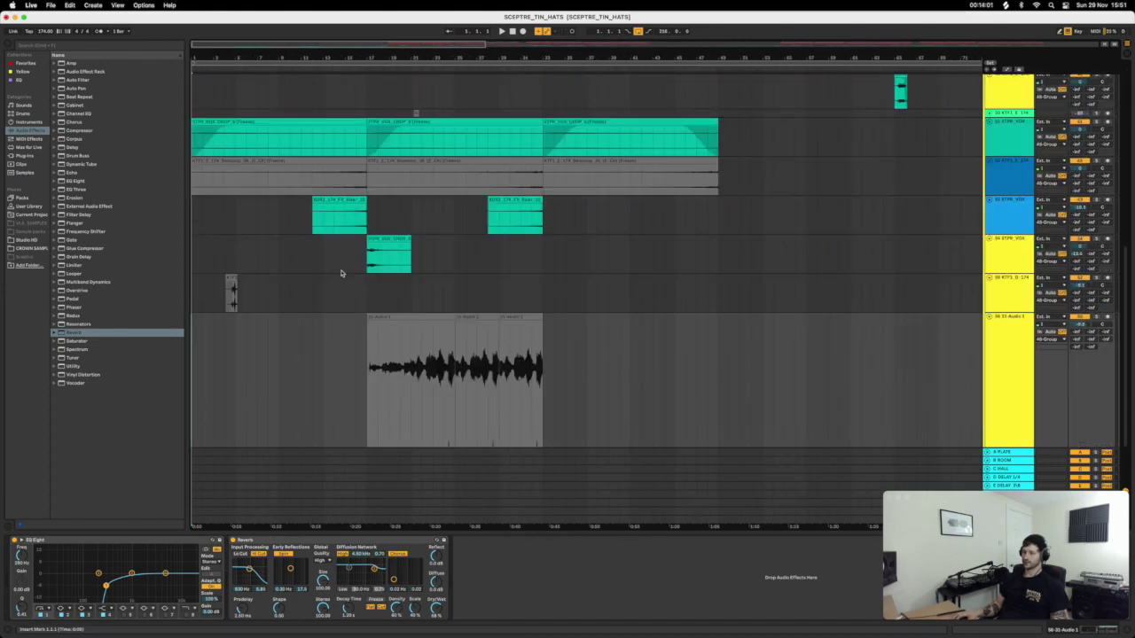
{"action": "left_click_drag", "start_coordinate": [277, 293], "coordinate": [174, 289]}
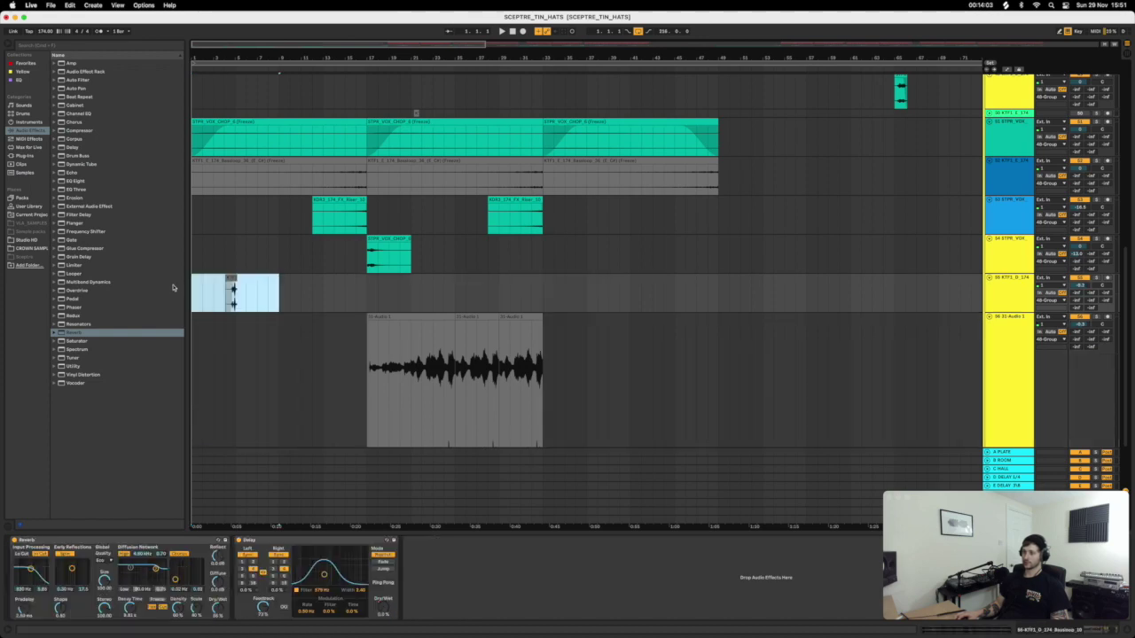
{"action": "key", "text": "super+d"}
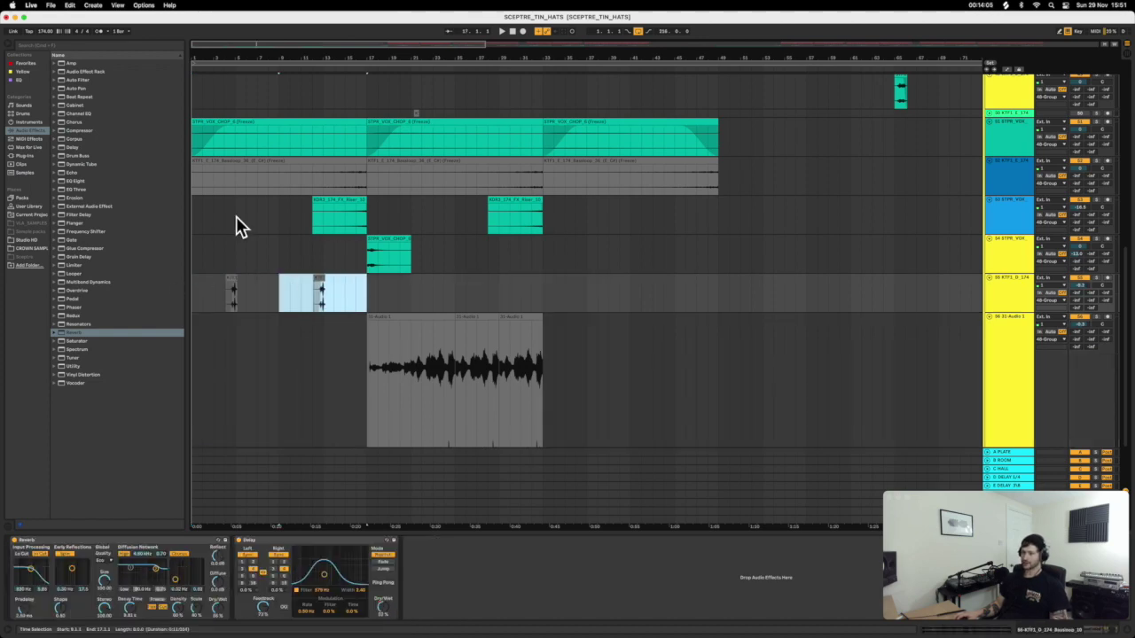
Solo the DRUMS ALL group.
{"action": "scroll", "coordinate": [233, 261], "scroll_direction": "up", "scroll_amount": 10}
{"action": "scroll", "coordinate": [230, 263], "scroll_direction": "down", "scroll_amount": 10}
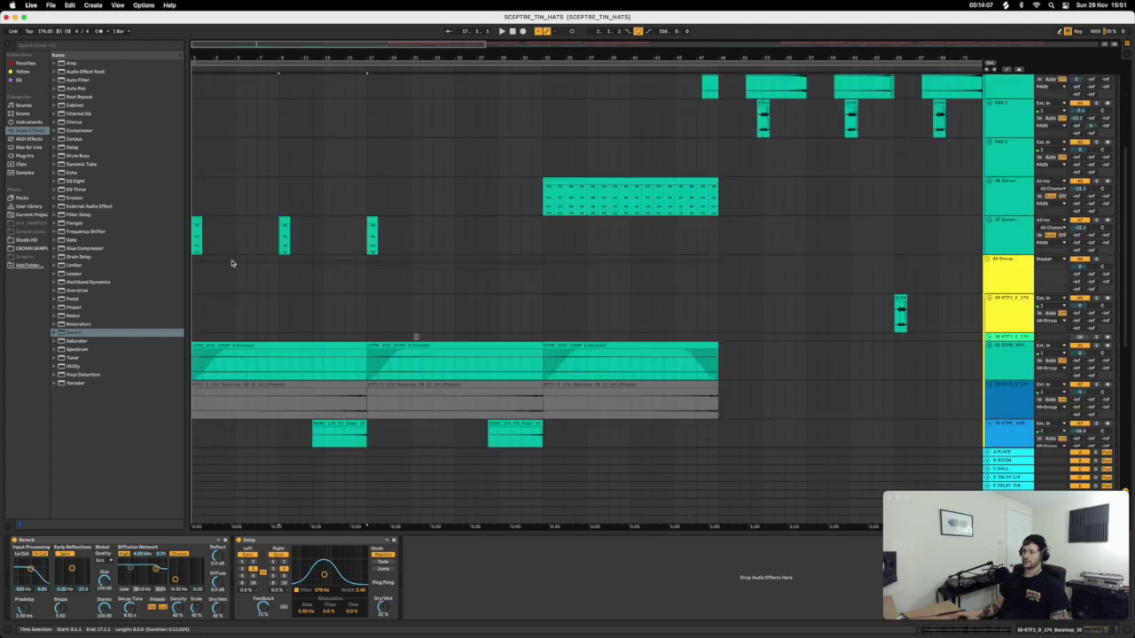
{"action": "scroll", "coordinate": [231, 263], "scroll_direction": "up", "scroll_amount": 6}
{"action": "scroll", "coordinate": [460, 262], "scroll_direction": "up", "scroll_amount": 4}
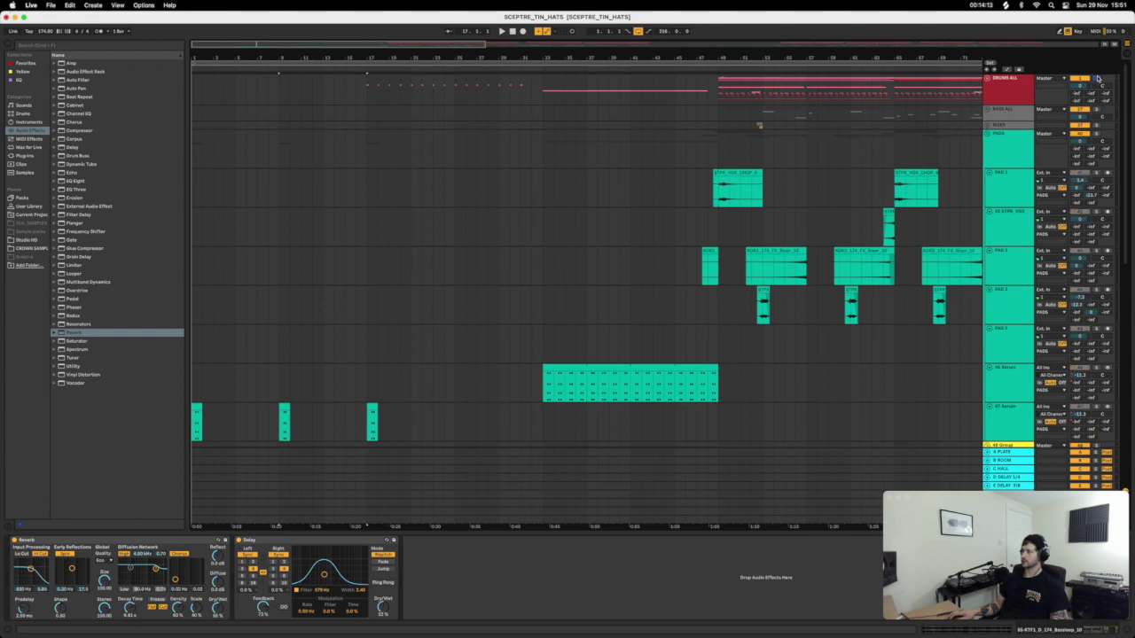
Set the start point at bar 49, reduce the 31-Audio 1 track's height and insert a new audio track below it.
{"action": "scroll", "coordinate": [851, 315], "scroll_direction": "down", "scroll_amount": 10}
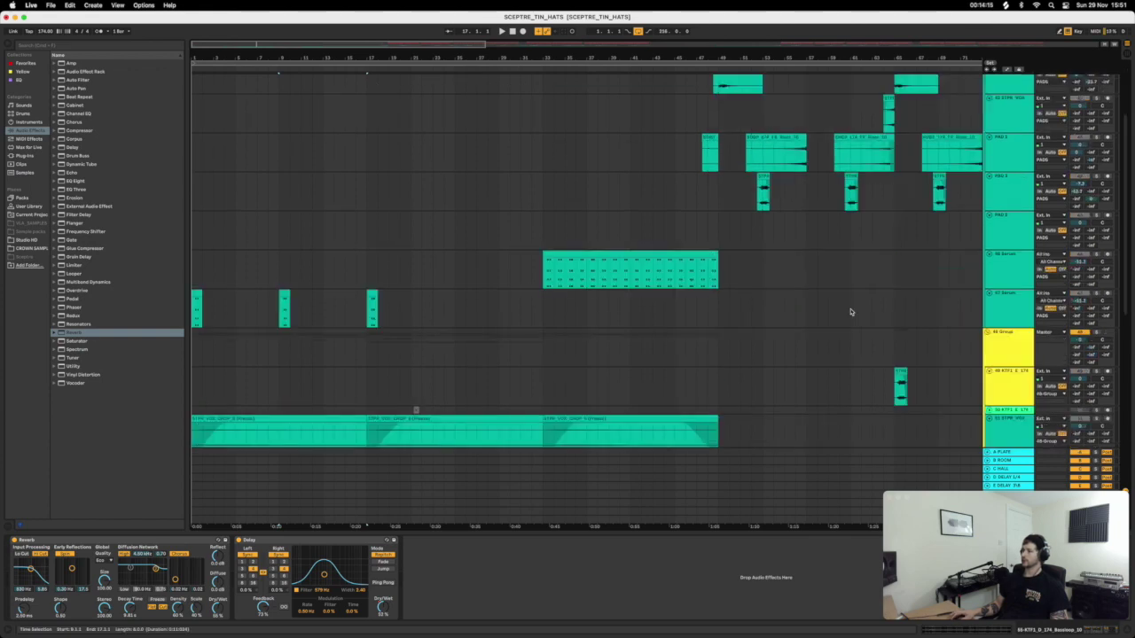
{"action": "left_click", "coordinate": [717, 354]}
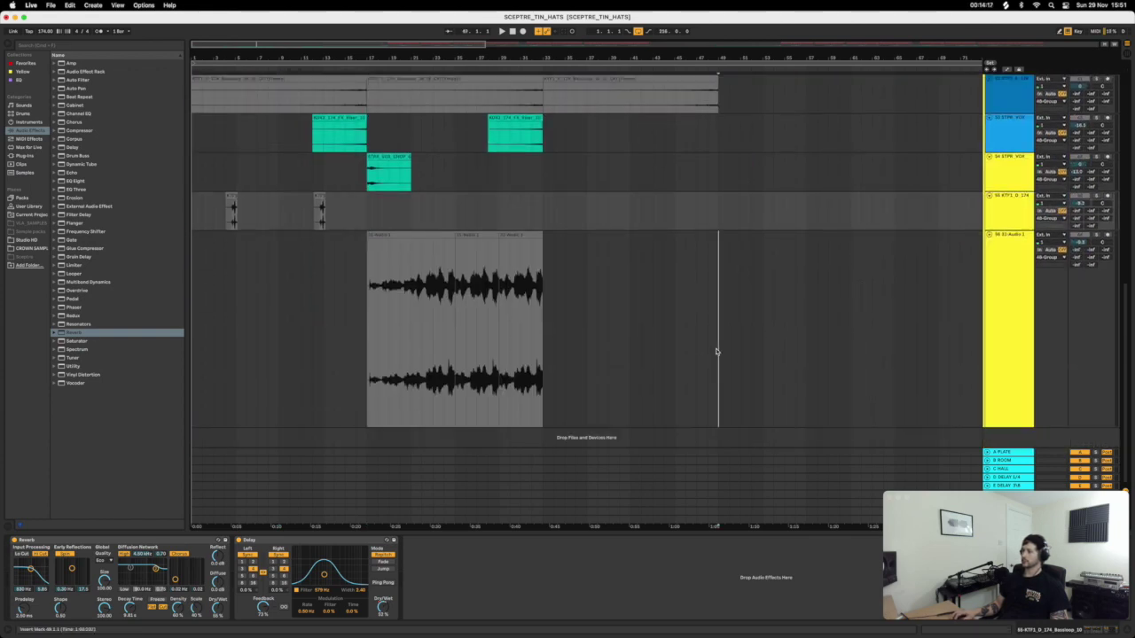
{"action": "right_click", "coordinate": [718, 353]}
{"action": "left_click", "coordinate": [1008, 297]}
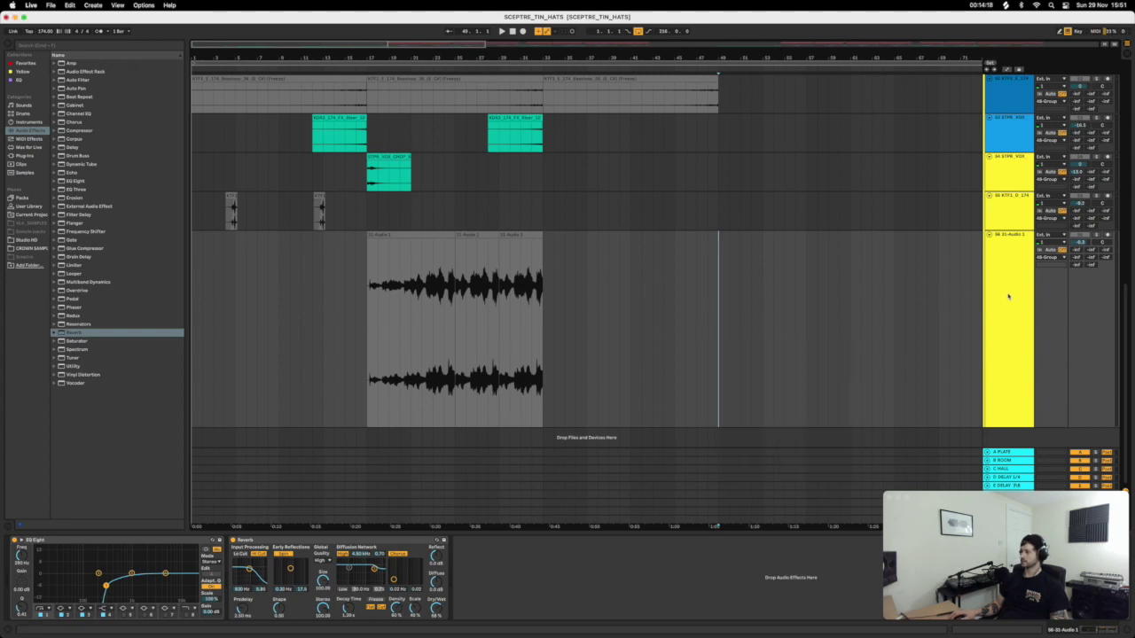
{"action": "left_click_drag", "start_coordinate": [1021, 427], "coordinate": [1011, 291]}
{"action": "right_click", "coordinate": [1004, 345]}
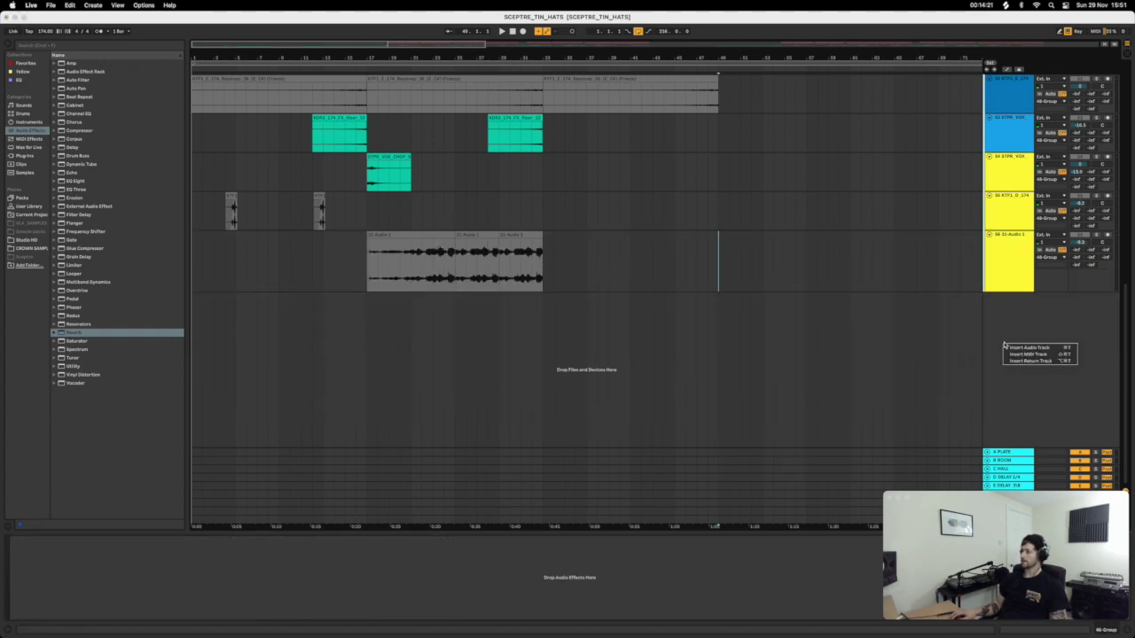
{"action": "left_click", "coordinate": [1029, 348]}
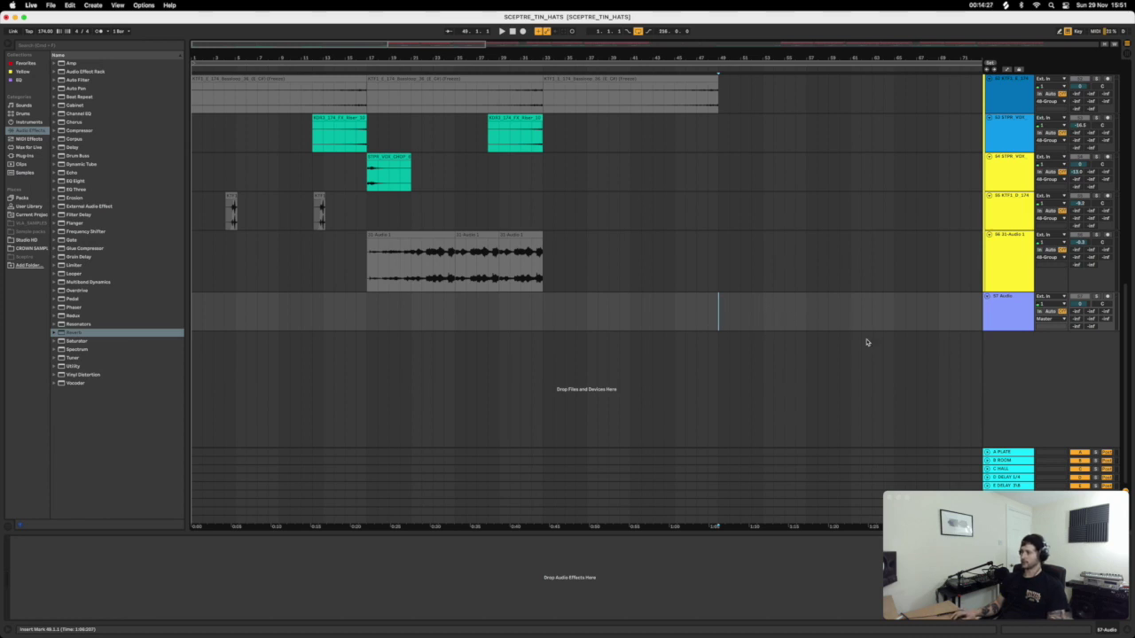
Set the 57-Audio track's input to Resampling, arm it and record about eight bars of the soloed drums from bar 49.
{"action": "left_click", "coordinate": [1022, 345]}
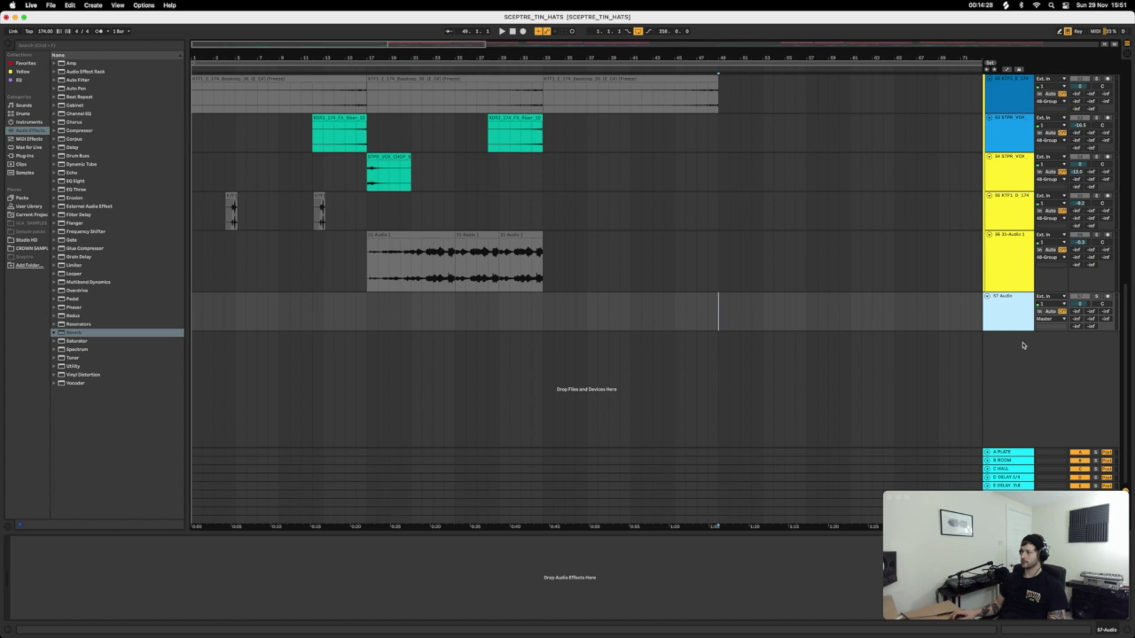
{"action": "left_click", "coordinate": [1055, 298]}
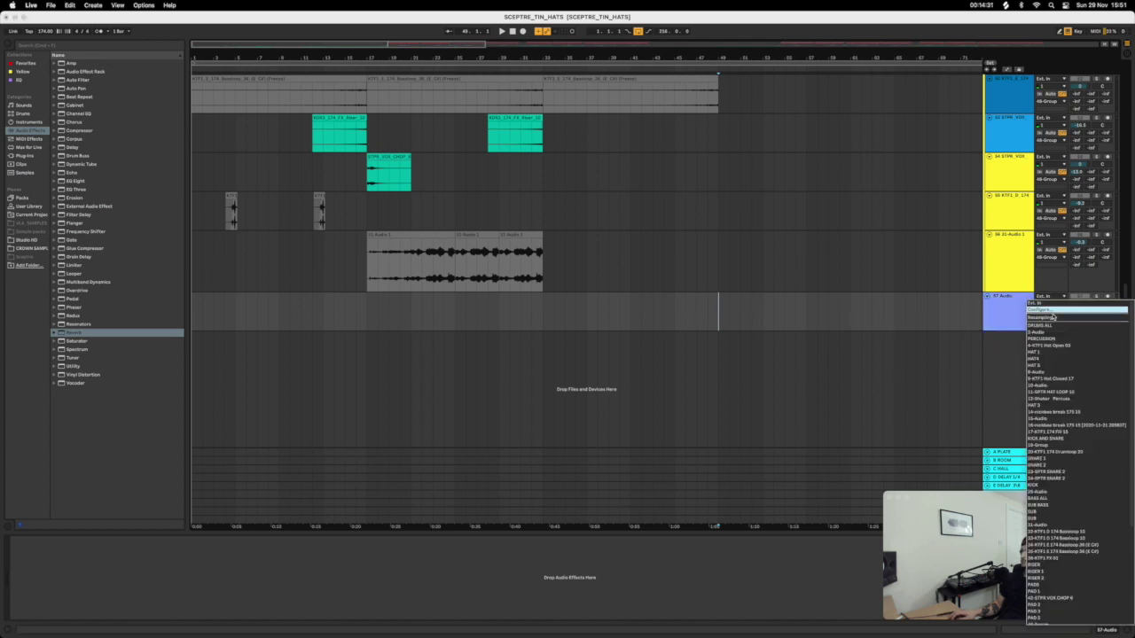
{"action": "left_click", "coordinate": [1099, 318]}
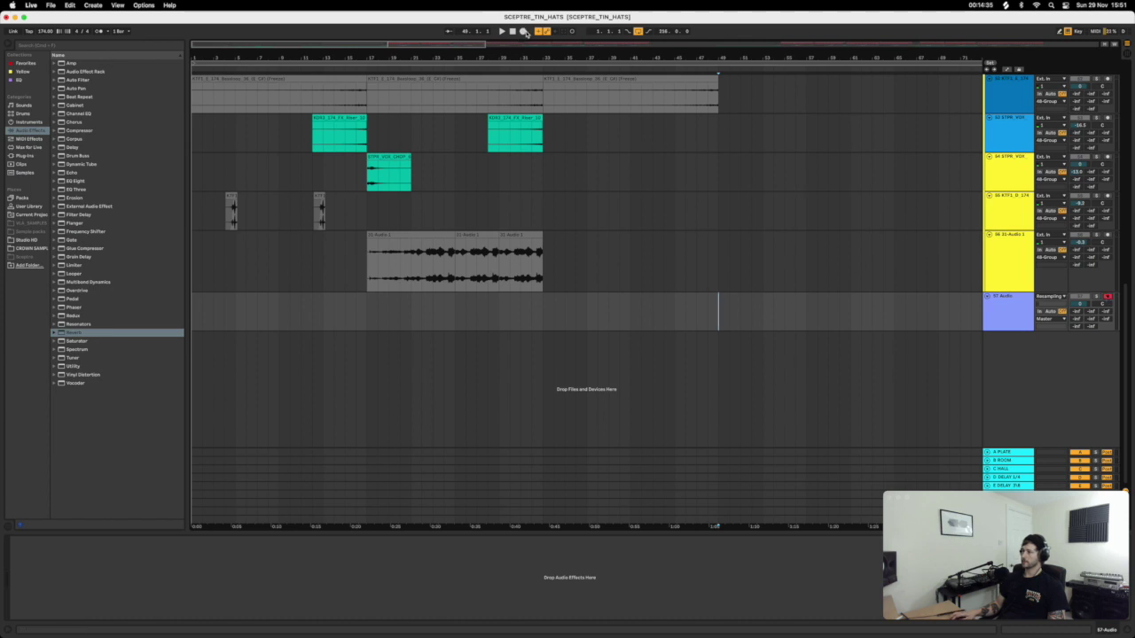
{"action": "key", "text": "space"}
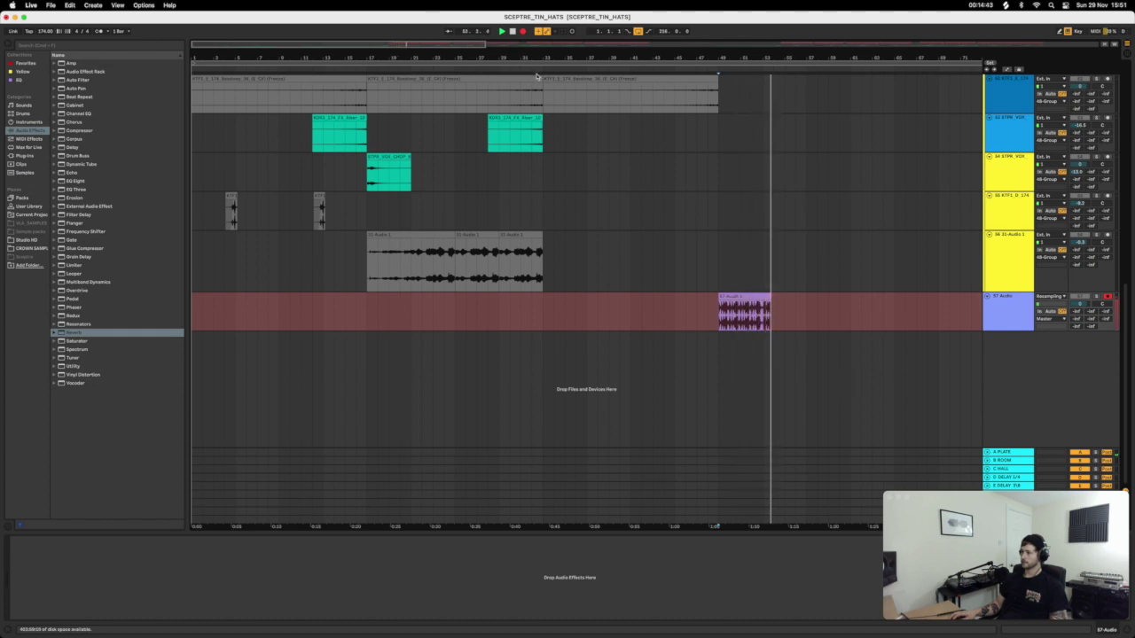
{"action": "left_click_drag", "start_coordinate": [769, 60], "coordinate": [769, 106]}
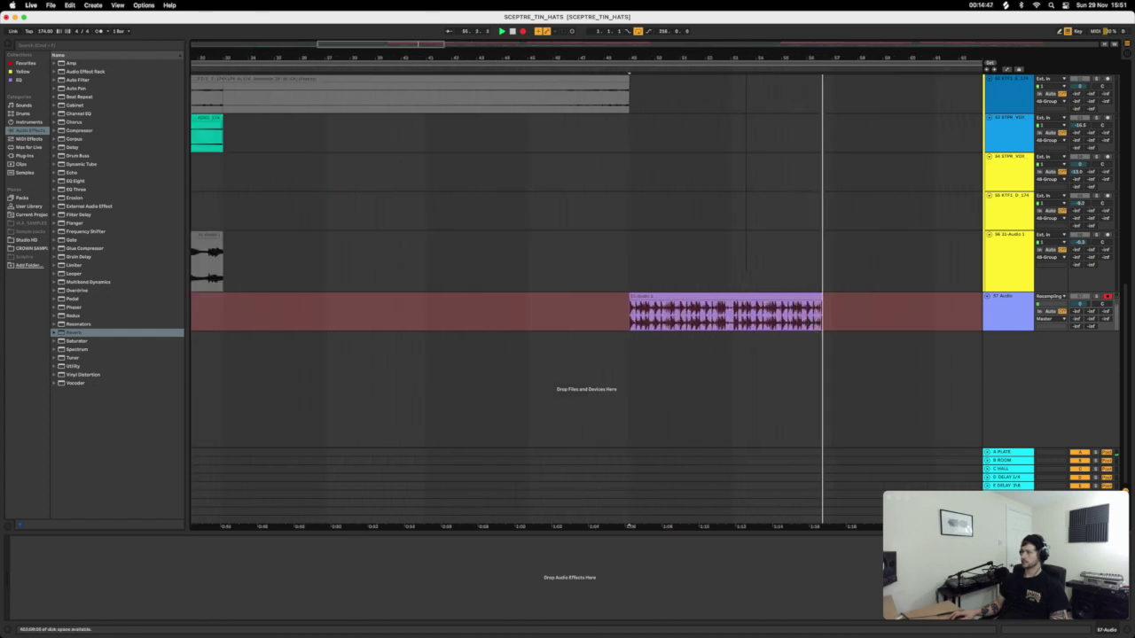
{"action": "key", "text": "space"}
{"action": "key", "text": "minus"}
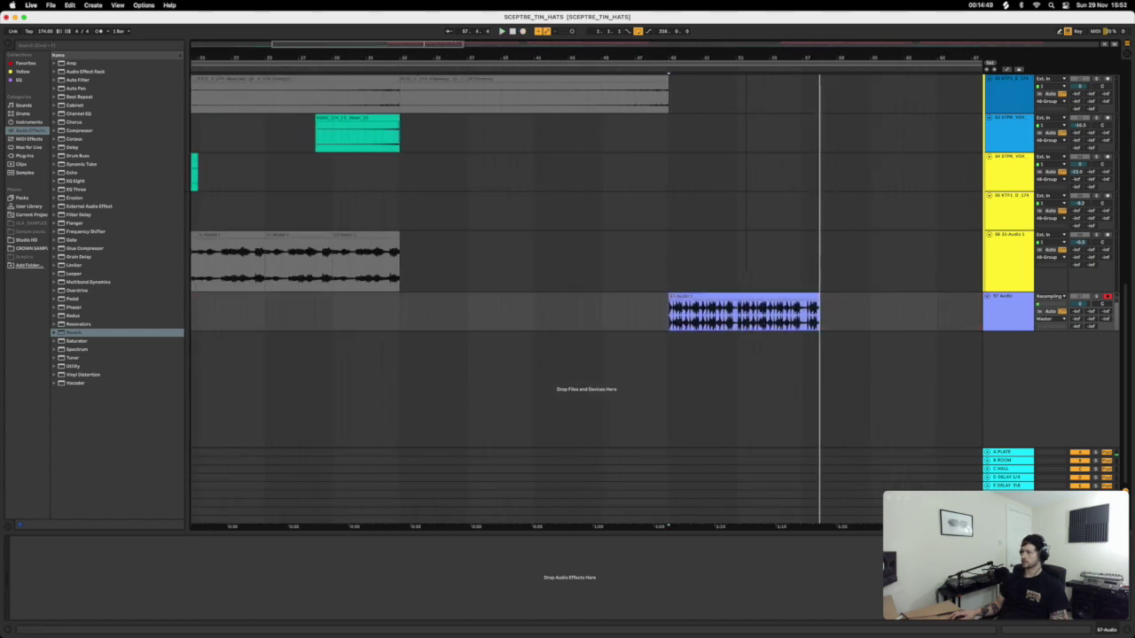
Move the resampled drum clip to the start of the arrangement so it begins at 2.2.3.
{"action": "left_click_drag", "start_coordinate": [716, 300], "coordinate": [255, 299]}
{"action": "scroll", "coordinate": [544, 280], "scroll_direction": "left", "scroll_amount": 15}
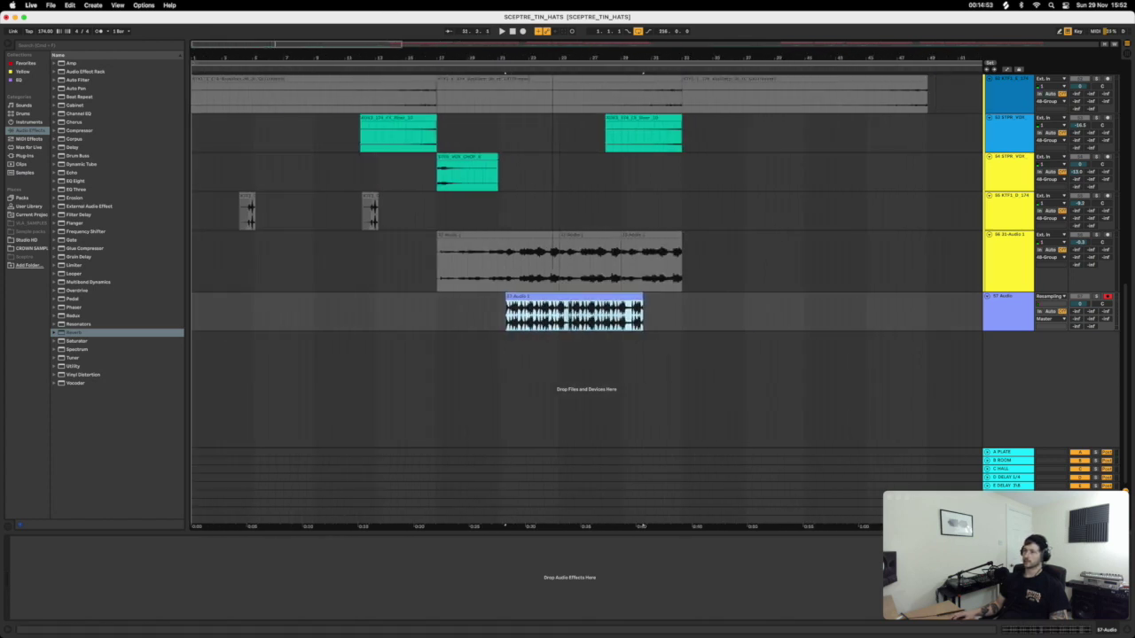
{"action": "left_click_drag", "start_coordinate": [515, 299], "coordinate": [221, 301]}
{"action": "left_click_drag", "start_coordinate": [200, 59], "coordinate": [198, 235]}
{"action": "left_click_drag", "start_coordinate": [193, 310], "coordinate": [290, 310]}
Solo the resampled drums at about -14 dB and move the one-beat hit at bar 3 to bar 1 on a new audio track.
{"action": "key", "text": "space"}
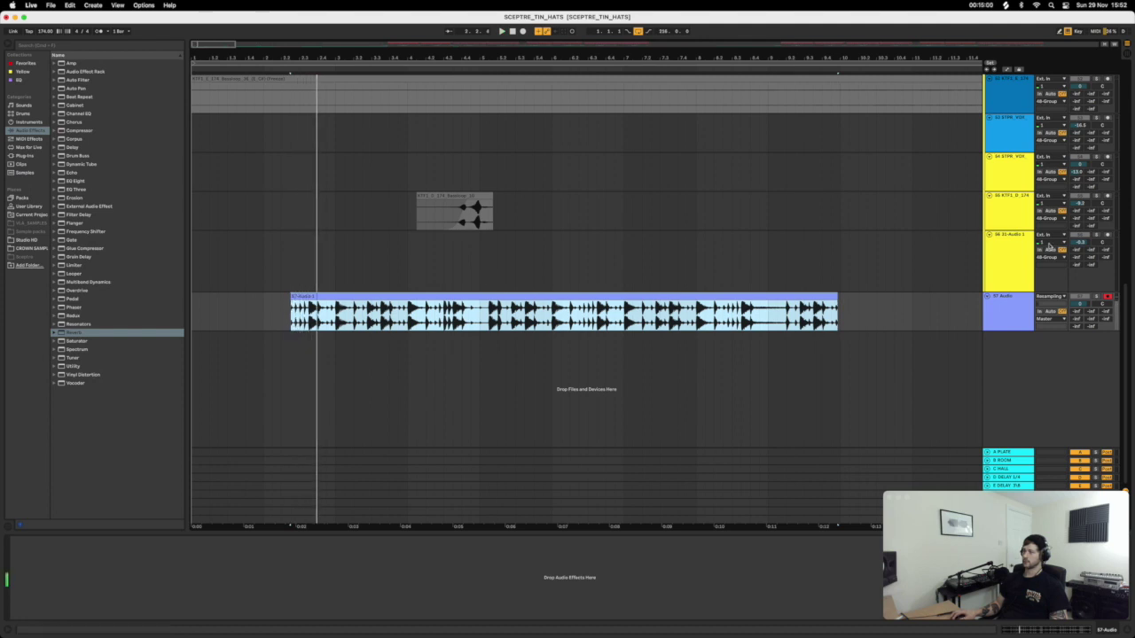
{"action": "left_click", "coordinate": [1096, 300]}
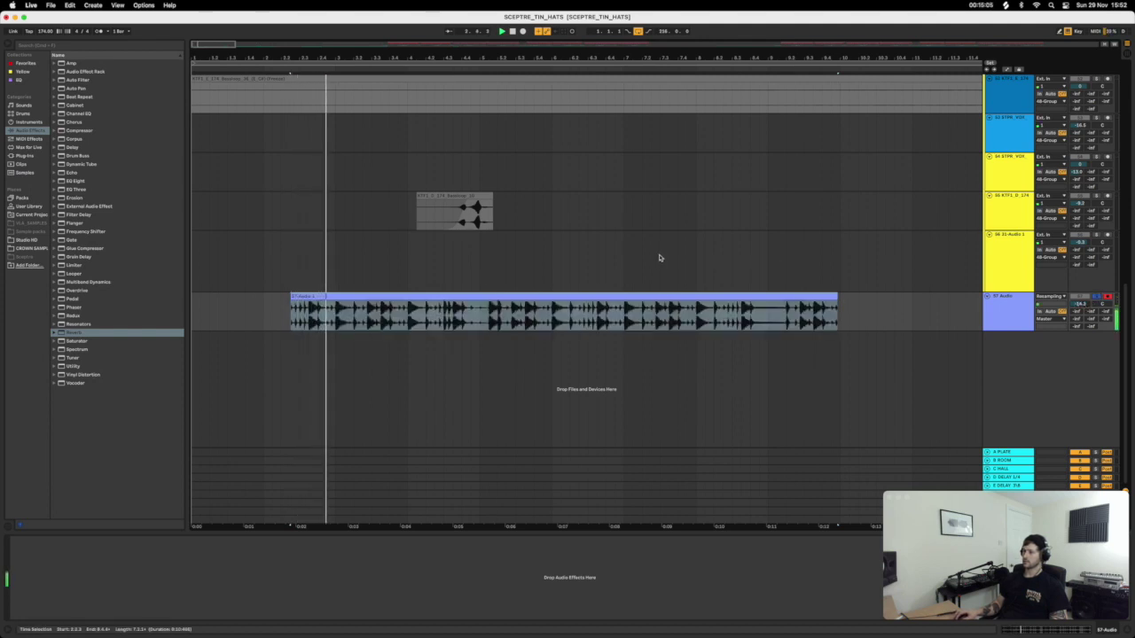
{"action": "left_click", "coordinate": [335, 315]}
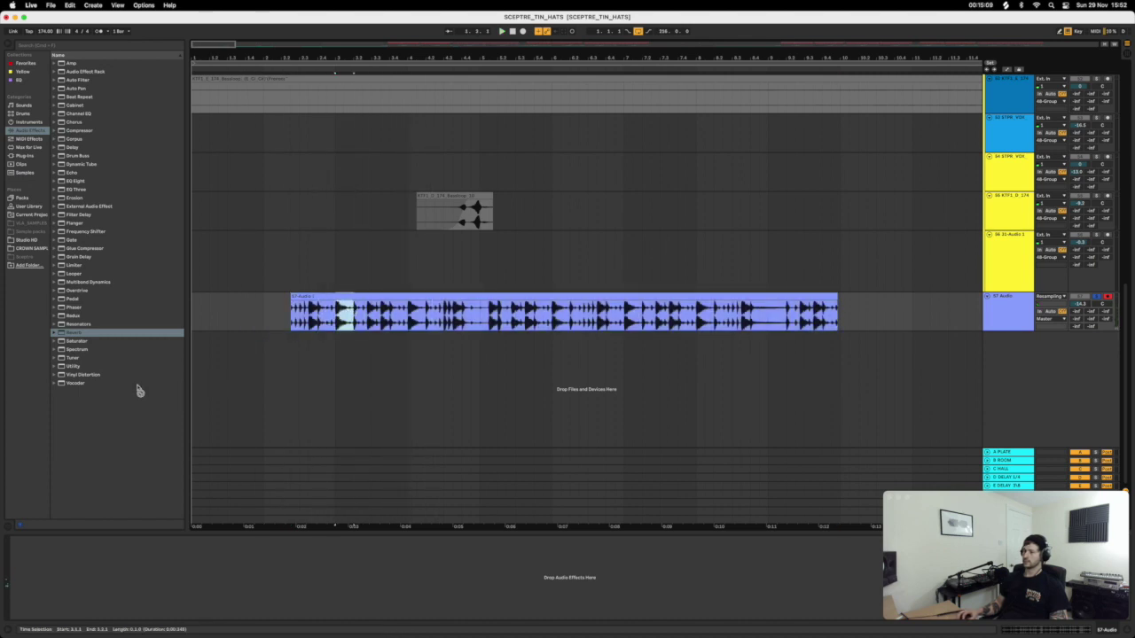
{"action": "left_click", "coordinate": [208, 352]}
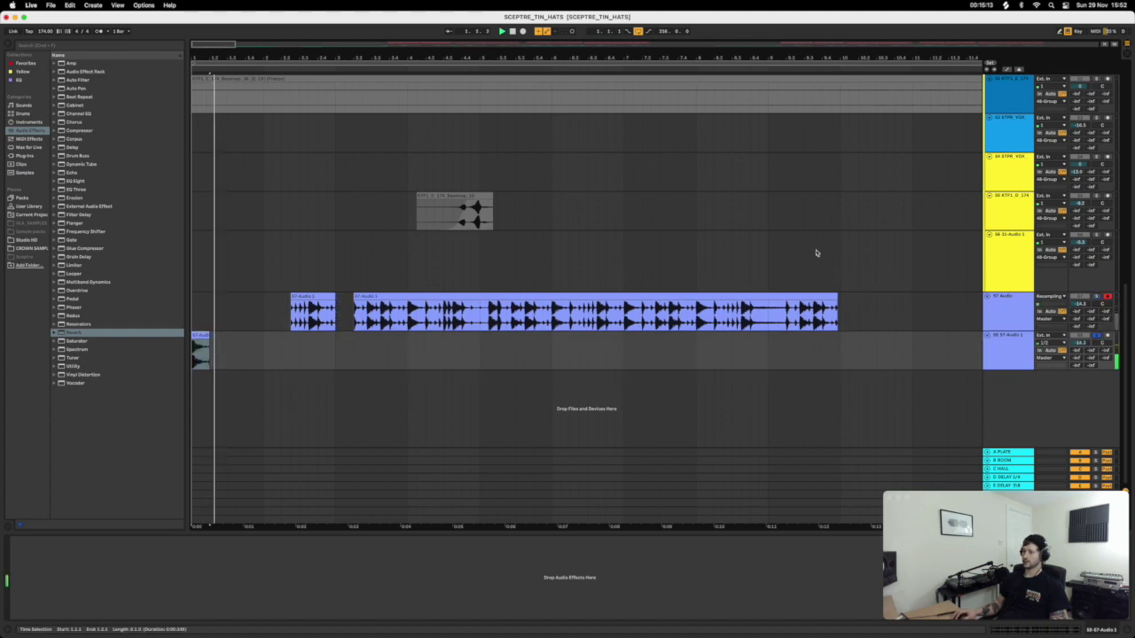
{"action": "key", "text": "space"}
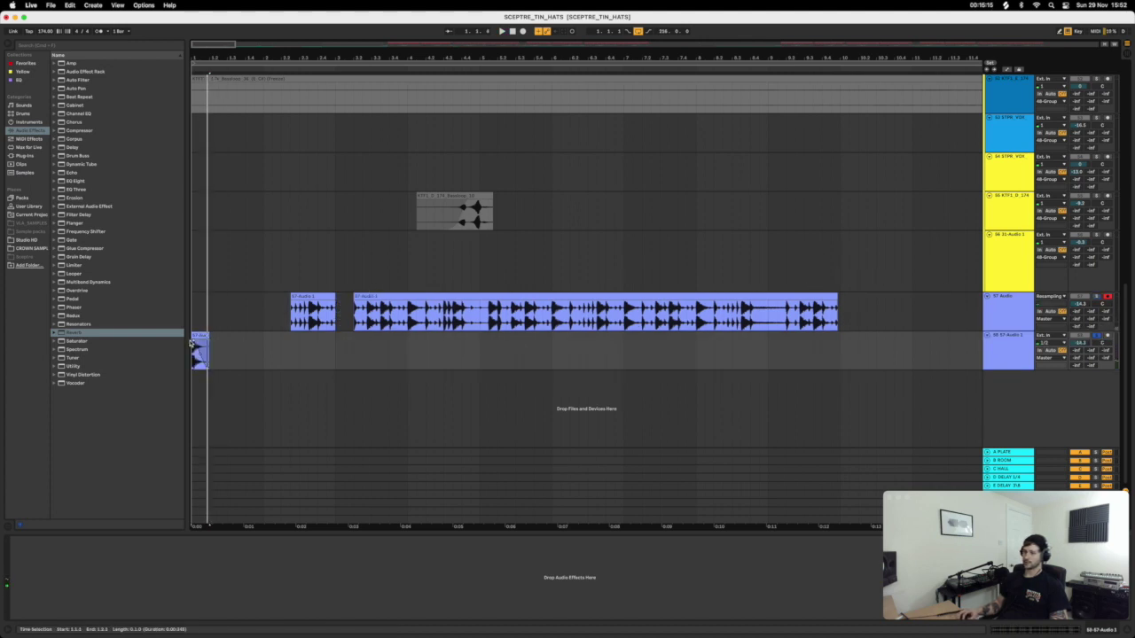
{"action": "key", "text": "space"}
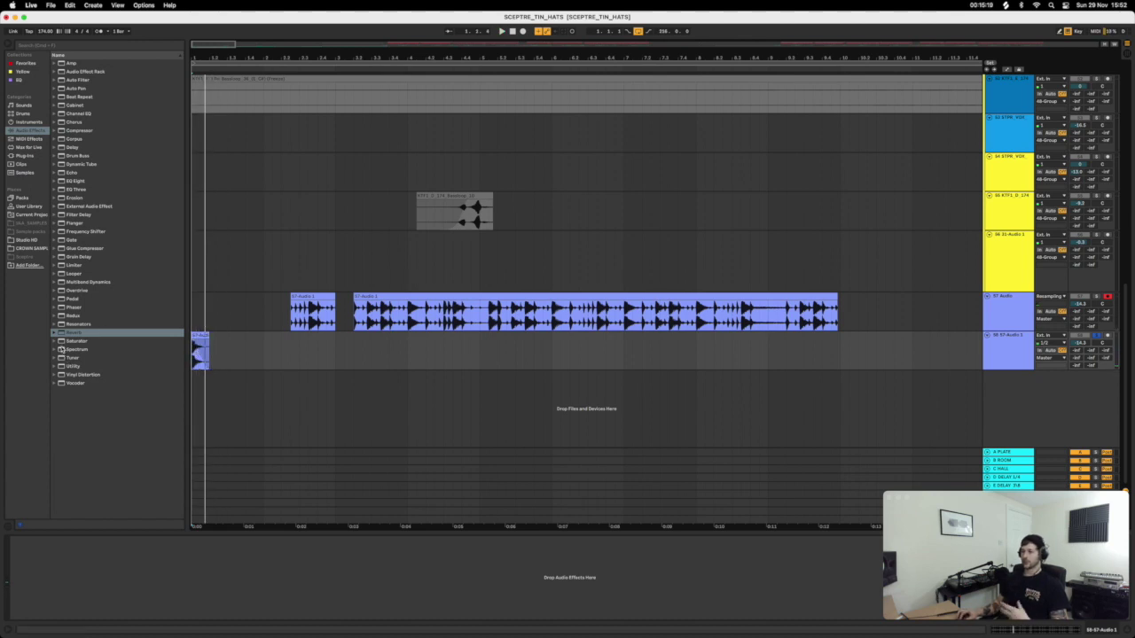
Add a Reverb to the isolated hit's track and raise its Decay Time well above 10 seconds.
{"action": "left_click", "coordinate": [72, 367]}
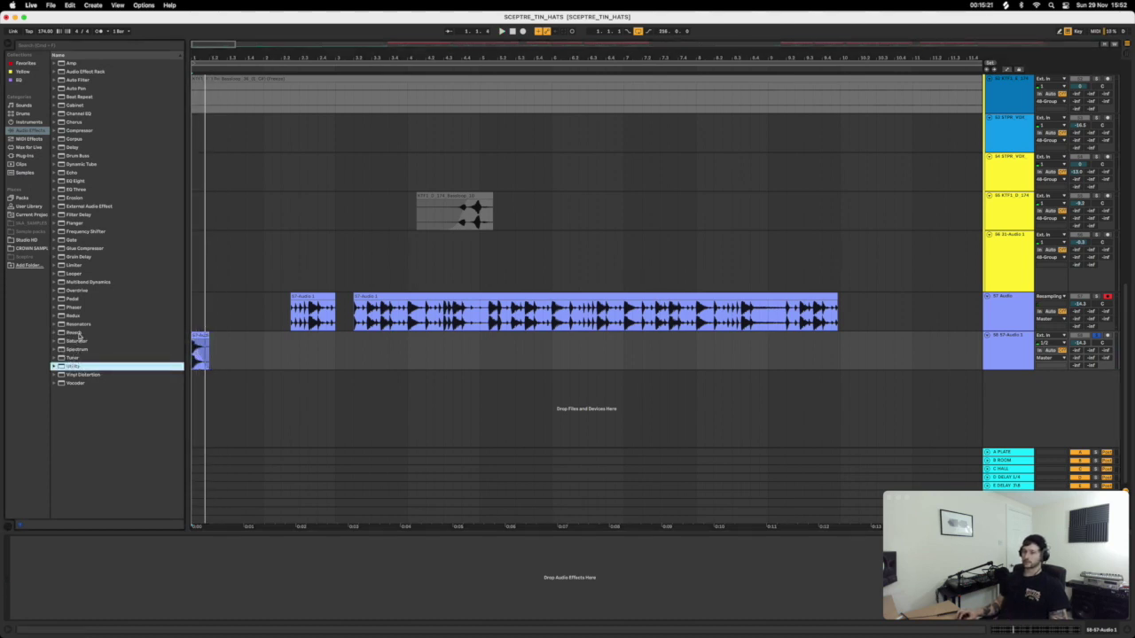
{"action": "left_click_drag", "start_coordinate": [79, 336], "coordinate": [195, 356]}
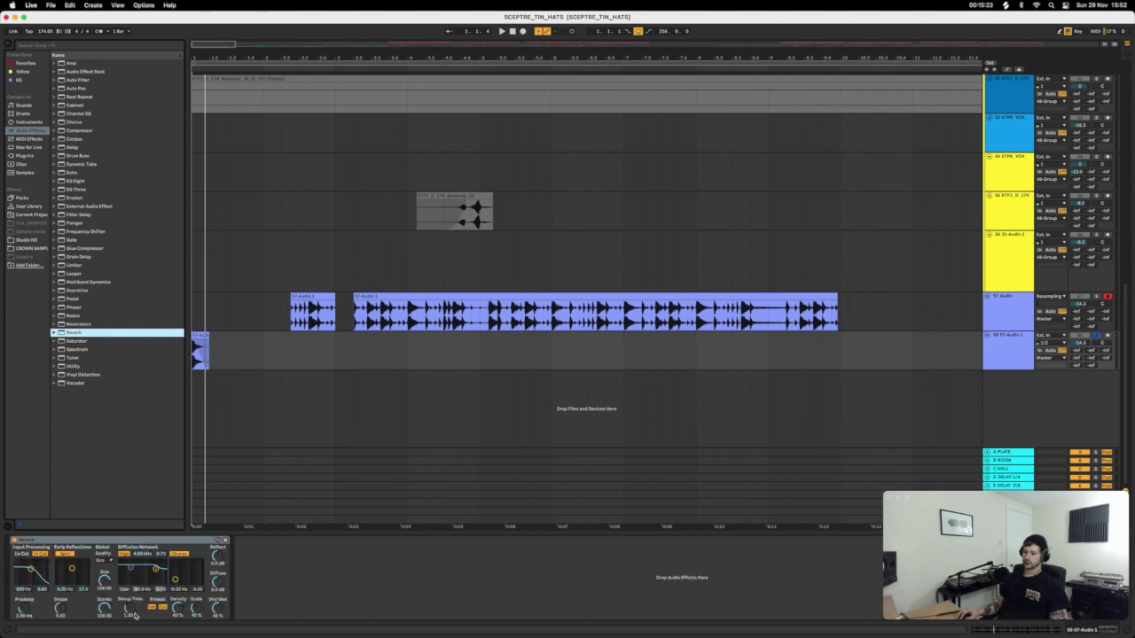
{"action": "left_click_drag", "start_coordinate": [135, 616], "coordinate": [134, 581]}
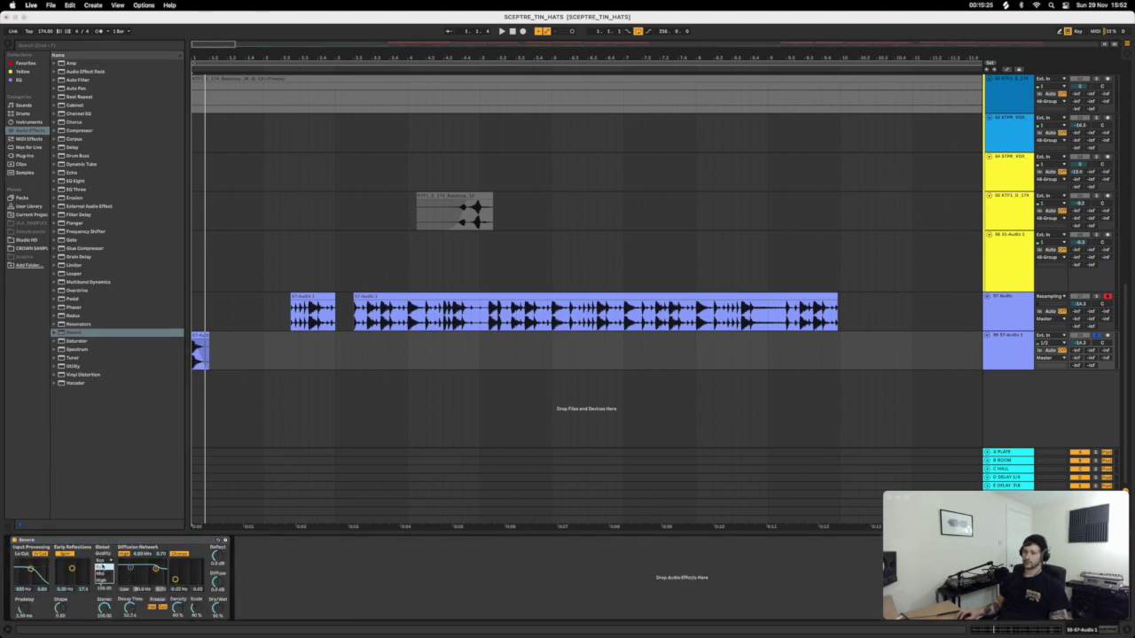
Set the Reverb to High quality, follow it with an EQ Eight low-passing just under 1 kHz, and raise the track volume to about -7.7 dB.
{"action": "left_click", "coordinate": [82, 182]}
{"action": "left_click_drag", "start_coordinate": [345, 430], "coordinate": [337, 576]}
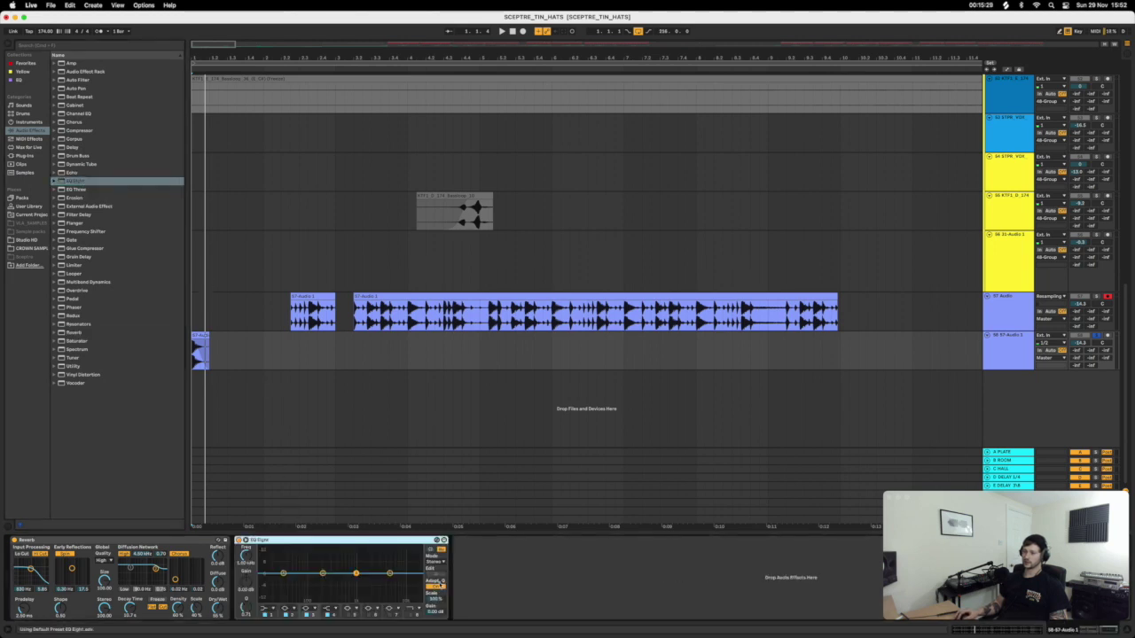
{"action": "key", "text": "space"}
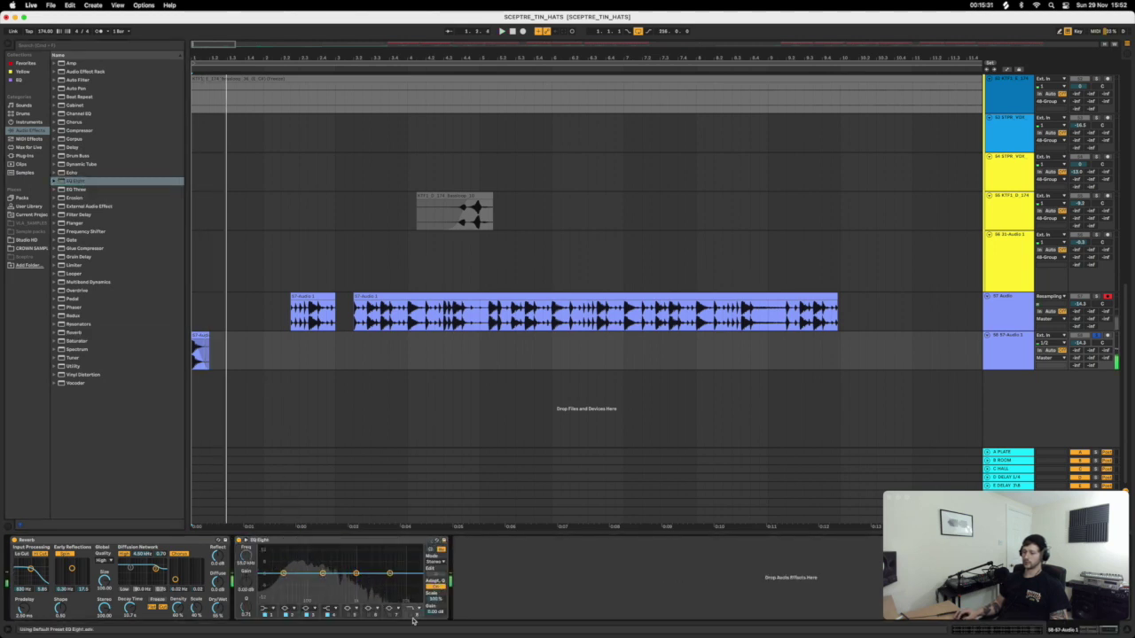
{"action": "left_click_drag", "start_coordinate": [417, 581], "coordinate": [356, 573]}
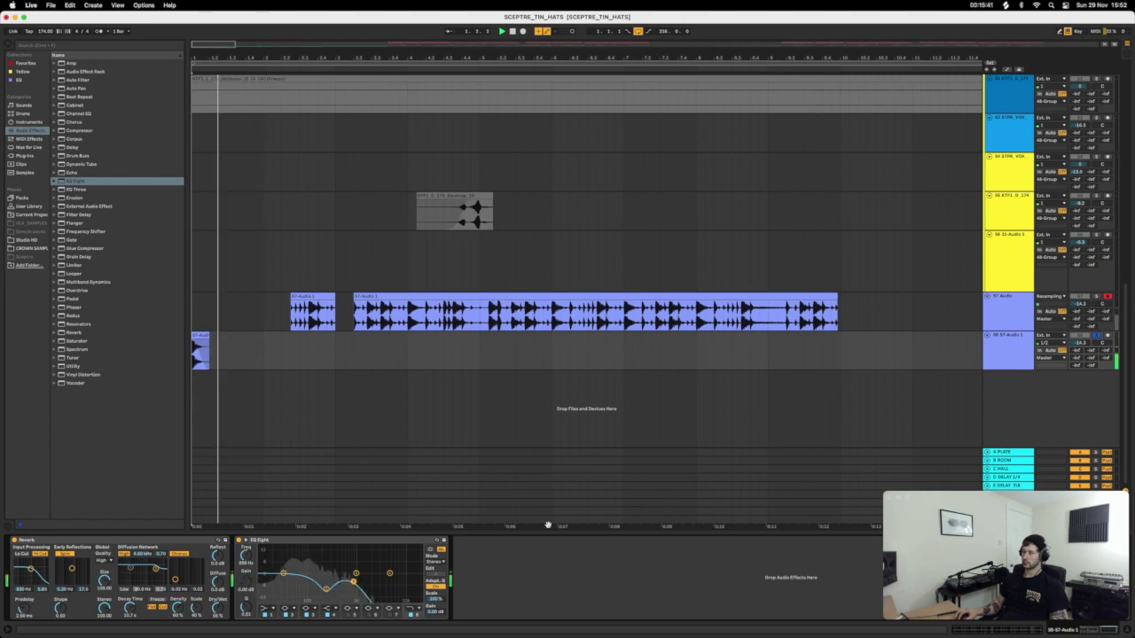
{"action": "left_click_drag", "start_coordinate": [1079, 342], "coordinate": [1079, 328]}
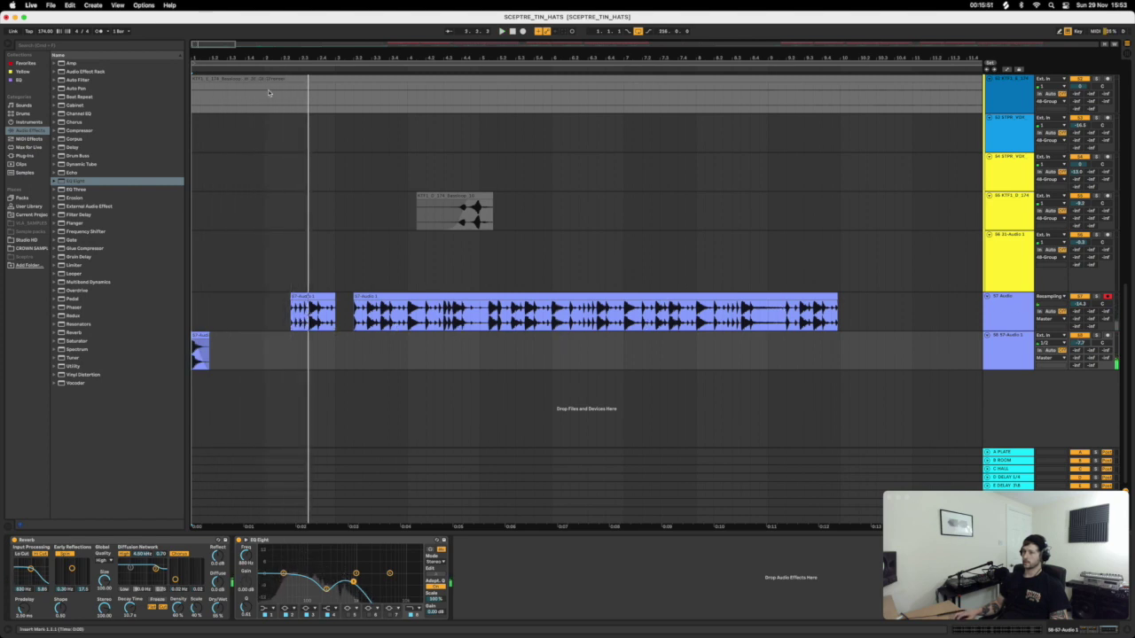
Play through the resampled drums and delete the part of the 57-Audio clip from 2.3.3 to 4.2.3.
{"action": "left_click_drag", "start_coordinate": [312, 316], "coordinate": [337, 310]}
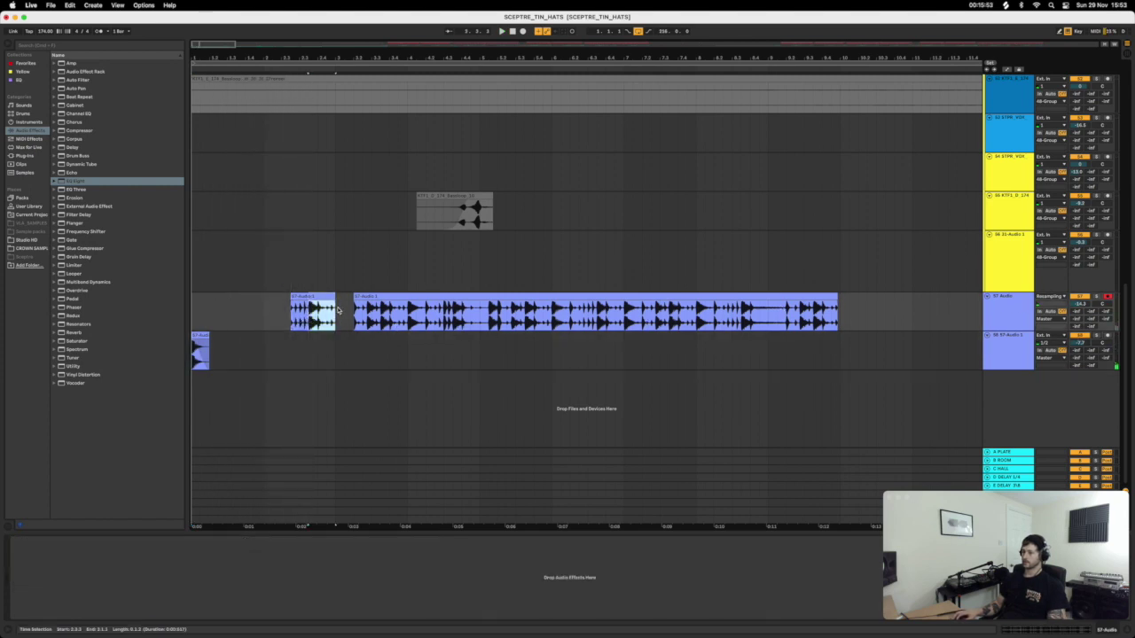
{"action": "key", "text": "Delete"}
{"action": "key", "text": "space"}
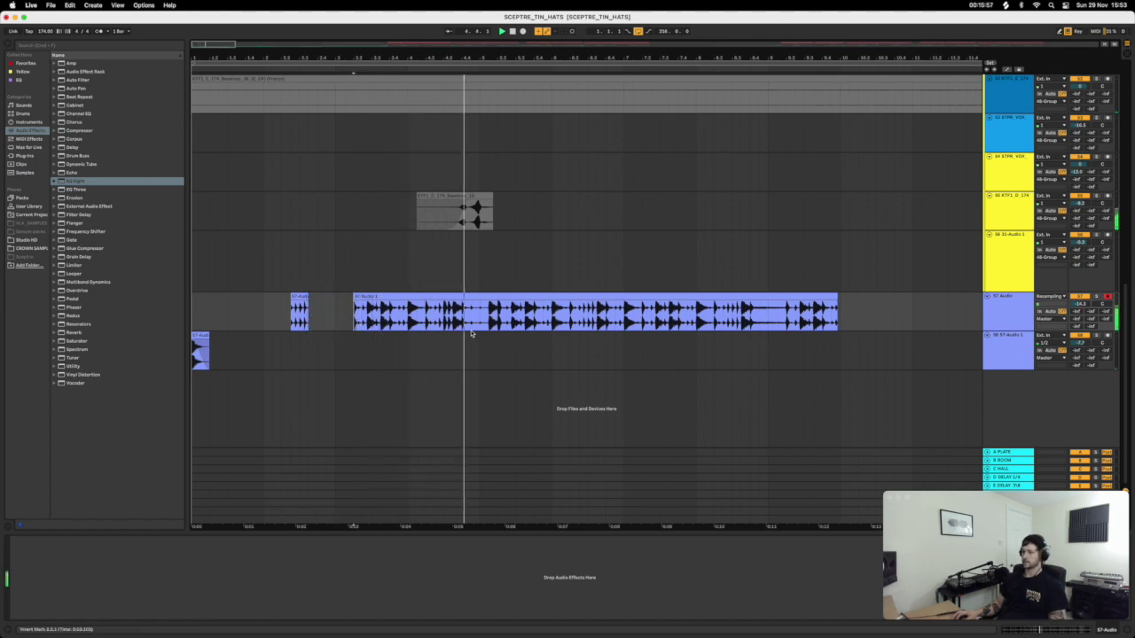
{"action": "left_click", "coordinate": [444, 322]}
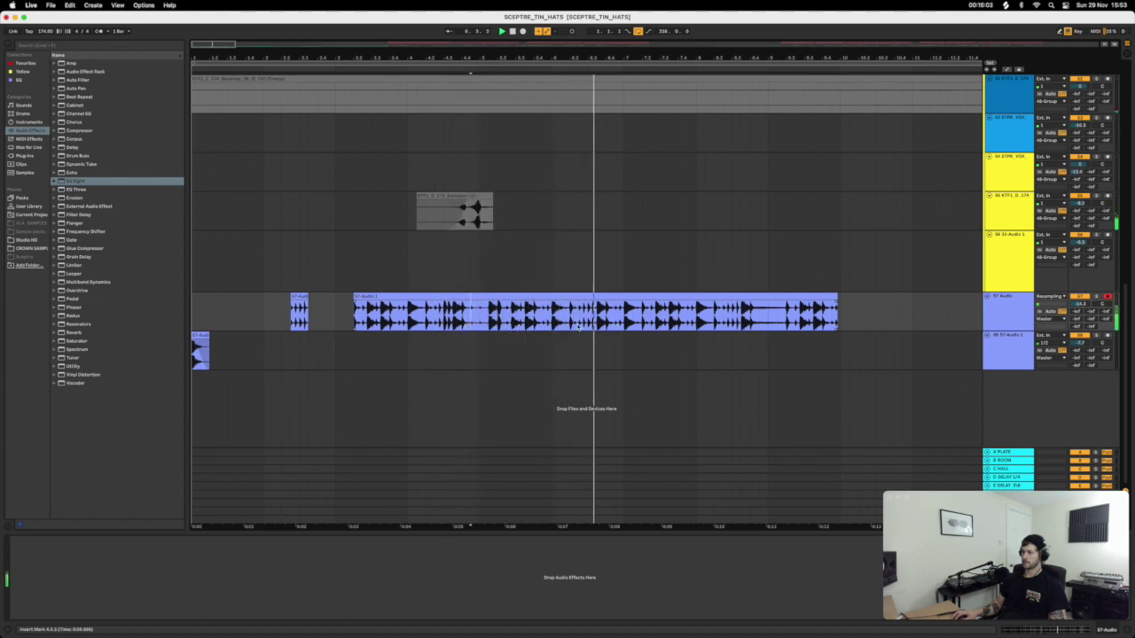
{"action": "key", "text": "space"}
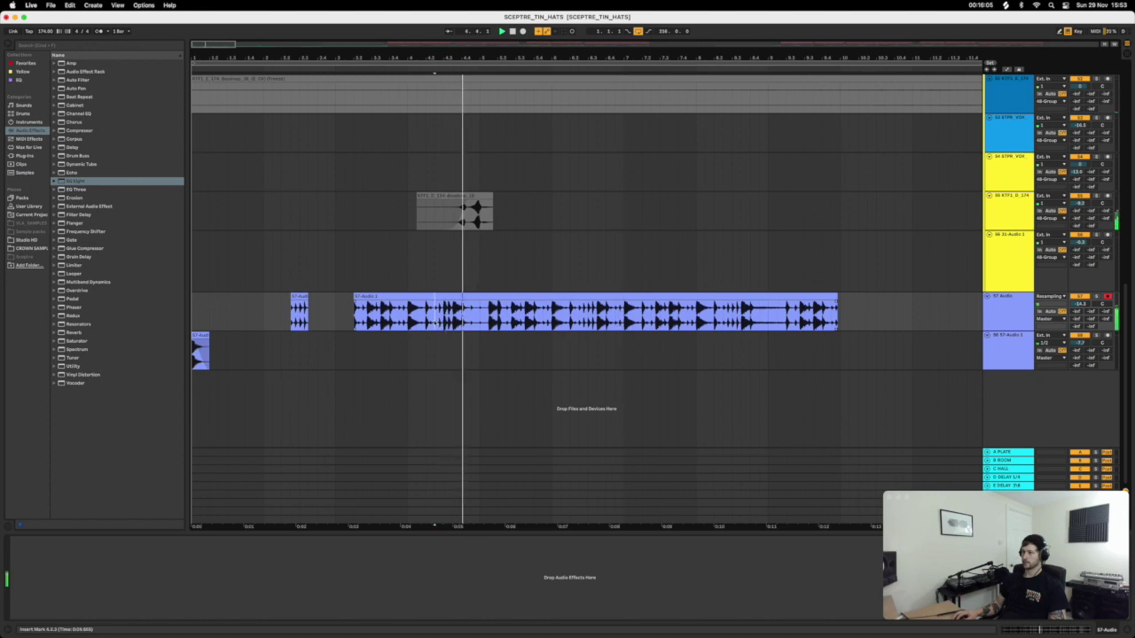
{"action": "left_click_drag", "start_coordinate": [436, 317], "coordinate": [313, 314]}
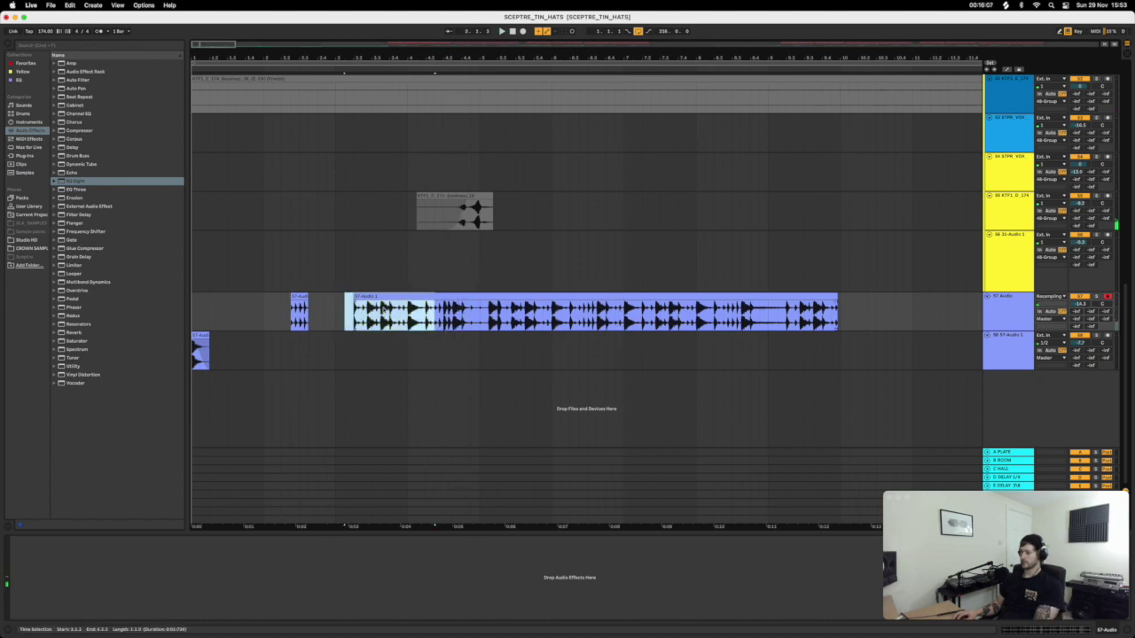
{"action": "key", "text": "Delete"}
Delete the rest of the 57-Audio clip except the one-beat fill from 4.2.3 and the hit from 8.4.1 to 9.2.1.
{"action": "left_click_drag", "start_coordinate": [452, 312], "coordinate": [849, 316]}
{"action": "key", "text": "Delete"}
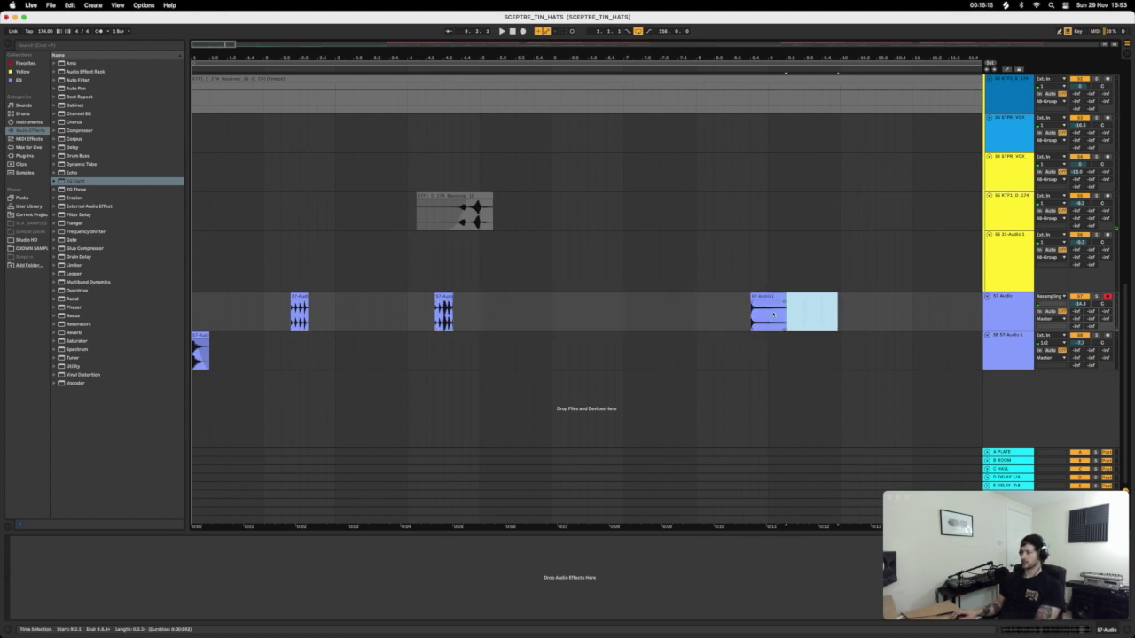
{"action": "key", "text": "Delete"}
Fade out the drum hit near bar 9 and play back the three remaining hits on the 57-Audio track.
{"action": "left_click", "coordinate": [742, 318]}
{"action": "key", "text": "space"}
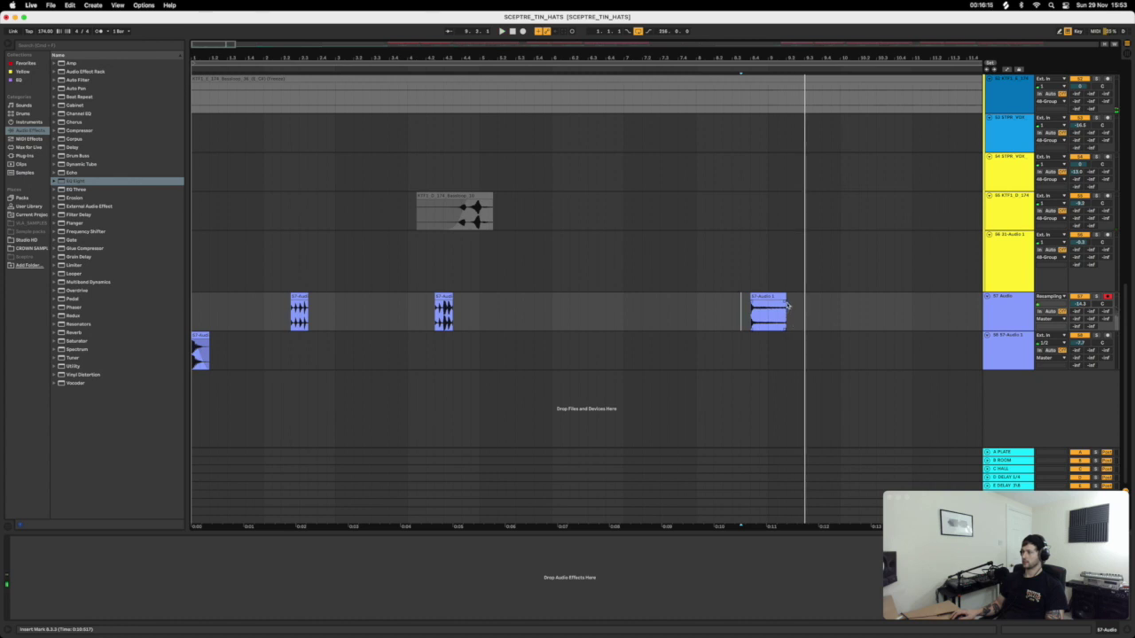
{"action": "left_click", "coordinate": [742, 312]}
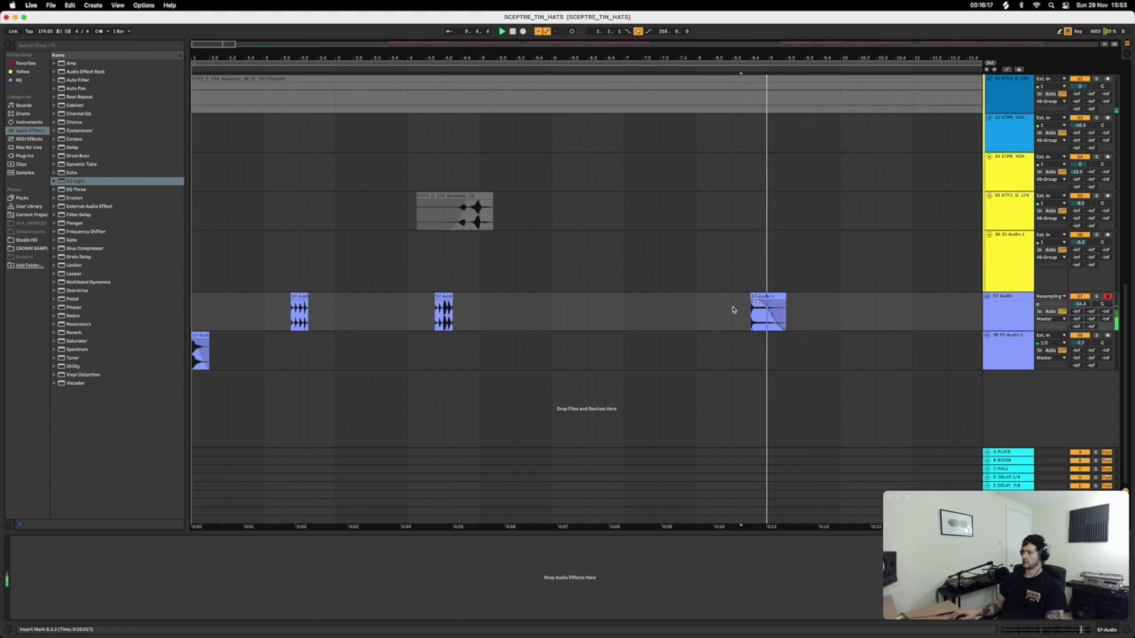
{"action": "left_click", "coordinate": [434, 315]}
{"action": "left_click", "coordinate": [434, 315]}
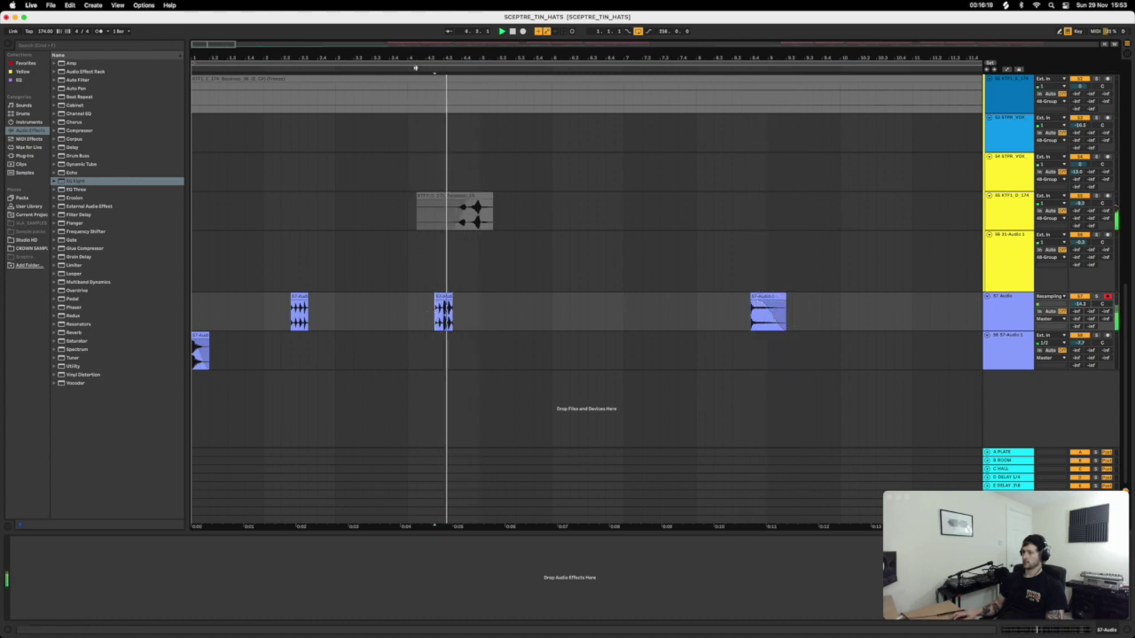
{"action": "left_click", "coordinate": [302, 312]}
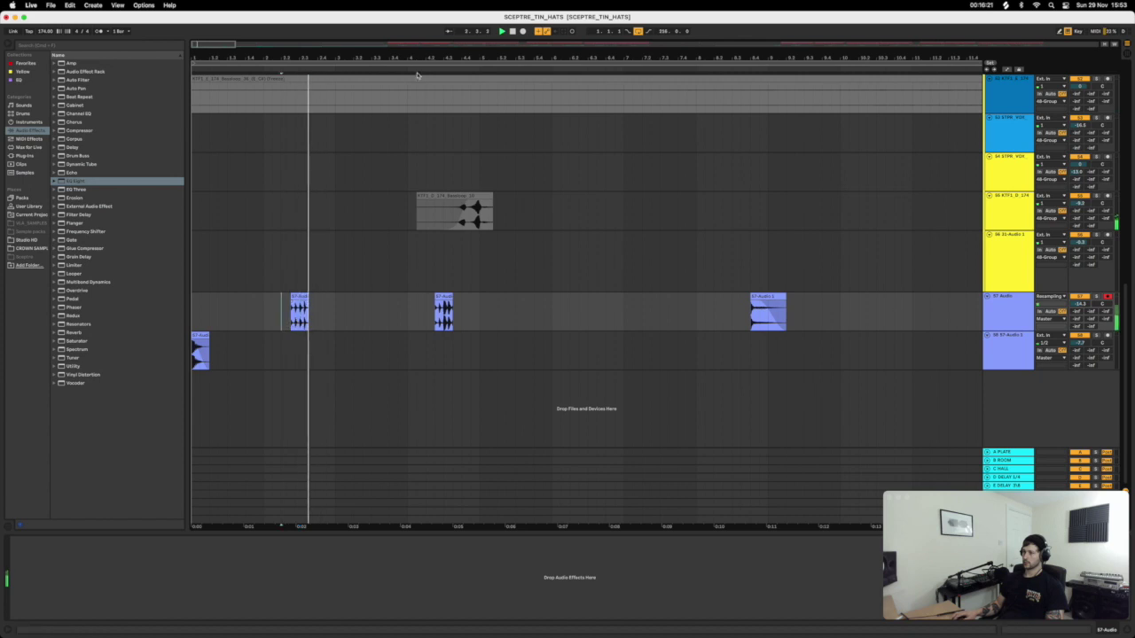
Copy the Reverb from the 50-KTF1_E_174_Bassloop_36 track for use on the resampled drum hits.
{"action": "scroll", "coordinate": [315, 171], "scroll_direction": "down", "scroll_amount": 5}
{"action": "scroll", "coordinate": [314, 170], "scroll_direction": "up", "scroll_amount": 10}
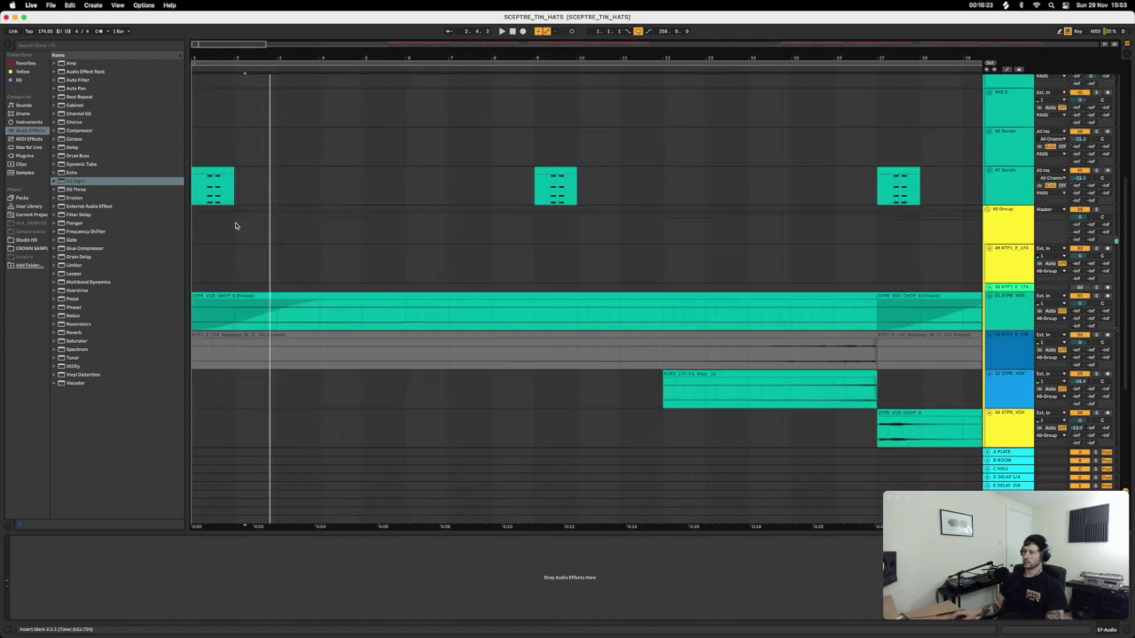
{"action": "left_click", "coordinate": [1000, 293]}
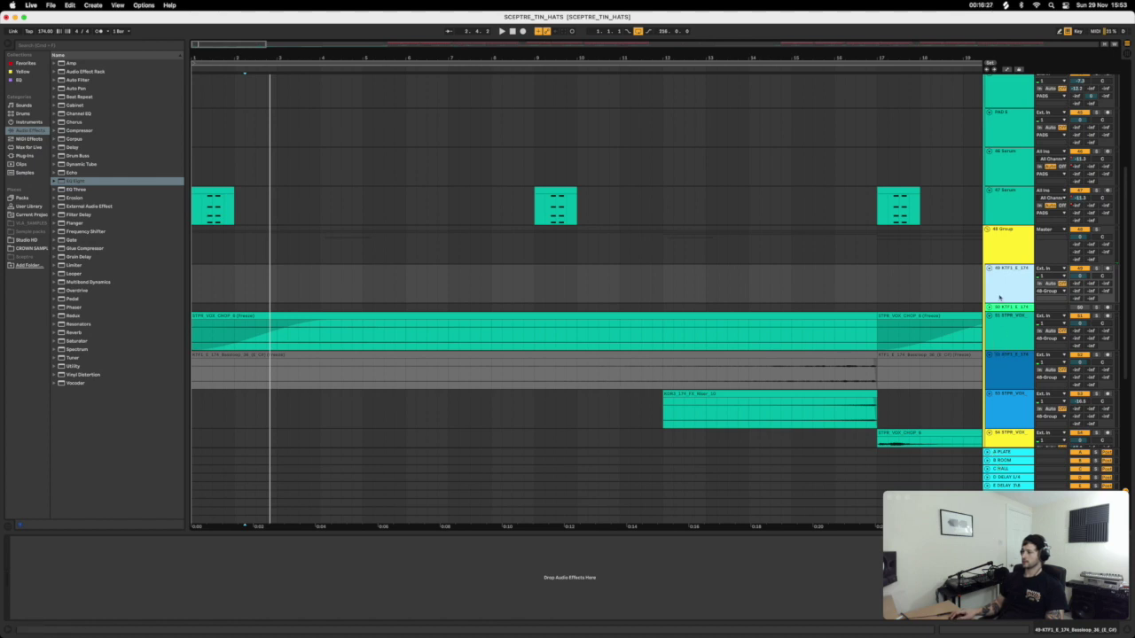
{"action": "left_click", "coordinate": [1005, 310]}
{"action": "scroll", "coordinate": [362, 362], "scroll_direction": "down", "scroll_amount": 8}
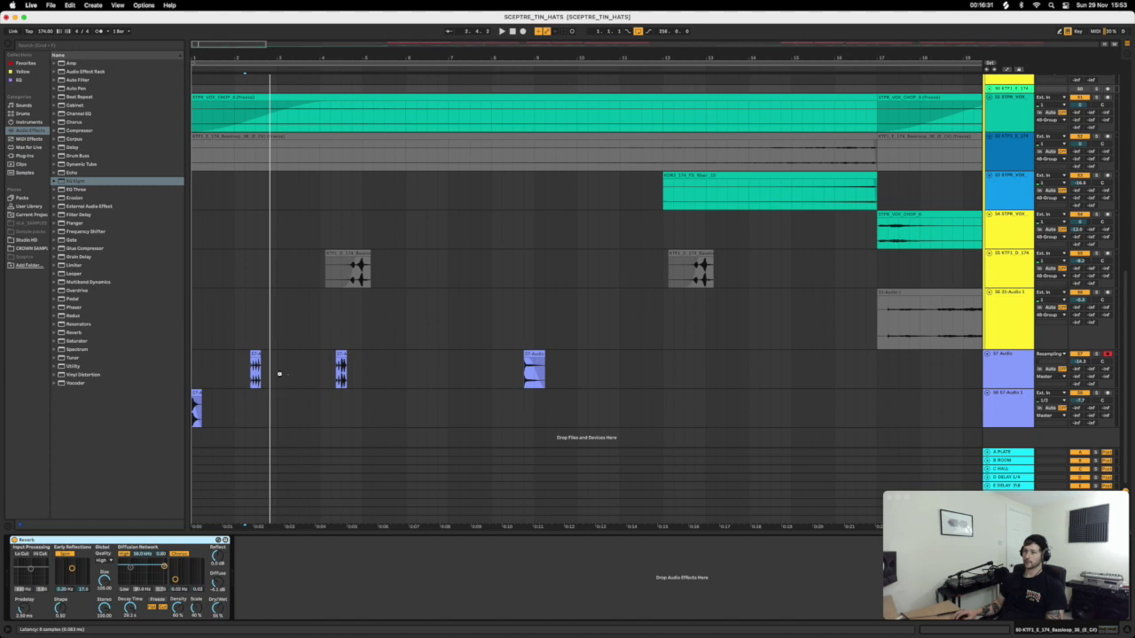
Play back the drum hits on the 57-Audio track from each hit and lengthen the Reverb's decay time.
{"action": "left_click", "coordinate": [250, 379]}
{"action": "key", "text": "space"}
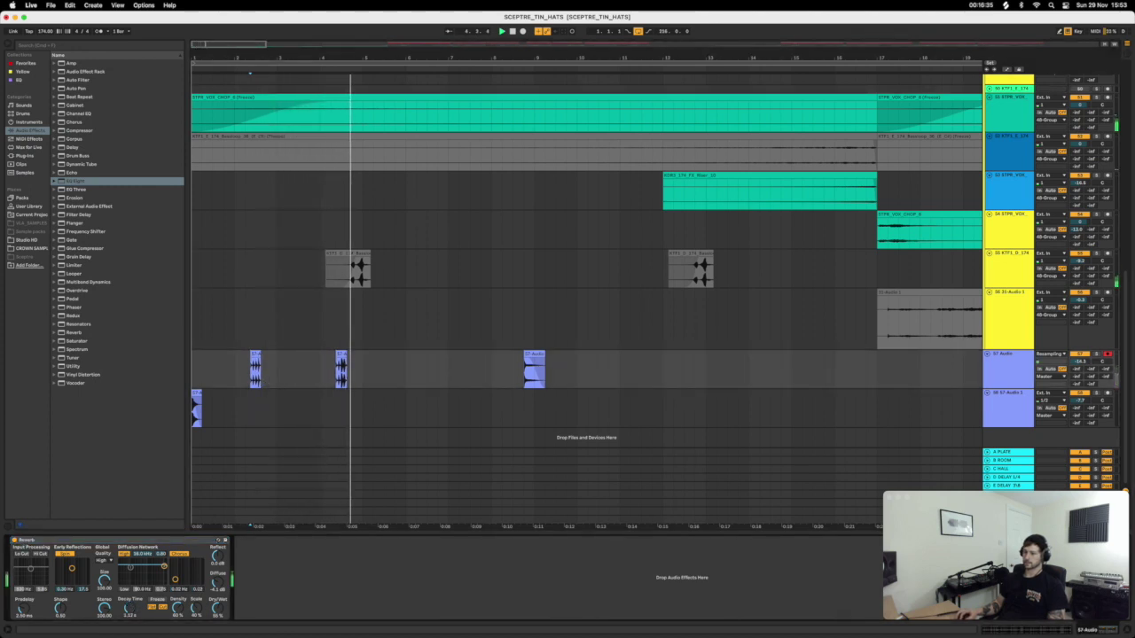
{"action": "key", "text": "space"}
{"action": "key", "text": "space"}
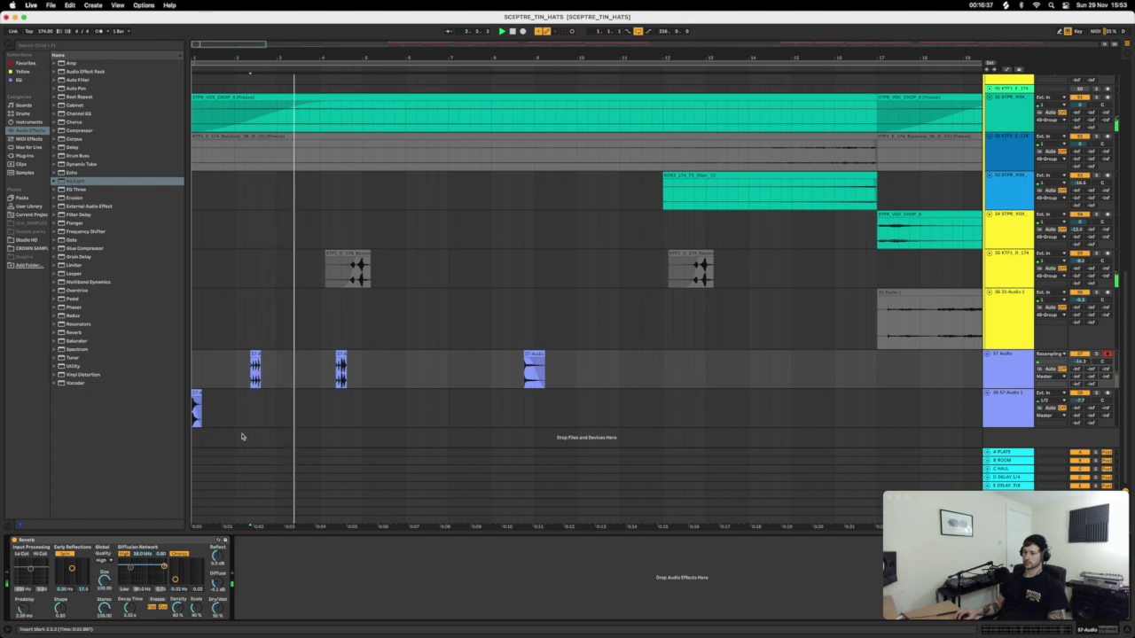
{"action": "left_click", "coordinate": [330, 368]}
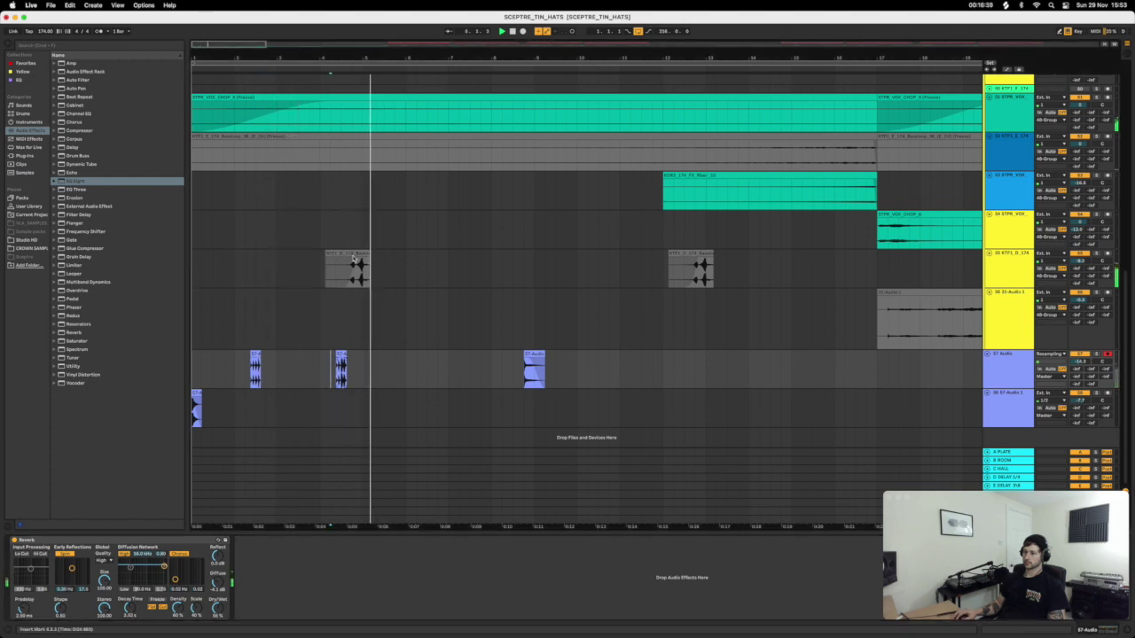
{"action": "key", "text": "space"}
{"action": "key", "text": "space"}
{"action": "left_click_drag", "start_coordinate": [431, 52], "coordinate": [431, 45]}
{"action": "left_click", "coordinate": [483, 369]}
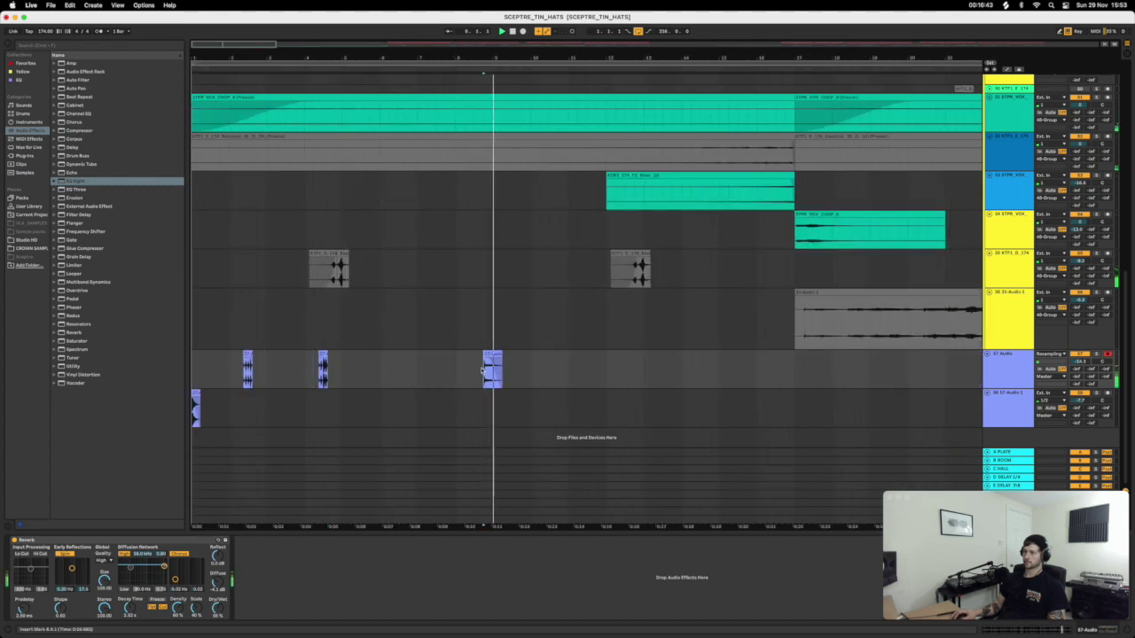
{"action": "key", "text": "space"}
{"action": "key", "text": "space"}
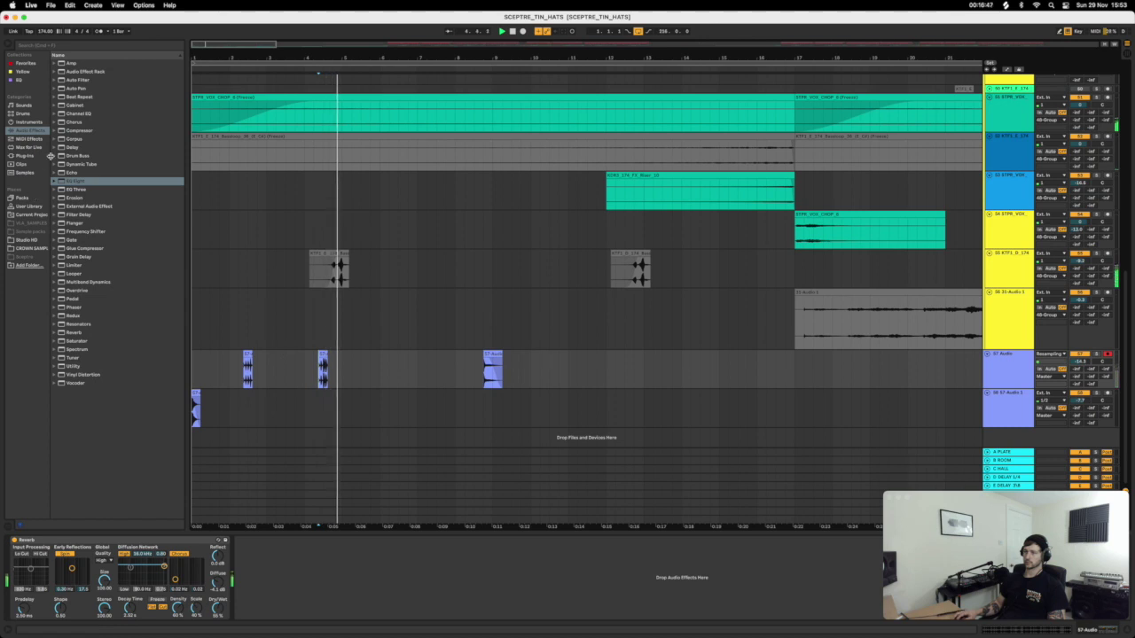
Add an EQ Eight before the Reverb on the 57-Audio track and low-pass the hits at about 750 Hz.
{"action": "left_click", "coordinate": [78, 183]}
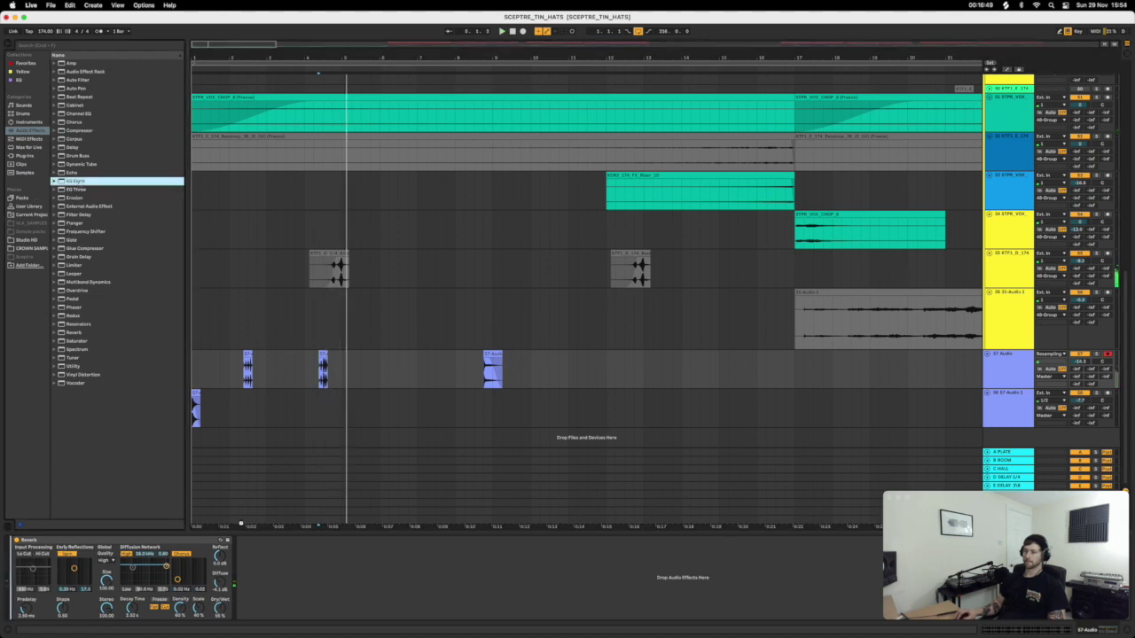
{"action": "key", "text": "Return"}
{"action": "left_click", "coordinate": [188, 618]}
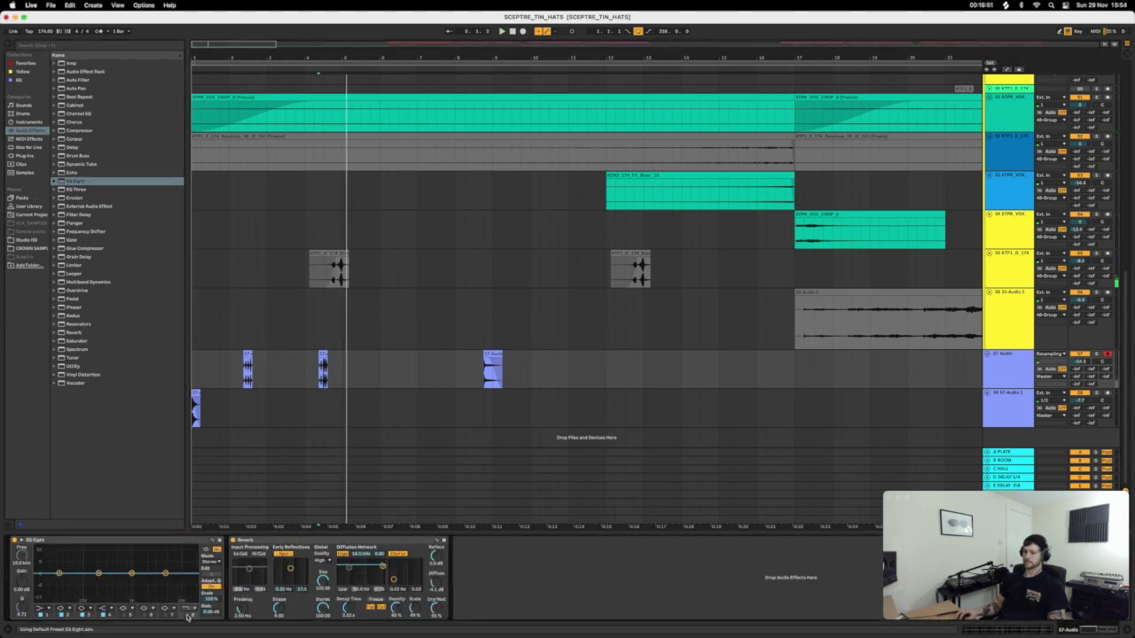
{"action": "left_click_drag", "start_coordinate": [192, 579], "coordinate": [130, 576]}
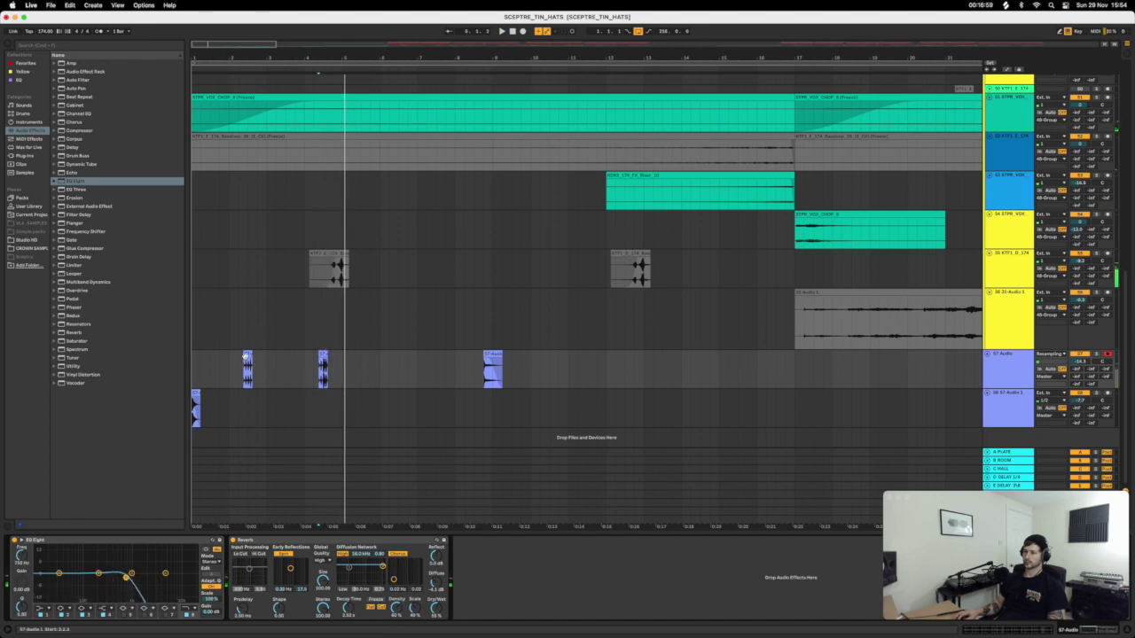
Move the first drum hit to about 10.3 and the second to about 2.4 on the 57-Audio track, and play the result.
{"action": "left_click", "coordinate": [246, 358]}
{"action": "left_click_drag", "start_coordinate": [246, 358], "coordinate": [567, 361]}
{"action": "left_click_drag", "start_coordinate": [323, 355], "coordinate": [262, 359]}
{"action": "key", "text": "space"}
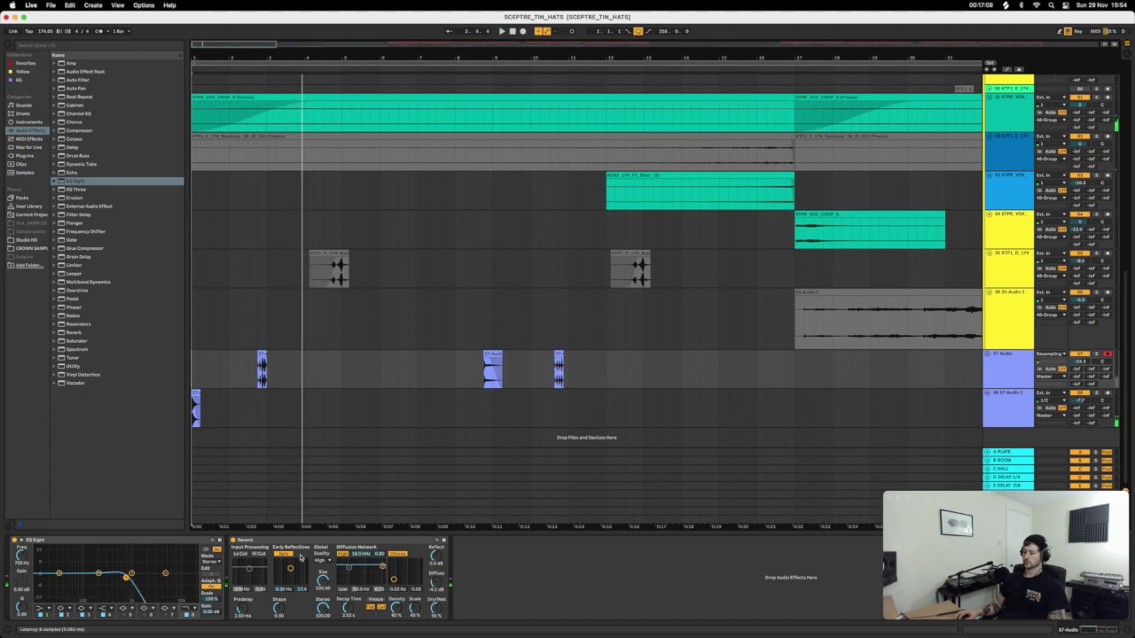
{"action": "key", "text": "space"}
{"action": "key", "text": "space"}
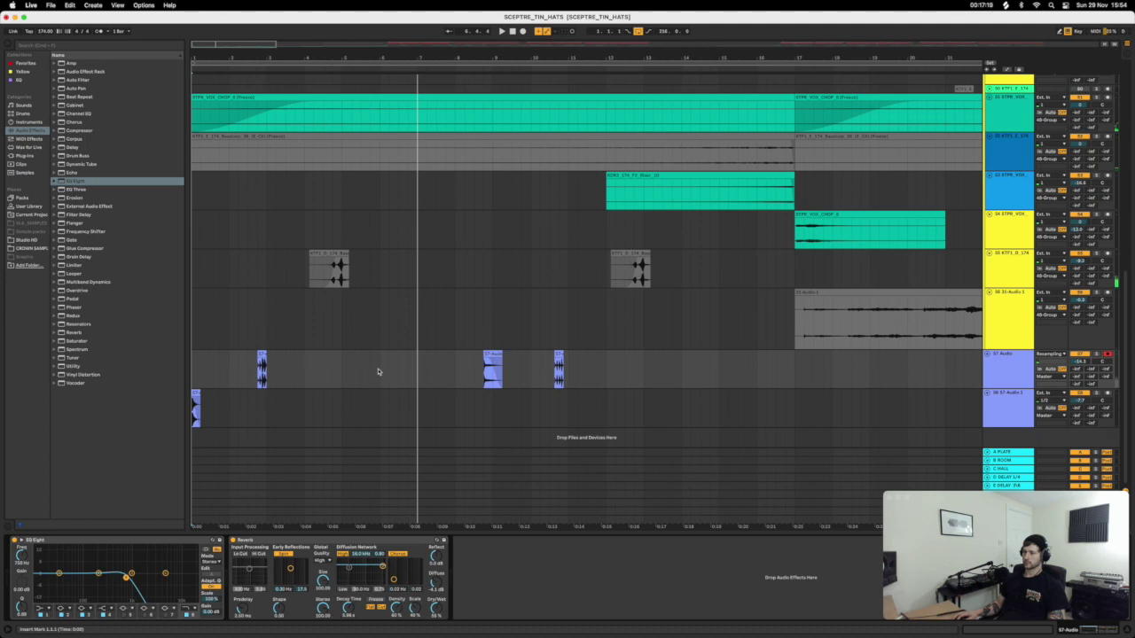
{"action": "key", "text": "space"}
Duplicate the first four bars of the 57-Audio track to bar 5 and play from the faded hit at 8.4.1.
{"action": "left_click_drag", "start_coordinate": [341, 376], "coordinate": [184, 376]}
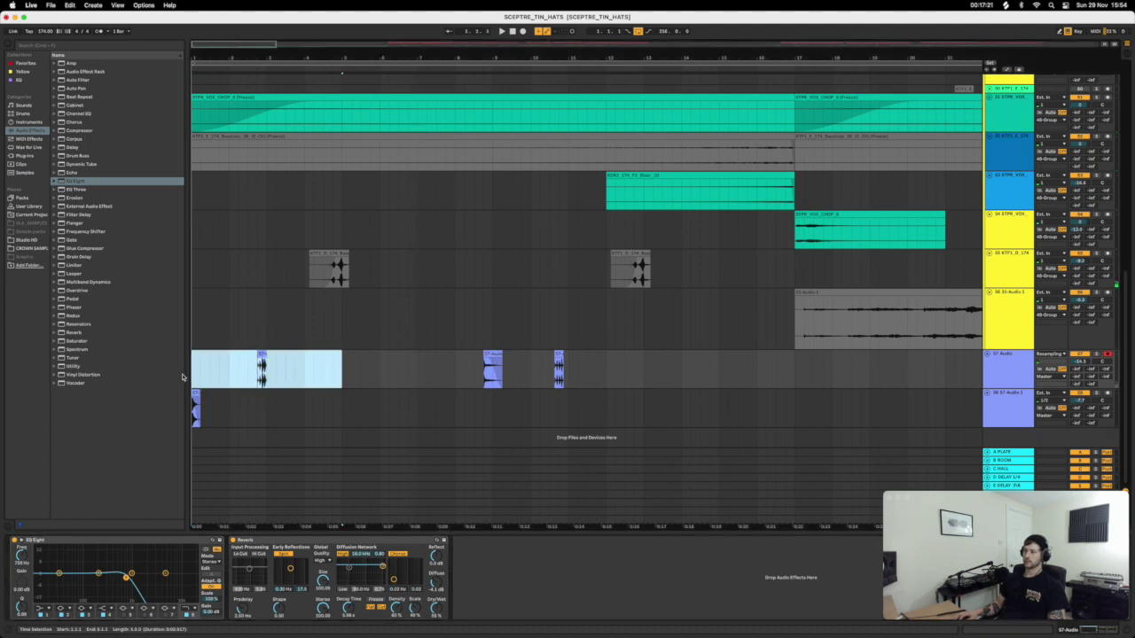
{"action": "key", "text": "super+d"}
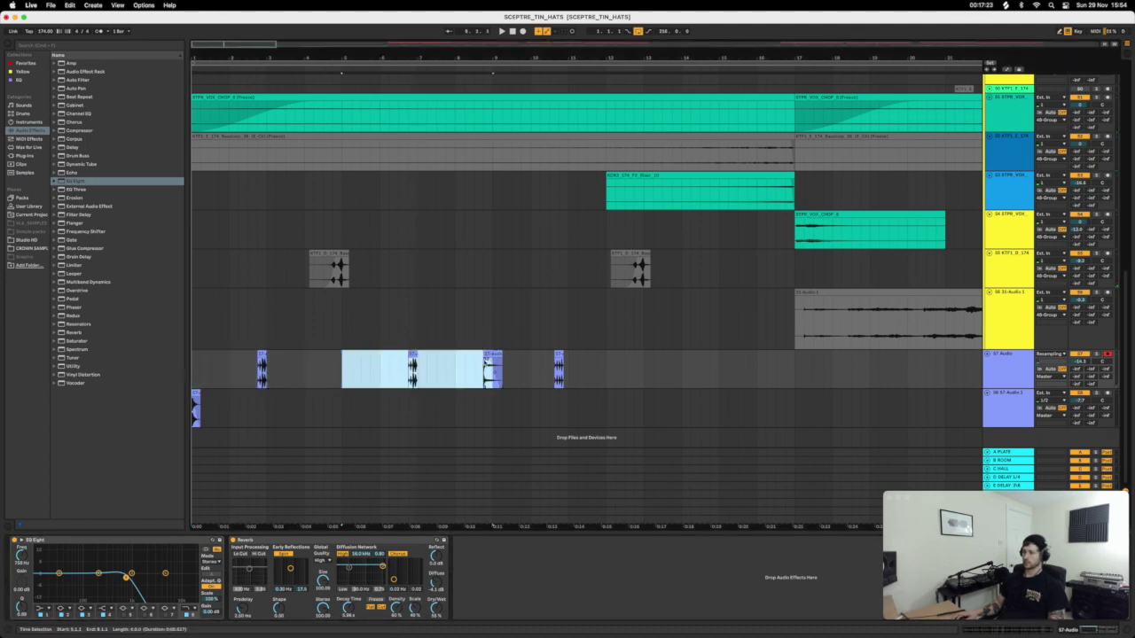
{"action": "left_click", "coordinate": [491, 357]}
{"action": "key", "text": "space"}
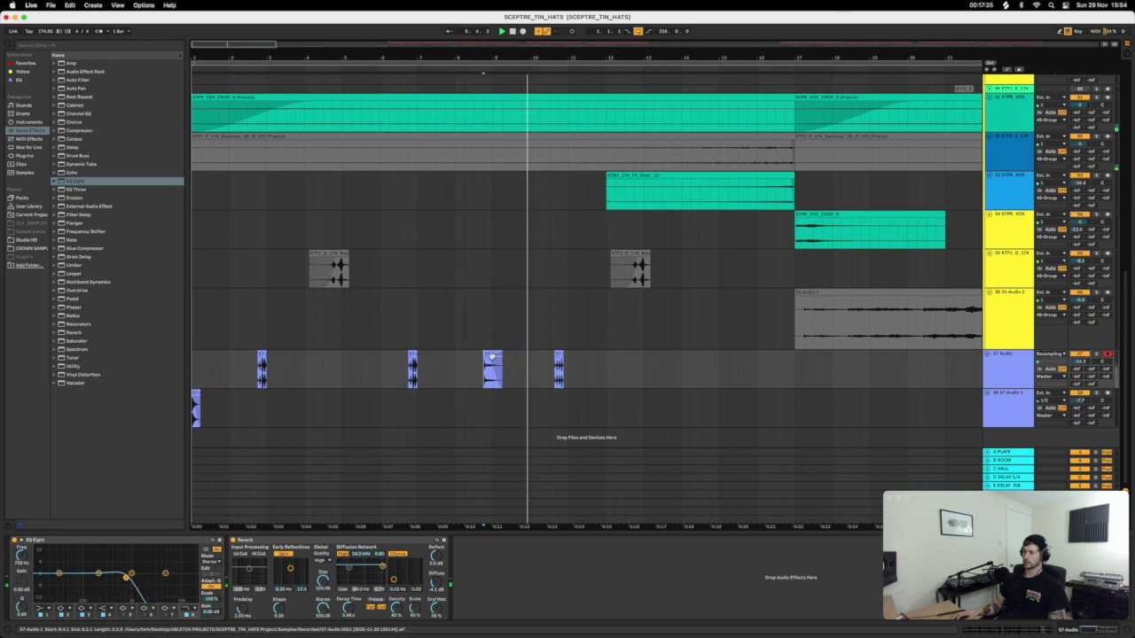
Move the faded drum hit to the start of bar 9 and delete the hit in bar 10.
{"action": "left_click_drag", "start_coordinate": [492, 355], "coordinate": [463, 370]}
{"action": "key", "text": "space"}
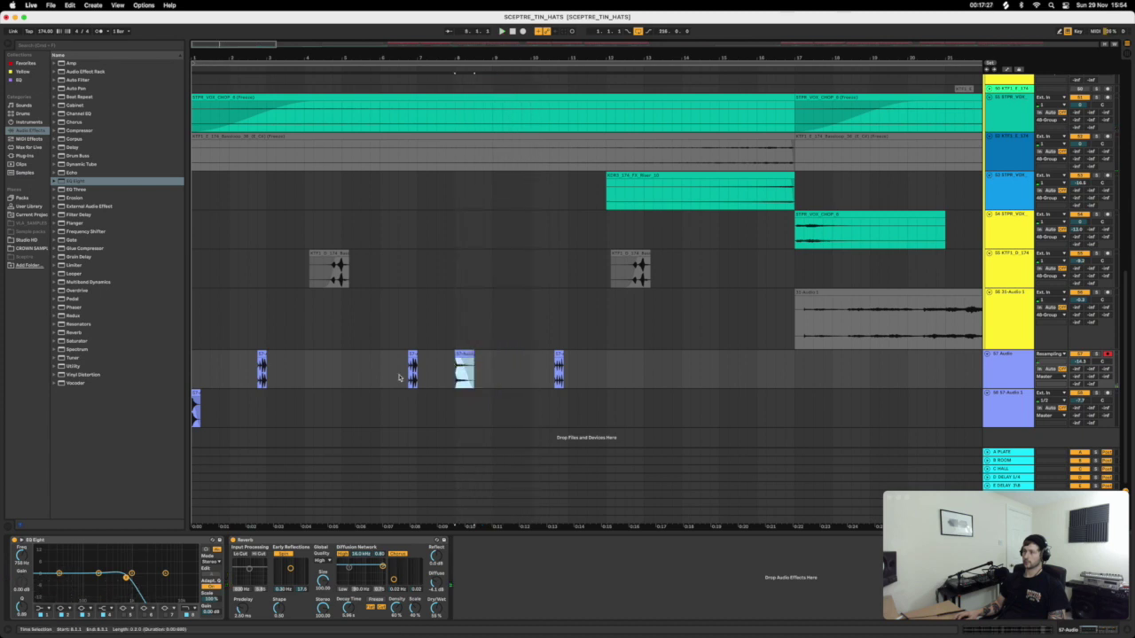
{"action": "left_click_drag", "start_coordinate": [465, 355], "coordinate": [593, 354]}
{"action": "key", "text": "space"}
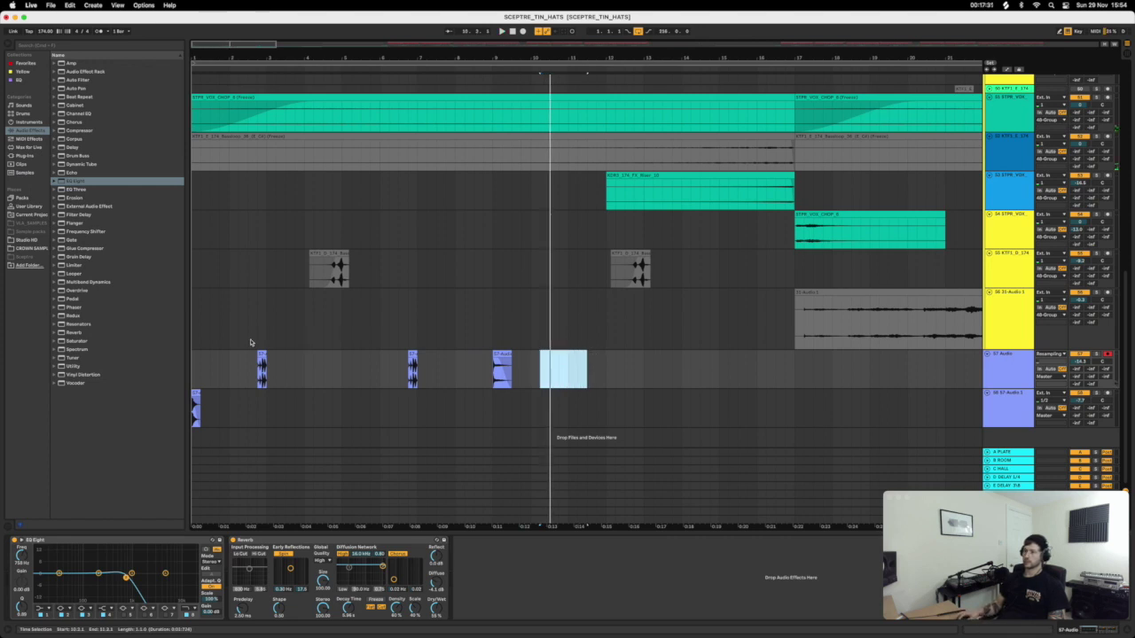
Play the intro from the start and raise the 57-Audio track's volume to about -9 dB.
{"action": "left_click", "coordinate": [198, 330]}
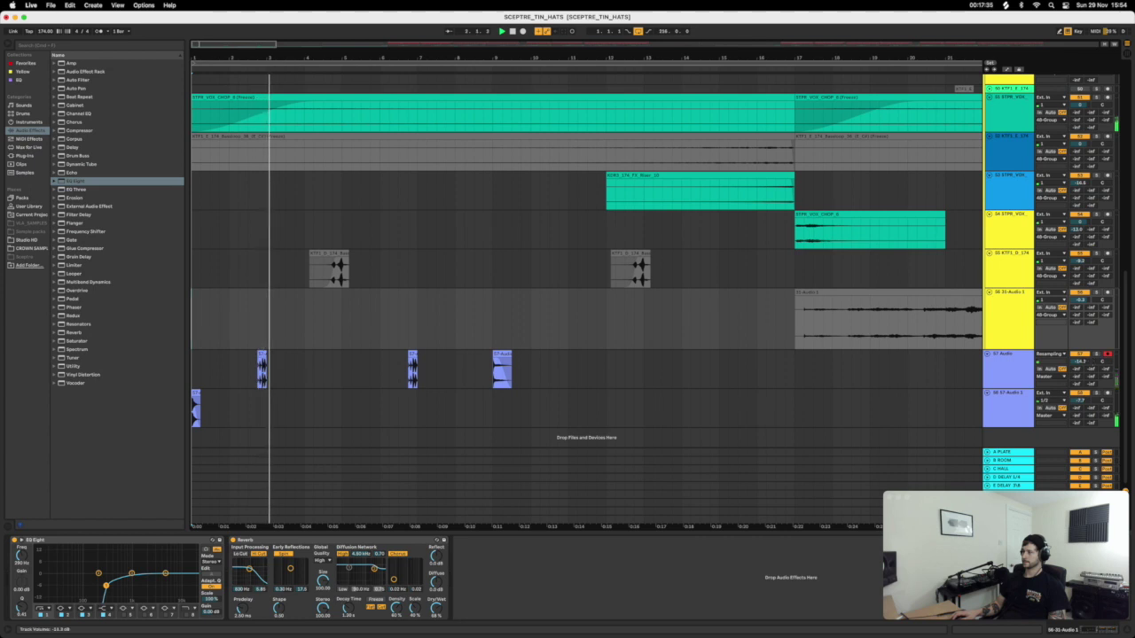
{"action": "key", "text": "space"}
{"action": "key", "text": "space"}
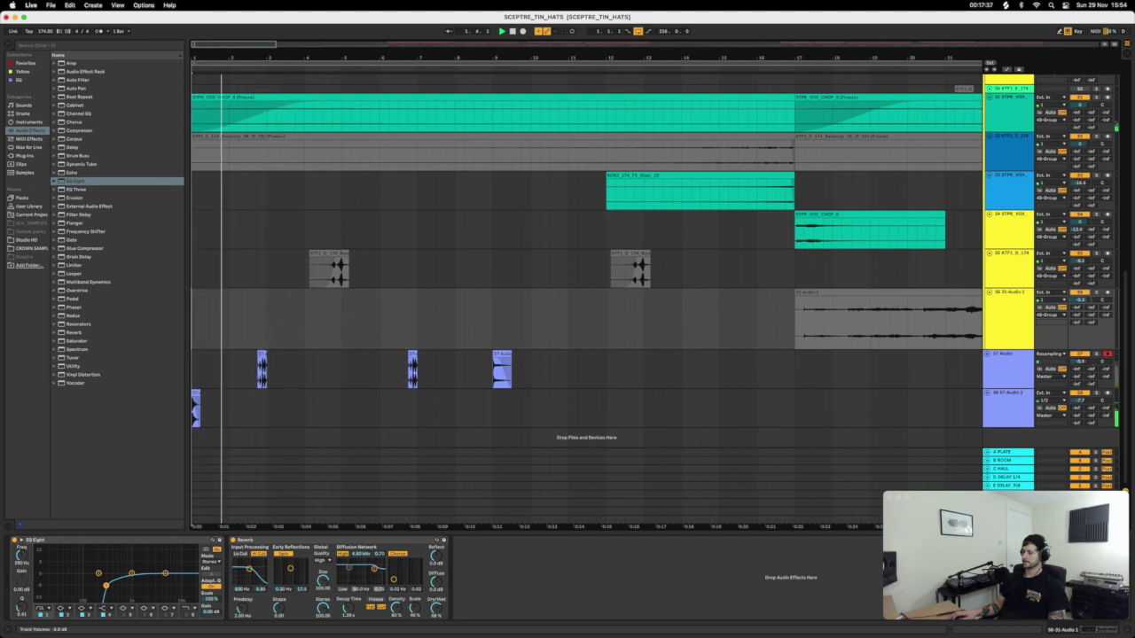
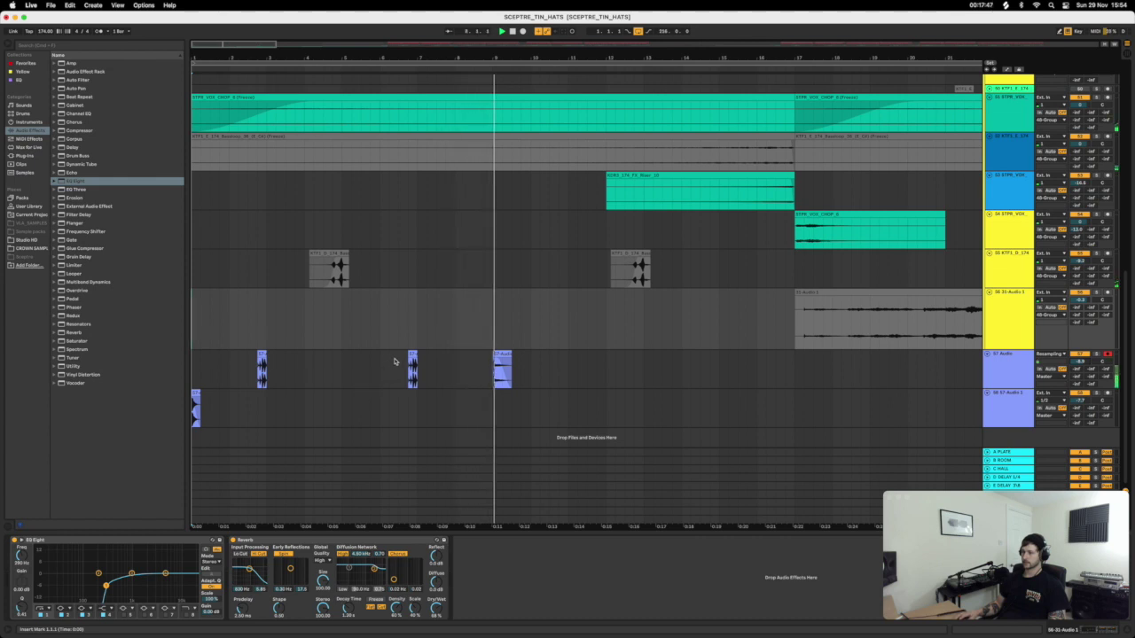
Delete the last two drum hits on the 57-Audio track, before bar 10, and play the intro from the start.
{"action": "left_click_drag", "start_coordinate": [530, 369], "coordinate": [373, 367]}
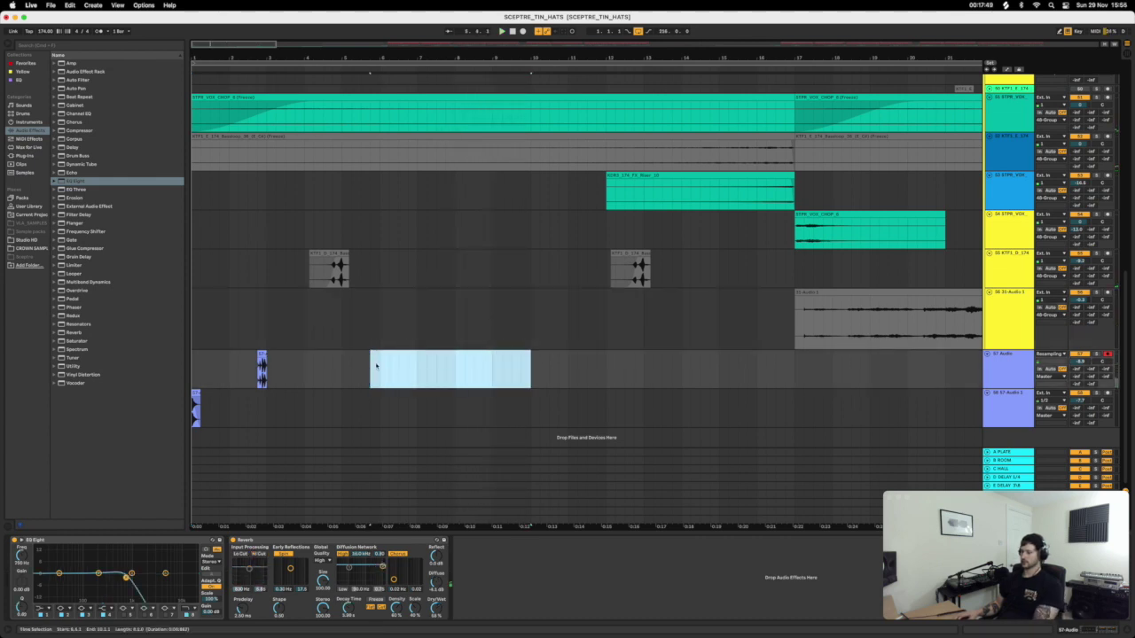
{"action": "left_click", "coordinate": [195, 372]}
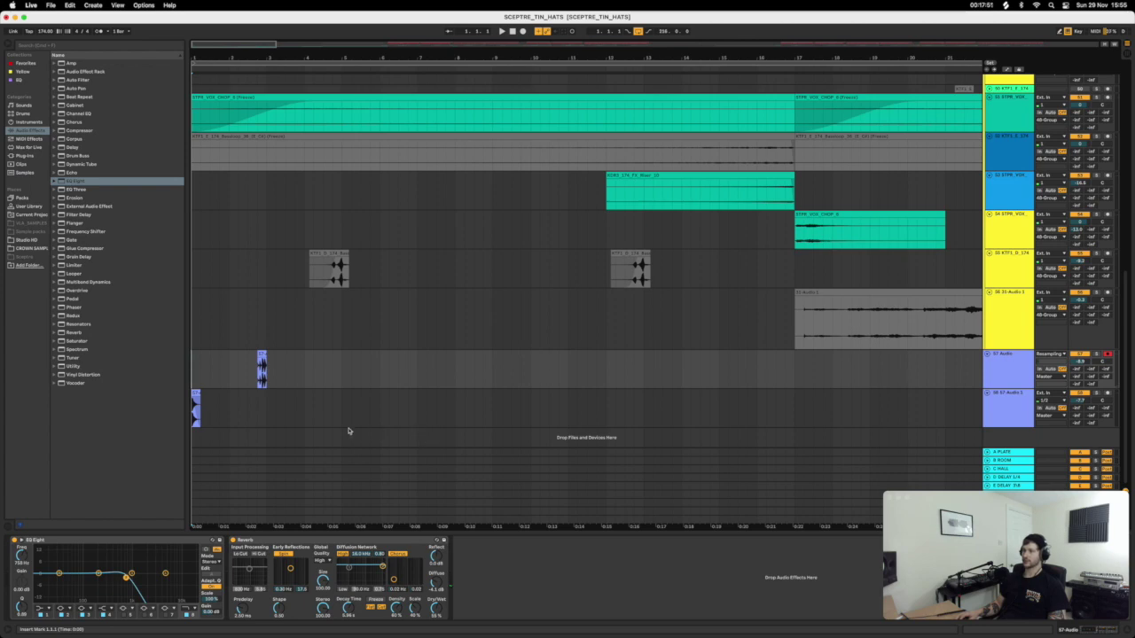
{"action": "key", "text": "space"}
Unfold the DRUMS ALL group and copy the SPTR_HAT_LOOP hats from bars 17 to 33 to the start at 1.1.1.
{"action": "scroll", "coordinate": [489, 112], "scroll_direction": "up", "scroll_amount": 10}
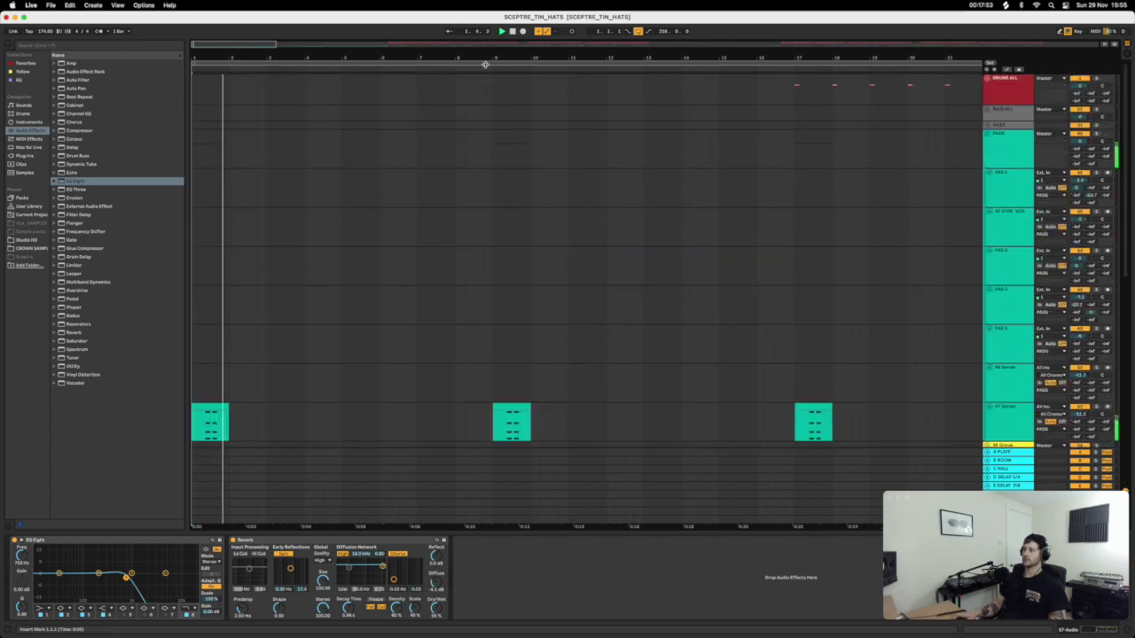
{"action": "key", "text": "minus"}
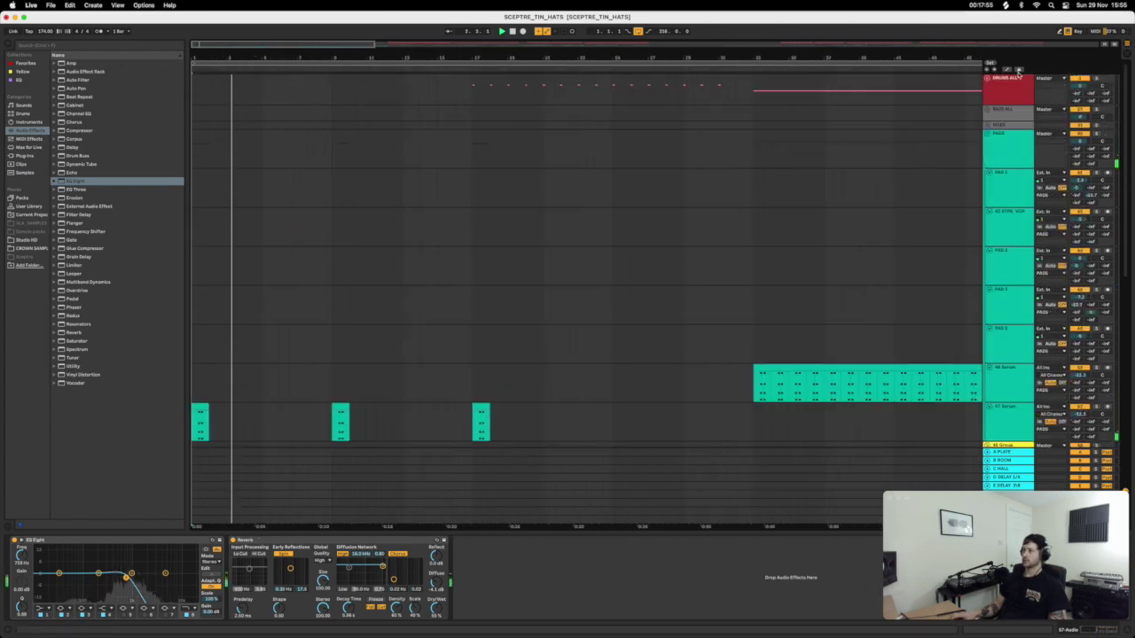
{"action": "left_click", "coordinate": [988, 80]}
{"action": "scroll", "coordinate": [763, 271], "scroll_direction": "down", "scroll_amount": 8}
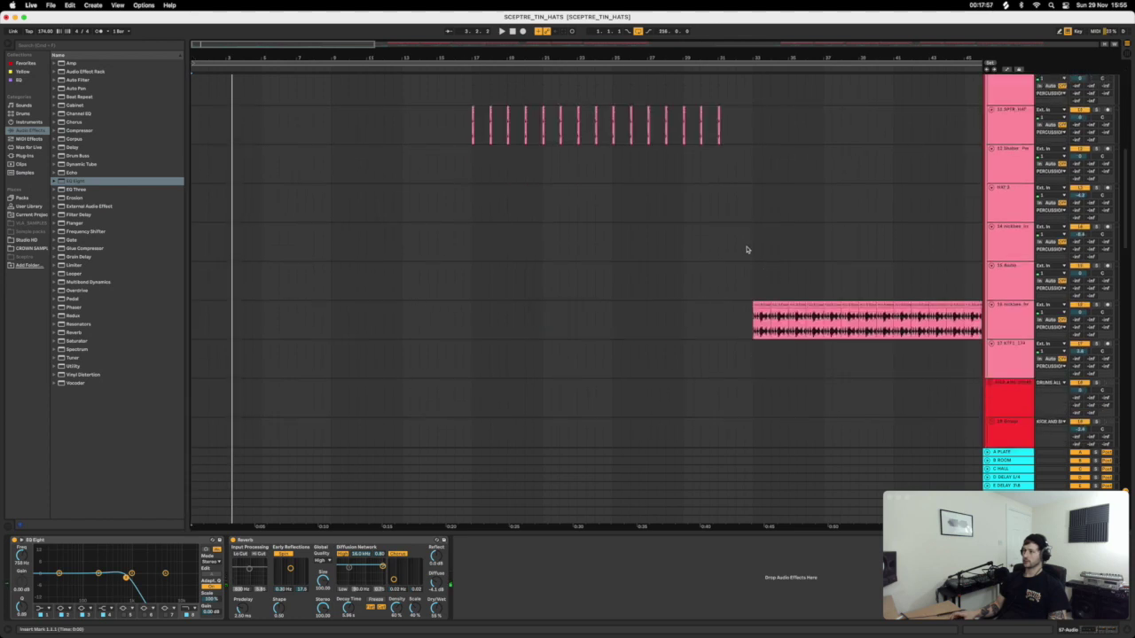
{"action": "scroll", "coordinate": [749, 248], "scroll_direction": "up", "scroll_amount": 3}
{"action": "left_click_drag", "start_coordinate": [753, 195], "coordinate": [470, 193]}
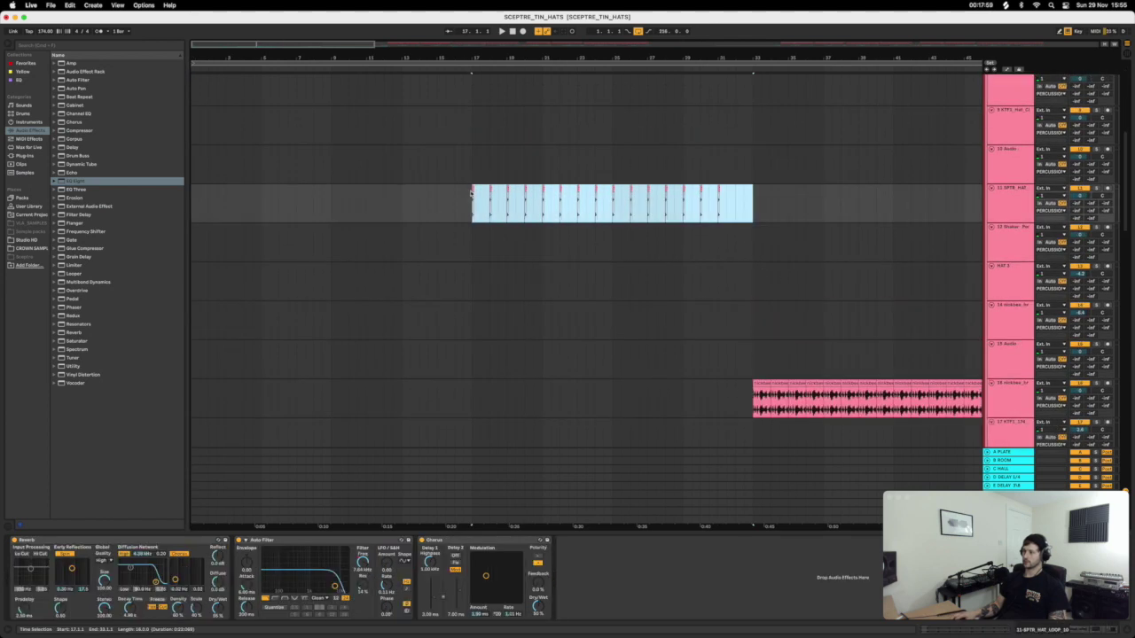
{"action": "left_click_drag", "start_coordinate": [188, 209], "coordinate": [195, 209]}
{"action": "left_click", "coordinate": [199, 212]}
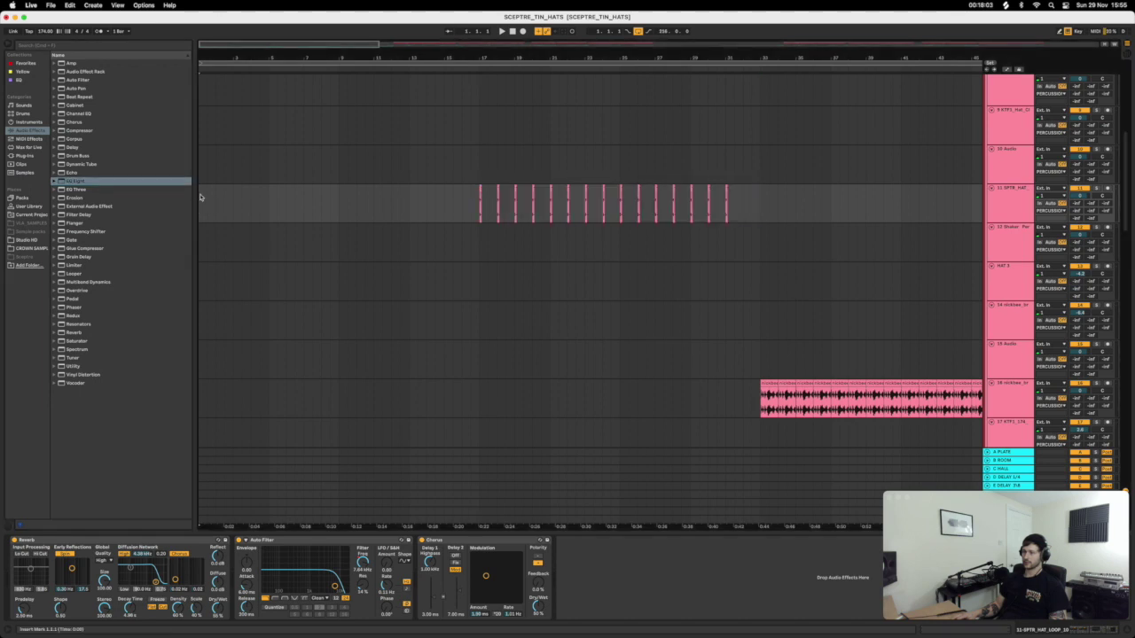
{"action": "left_click", "coordinate": [201, 200], "text": "shift"}
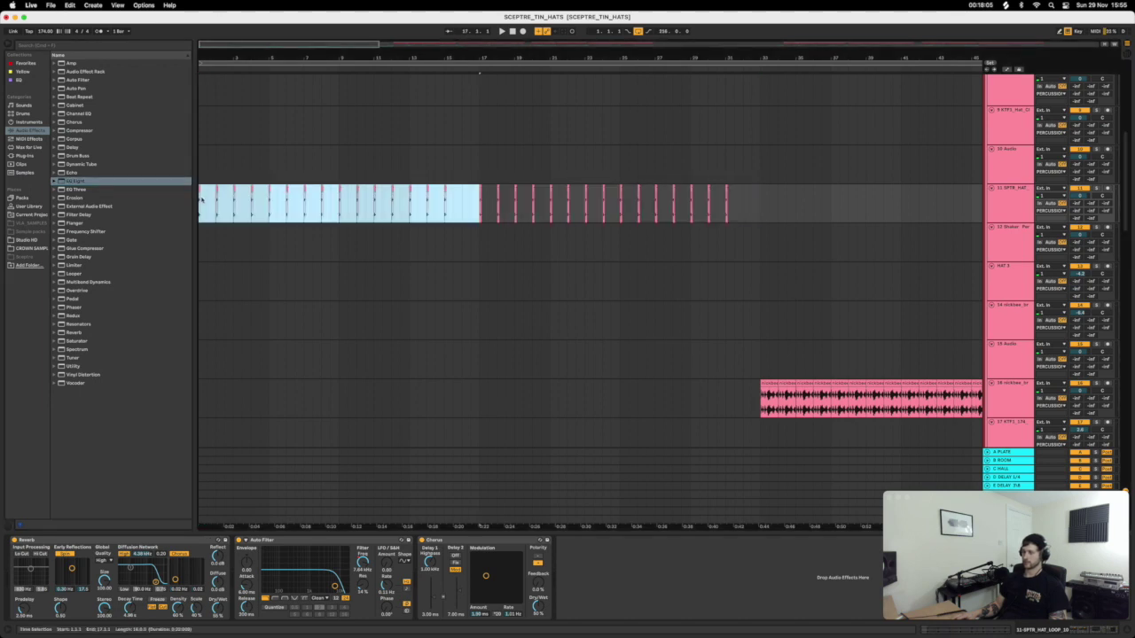
Play the intro with the copied hats and look over the arrangement from the percussion tracks down to the 57-Audio tracks.
{"action": "key", "text": "space"}
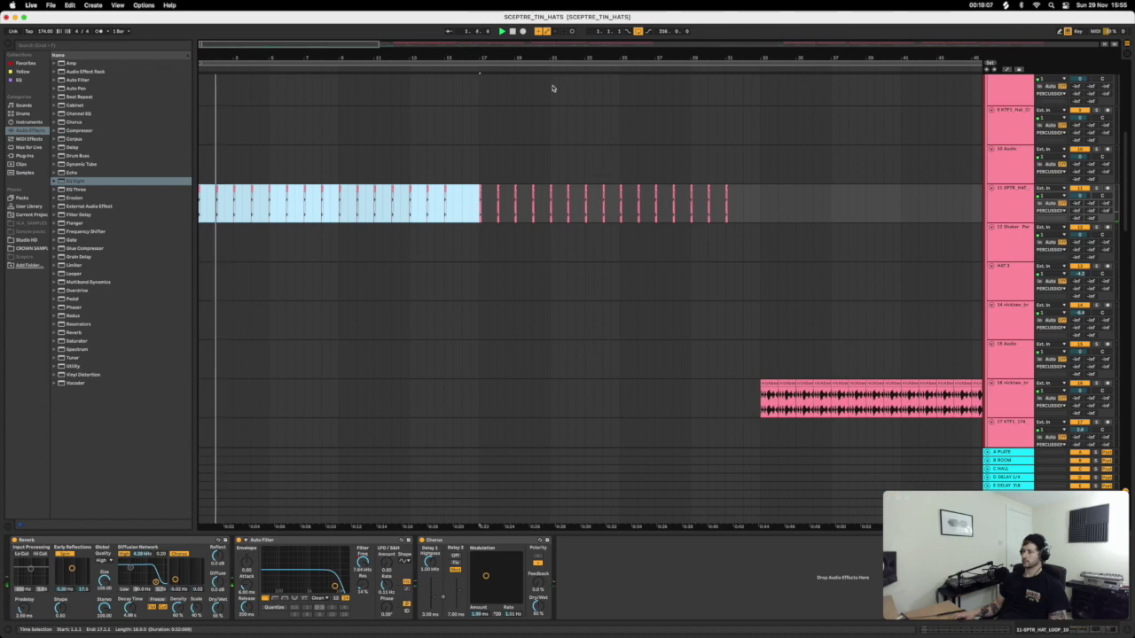
{"action": "left_click_drag", "start_coordinate": [567, 57], "coordinate": [567, 36]}
{"action": "scroll", "coordinate": [369, 355], "scroll_direction": "down", "scroll_amount": 5}
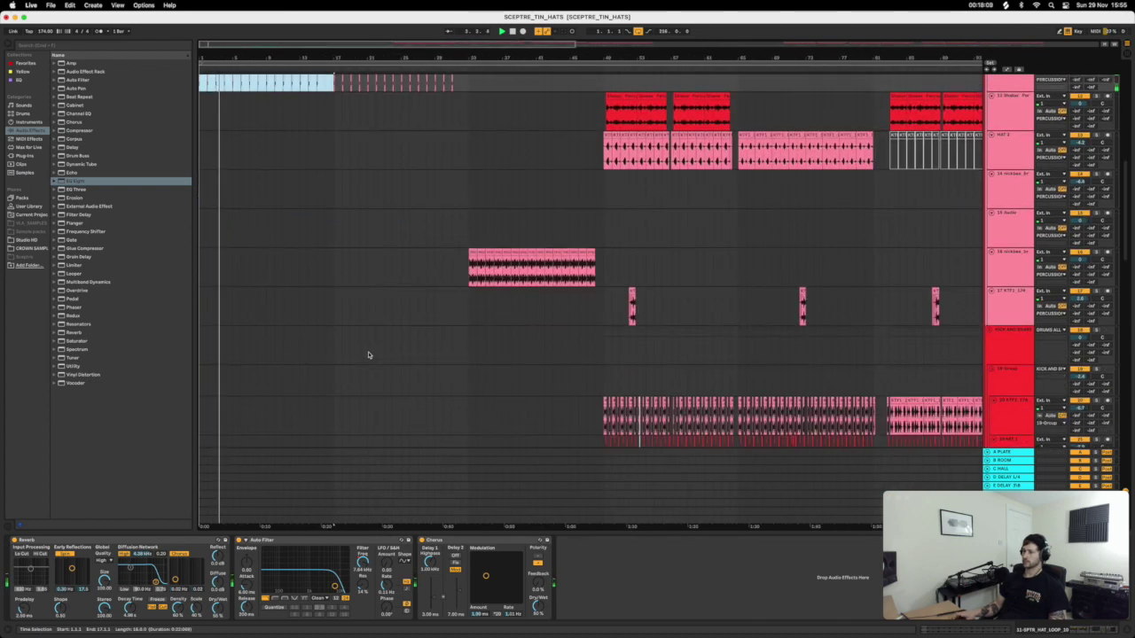
{"action": "scroll", "coordinate": [369, 354], "scroll_direction": "down", "scroll_amount": 10}
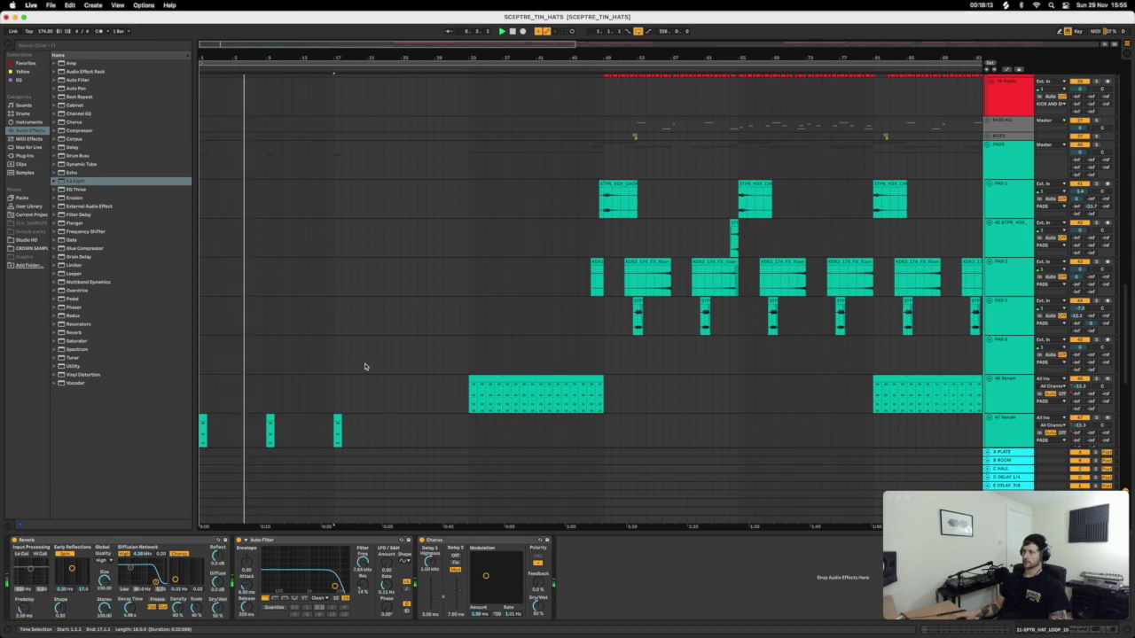
{"action": "scroll", "coordinate": [368, 394], "scroll_direction": "down", "scroll_amount": 4}
{"action": "scroll", "coordinate": [368, 393], "scroll_direction": "down", "scroll_amount": 6}
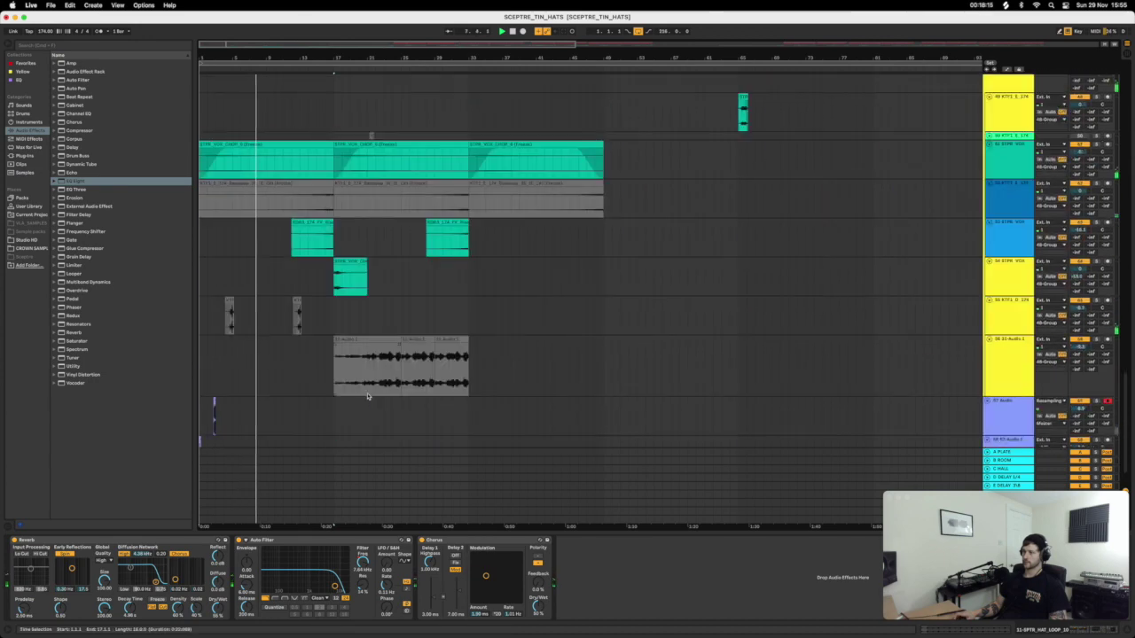
{"action": "scroll", "coordinate": [364, 381], "scroll_direction": "up", "scroll_amount": 2}
{"action": "scroll", "coordinate": [351, 354], "scroll_direction": "down", "scroll_amount": 3}
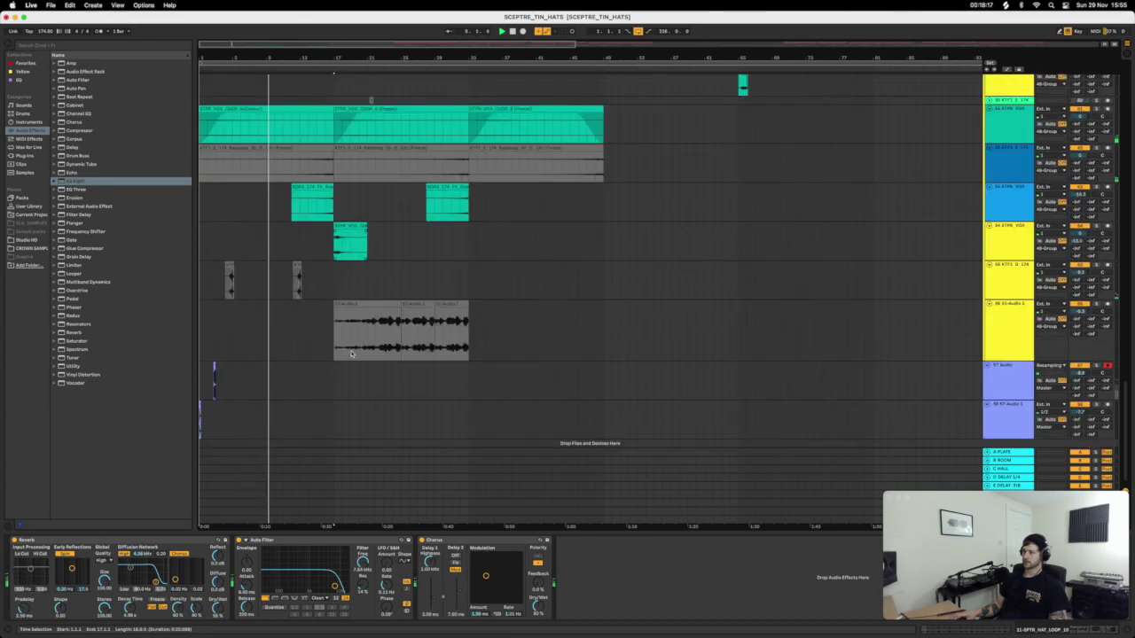
{"action": "scroll", "coordinate": [352, 353], "scroll_direction": "down", "scroll_amount": 1}
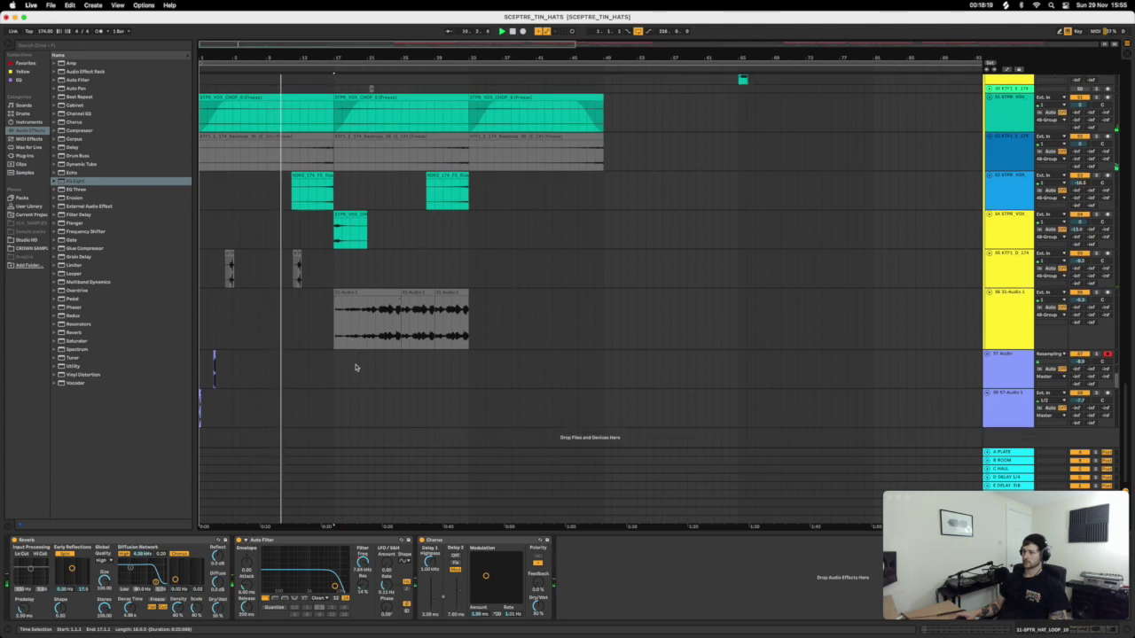
Select the tracks in the 48 Group down to 56-31-Audio 1 and collapse them to minimum height.
{"action": "left_click", "coordinate": [996, 309]}
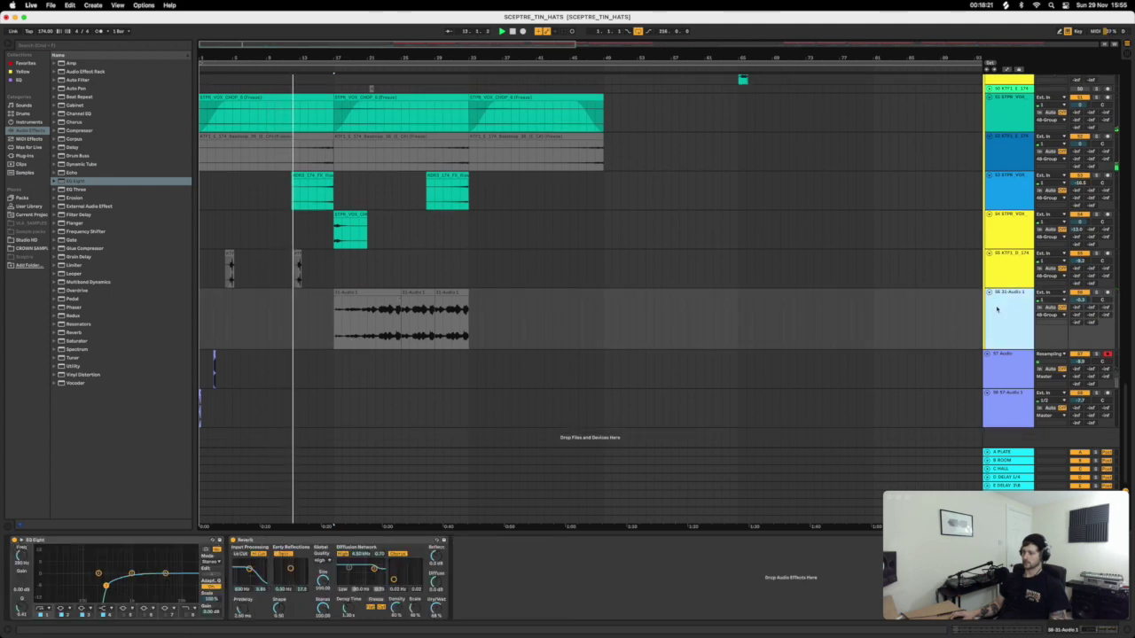
{"action": "left_click", "coordinate": [994, 295], "text": "shift"}
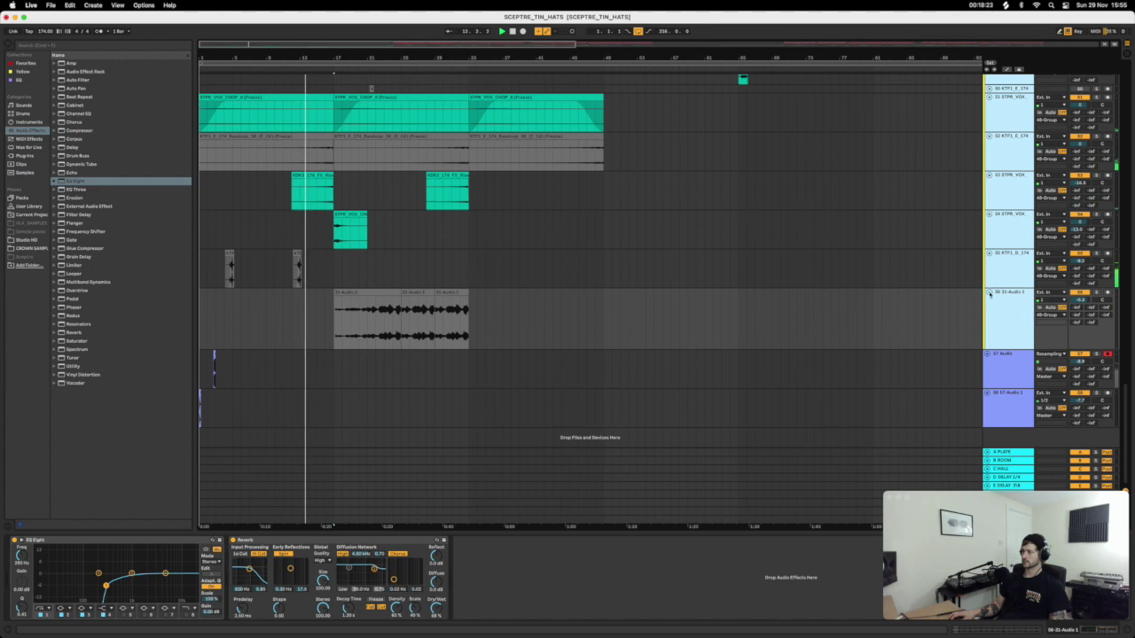
{"action": "key", "text": "super+g"}
{"action": "scroll", "coordinate": [805, 291], "scroll_direction": "up", "scroll_amount": 5}
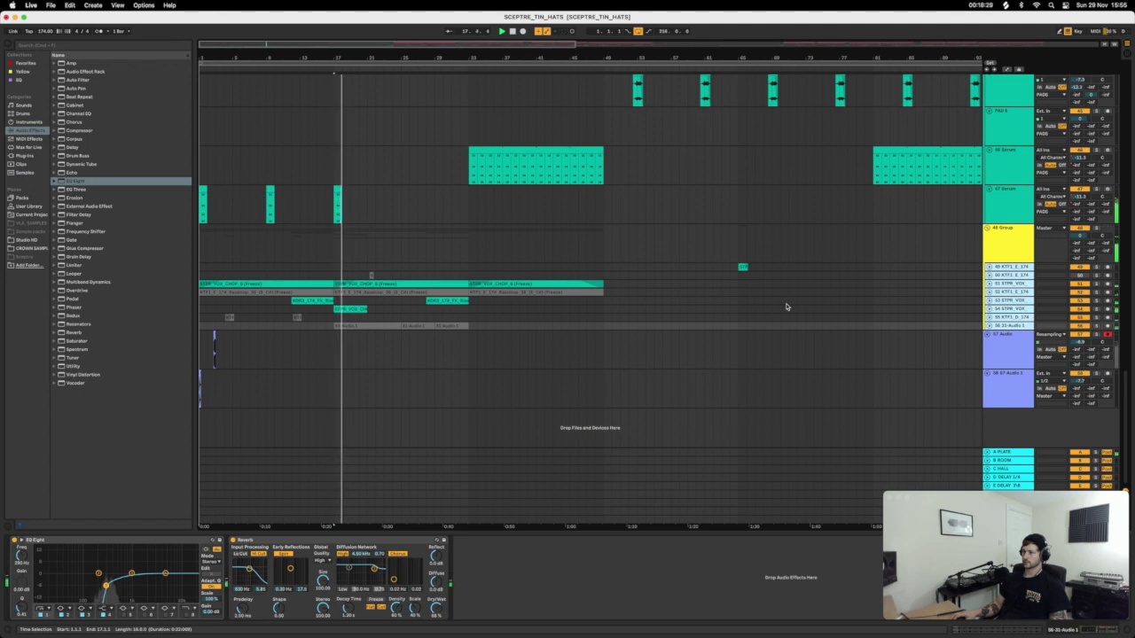
Unfold the STPR_VOX_CHOP_6 track, add a Reverb to it, set its quality to High and lengthen the decay time.
{"action": "left_click", "coordinate": [987, 308]}
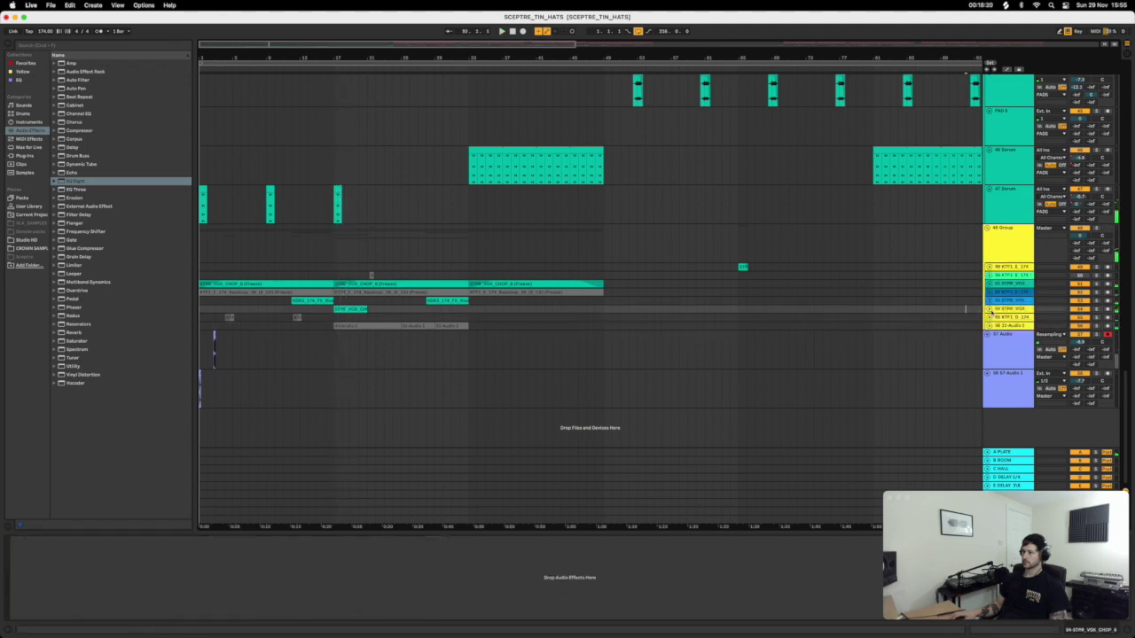
{"action": "left_click", "coordinate": [342, 310]}
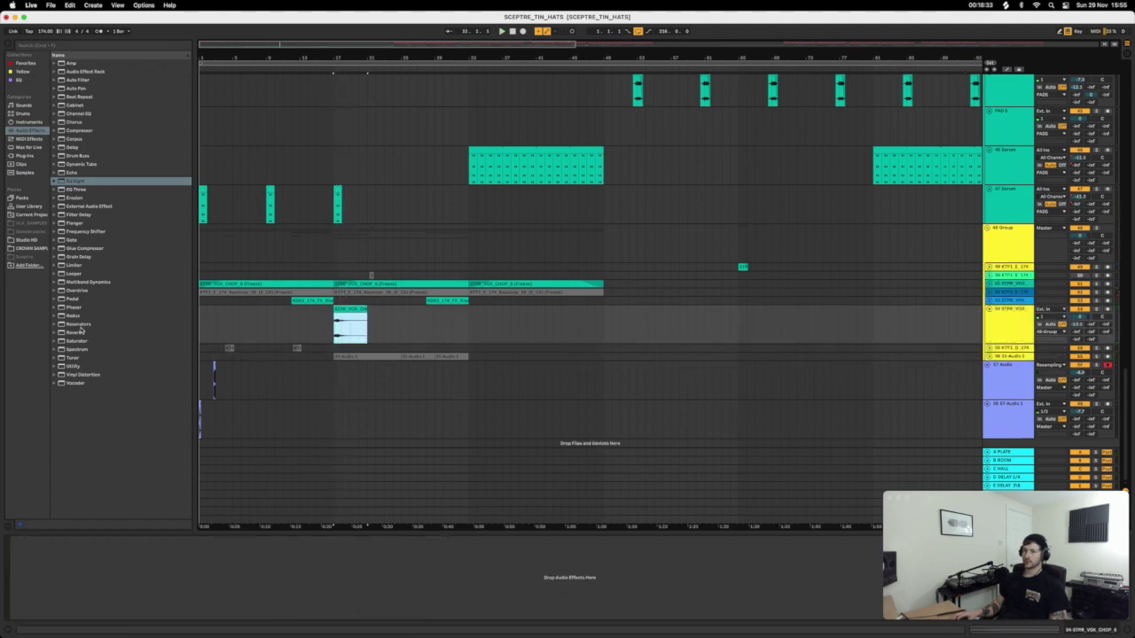
{"action": "left_click_drag", "start_coordinate": [80, 332], "coordinate": [199, 327]}
{"action": "left_click_drag", "start_coordinate": [317, 381], "coordinate": [177, 585]}
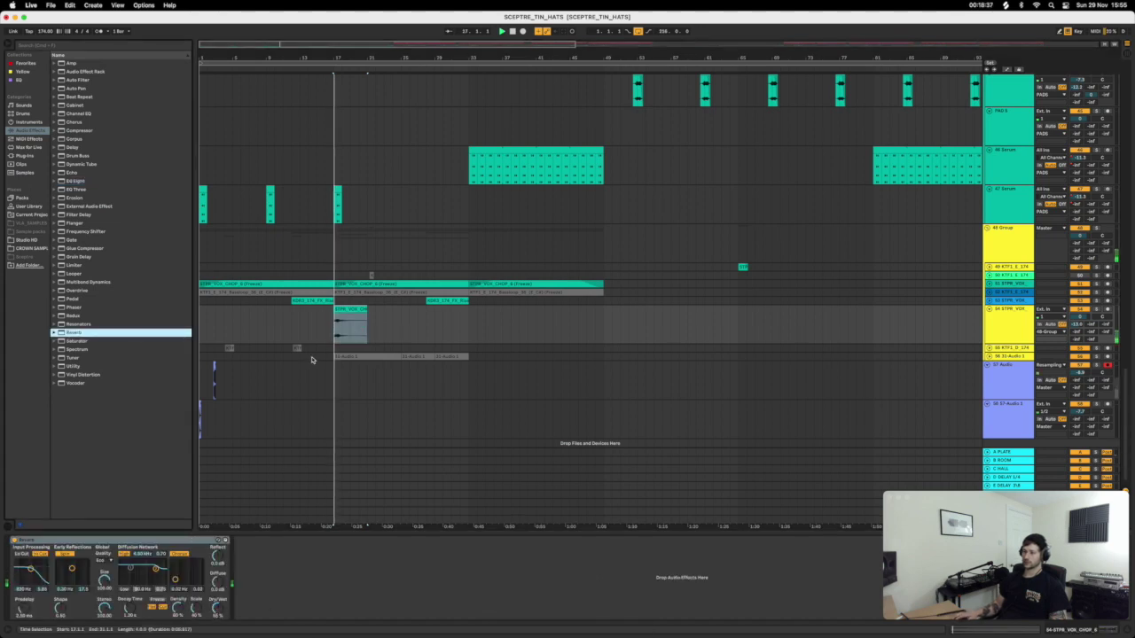
{"action": "left_click_drag", "start_coordinate": [131, 610], "coordinate": [131, 590]}
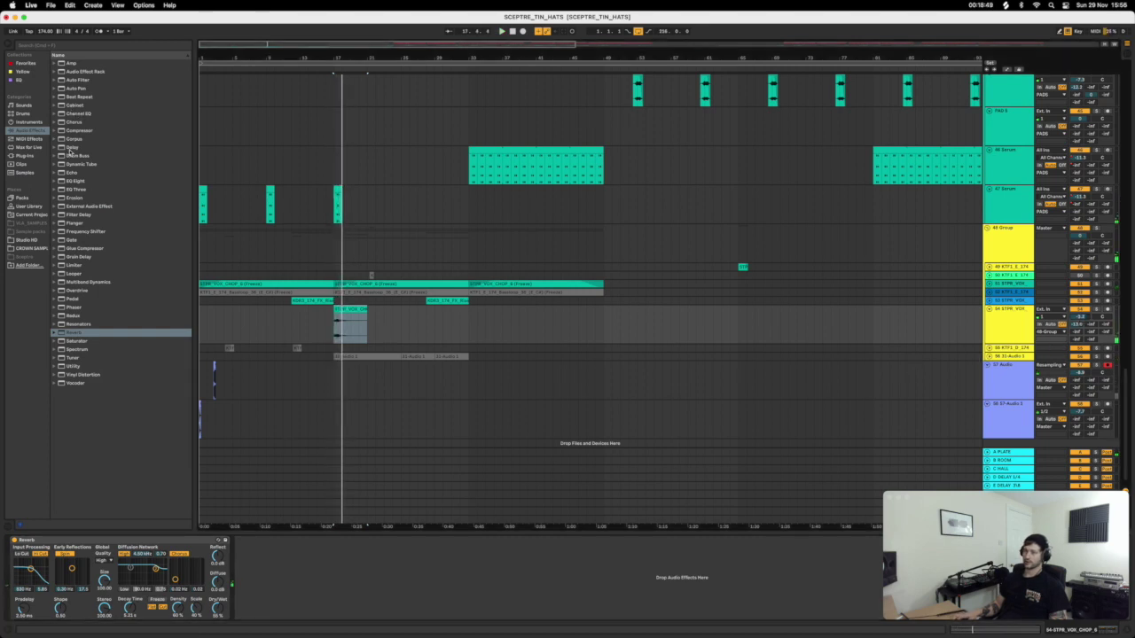
Add a Delay after the Reverb on the vocal chop track, adjust its filter and feedback, and play from bar 17.
{"action": "left_click", "coordinate": [69, 148]}
{"action": "key", "text": "Return"}
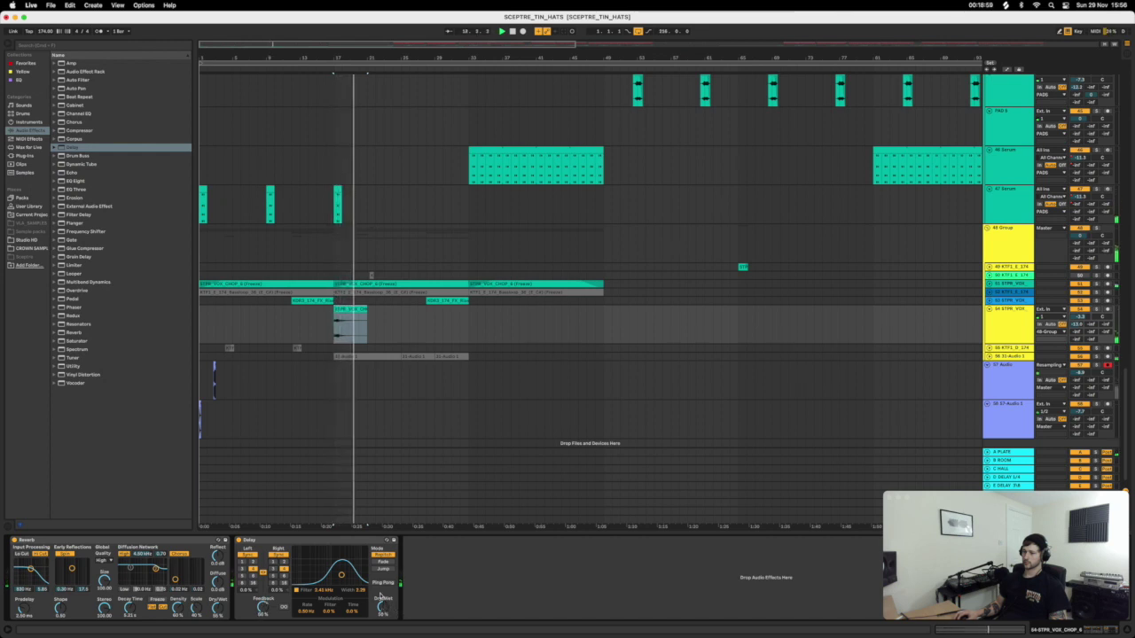
{"action": "left_click", "coordinate": [399, 322]}
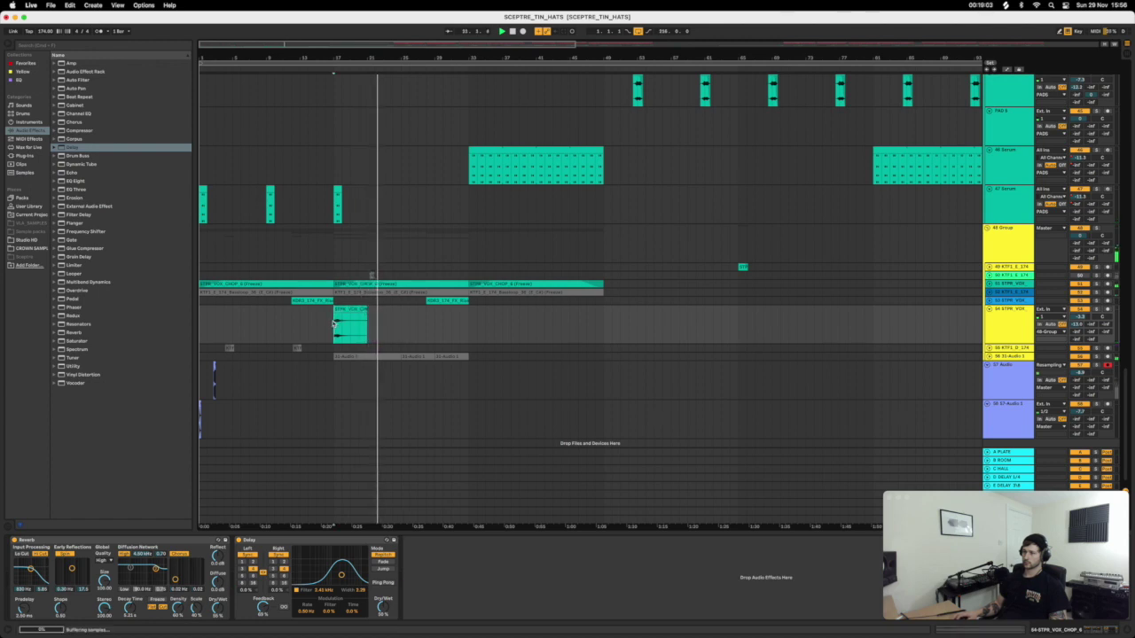
{"action": "left_click", "coordinate": [335, 325]}
{"action": "key", "text": "space"}
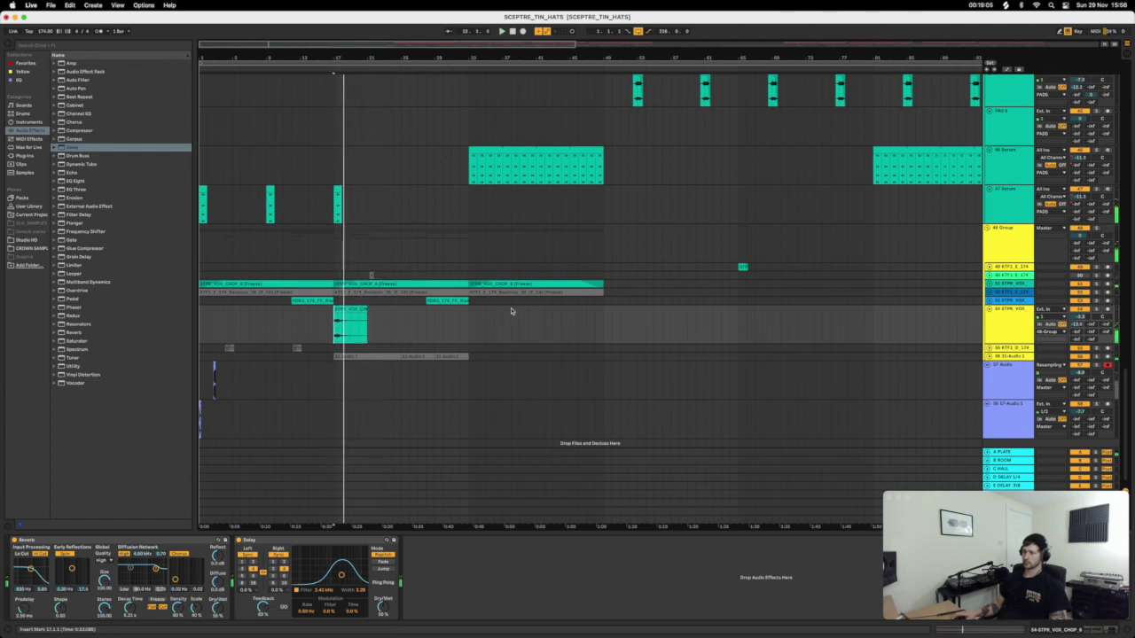
Move the 46 Serum clip from bar 33 to bar 17 and delete the short 47 Serum clip at bar 17.
{"action": "scroll", "coordinate": [547, 201], "scroll_direction": "up", "scroll_amount": 1}
{"action": "left_click_drag", "start_coordinate": [528, 173], "coordinate": [396, 177]}
{"action": "left_click", "coordinate": [349, 218]}
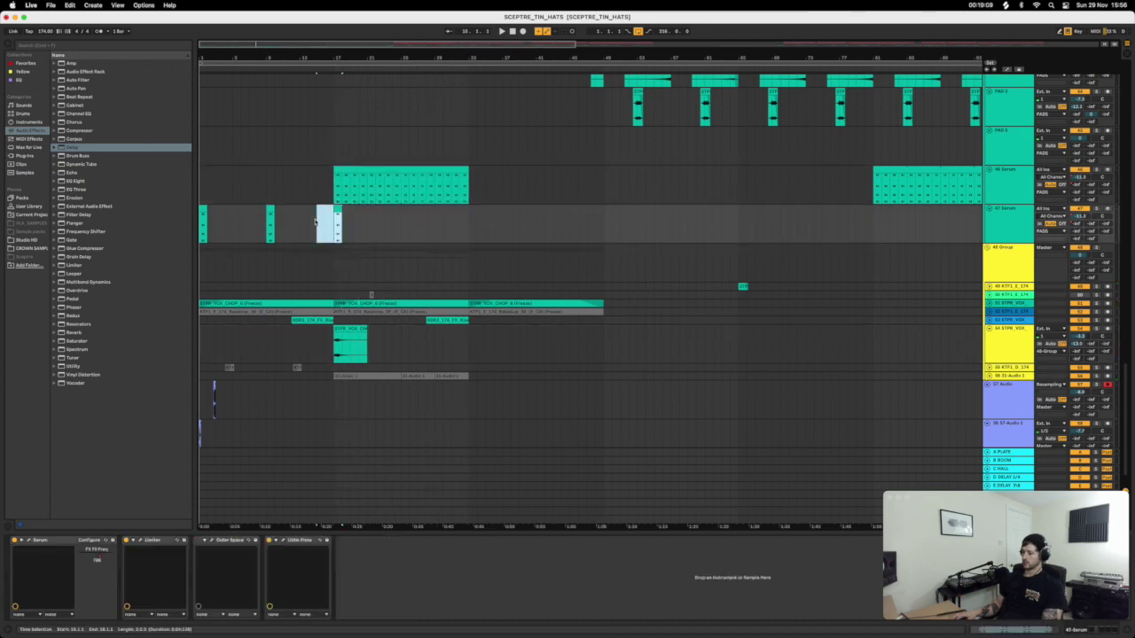
Move the 31-Audio 1 clips from bar 17 to bar 33, unfold their track and trim the last clip's end to bar 48.
{"action": "scroll", "coordinate": [357, 246], "scroll_direction": "down", "scroll_amount": 2}
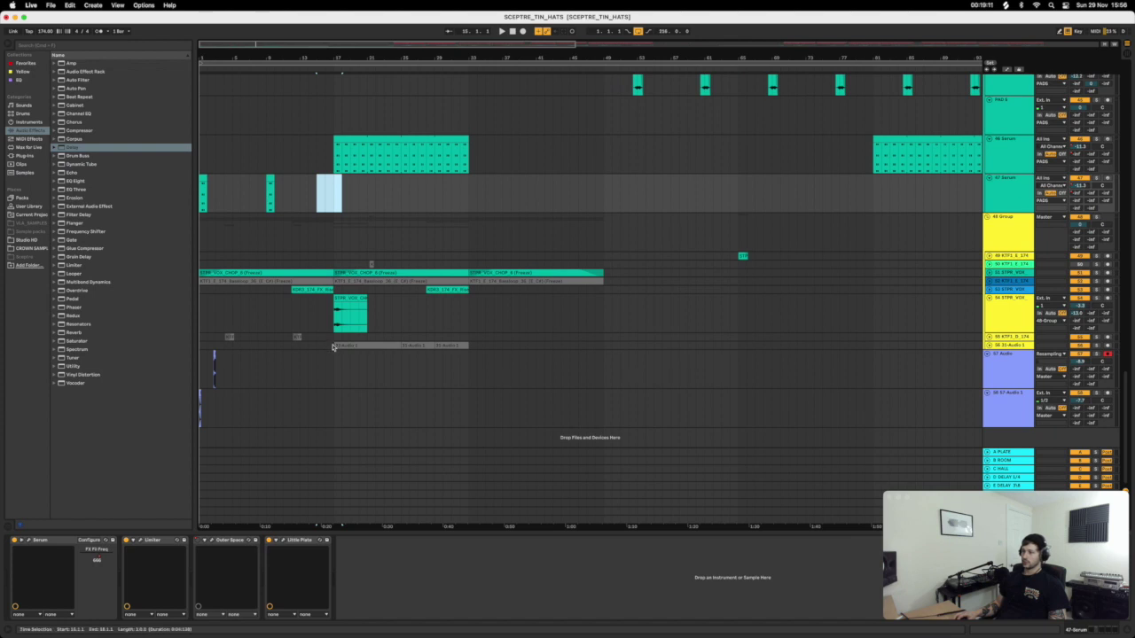
{"action": "left_click_drag", "start_coordinate": [334, 347], "coordinate": [470, 346]}
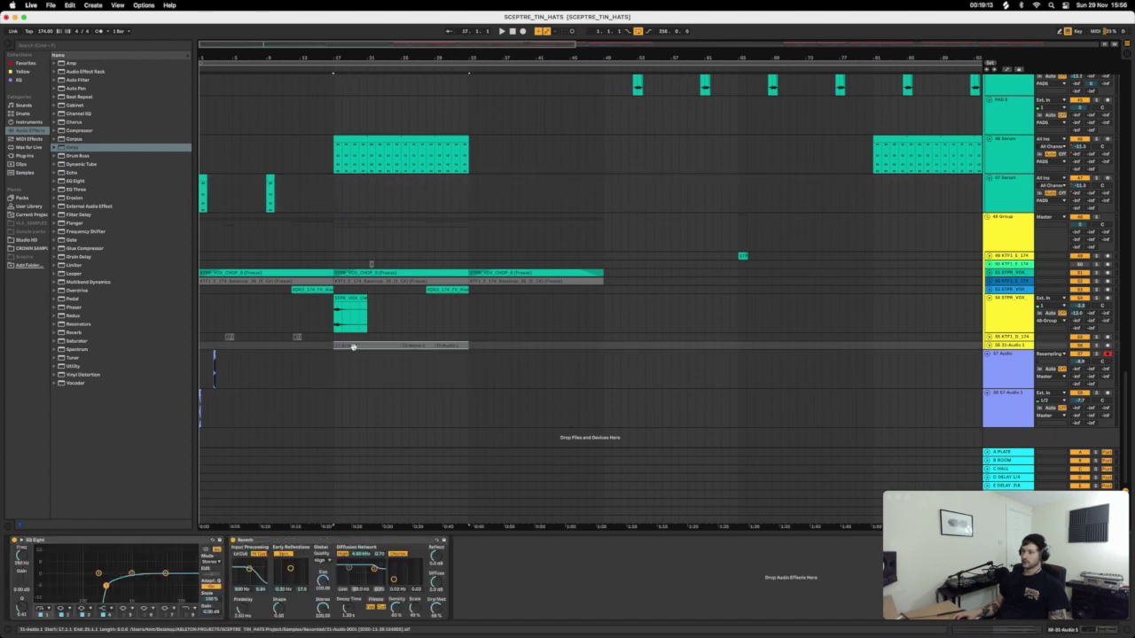
{"action": "left_click_drag", "start_coordinate": [353, 347], "coordinate": [487, 349]}
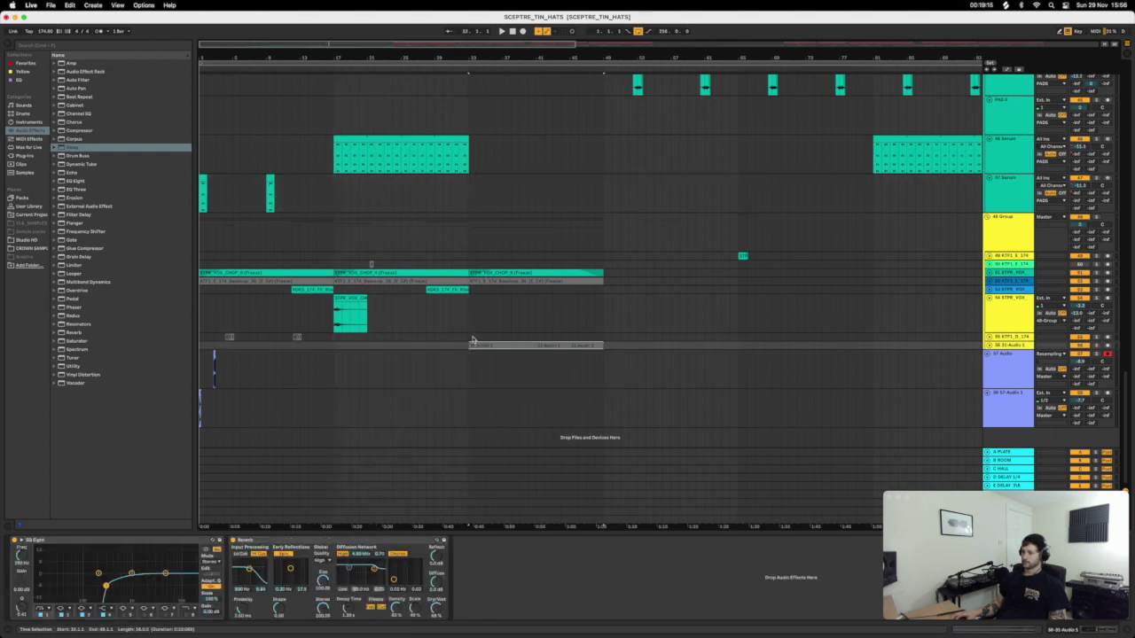
{"action": "left_click", "coordinate": [506, 346]}
{"action": "left_click", "coordinate": [989, 345]}
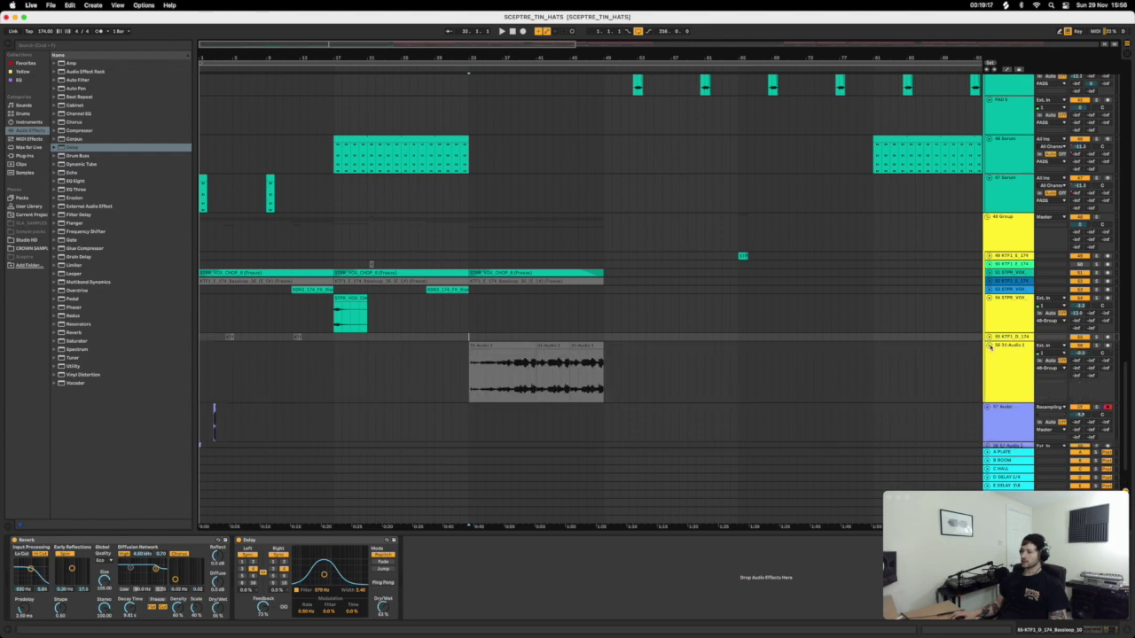
{"action": "left_click", "coordinate": [582, 372]}
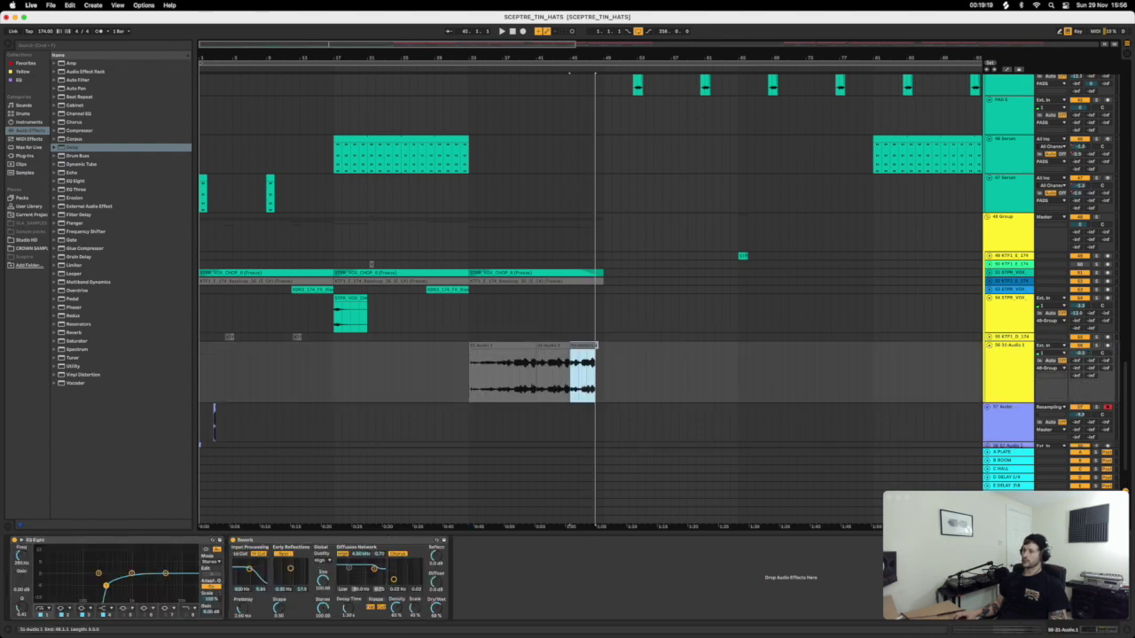
Play the rearranged intro from the opening bars and again from bar 15 through the vocal chop.
{"action": "left_click", "coordinate": [206, 315]}
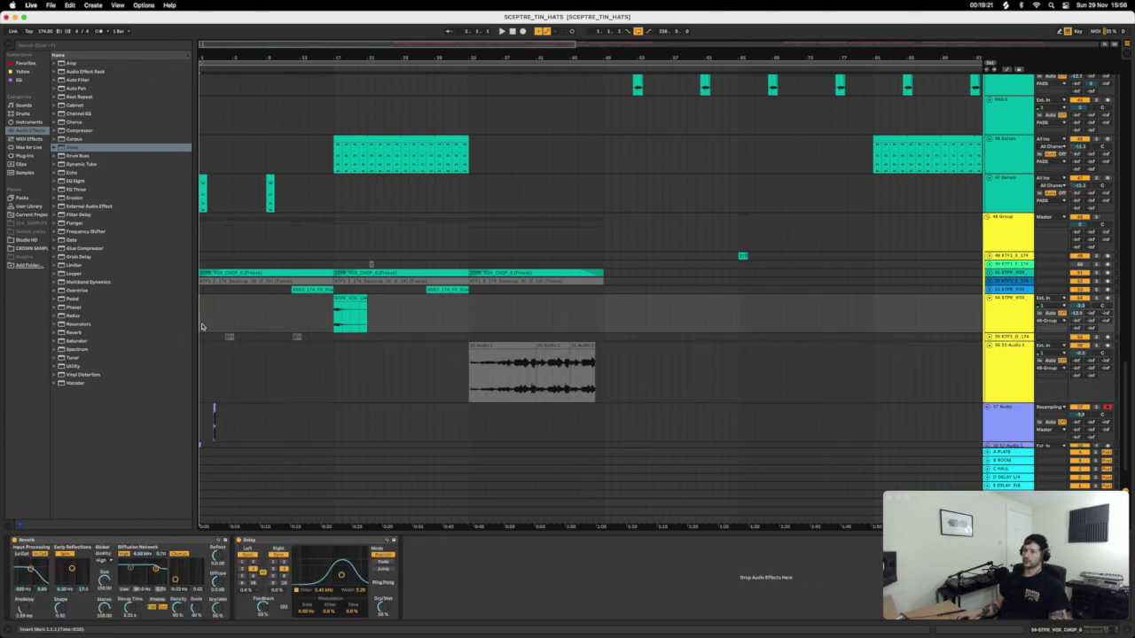
{"action": "key", "text": "space"}
{"action": "scroll", "coordinate": [339, 314], "scroll_direction": "down", "scroll_amount": 2}
{"action": "left_click", "coordinate": [340, 314]}
{"action": "left_click", "coordinate": [318, 318]}
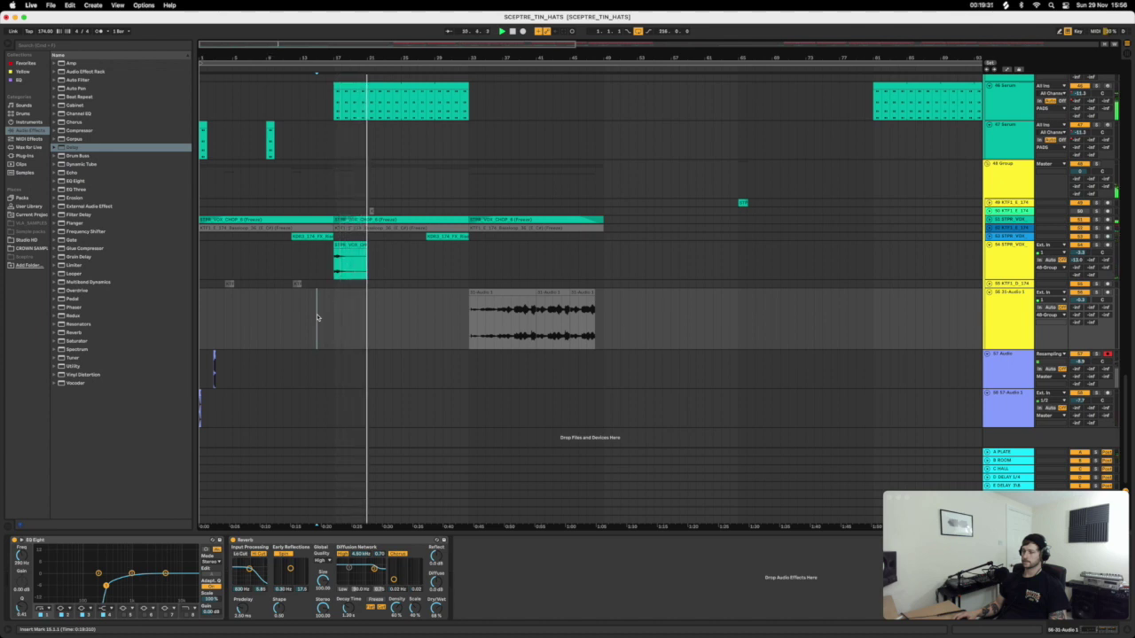
Open the 46 Serum clip at bar 17 in an enlarged note editor and delete the second and fourth chord pairs.
{"action": "scroll", "coordinate": [357, 172], "scroll_direction": "up", "scroll_amount": 2}
{"action": "double_click", "coordinate": [353, 146]}
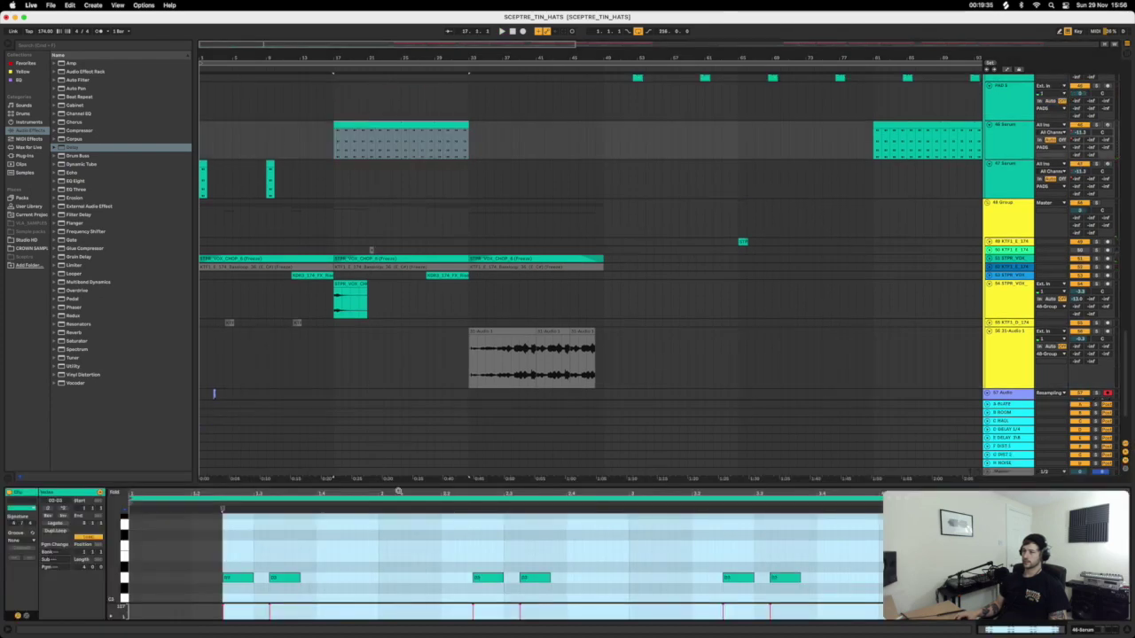
{"action": "left_click_drag", "start_coordinate": [399, 485], "coordinate": [417, 215]}
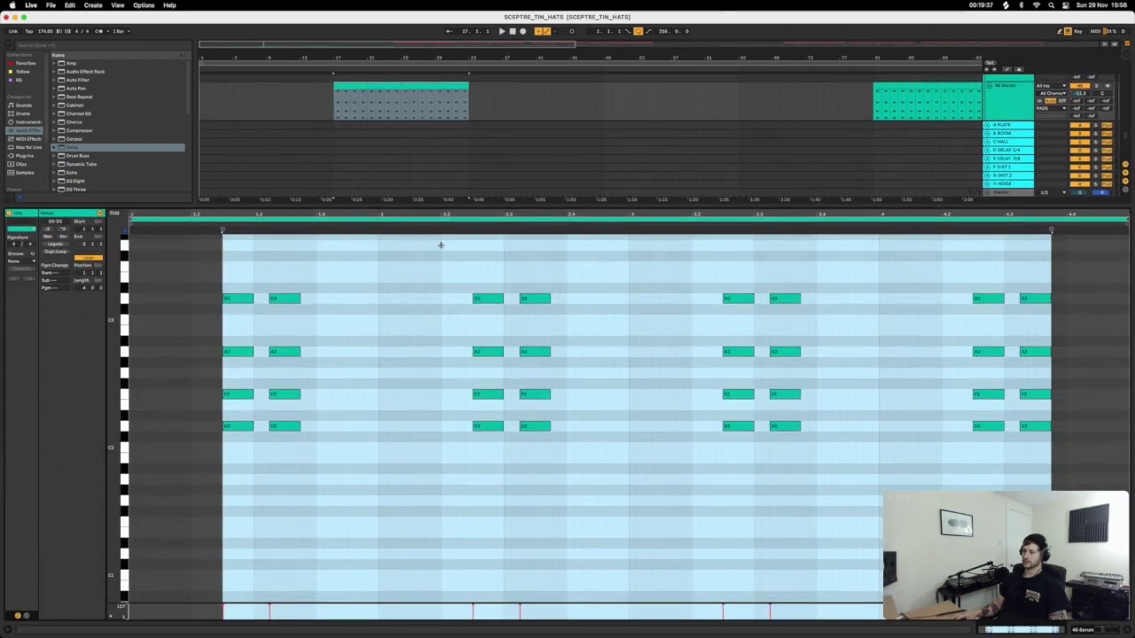
{"action": "left_click_drag", "start_coordinate": [590, 550], "coordinate": [459, 273]}
{"action": "key", "text": "Delete"}
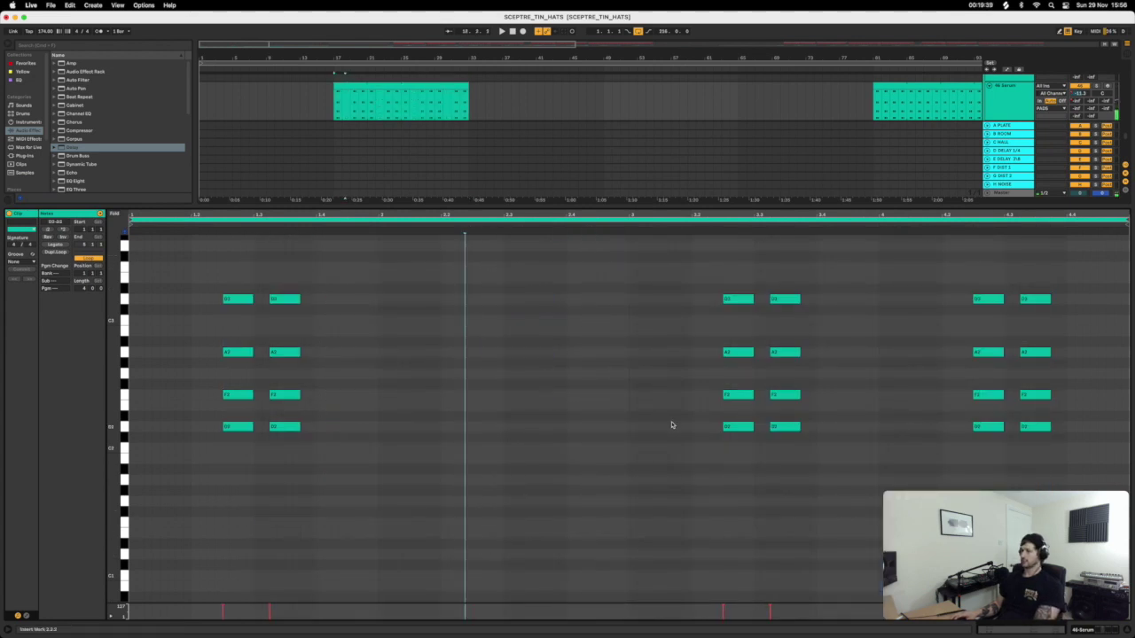
{"action": "left_click_drag", "start_coordinate": [1056, 449], "coordinate": [934, 289]}
{"action": "key", "text": "Delete"}
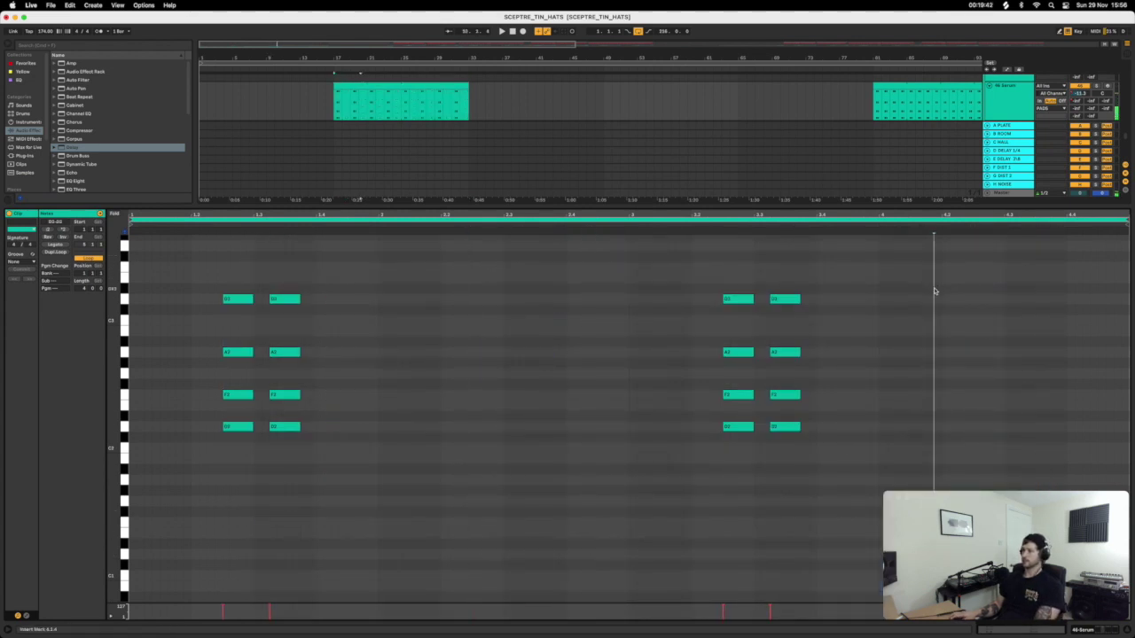
Play the thinned chords from bar 17, shrink the note editor, and check the clip on the KTF1_E_174 track near bar 21.
{"action": "left_click", "coordinate": [330, 117]}
{"action": "key", "text": "space"}
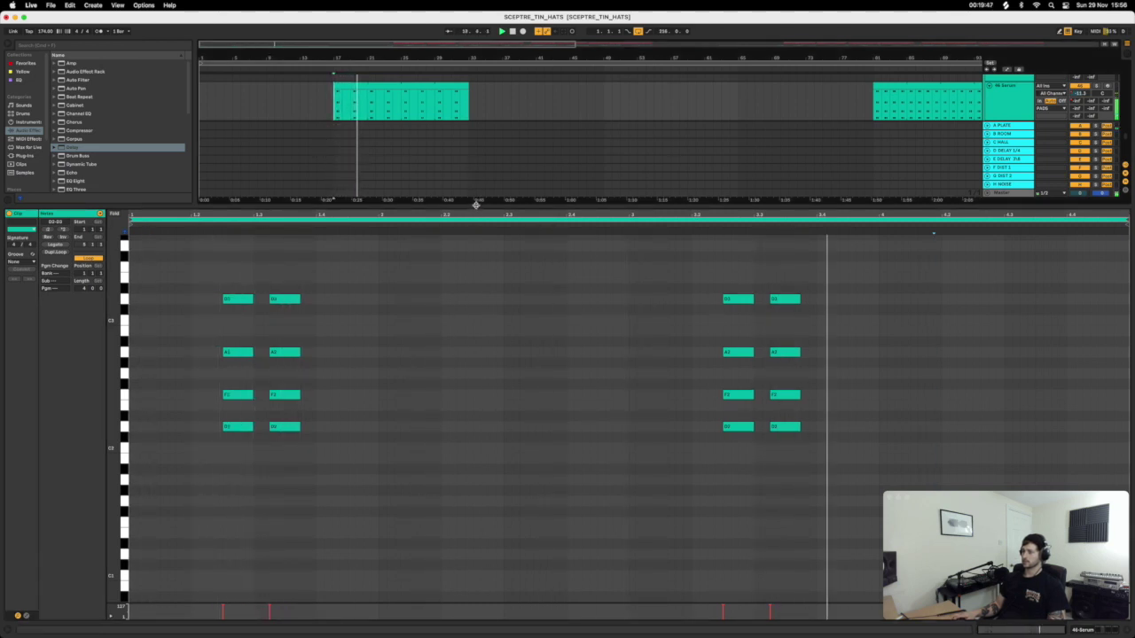
{"action": "left_click_drag", "start_coordinate": [476, 204], "coordinate": [471, 479]}
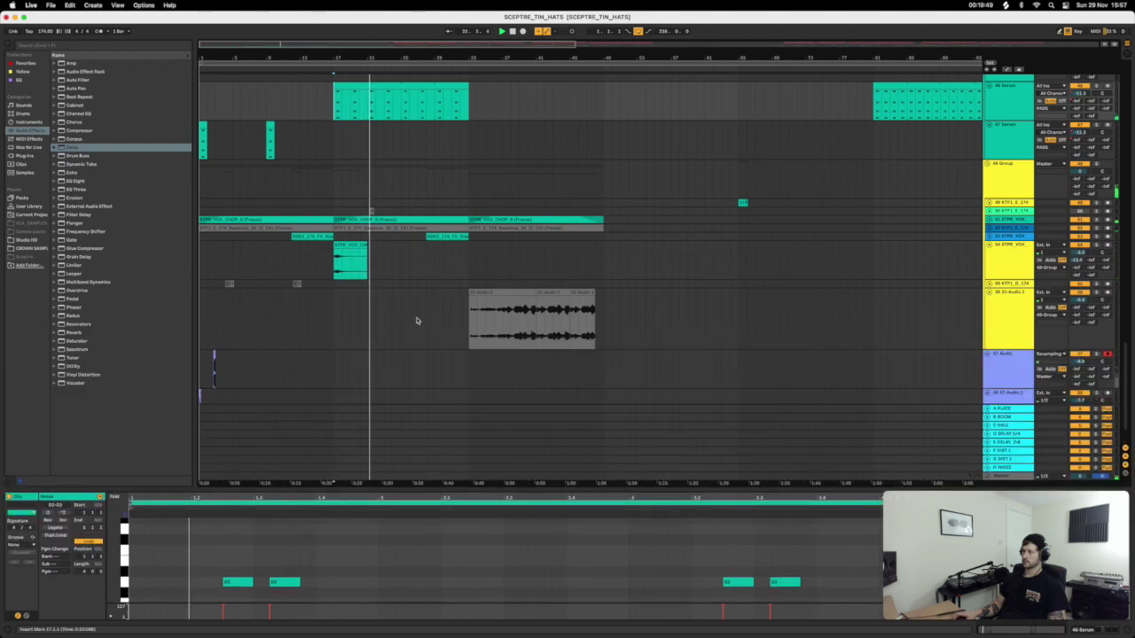
{"action": "scroll", "coordinate": [417, 321], "scroll_direction": "down", "scroll_amount": 2}
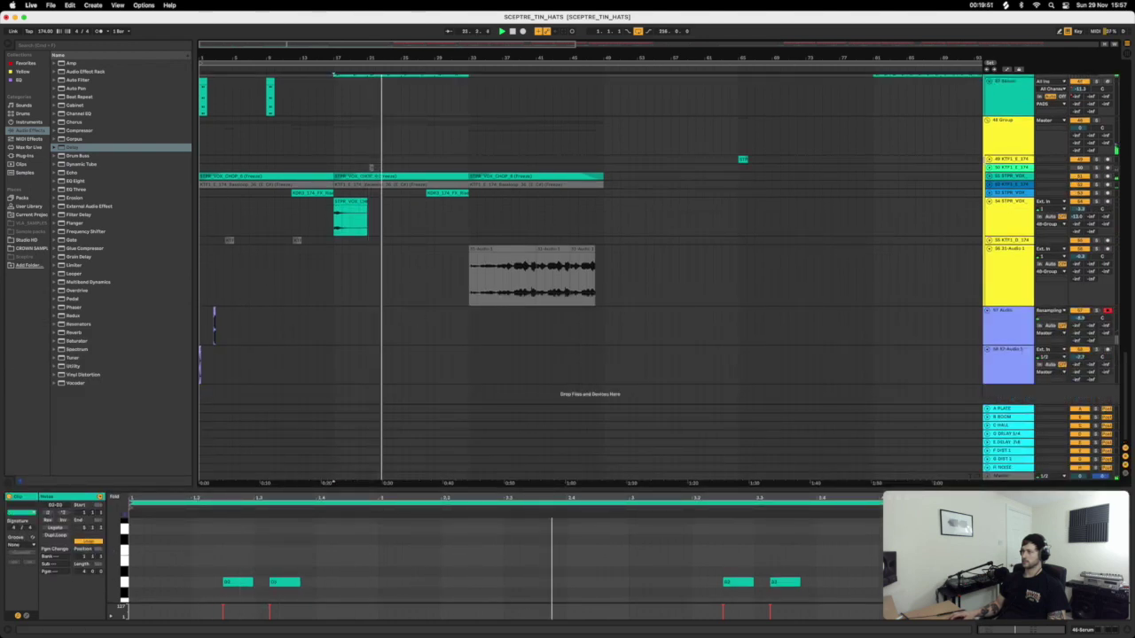
{"action": "left_click", "coordinate": [988, 166]}
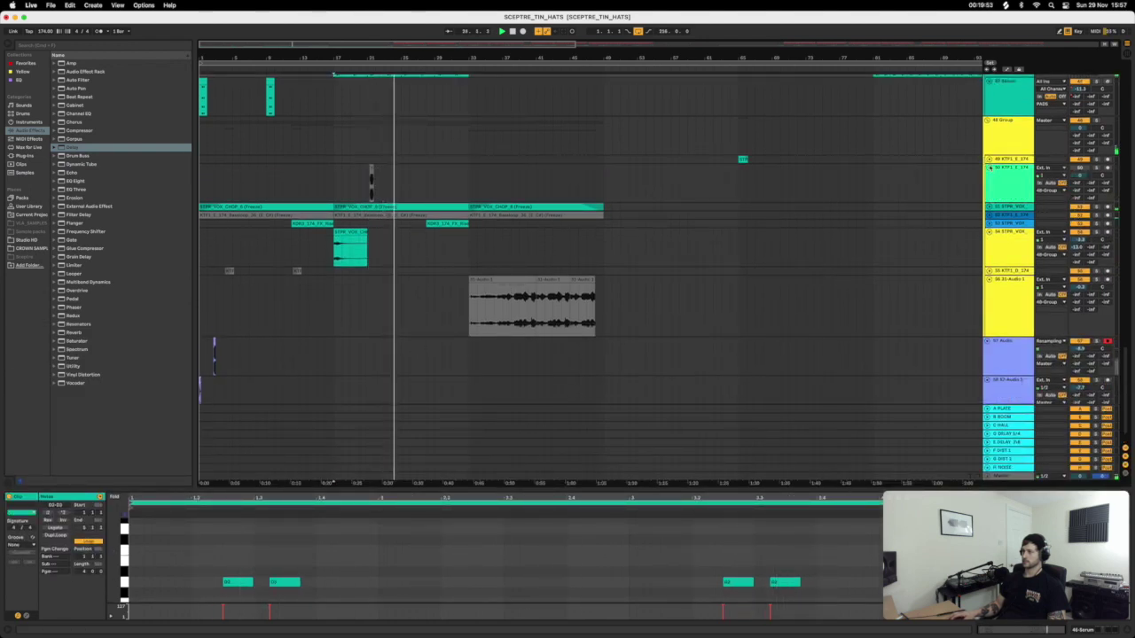
{"action": "left_click", "coordinate": [988, 166]}
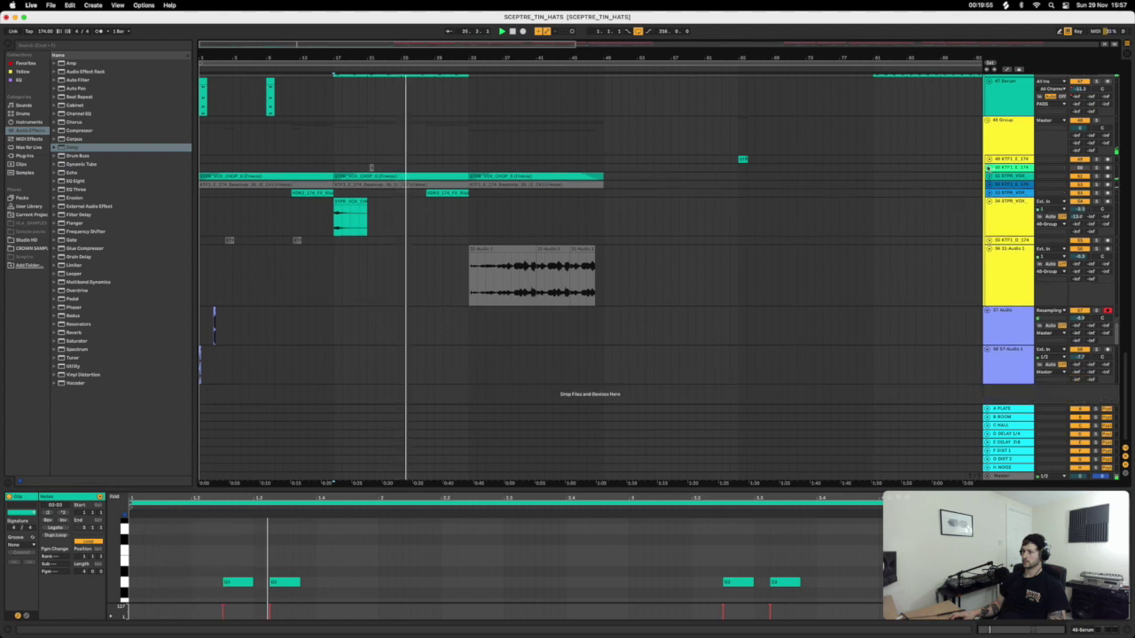
{"action": "key", "text": "space"}
Copy the drum hit at the start of the 58 57-Audio 1 track to bars 17 and 25.
{"action": "mouse_move", "coordinate": [332, 369]}
{"action": "left_mouse_down"}
{"action": "mouse_move", "coordinate": [200, 350]}
{"action": "mouse_move", "coordinate": [406, 366]}
{"action": "mouse_move", "coordinate": [330, 355]}
{"action": "left_mouse_up"}
{"action": "left_click", "coordinate": [404, 362]}
{"action": "key", "text": "Delete"}
Try duplicating bars 1 to 17 of the 57-Audio track to bar 17, play from there, and delete the copied hit.
{"action": "left_click", "coordinate": [320, 317]}
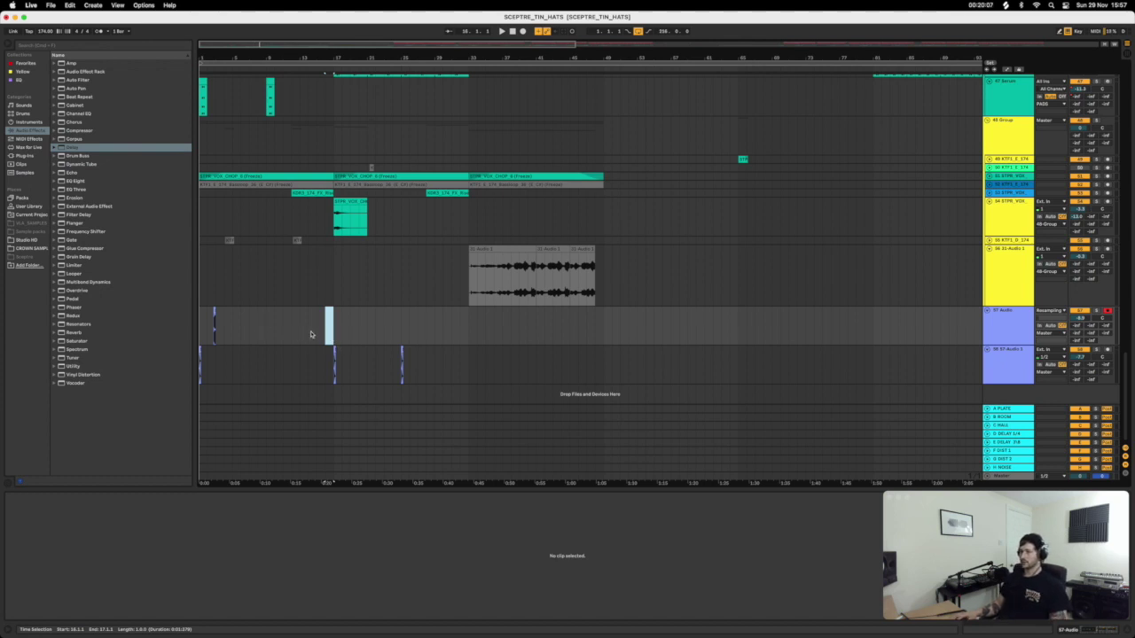
{"action": "left_click_drag", "start_coordinate": [334, 328], "coordinate": [185, 329]}
{"action": "key", "text": "super+d"}
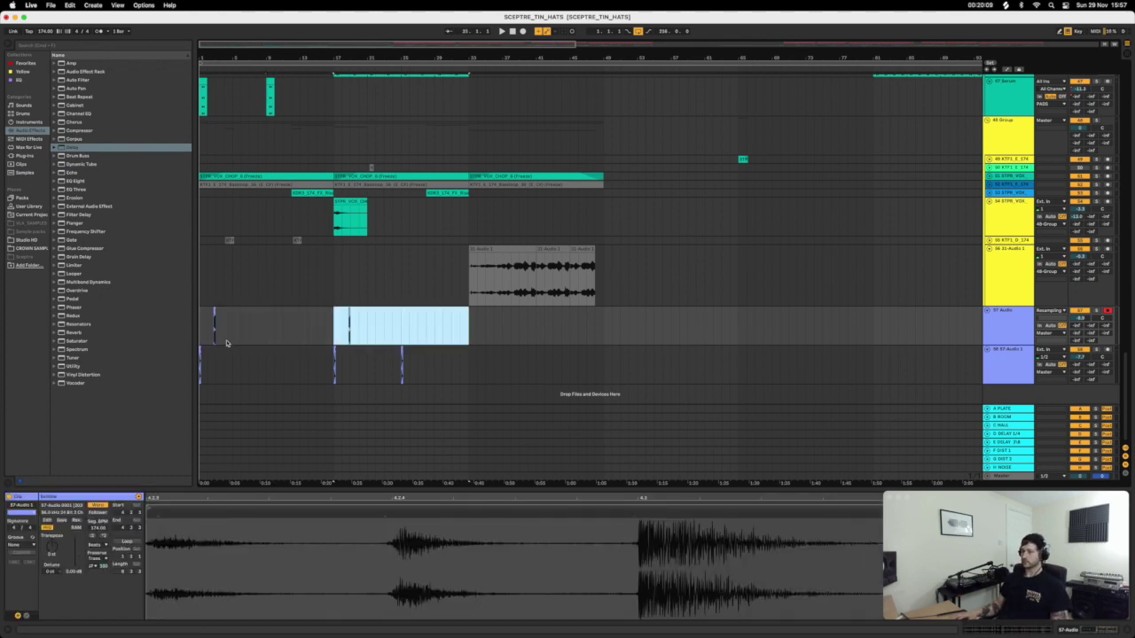
{"action": "left_click", "coordinate": [334, 328]}
{"action": "key", "text": "space"}
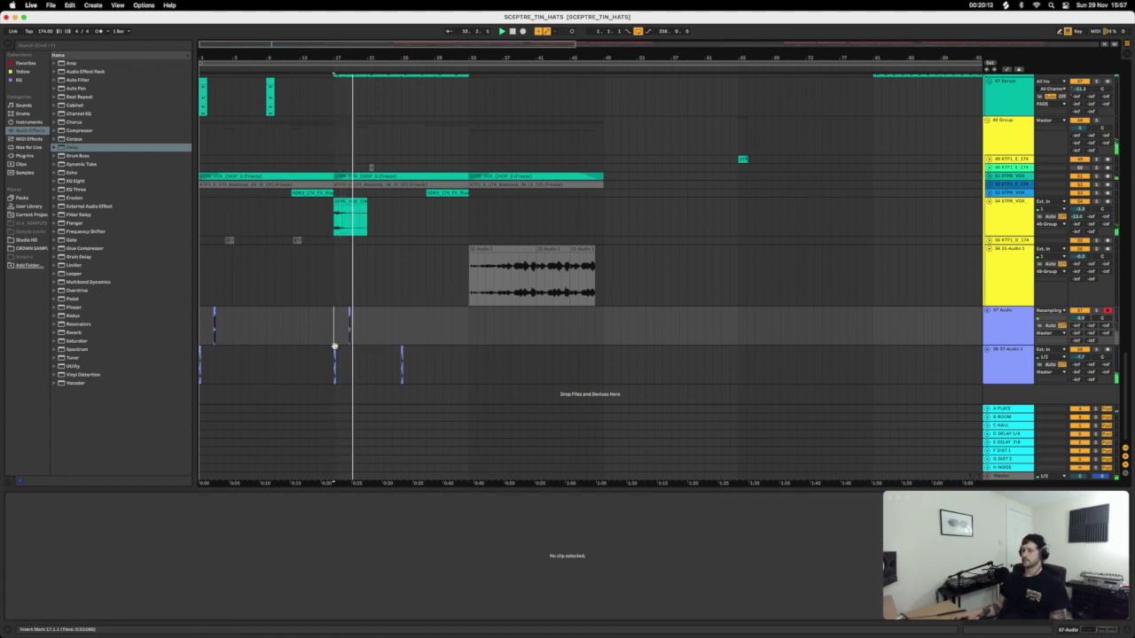
{"action": "left_click_drag", "start_coordinate": [350, 329], "coordinate": [324, 328]}
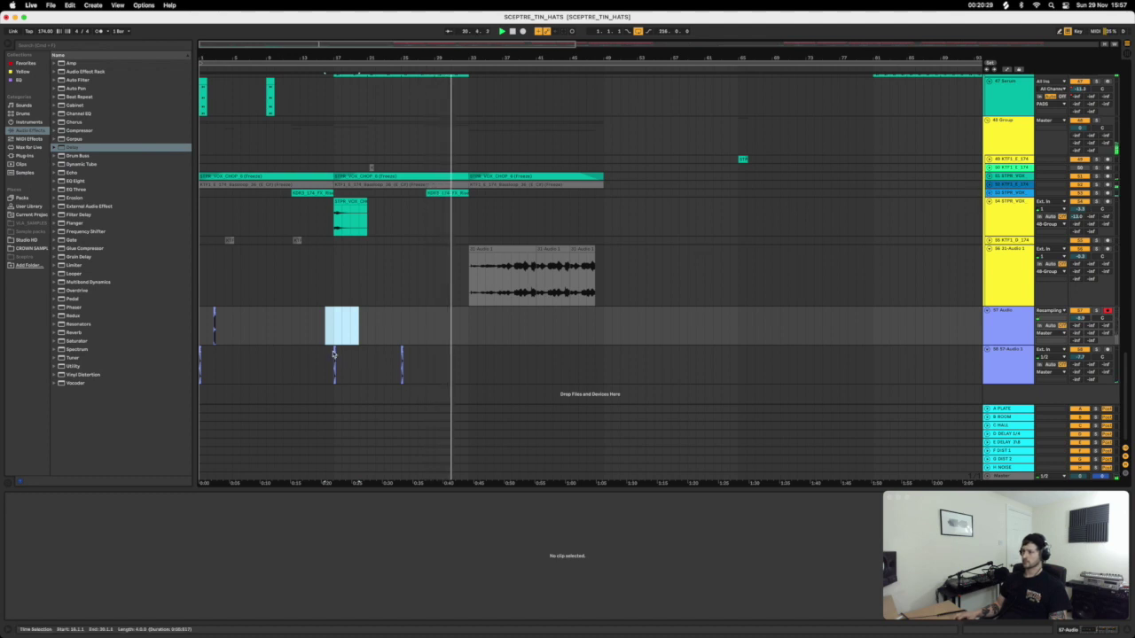
Copy the 58 57-Audio 1 drum hit from bar 25 to bar 33 and play from bar 33.
{"action": "scroll", "coordinate": [523, 329], "scroll_direction": "up", "scroll_amount": 10}
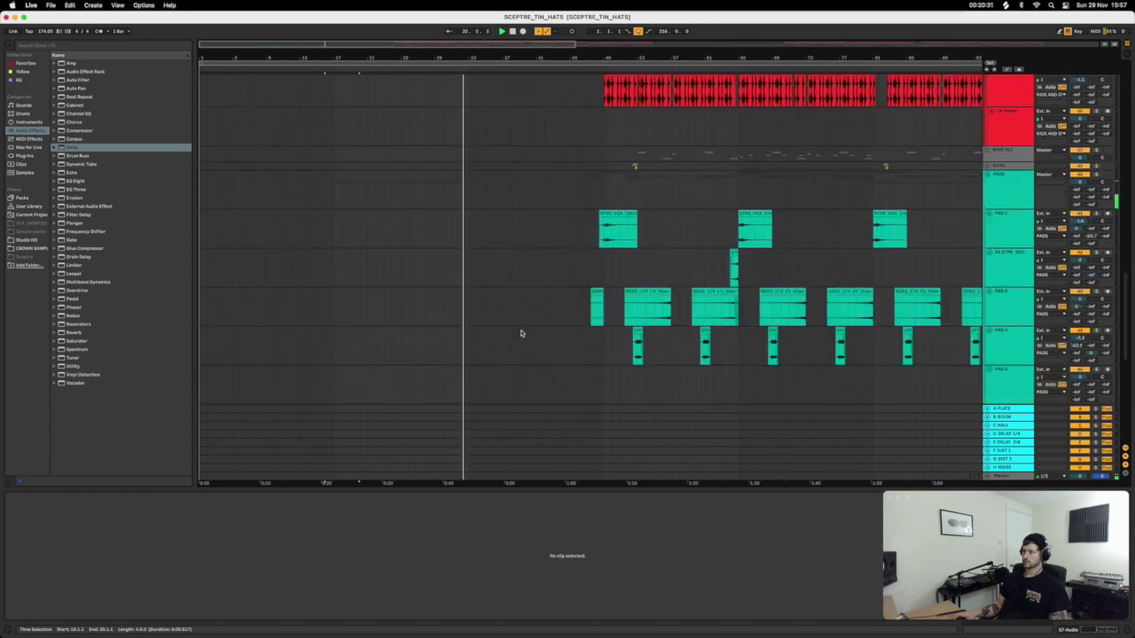
{"action": "scroll", "coordinate": [521, 334], "scroll_direction": "up", "scroll_amount": 2}
{"action": "scroll", "coordinate": [521, 333], "scroll_direction": "down", "scroll_amount": 15}
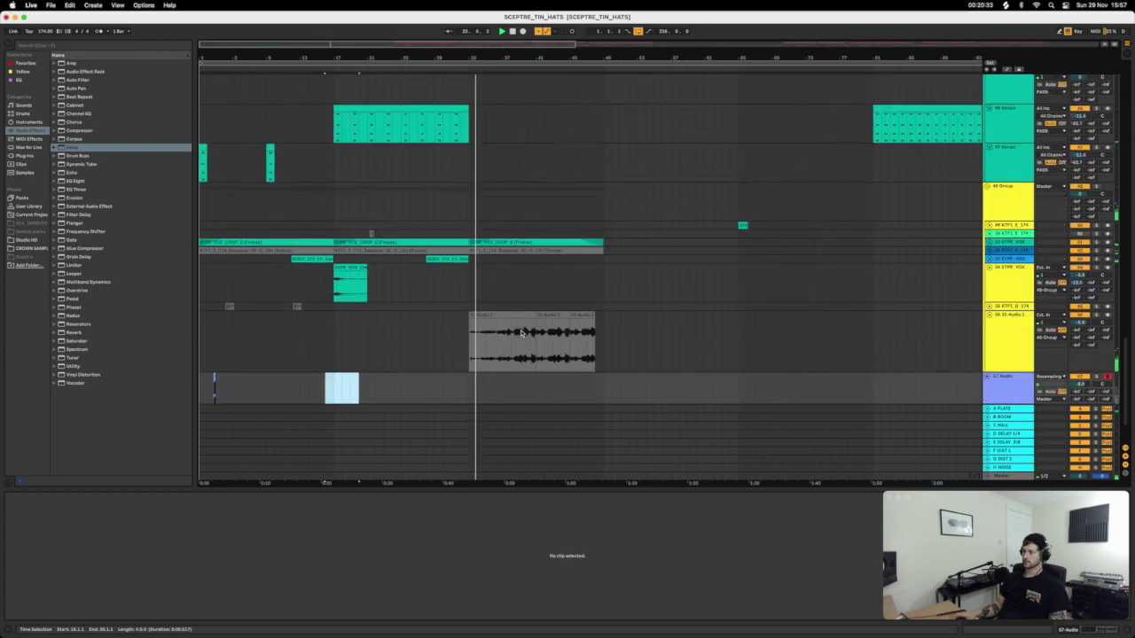
{"action": "left_click", "coordinate": [401, 363]}
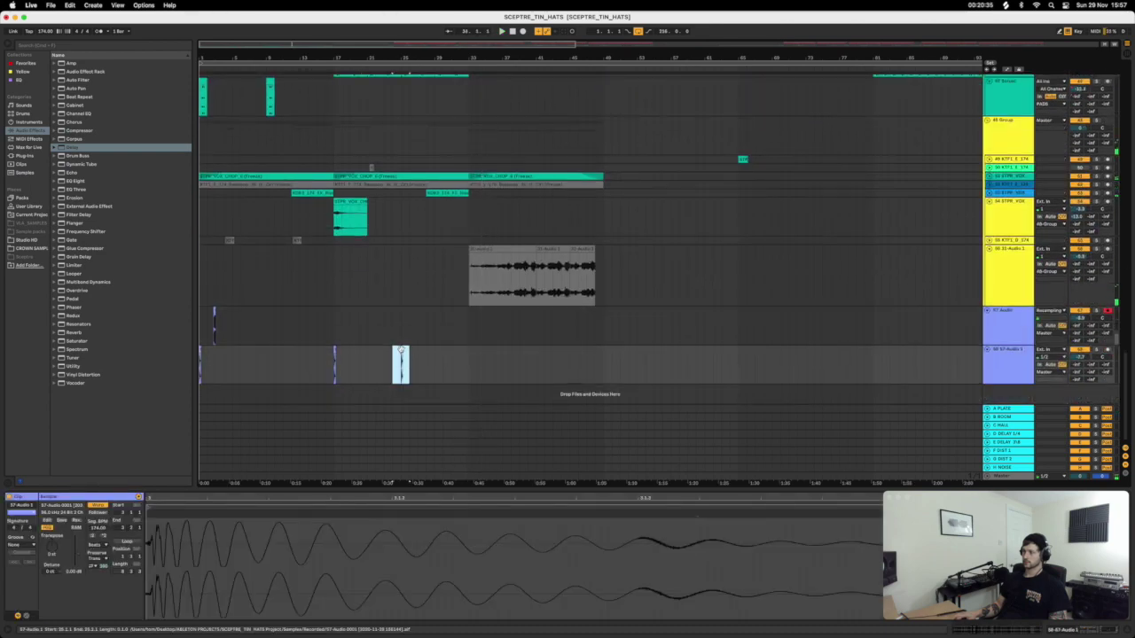
{"action": "left_click_drag", "start_coordinate": [400, 351], "coordinate": [469, 355]}
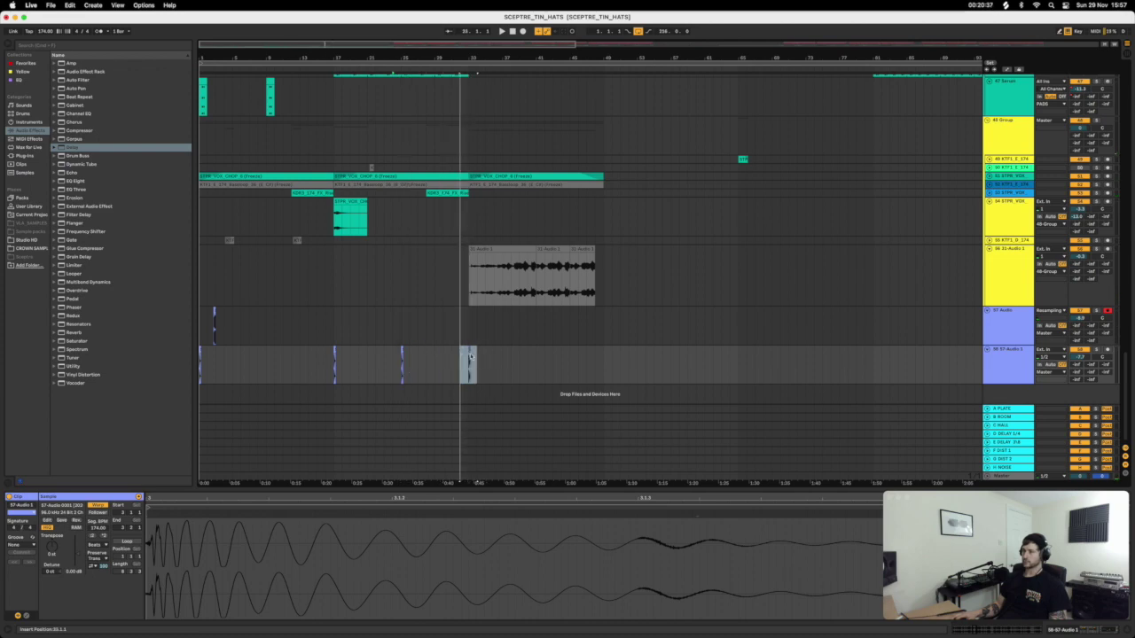
{"action": "left_click", "coordinate": [477, 358]}
{"action": "left_click", "coordinate": [467, 358]}
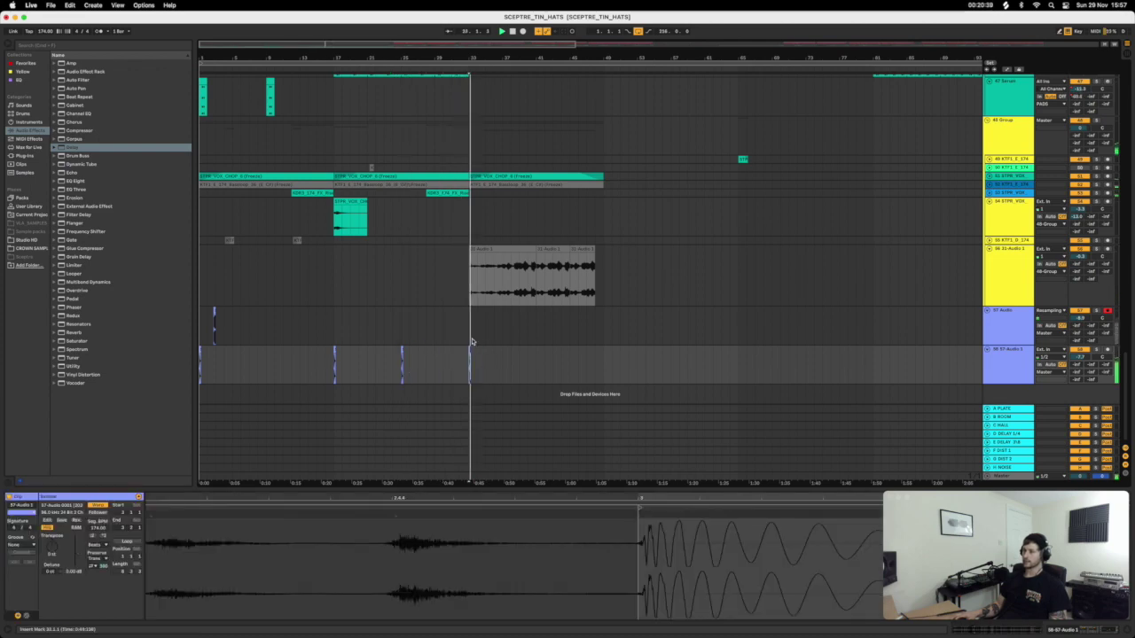
Duplicate the 46 Serum track that holds the thinned intro chords at bar 17.
{"action": "scroll", "coordinate": [472, 265], "scroll_direction": "up", "scroll_amount": 5}
{"action": "scroll", "coordinate": [470, 267], "scroll_direction": "up", "scroll_amount": 3}
{"action": "scroll", "coordinate": [467, 261], "scroll_direction": "down", "scroll_amount": 3}
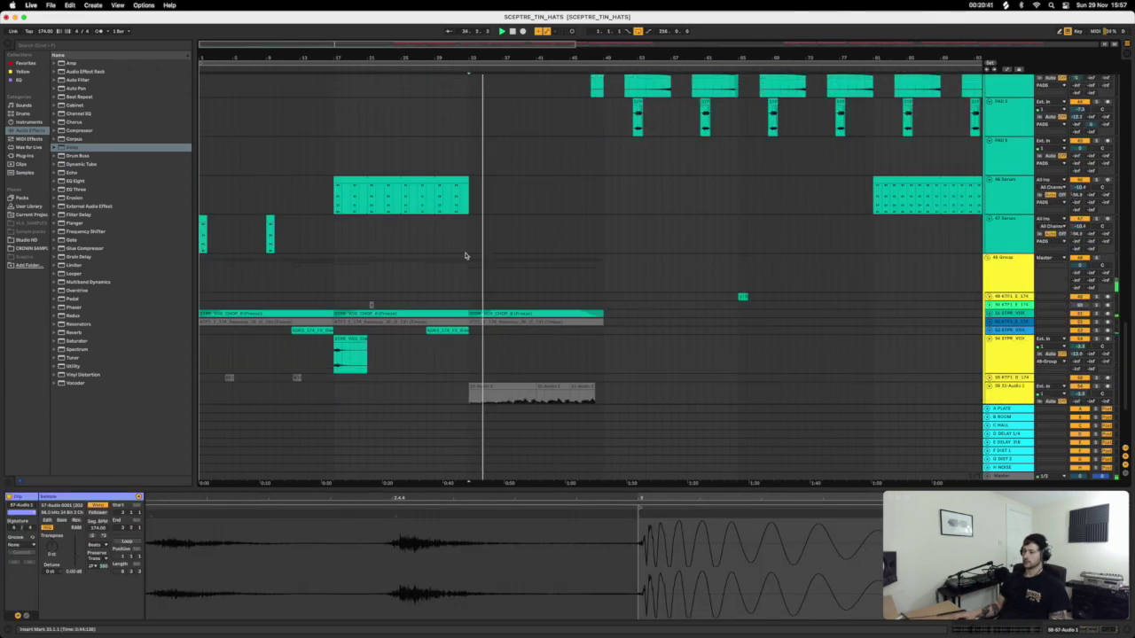
{"action": "left_click", "coordinate": [457, 219]}
{"action": "left_click", "coordinate": [454, 206]}
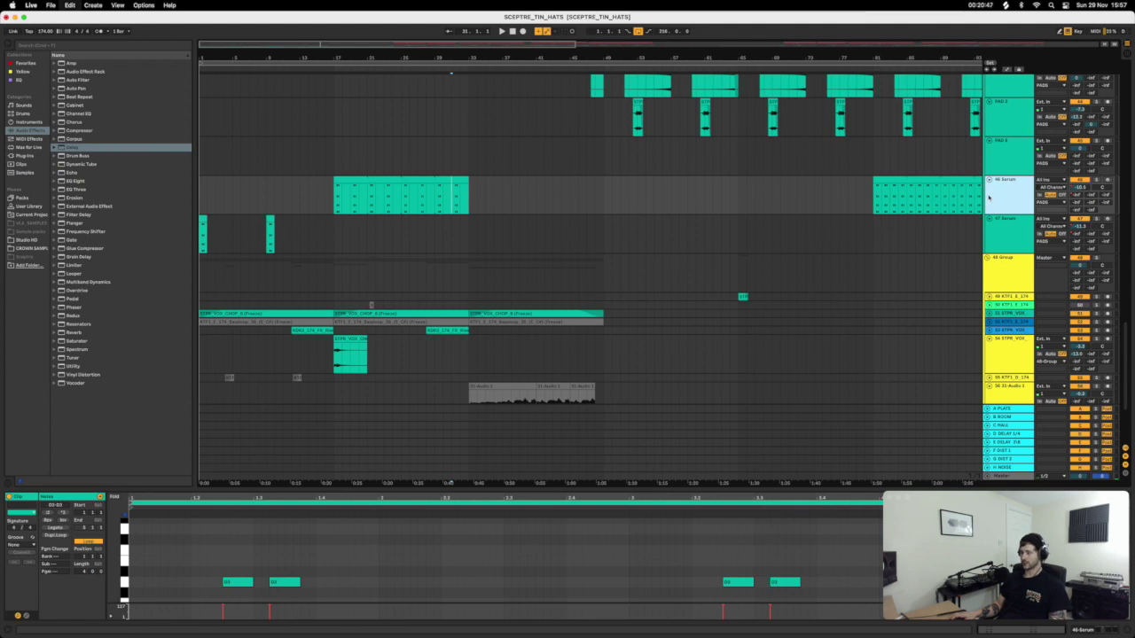
{"action": "key", "text": "super+d"}
{"action": "key", "text": "minus"}
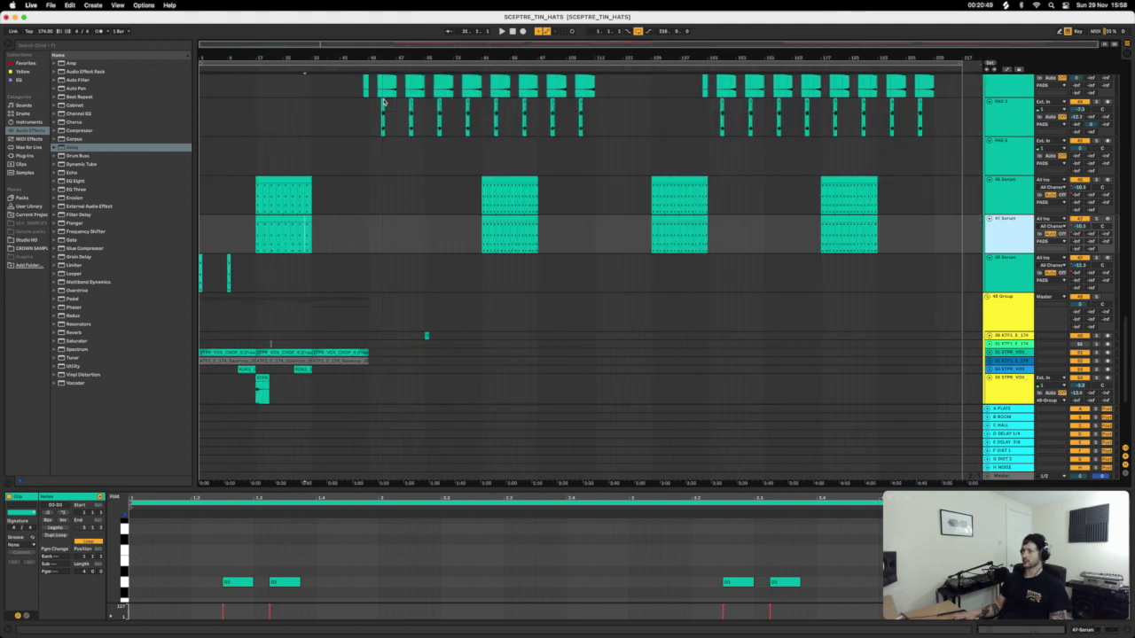
Delete all the chord clips after bar 65 from the duplicated Serum track, keeping its intro clip.
{"action": "mouse_move", "coordinate": [425, 235]}
{"action": "left_mouse_down"}
{"action": "mouse_move", "coordinate": [933, 221]}
{"action": "mouse_move", "coordinate": [934, 235]}
{"action": "left_mouse_up"}
{"action": "key", "text": "Delete"}
{"action": "key", "text": "XF86AudioRaiseVolume"}
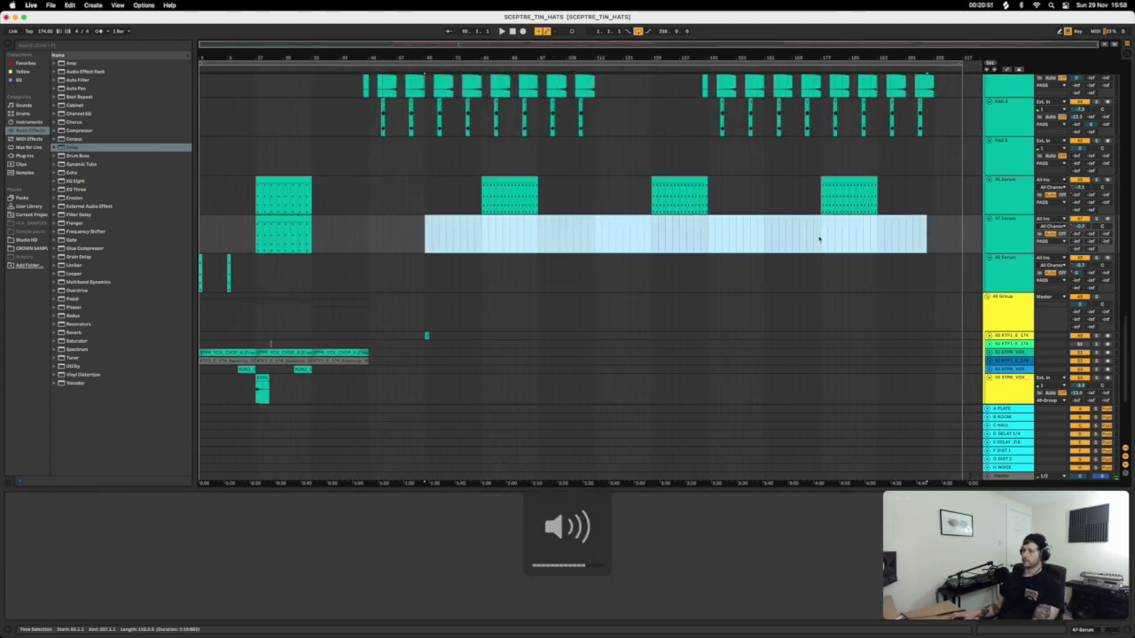
{"action": "left_click", "coordinate": [353, 221]}
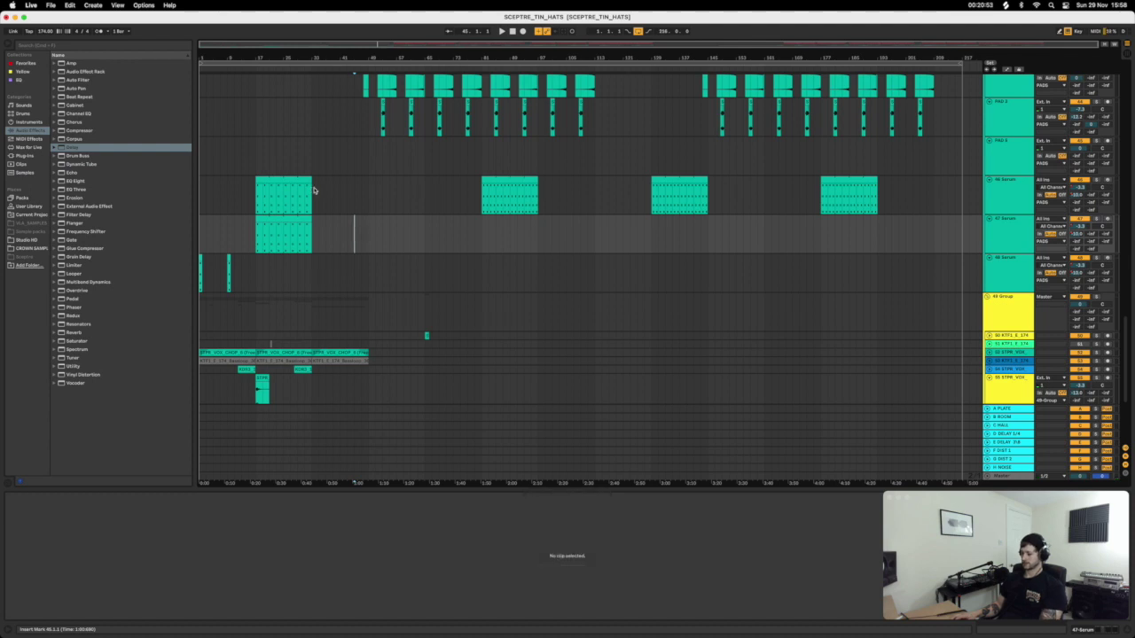
Delete the intro chord clip from the original 46 Serum track and play the duplicate from bar 31.
{"action": "left_click_drag", "start_coordinate": [306, 190], "coordinate": [245, 193]}
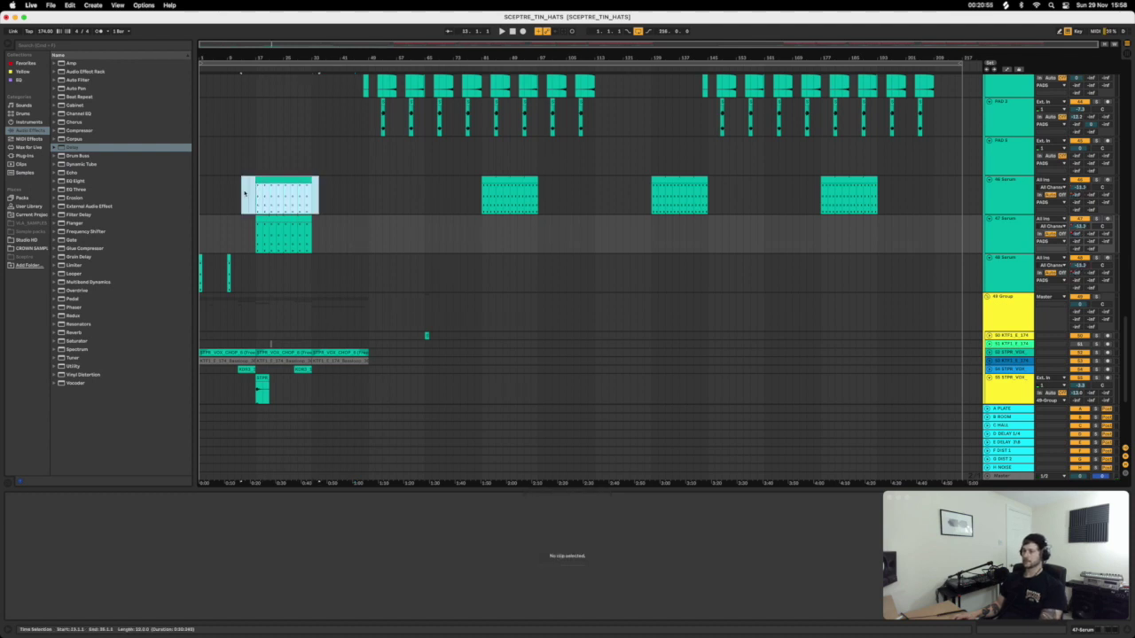
{"action": "key", "text": "Delete"}
{"action": "left_click", "coordinate": [303, 241]}
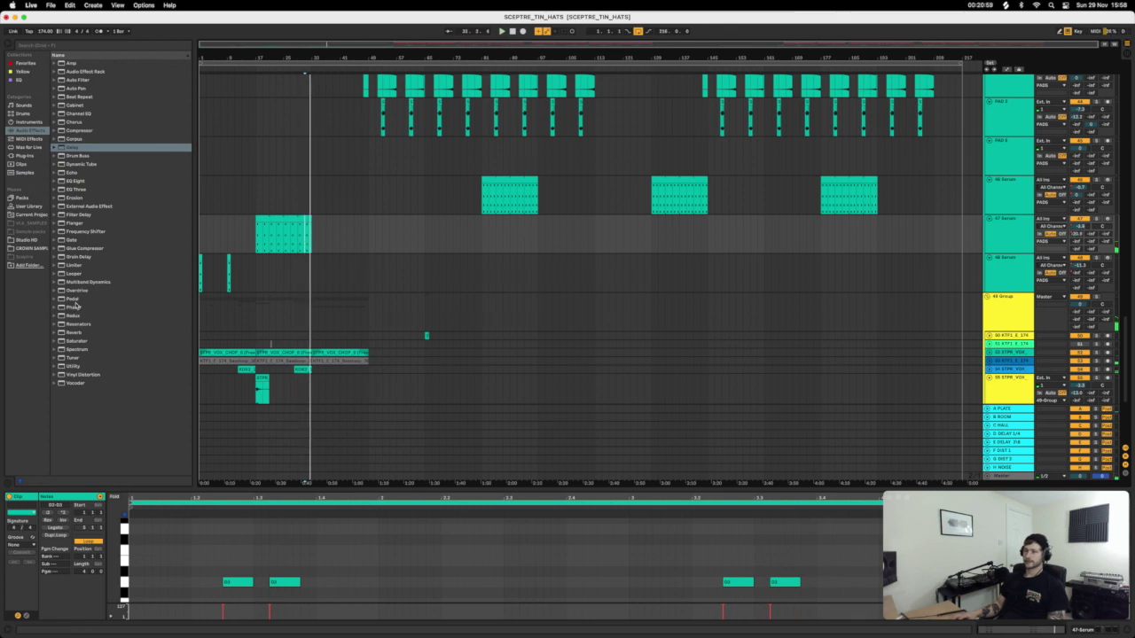
Add a Reverb after Outer Space on the 47 Serum track and switch the Reverb off.
{"action": "left_click", "coordinate": [999, 233]}
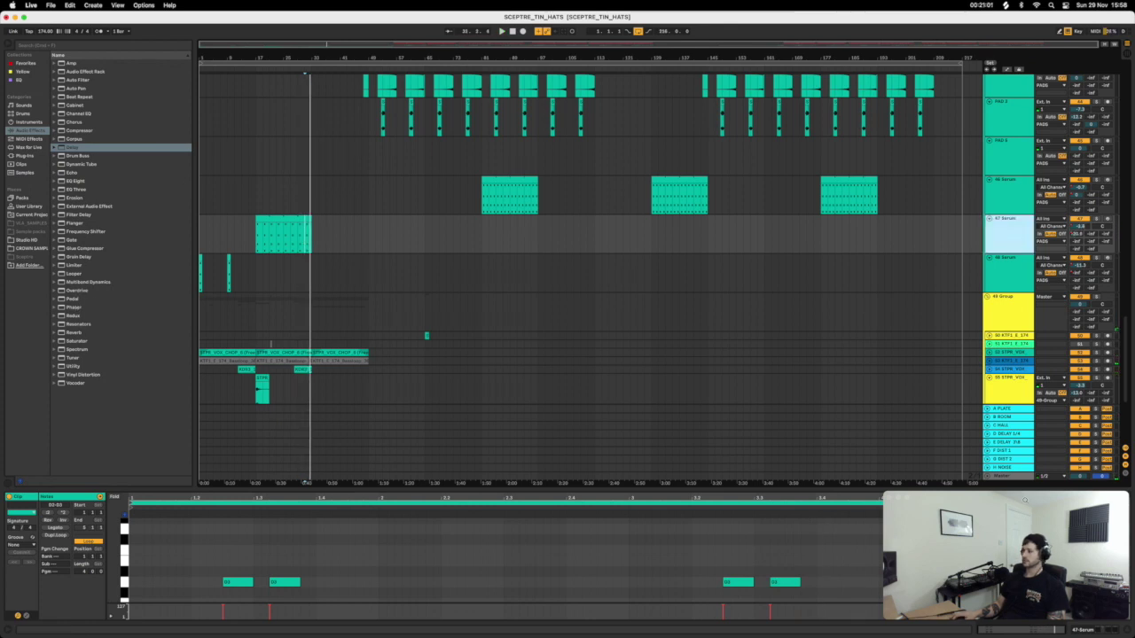
{"action": "left_click", "coordinate": [1079, 630]}
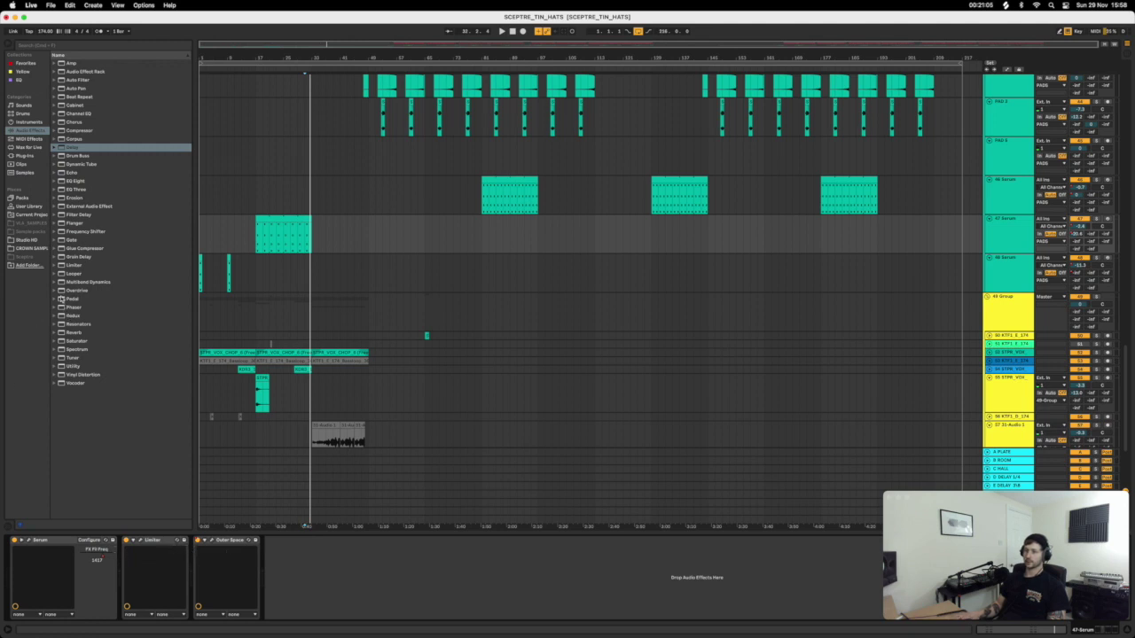
{"action": "left_click", "coordinate": [85, 332]}
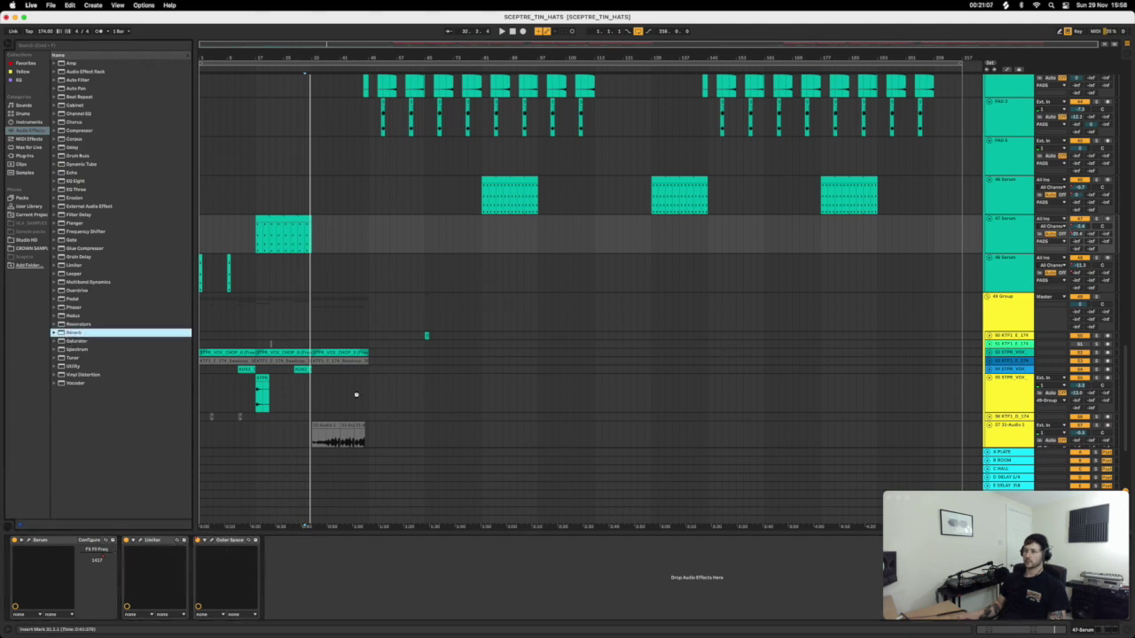
{"action": "left_click_drag", "start_coordinate": [355, 394], "coordinate": [384, 567]}
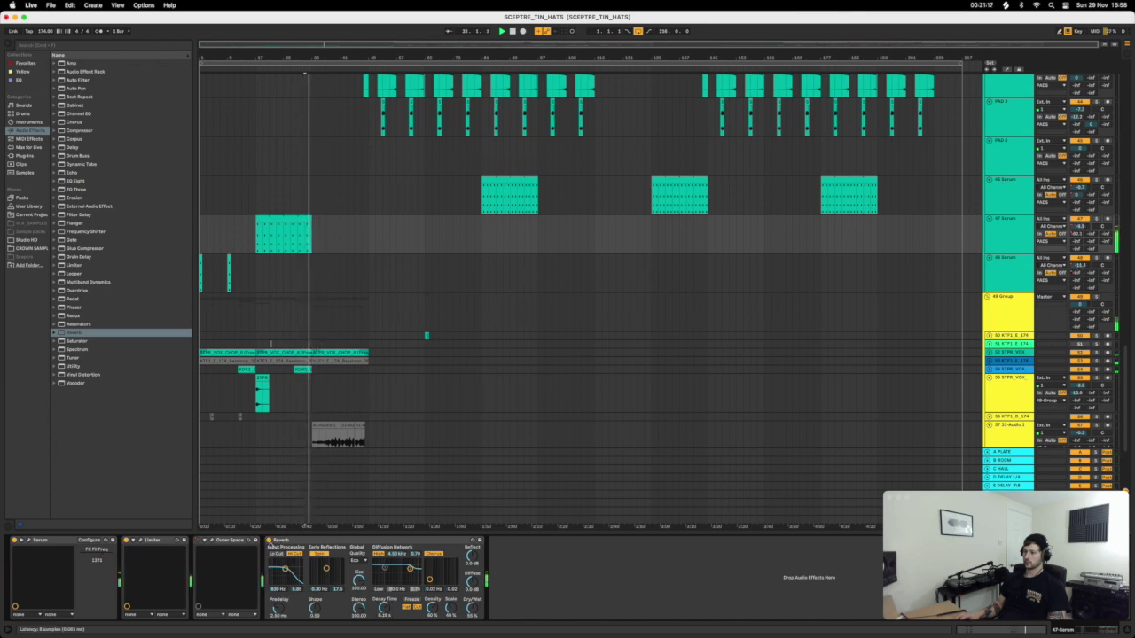
{"action": "left_click", "coordinate": [269, 541]}
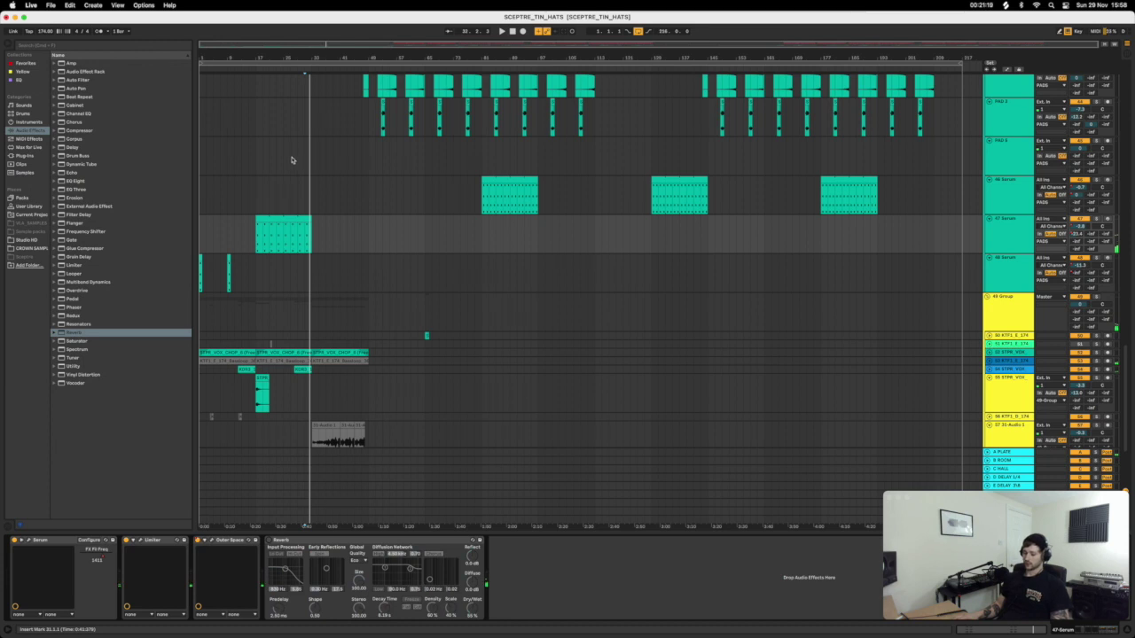
Automate the 47 Serum Reverb to switch on just after bar 31 and off around bar 51, and play from bar 31.
{"action": "key", "text": "a"}
{"action": "scroll", "coordinate": [301, 196], "scroll_direction": "up", "scroll_amount": 8}
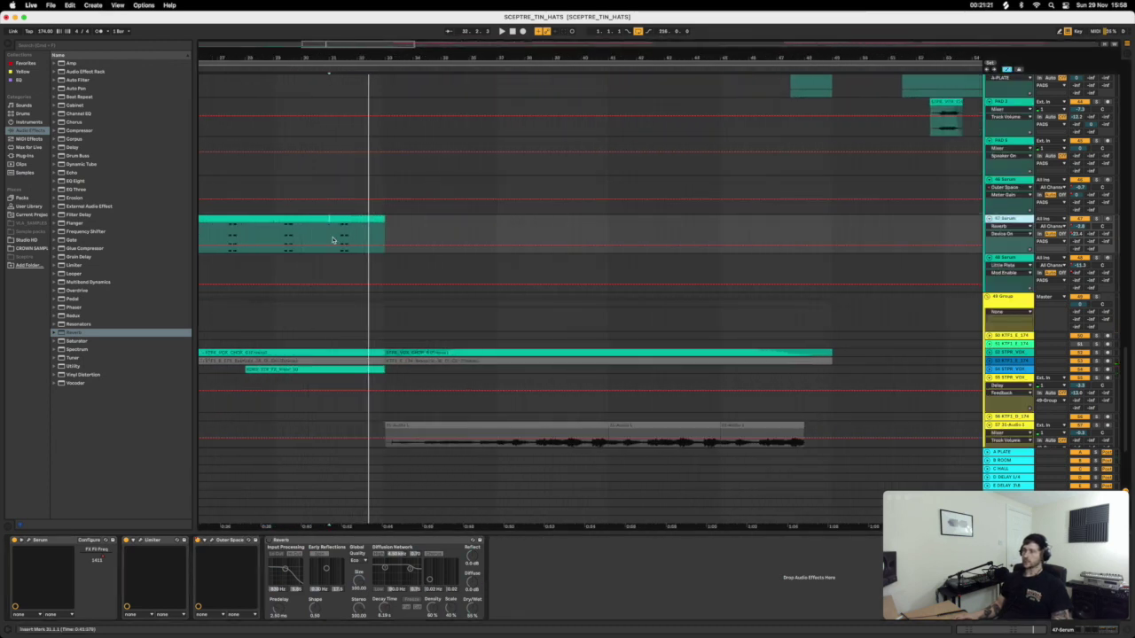
{"action": "left_click_drag", "start_coordinate": [331, 248], "coordinate": [343, 233]}
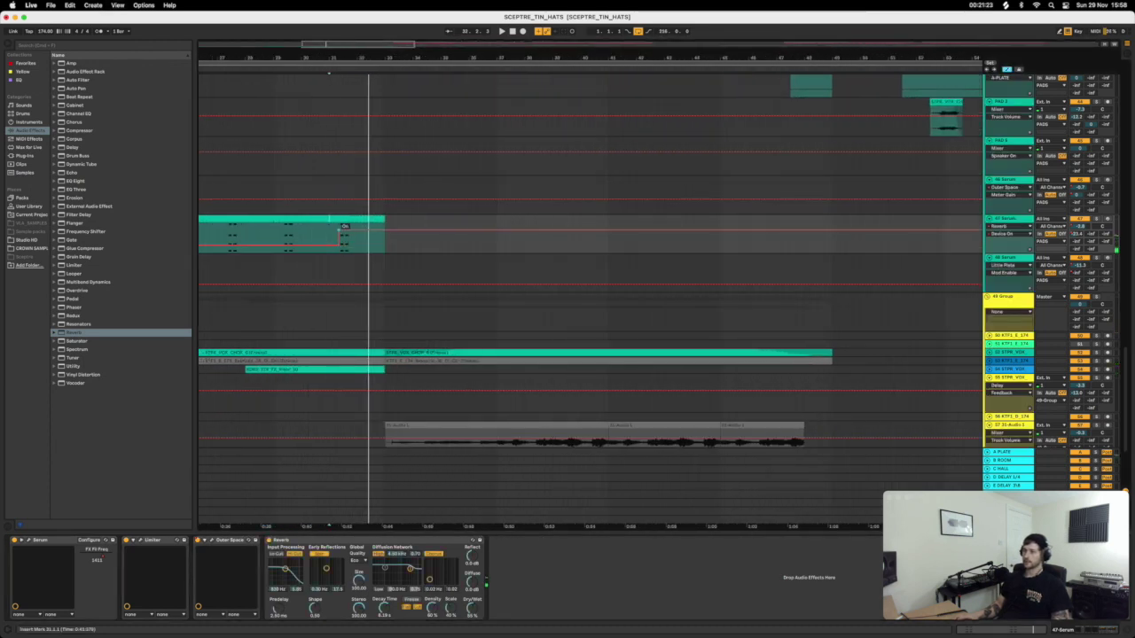
{"action": "left_click_drag", "start_coordinate": [894, 232], "coordinate": [904, 245]}
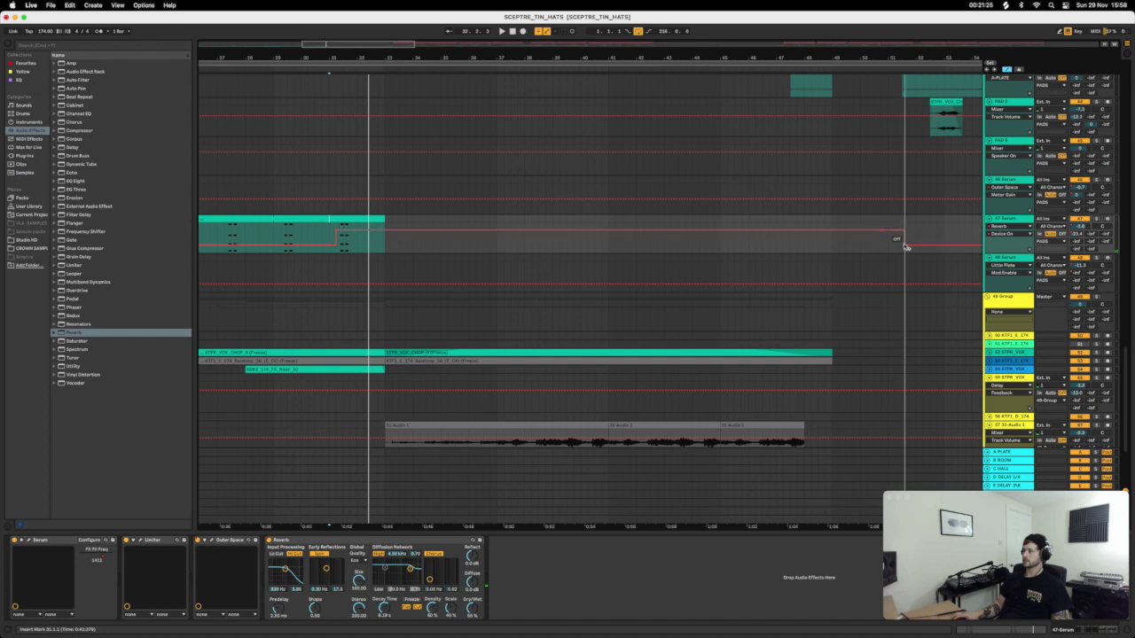
{"action": "left_click", "coordinate": [324, 259]}
{"action": "key", "text": "space"}
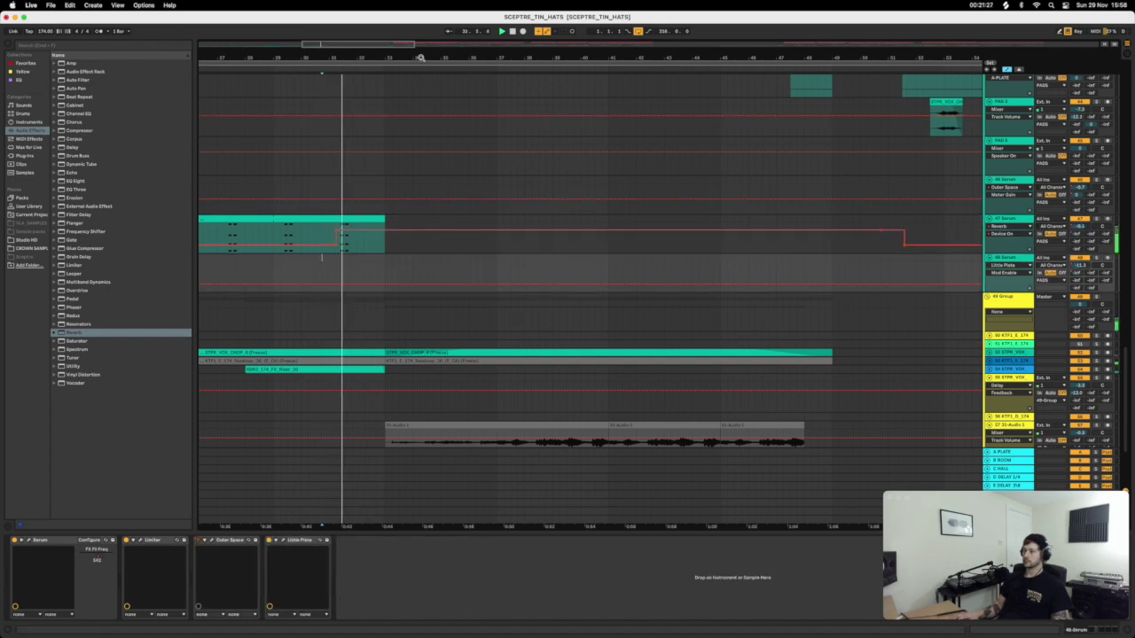
Automate the Reverb Dry/Wet on audio track 57 to fall gradually from bar 33 to the end of its clip.
{"action": "left_click_drag", "start_coordinate": [417, 89], "coordinate": [418, 64]}
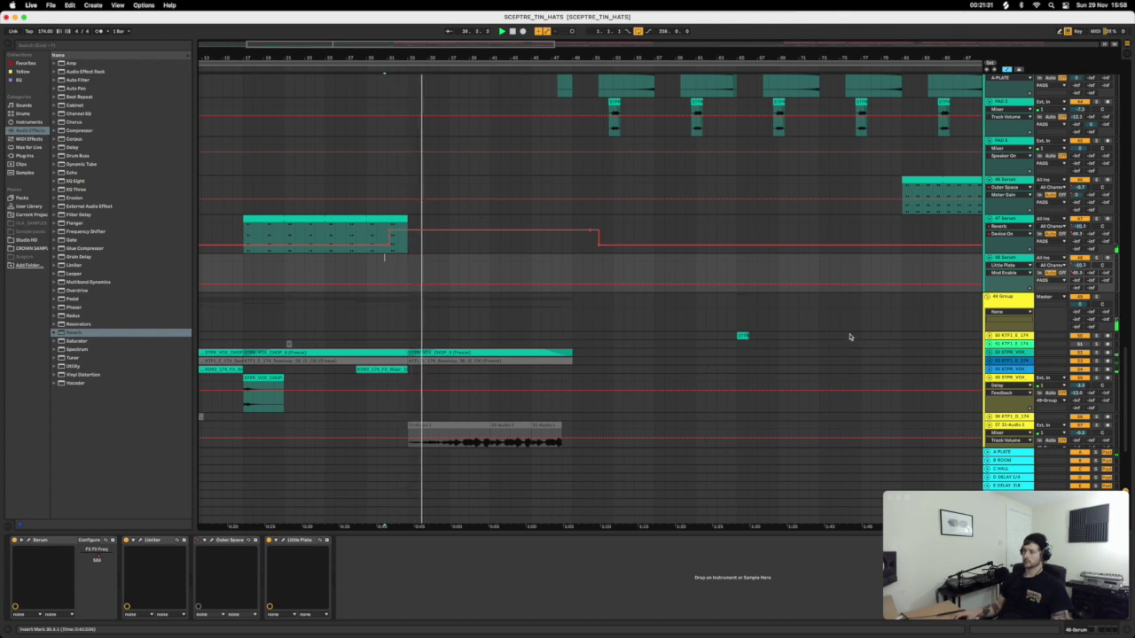
{"action": "scroll", "coordinate": [537, 124], "scroll_direction": "down", "scroll_amount": 2}
{"action": "scroll", "coordinate": [597, 279], "scroll_direction": "down", "scroll_amount": 2}
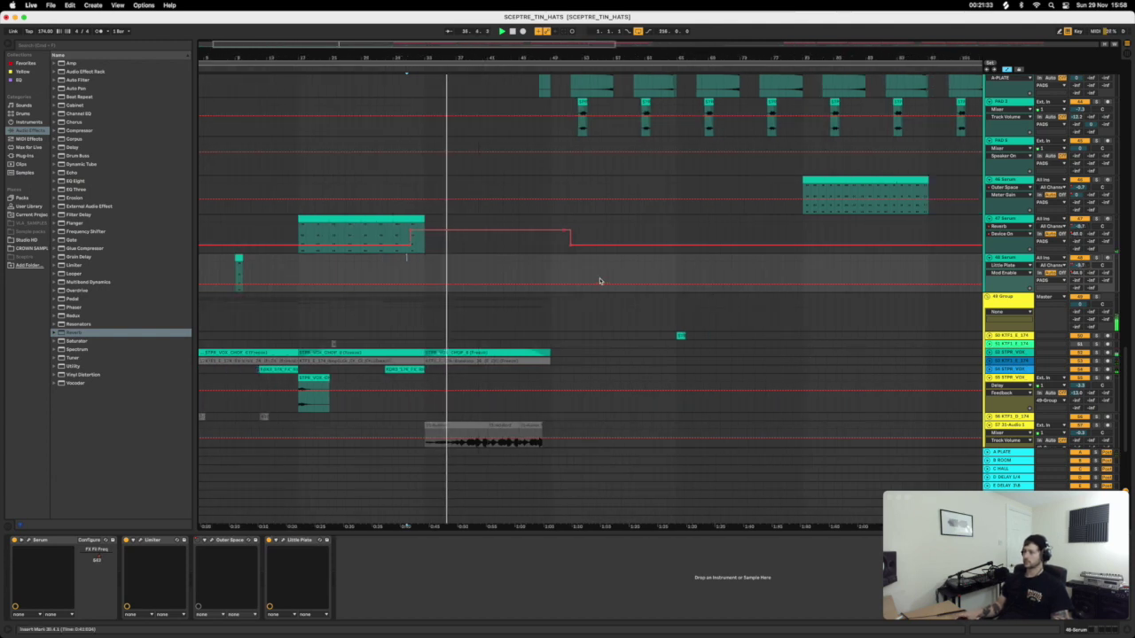
{"action": "scroll", "coordinate": [608, 316], "scroll_direction": "down", "scroll_amount": 5}
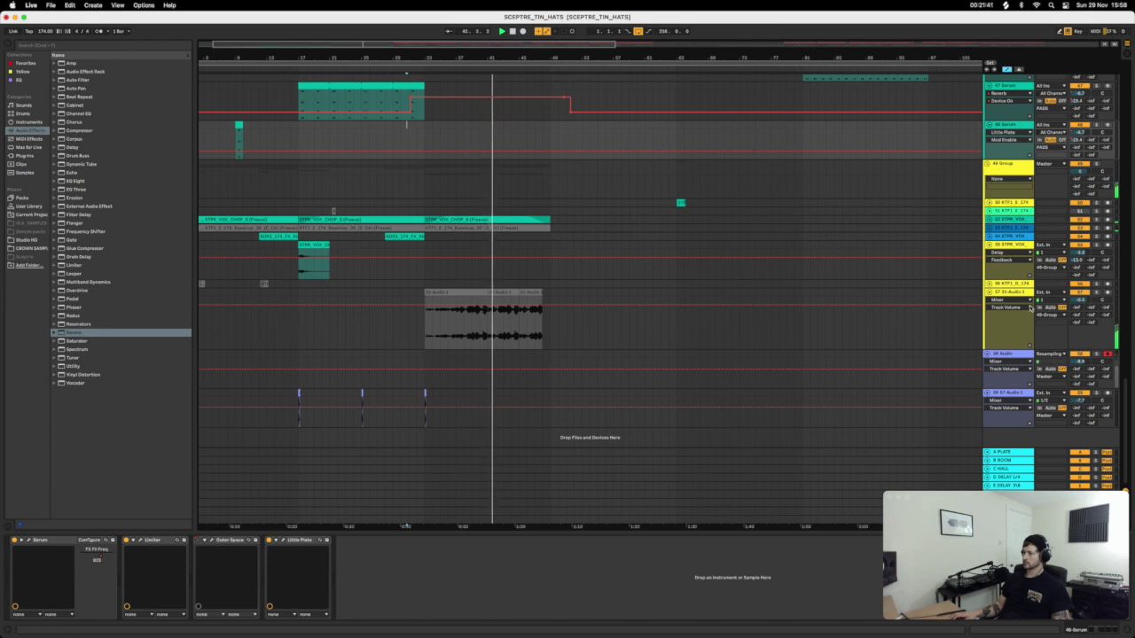
{"action": "left_click", "coordinate": [1078, 323]}
{"action": "left_click", "coordinate": [288, 565]}
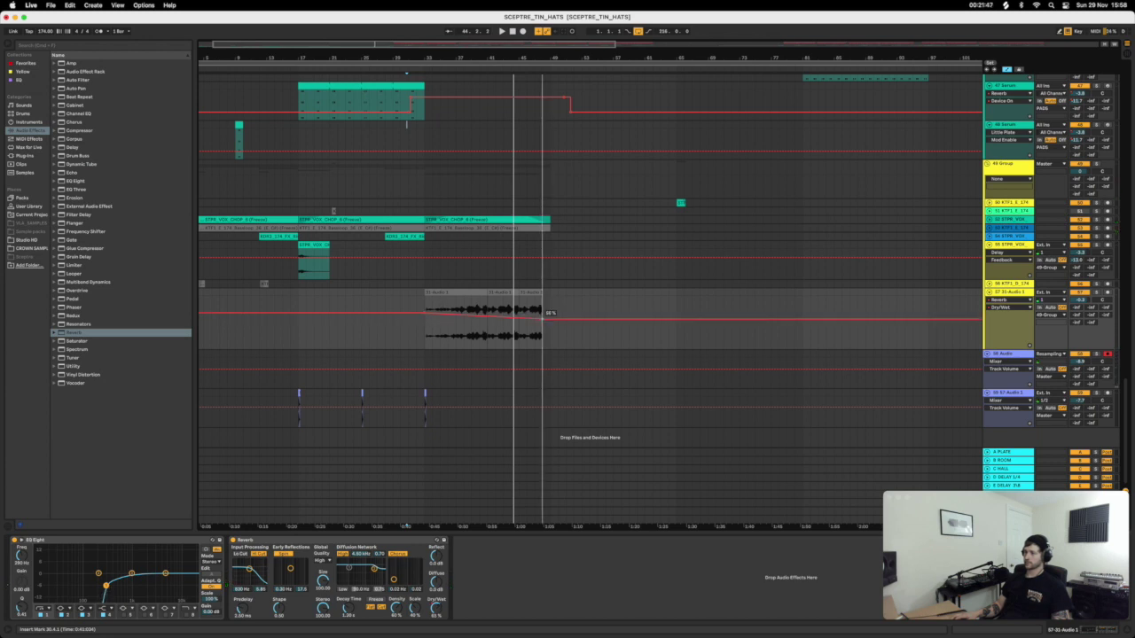
{"action": "left_click_drag", "start_coordinate": [542, 311], "coordinate": [521, 339]}
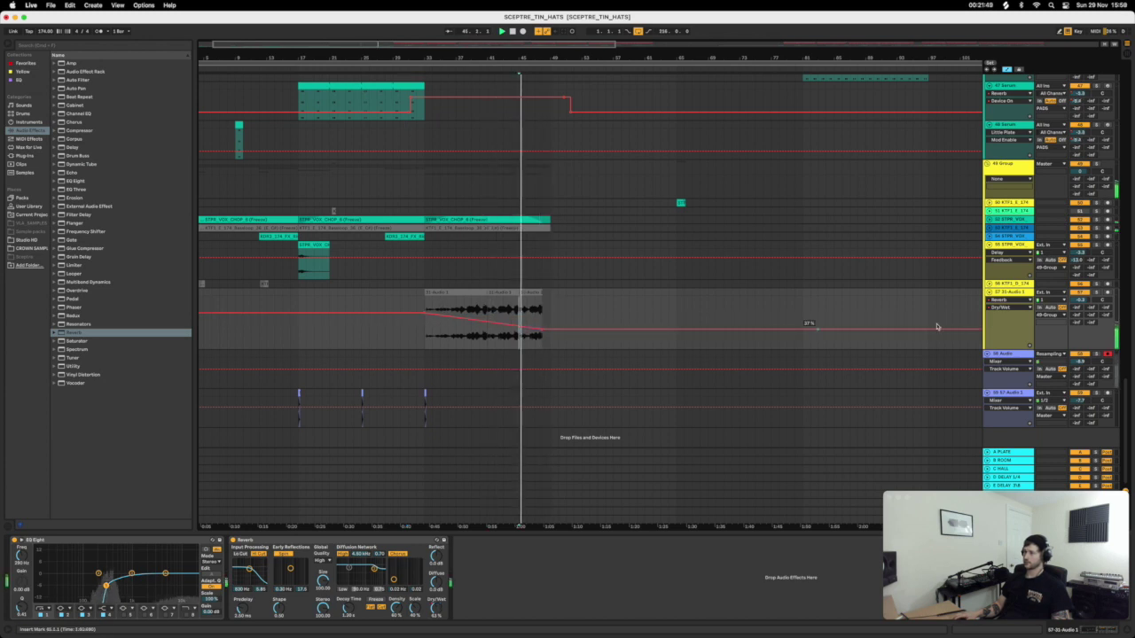
Raise the volume of audio track 57 and play its clip from bar 33.
{"action": "left_click", "coordinate": [1079, 299]}
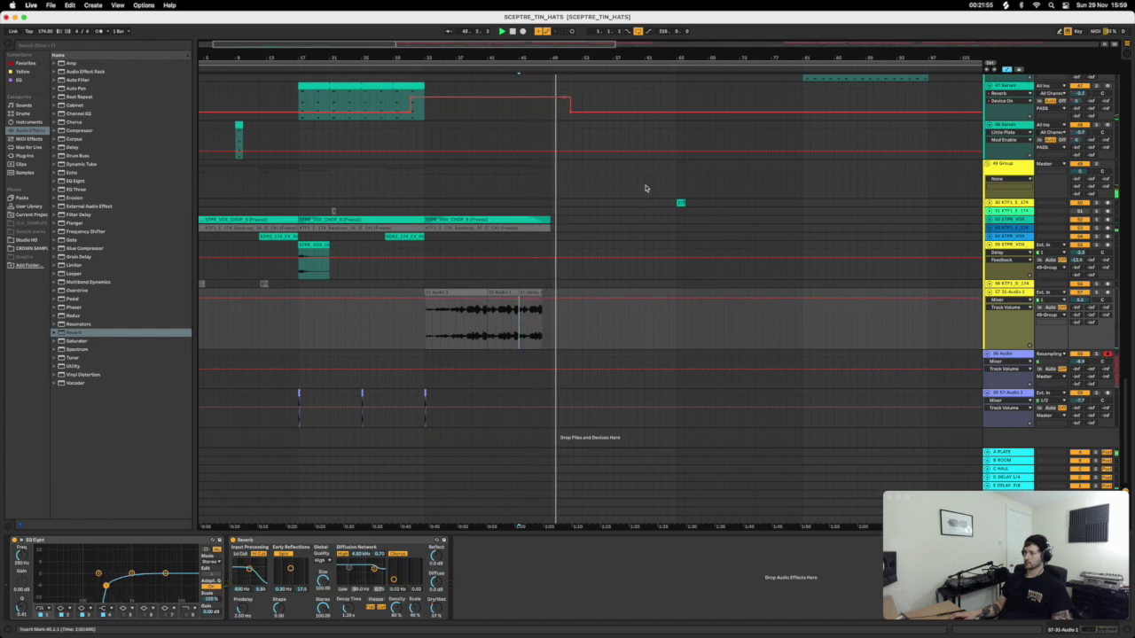
{"action": "scroll", "coordinate": [358, 180], "scroll_direction": "down", "scroll_amount": 3}
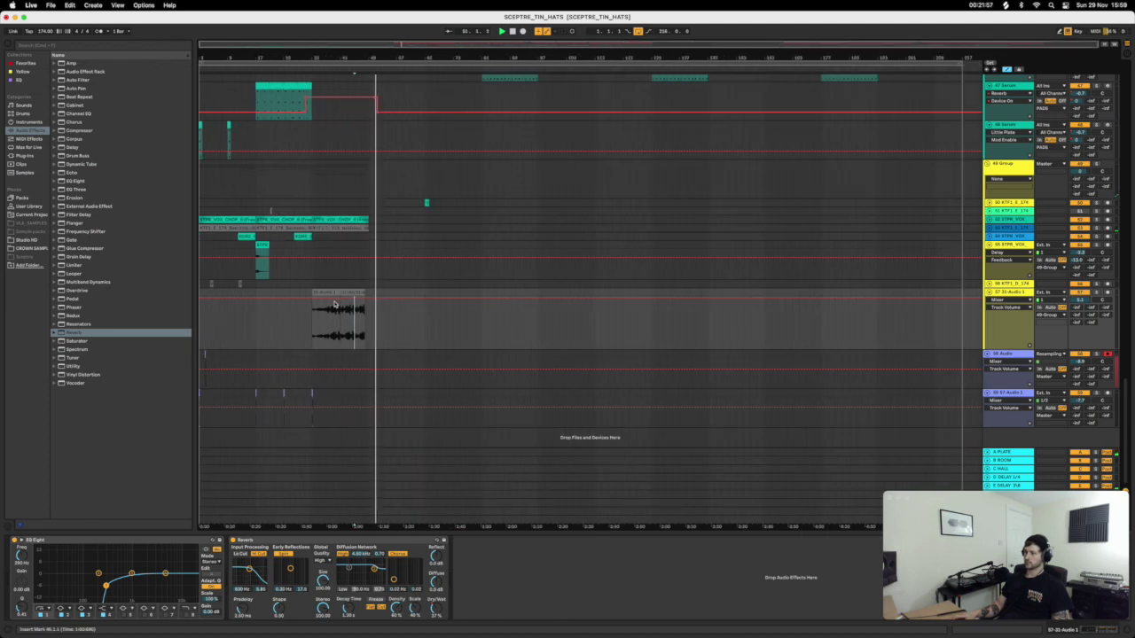
{"action": "left_click", "coordinate": [313, 330]}
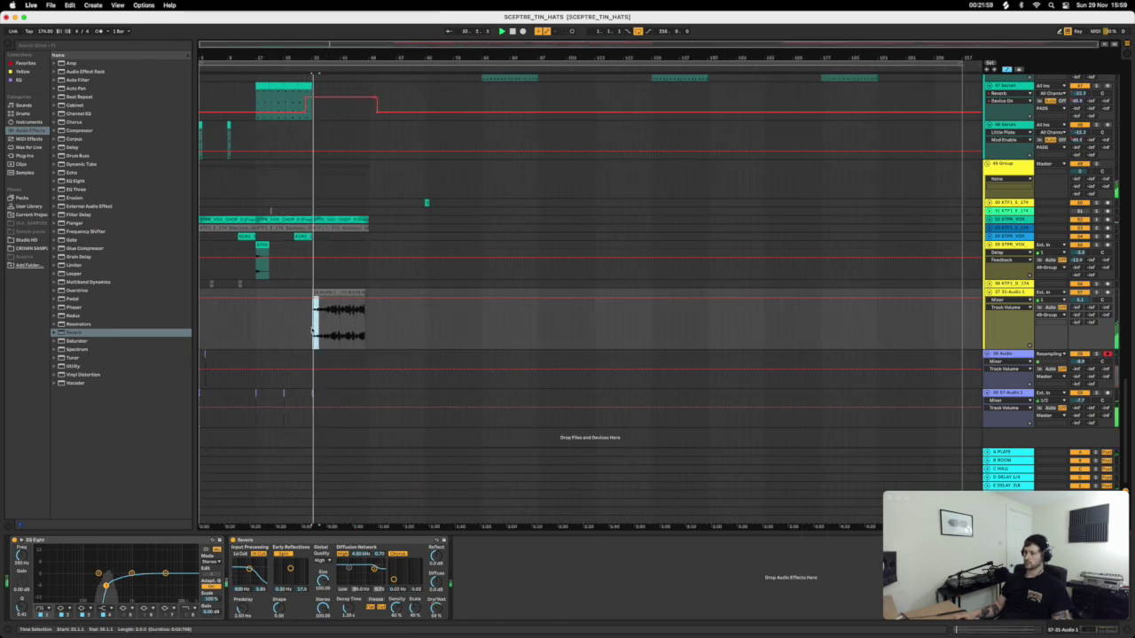
{"action": "left_click", "coordinate": [306, 383]}
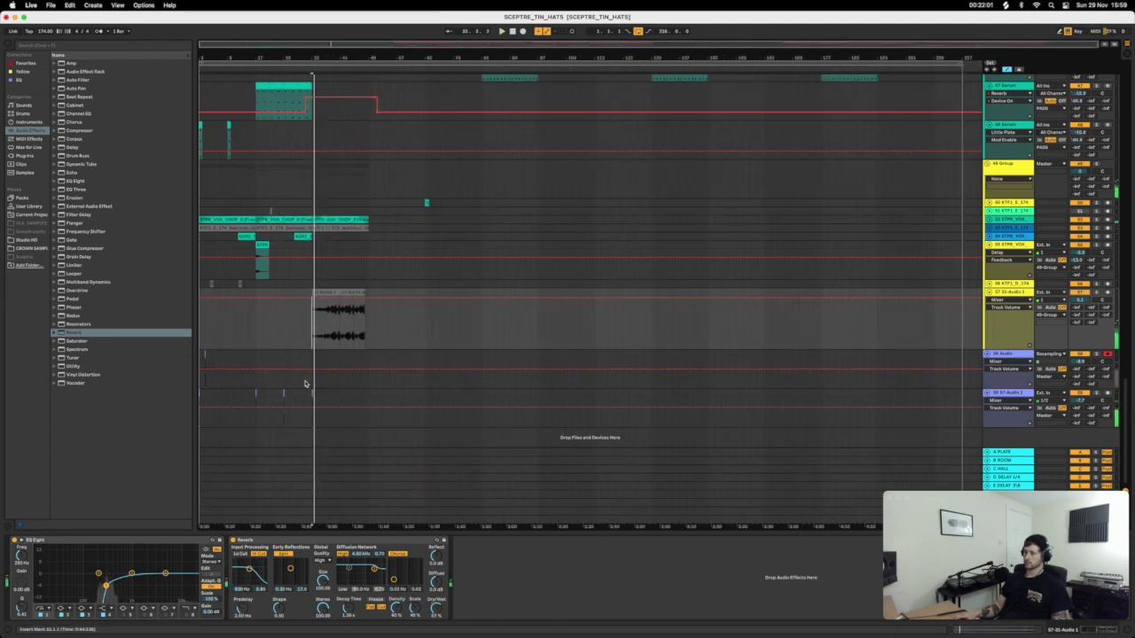
Play the intro from the start, hide the automation, and collapse the 49 Group, 48 Serum and 47 Serum tracks.
{"action": "left_click", "coordinate": [306, 385]}
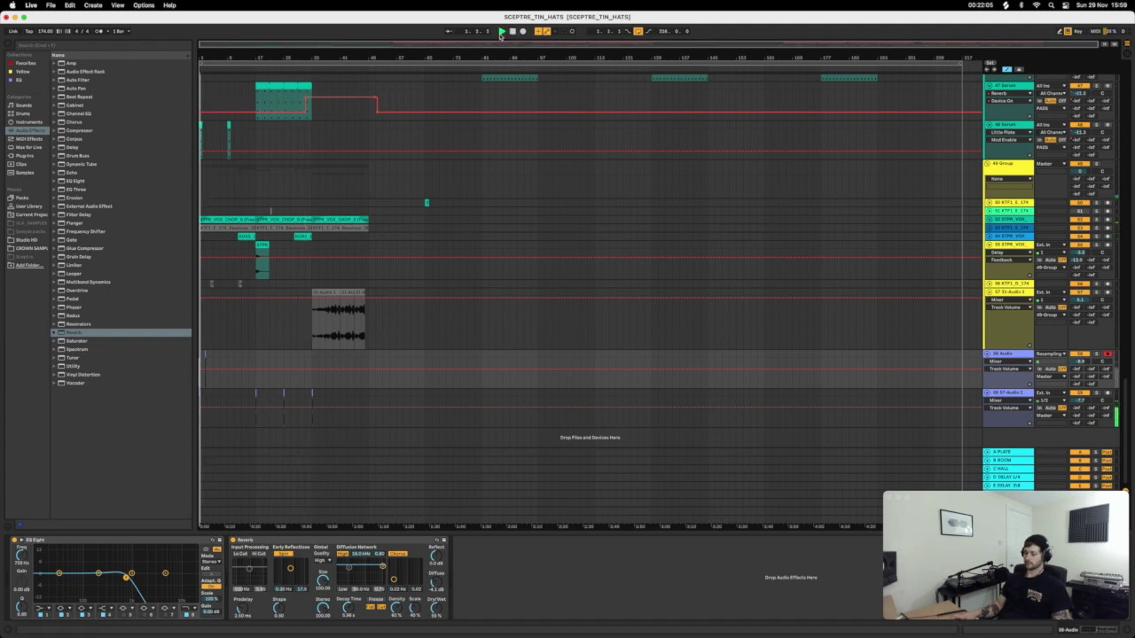
{"action": "key", "text": "a"}
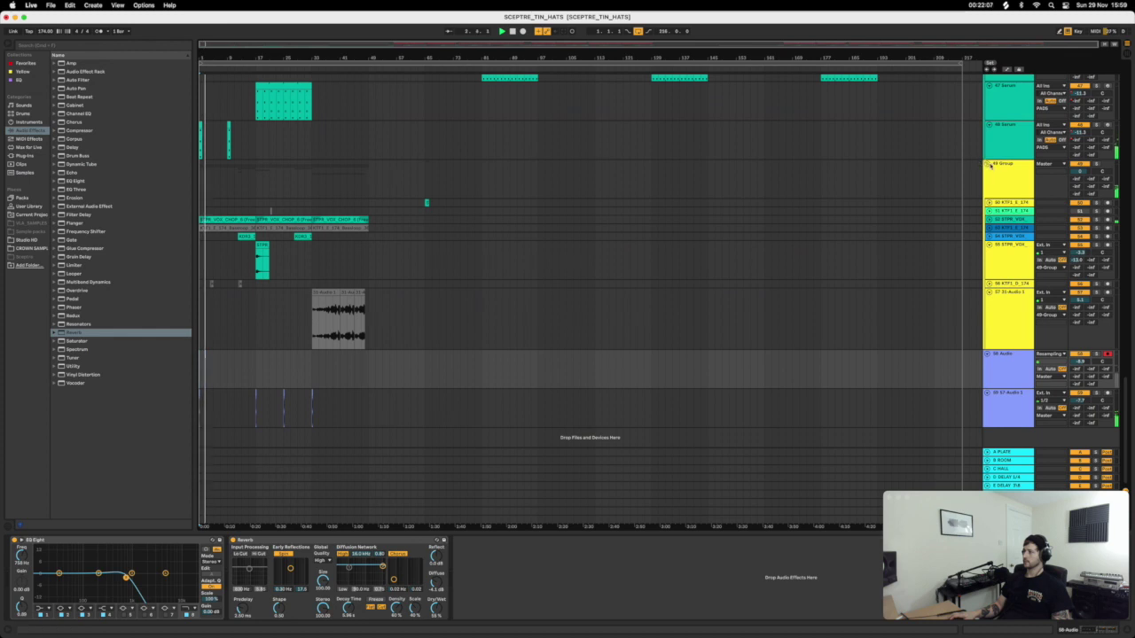
{"action": "left_click", "coordinate": [988, 164]}
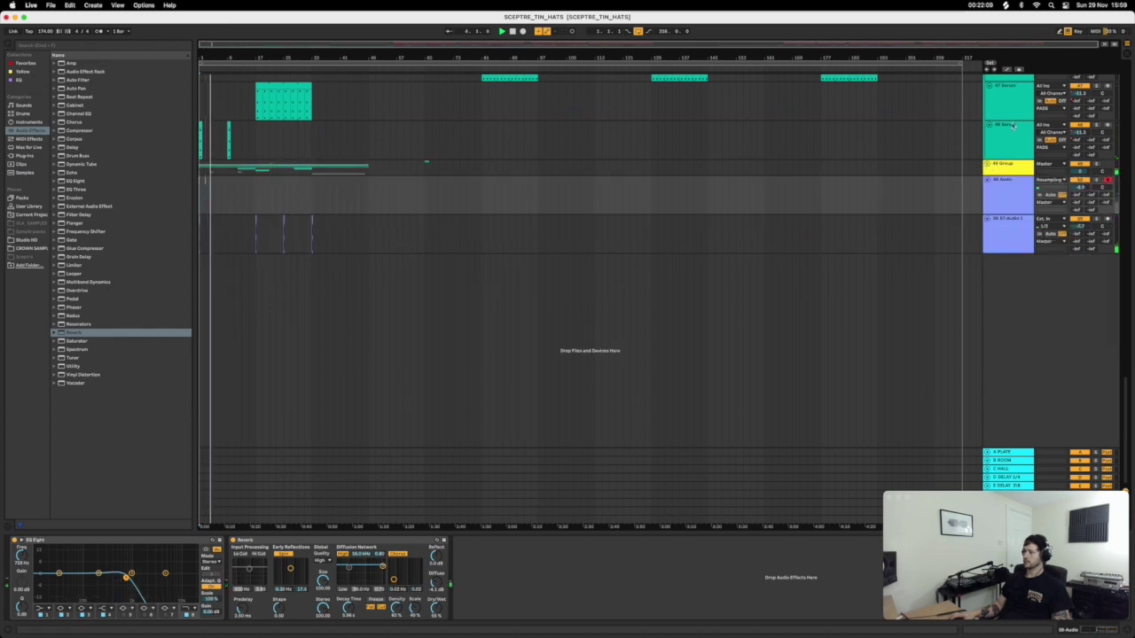
{"action": "left_click", "coordinate": [989, 125]}
{"action": "left_click", "coordinate": [988, 86]}
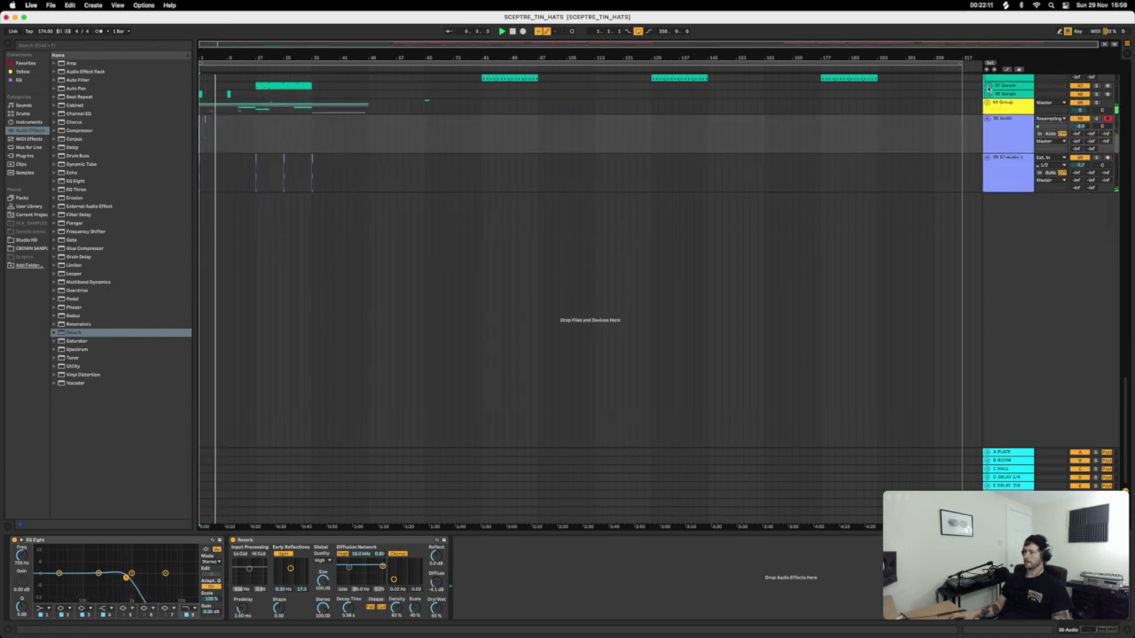
{"action": "key", "text": "plus"}
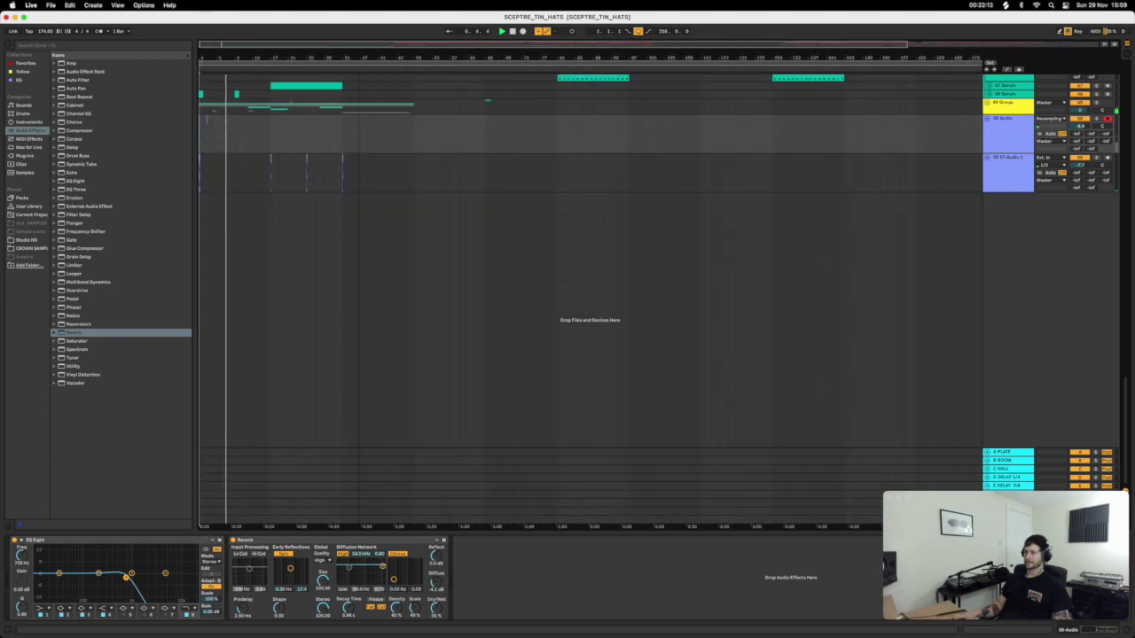
{"action": "key", "text": "minus"}
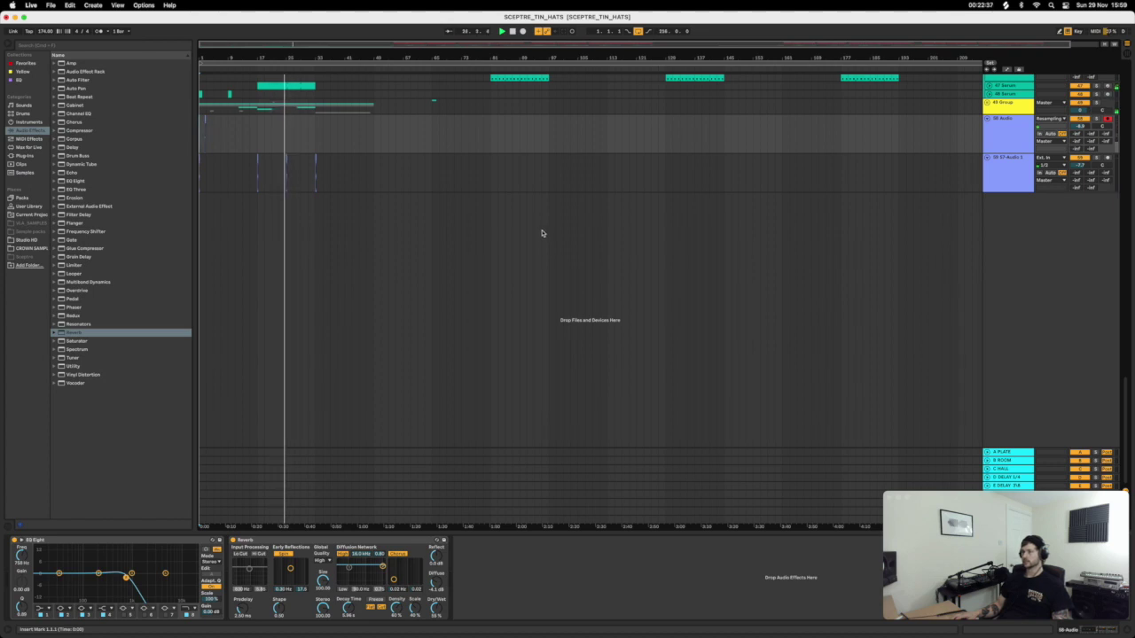
Select bars 25 to 33 on the 59 57-Audio 1 track and listen through to the drop at bar 49.
{"action": "left_click", "coordinate": [289, 186]}
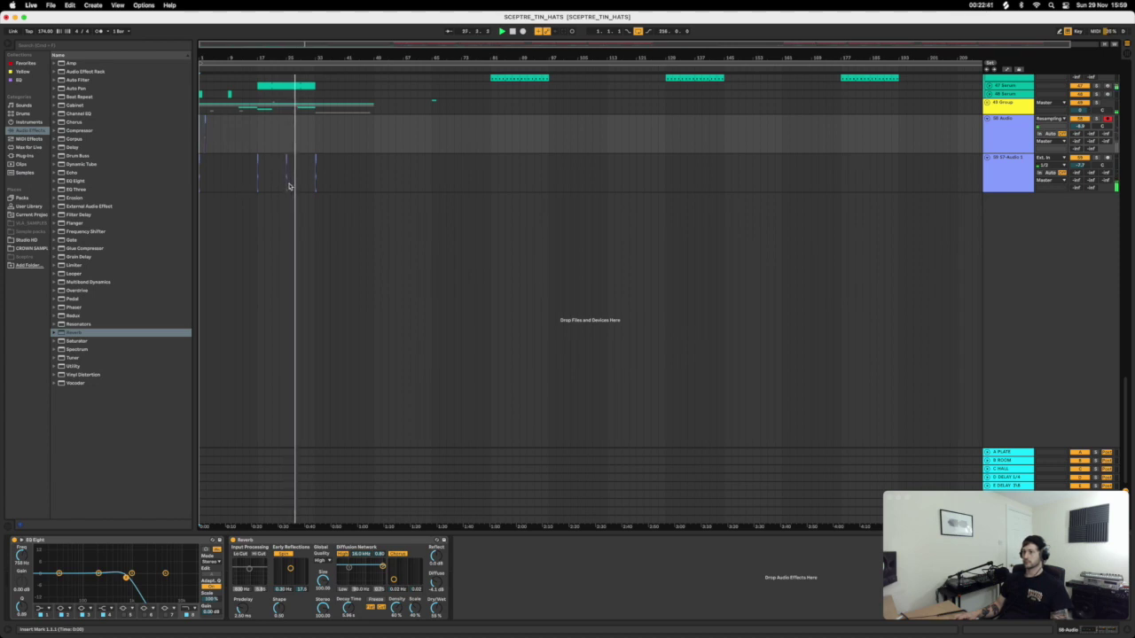
{"action": "left_click_drag", "start_coordinate": [289, 186], "coordinate": [315, 188]}
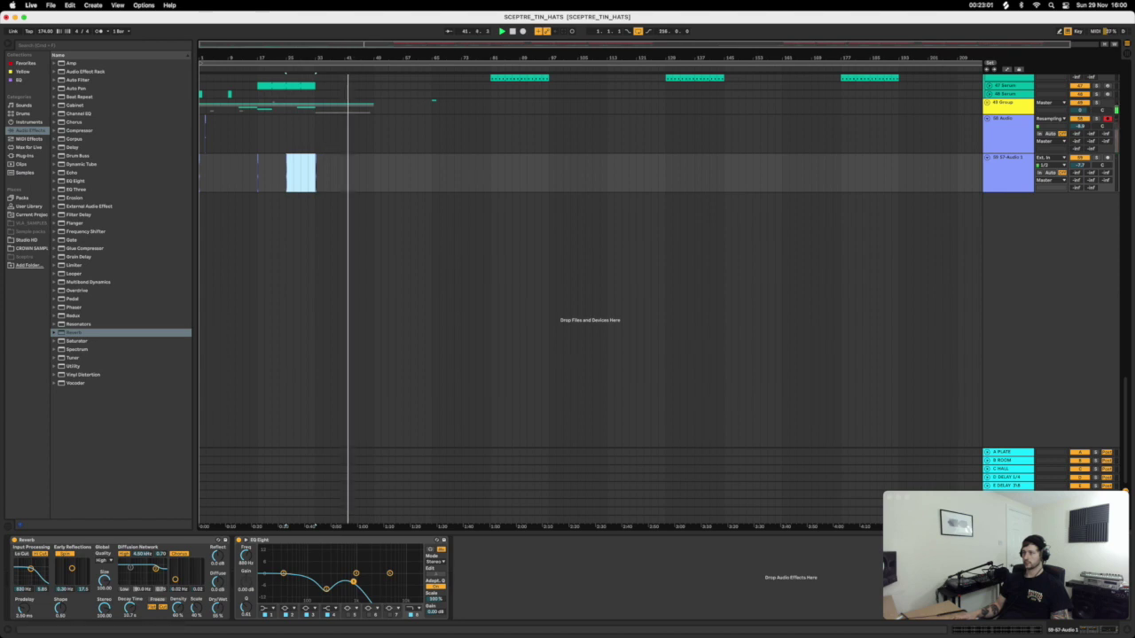
{"action": "scroll", "coordinate": [438, 95], "scroll_direction": "down", "scroll_amount": 1}
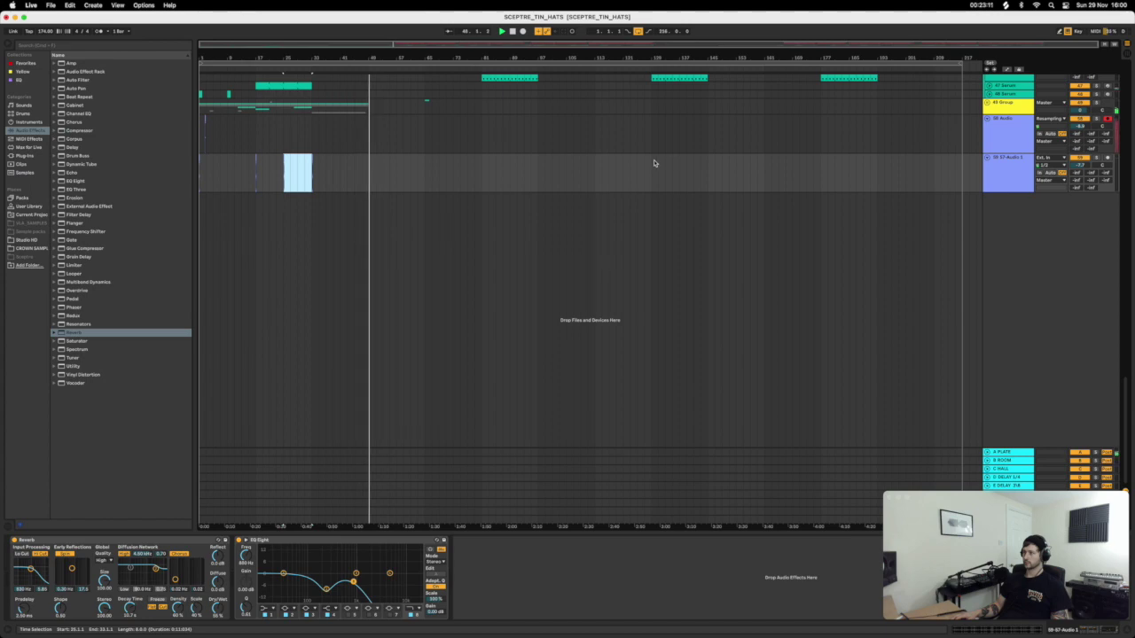
{"action": "scroll", "coordinate": [337, 177], "scroll_direction": "up", "scroll_amount": 10}
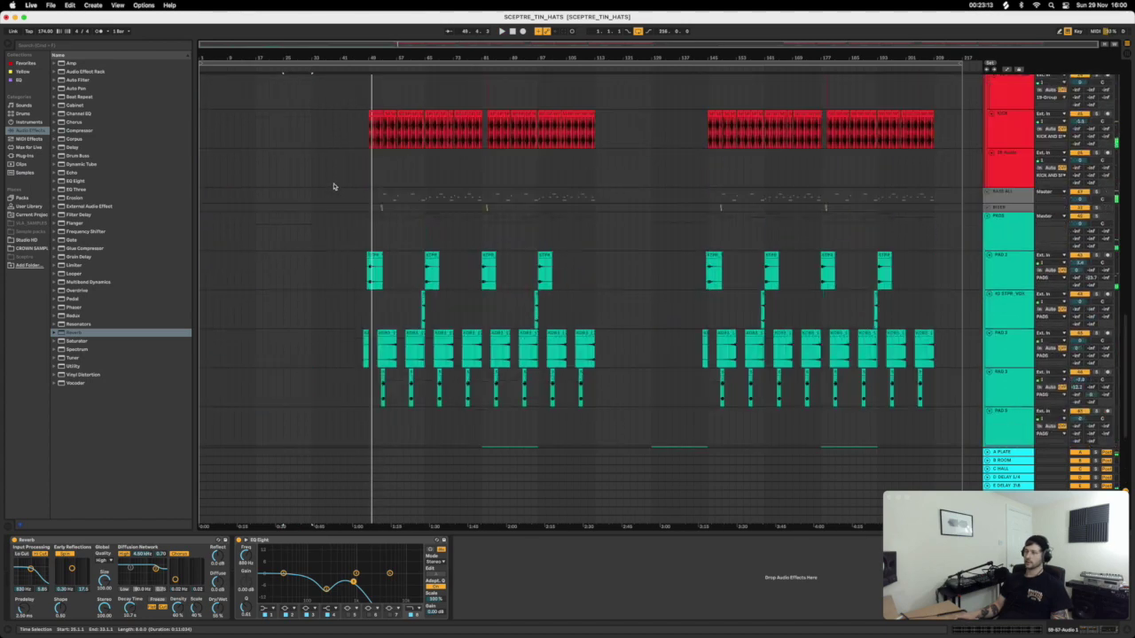
Add a Reverb after the Auto Filter on the nickbee break track whose clip ends at bar 48.
{"action": "scroll", "coordinate": [336, 160], "scroll_direction": "up", "scroll_amount": 15}
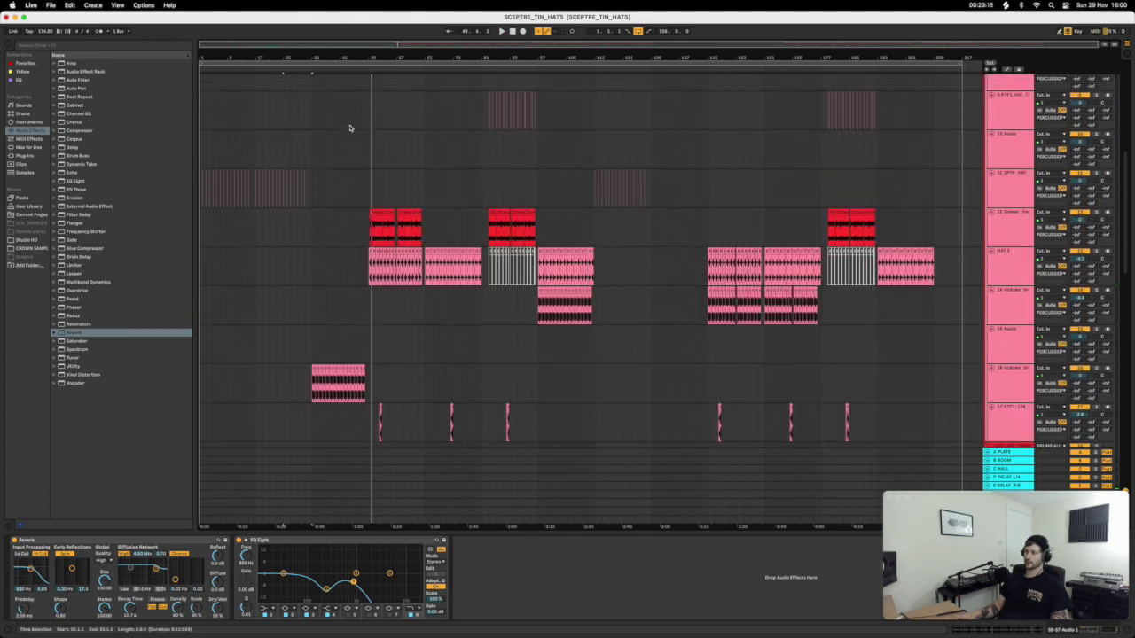
{"action": "scroll", "coordinate": [347, 119], "scroll_direction": "up", "scroll_amount": 10}
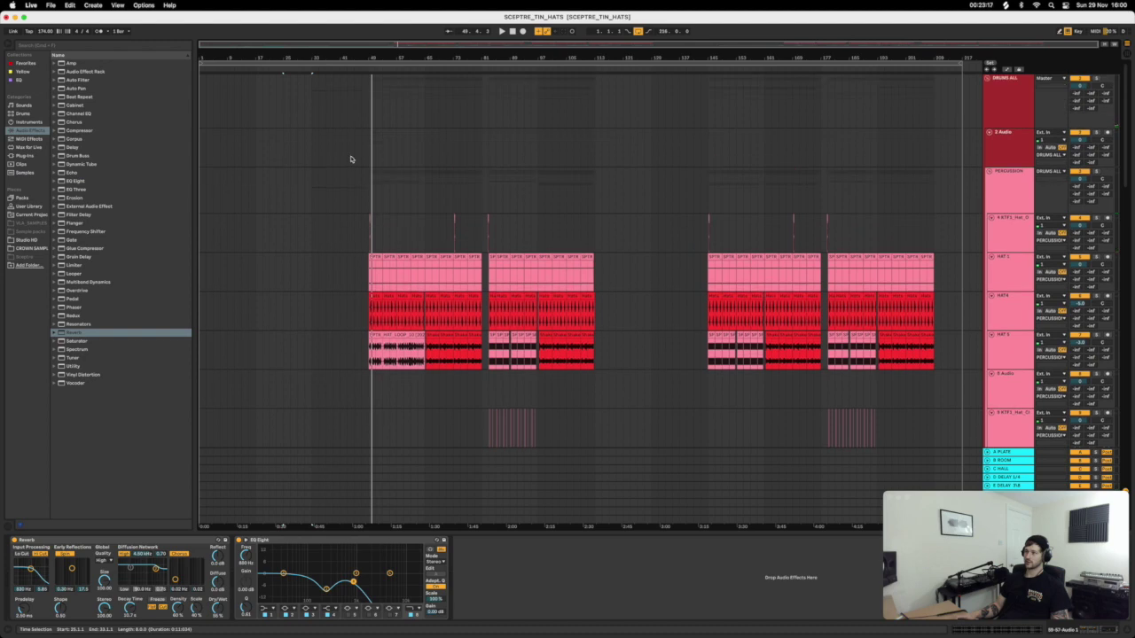
{"action": "scroll", "coordinate": [350, 159], "scroll_direction": "down", "scroll_amount": 15}
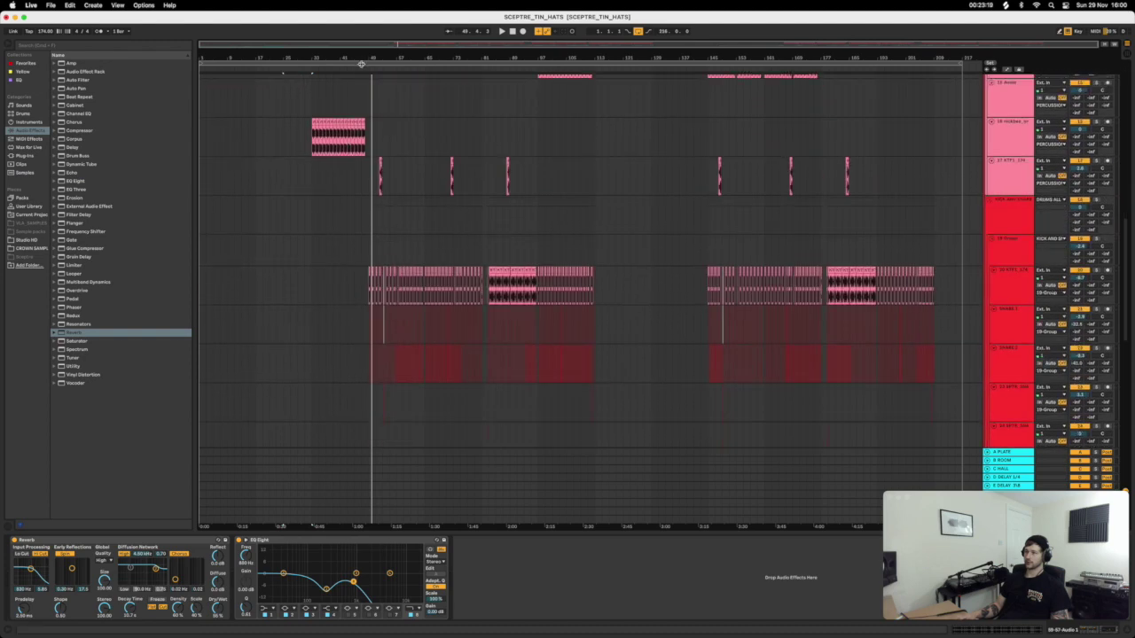
{"action": "scroll", "coordinate": [355, 88], "scroll_direction": "up", "scroll_amount": 3}
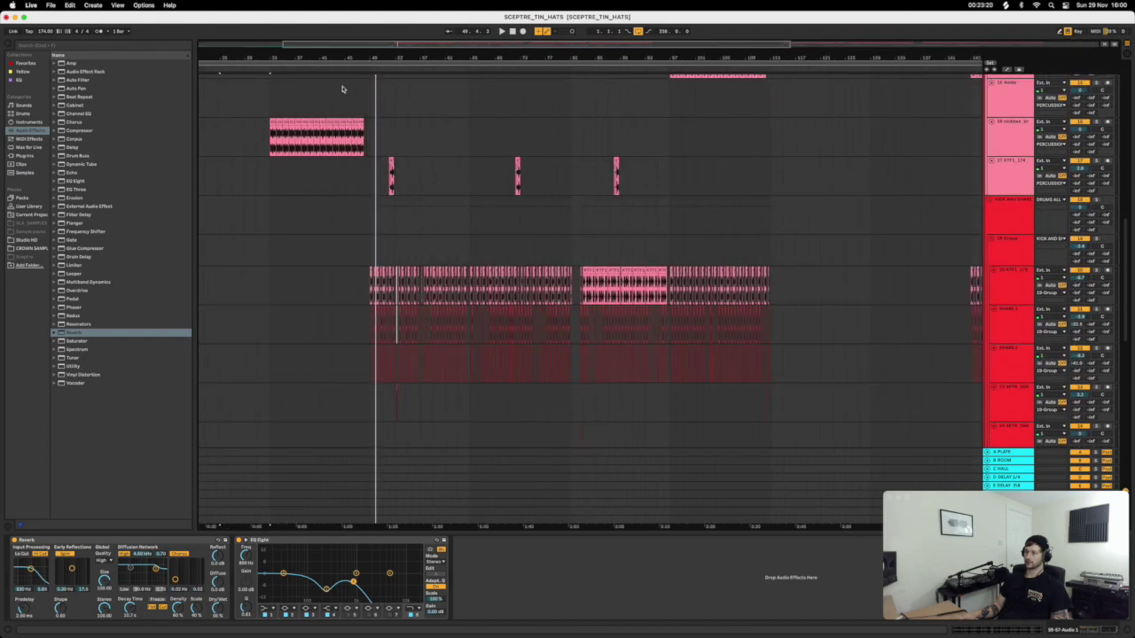
{"action": "left_click", "coordinate": [80, 333]}
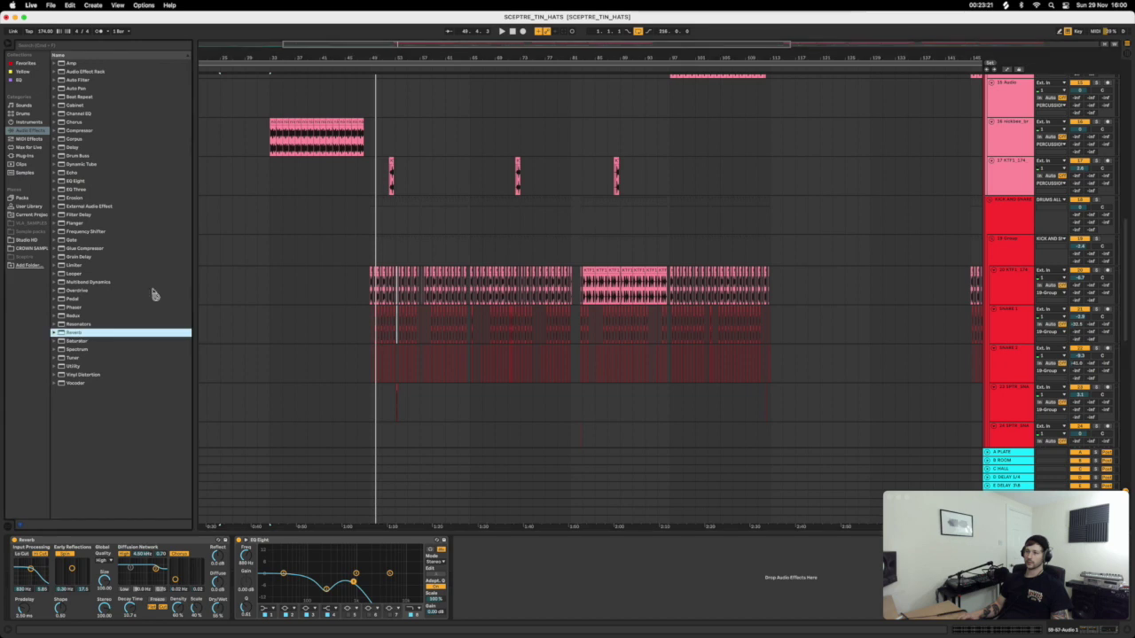
{"action": "left_click", "coordinate": [362, 153]}
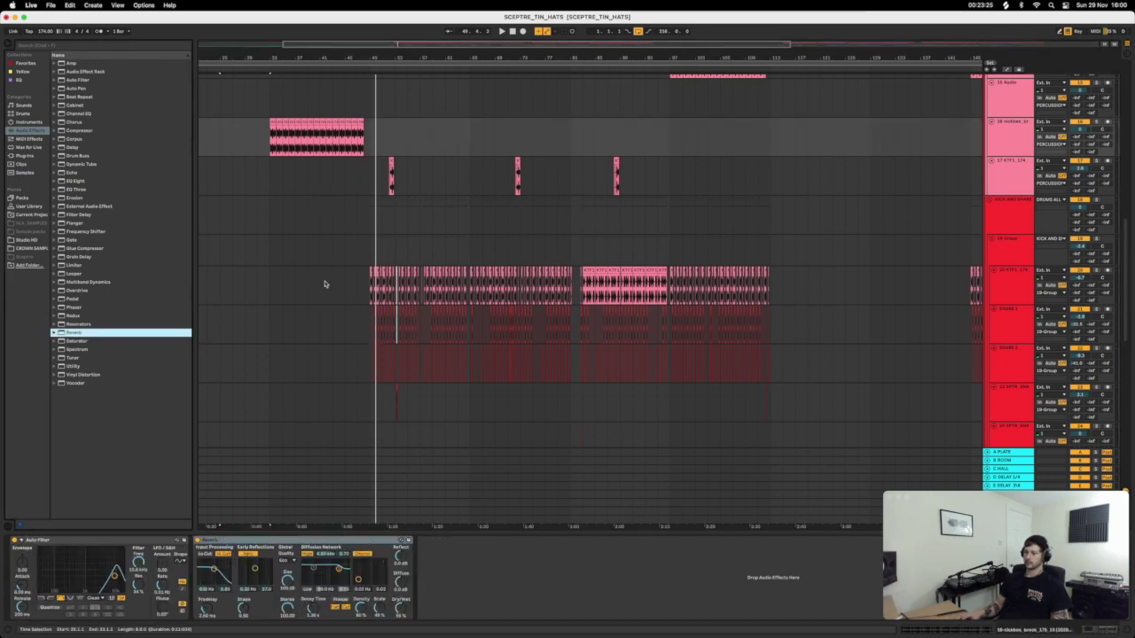
Play the end of the break clip from bar 47 while adjusting the Reverb's Decay Time and Dry/Wet.
{"action": "left_click", "coordinate": [355, 131]}
{"action": "key", "text": "space"}
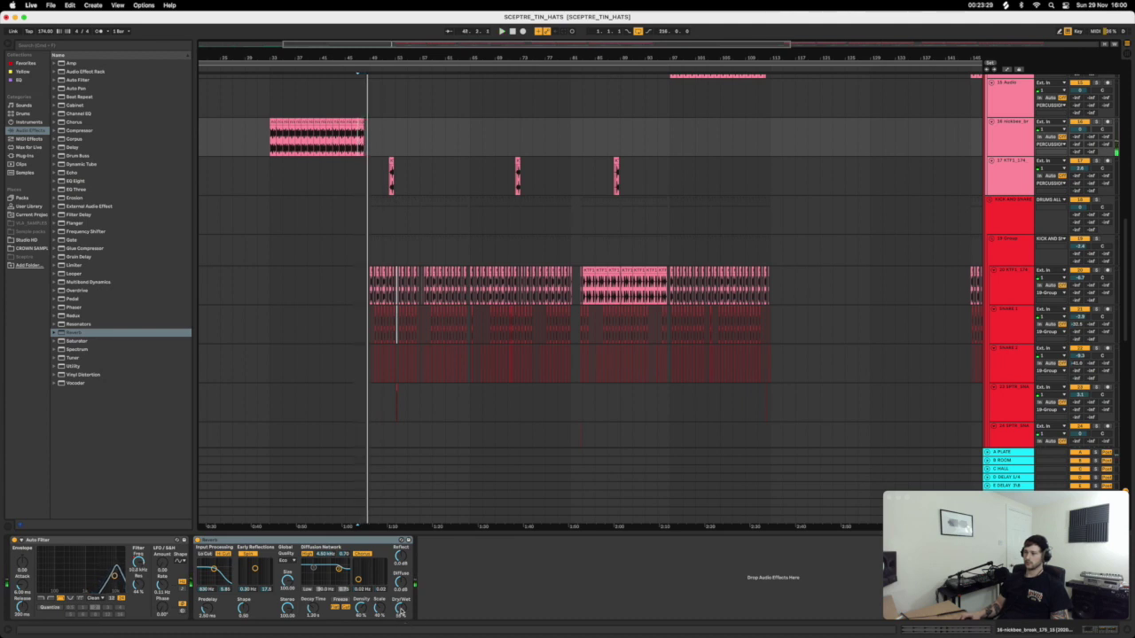
{"action": "key", "text": "space"}
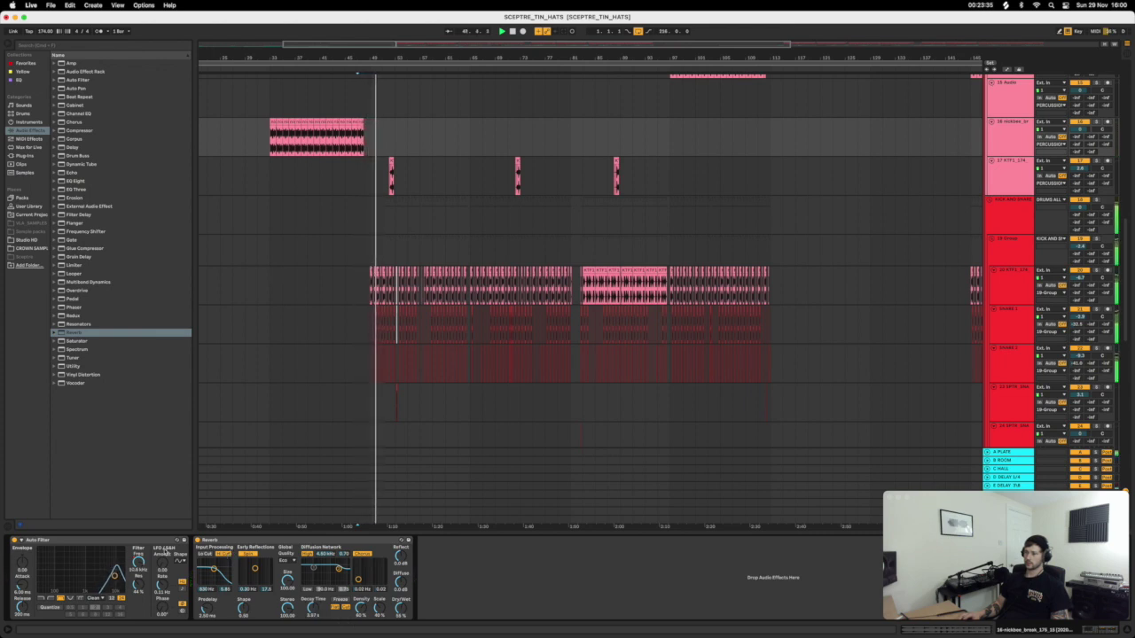
Show the Reverb's Dry/Wet automation on the break track and audition the clip's end from bar 47 with the Reverb bypassed.
{"action": "left_click", "coordinate": [198, 539]}
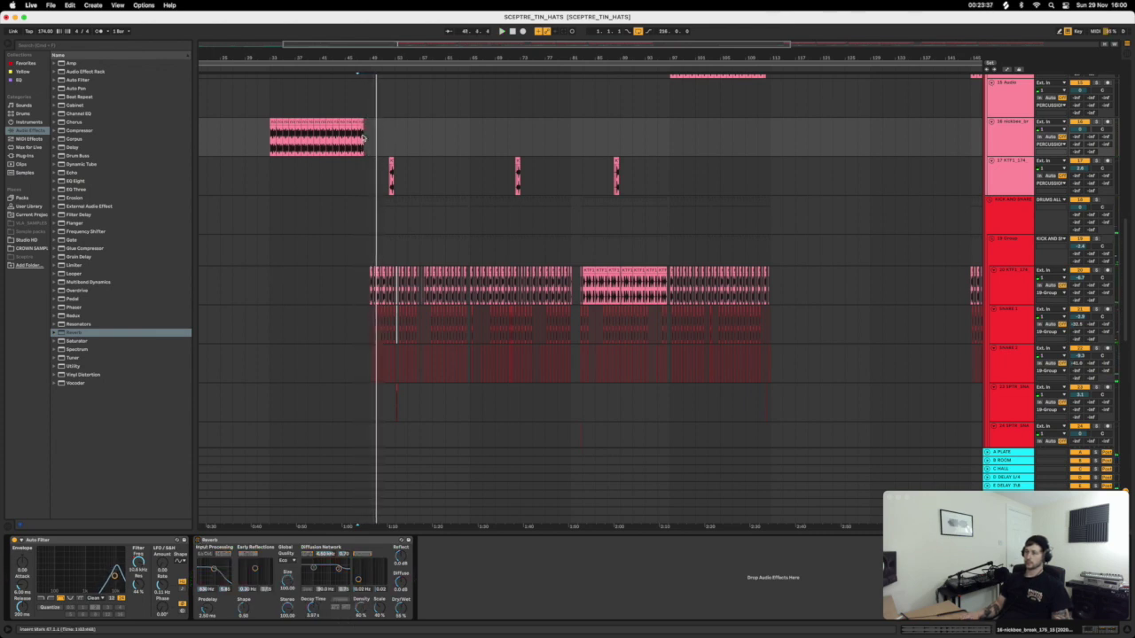
{"action": "key", "text": "a"}
{"action": "left_click_drag", "start_coordinate": [366, 56], "coordinate": [367, 63]}
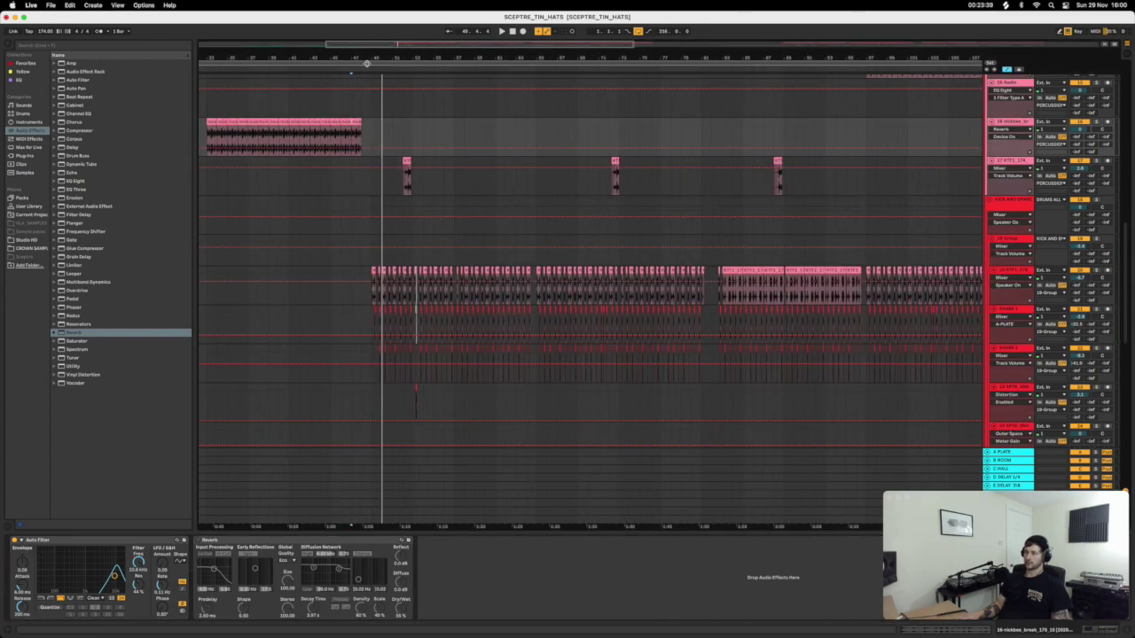
{"action": "left_click", "coordinate": [401, 614]}
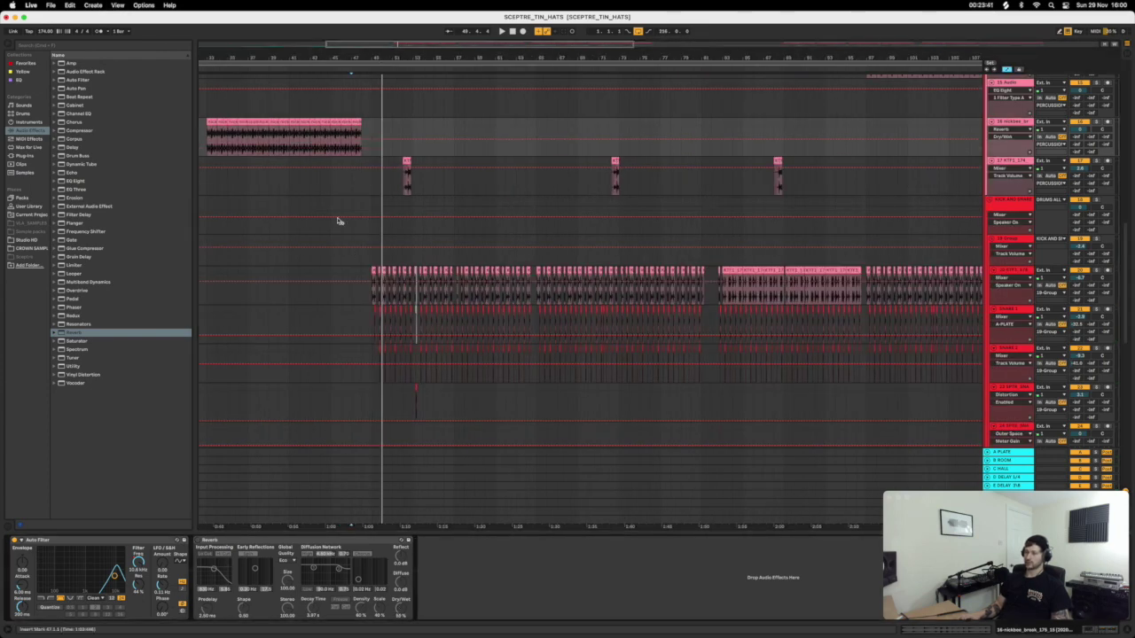
{"action": "mouse_move", "coordinate": [360, 138]}
{"action": "left_mouse_down"}
{"action": "mouse_move", "coordinate": [360, 152]}
{"action": "mouse_move", "coordinate": [353, 126]}
{"action": "left_mouse_up"}
{"action": "key", "text": "space"}
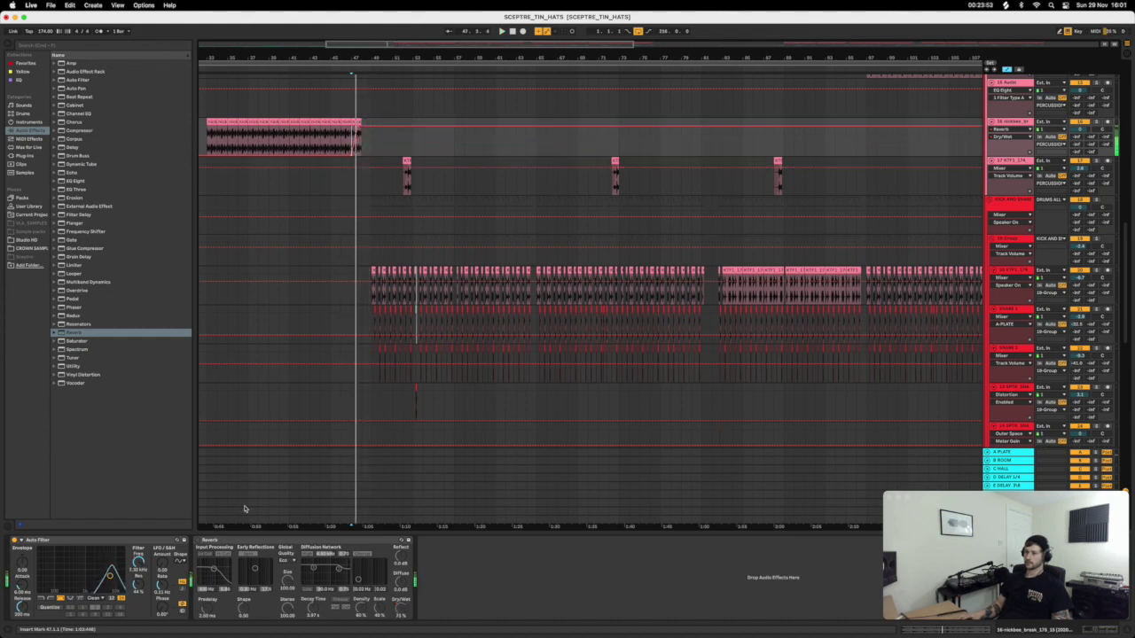
Reactivate the Reverb and automate its Dry/Wet to rise gradually over the last bars of the break clip.
{"action": "left_click", "coordinate": [201, 539]}
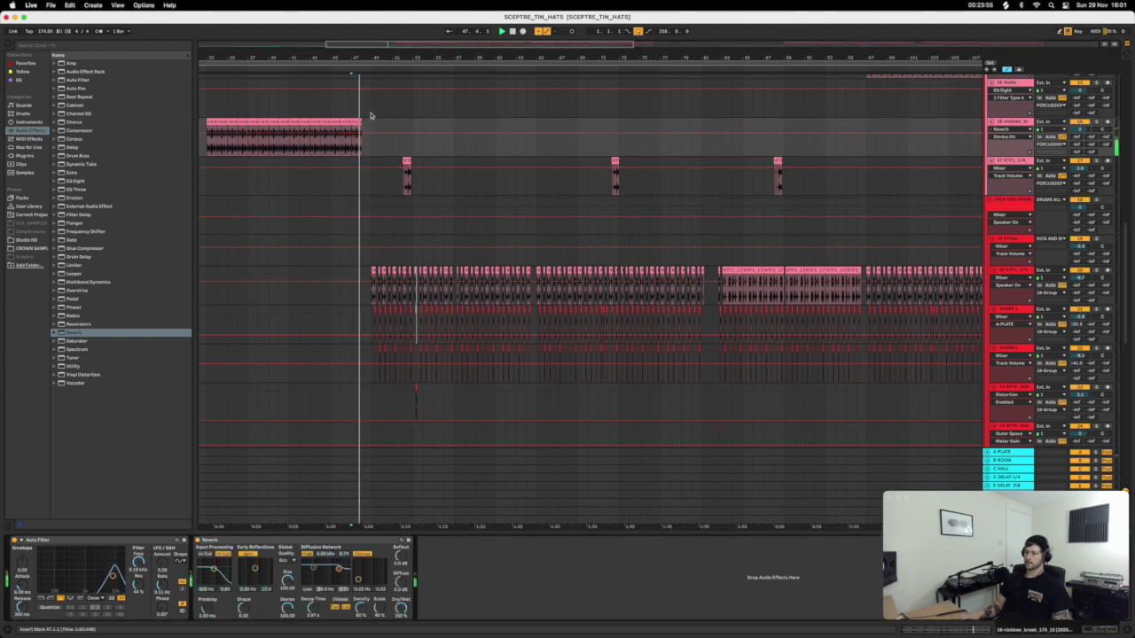
{"action": "left_click", "coordinate": [363, 140]}
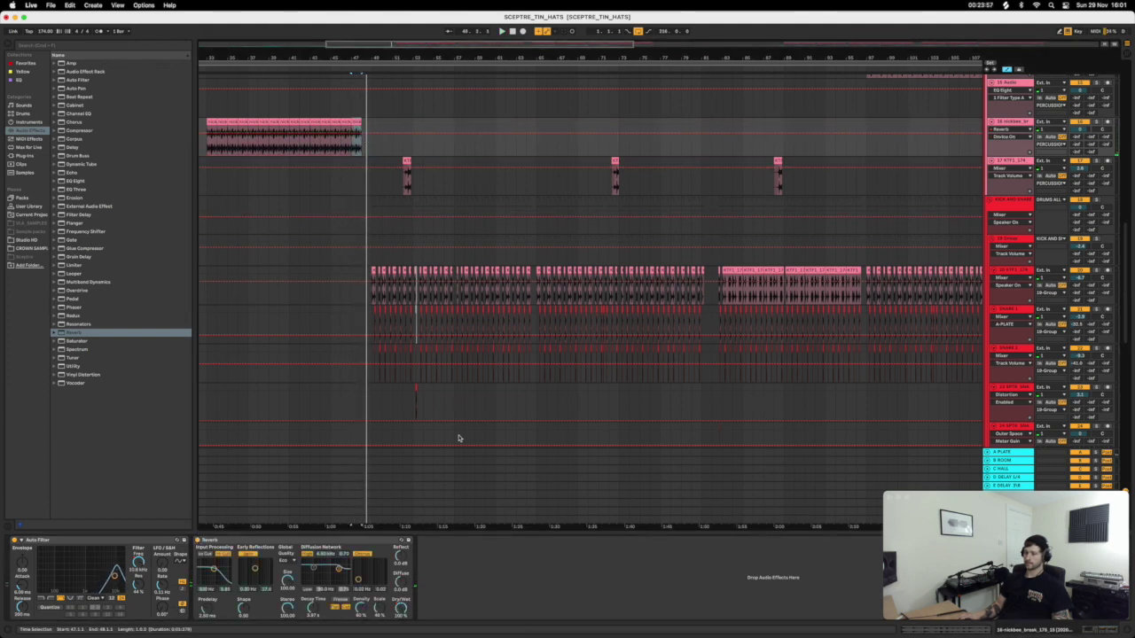
{"action": "key", "text": "space"}
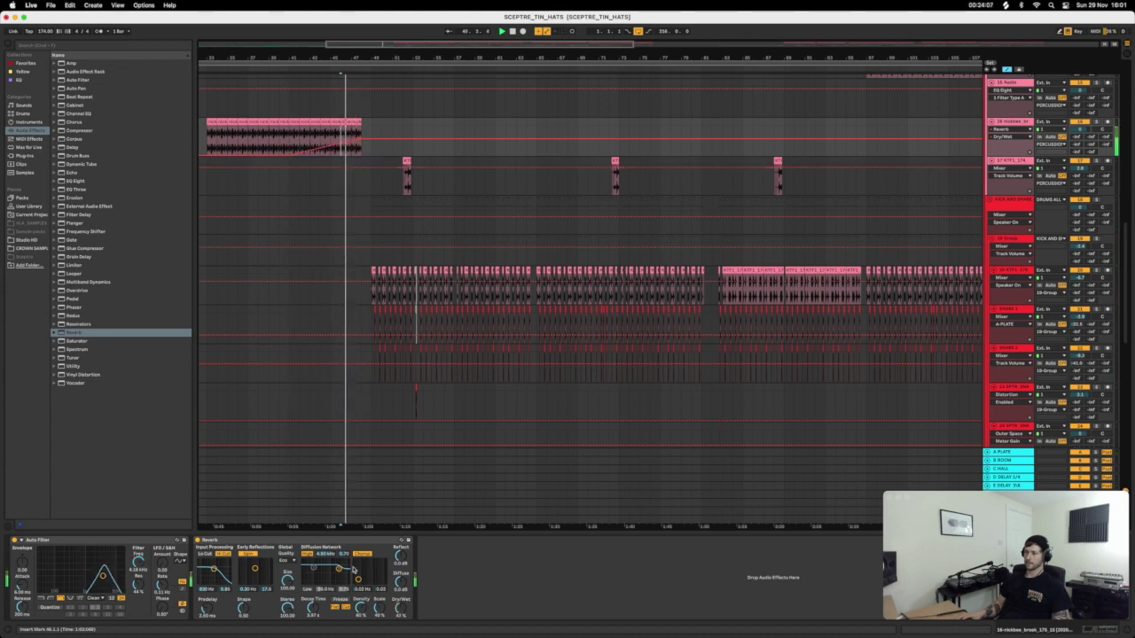
Lower the Reverb's high shelf in the diffusion network and reduce its Diffuse level during playback.
{"action": "left_click_drag", "start_coordinate": [338, 568], "coordinate": [336, 578]}
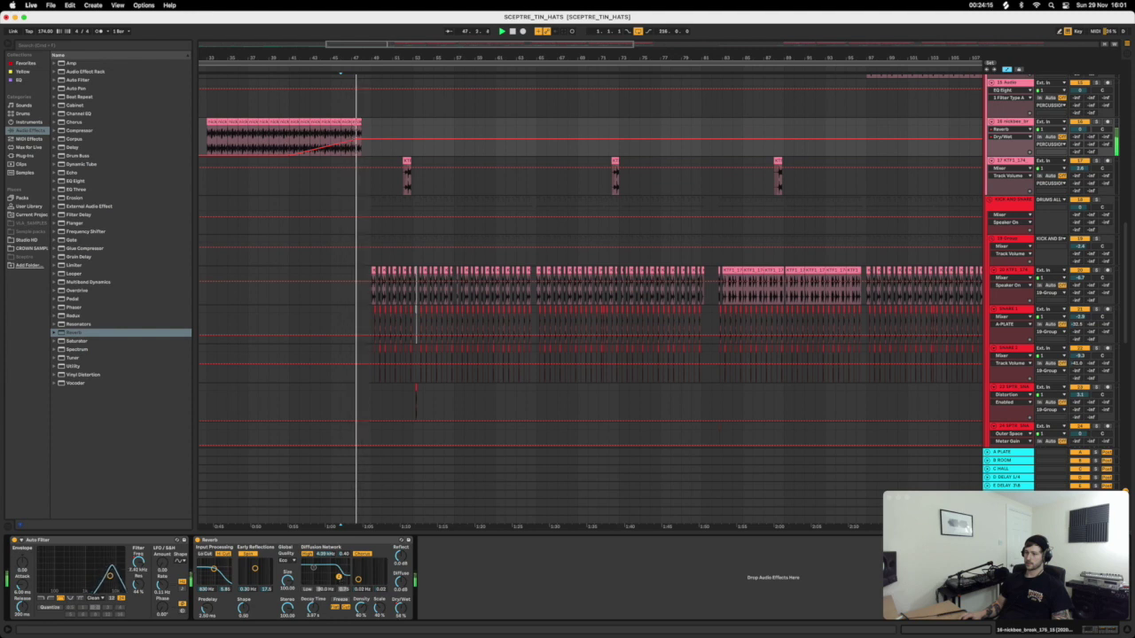
{"action": "left_click", "coordinate": [401, 578]}
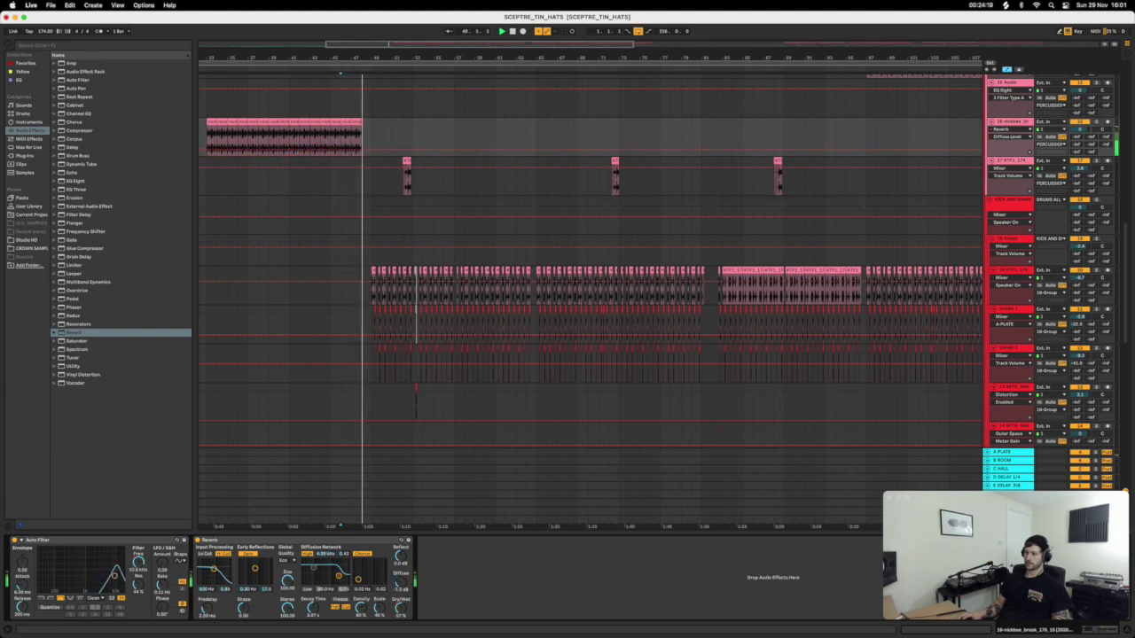
Listen to the transition into the drop from bar 45 and replay the intro from bar 31.
{"action": "scroll", "coordinate": [364, 496], "scroll_direction": "down", "scroll_amount": 15}
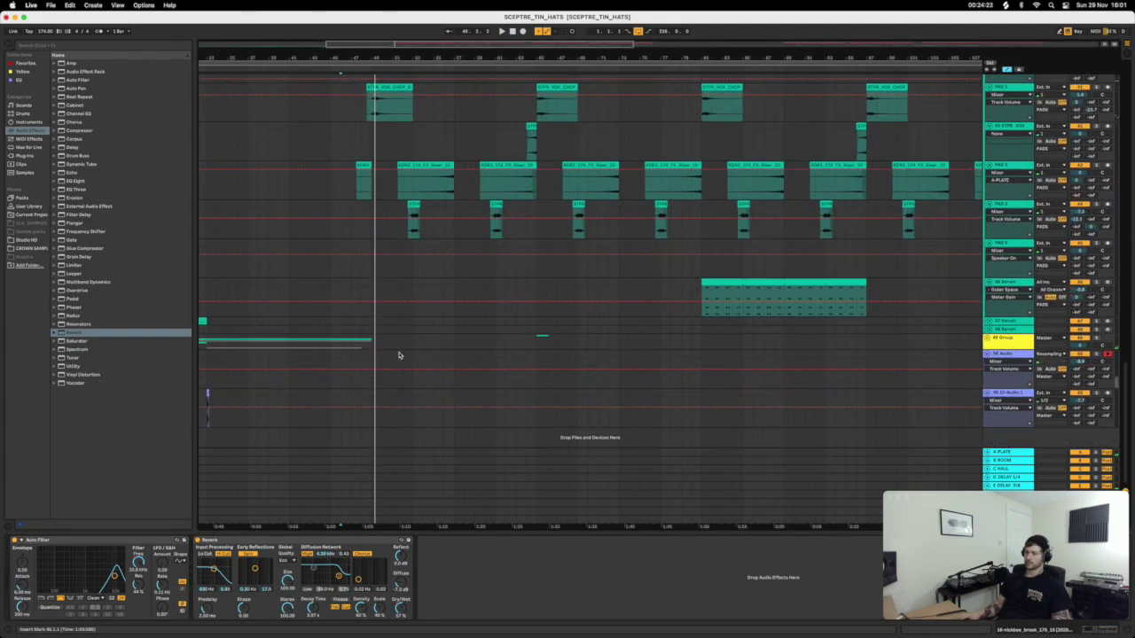
{"action": "left_click", "coordinate": [327, 355]}
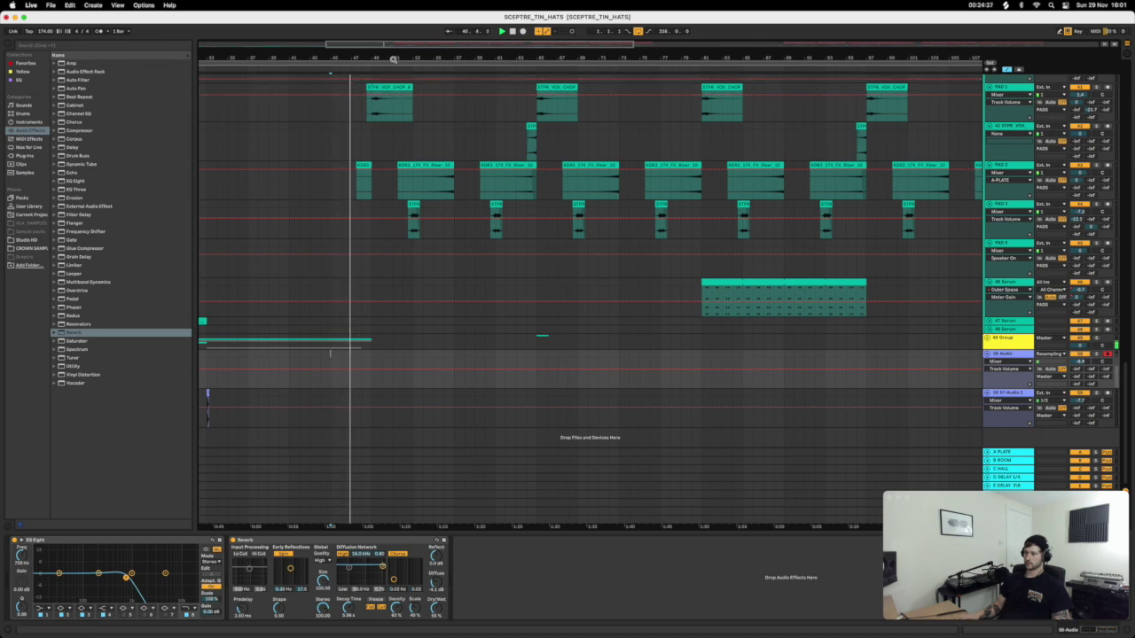
{"action": "scroll", "coordinate": [408, 106], "scroll_direction": "down", "scroll_amount": 5}
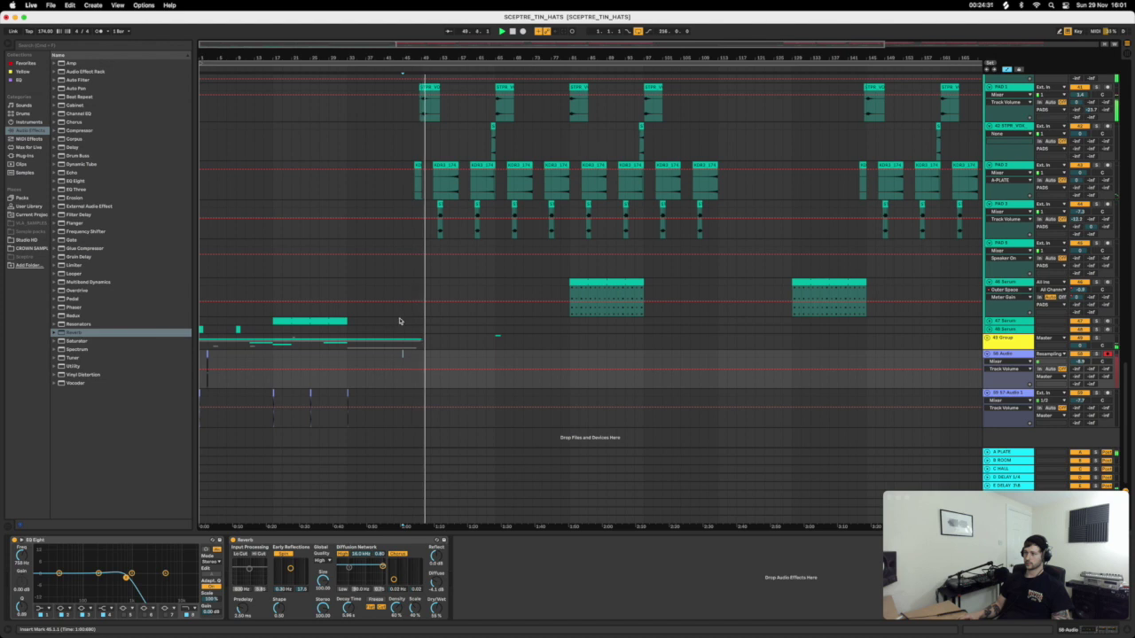
{"action": "left_click", "coordinate": [338, 144]}
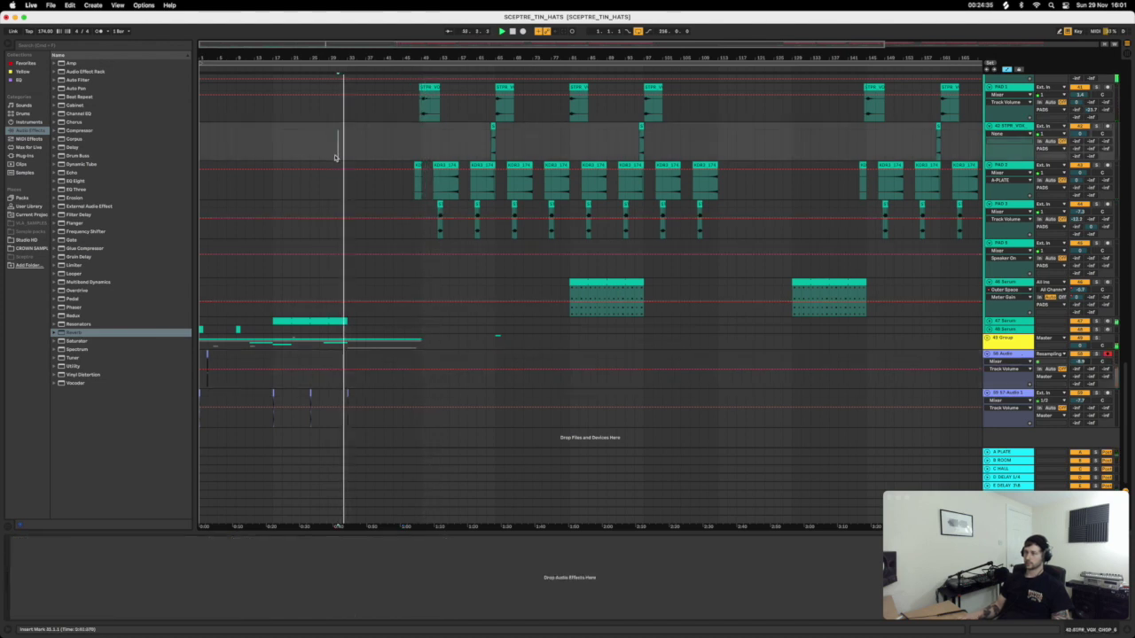
Hide the automation and select bars 25 to 33 on the 58 Audio resampling track.
{"action": "left_click", "coordinate": [317, 424]}
{"action": "left_click_drag", "start_coordinate": [311, 416], "coordinate": [344, 417]}
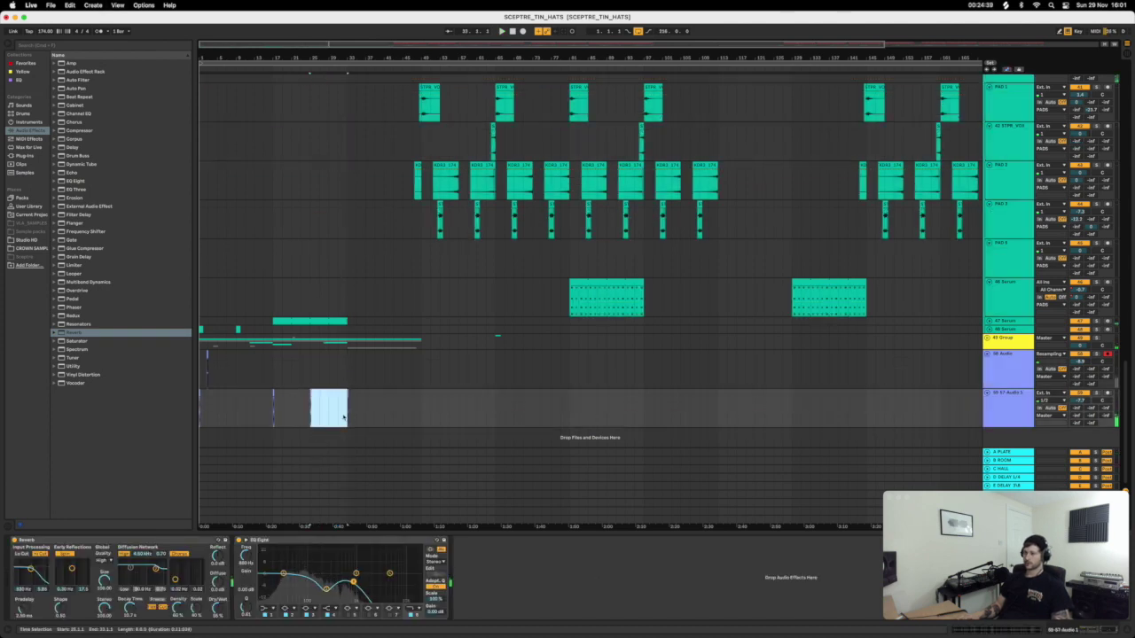
{"action": "left_click_drag", "start_coordinate": [284, 377], "coordinate": [319, 377]}
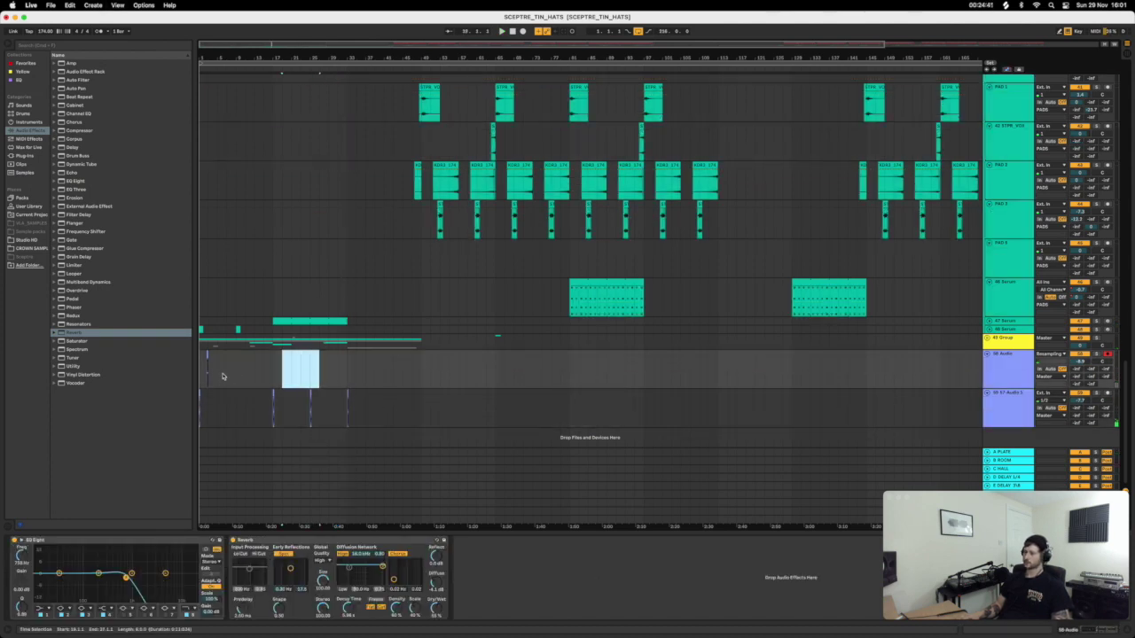
{"action": "left_click_drag", "start_coordinate": [207, 381], "coordinate": [343, 376]}
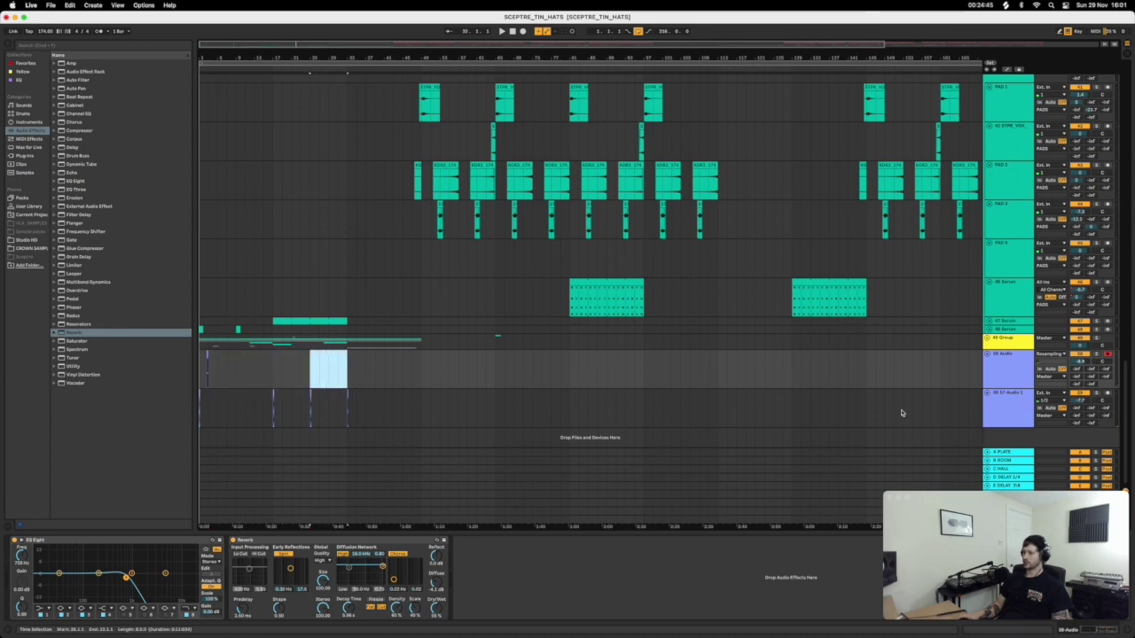
Place the SPTR_EMU_FX.wav sample from the sample pack's FX folder on its own new audio track at about bar 29.
{"action": "left_click", "coordinate": [39, 249]}
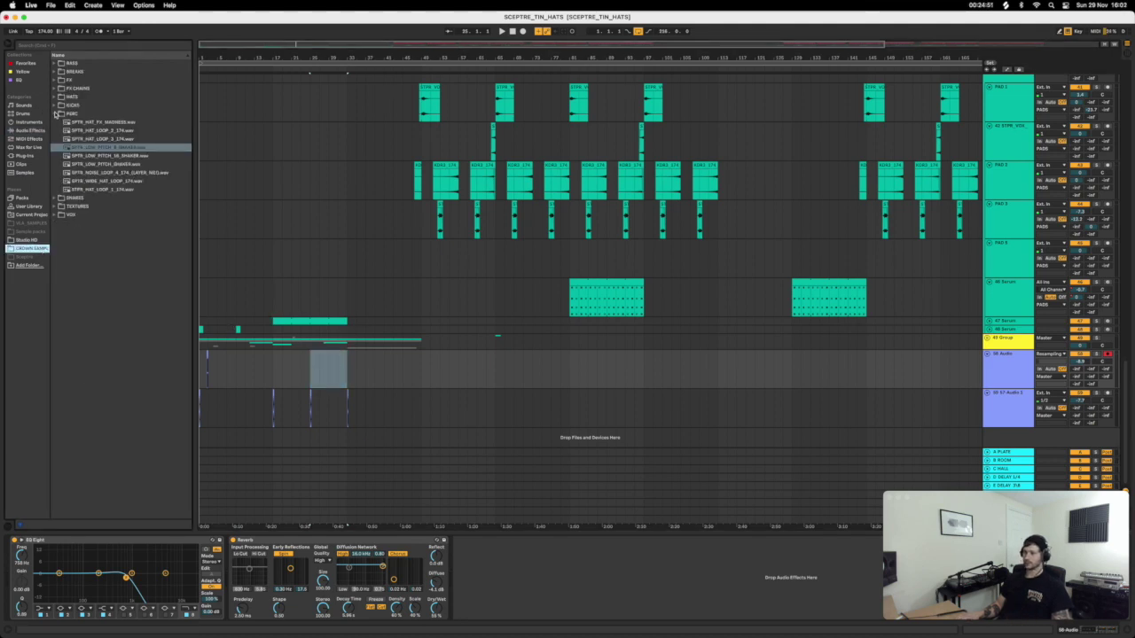
{"action": "left_click", "coordinate": [69, 81]}
{"action": "left_click", "coordinate": [80, 97]}
{"action": "left_click", "coordinate": [81, 104]}
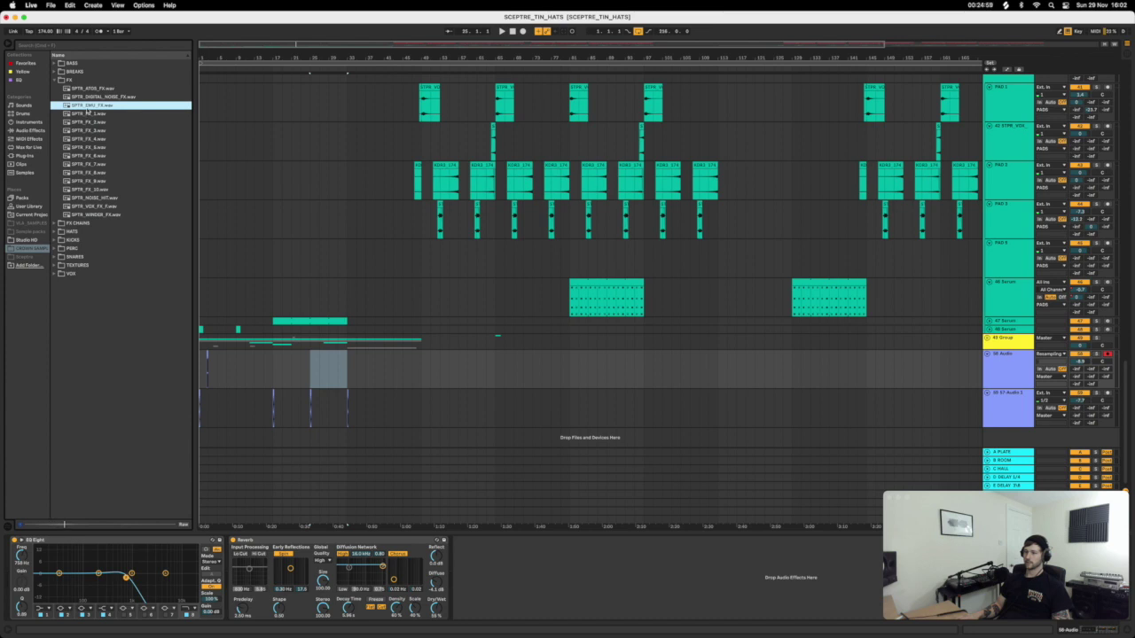
{"action": "mouse_move", "coordinate": [86, 106]}
{"action": "left_mouse_down"}
{"action": "mouse_move", "coordinate": [139, 114]}
{"action": "mouse_move", "coordinate": [302, 375]}
{"action": "mouse_move", "coordinate": [328, 384]}
{"action": "left_mouse_up"}
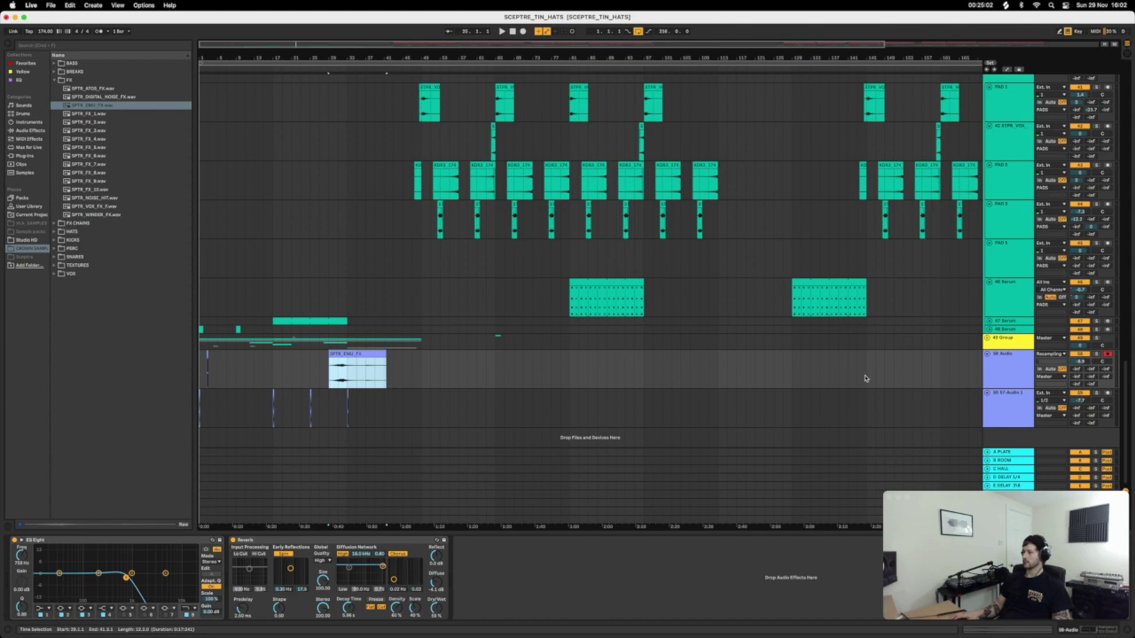
{"action": "left_click", "coordinate": [1012, 379]}
{"action": "key", "text": "super+z"}
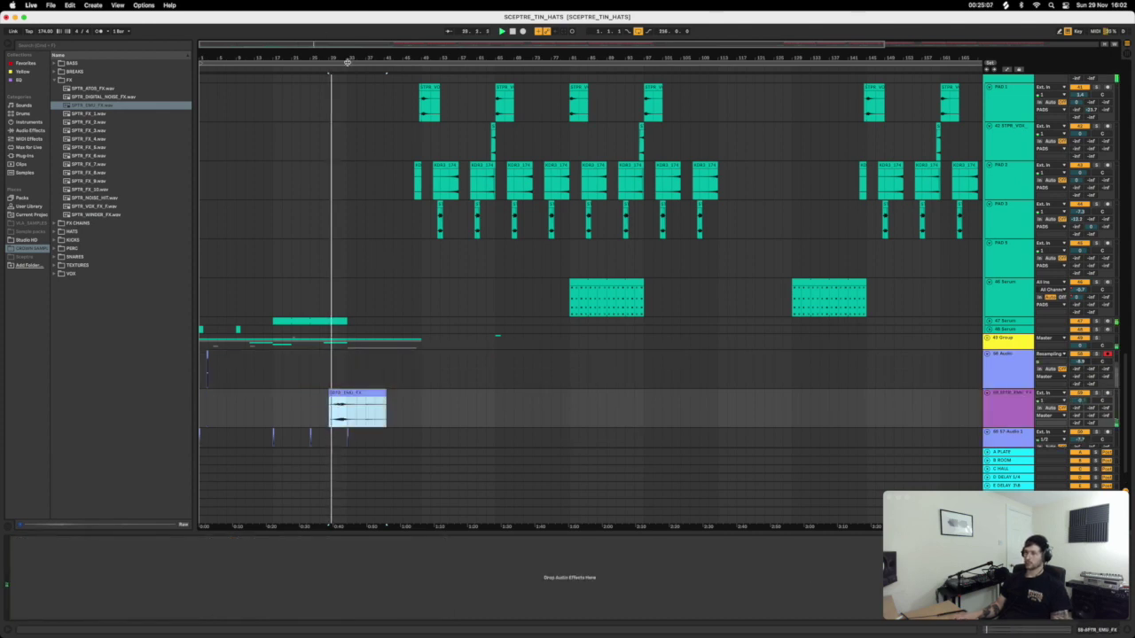
{"action": "left_click_drag", "start_coordinate": [338, 58], "coordinate": [377, 62]}
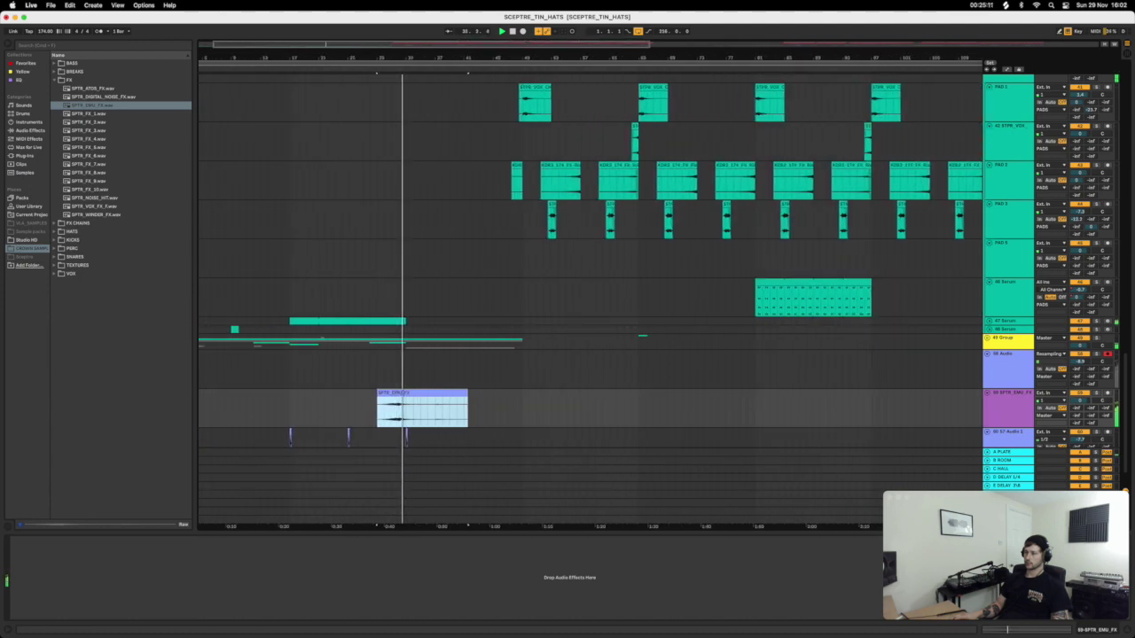
Set the SPTR_EMU_FX clip's warp mode to Complex Pro and extend the clip to span about bar 17 to bar 37.
{"action": "double_click", "coordinate": [396, 393]}
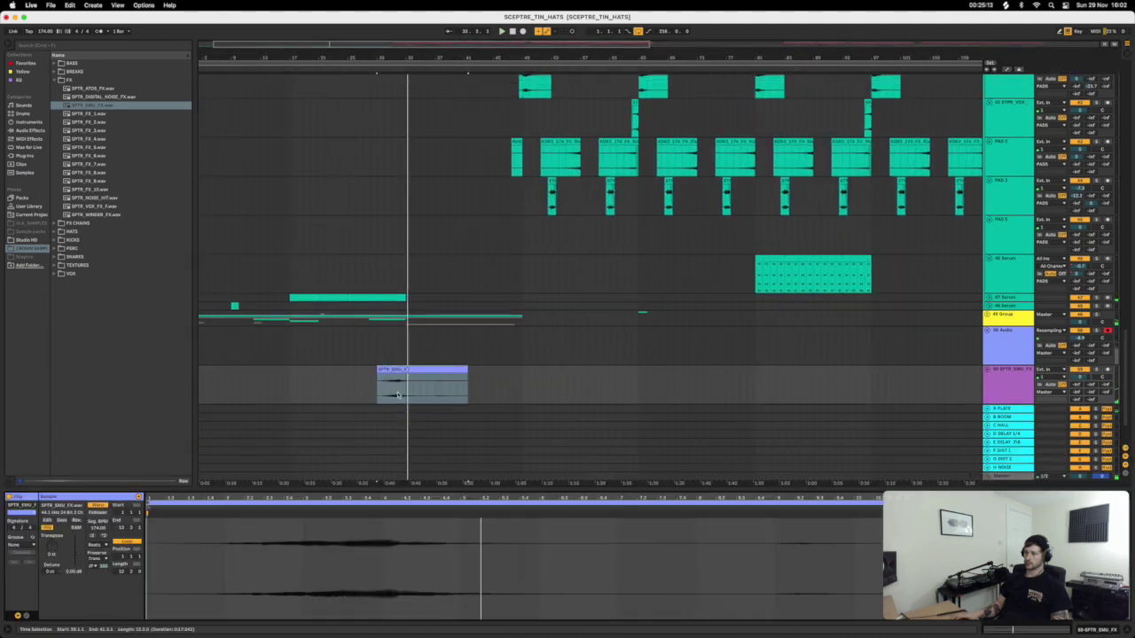
{"action": "left_click", "coordinate": [97, 546]}
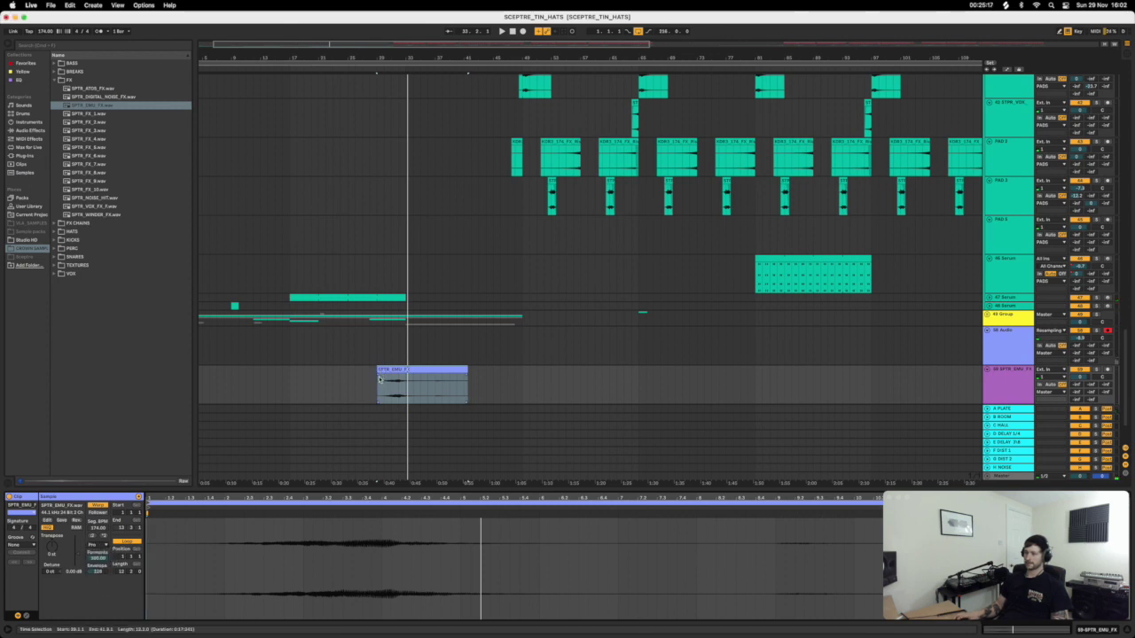
{"action": "mouse_move", "coordinate": [387, 369]}
{"action": "left_mouse_down"}
{"action": "mouse_move", "coordinate": [303, 383]}
{"action": "mouse_move", "coordinate": [434, 387]}
{"action": "left_mouse_up"}
{"action": "left_click", "coordinate": [313, 384]}
{"action": "left_click", "coordinate": [374, 498]}
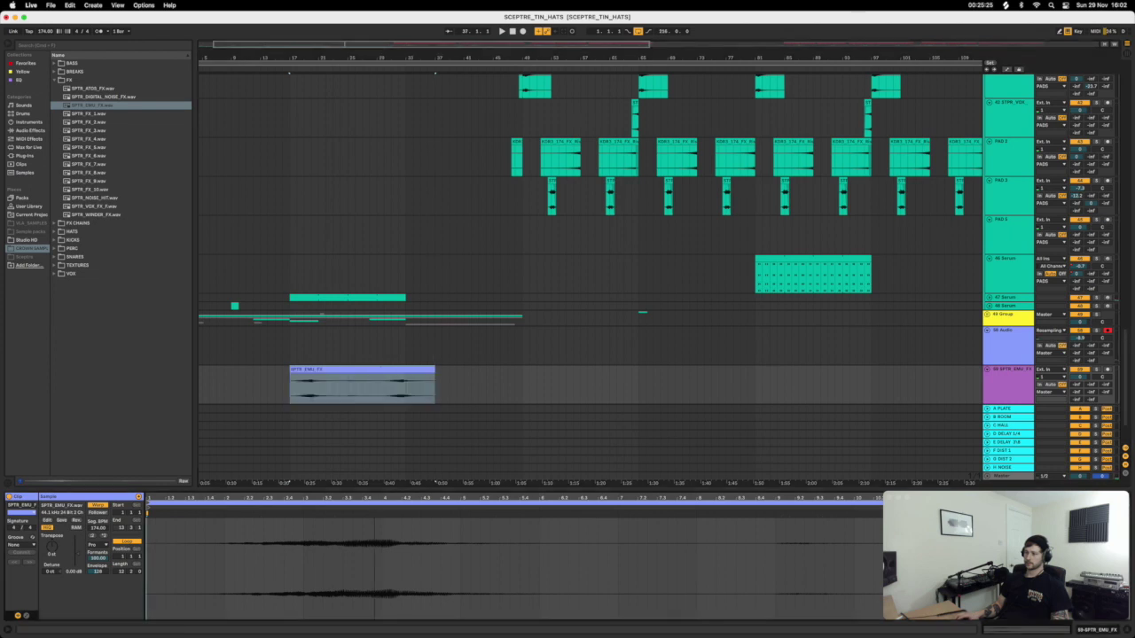
Time-stretch the SPTR_EMU_FX sample to a much slower swell and fit its clip between bar 21 and bar 33.
{"action": "left_click", "coordinate": [409, 529]}
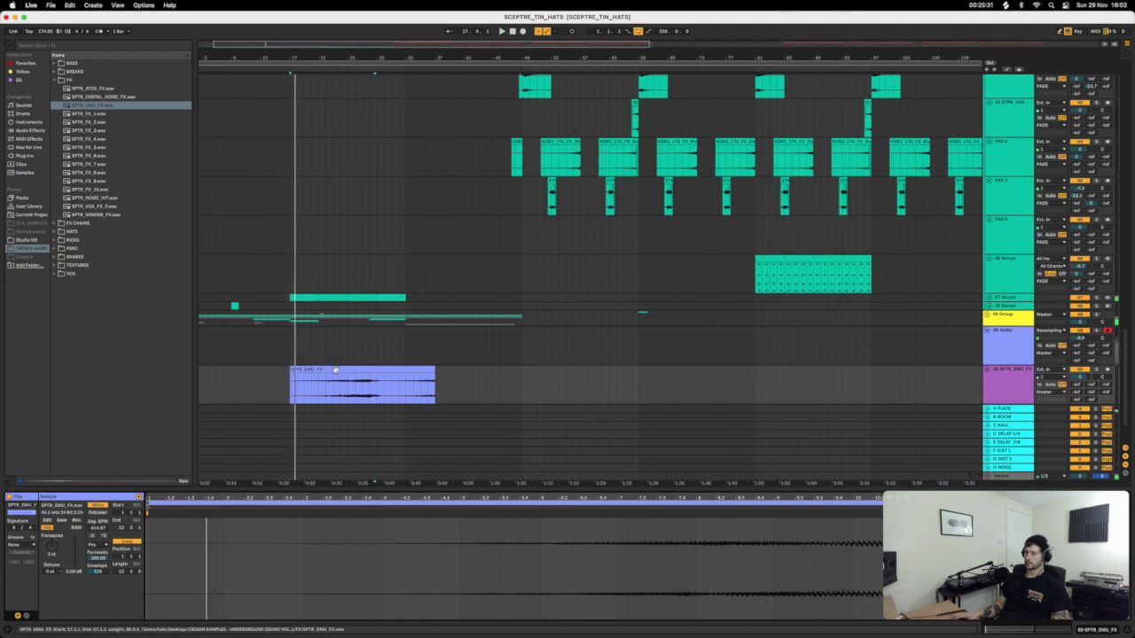
{"action": "left_click_drag", "start_coordinate": [342, 371], "coordinate": [371, 373]}
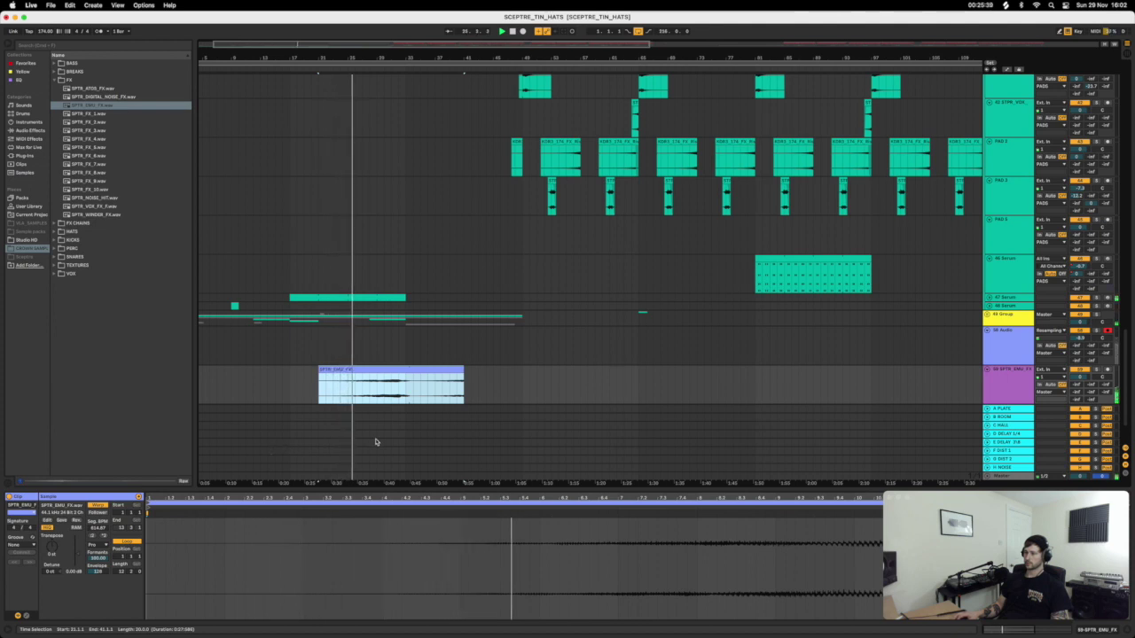
{"action": "left_click_drag", "start_coordinate": [463, 386], "coordinate": [412, 386]}
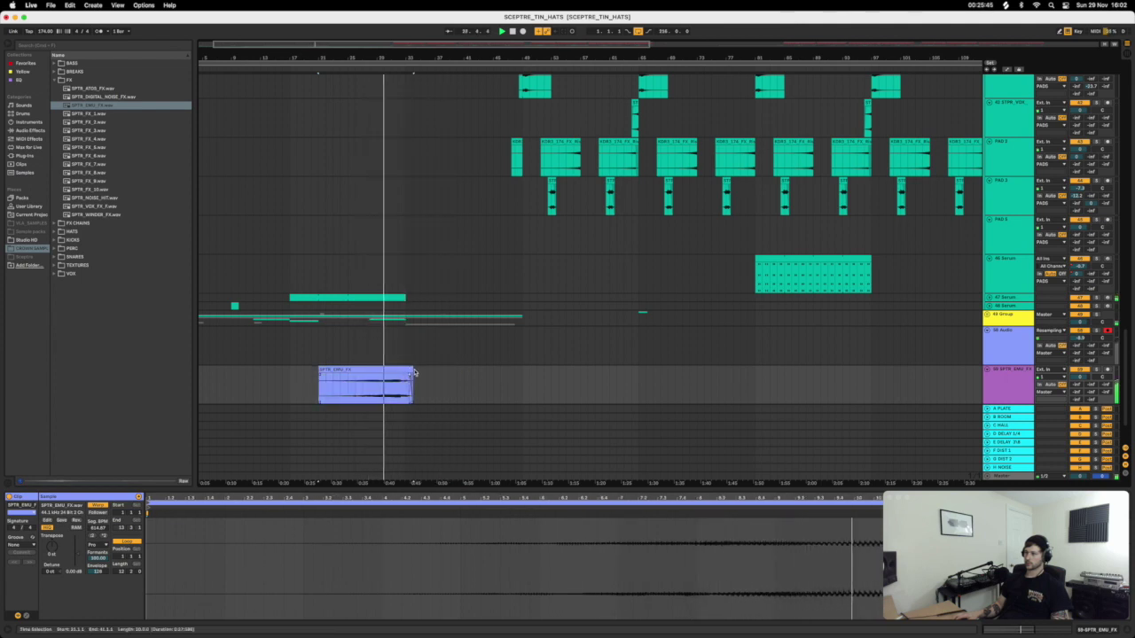
{"action": "left_click_drag", "start_coordinate": [413, 378], "coordinate": [405, 379]}
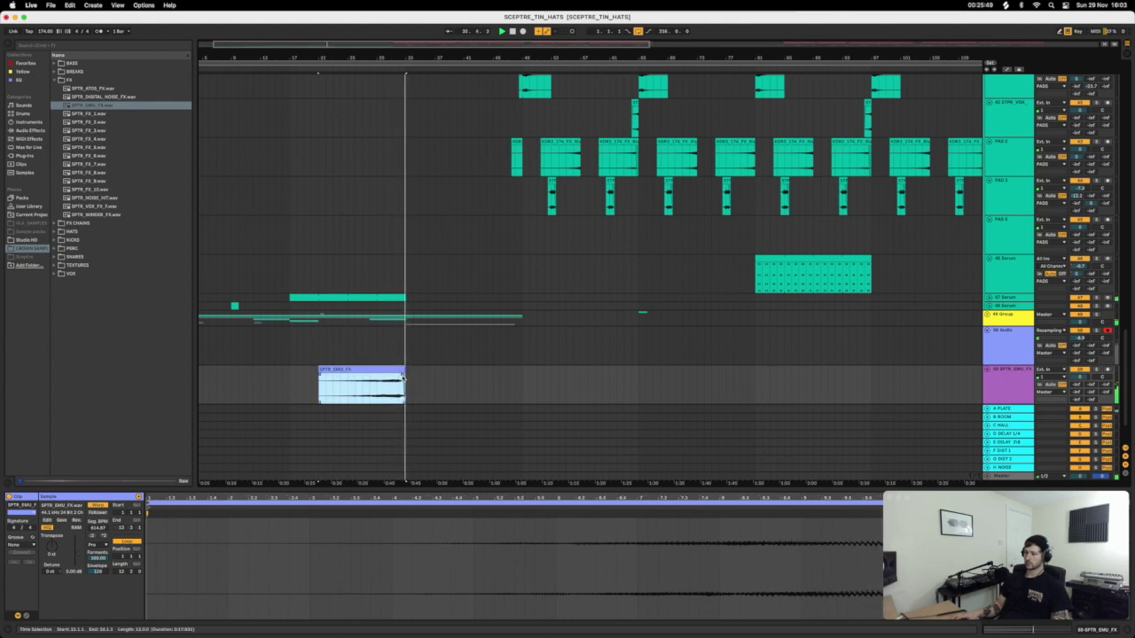
Play the stretched clip from about bar 26 and add EQ Eight to the SPTR_EMU_FX track.
{"action": "left_click", "coordinate": [289, 378]}
{"action": "key", "text": "space"}
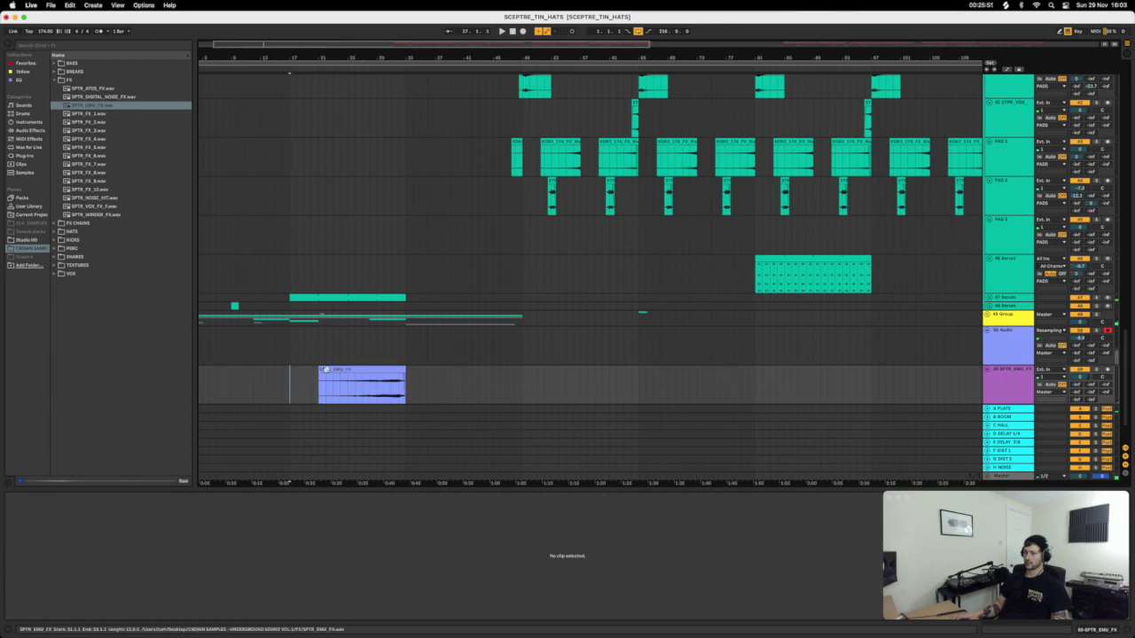
{"action": "left_click", "coordinate": [372, 384]}
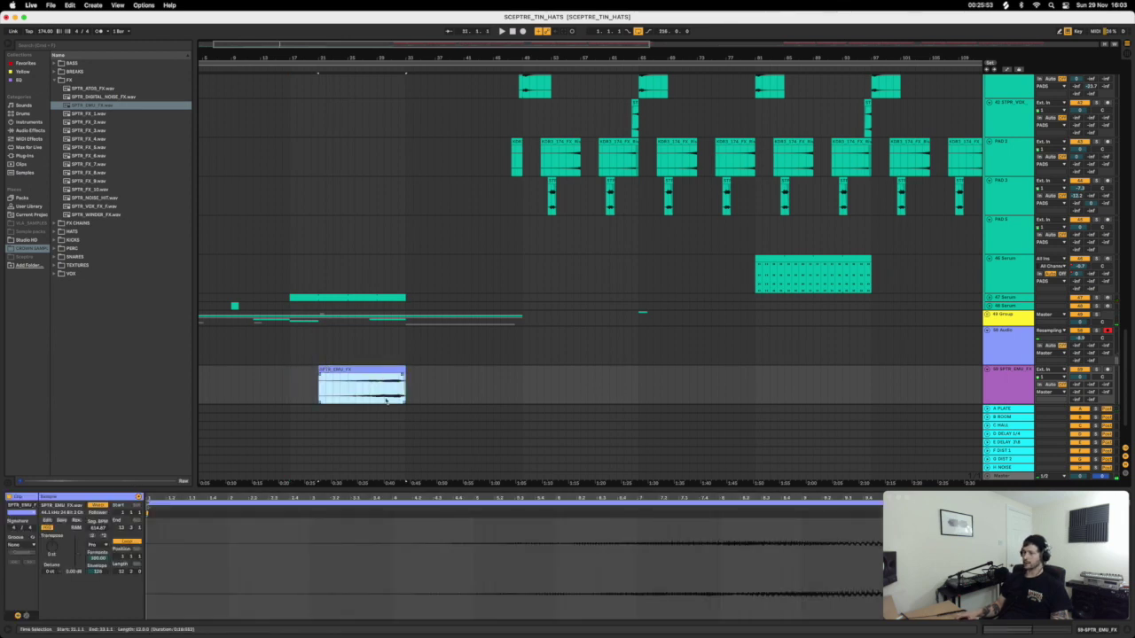
{"action": "left_click", "coordinate": [373, 388]}
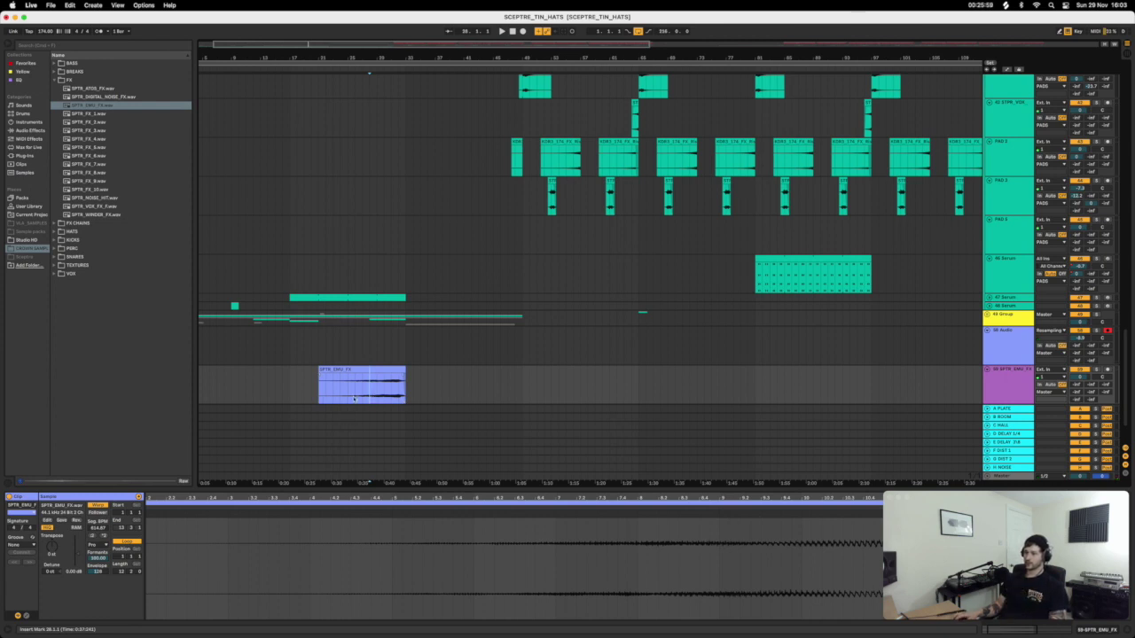
{"action": "key", "text": "space"}
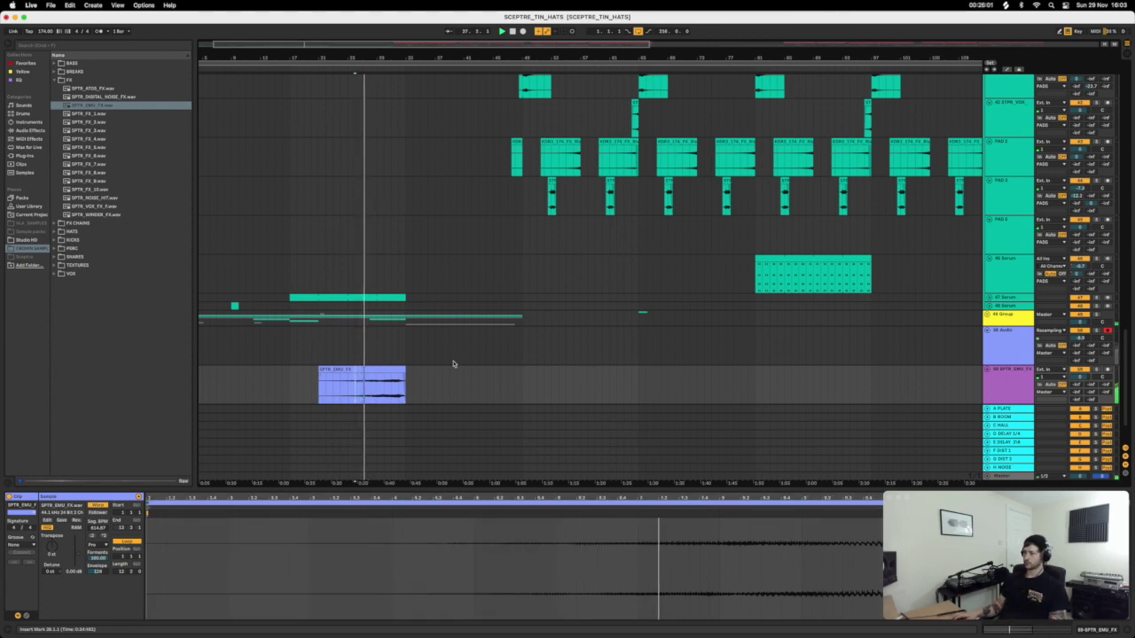
{"action": "left_click", "coordinate": [28, 130]}
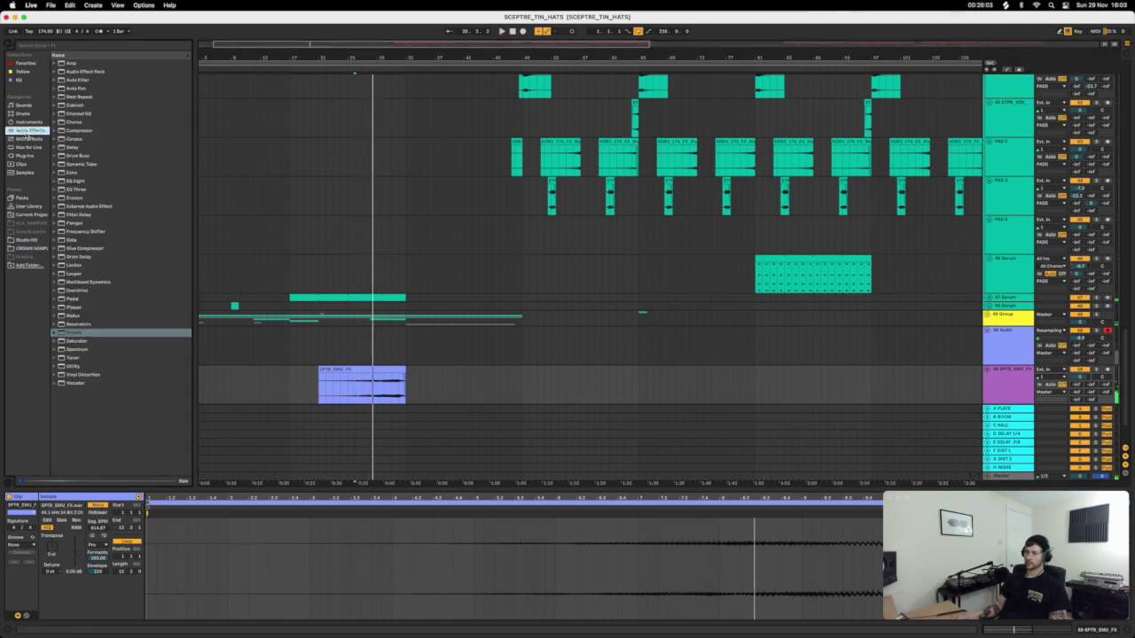
{"action": "left_click_drag", "start_coordinate": [80, 182], "coordinate": [337, 417]}
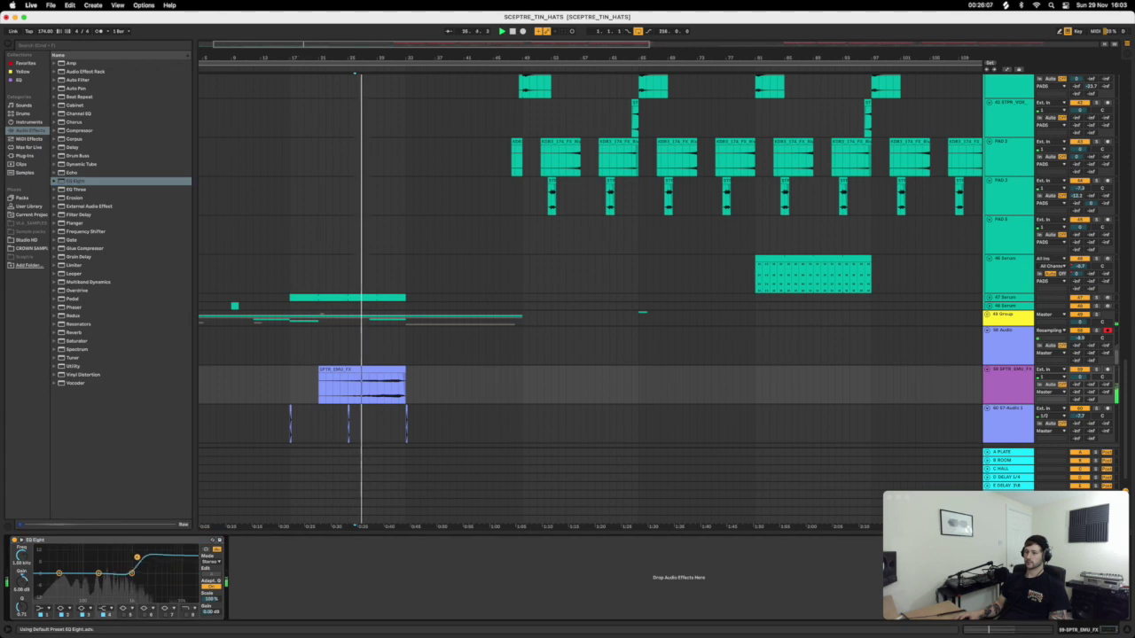
Shape EQ Eight with a slight upper-mid dip and turn its first band into a low cut just below 100 Hz.
{"action": "left_click_drag", "start_coordinate": [136, 557], "coordinate": [165, 568]}
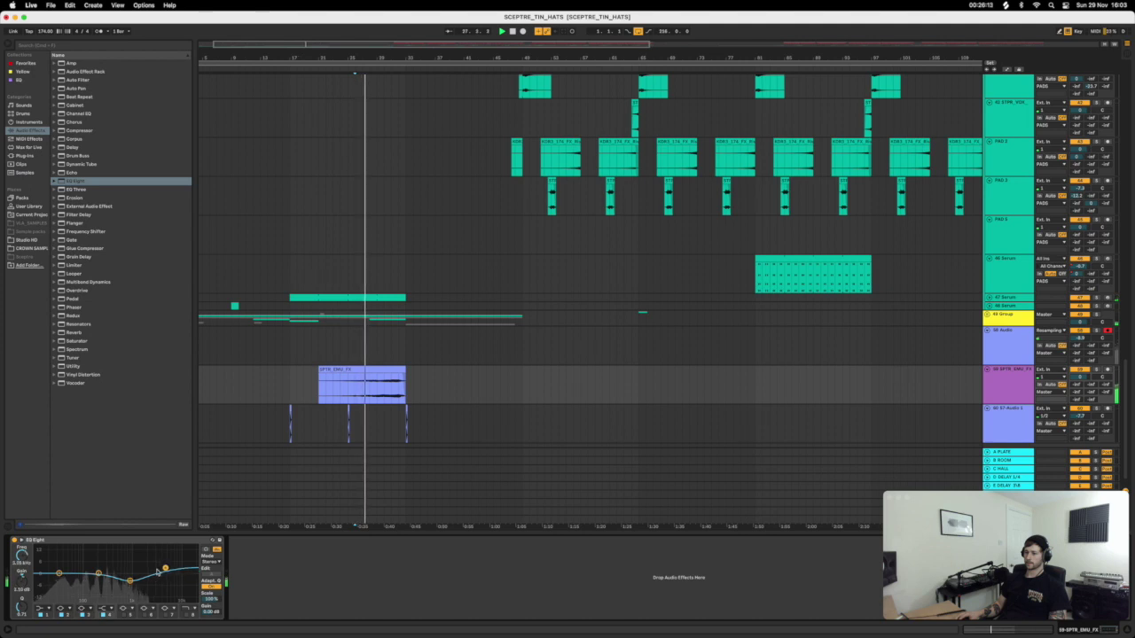
{"action": "left_click", "coordinate": [40, 609]}
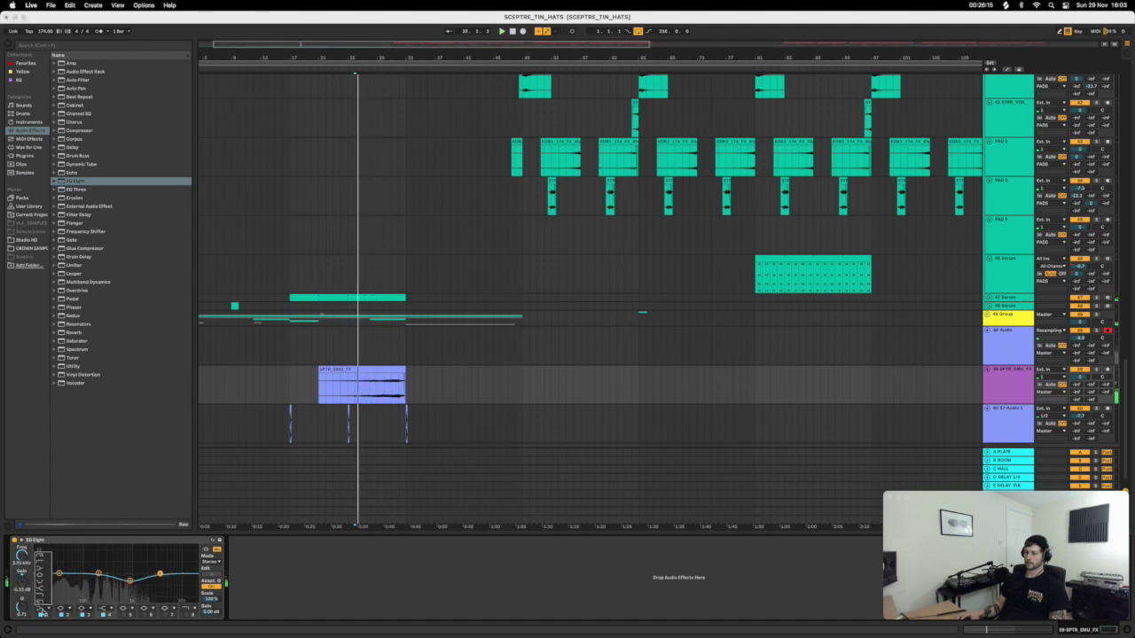
{"action": "left_click_drag", "start_coordinate": [58, 581], "coordinate": [74, 587]}
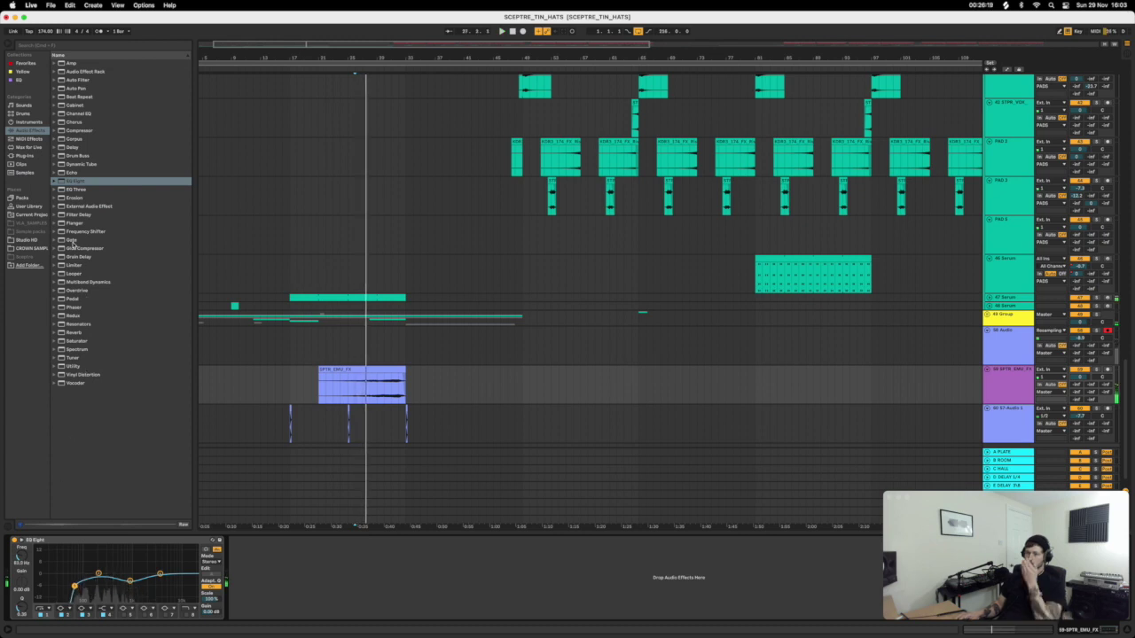
Add Overdrive after EQ Eight on the SPTR_EMU_FX track and sweep its filter frequency during playback.
{"action": "left_click", "coordinate": [99, 290]}
{"action": "key", "text": "Return"}
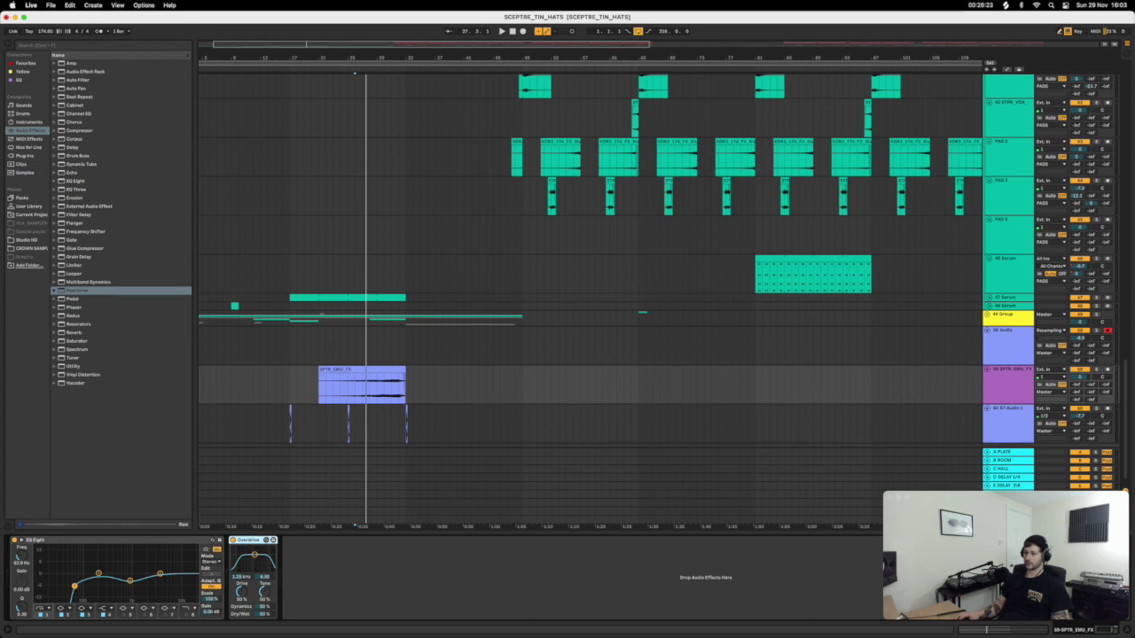
{"action": "left_click_drag", "start_coordinate": [262, 566], "coordinate": [240, 563]}
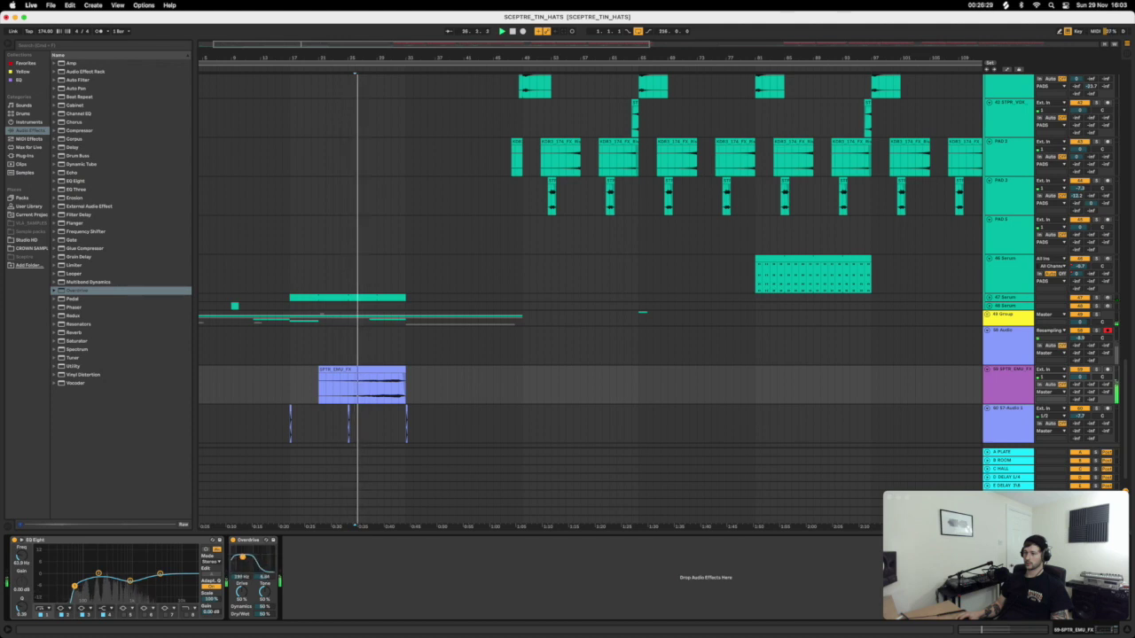
{"action": "left_click_drag", "start_coordinate": [248, 559], "coordinate": [263, 557]}
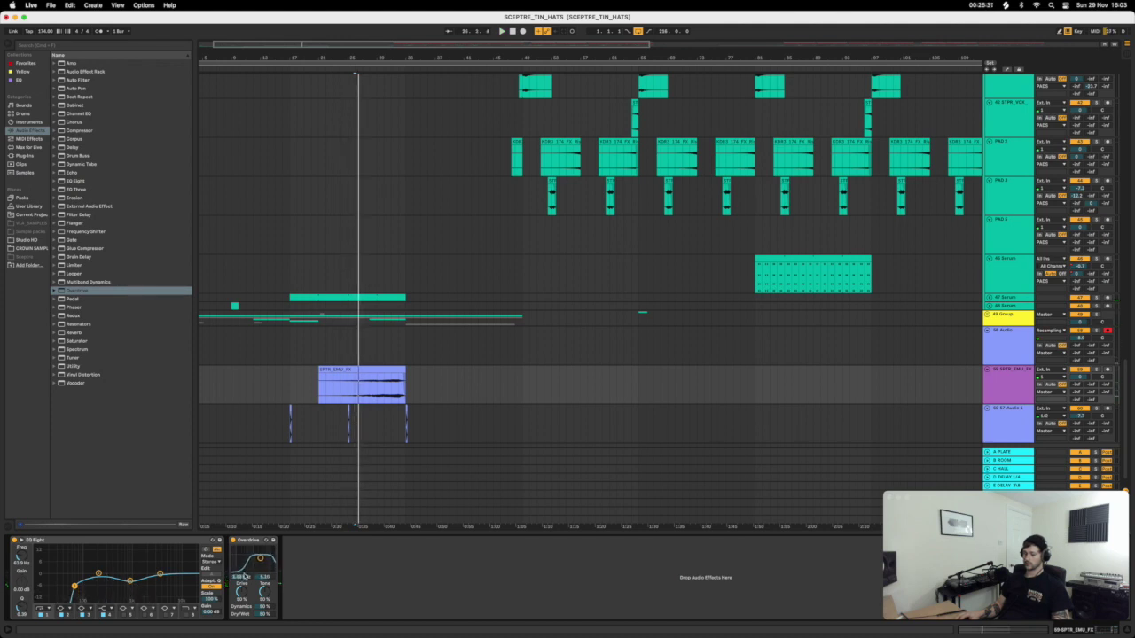
Automate Overdrive's filter frequency to fall steadily across the clip from bar 21 to bar 33, ending at about 180 Hz.
{"action": "key", "text": "a"}
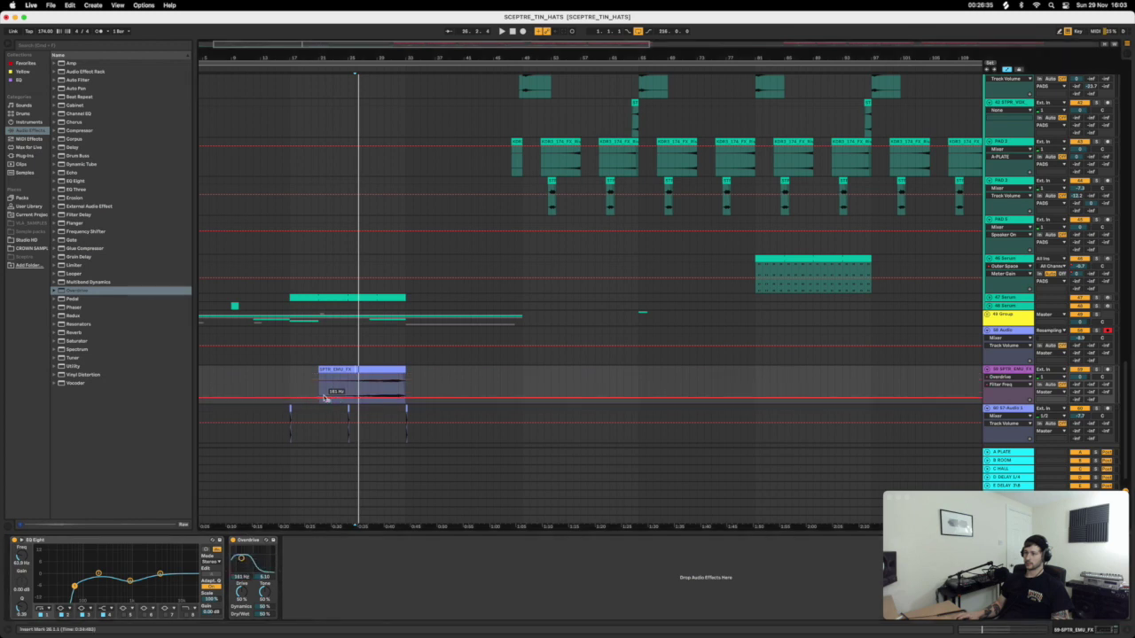
{"action": "left_click_drag", "start_coordinate": [319, 401], "coordinate": [335, 378]}
{"action": "left_click_drag", "start_coordinate": [407, 377], "coordinate": [399, 404]}
Narrow Overdrive's filter width and lower its dry/wet amount to about 18% while the clip plays.
{"action": "key", "text": "space"}
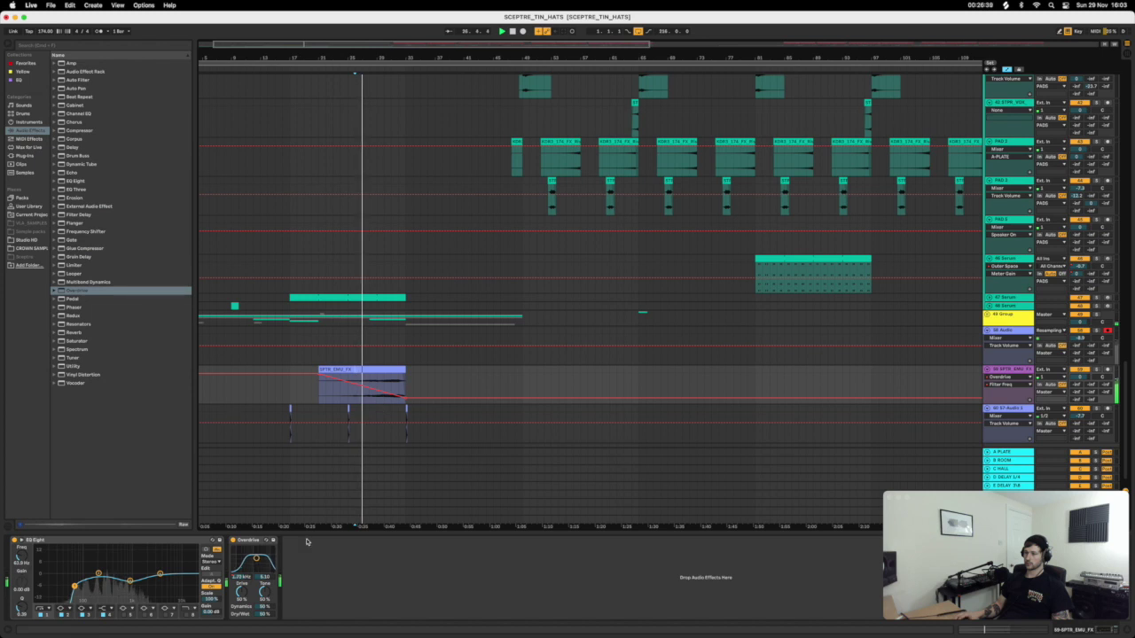
{"action": "left_click", "coordinate": [264, 592]}
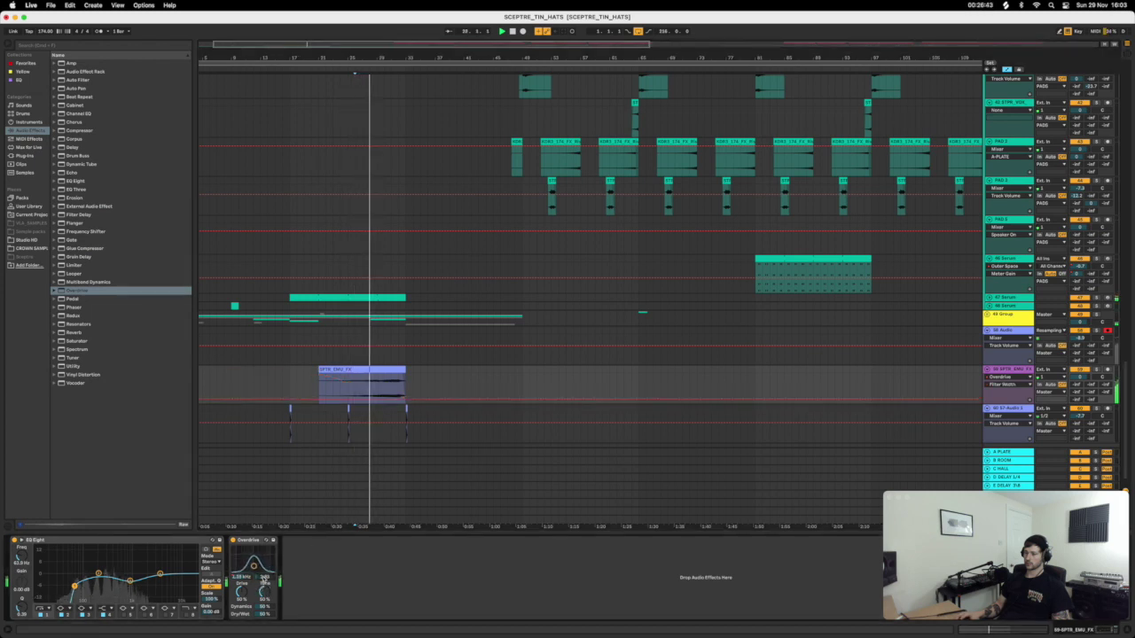
{"action": "left_click", "coordinate": [264, 611]}
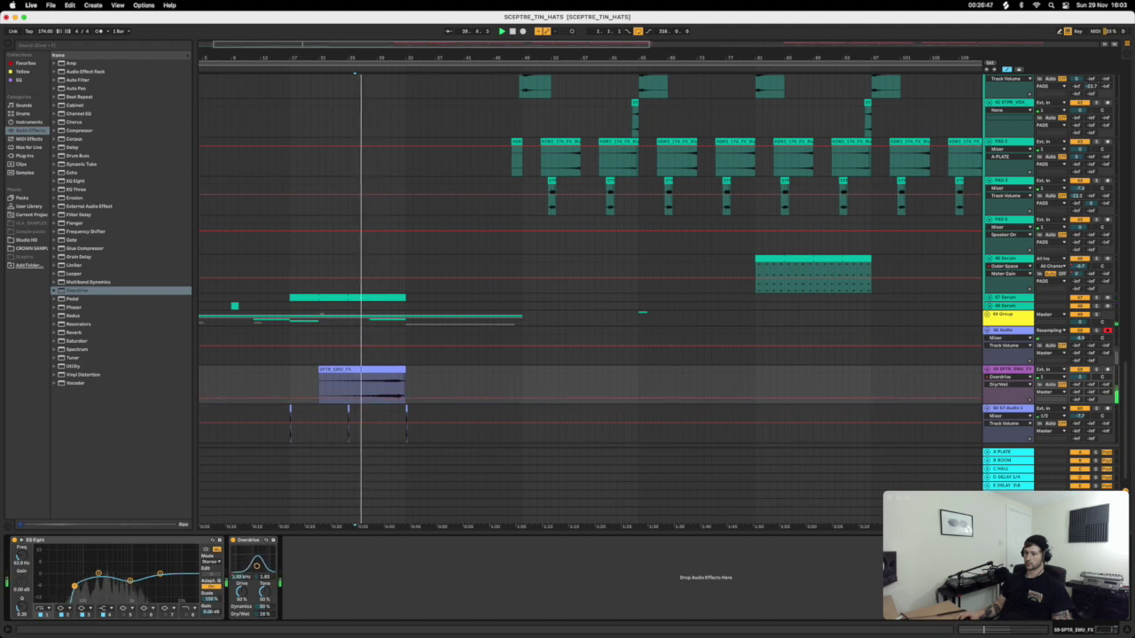
Add Reverb after Overdrive with the input low cut enabled, adjust its dry/wet and decay time, and set quality to High.
{"action": "left_click", "coordinate": [76, 334]}
{"action": "left_click_drag", "start_coordinate": [382, 540], "coordinate": [382, 542]}
{"action": "key", "text": "space"}
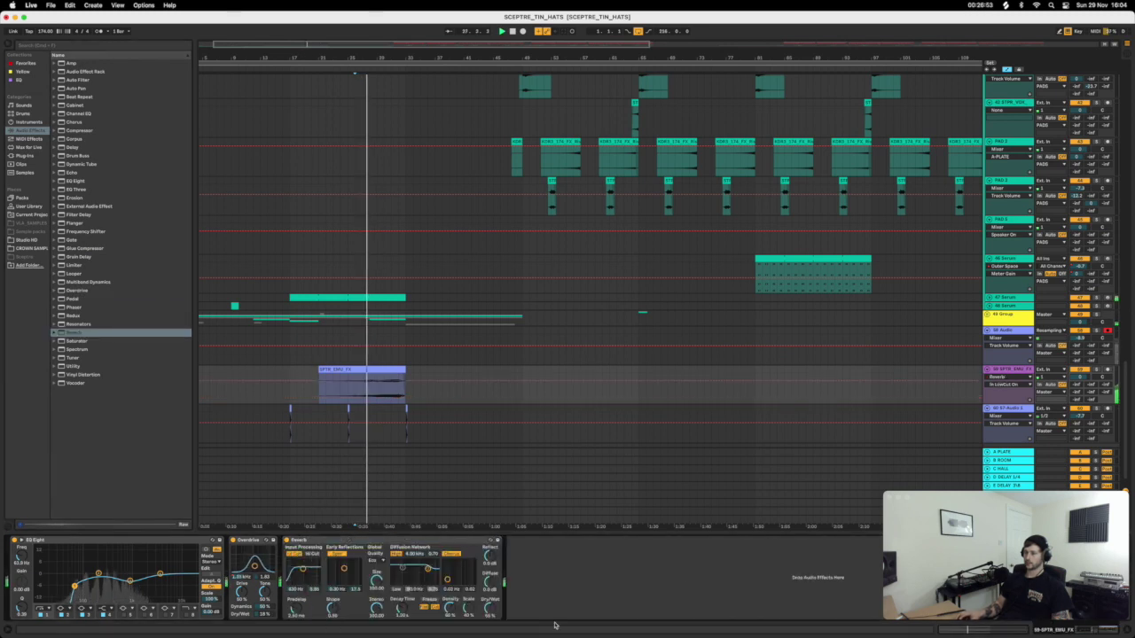
{"action": "left_click", "coordinate": [490, 610]}
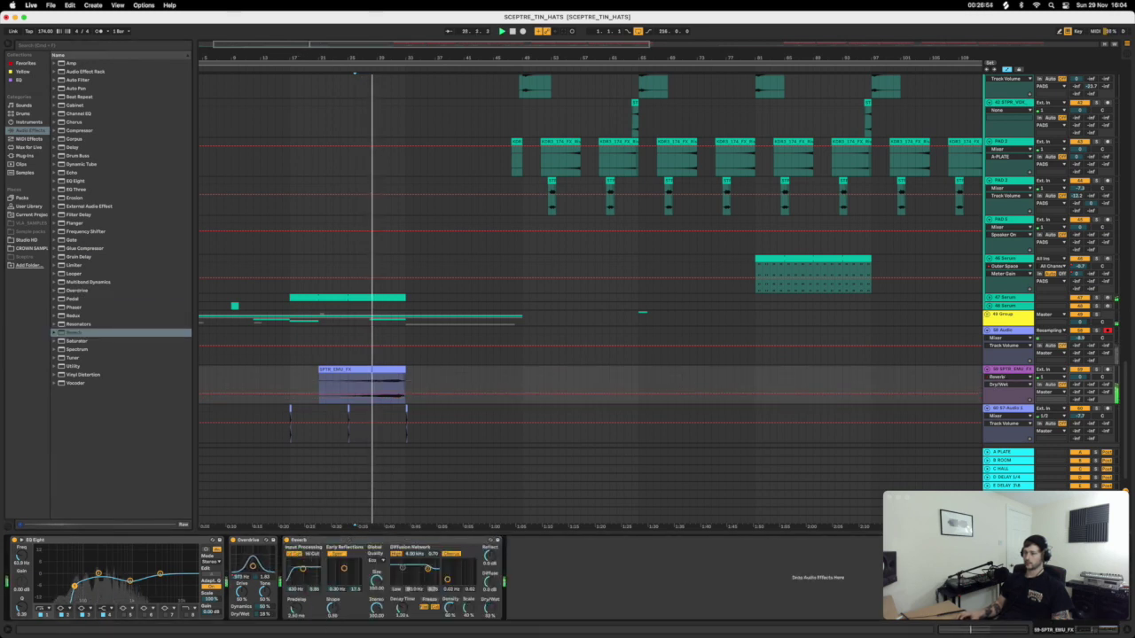
{"action": "left_click", "coordinate": [402, 609]}
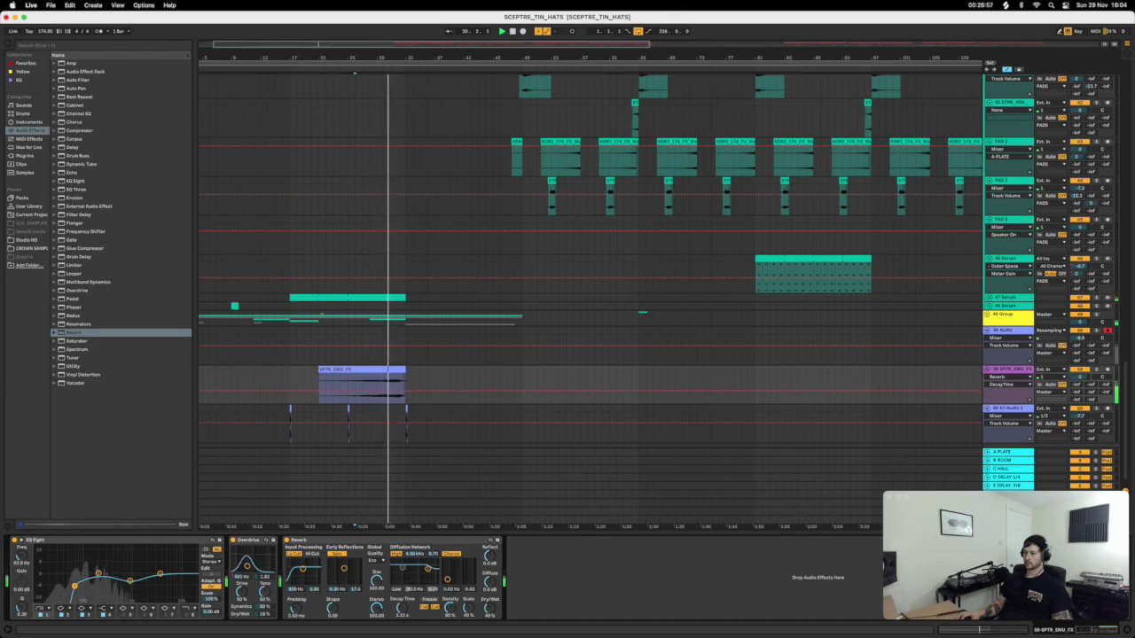
{"action": "left_click", "coordinate": [376, 562]}
{"action": "left_click", "coordinate": [378, 580]}
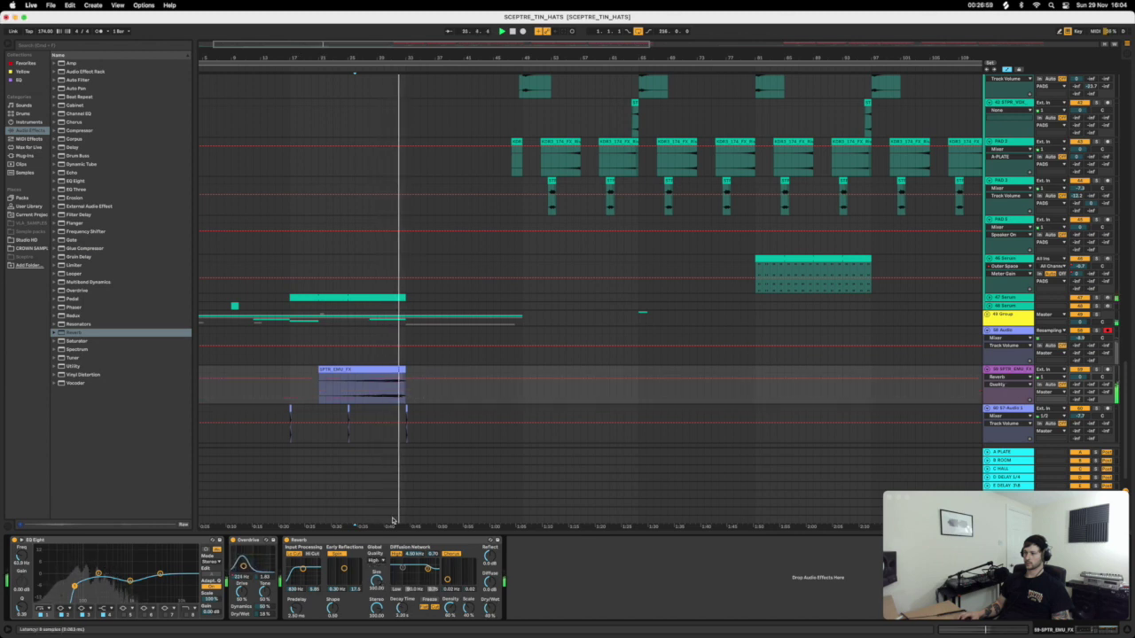
Play the arrangement from bar 17 to listen to the processed SPTR_EMU_FX clip in context.
{"action": "left_click", "coordinate": [291, 398]}
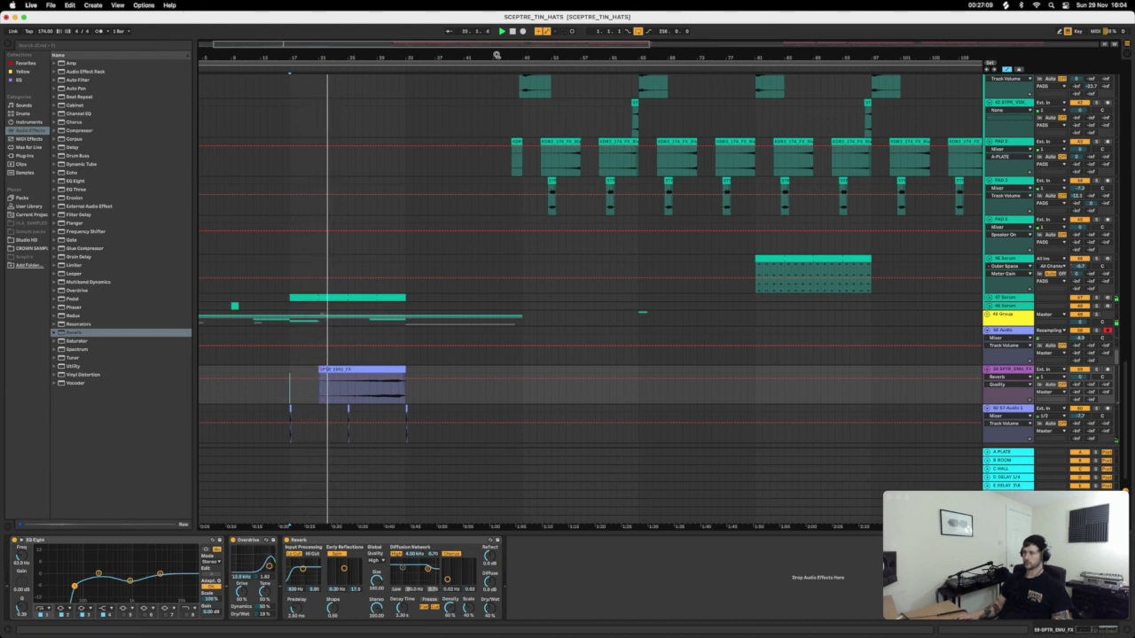
{"action": "key", "text": "minus"}
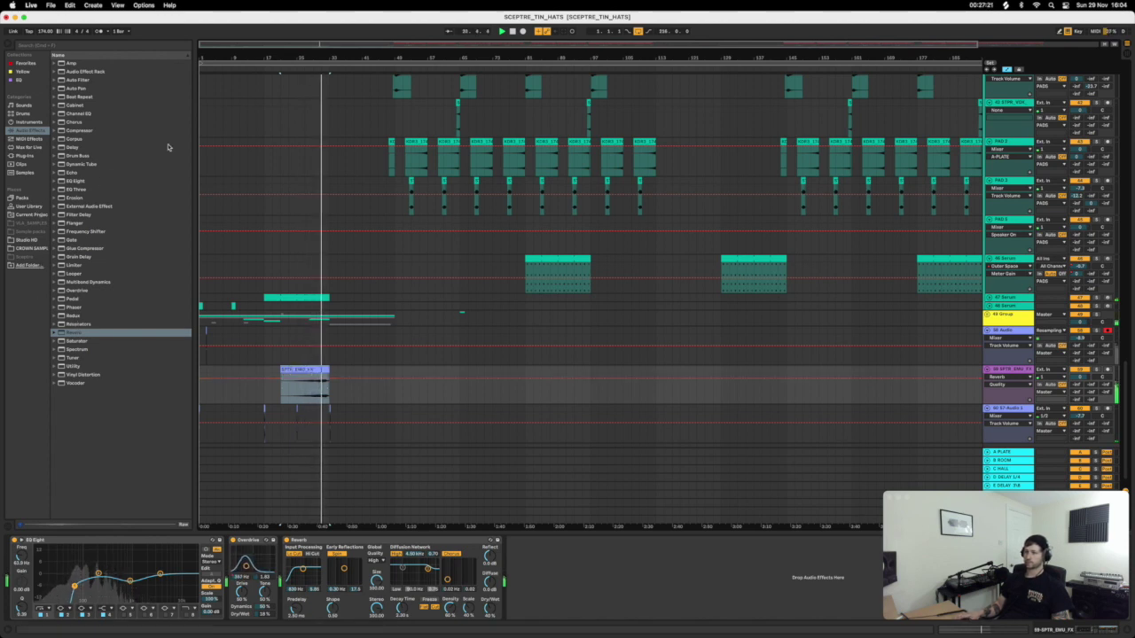
{"action": "key", "text": "minus"}
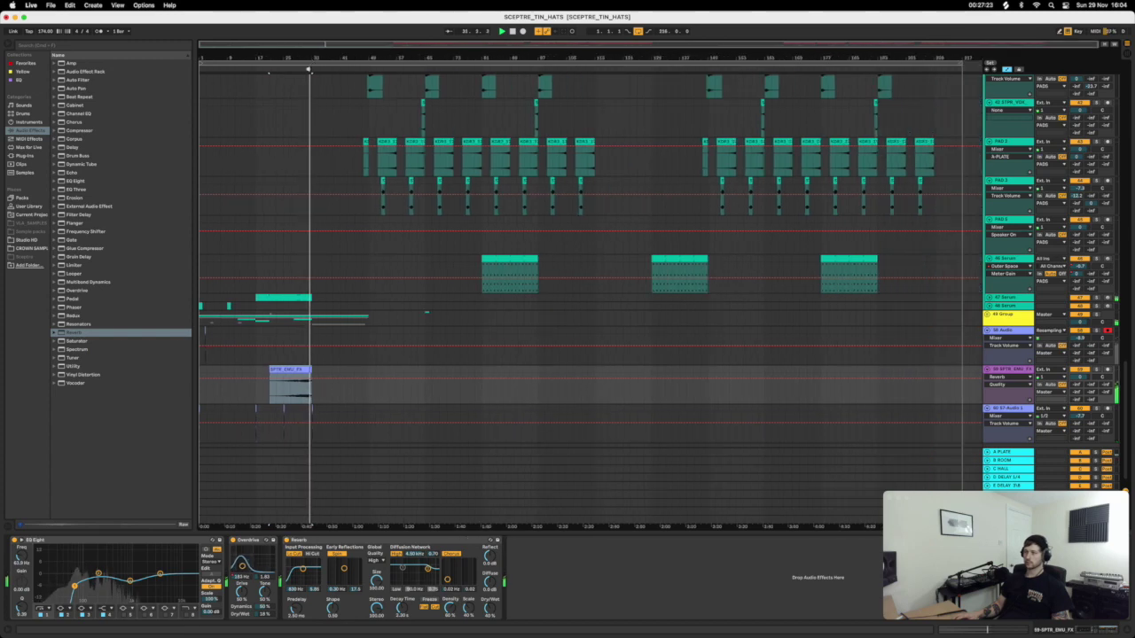
Hide the automation display and fold the PERCUSSION and KICK AND SNARE groups in the arrangement.
{"action": "scroll", "coordinate": [412, 320], "scroll_direction": "up", "scroll_amount": 10}
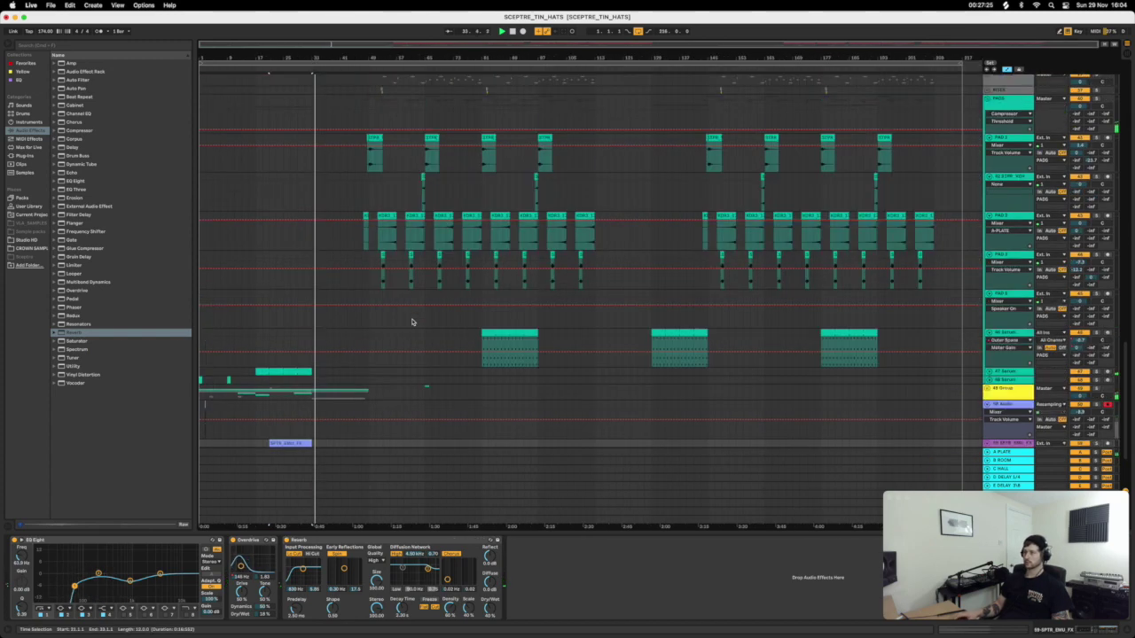
{"action": "scroll", "coordinate": [414, 308], "scroll_direction": "down", "scroll_amount": 10}
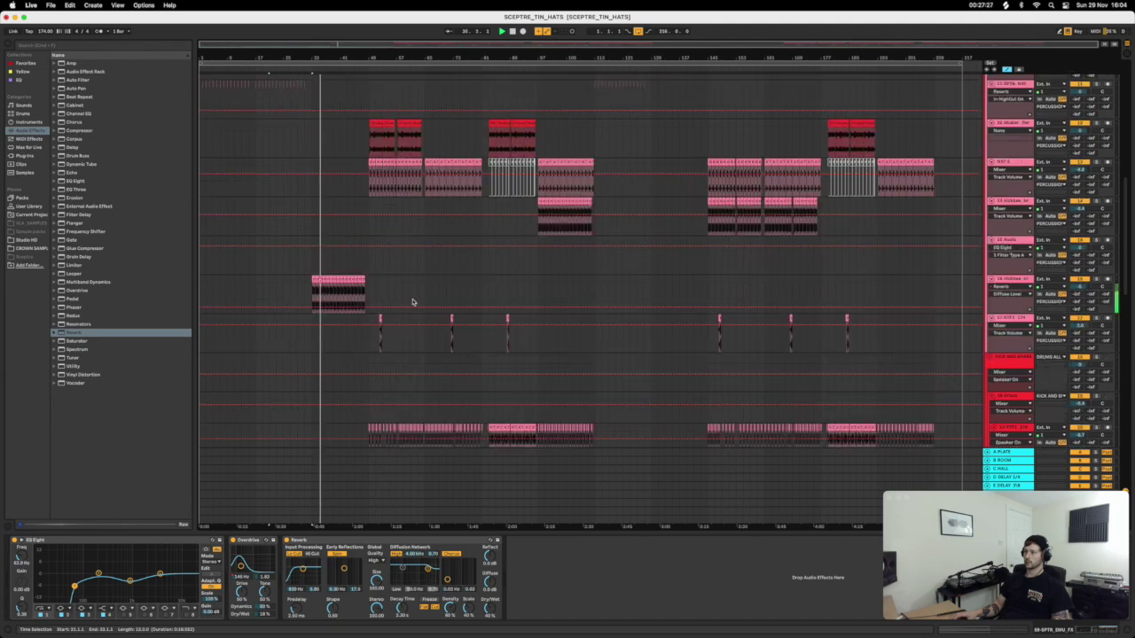
{"action": "scroll", "coordinate": [867, 199], "scroll_direction": "up", "scroll_amount": 10}
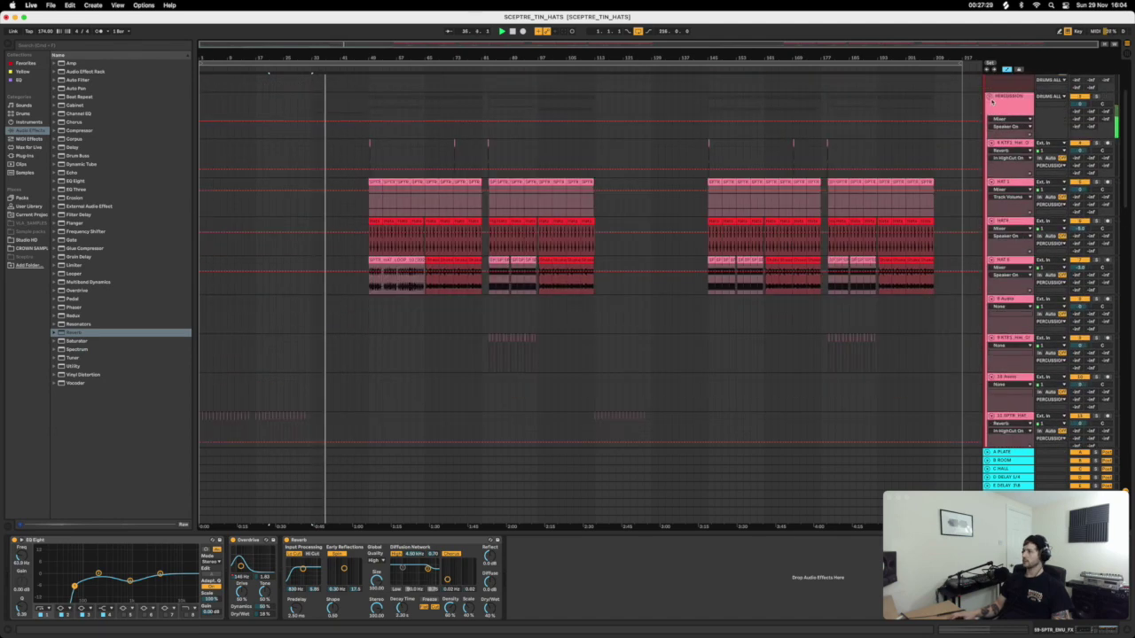
{"action": "scroll", "coordinate": [441, 382], "scroll_direction": "down", "scroll_amount": 10}
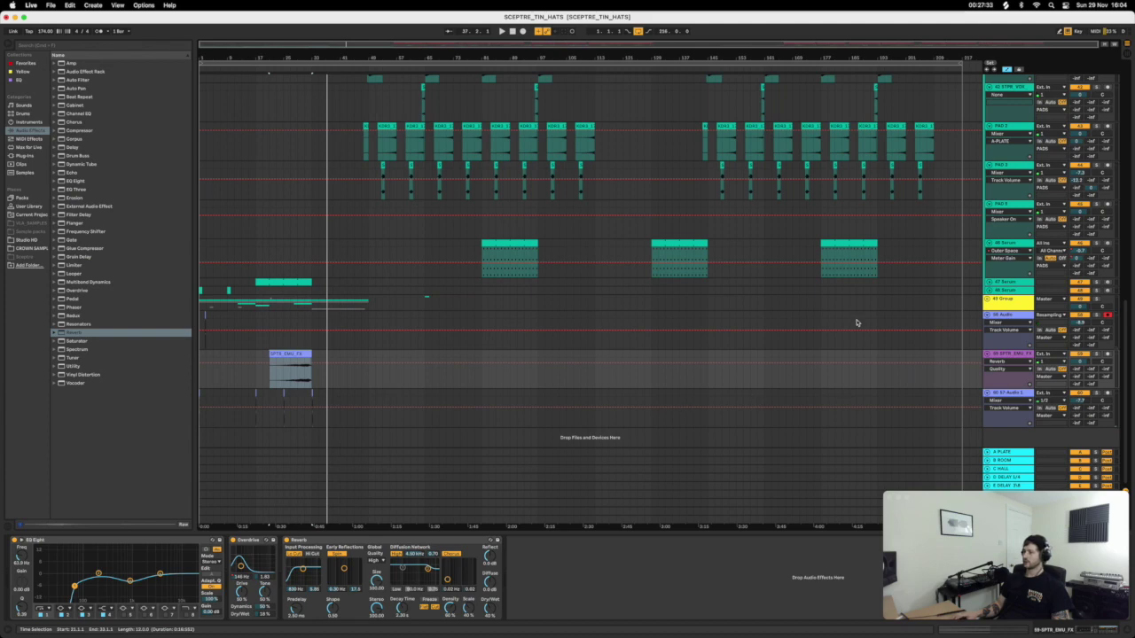
{"action": "scroll", "coordinate": [532, 319], "scroll_direction": "up", "scroll_amount": 10}
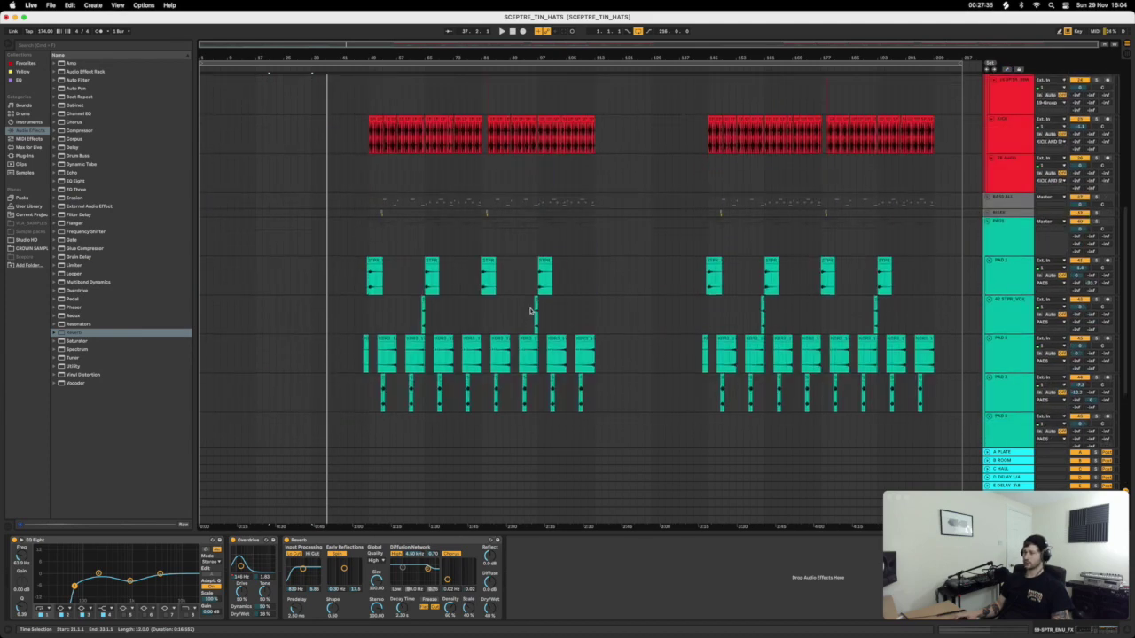
{"action": "scroll", "coordinate": [806, 293], "scroll_direction": "down", "scroll_amount": 3}
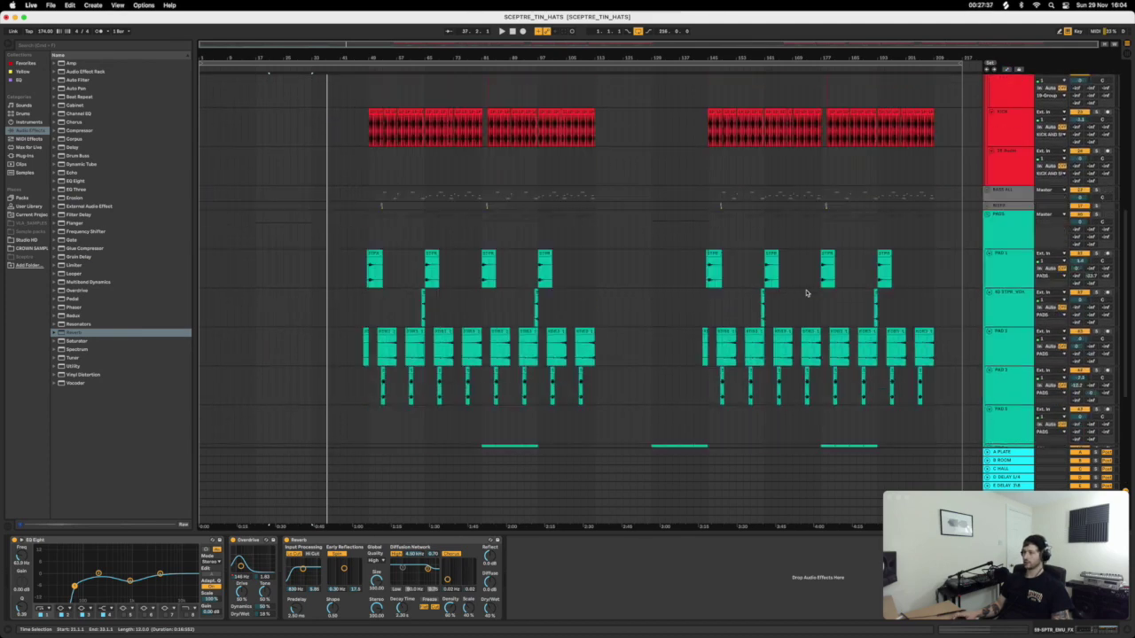
{"action": "scroll", "coordinate": [805, 293], "scroll_direction": "up", "scroll_amount": 6}
{"action": "scroll", "coordinate": [625, 254], "scroll_direction": "up", "scroll_amount": 3}
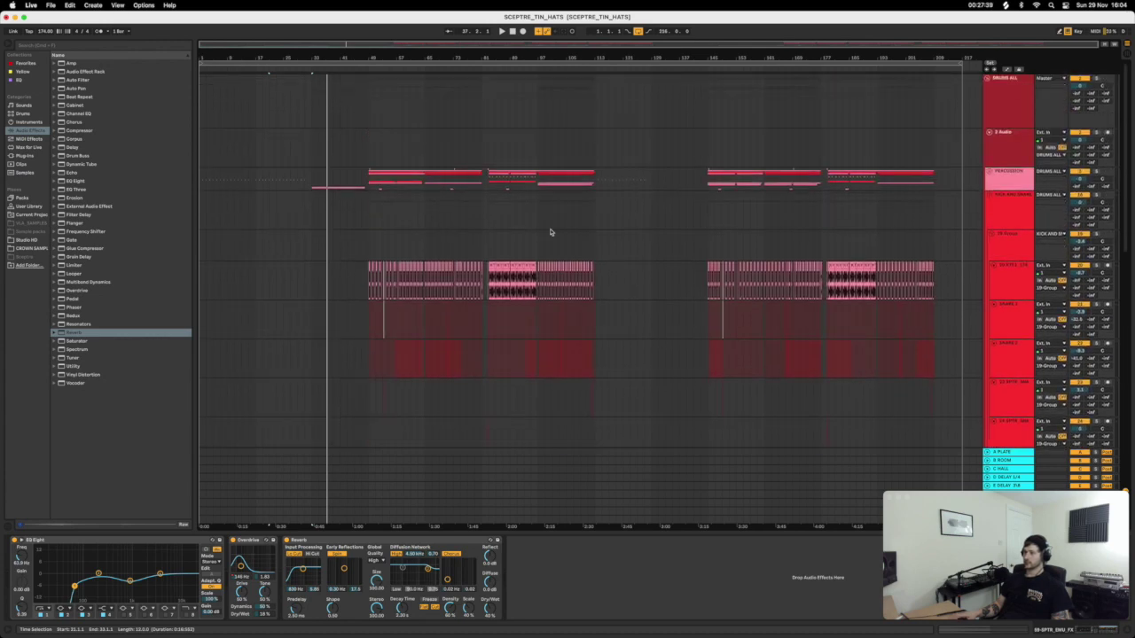
{"action": "scroll", "coordinate": [577, 268], "scroll_direction": "down", "scroll_amount": 4}
{"action": "left_click", "coordinate": [988, 86]}
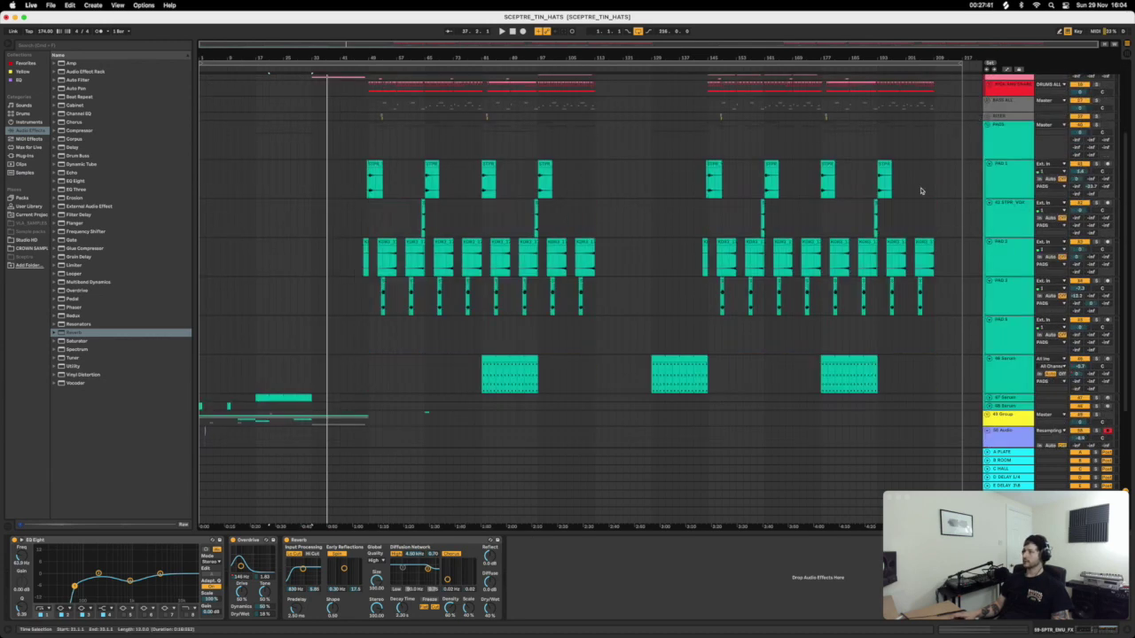
Unfold the BASS ALL group and copy the second SUB track's eight-bar section from bar 89 twice, filling bars 33 to 49.
{"action": "scroll", "coordinate": [748, 260], "scroll_direction": "down", "scroll_amount": 3}
{"action": "scroll", "coordinate": [776, 242], "scroll_direction": "up", "scroll_amount": 4}
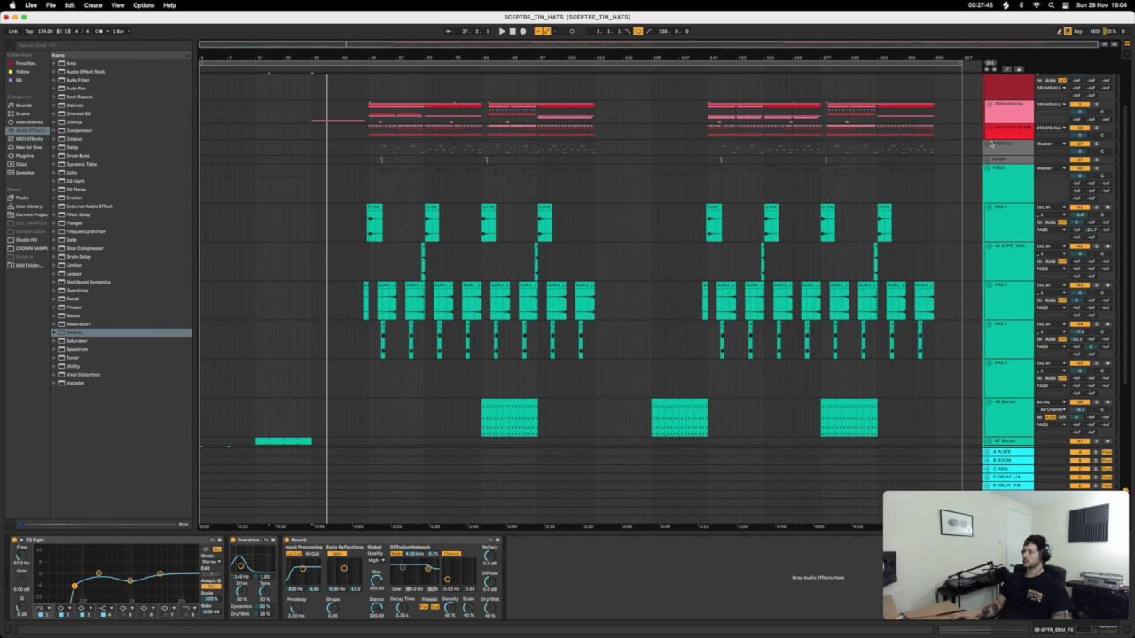
{"action": "left_click", "coordinate": [989, 143]}
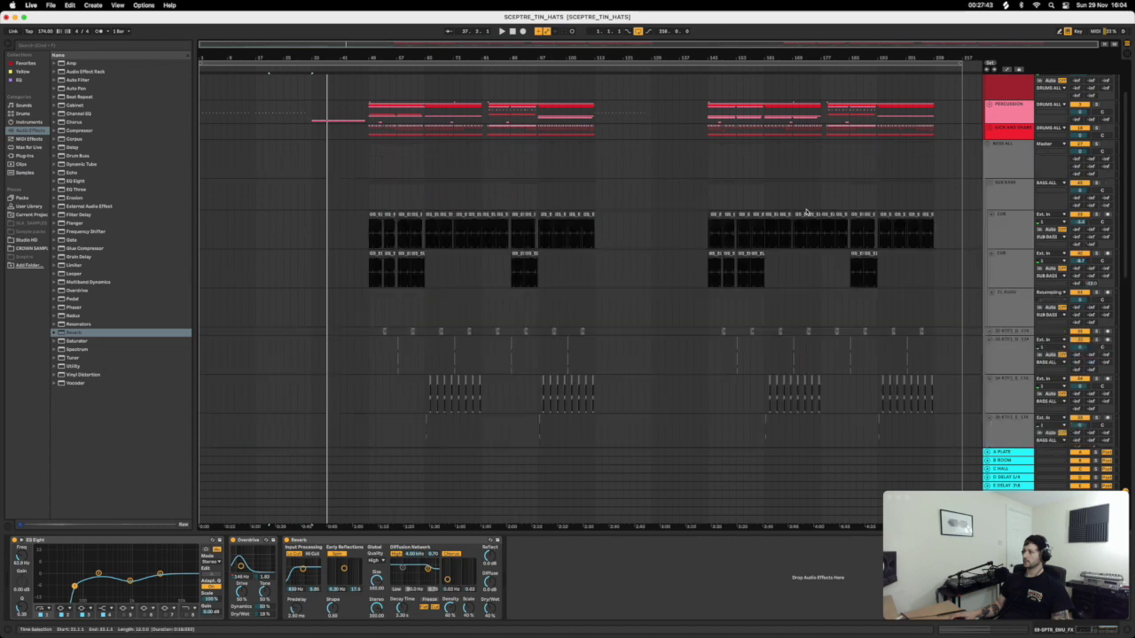
{"action": "left_click", "coordinate": [532, 270]}
{"action": "left_click_drag", "start_coordinate": [518, 266], "coordinate": [316, 270]}
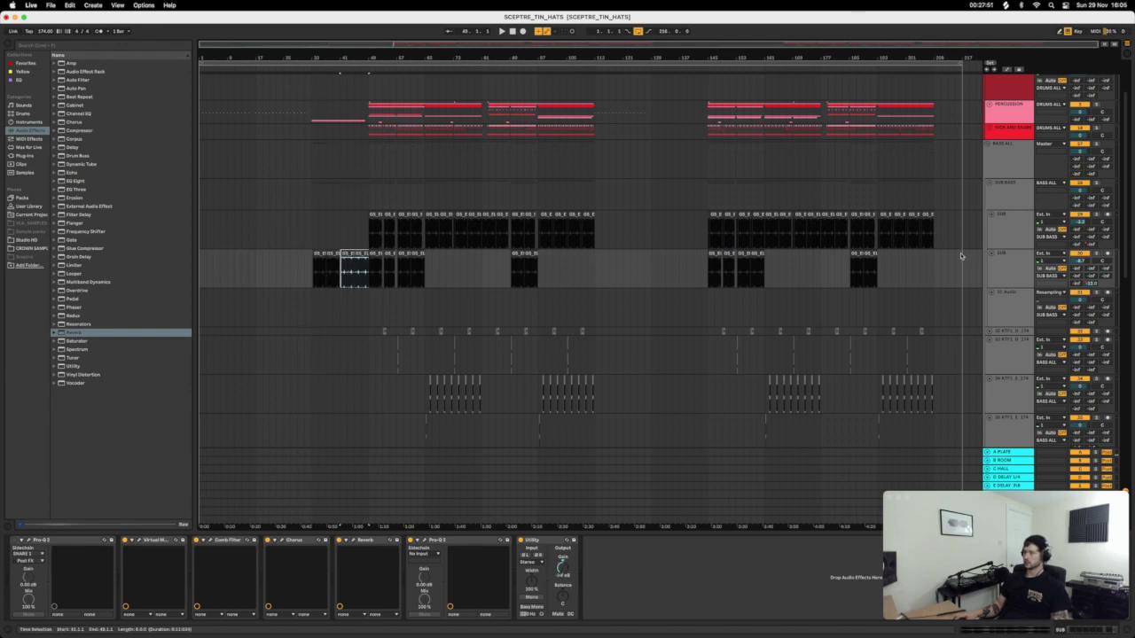
Duplicate the second SUB track with its clips and delete the original's clips before bar 49.
{"action": "left_click", "coordinate": [1022, 265]}
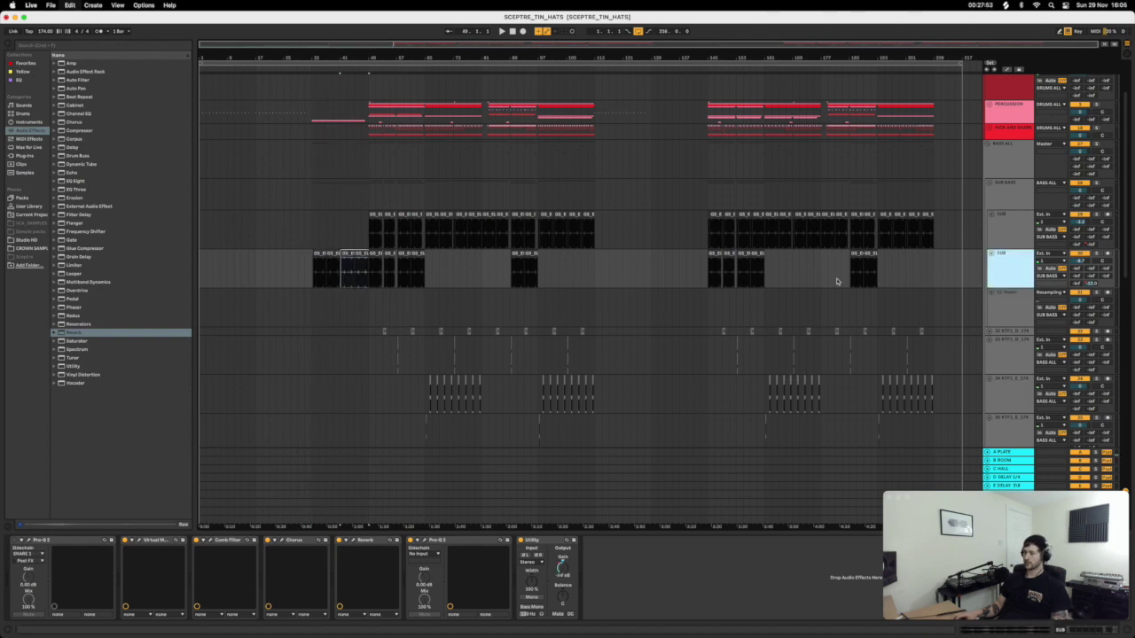
{"action": "key", "text": "super+d"}
{"action": "left_click", "coordinate": [369, 274]}
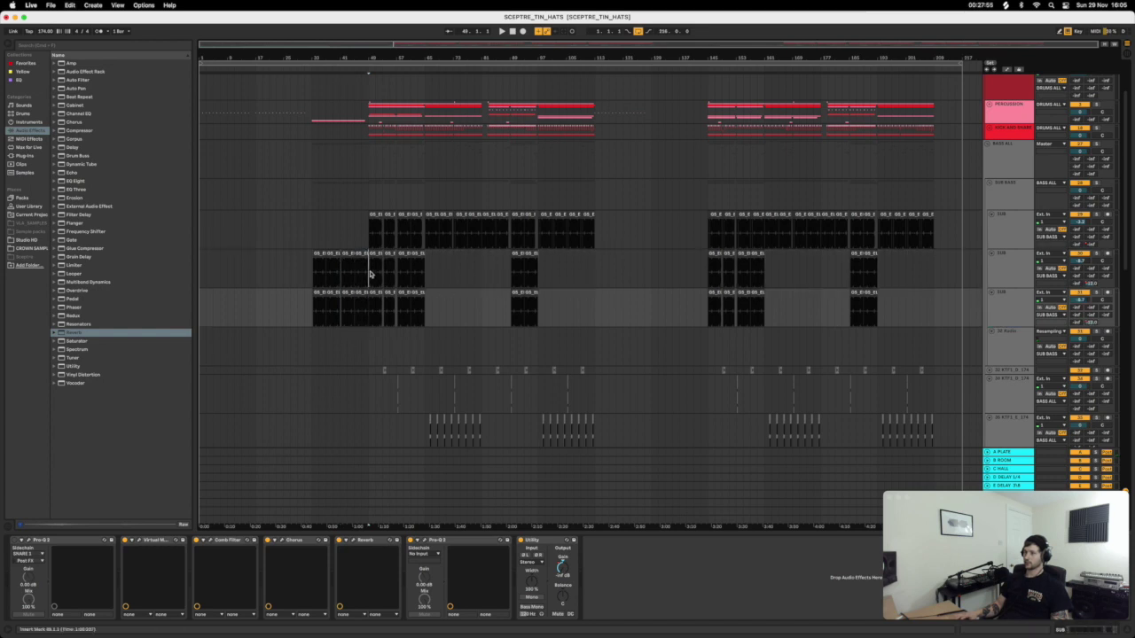
{"action": "left_click_drag", "start_coordinate": [369, 274], "coordinate": [276, 270]}
{"action": "key", "text": "Delete"}
Delete the duplicated SUB track's clips from bar 49 onward and lower its volume while playing from bar 33.
{"action": "left_click", "coordinate": [369, 307]}
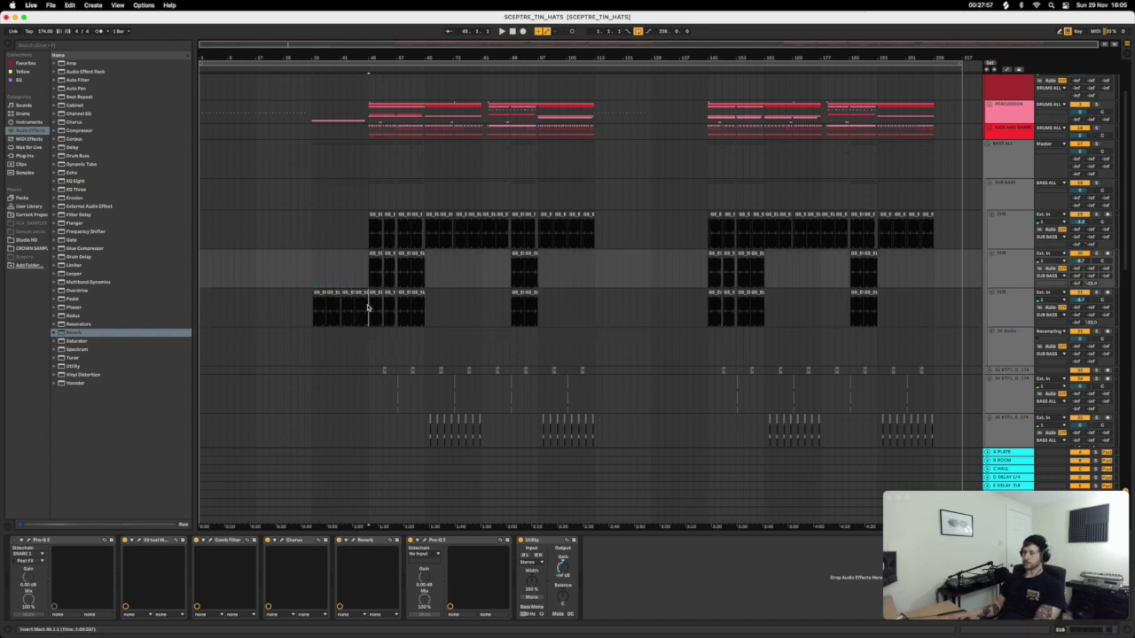
{"action": "left_click_drag", "start_coordinate": [369, 307], "coordinate": [925, 302]}
{"action": "key", "text": "Delete"}
{"action": "left_click", "coordinate": [312, 321]}
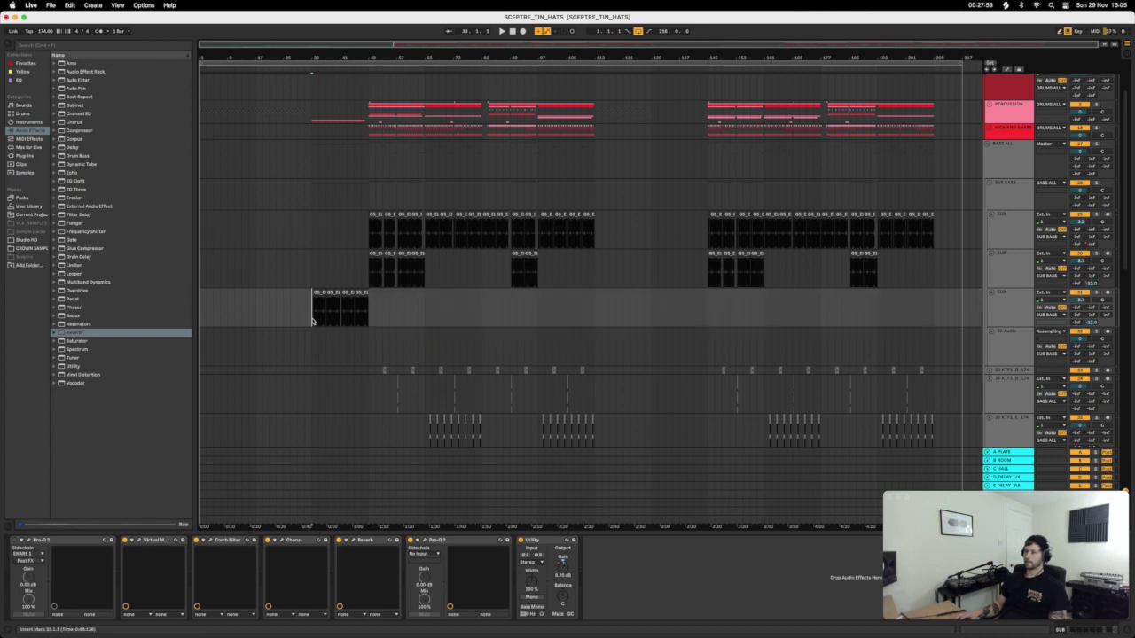
{"action": "key", "text": "space"}
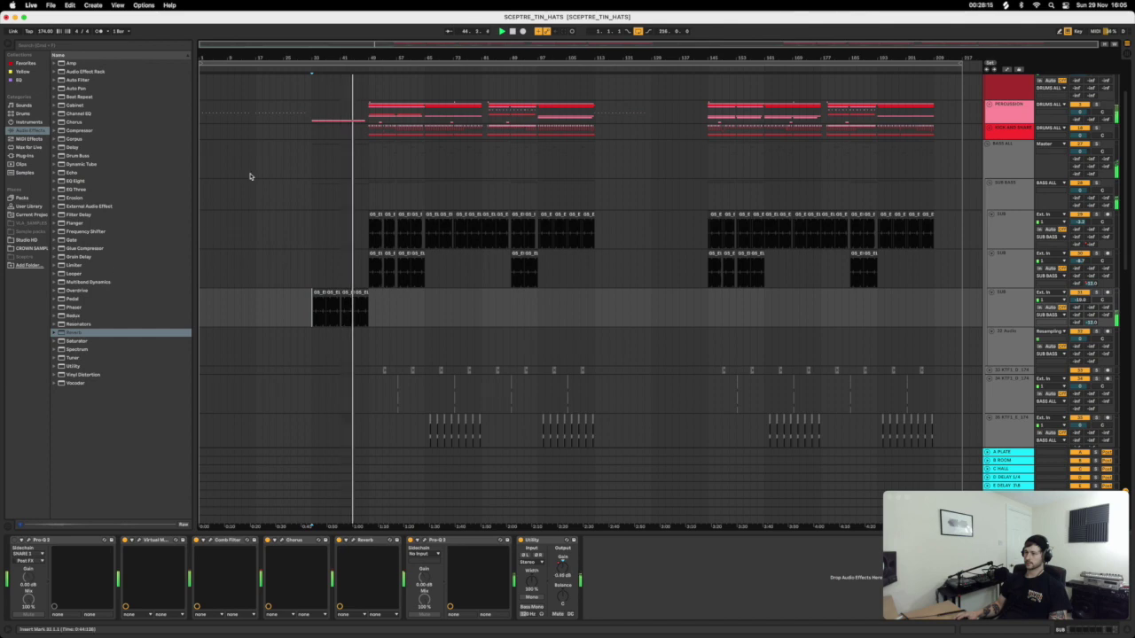
Cut the duplicated SUB track's last clip off at bar 48 and play the transition from bar 47.
{"action": "left_click_drag", "start_coordinate": [340, 58], "coordinate": [341, 121]}
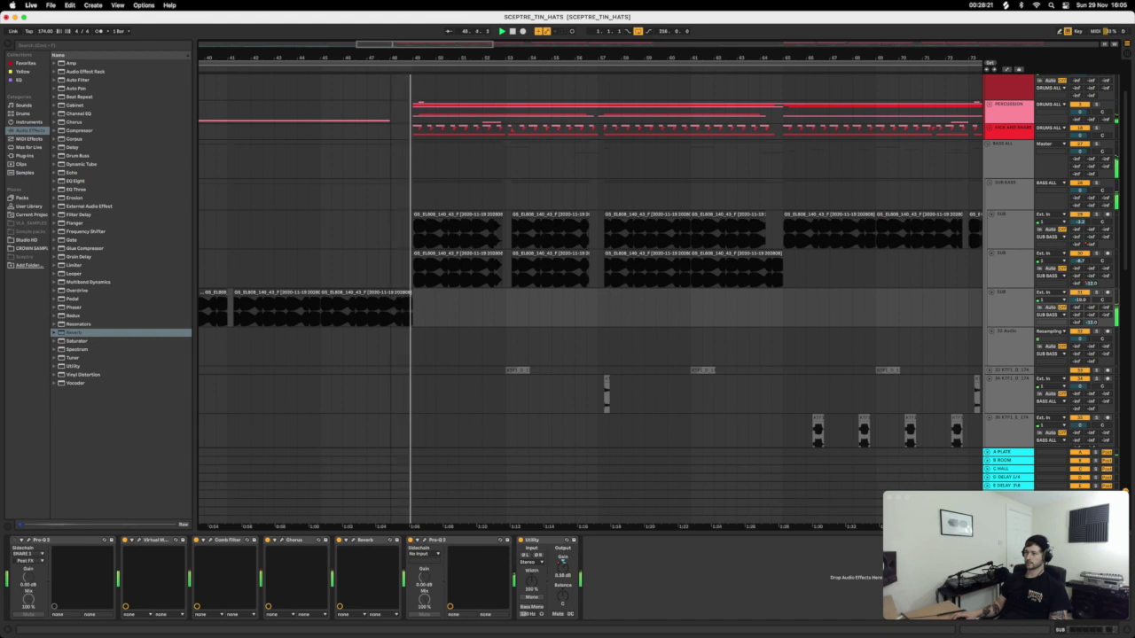
{"action": "key", "text": "minus"}
{"action": "key", "text": "minus"}
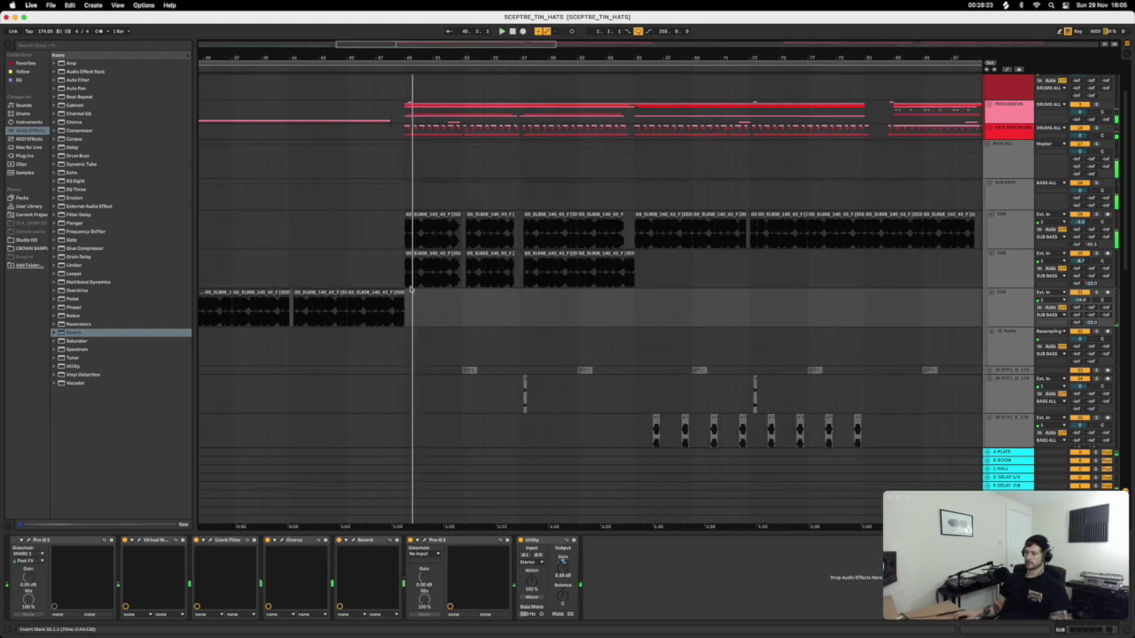
{"action": "left_click", "coordinate": [376, 273]}
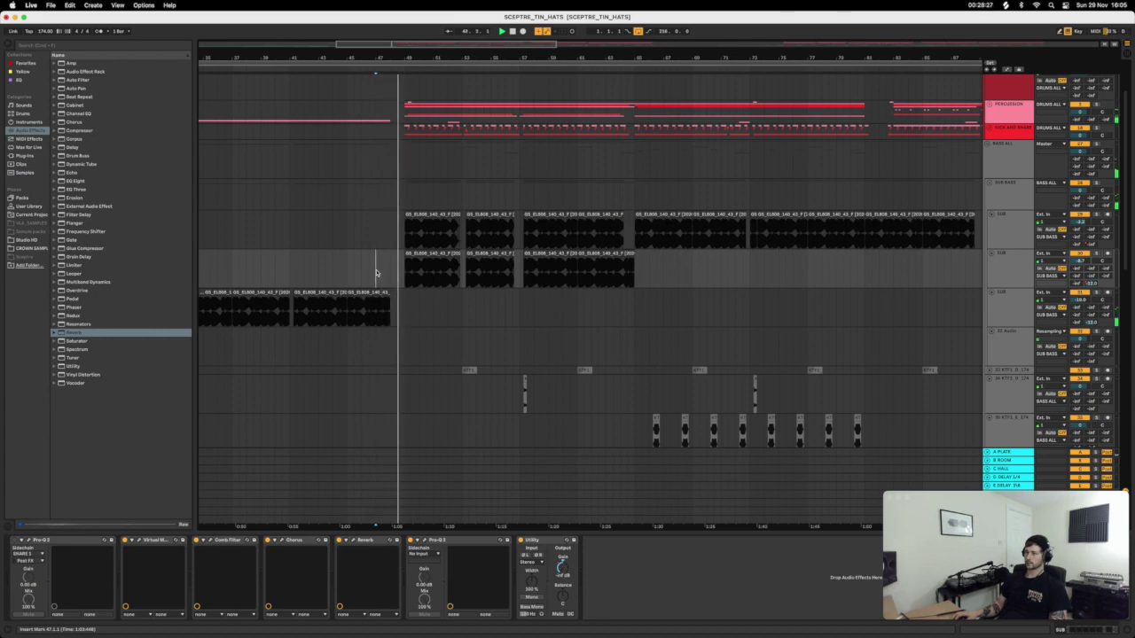
Examine the pad and Serum tracks around bar 48 and replay the lead-in to the drop.
{"action": "scroll", "coordinate": [376, 273], "scroll_direction": "down", "scroll_amount": 3}
{"action": "scroll", "coordinate": [376, 273], "scroll_direction": "down", "scroll_amount": 5}
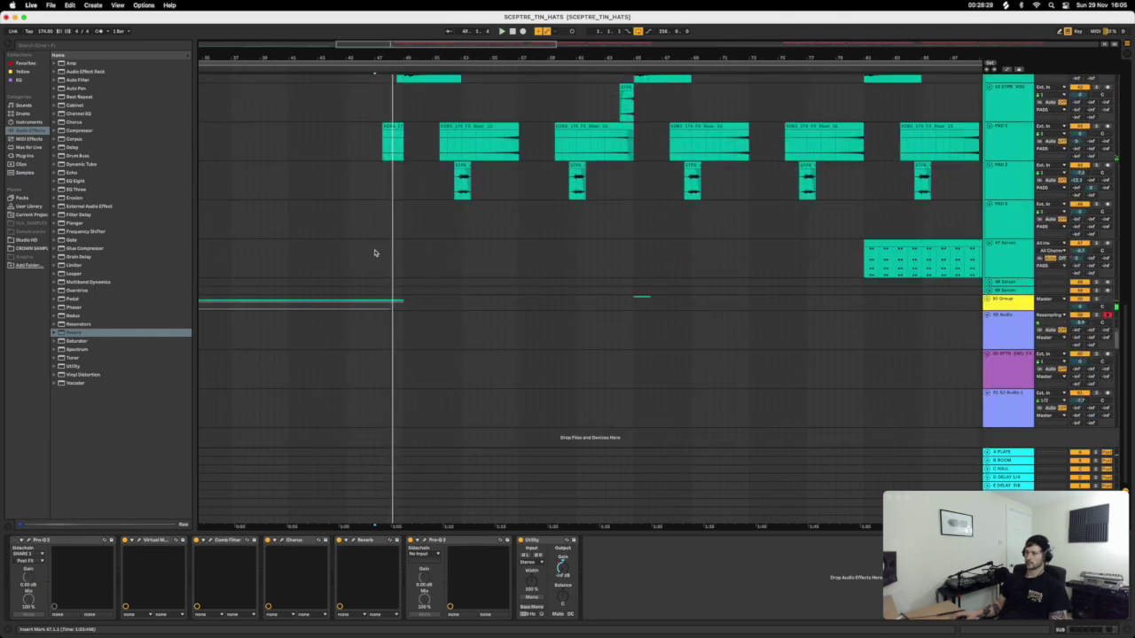
{"action": "scroll", "coordinate": [392, 314], "scroll_direction": "up", "scroll_amount": 5}
{"action": "left_click", "coordinate": [387, 405]}
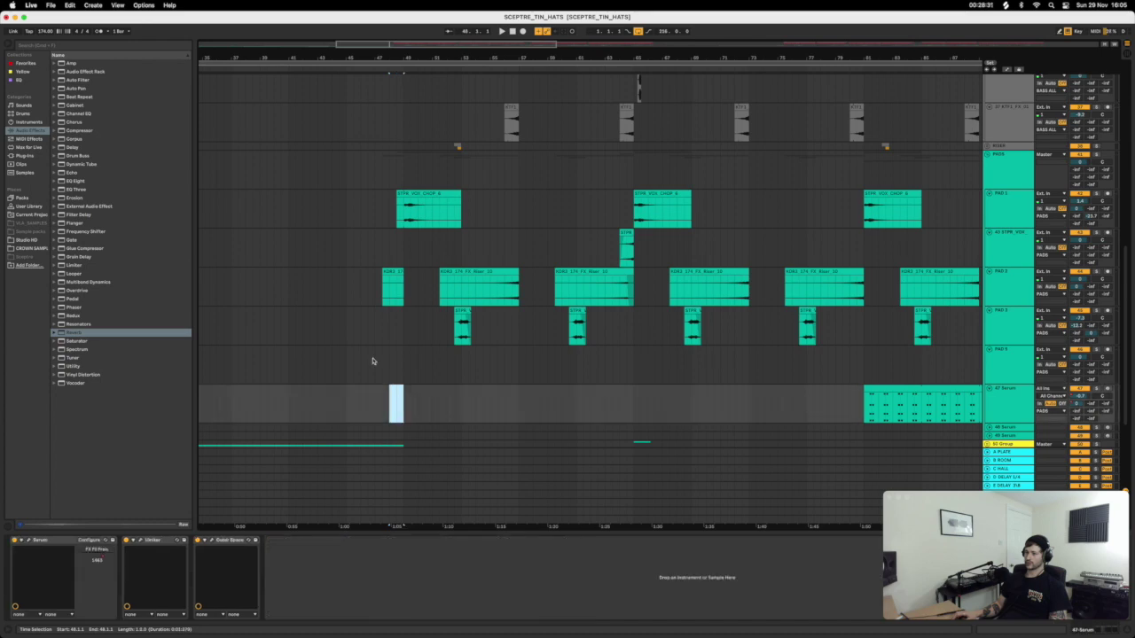
{"action": "scroll", "coordinate": [372, 266], "scroll_direction": "up", "scroll_amount": 5}
{"action": "left_click", "coordinate": [366, 166]}
{"action": "scroll", "coordinate": [367, 169], "scroll_direction": "up", "scroll_amount": 5}
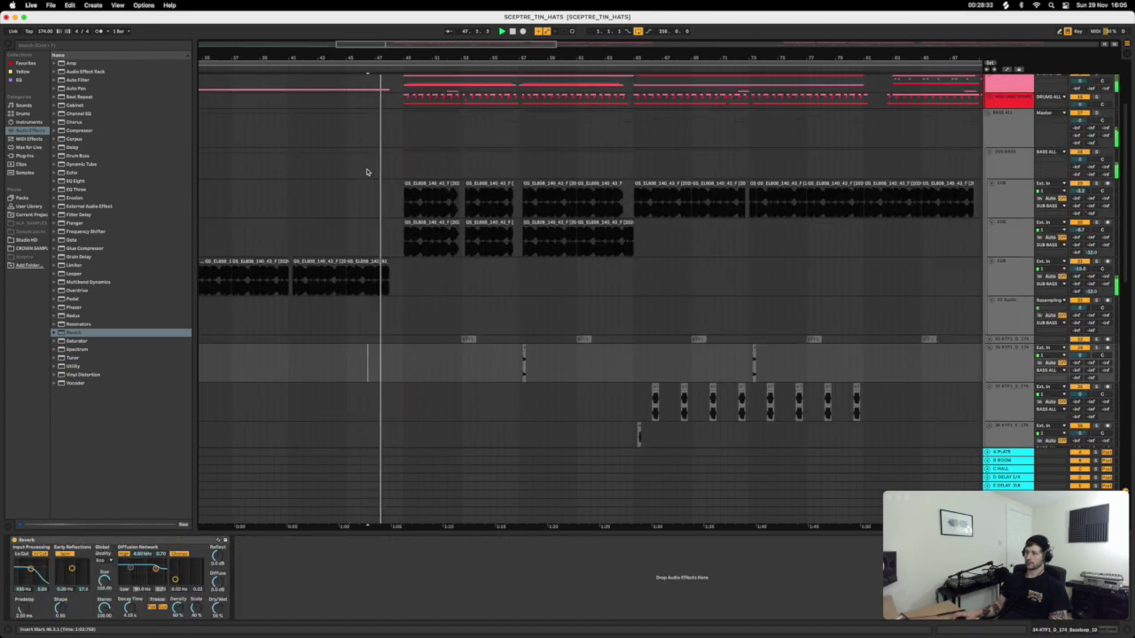
Adjust the duplicated SUB track's volume while it plays soloed from bar 41, and unsolo it to hear the transition into the drop.
{"action": "left_click", "coordinate": [289, 284]}
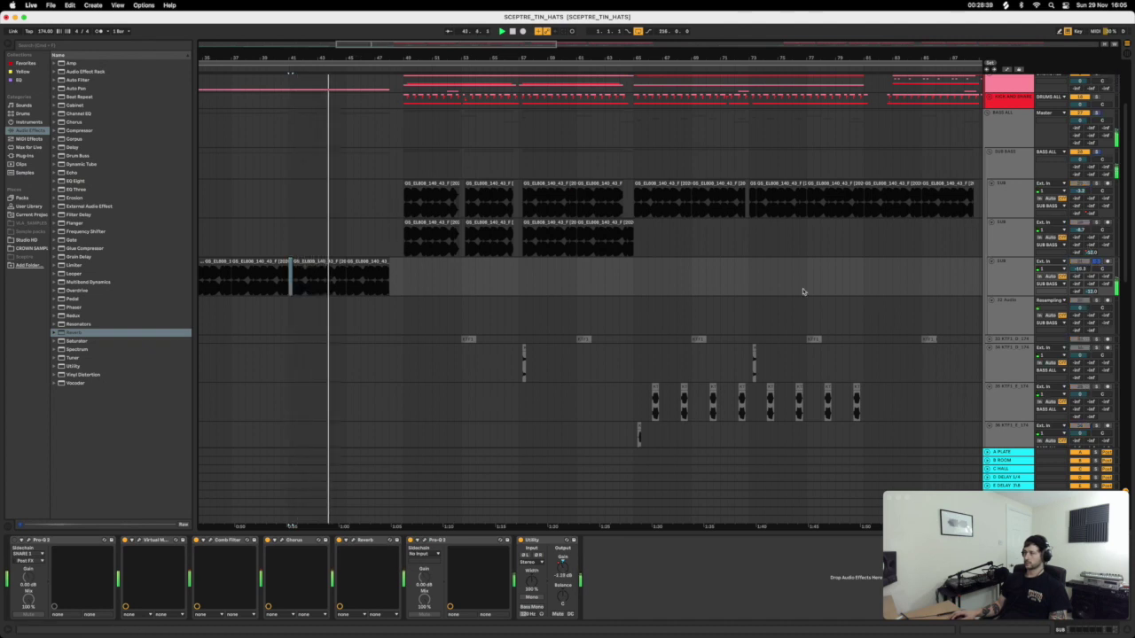
{"action": "left_click", "coordinate": [360, 282]}
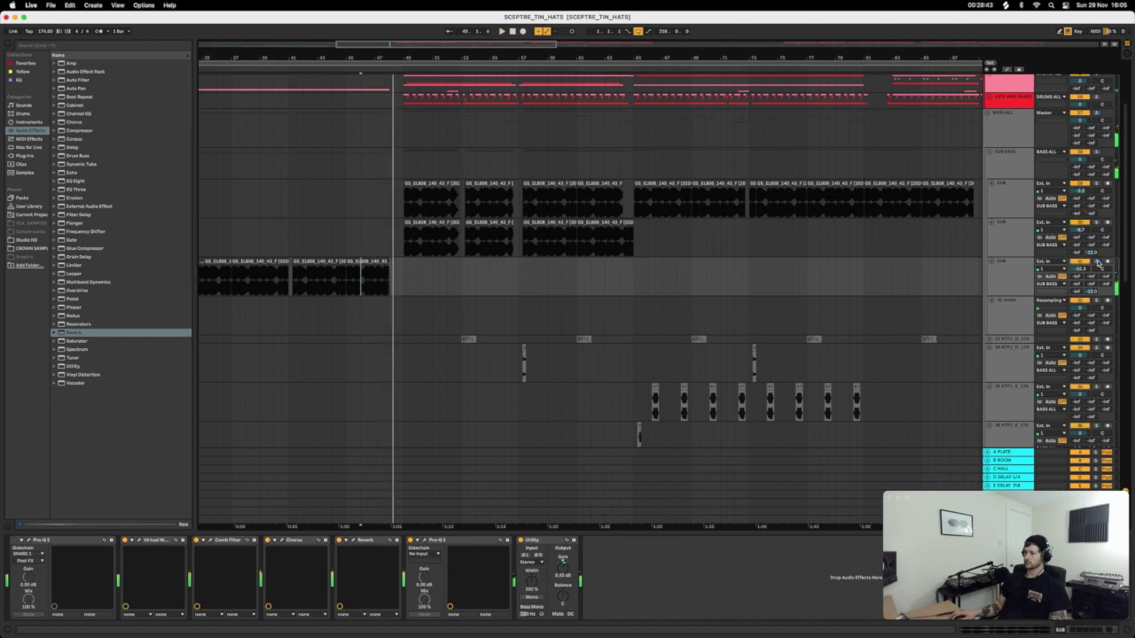
{"action": "left_click_drag", "start_coordinate": [372, 67], "coordinate": [387, 59]}
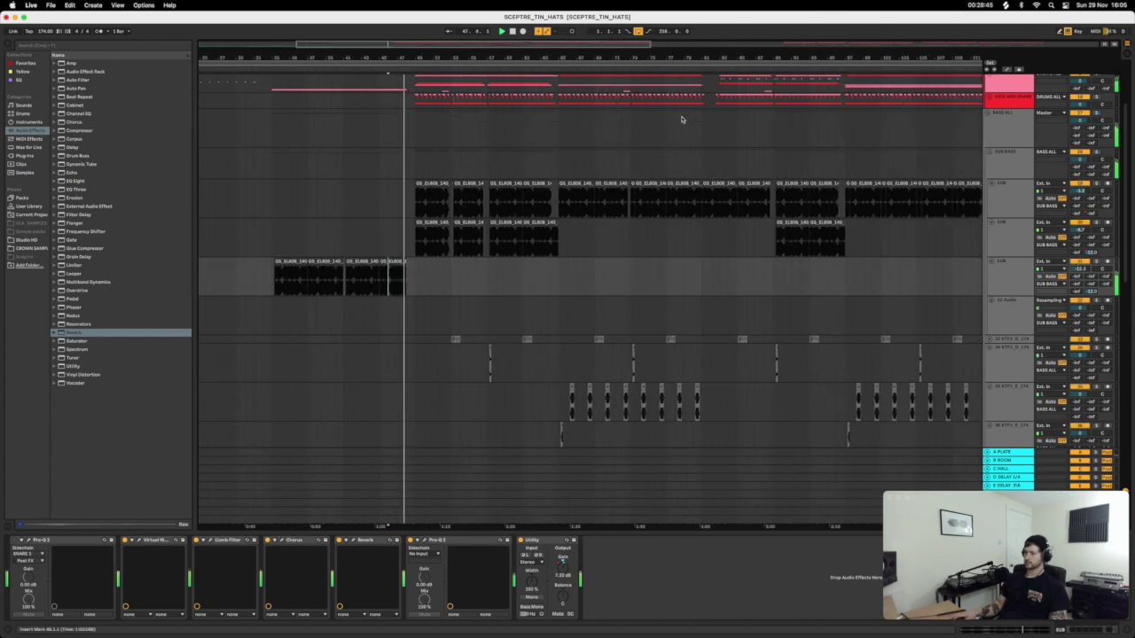
Play the second SUB track's section from bar 93 to hear how the sub sits in the full mix.
{"action": "left_click", "coordinate": [812, 241]}
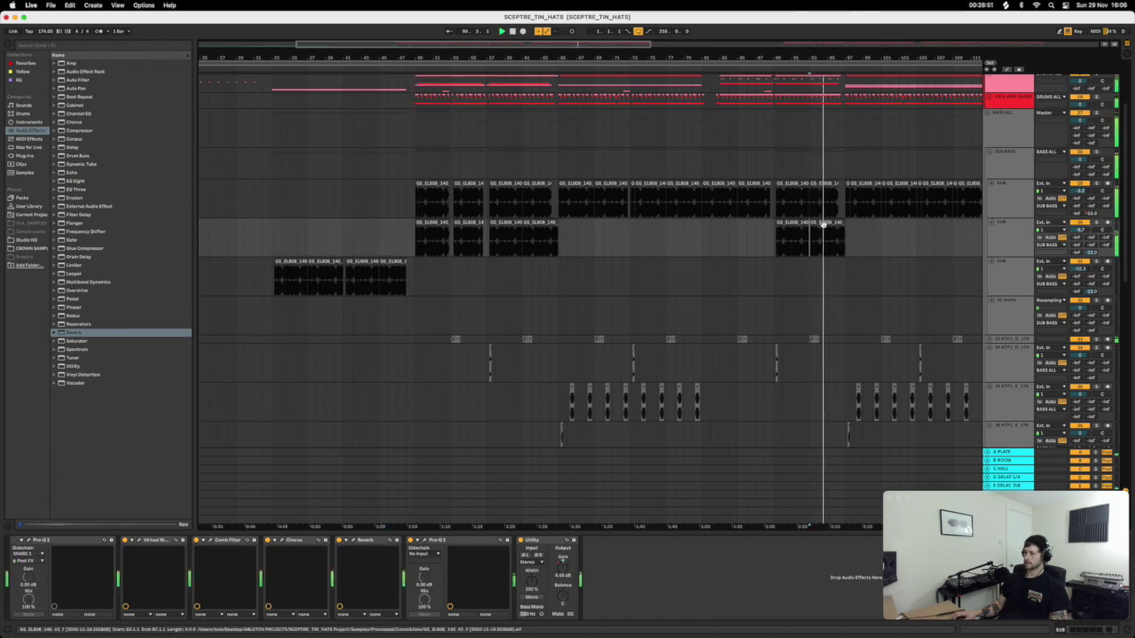
{"action": "left_click_drag", "start_coordinate": [808, 73], "coordinate": [621, 71]}
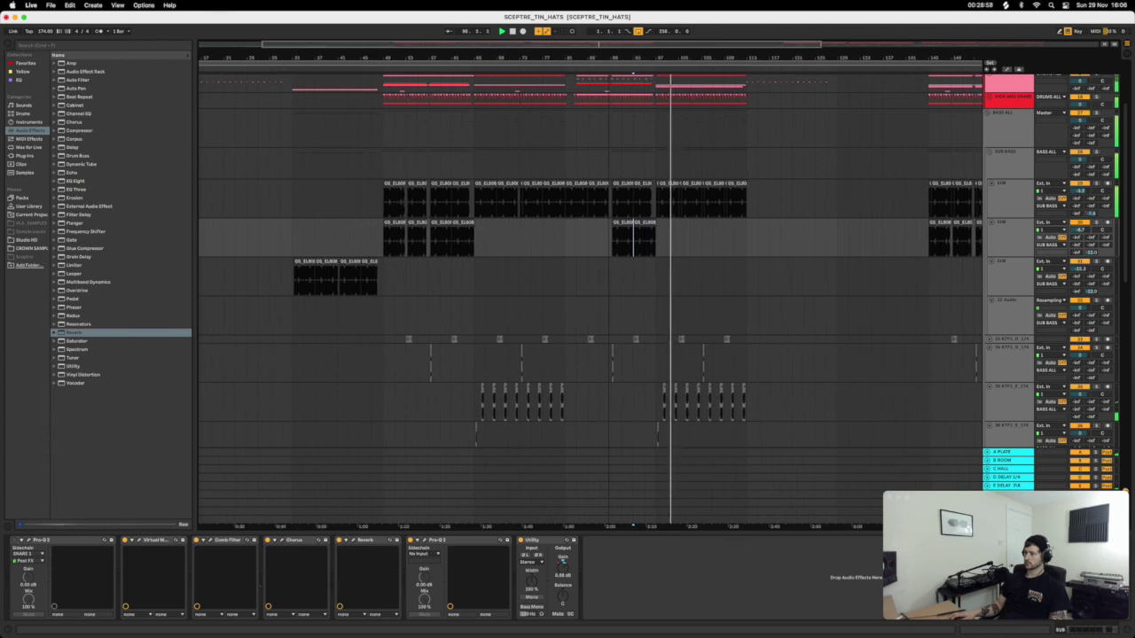
{"action": "left_click", "coordinate": [653, 246]}
{"action": "key", "text": "space"}
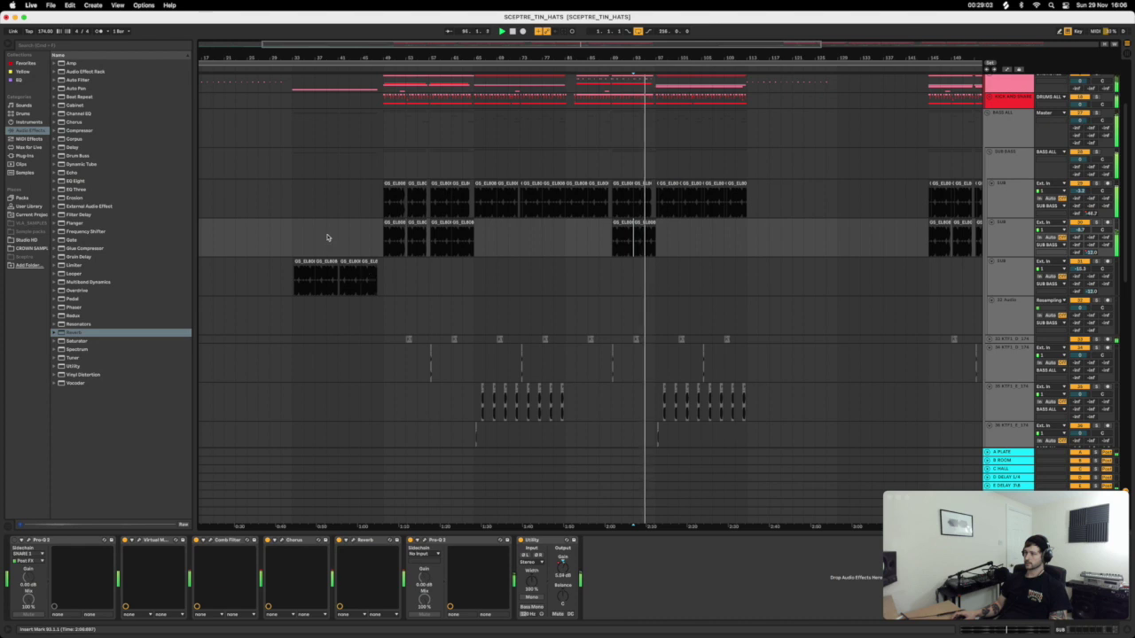
Play the duplicated SUB track's intro section from its first clip at bar 33.
{"action": "scroll", "coordinate": [335, 215], "scroll_direction": "down", "scroll_amount": 1}
{"action": "scroll", "coordinate": [340, 160], "scroll_direction": "left", "scroll_amount": 3}
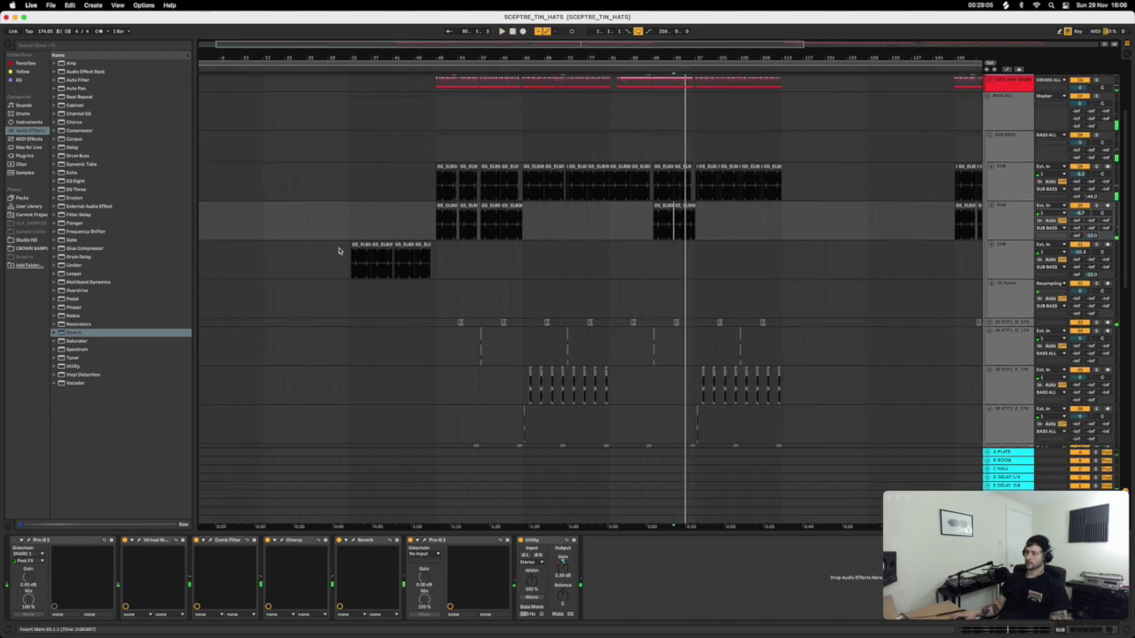
{"action": "mouse_move", "coordinate": [340, 257]}
{"action": "left_mouse_down"}
{"action": "mouse_move", "coordinate": [347, 267]}
{"action": "mouse_move", "coordinate": [353, 257]}
{"action": "left_mouse_up"}
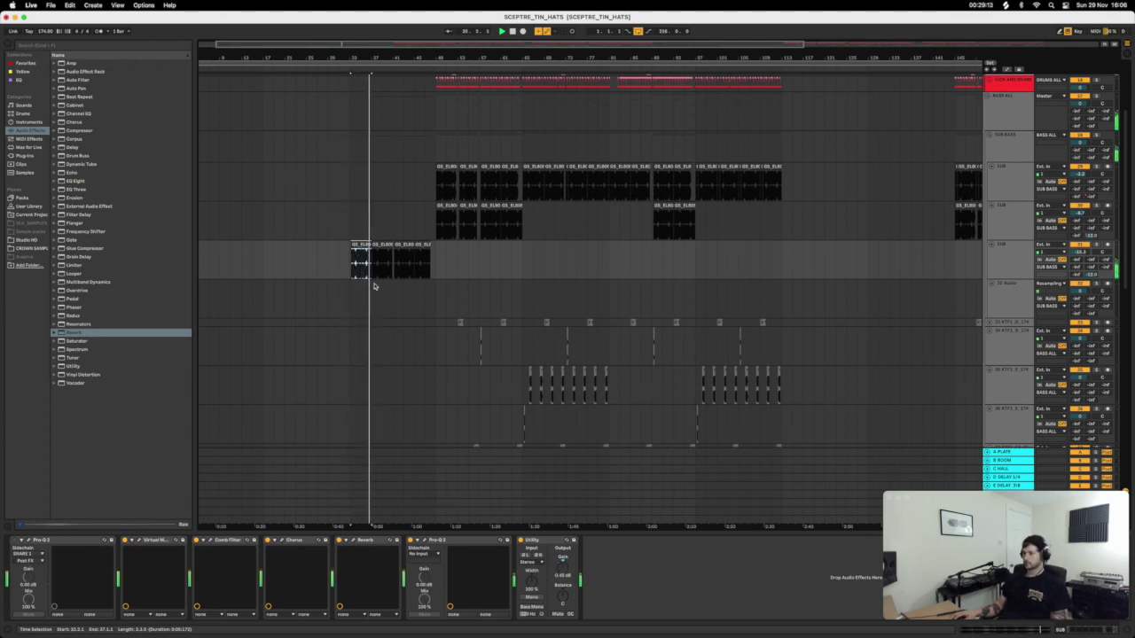
Unfold the yellow group and move the SPTR_EMU_FX and 57-Audio 1 tracks into it.
{"action": "scroll", "coordinate": [364, 329], "scroll_direction": "down", "scroll_amount": 6}
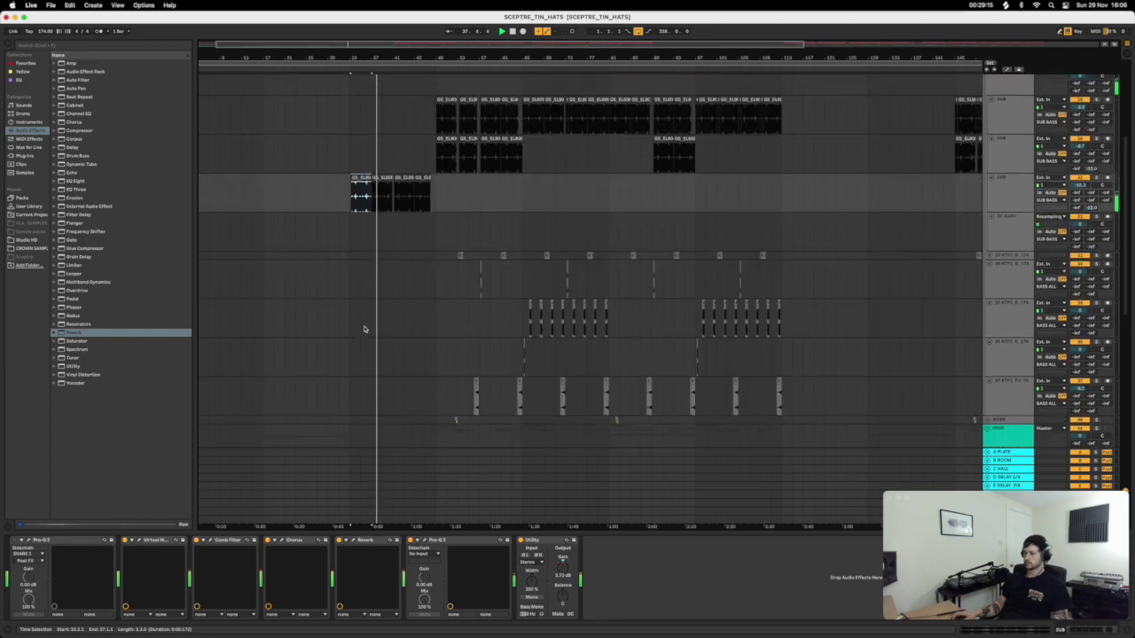
{"action": "scroll", "coordinate": [363, 329], "scroll_direction": "down", "scroll_amount": 5}
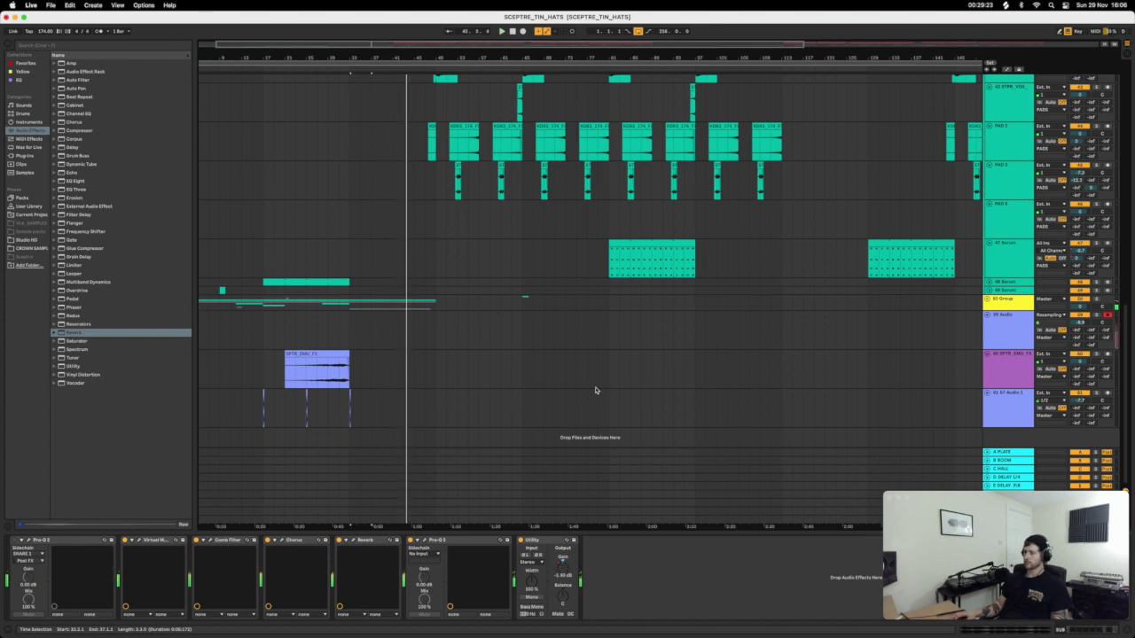
{"action": "scroll", "coordinate": [597, 391], "scroll_direction": "up", "scroll_amount": 1}
{"action": "scroll", "coordinate": [599, 388], "scroll_direction": "down", "scroll_amount": 1}
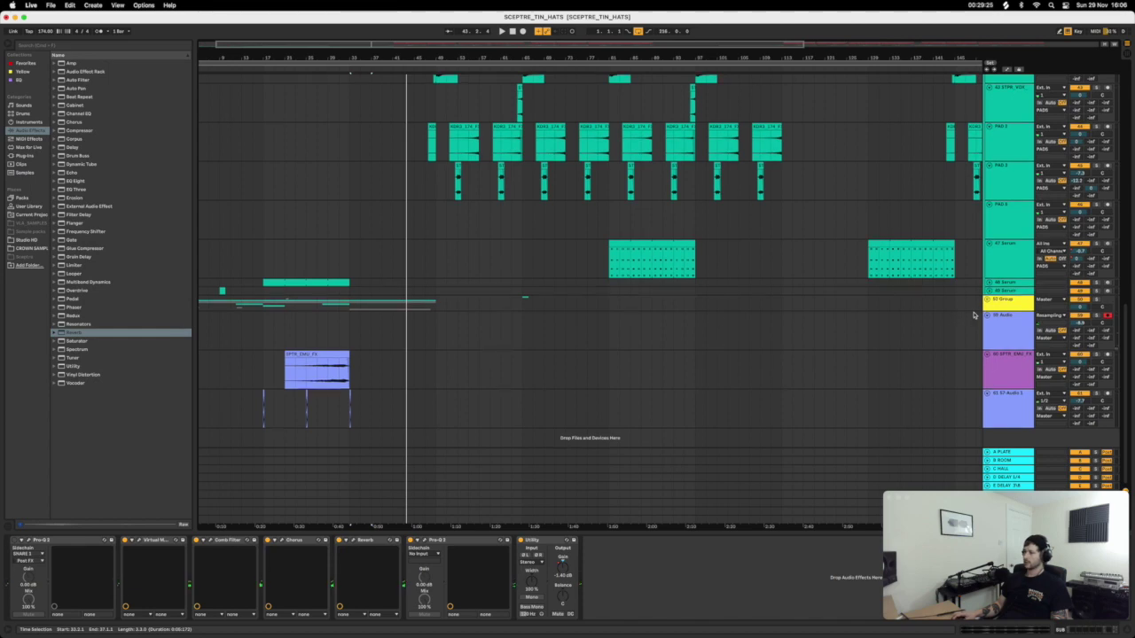
{"action": "left_click", "coordinate": [987, 301]}
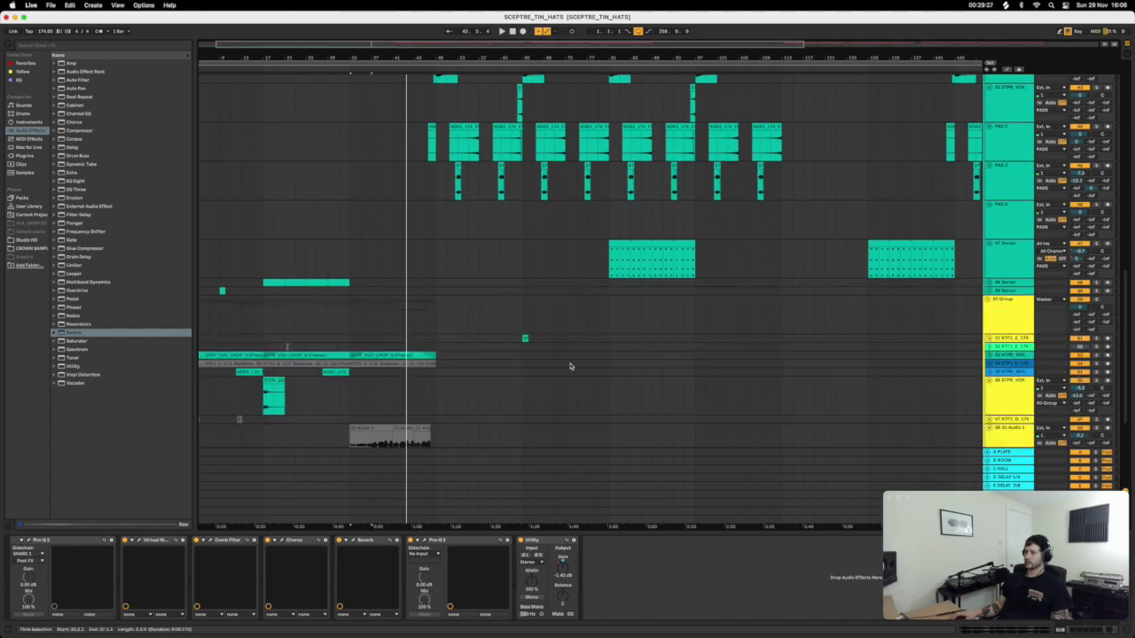
{"action": "scroll", "coordinate": [572, 370], "scroll_direction": "down", "scroll_amount": 4}
{"action": "left_click", "coordinate": [1009, 408]}
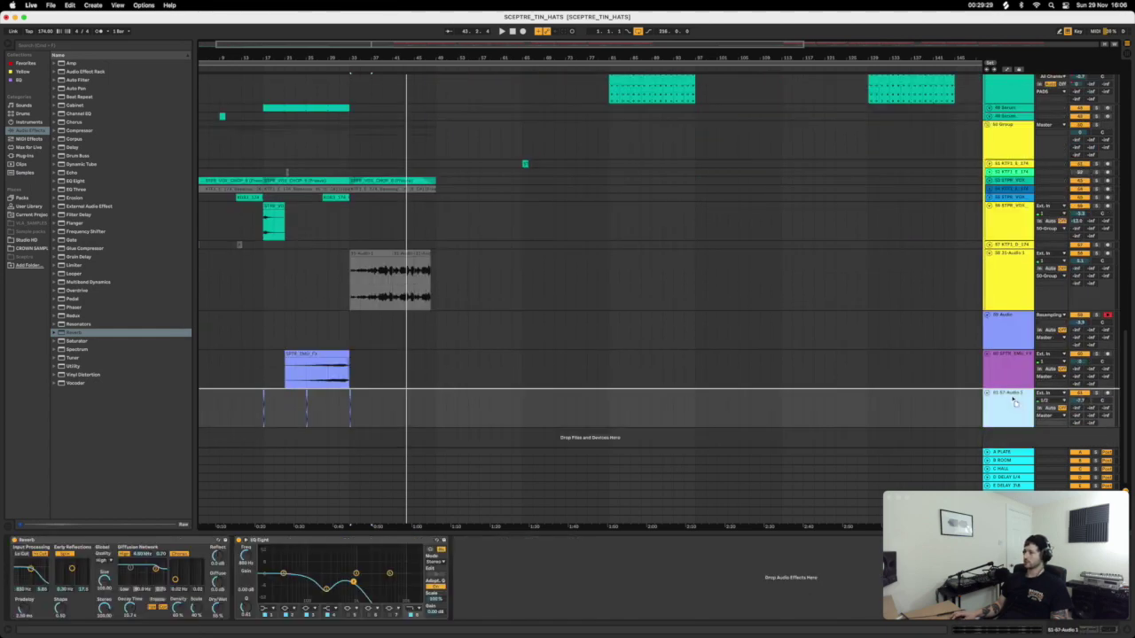
{"action": "left_click", "coordinate": [1005, 379]}
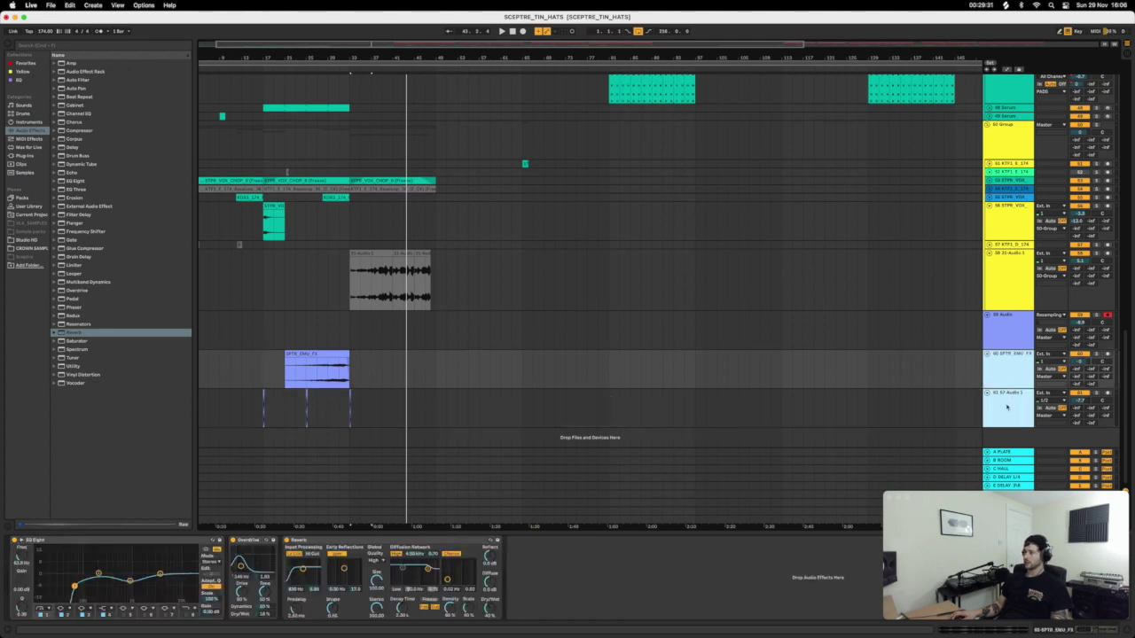
{"action": "left_click_drag", "start_coordinate": [1006, 407], "coordinate": [1006, 303]}
{"action": "left_click_drag", "start_coordinate": [473, 330], "coordinate": [461, 324]}
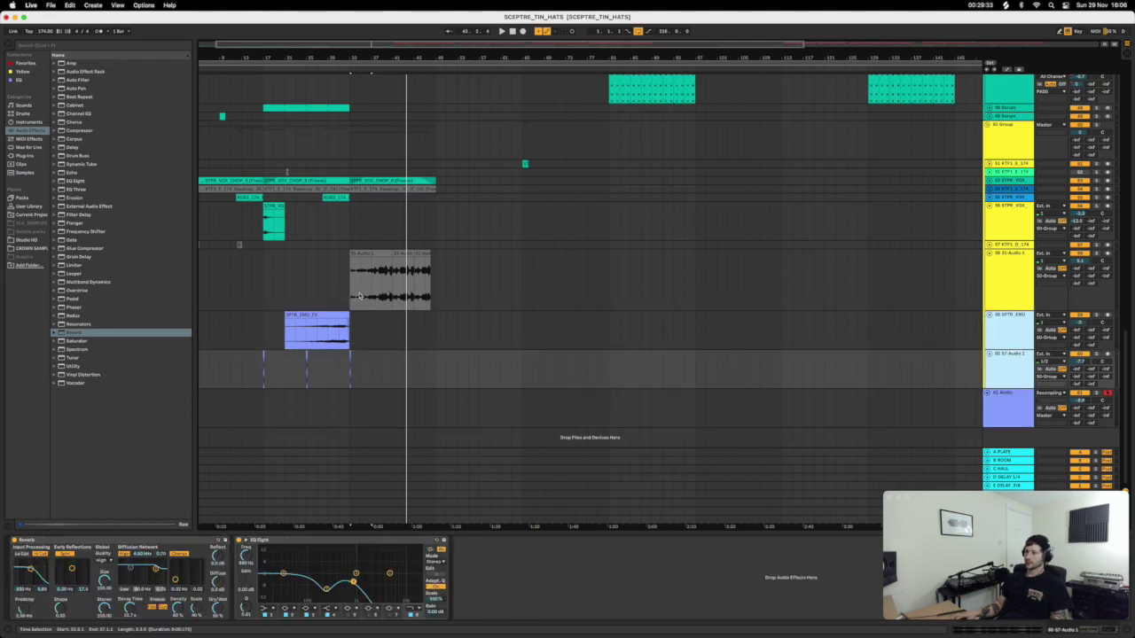
Try duplicating the four-bar section from bar 33 on the 31-Audio 1 track and play it back.
{"action": "left_click", "coordinate": [349, 298]}
{"action": "left_click_drag", "start_coordinate": [320, 52], "coordinate": [323, 93]}
{"action": "left_click_drag", "start_coordinate": [336, 284], "coordinate": [421, 284]}
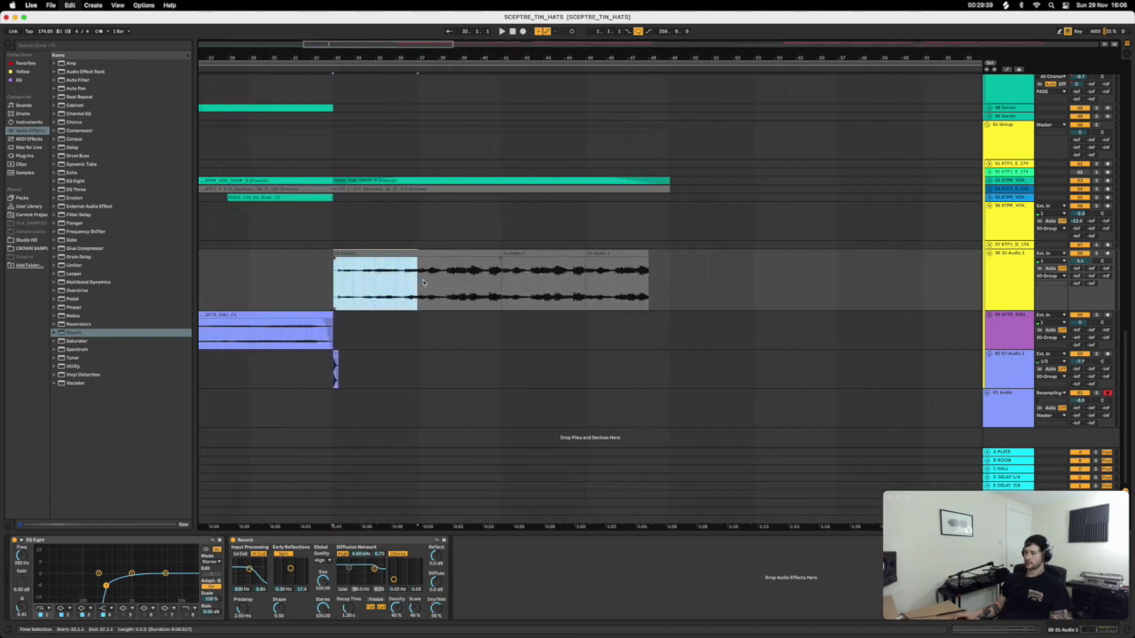
{"action": "key", "text": "ctrl+d"}
{"action": "key", "text": "ctrl+d"}
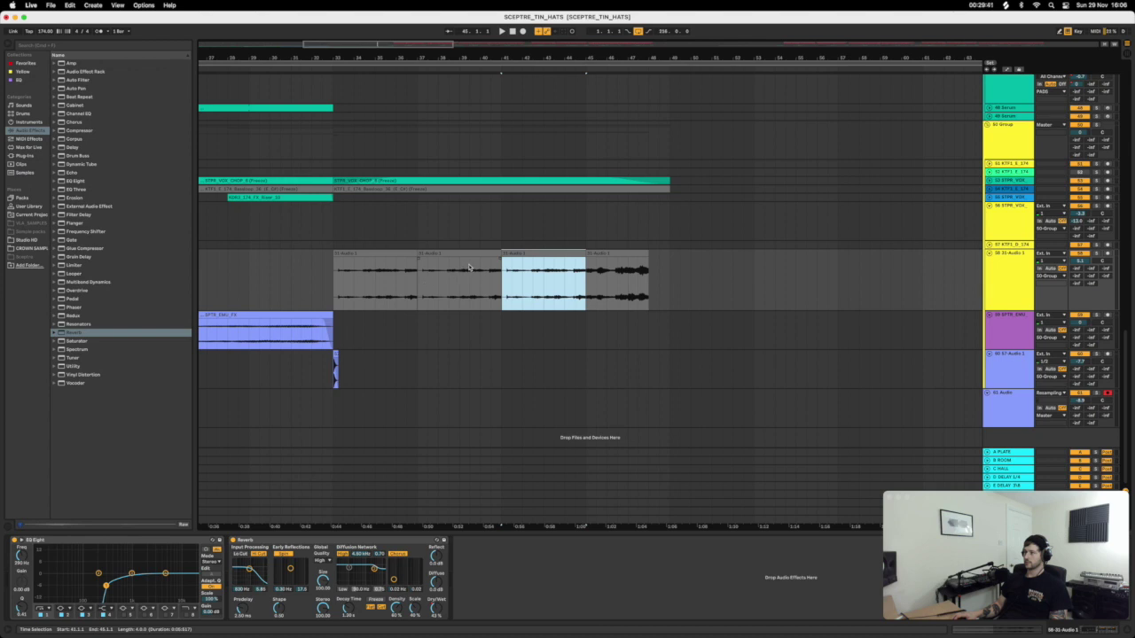
{"action": "left_click", "coordinate": [469, 268]}
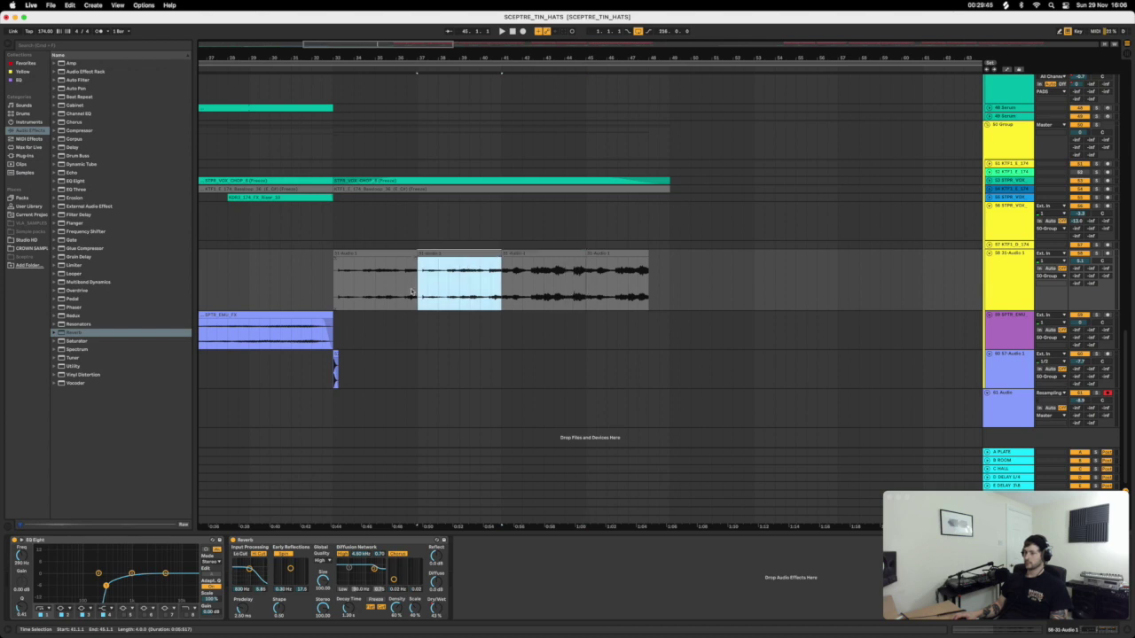
{"action": "left_click", "coordinate": [341, 303]}
{"action": "key", "text": "space"}
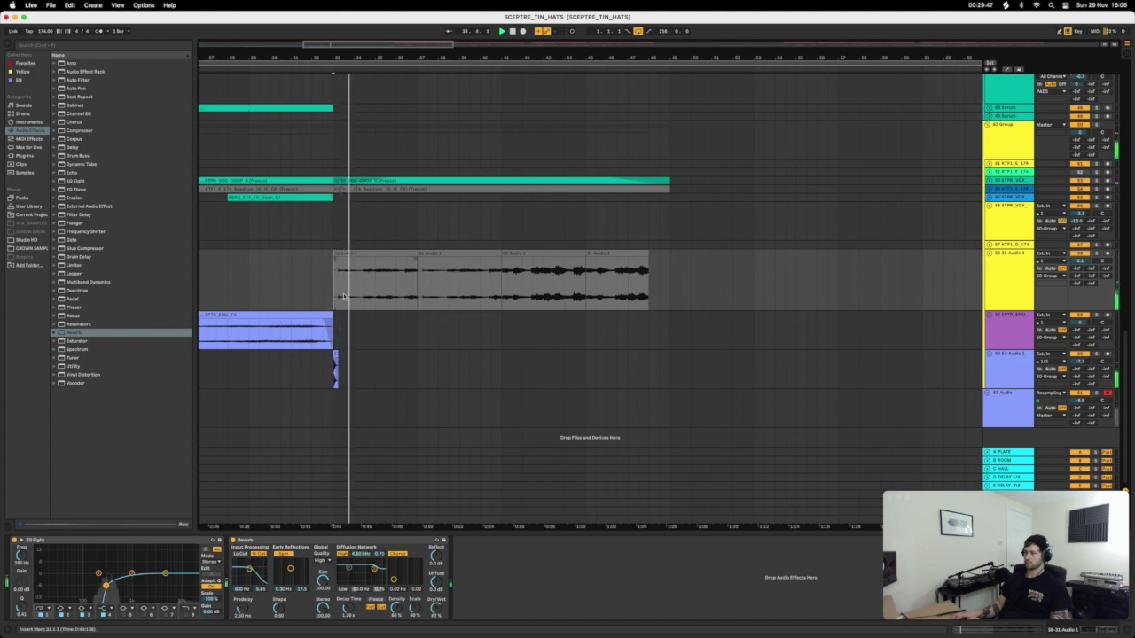
{"action": "key", "text": "space"}
Delete the 31-Audio 1 clips between bars 33 and 41 and add a long fade-in to the clip at bar 41.
{"action": "left_click", "coordinate": [385, 253]}
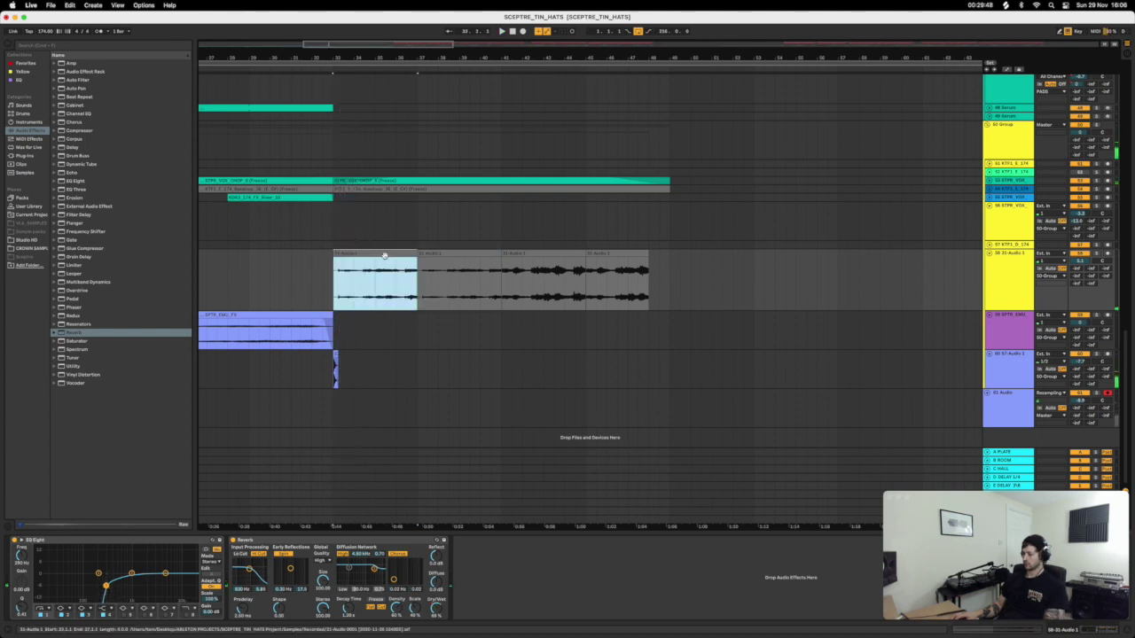
{"action": "left_click", "coordinate": [446, 252]}
{"action": "key", "text": "Delete"}
{"action": "left_click", "coordinate": [334, 278]}
{"action": "key", "text": "space"}
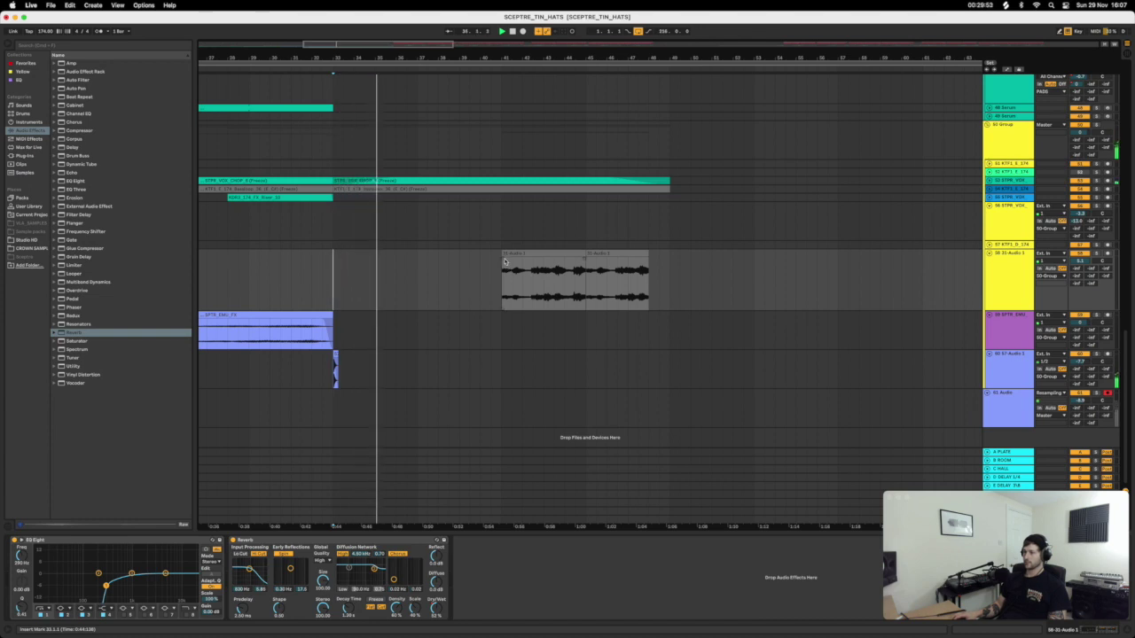
{"action": "left_click_drag", "start_coordinate": [504, 257], "coordinate": [578, 264]}
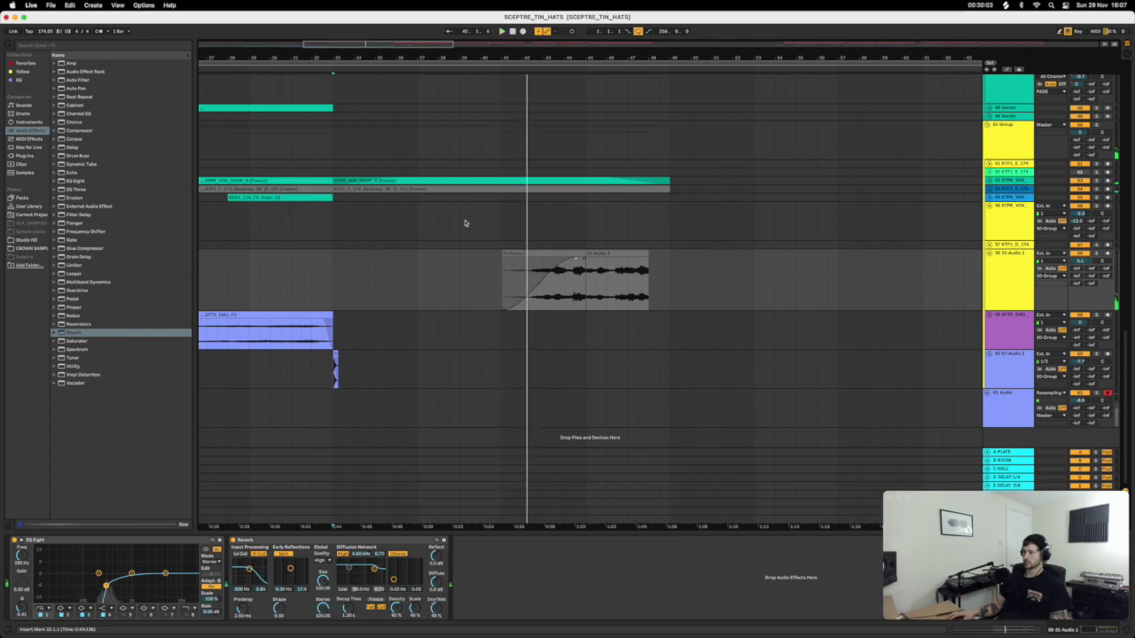
Extend the duplicated SUB track's third clip back to bar 41 to close the gap, and play across the join.
{"action": "scroll", "coordinate": [456, 234], "scroll_direction": "up", "scroll_amount": 10}
{"action": "scroll", "coordinate": [456, 233], "scroll_direction": "up", "scroll_amount": 5}
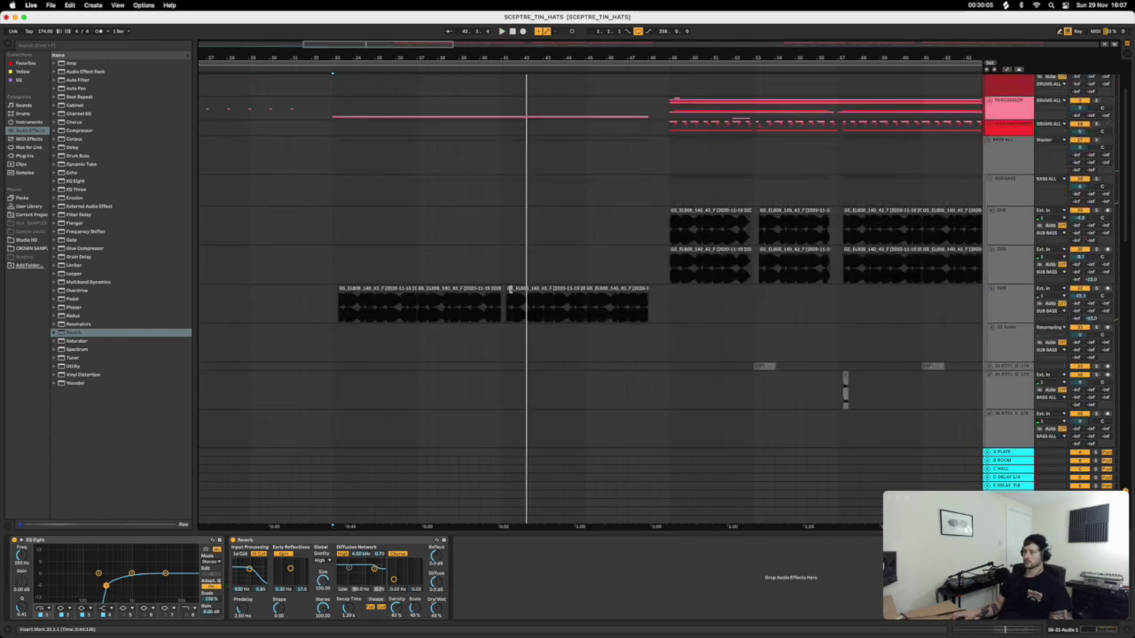
{"action": "left_click", "coordinate": [510, 290]}
{"action": "left_click", "coordinate": [489, 266]}
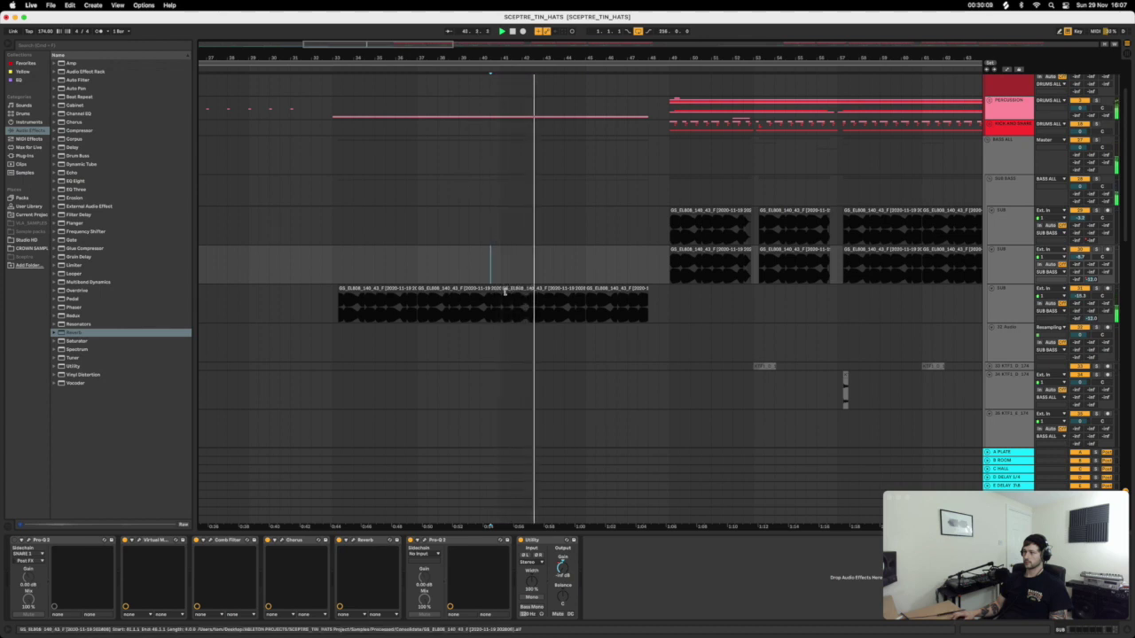
{"action": "left_click", "coordinate": [490, 290]}
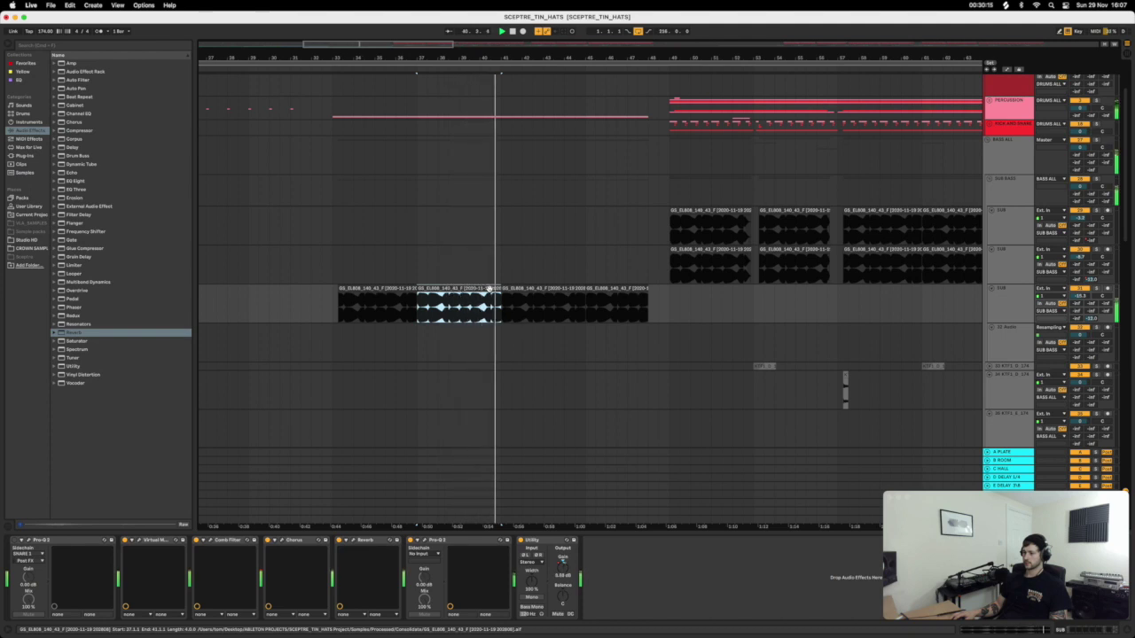
{"action": "key", "text": "space"}
Play the intro from bar 37 and check the FX group and duplicated SUB tracks.
{"action": "scroll", "coordinate": [489, 291], "scroll_direction": "down", "scroll_amount": 5}
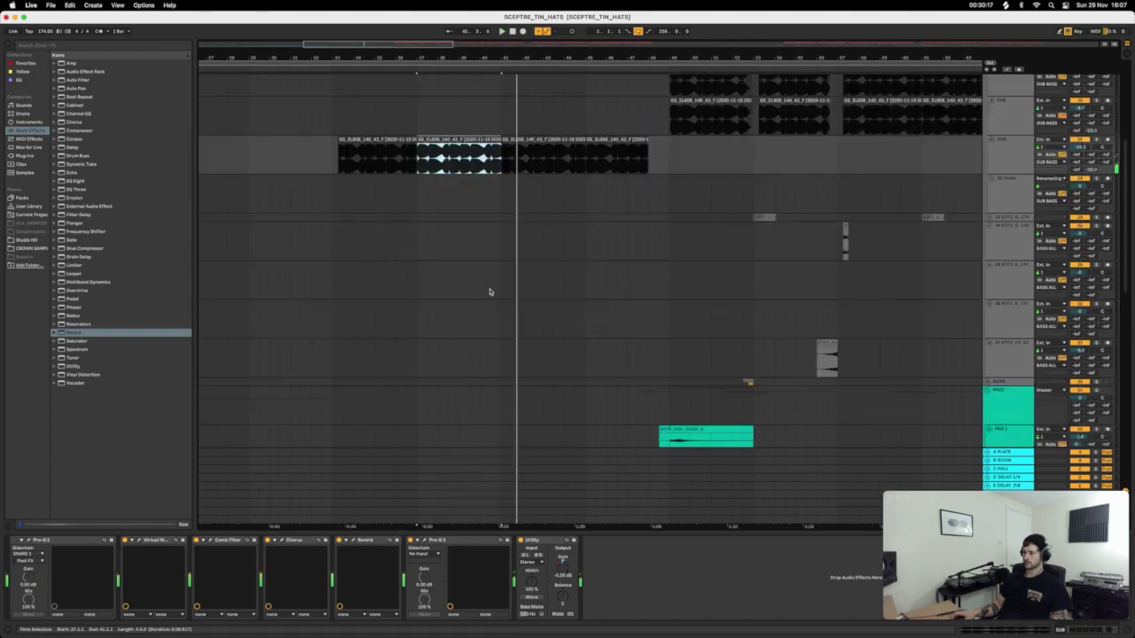
{"action": "scroll", "coordinate": [490, 291], "scroll_direction": "down", "scroll_amount": 12}
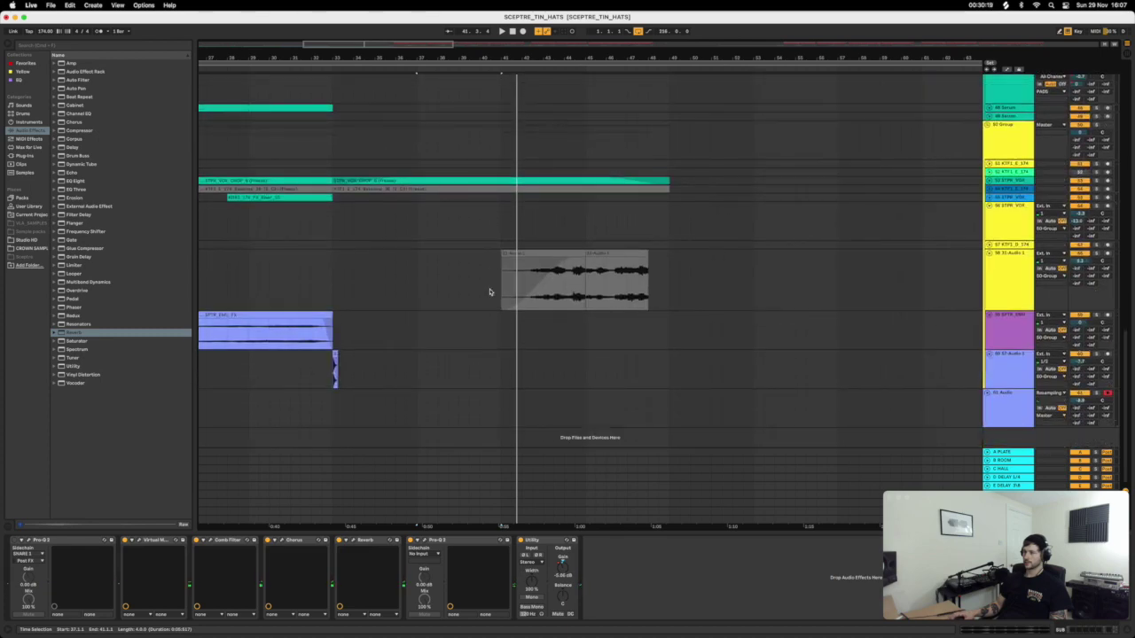
{"action": "key", "text": "space"}
{"action": "scroll", "coordinate": [489, 264], "scroll_direction": "up", "scroll_amount": 10}
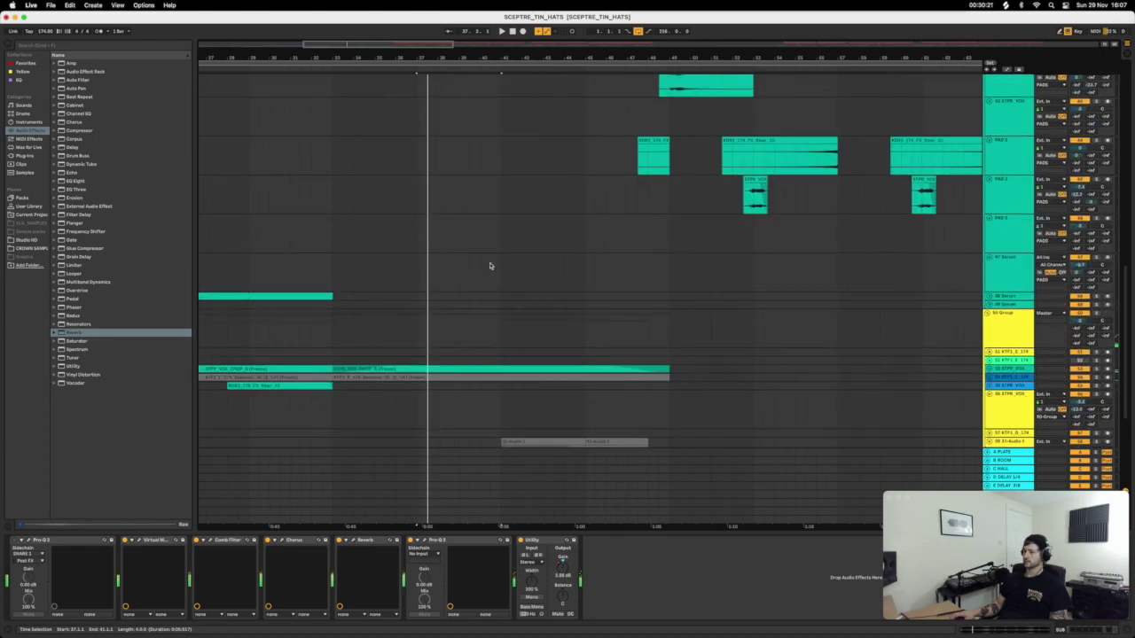
{"action": "scroll", "coordinate": [488, 266], "scroll_direction": "up", "scroll_amount": 5}
{"action": "left_click", "coordinate": [338, 238]}
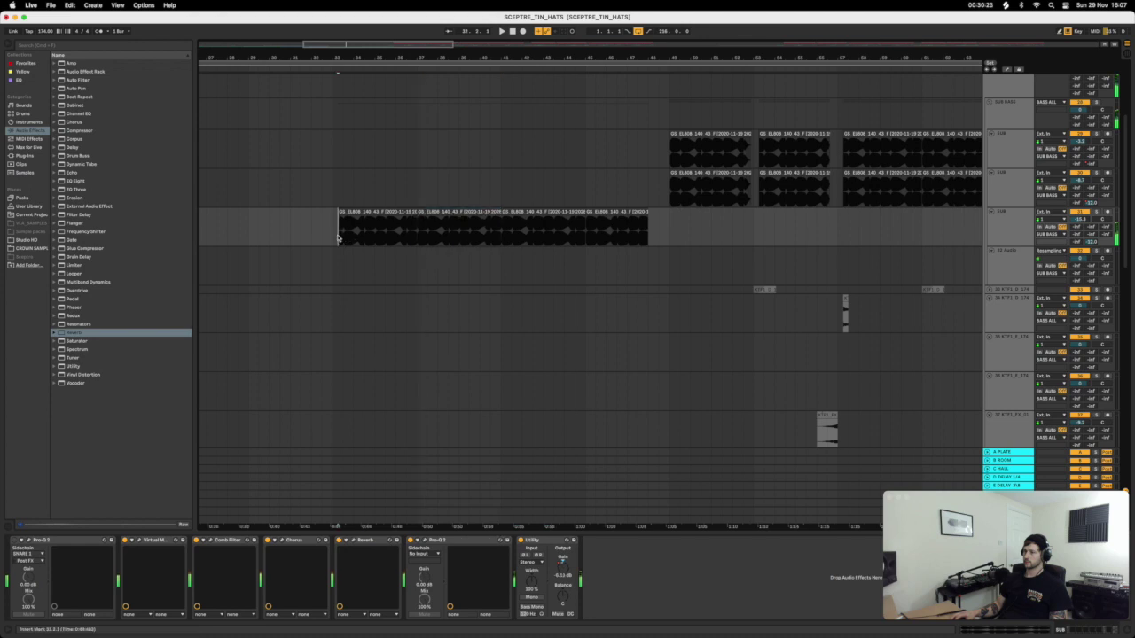
{"action": "left_click", "coordinate": [461, 222]}
{"action": "key", "text": "space"}
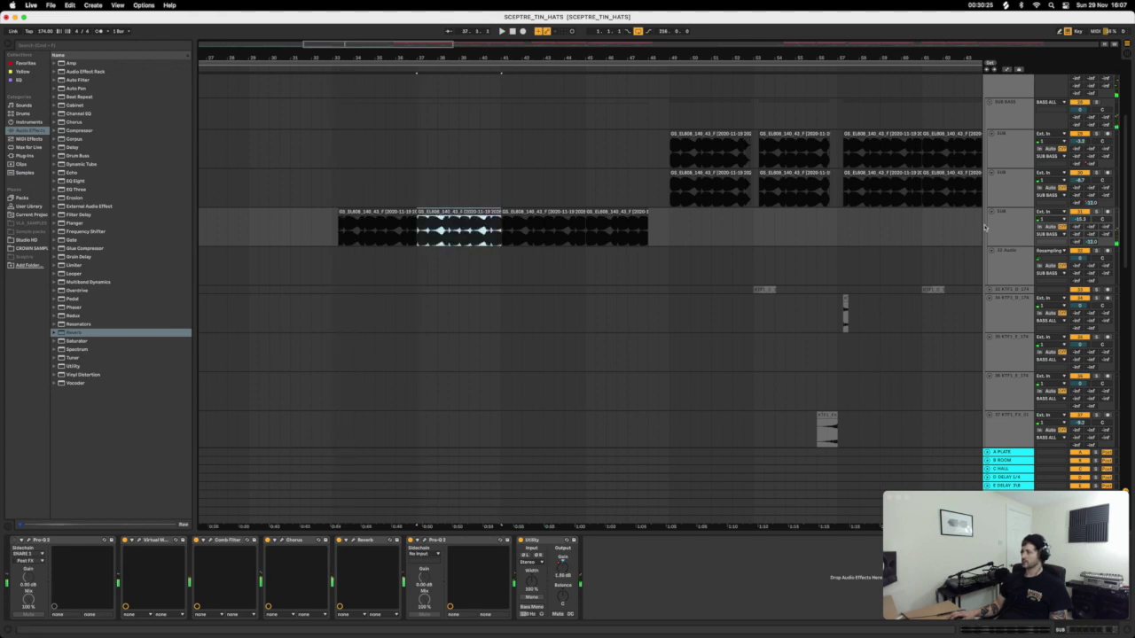
Show the duplicated SUB track's Utility Gain automation and remove its dip at bar 41.
{"action": "left_click", "coordinate": [1004, 225]}
{"action": "scroll", "coordinate": [419, 295], "scroll_direction": "down", "scroll_amount": 2}
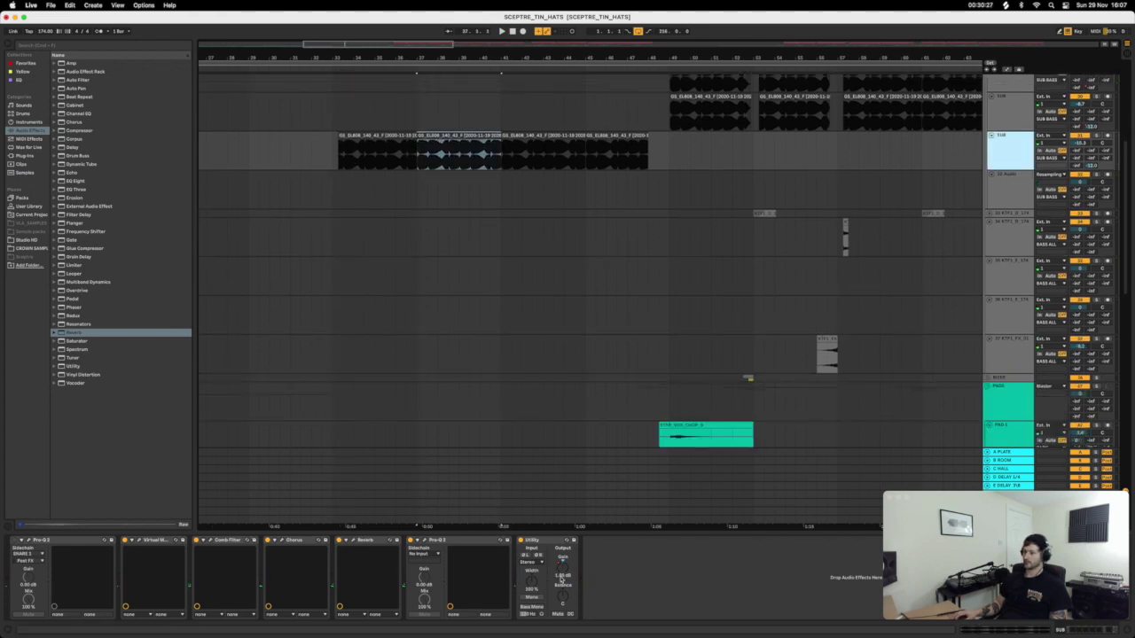
{"action": "key", "text": "a"}
{"action": "left_click", "coordinate": [1010, 143]}
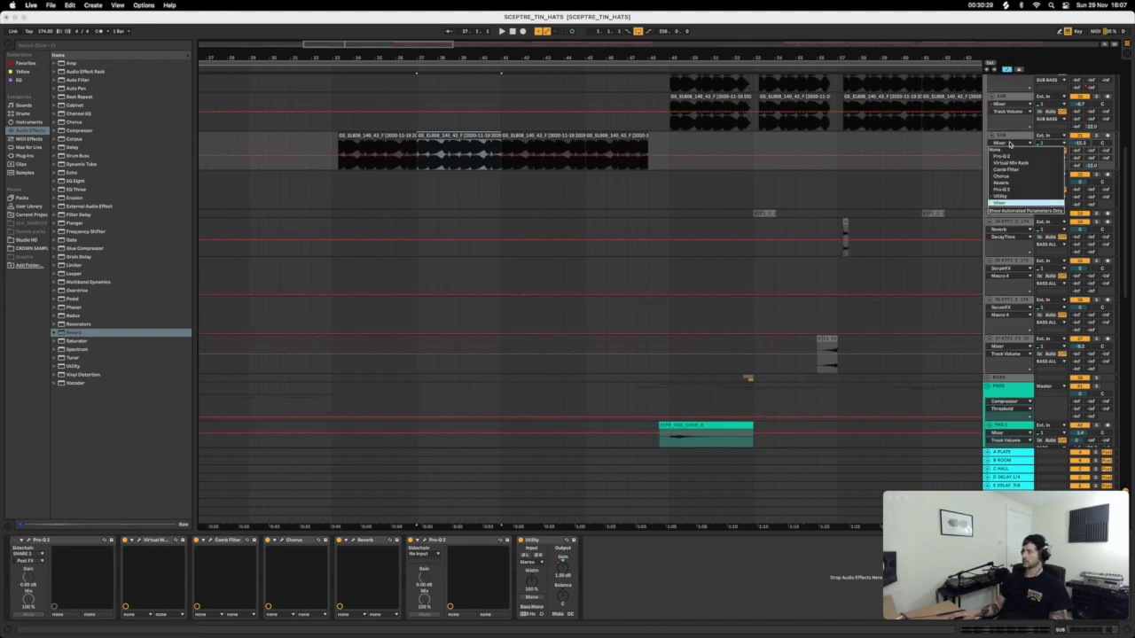
{"action": "left_click", "coordinate": [1006, 195]}
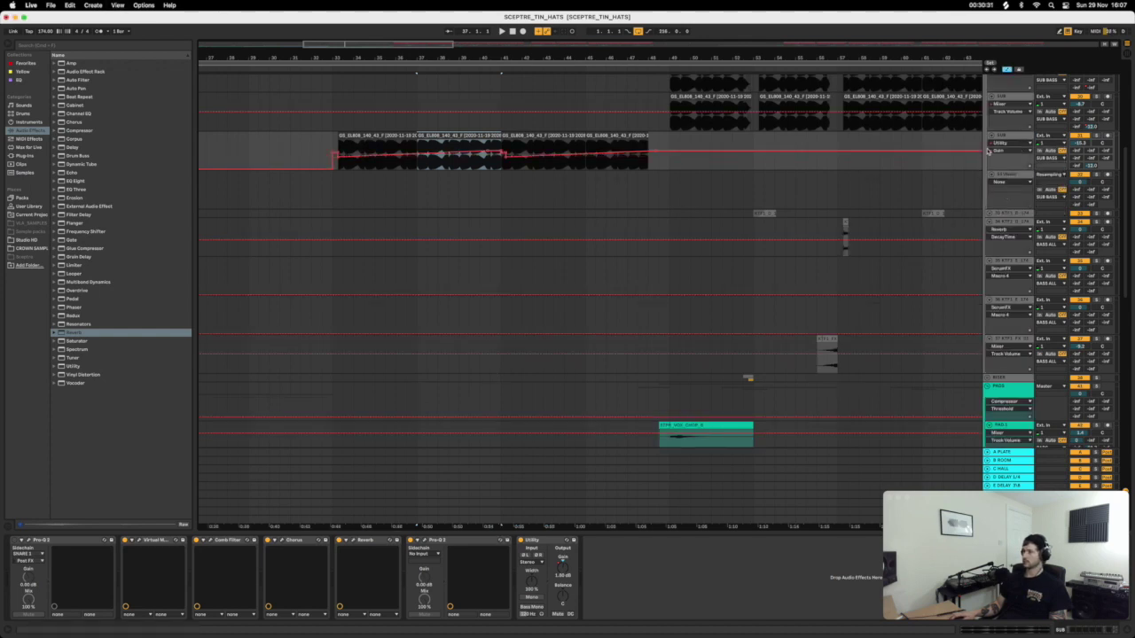
{"action": "left_click", "coordinate": [452, 147]}
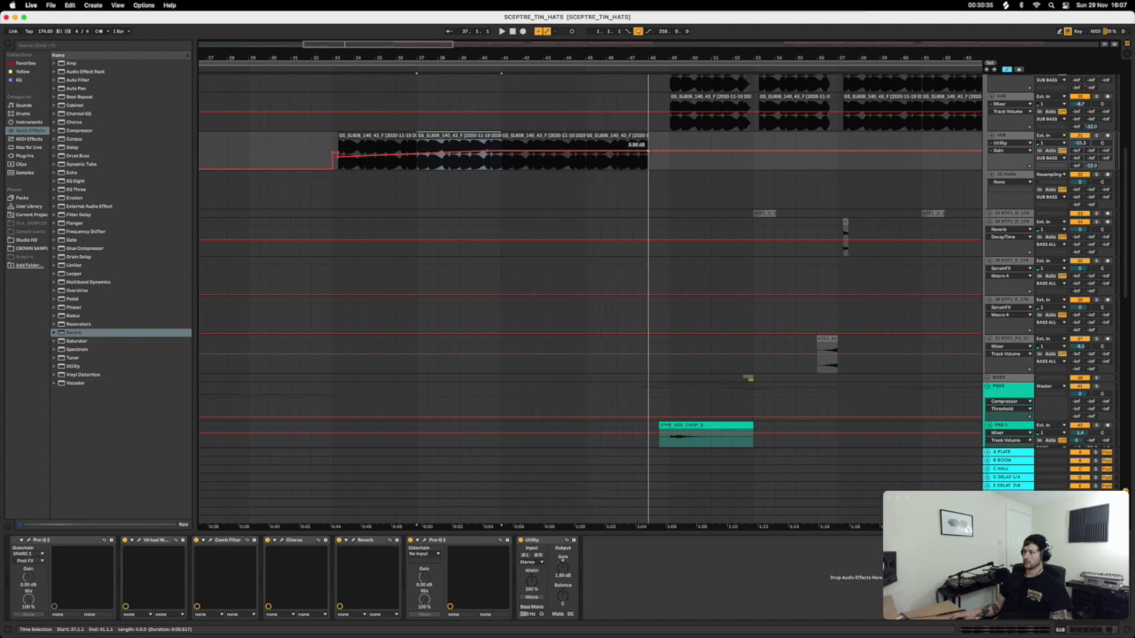
Play the duplicated SUB track from bar 33 and examine the EQ curve of its second Pro-Q 2.
{"action": "left_click", "coordinate": [341, 144]}
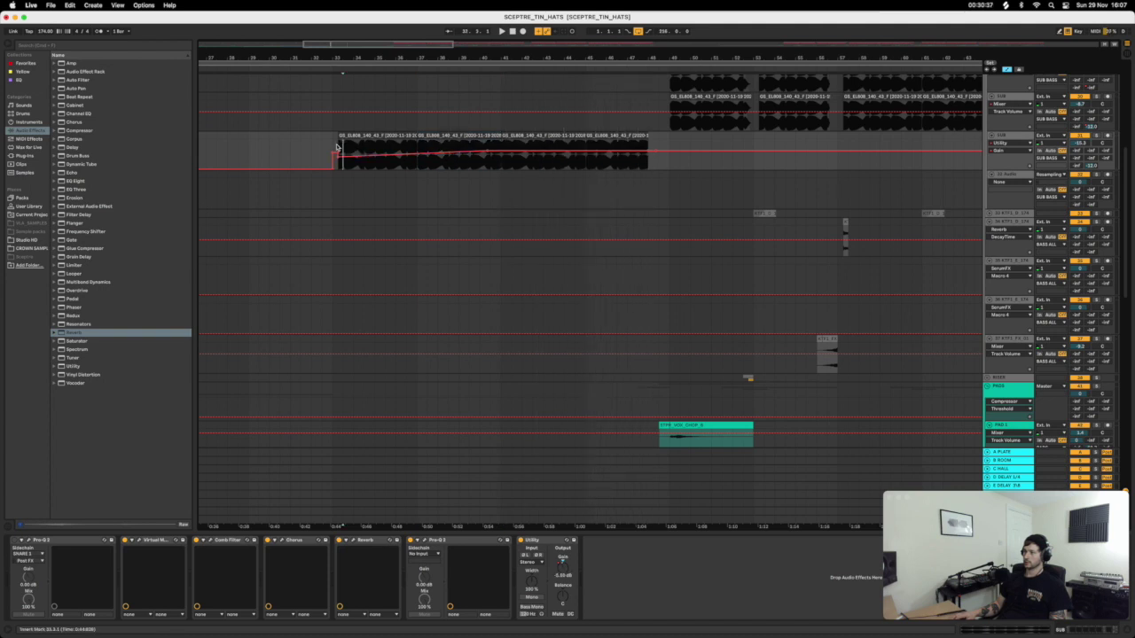
{"action": "key", "text": "space"}
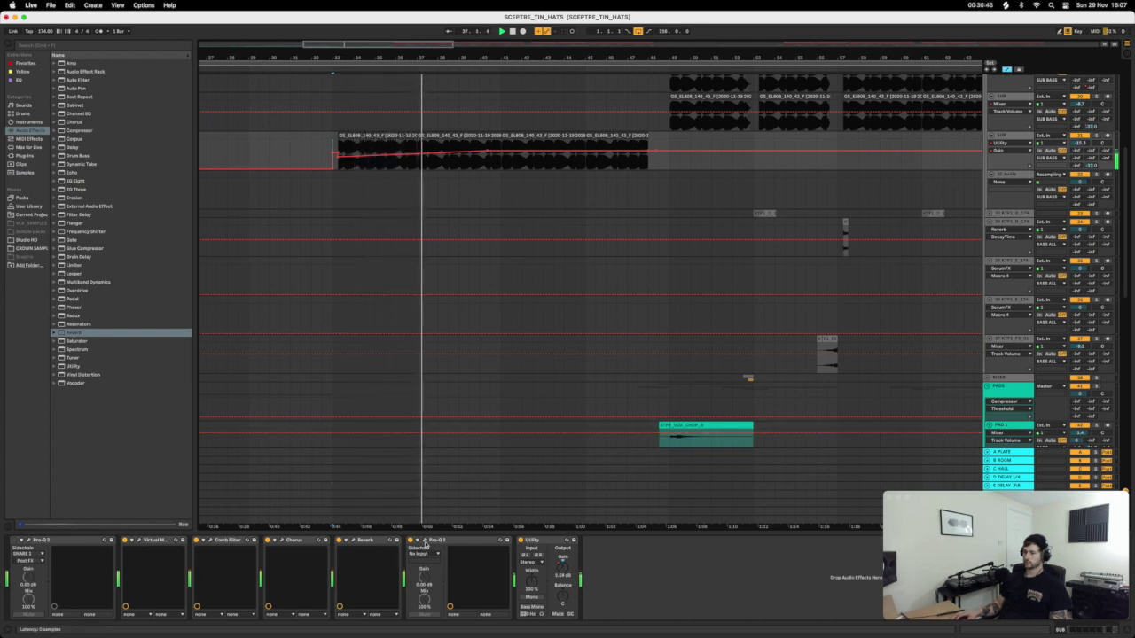
{"action": "left_click", "coordinate": [425, 540]}
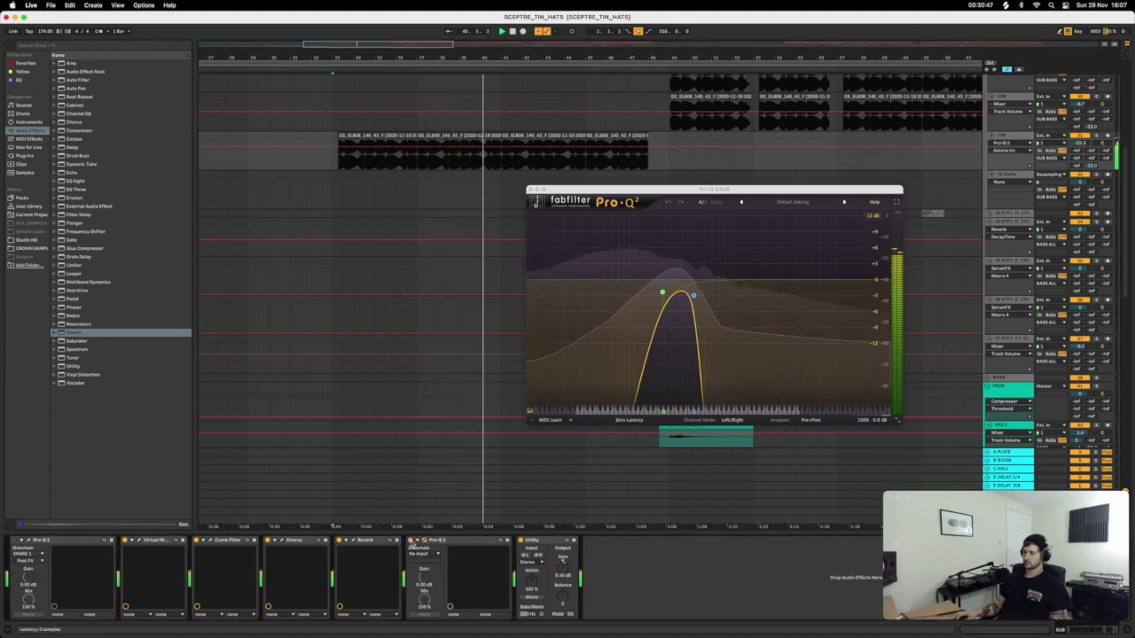
{"action": "left_click", "coordinate": [531, 190]}
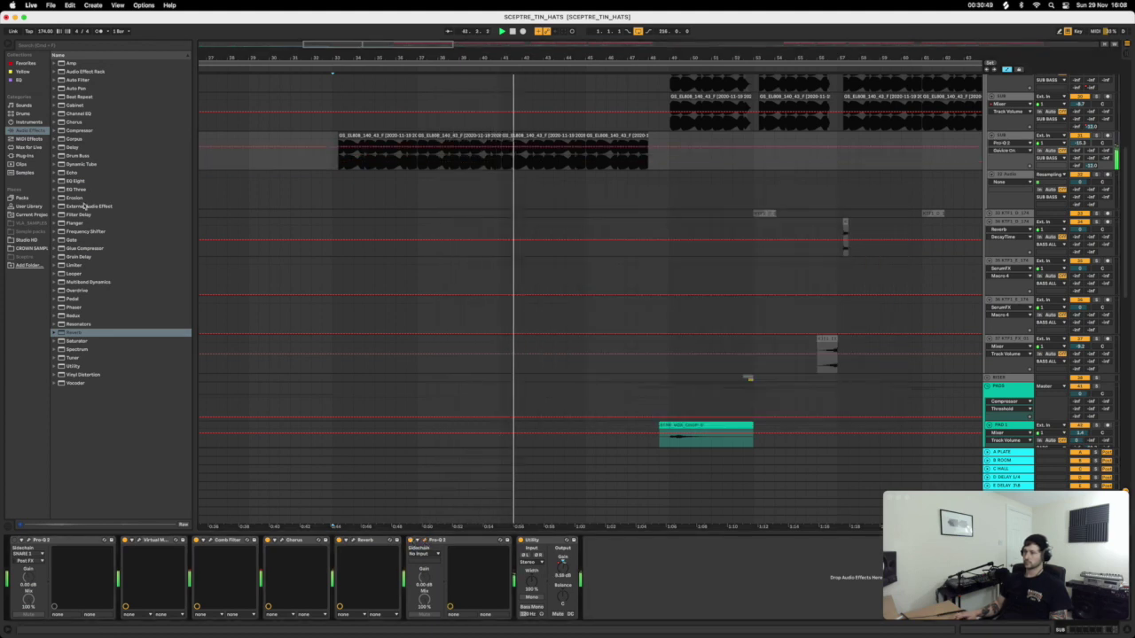
Try a low cut with a new Pro-Q 2 at the end of the duplicated SUB track's chain, and remove the device.
{"action": "left_click", "coordinate": [76, 183]}
{"action": "left_click", "coordinate": [17, 81]}
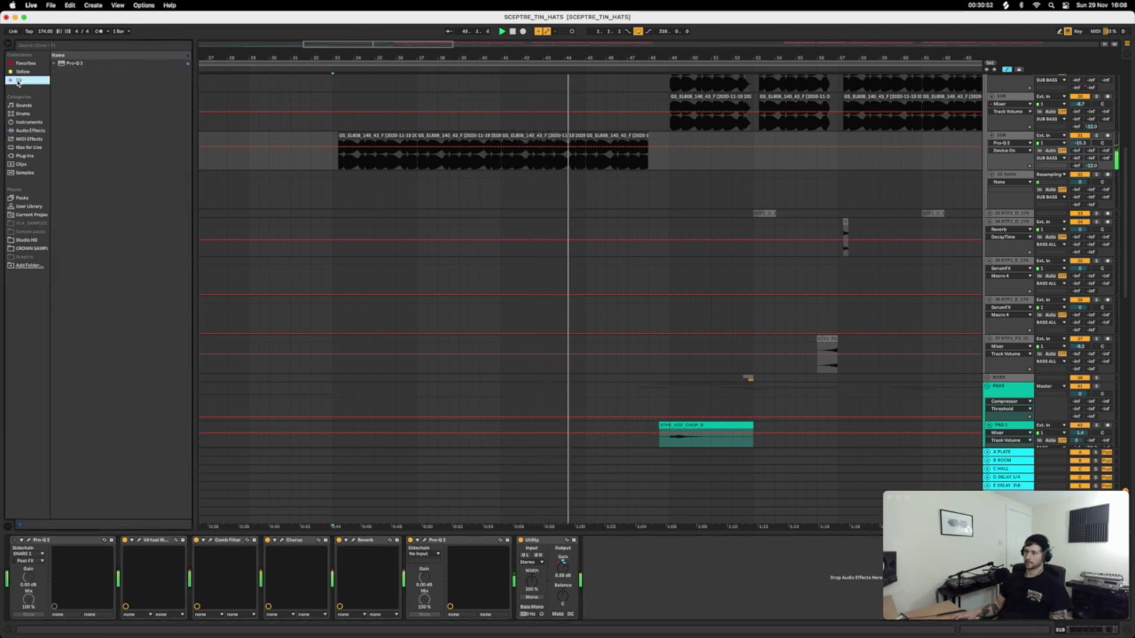
{"action": "left_click", "coordinate": [80, 63]}
{"action": "key", "text": "Return"}
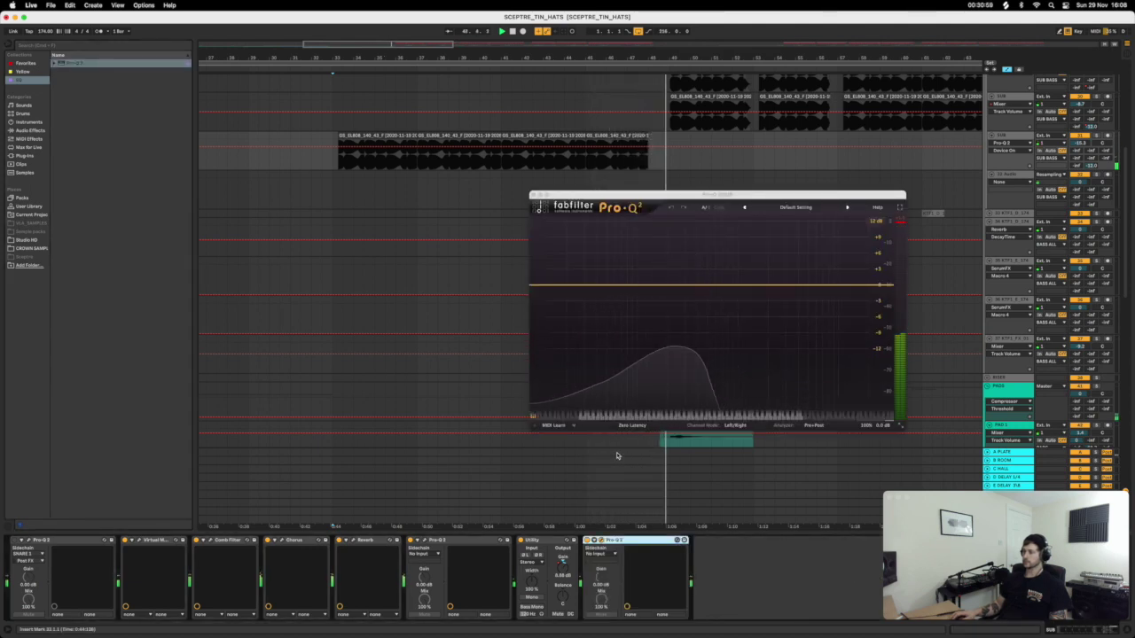
{"action": "left_click_drag", "start_coordinate": [531, 288], "coordinate": [620, 284]}
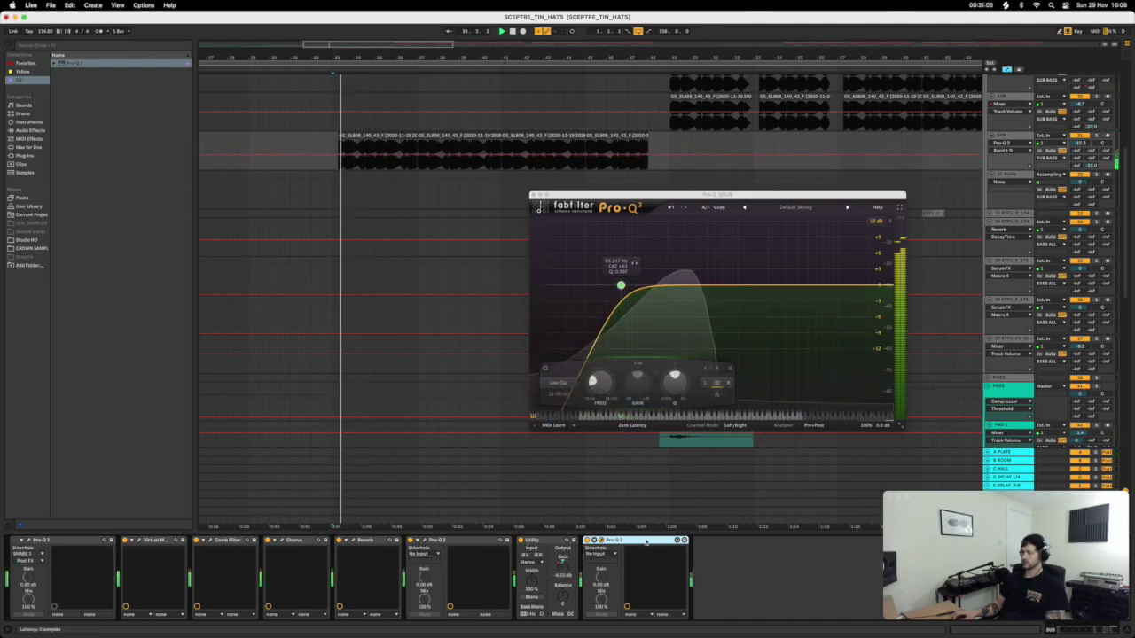
{"action": "key", "text": "Delete"}
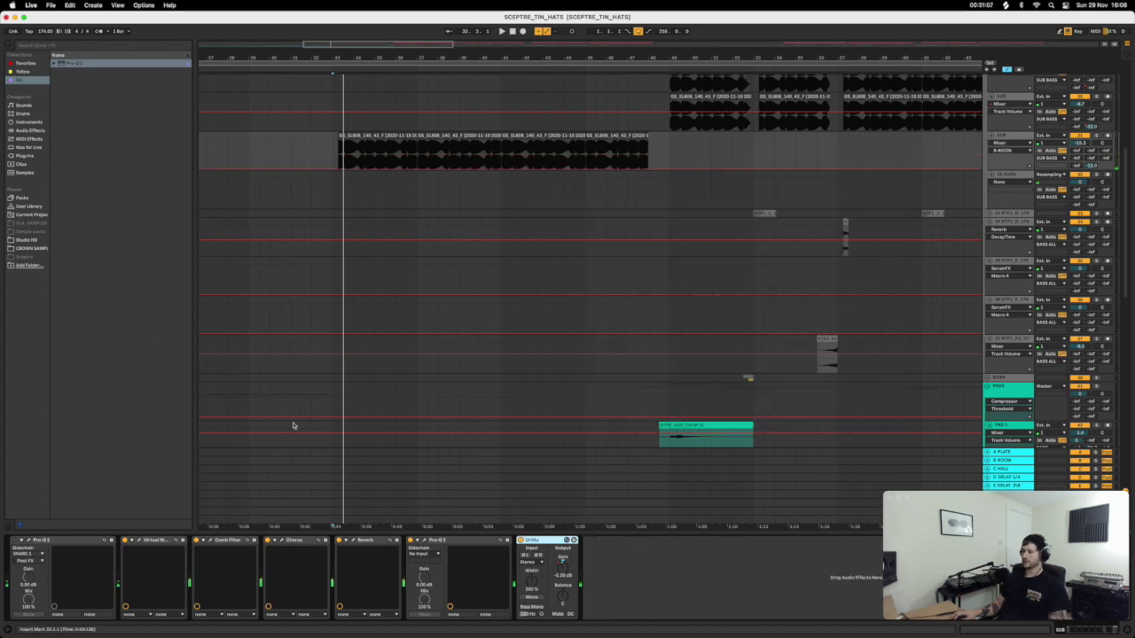
{"action": "left_click", "coordinate": [22, 131]}
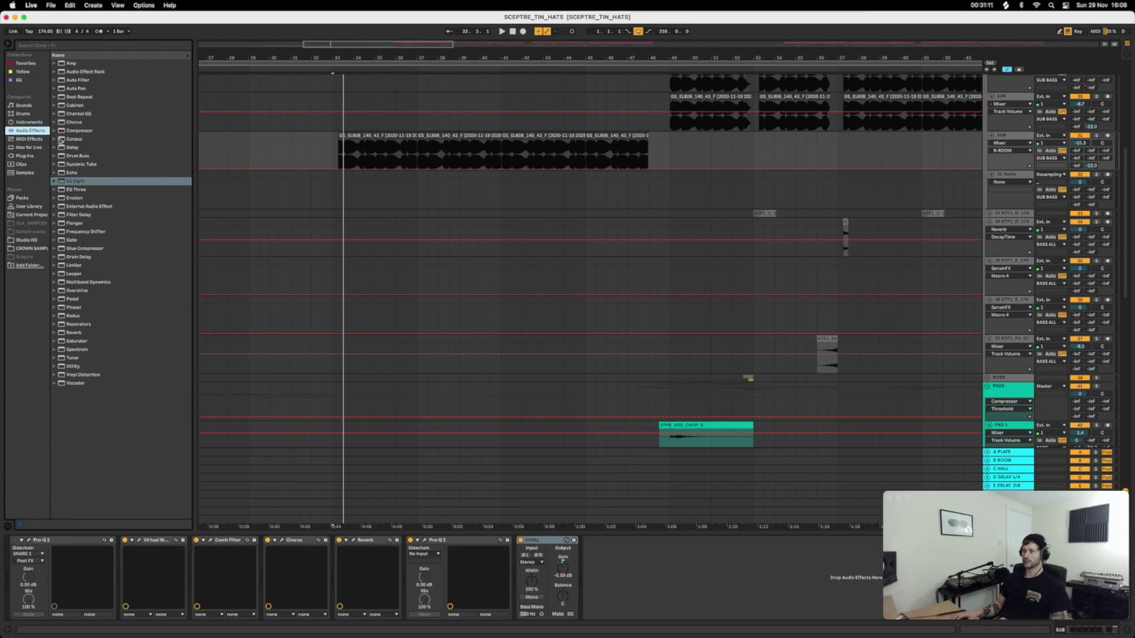
Add an Auto Filter after the Utility on the duplicated SUB track and switch it to a high-pass filter.
{"action": "left_click", "coordinate": [78, 89]}
{"action": "left_click", "coordinate": [78, 80]}
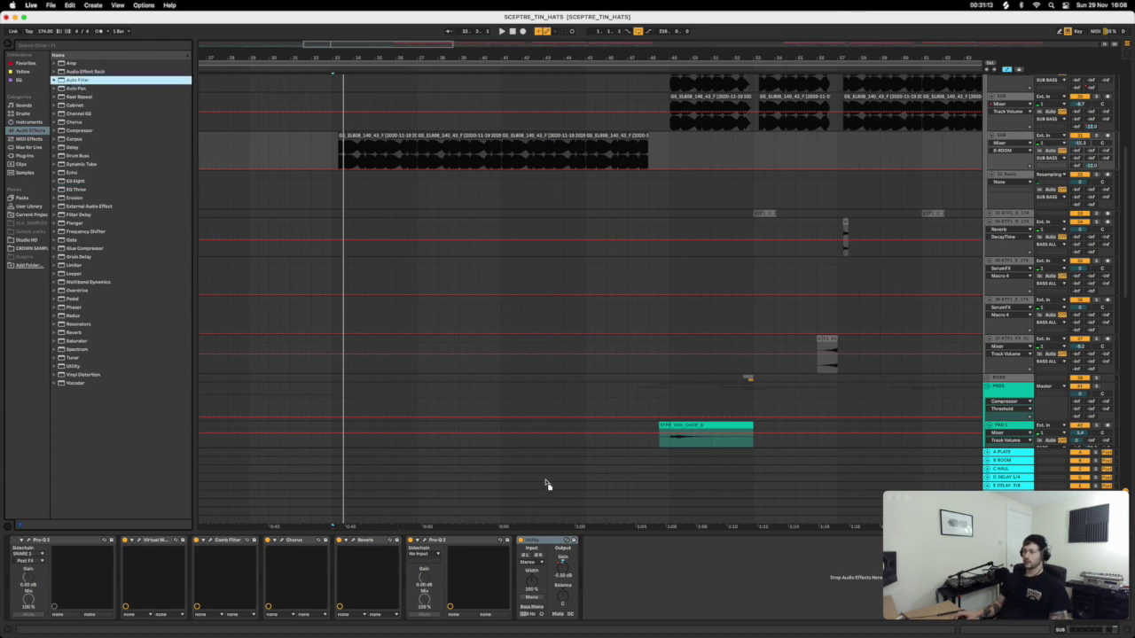
{"action": "key", "text": "Return"}
{"action": "key", "text": "space"}
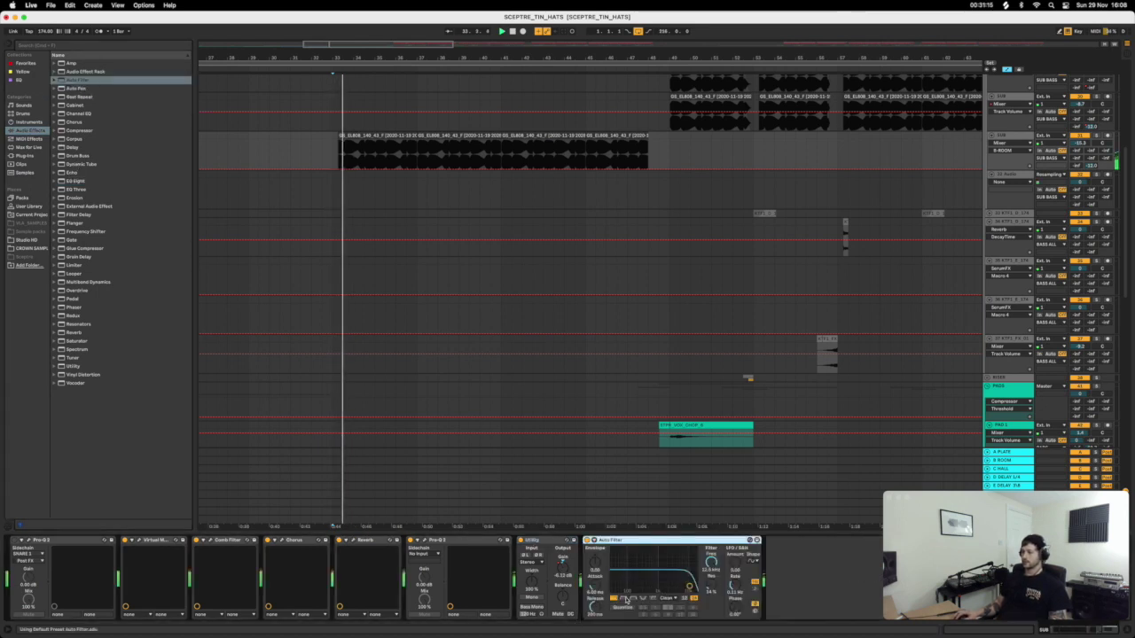
{"action": "left_click", "coordinate": [595, 191]}
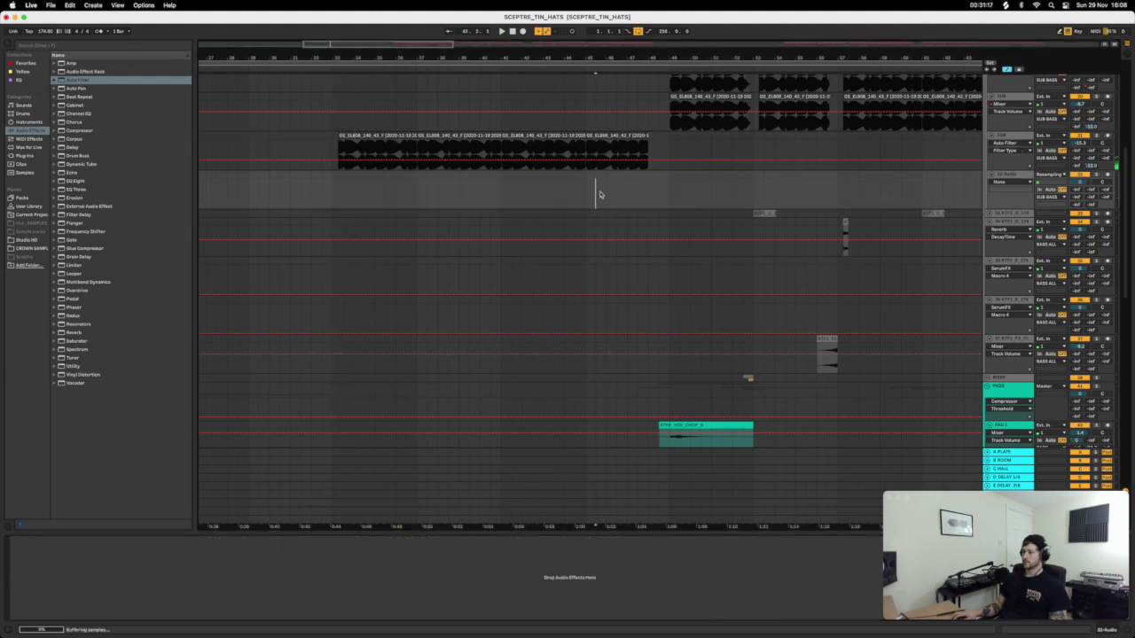
Lower the Auto Filter's frequency to about 20 Hz and automate it to rise from bar 41 to the end of the duplicated SUB clips.
{"action": "left_click", "coordinate": [1005, 137]}
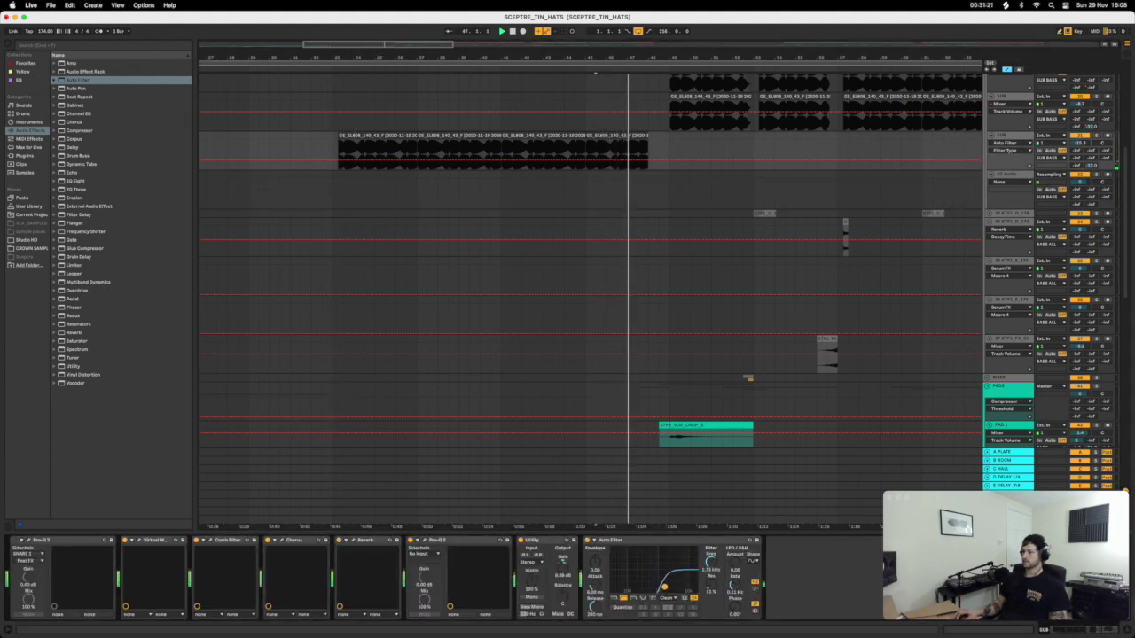
{"action": "left_click_drag", "start_coordinate": [710, 562], "coordinate": [709, 585]}
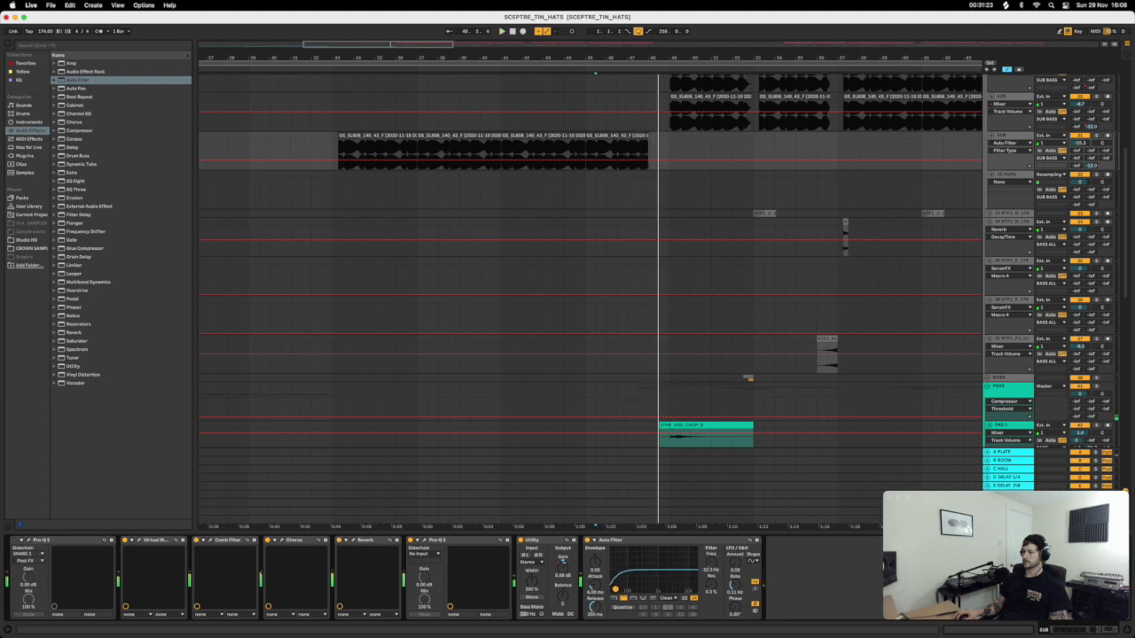
{"action": "key", "text": "space"}
{"action": "key", "text": "space"}
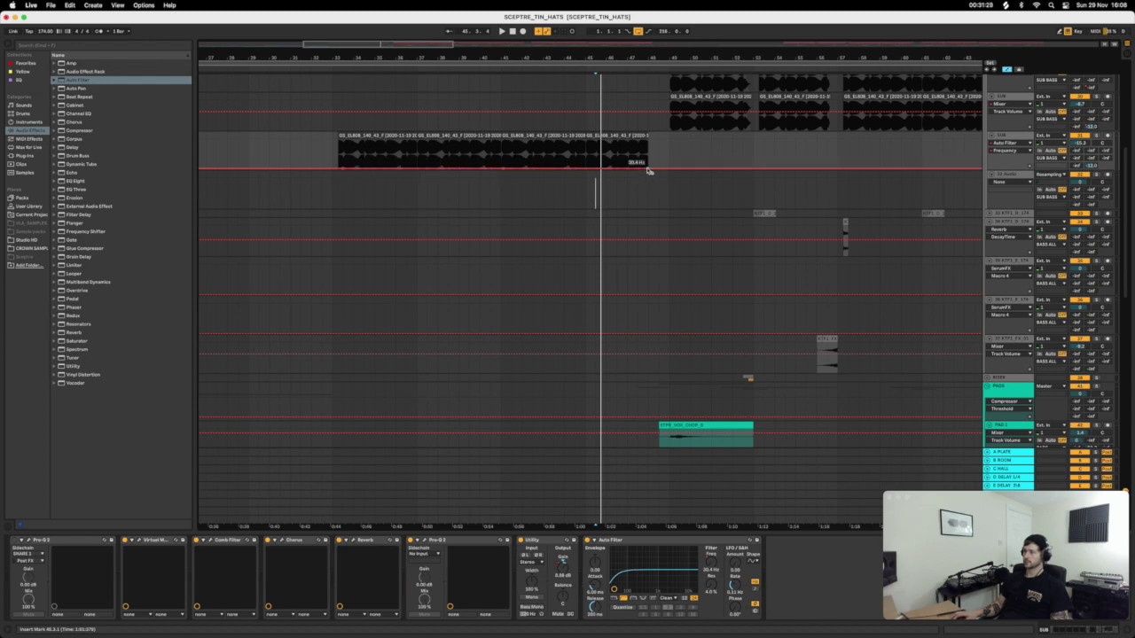
{"action": "left_click_drag", "start_coordinate": [648, 170], "coordinate": [644, 155]}
{"action": "key", "text": "space"}
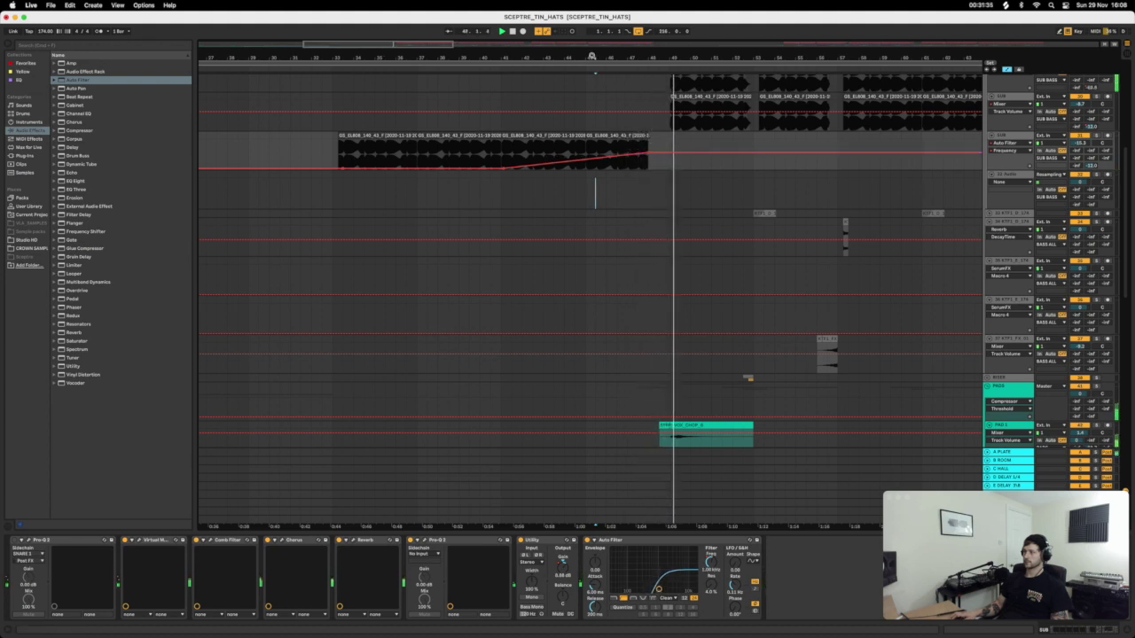
Stop playback, place the insert marker at bar 33 and hide the automation lanes across the arrangement.
{"action": "key", "text": "minus"}
{"action": "key", "text": "minus"}
{"action": "key", "text": "minus"}
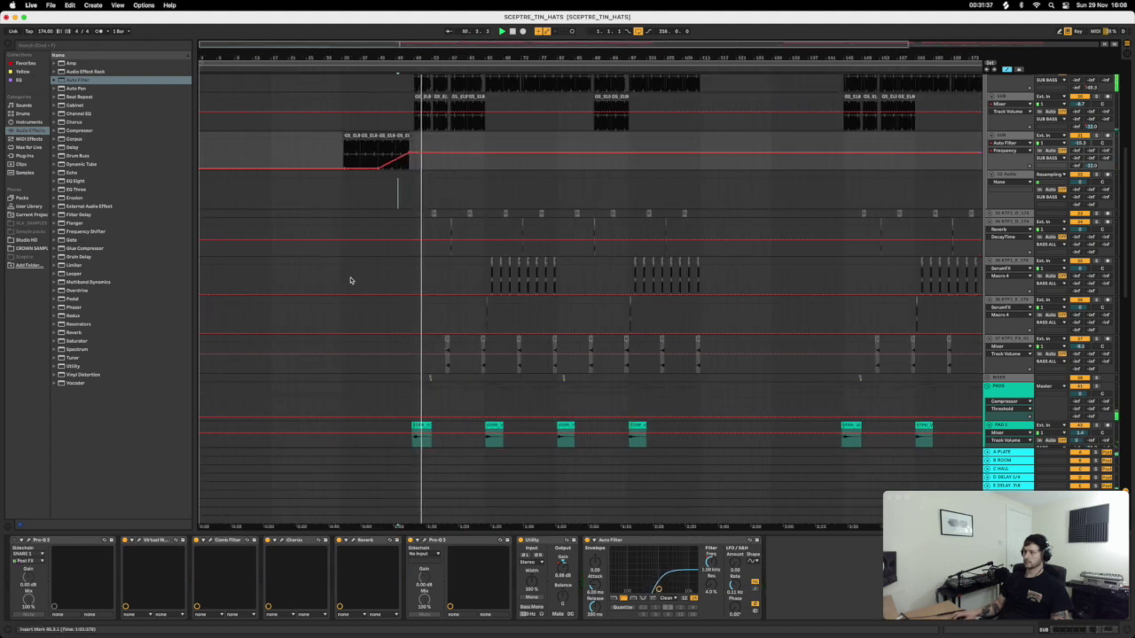
{"action": "left_click", "coordinate": [342, 278]}
{"action": "key", "text": "space"}
{"action": "key", "text": "minus"}
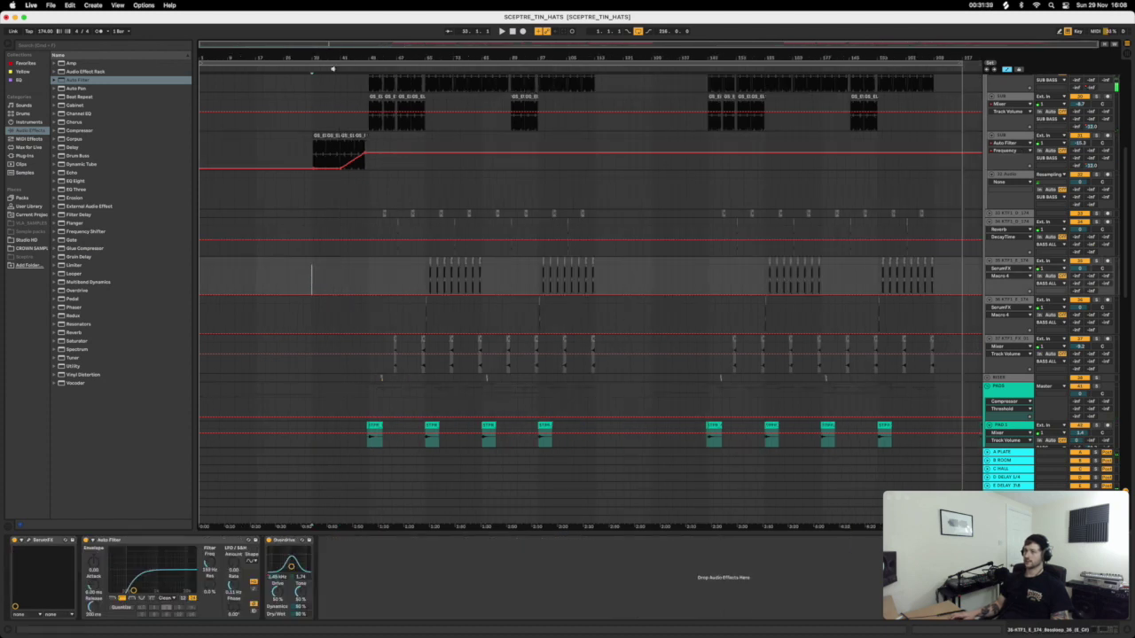
{"action": "key", "text": "a"}
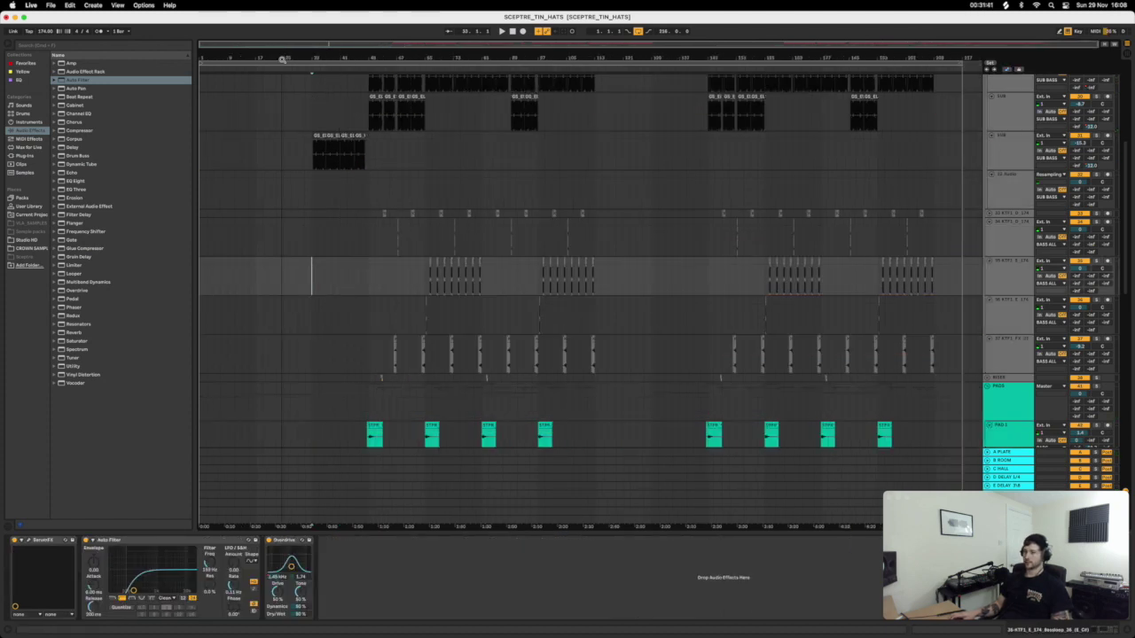
Fold the bass tracks and collapse the DRUMS ALL and BASS ALL groups to tidy the arrangement.
{"action": "left_click", "coordinate": [1009, 268]}
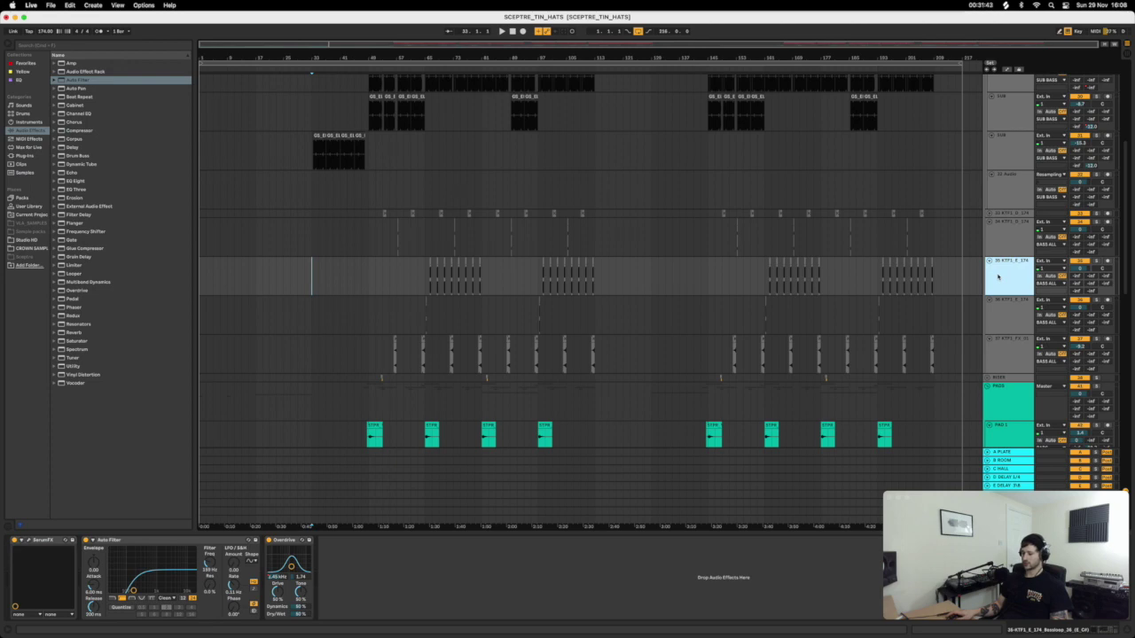
{"action": "key", "text": "Down"}
{"action": "scroll", "coordinate": [991, 265], "scroll_direction": "down", "scroll_amount": 6}
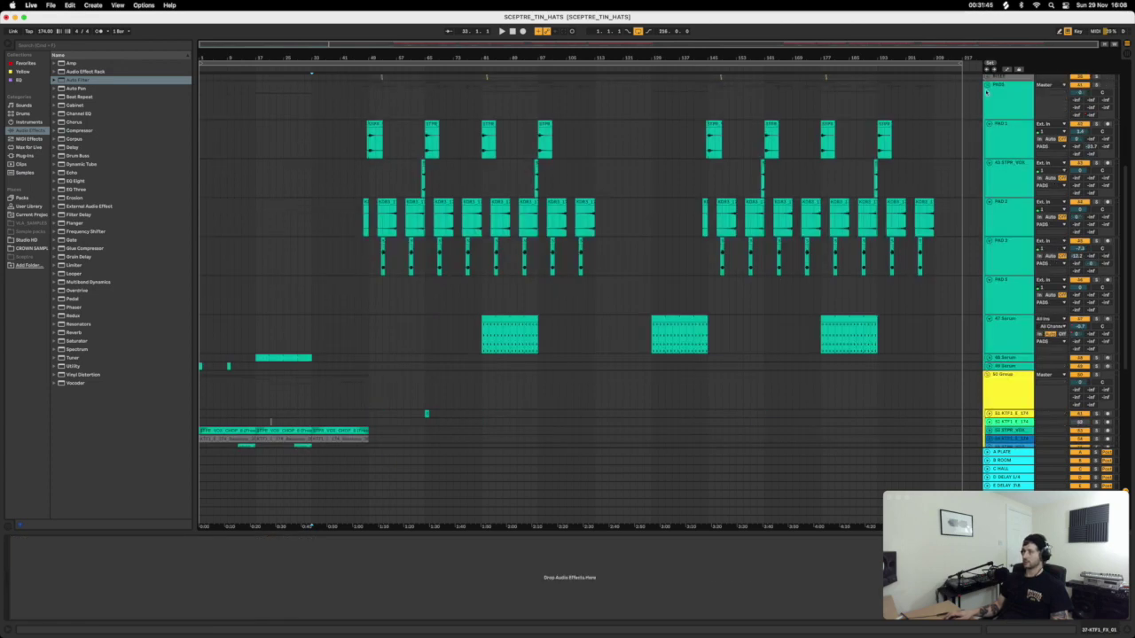
{"action": "scroll", "coordinate": [986, 94], "scroll_direction": "up", "scroll_amount": 10}
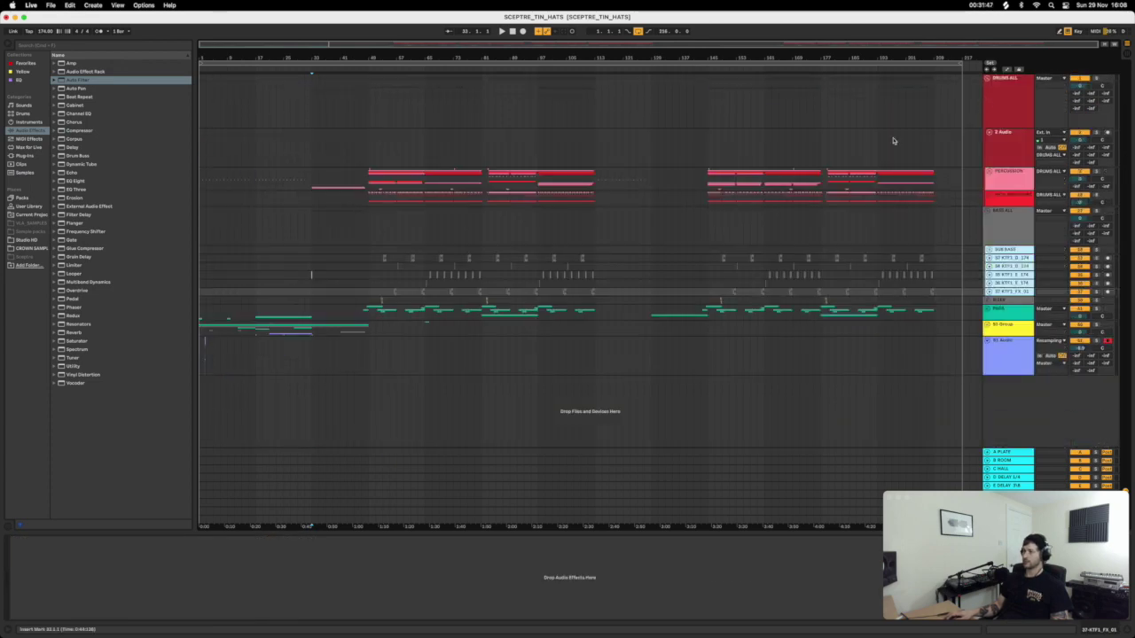
{"action": "left_click", "coordinate": [987, 78]}
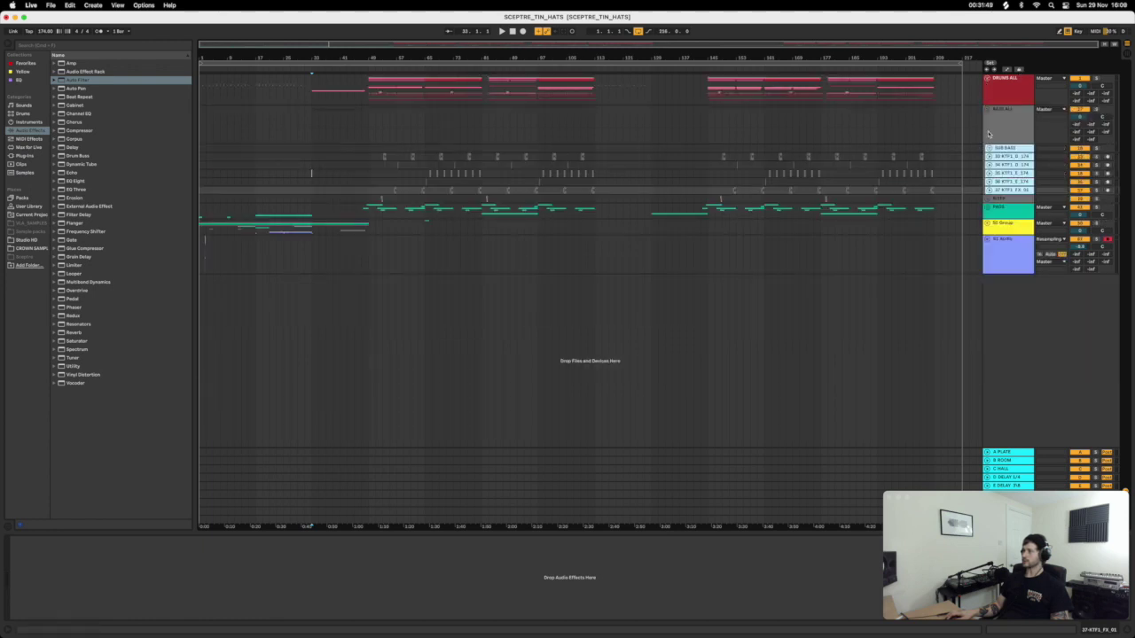
{"action": "left_click", "coordinate": [988, 109]}
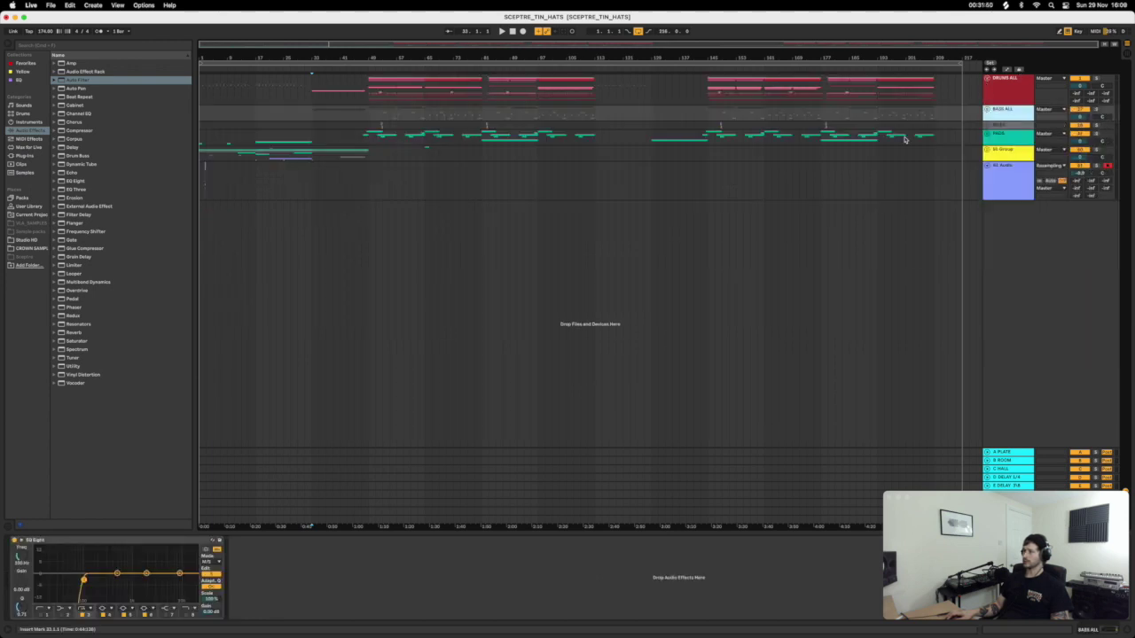
Move the resampling audio track to the end of the yellow FX group and fold the tall yellow audio track inside it.
{"action": "left_click", "coordinate": [207, 194]}
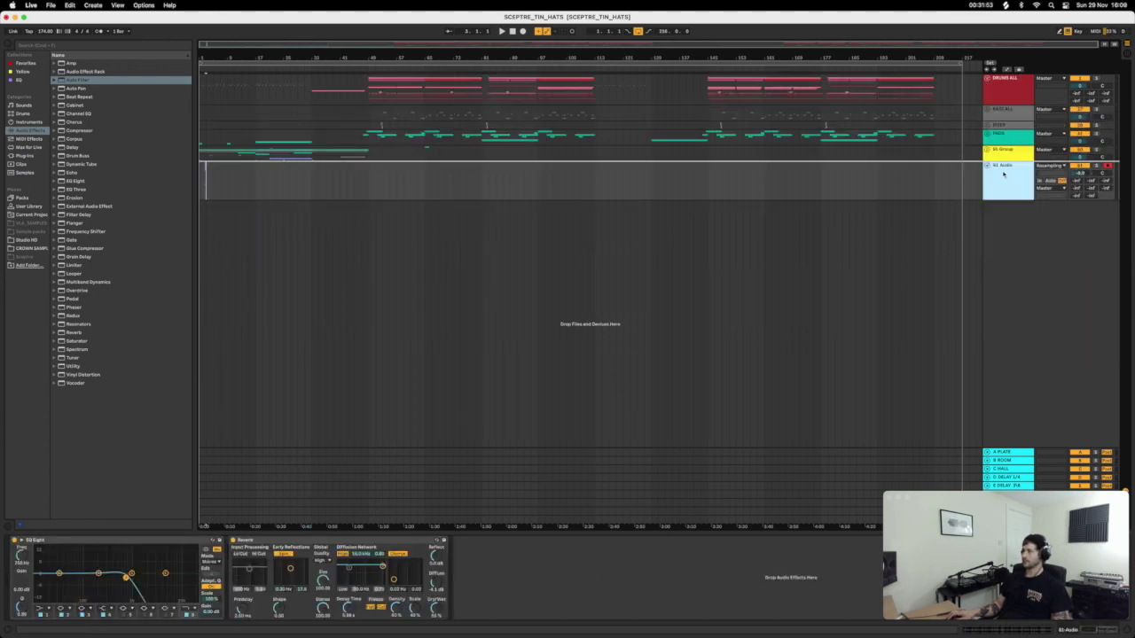
{"action": "left_click", "coordinate": [987, 150]}
{"action": "left_click_drag", "start_coordinate": [1011, 432], "coordinate": [1009, 415]}
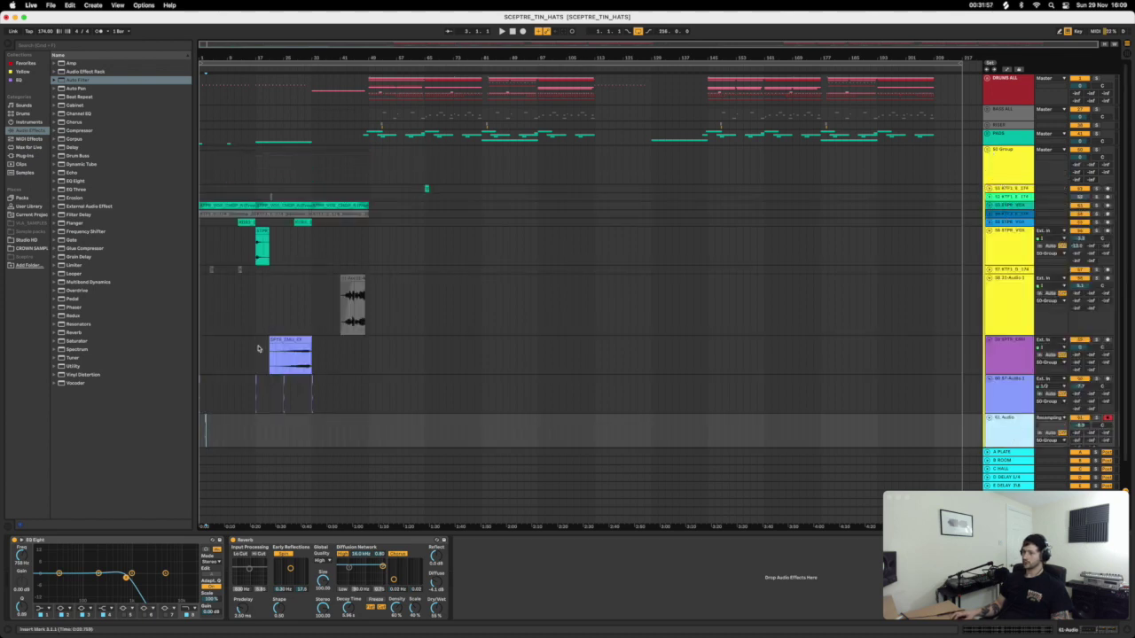
{"action": "left_click_drag", "start_coordinate": [258, 348], "coordinate": [352, 355]}
{"action": "left_click", "coordinate": [458, 369]}
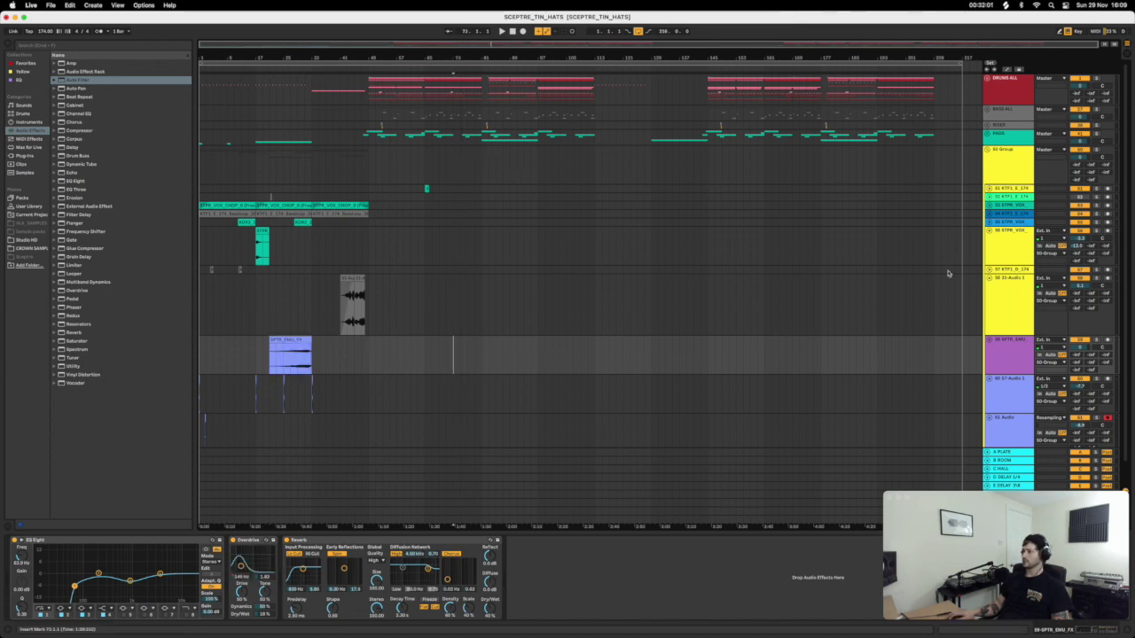
{"action": "left_click", "coordinate": [989, 279]}
{"action": "left_click", "coordinate": [999, 405]}
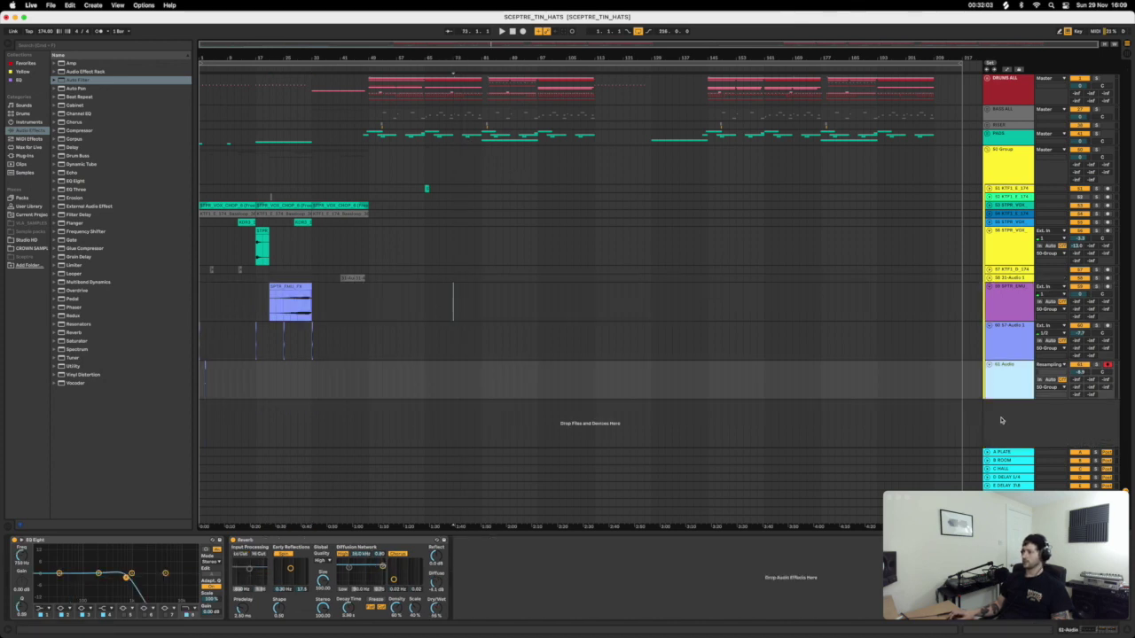
{"action": "right_click", "coordinate": [1003, 418]}
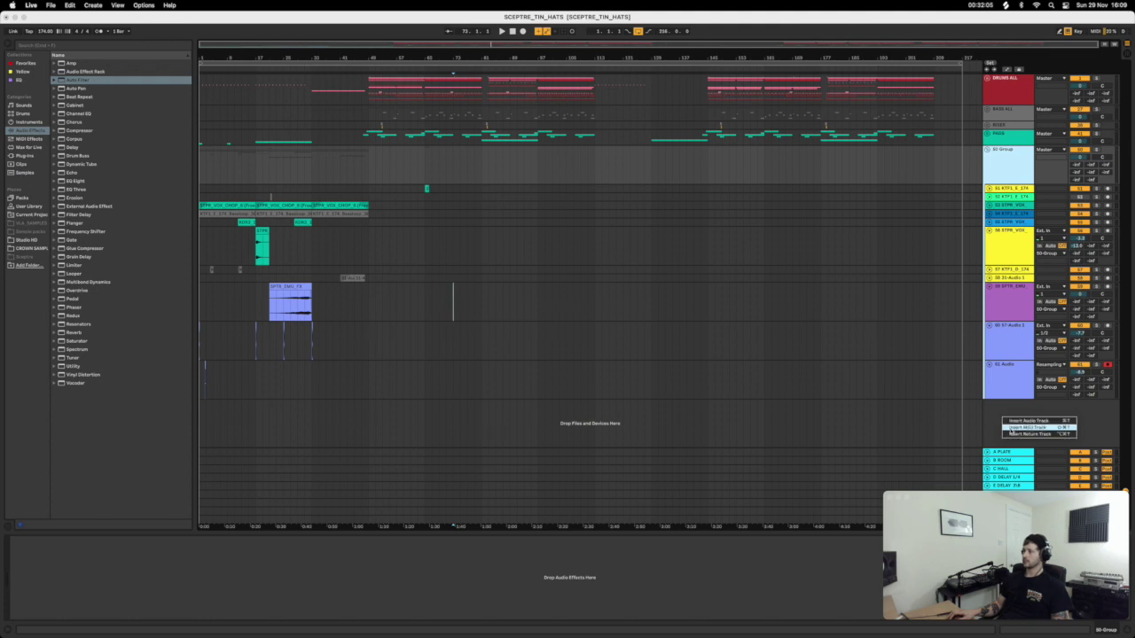
{"action": "left_click", "coordinate": [1020, 428]}
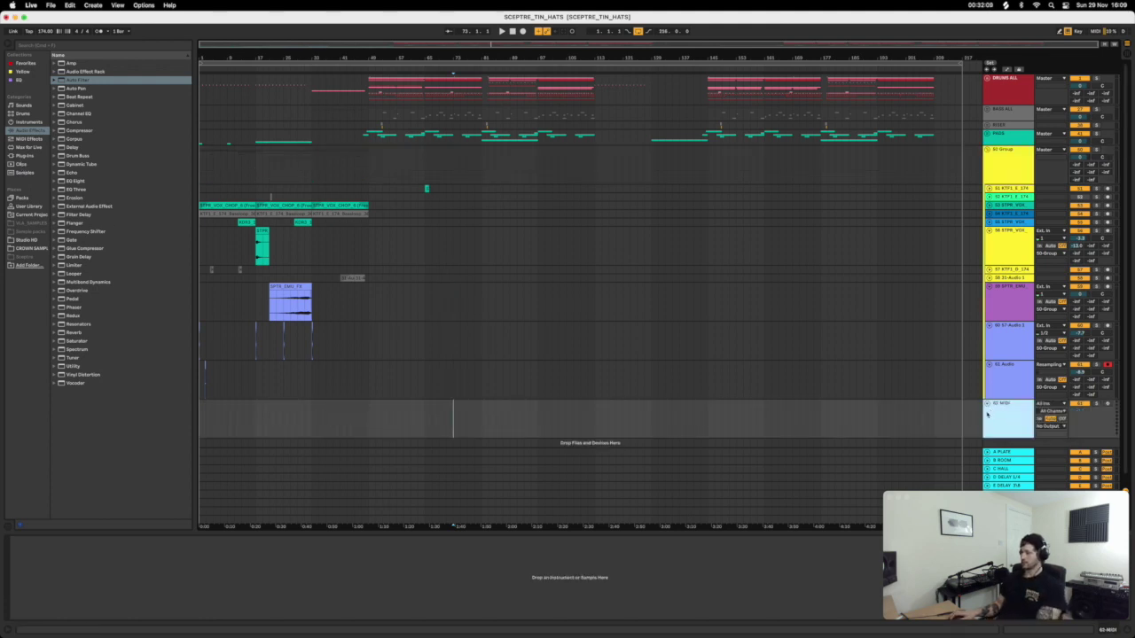
{"action": "key", "text": "Delete"}
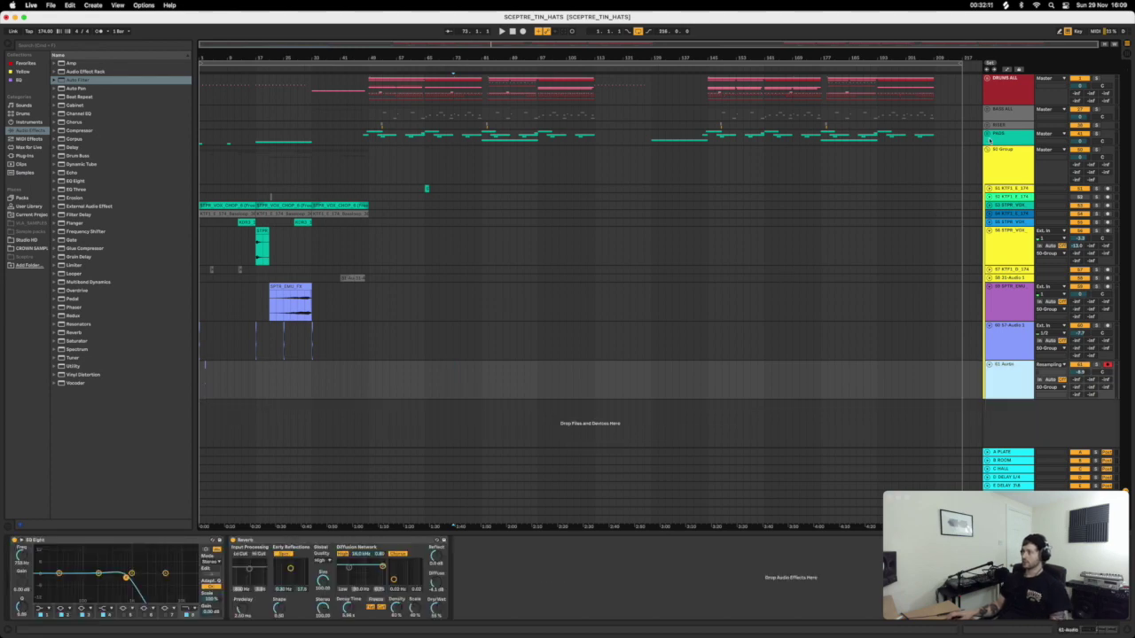
Duplicate the 47 Serum track from the PADS group to the end of the track list and delete its MIDI clips.
{"action": "left_click", "coordinate": [989, 135]}
{"action": "scroll", "coordinate": [924, 193], "scroll_direction": "down", "scroll_amount": 5}
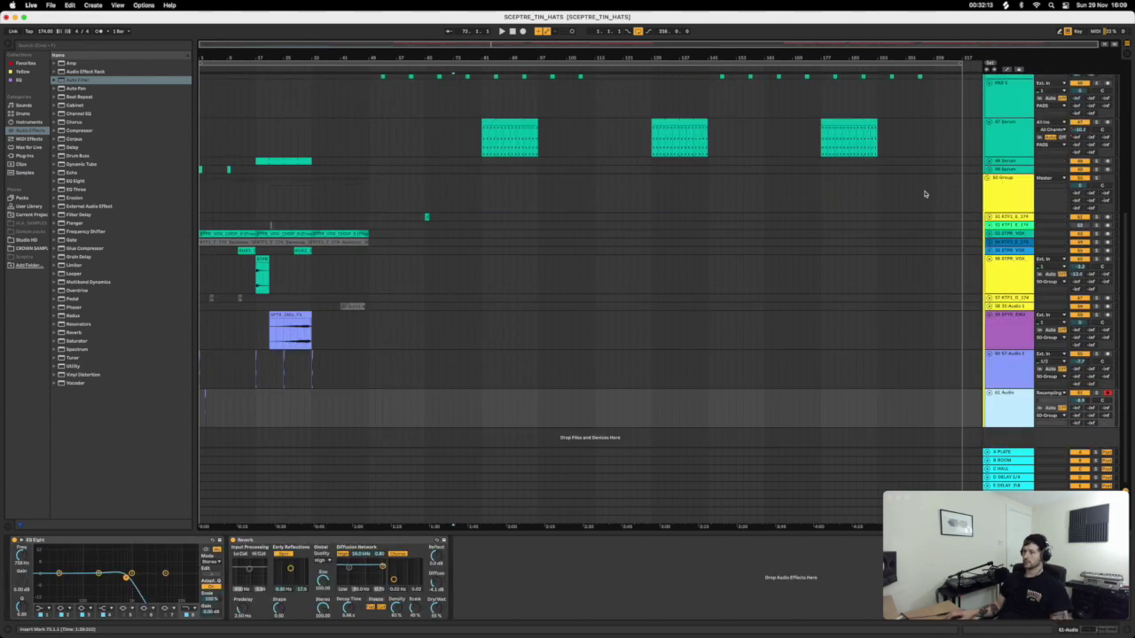
{"action": "left_click", "coordinate": [1005, 146]}
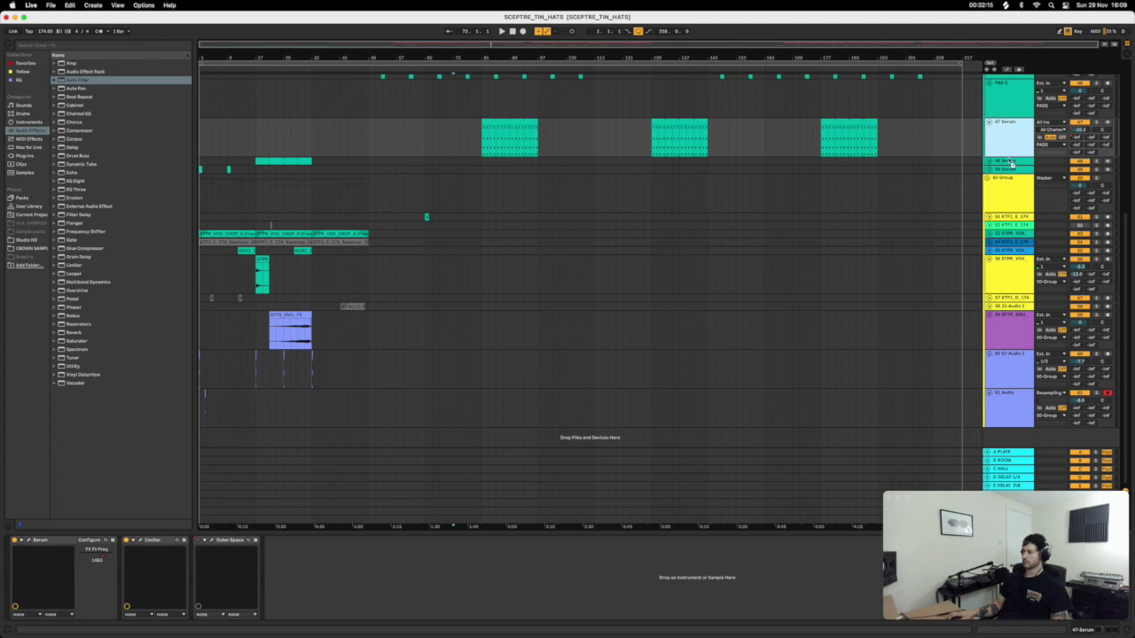
{"action": "left_click_drag", "start_coordinate": [1011, 163], "coordinate": [1008, 438]}
{"action": "left_click_drag", "start_coordinate": [926, 435], "coordinate": [347, 443]}
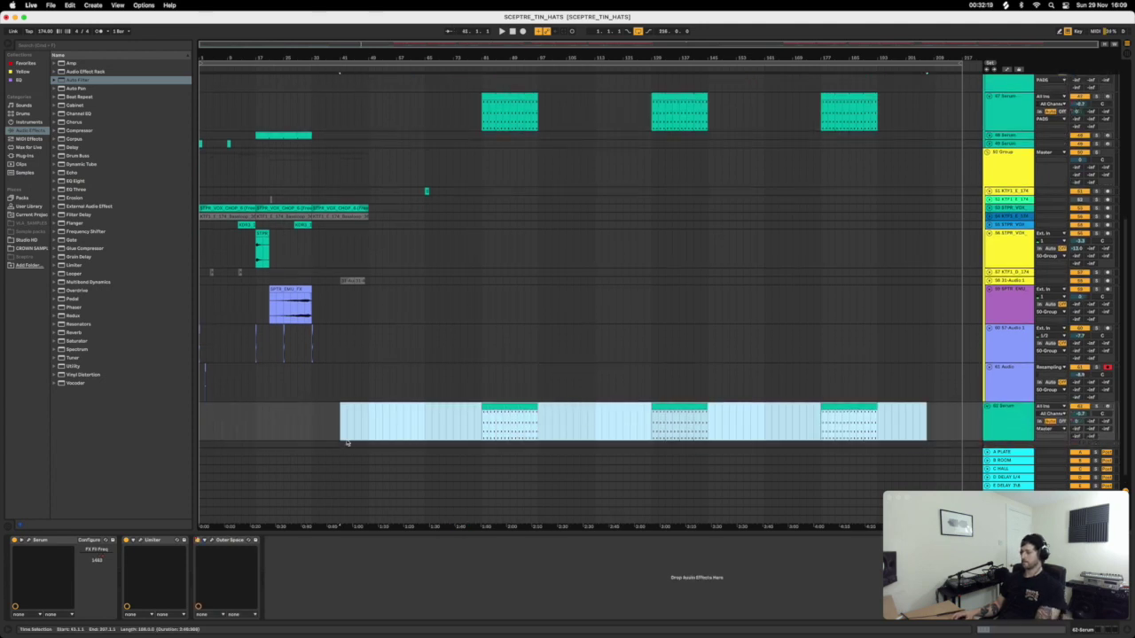
{"action": "key", "text": "Delete"}
Arm the duplicated Serum track, play briefly from bar 41, move the insert marker to bar 1 and open its Serum instrument.
{"action": "left_click", "coordinate": [1107, 407]}
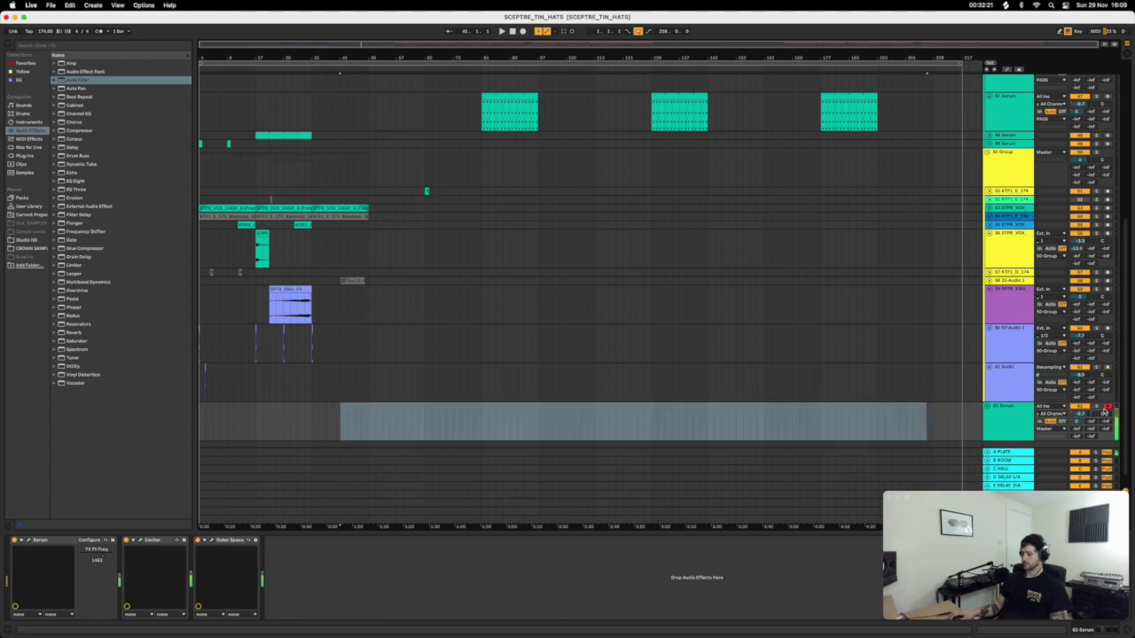
{"action": "key", "text": "x"}
{"action": "key", "text": "space"}
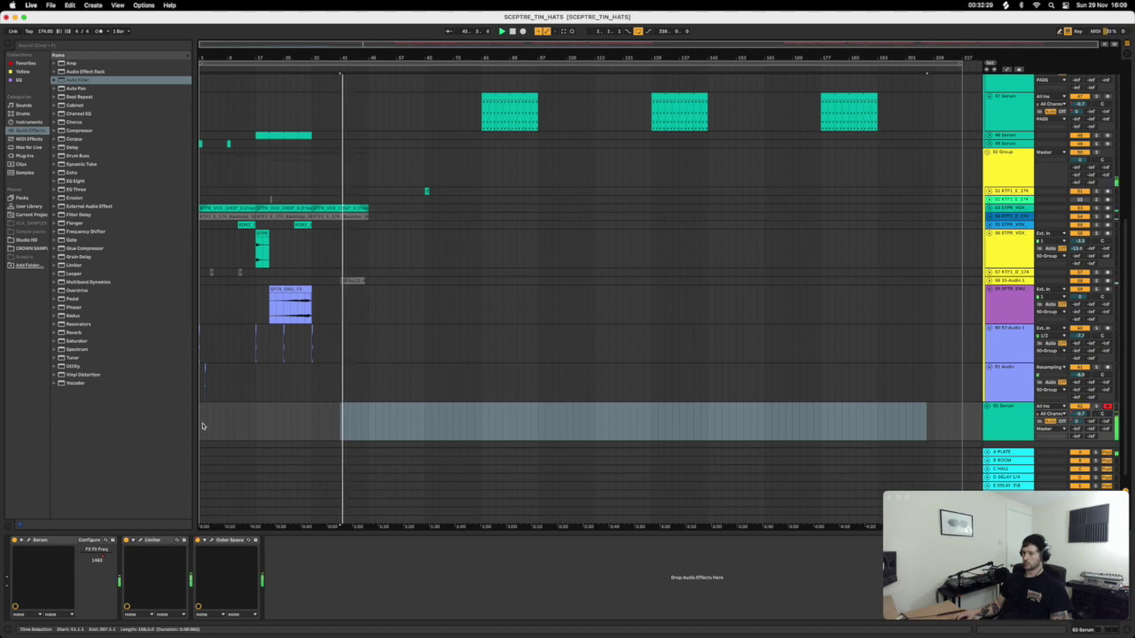
{"action": "left_click", "coordinate": [202, 427]}
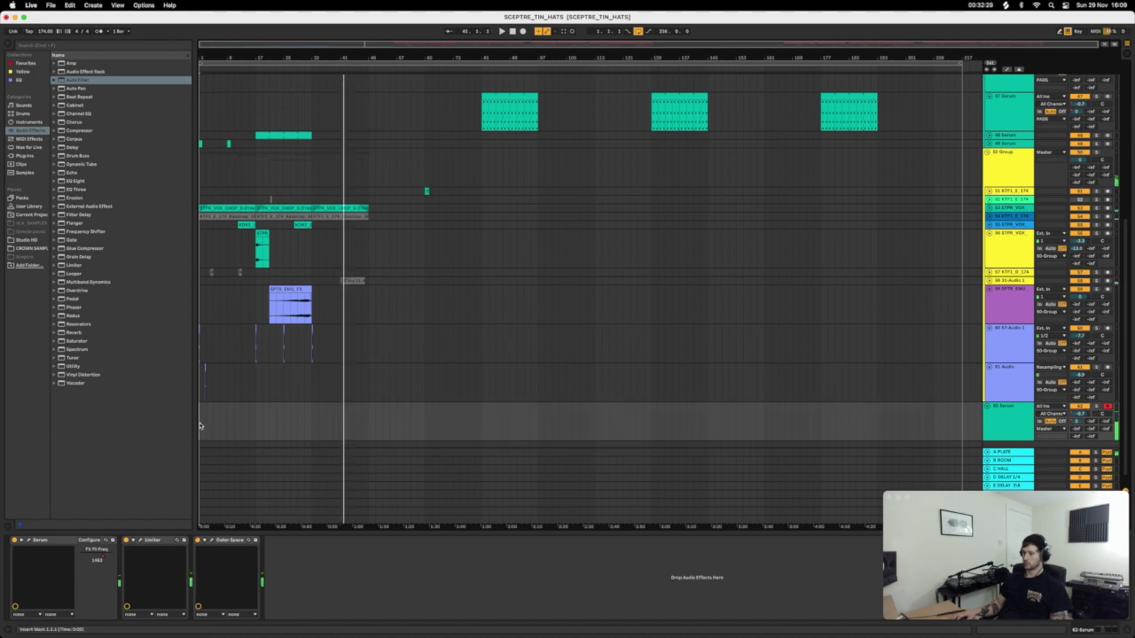
{"action": "left_click", "coordinate": [30, 542]}
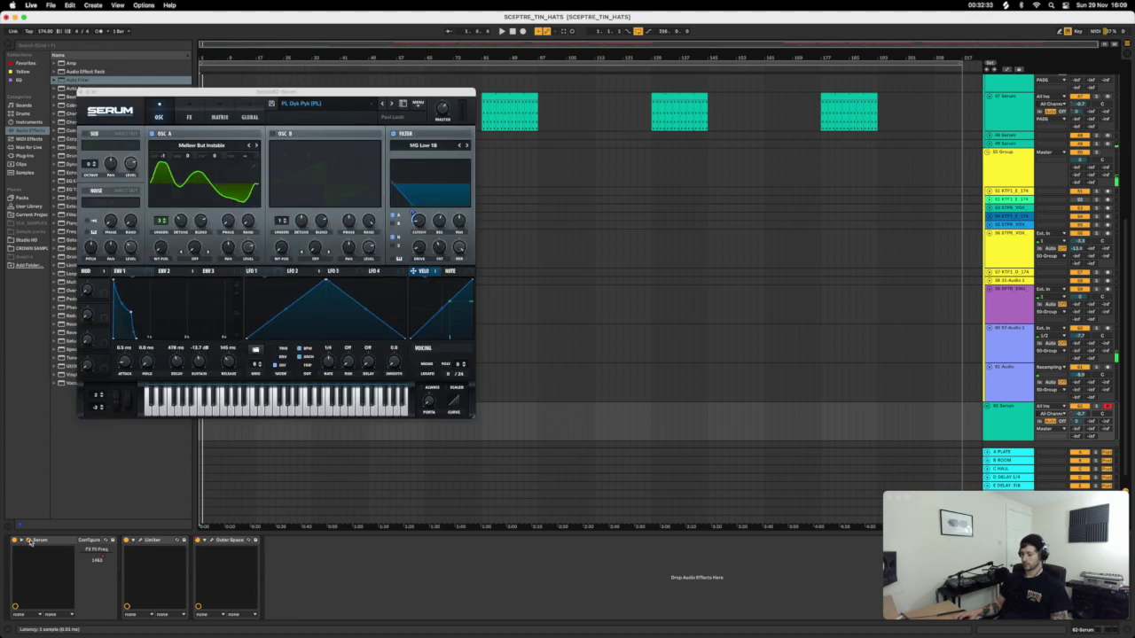
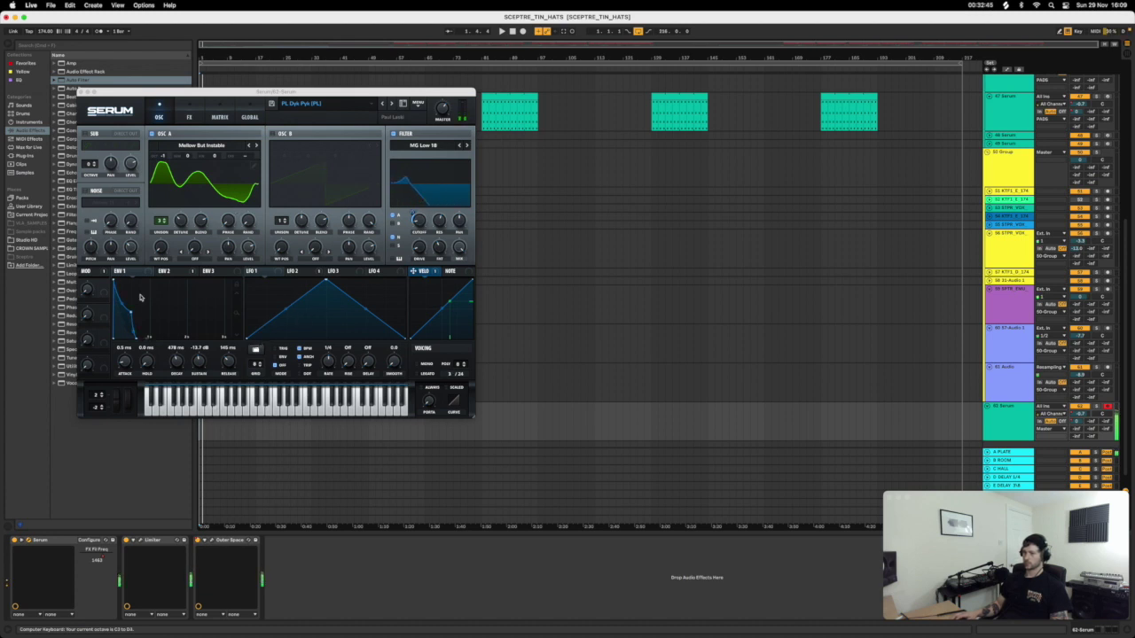
Set Serum's Env 1 decay to about 2.9 s and sustain to about -83.3 dB, and audition oscillator A's wavetable position.
{"action": "left_click_drag", "start_coordinate": [130, 314], "coordinate": [213, 339]}
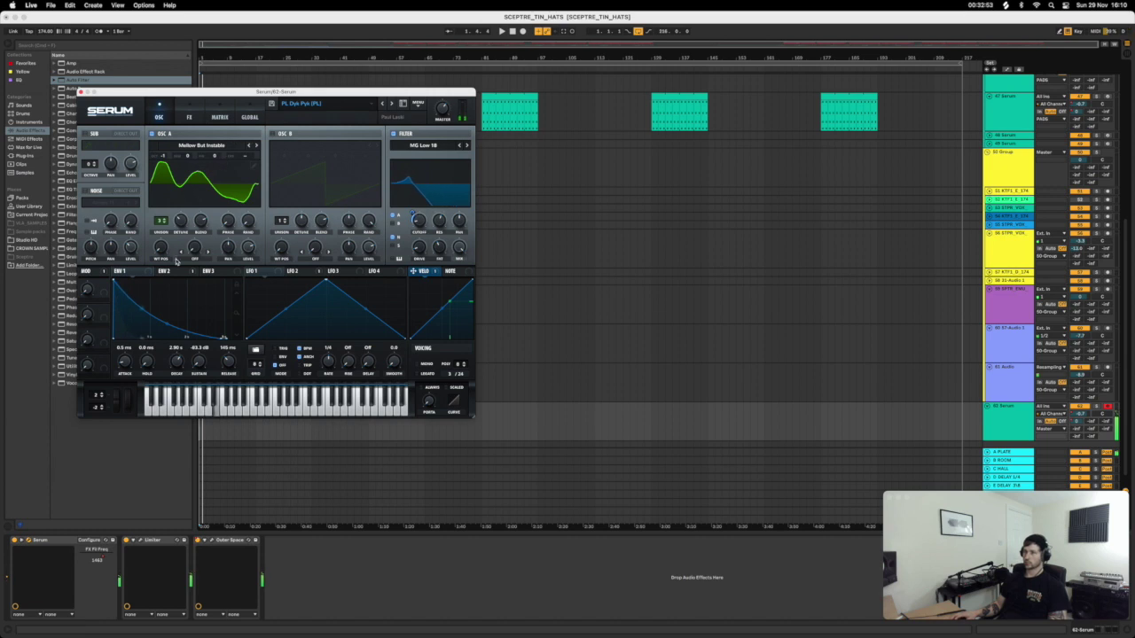
{"action": "left_click_drag", "start_coordinate": [172, 251], "coordinate": [173, 202]}
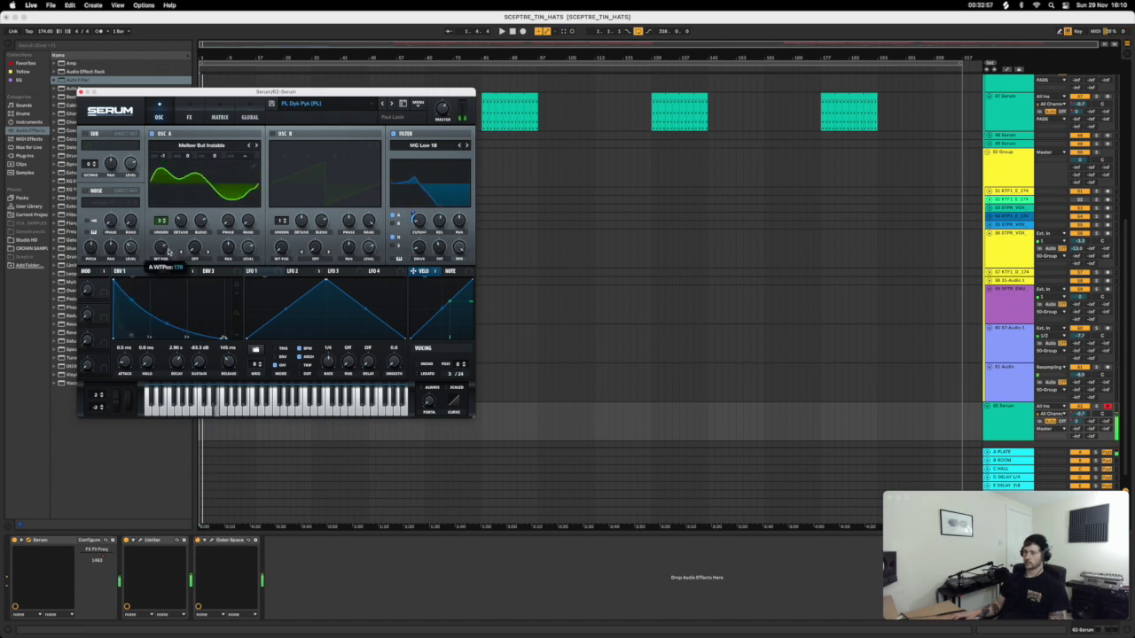
{"action": "left_click_drag", "start_coordinate": [169, 251], "coordinate": [174, 282]}
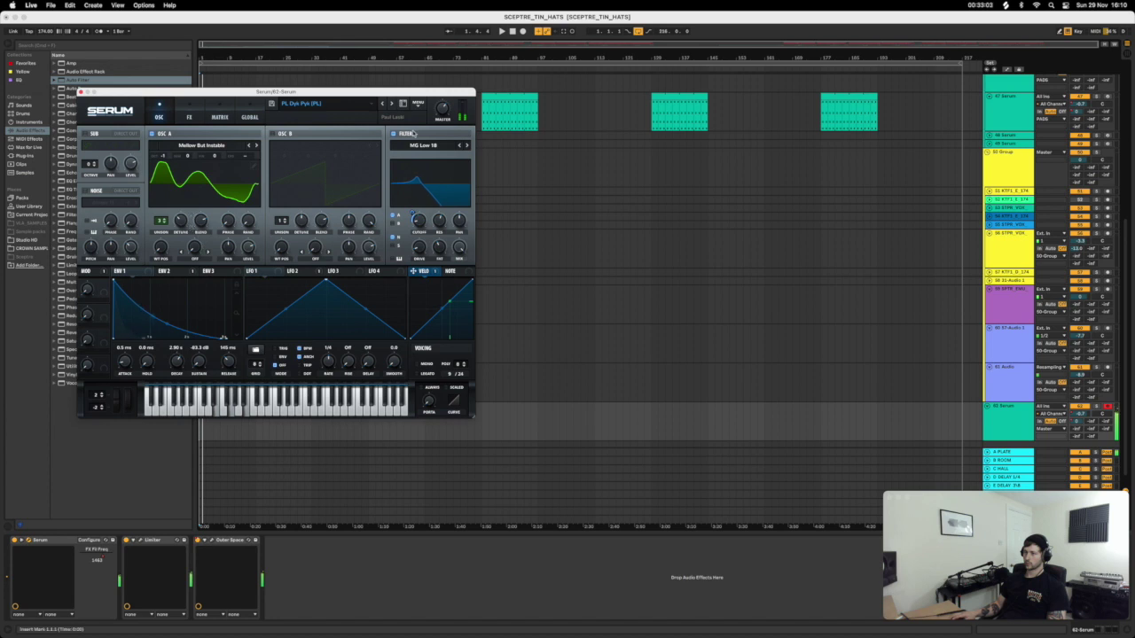
Adjust the cutoff of Serum's MG Low 18 filter and close the instrument window.
{"action": "left_click_drag", "start_coordinate": [443, 109], "coordinate": [439, 130]}
{"action": "left_click_drag", "start_coordinate": [433, 188], "coordinate": [423, 197]}
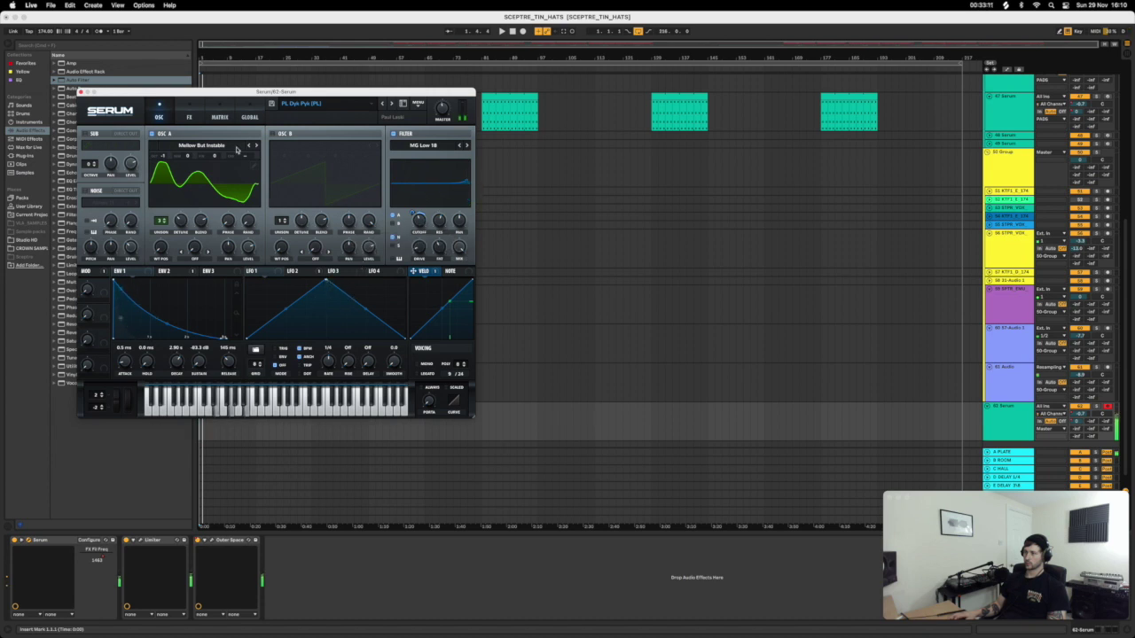
{"action": "left_click", "coordinate": [81, 92]}
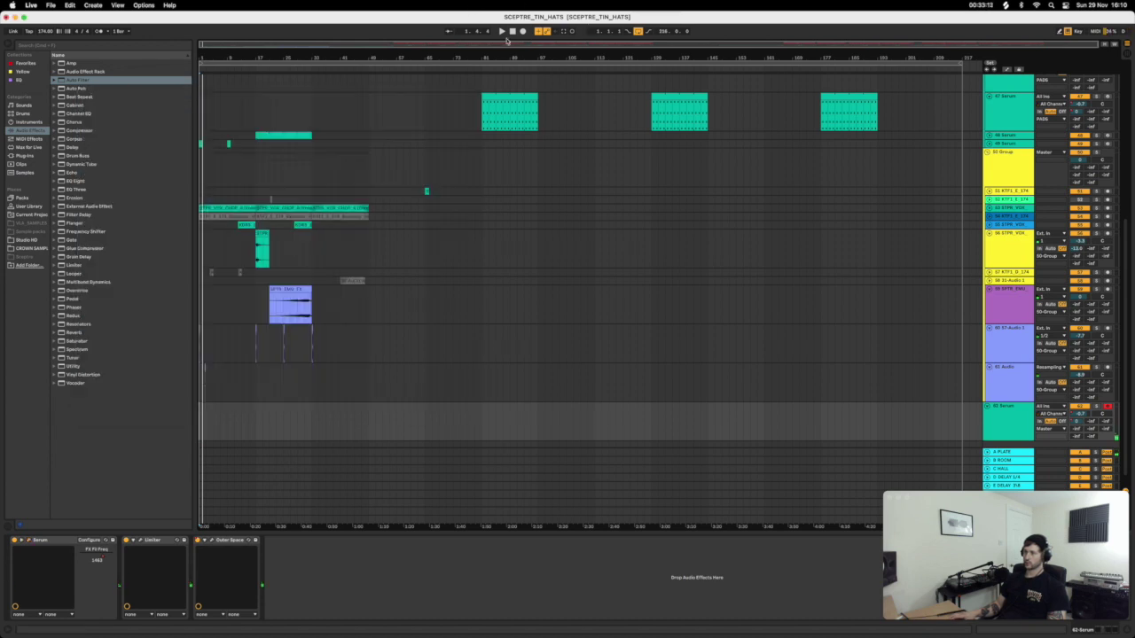
Record a held three-note chord on the 62 Serum track from bar 1, extend its clip to bar 17 and open its notes.
{"action": "left_click", "coordinate": [523, 32]}
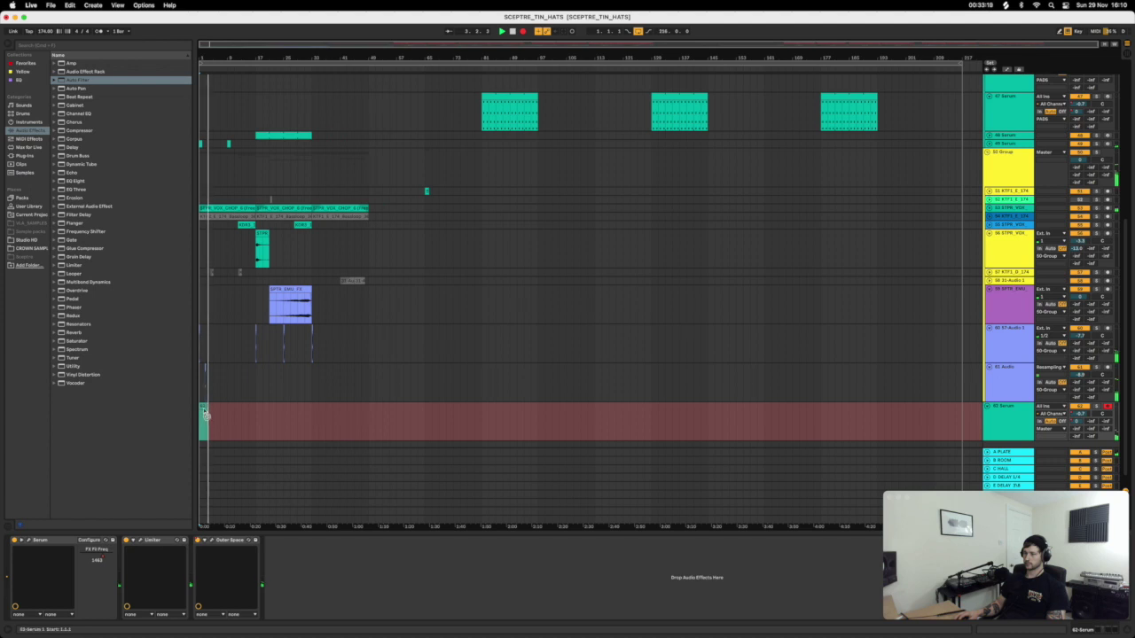
{"action": "key", "text": "space"}
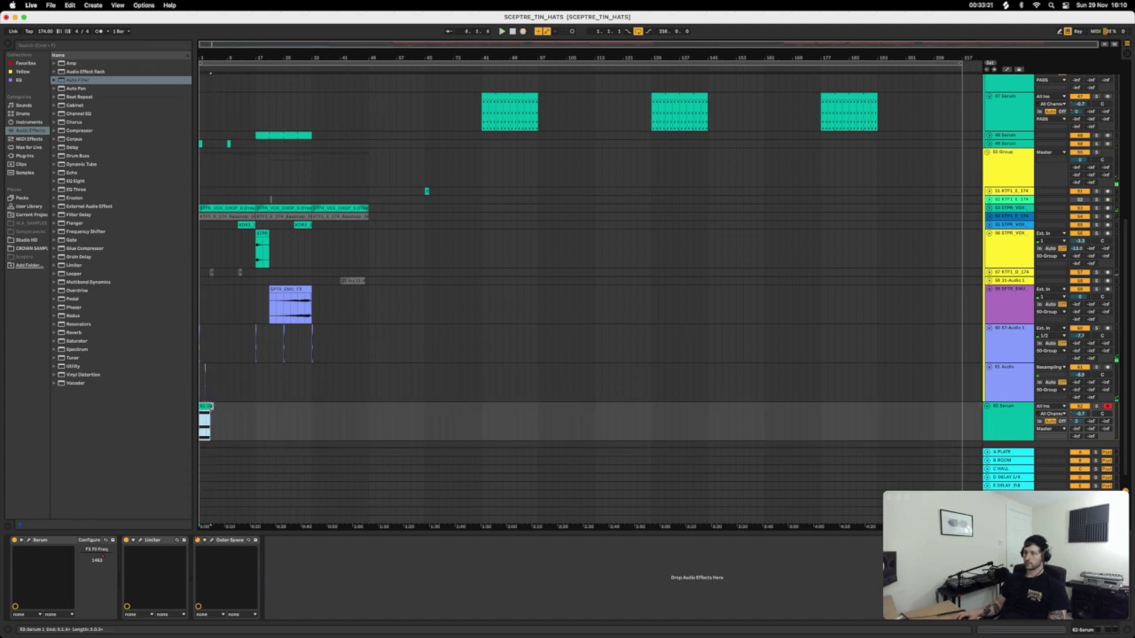
{"action": "double_click", "coordinate": [246, 407]}
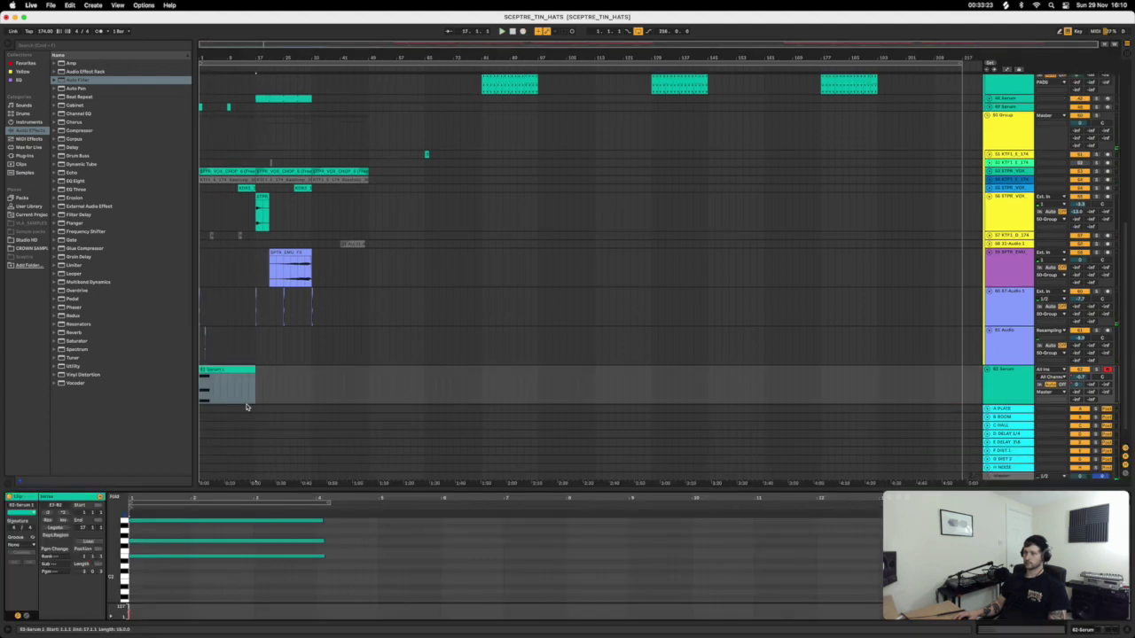
Transpose the recorded chord's notes down, lowering the top note furthest, and audition the new voicing.
{"action": "left_click", "coordinate": [179, 557]}
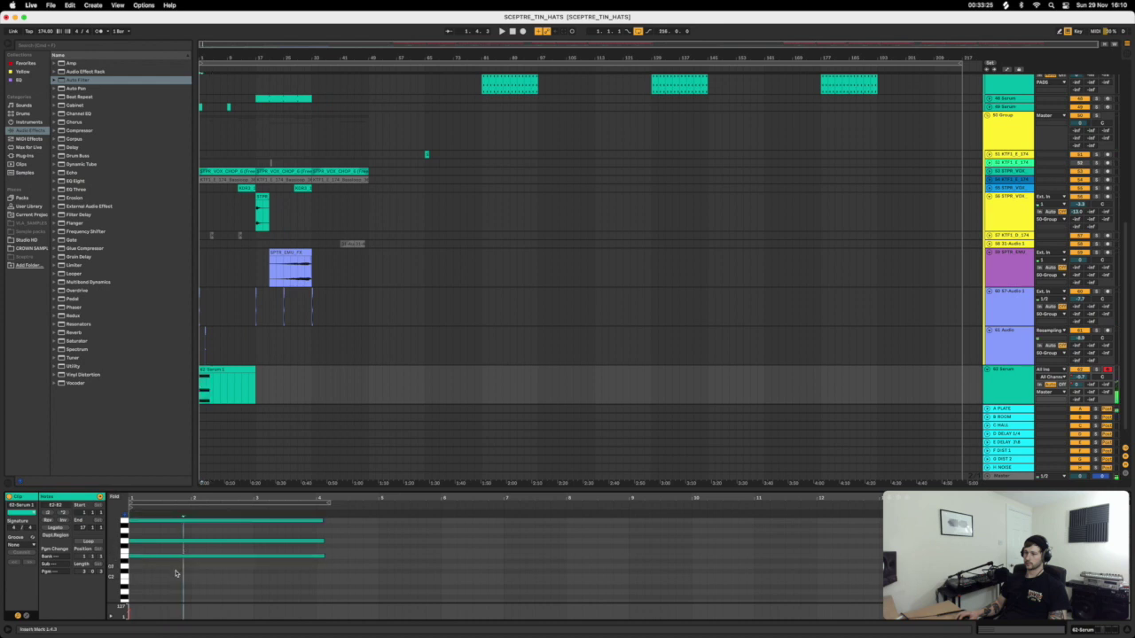
{"action": "mouse_move", "coordinate": [179, 557]}
{"action": "left_mouse_down"}
{"action": "mouse_move", "coordinate": [180, 567]}
{"action": "mouse_move", "coordinate": [175, 524]}
{"action": "mouse_move", "coordinate": [172, 545]}
{"action": "left_mouse_up"}
{"action": "key", "text": "space"}
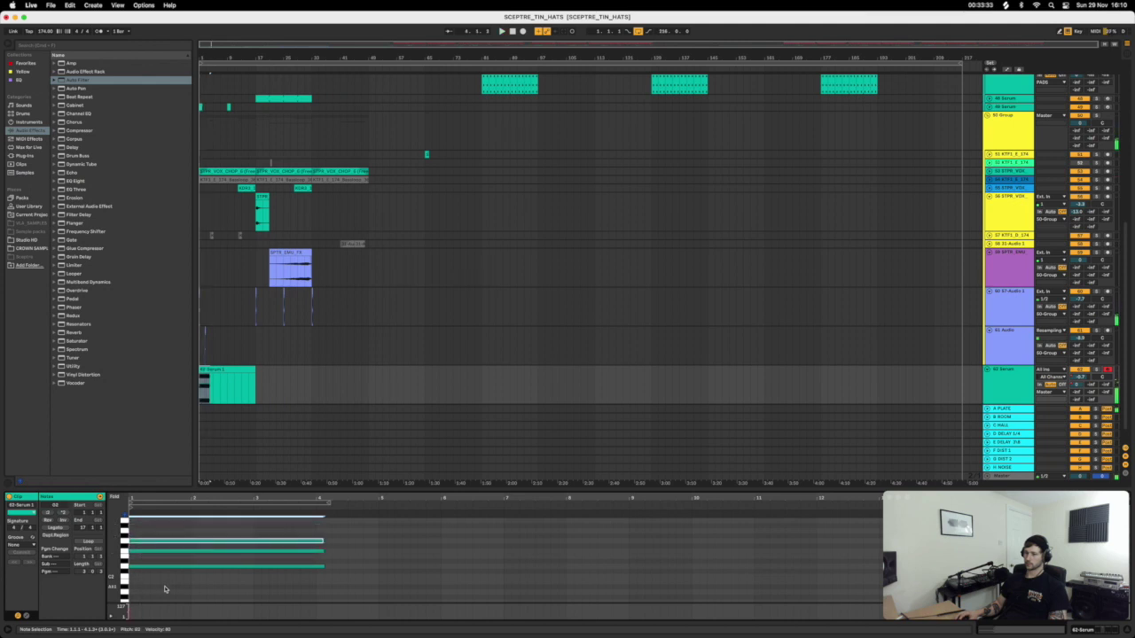
{"action": "left_click_drag", "start_coordinate": [165, 588], "coordinate": [168, 546]}
{"action": "left_click", "coordinate": [226, 518]}
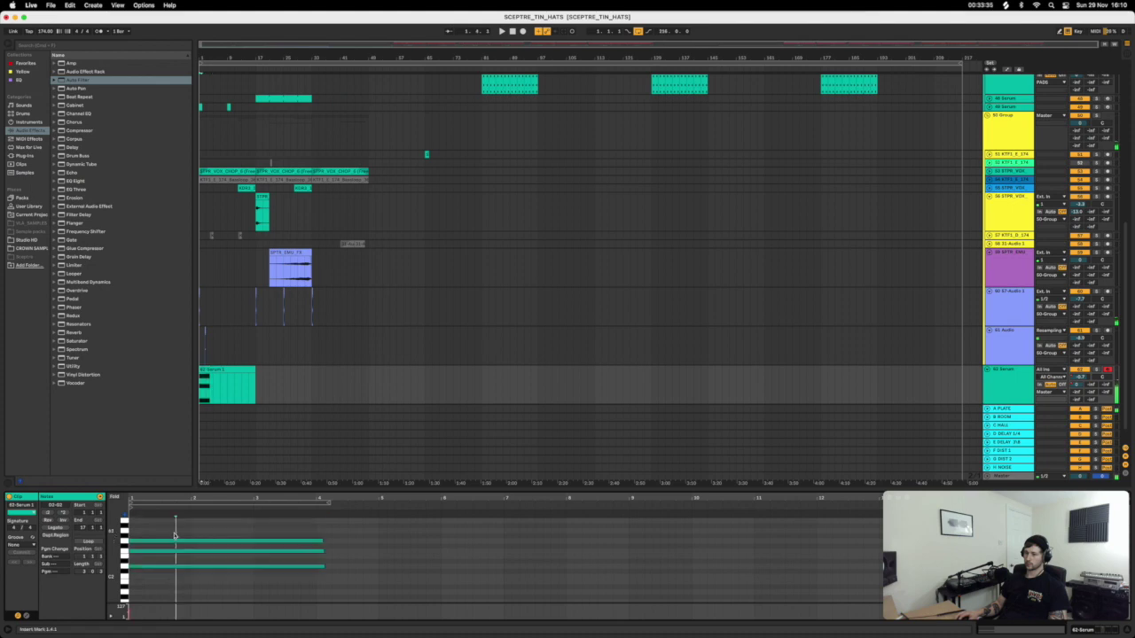
{"action": "key", "text": "space"}
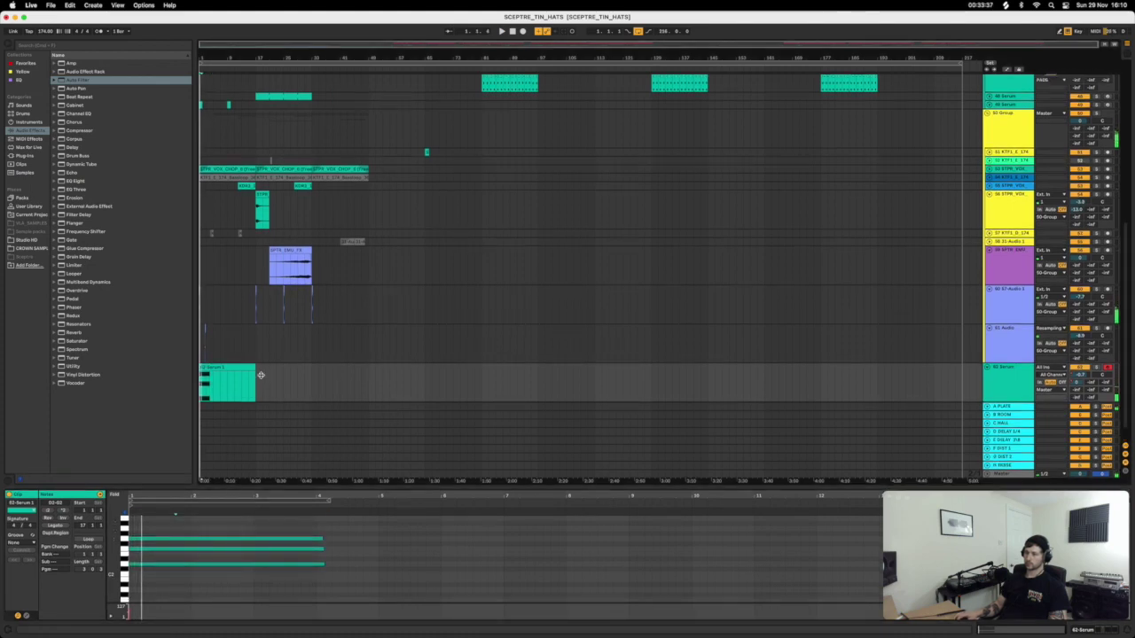
Reduce the chord to its lowest note by deleting the two upper notes, and move that note up an octave.
{"action": "left_click_drag", "start_coordinate": [230, 487], "coordinate": [229, 373]}
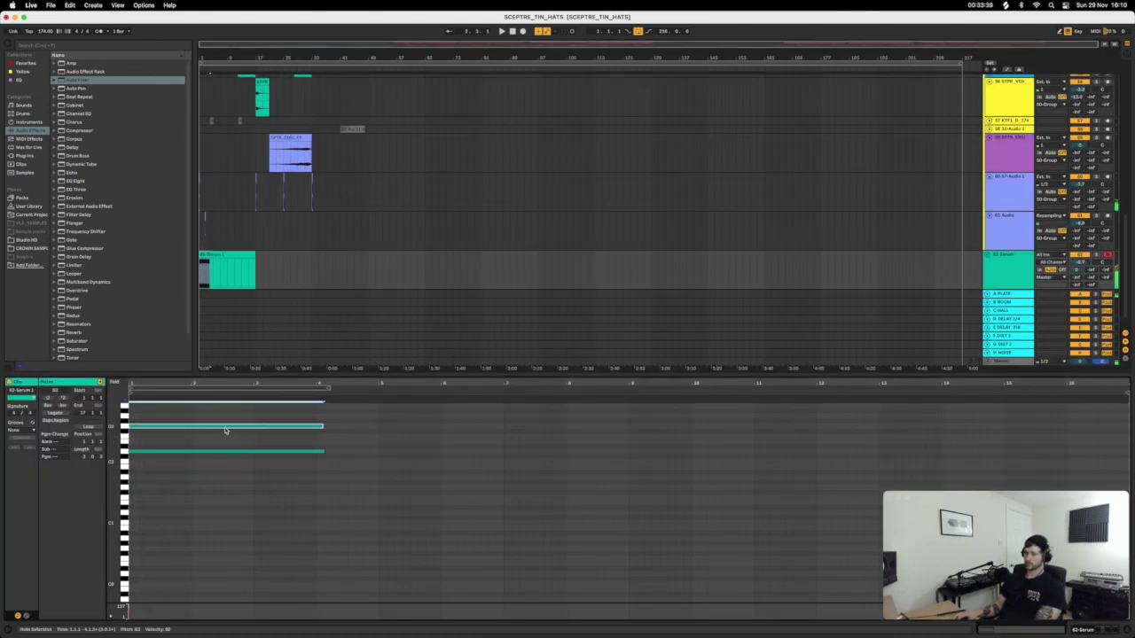
{"action": "left_click", "coordinate": [184, 454]}
{"action": "scroll", "coordinate": [160, 496], "scroll_direction": "up", "scroll_amount": 3}
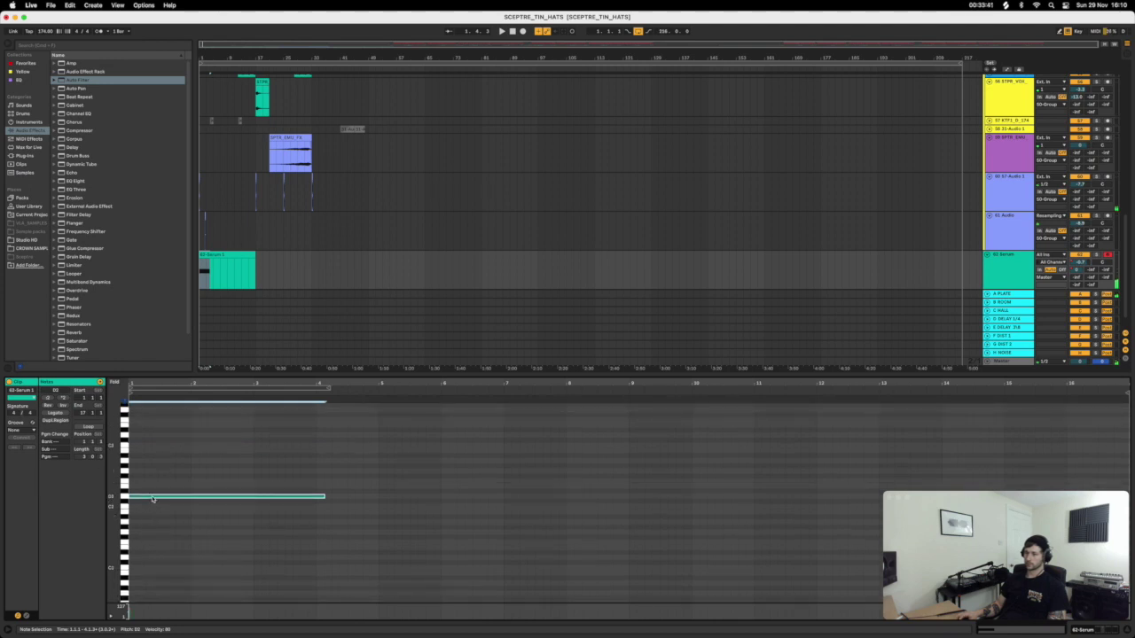
{"action": "left_click_drag", "start_coordinate": [152, 499], "coordinate": [157, 438]}
Open the 62 Serum track's instrument and initialise its preset.
{"action": "left_click", "coordinate": [1074, 631]}
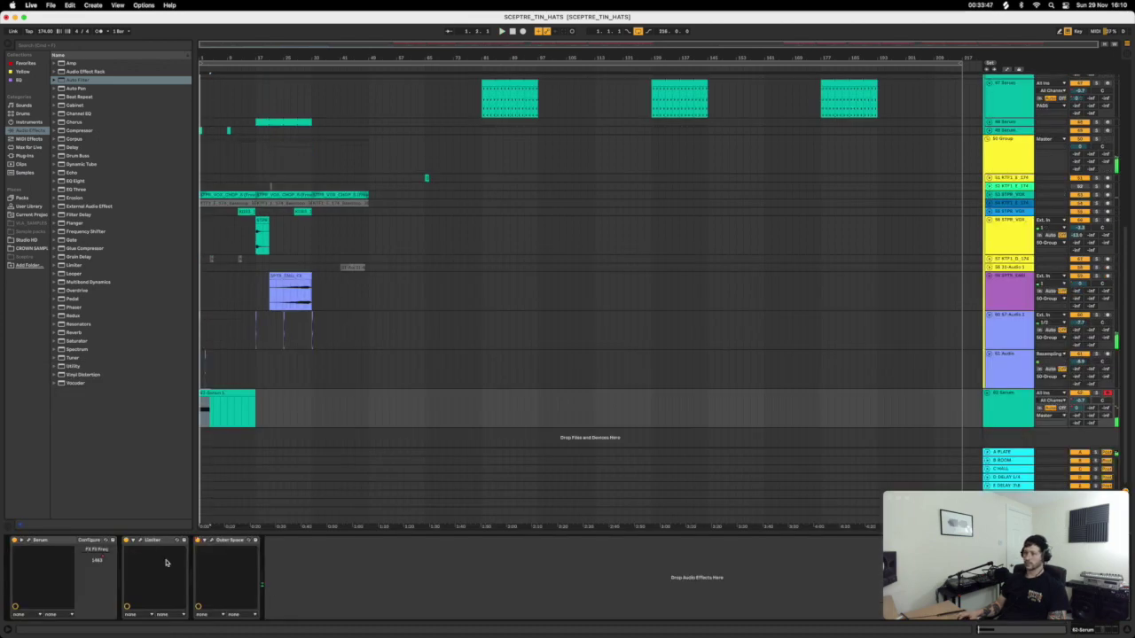
{"action": "left_click", "coordinate": [28, 540]}
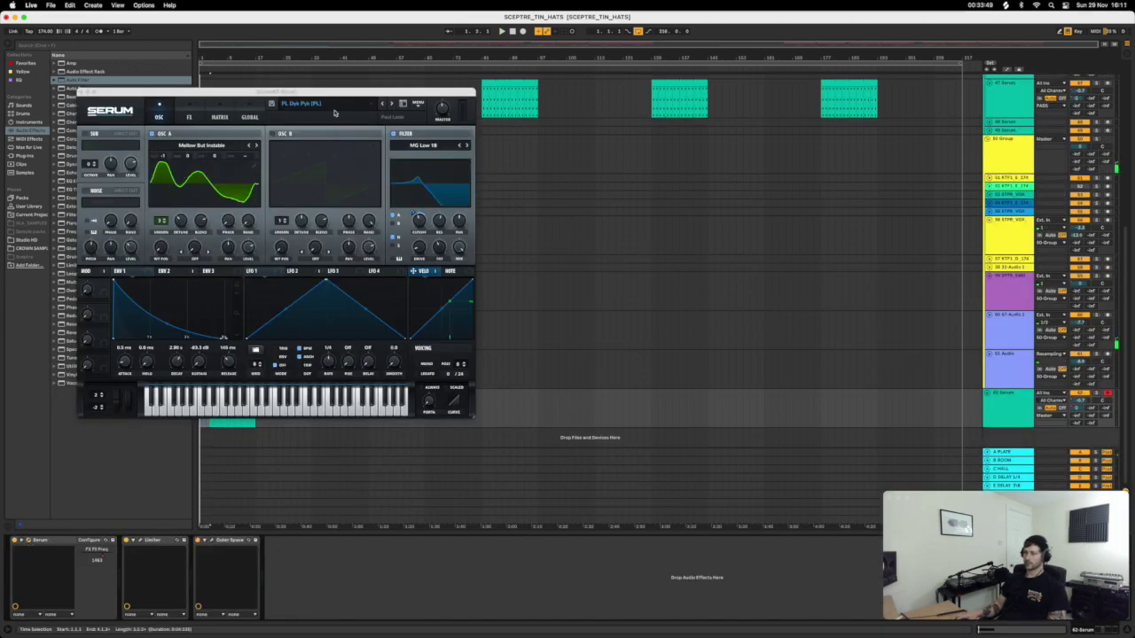
{"action": "left_click", "coordinate": [424, 108]}
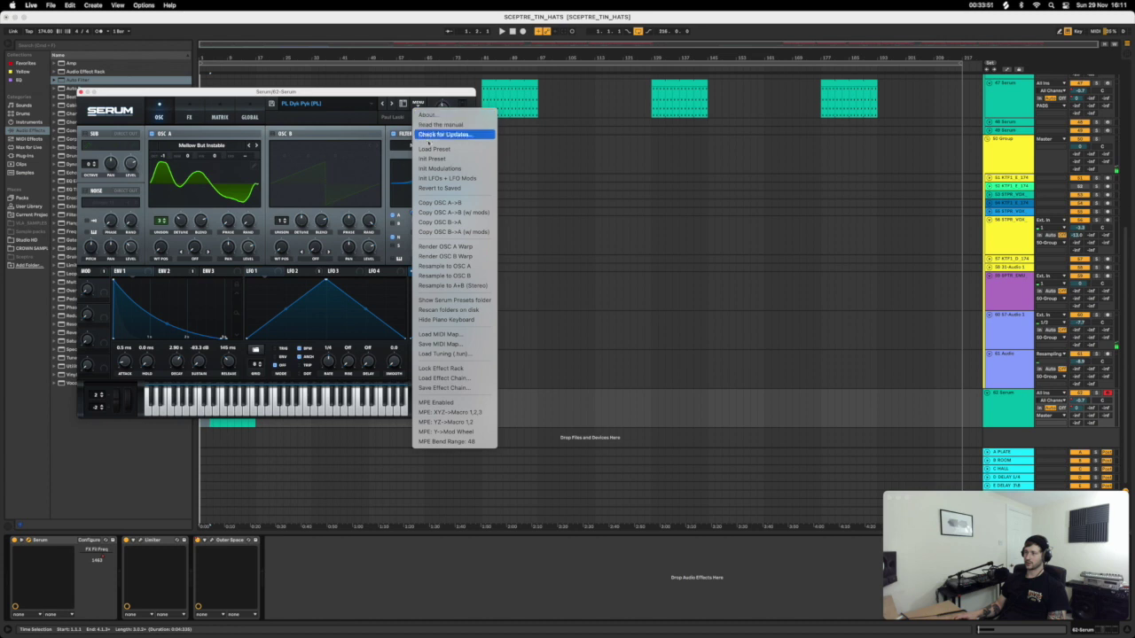
{"action": "left_click", "coordinate": [433, 159]}
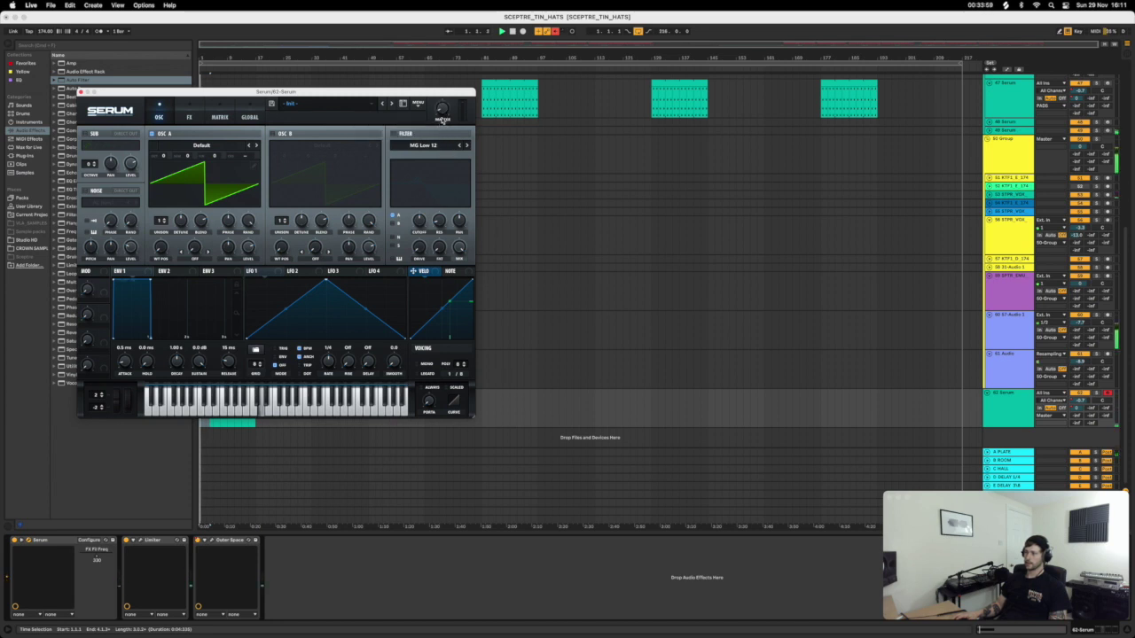
Adjust Serum's master level and set oscillator A's octave to -2 during playback.
{"action": "left_click_drag", "start_coordinate": [300, 91], "coordinate": [535, 79]}
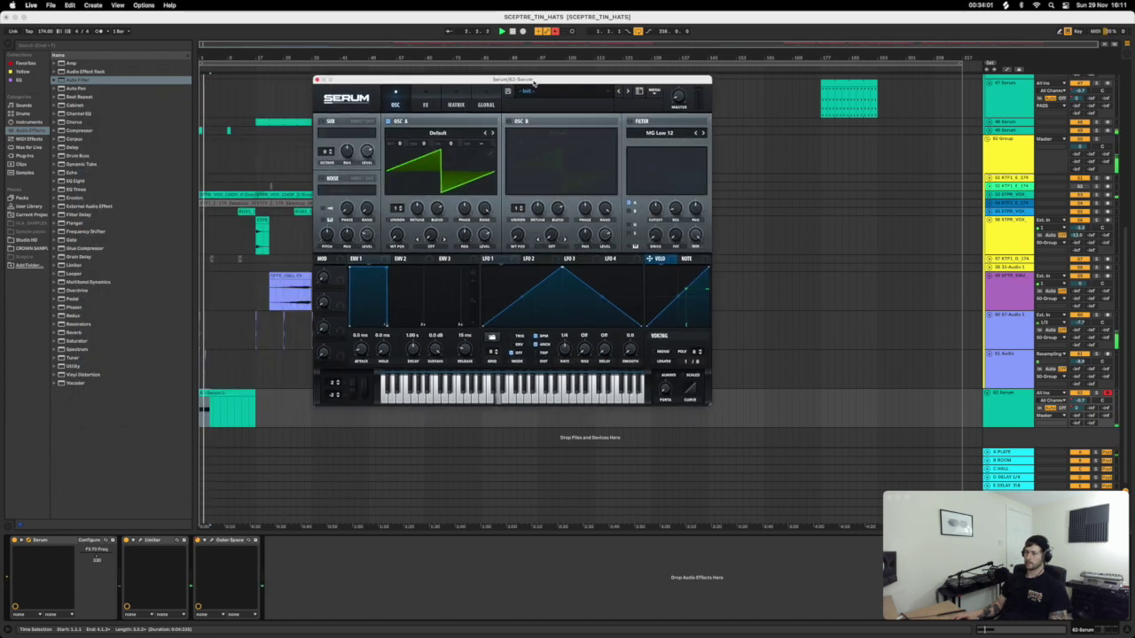
{"action": "left_click_drag", "start_coordinate": [678, 96], "coordinate": [679, 96]}
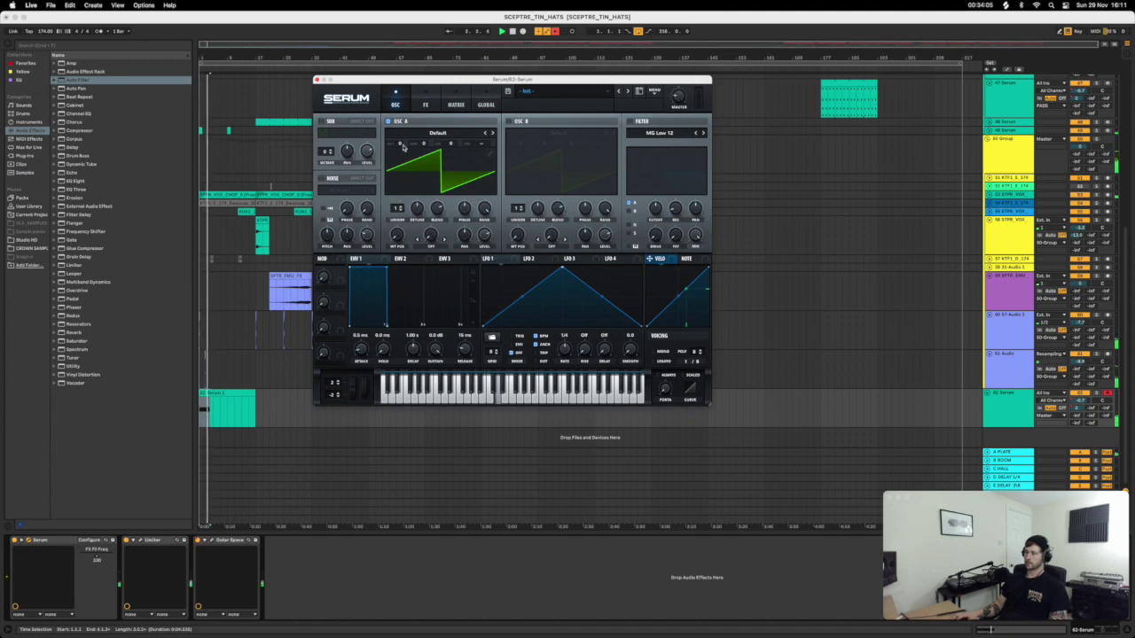
{"action": "key", "text": "space"}
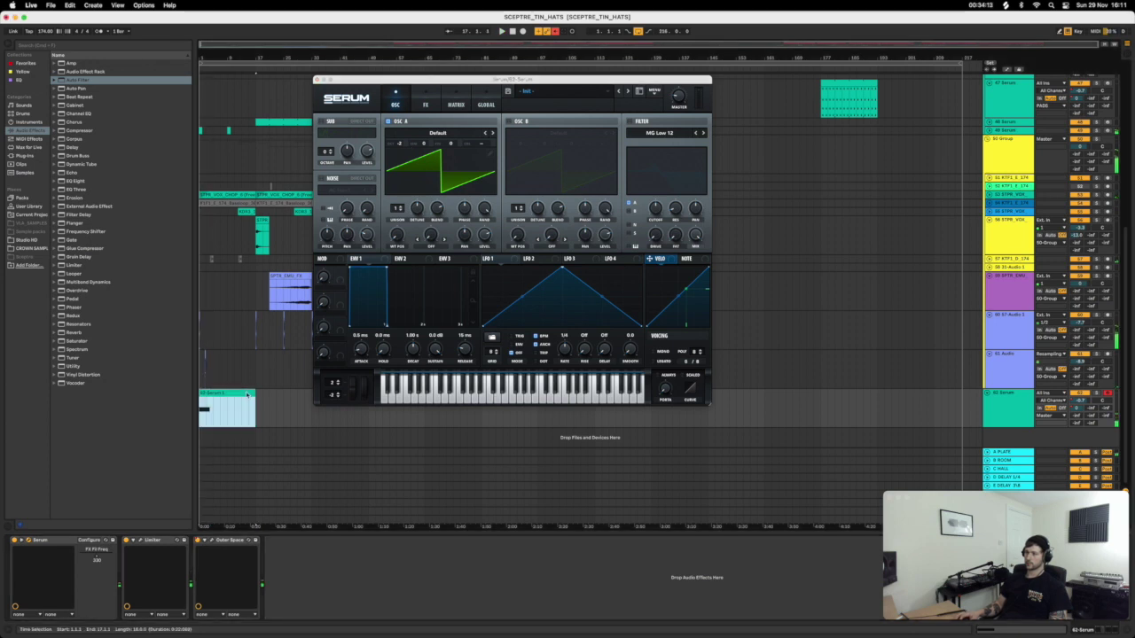
Lengthen the single note to fill the whole 16-bar 62 Serum clip and restart playback.
{"action": "double_click", "coordinate": [227, 418]}
{"action": "left_click_drag", "start_coordinate": [325, 434], "coordinate": [1122, 426]}
{"action": "key", "text": "space"}
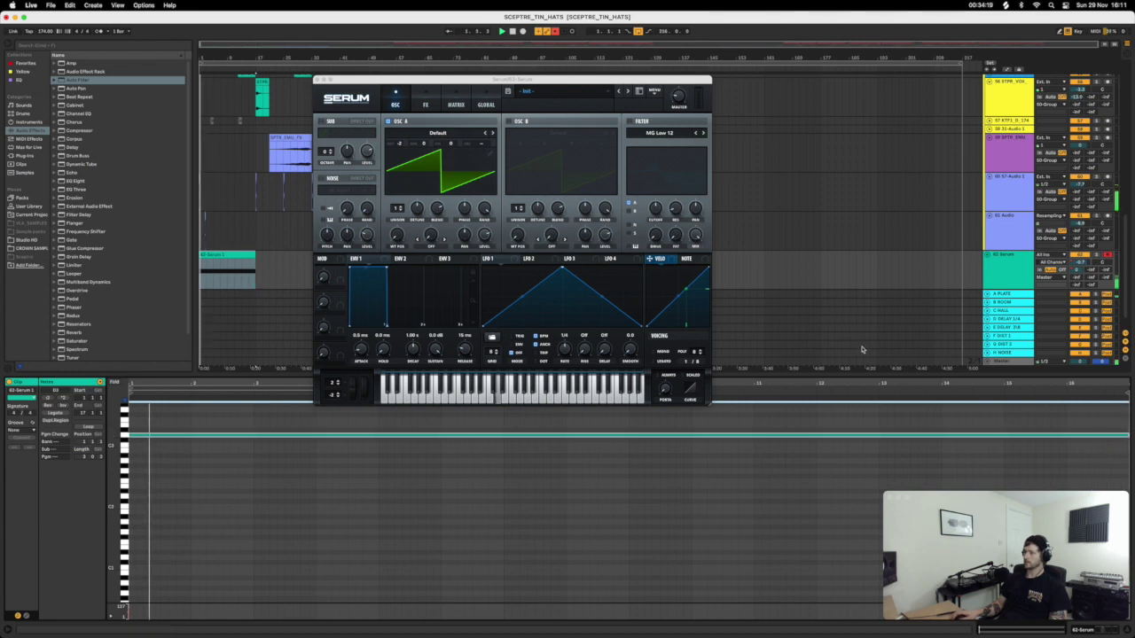
Set oscillator A's unison to 2 voices, enable the MG Low 12 filter and raise its cutoff.
{"action": "left_click_drag", "start_coordinate": [395, 208], "coordinate": [396, 201]}
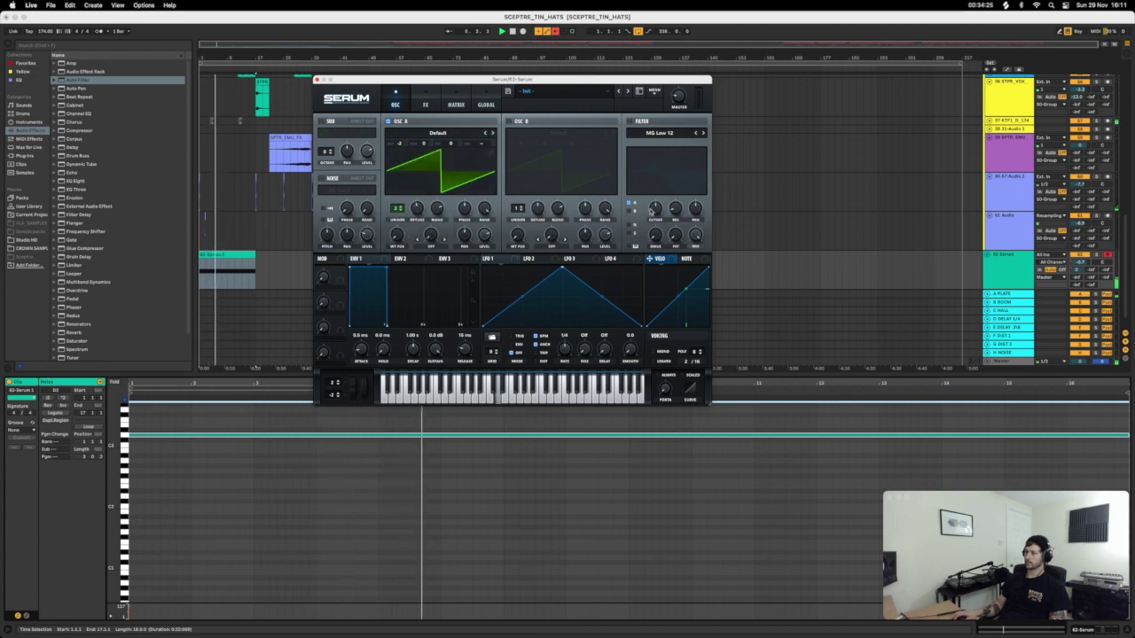
{"action": "left_click", "coordinate": [631, 122]}
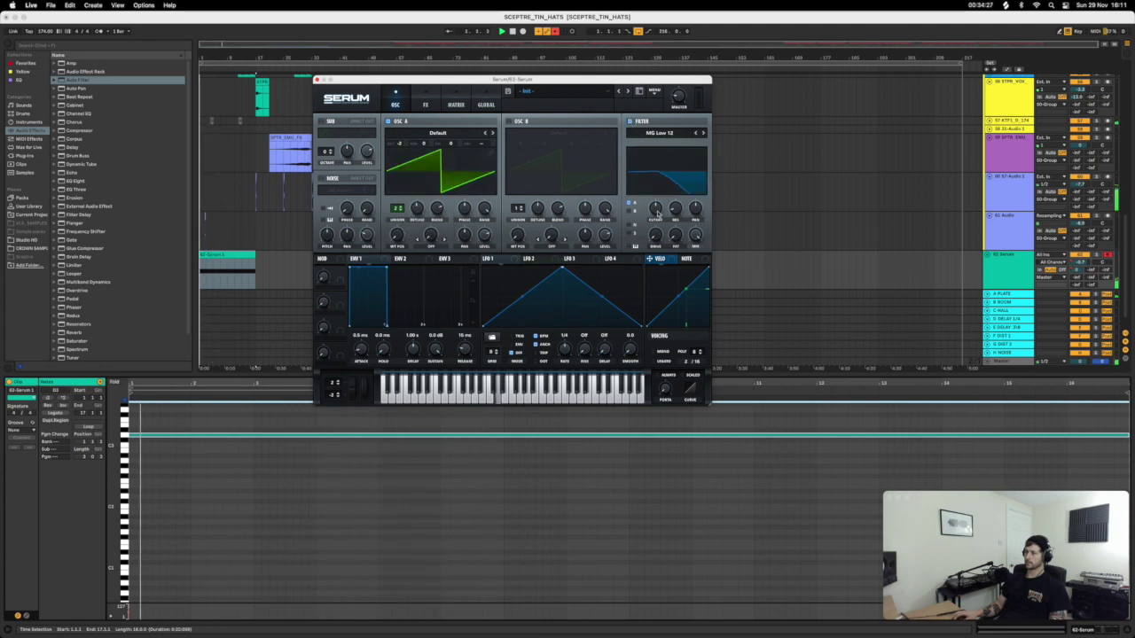
{"action": "mouse_move", "coordinate": [657, 207]}
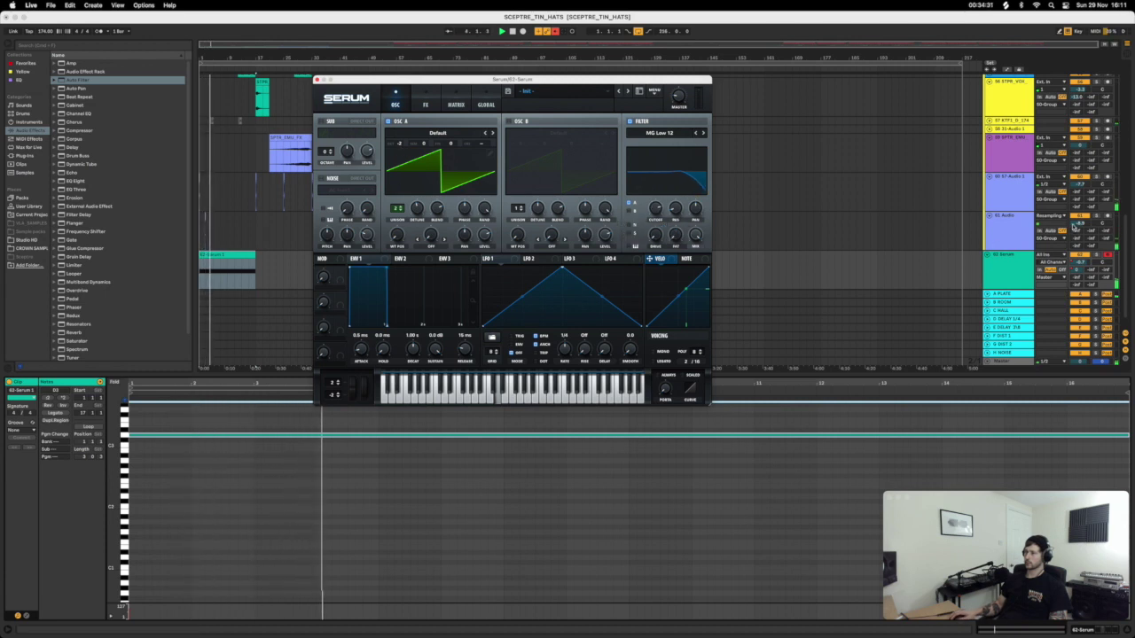
Raise the 62 Serum track's volume above 0 dB.
{"action": "left_click_drag", "start_coordinate": [1080, 263], "coordinate": [1080, 261]}
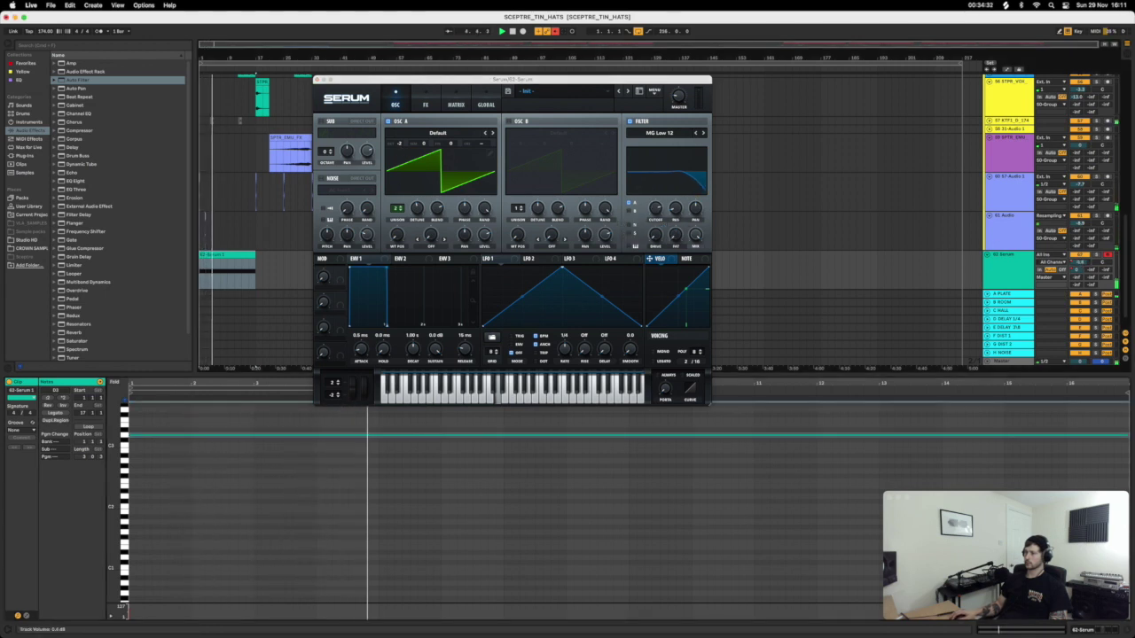
{"action": "right_click", "coordinate": [1080, 263]}
{"action": "left_click", "coordinate": [1037, 298]}
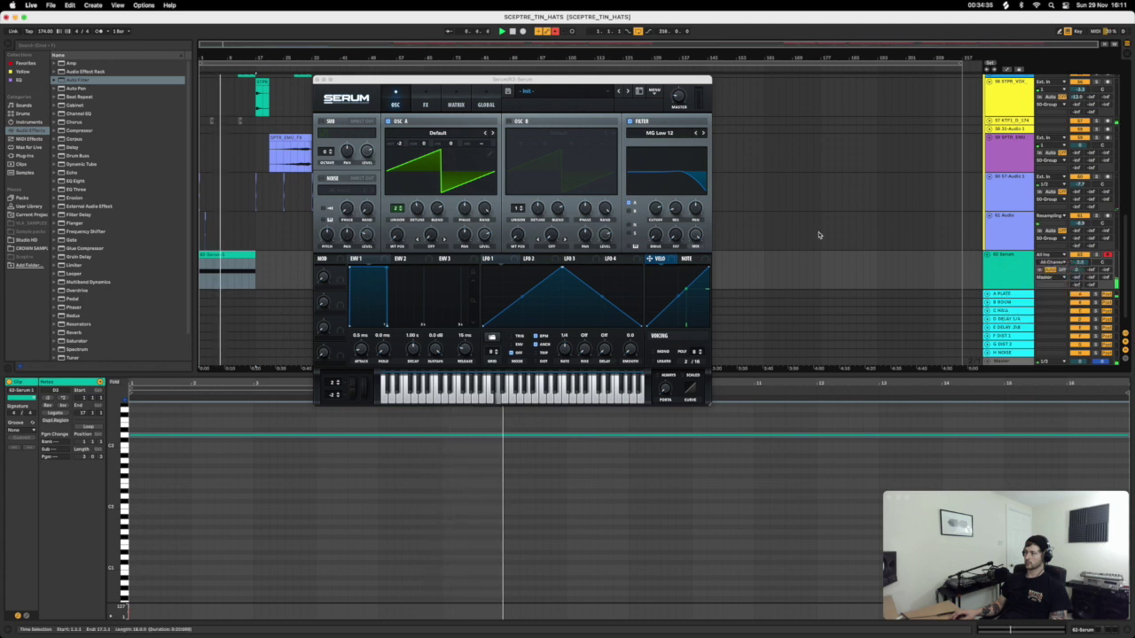
Enable Serum's oscillator B and set its octave to -2.
{"action": "left_click", "coordinate": [509, 120]}
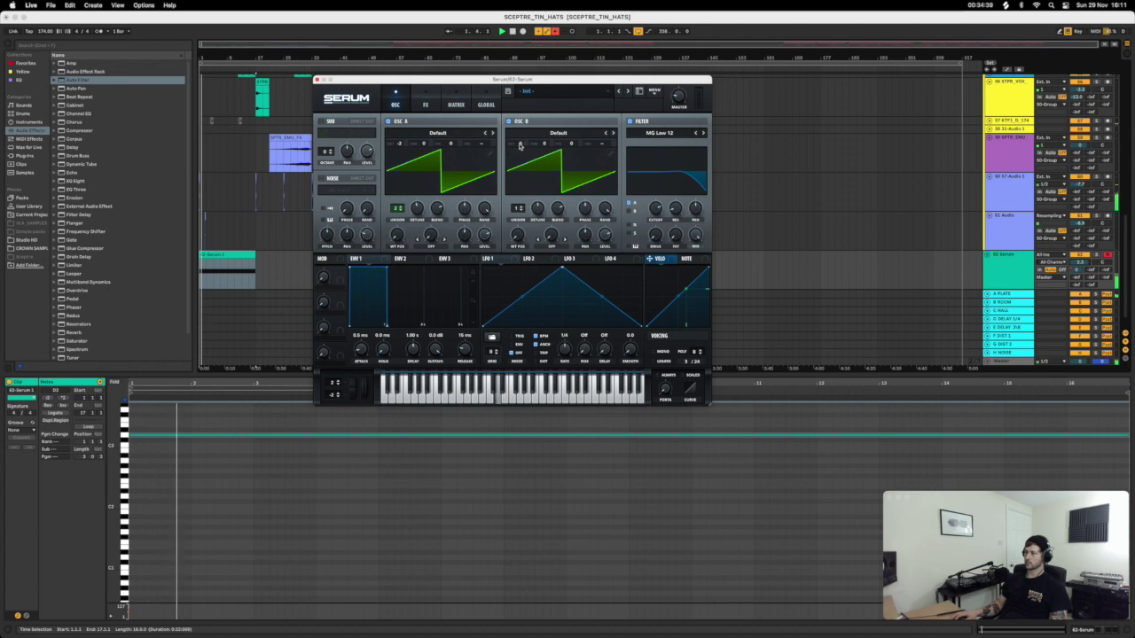
{"action": "left_click_drag", "start_coordinate": [521, 155], "coordinate": [522, 160]}
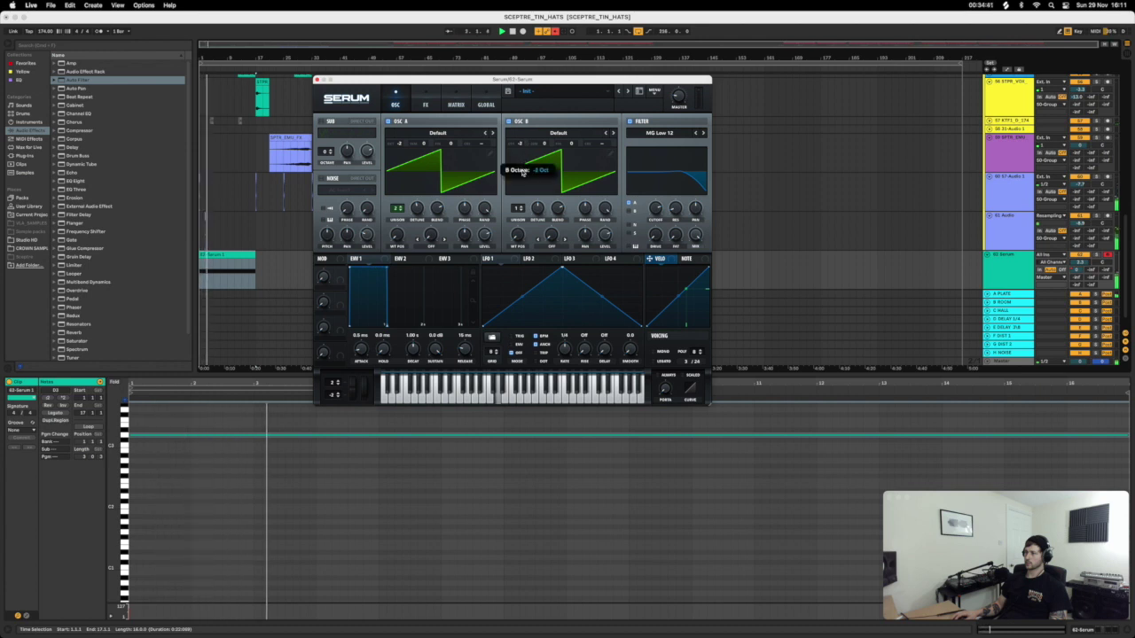
Audition several Analog wavetables in oscillator A and load the Spectral wavetable Bowed Metal [ML].
{"action": "left_click", "coordinate": [438, 133]}
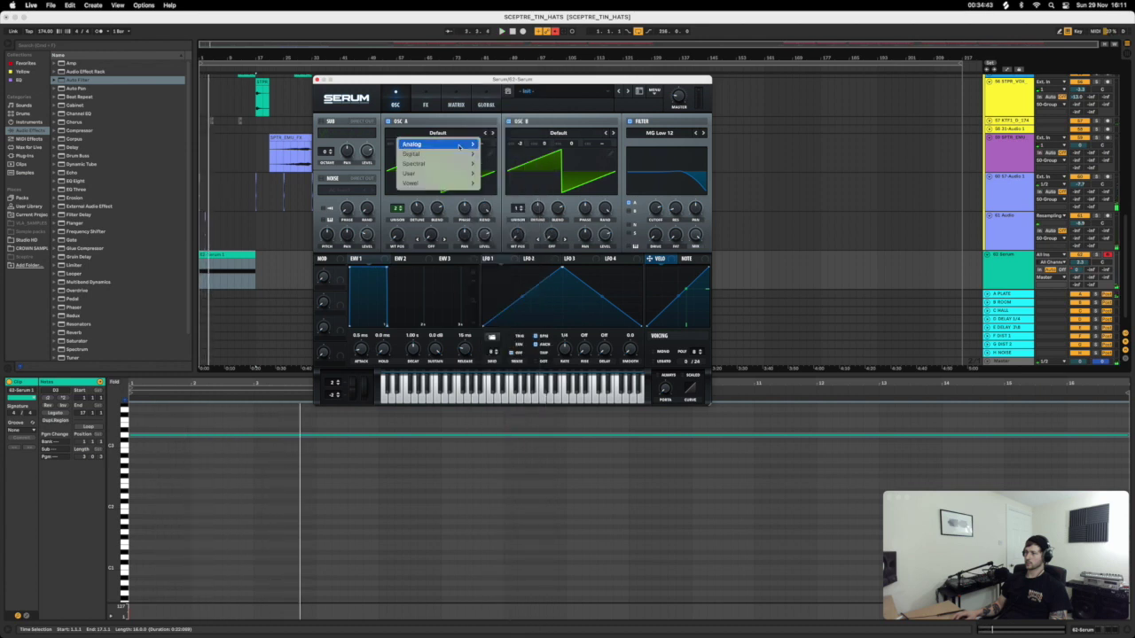
{"action": "mouse_move", "coordinate": [459, 145]}
{"action": "left_click", "coordinate": [494, 203]}
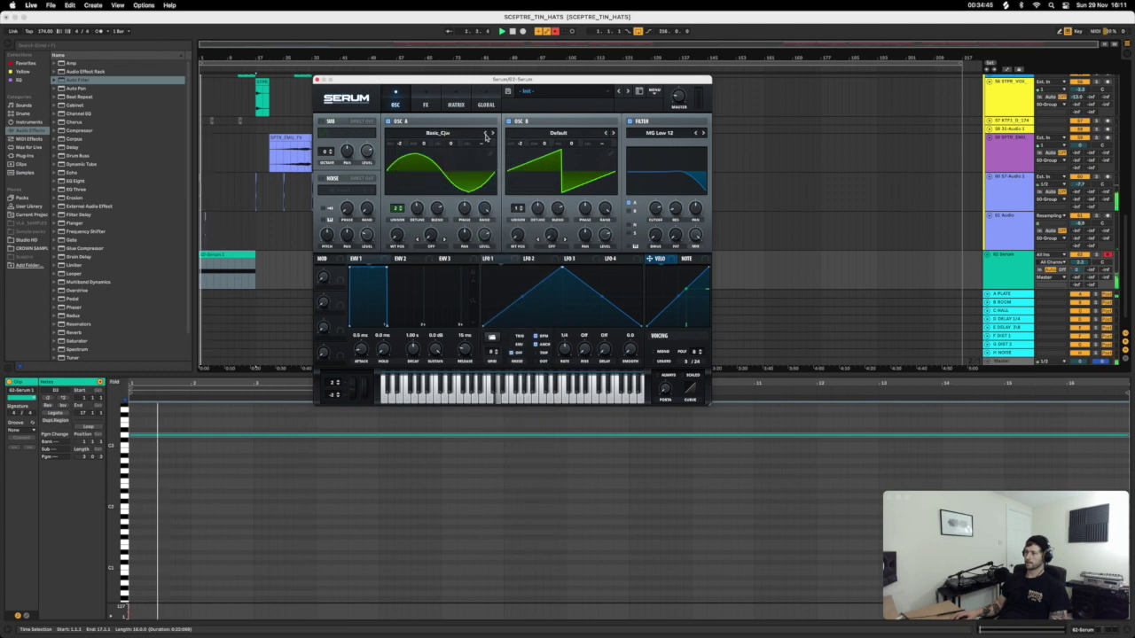
{"action": "left_click", "coordinate": [492, 134]}
{"action": "left_click", "coordinate": [492, 134]}
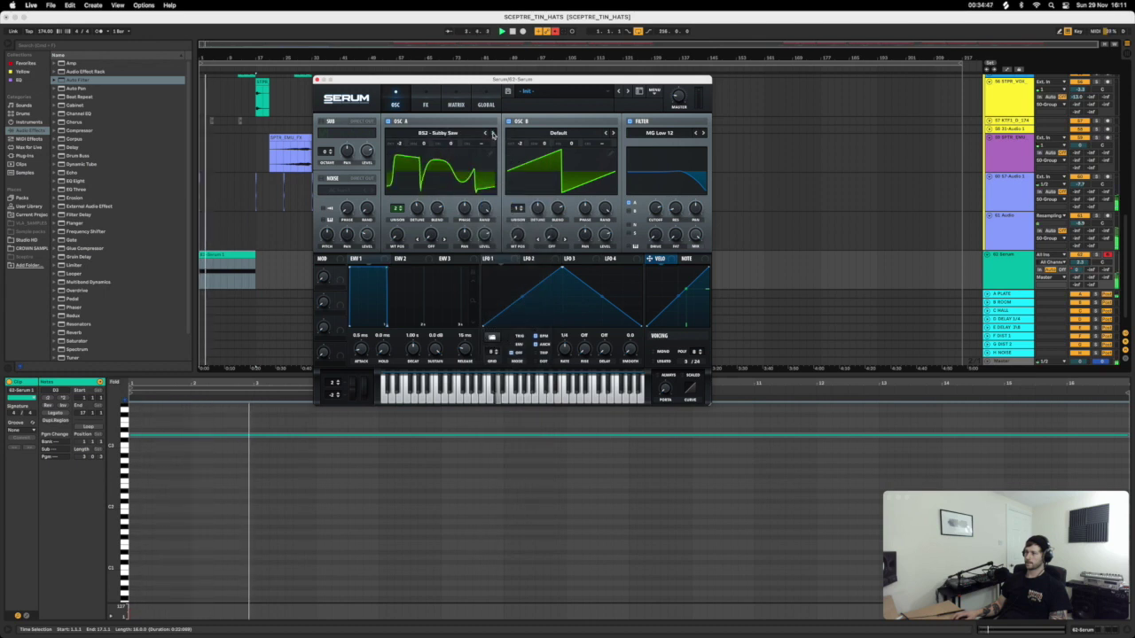
{"action": "left_click", "coordinate": [492, 134]}
{"action": "left_click", "coordinate": [443, 133]}
{"action": "mouse_move", "coordinate": [438, 163]}
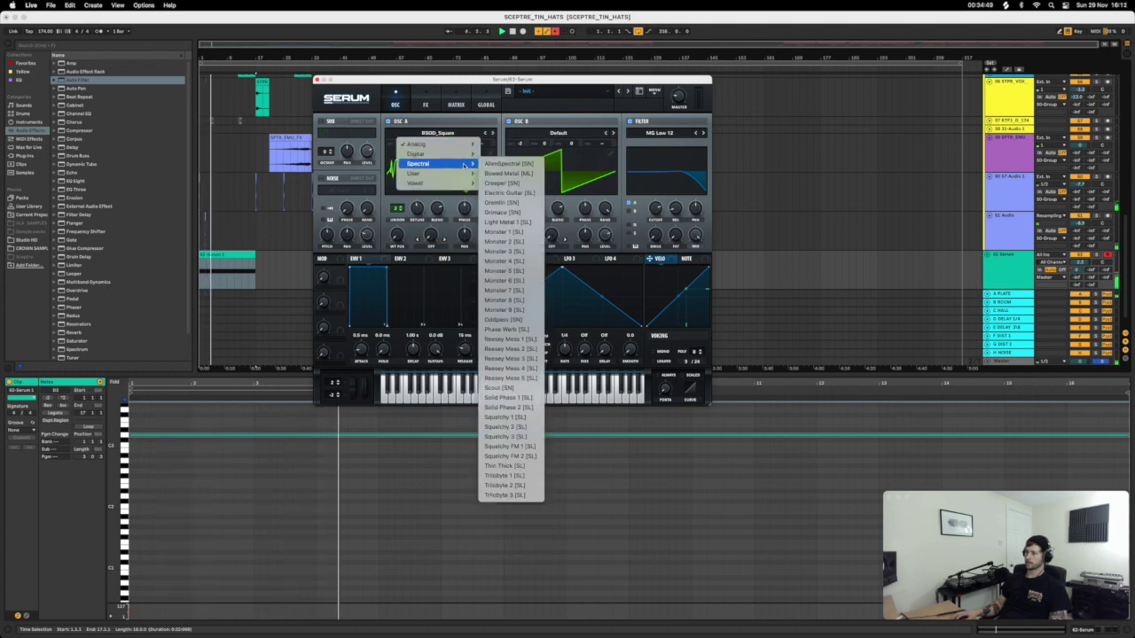
{"action": "left_click", "coordinate": [508, 173]}
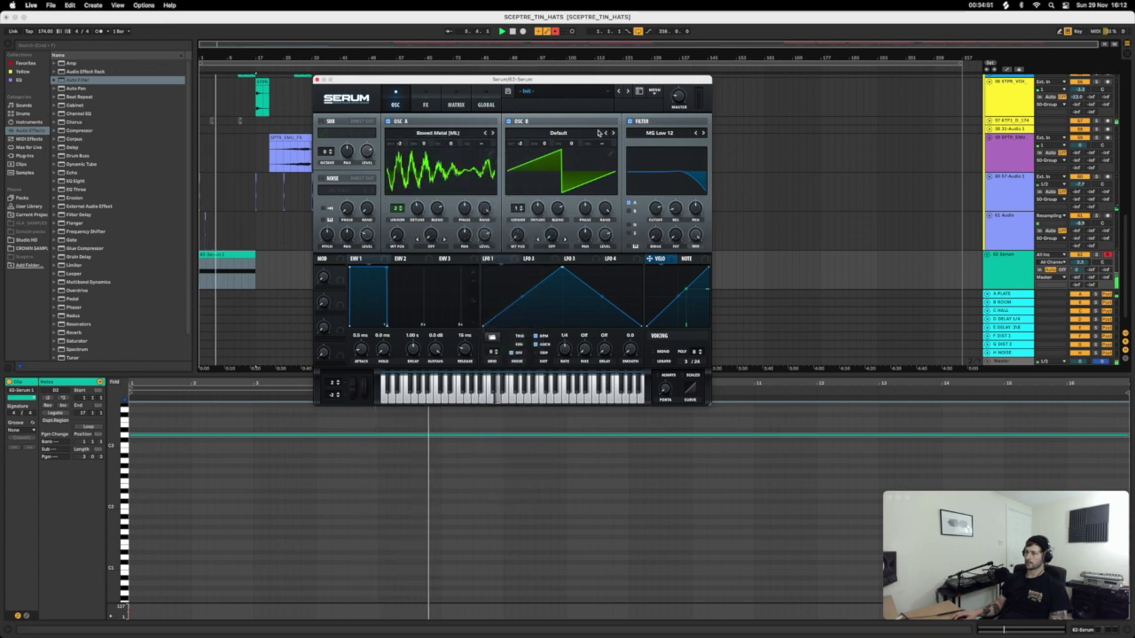
Audition the filter cutoff with oscillator B off, and load the Spectral wavetable Reesey Mess 3 [SL] into the re-enabled oscillator B.
{"action": "left_click", "coordinate": [509, 122]}
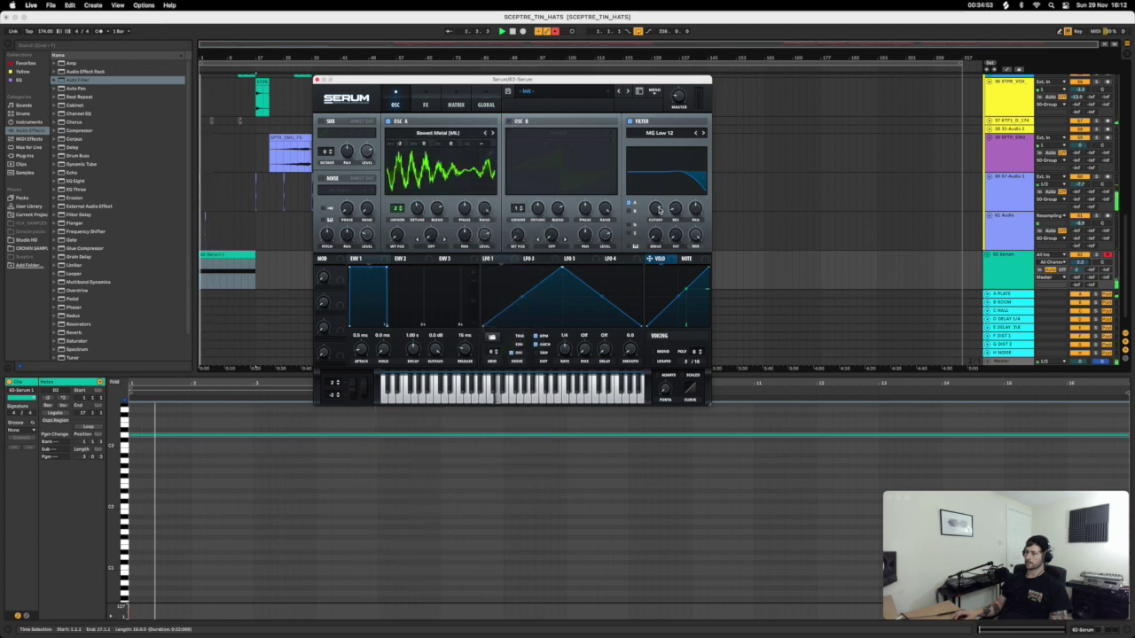
{"action": "mouse_move", "coordinate": [658, 209]}
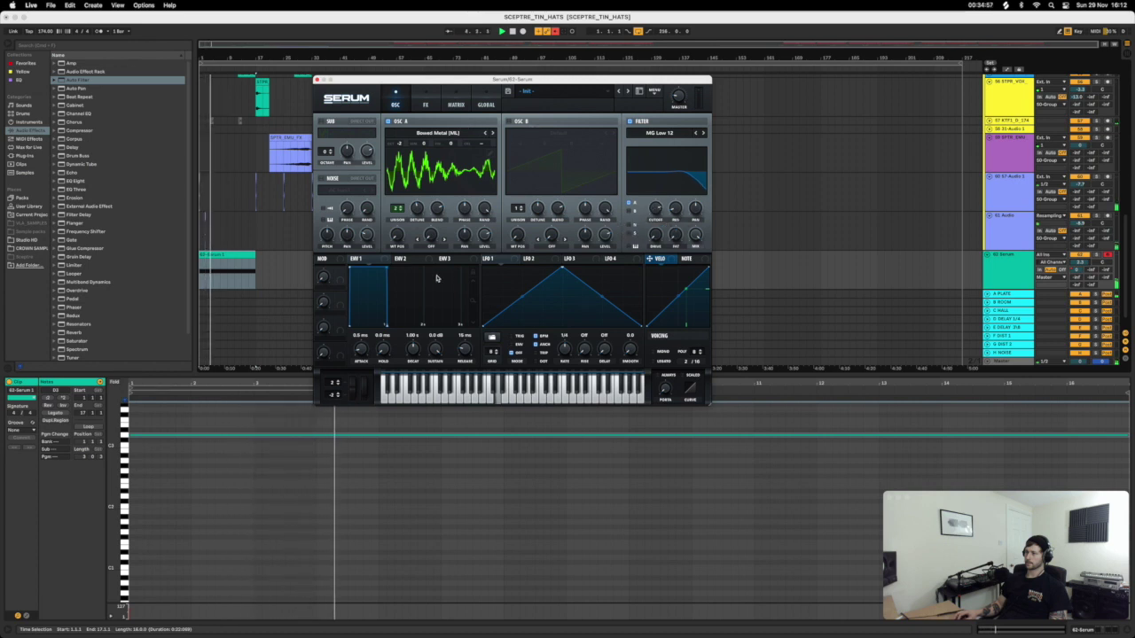
{"action": "left_click", "coordinate": [509, 121]}
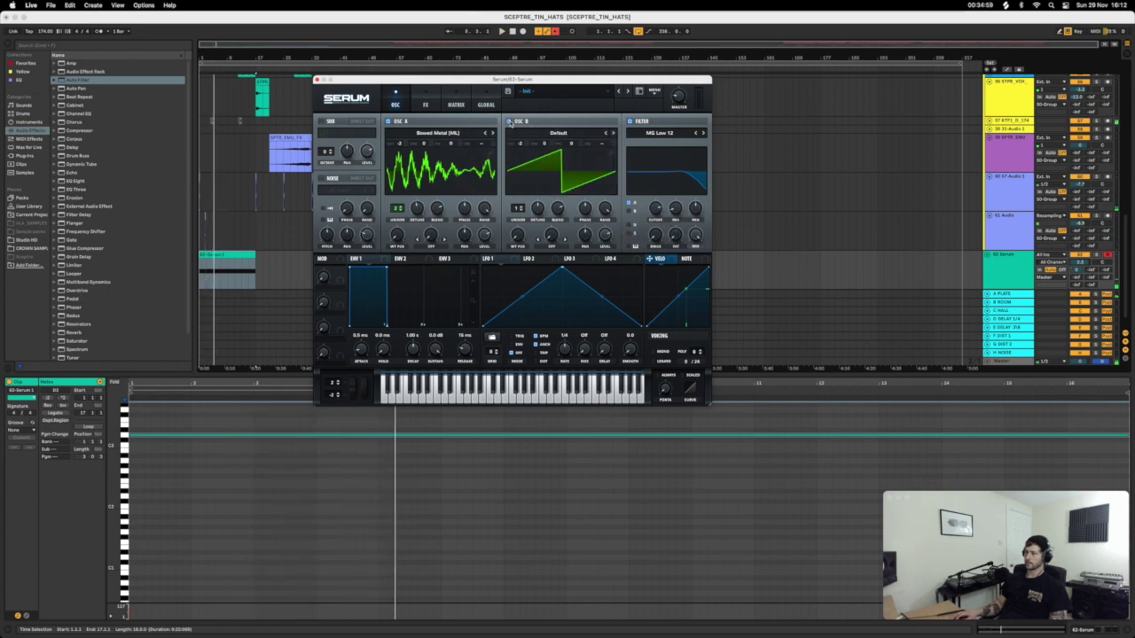
{"action": "left_click", "coordinate": [557, 132]}
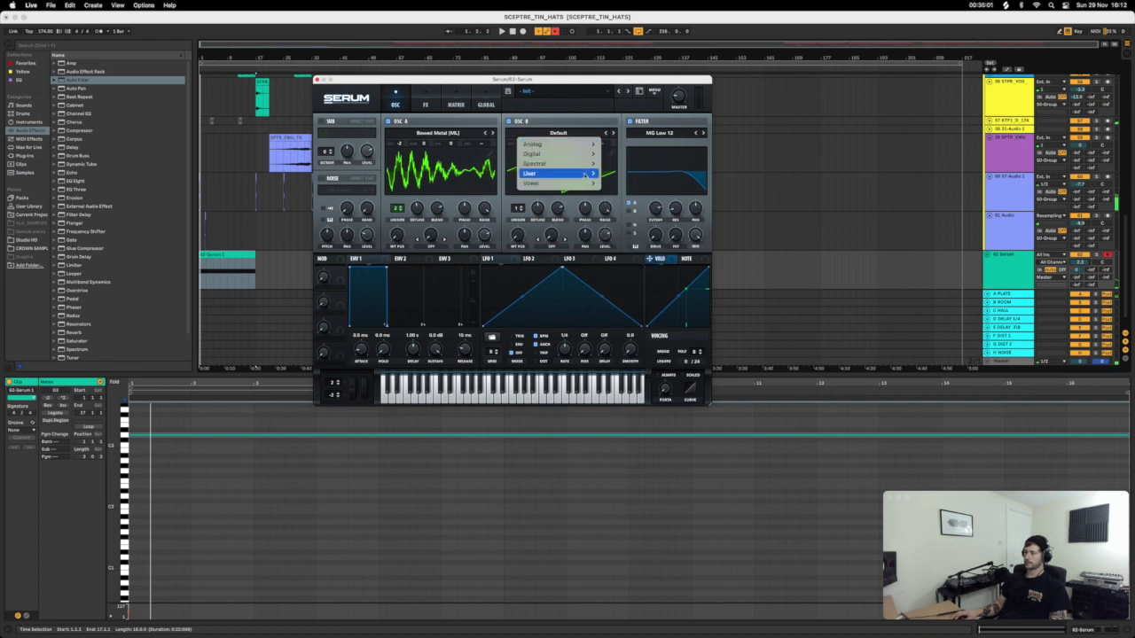
{"action": "mouse_move", "coordinate": [586, 166]}
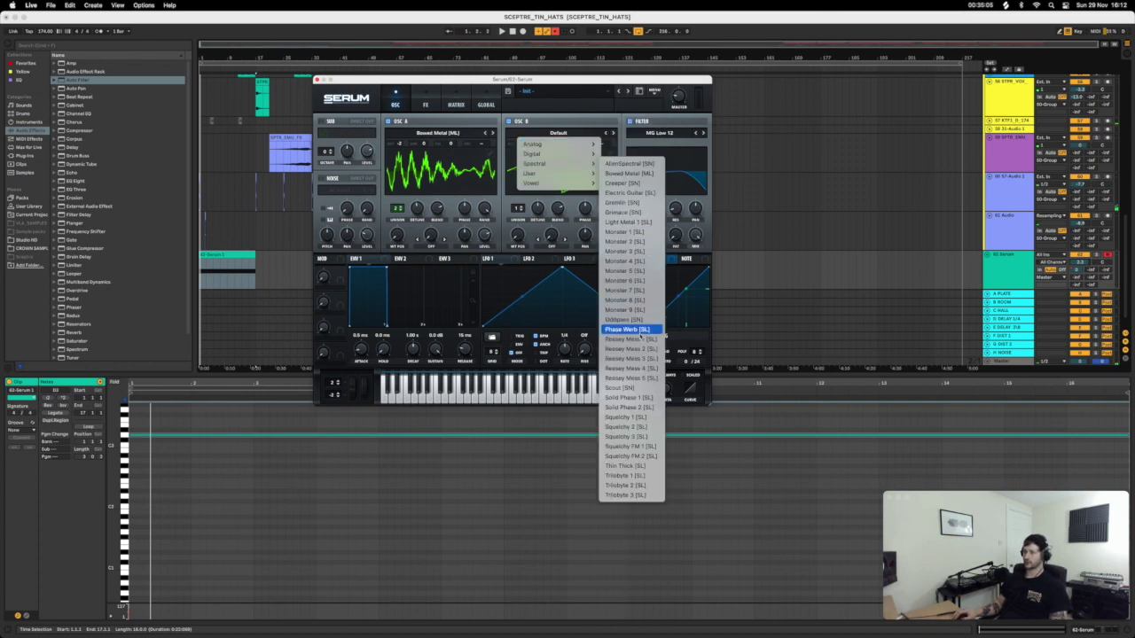
{"action": "left_click", "coordinate": [632, 358]}
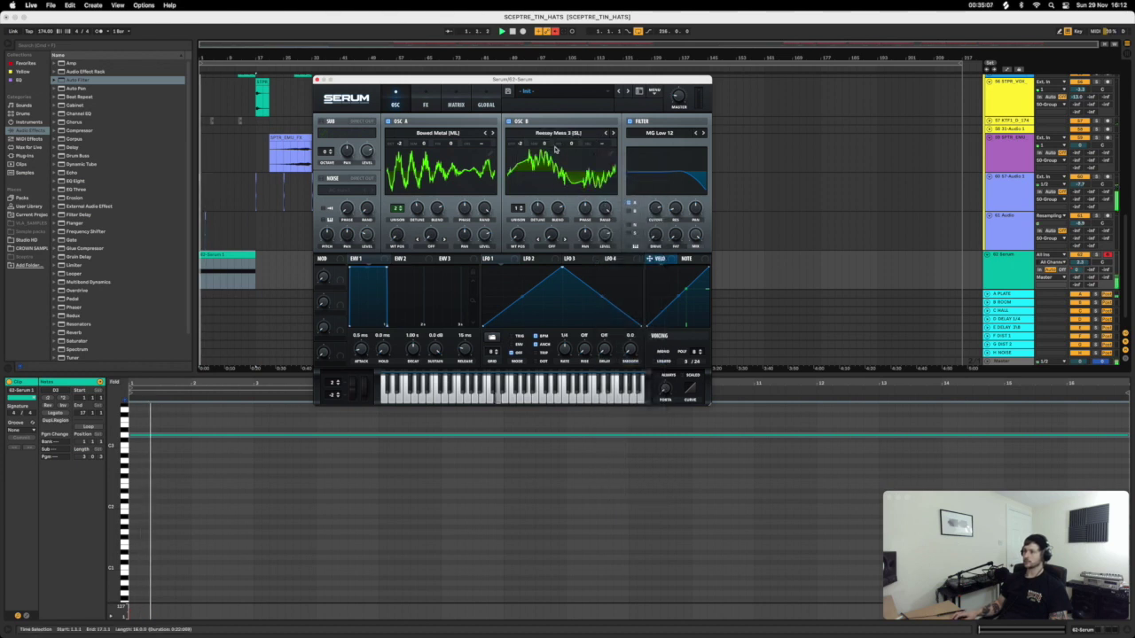
Set oscillator B's octave to -1 and audition its preceding Spectral wavetables back to Monster 2 [SL].
{"action": "mouse_move", "coordinate": [521, 144]}
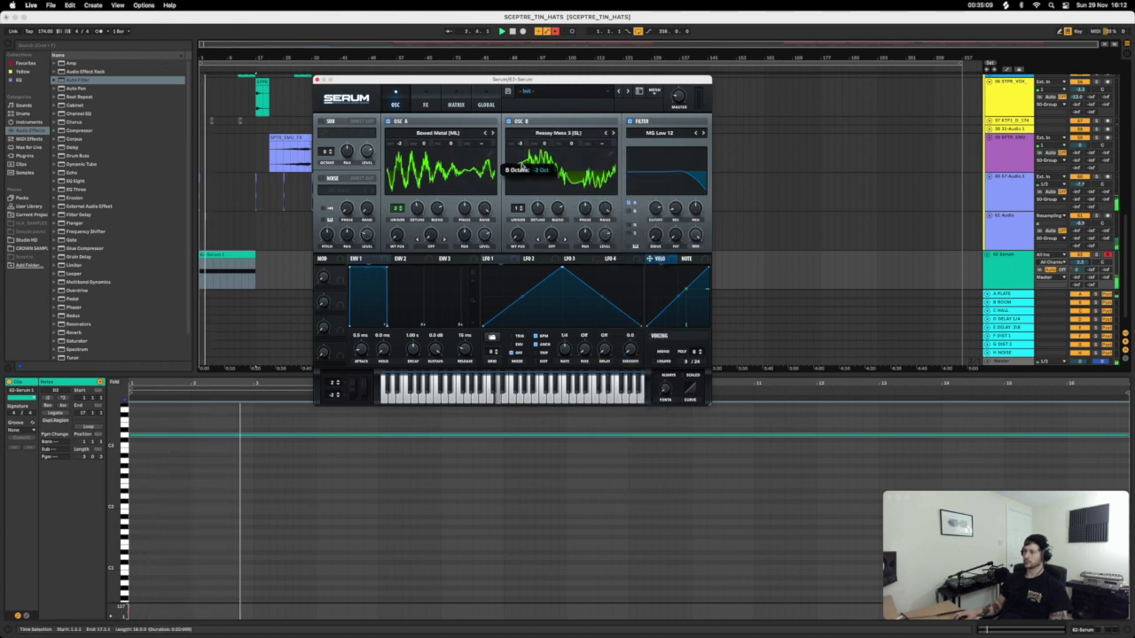
{"action": "left_click", "coordinate": [608, 133]}
{"action": "left_click", "coordinate": [607, 133]}
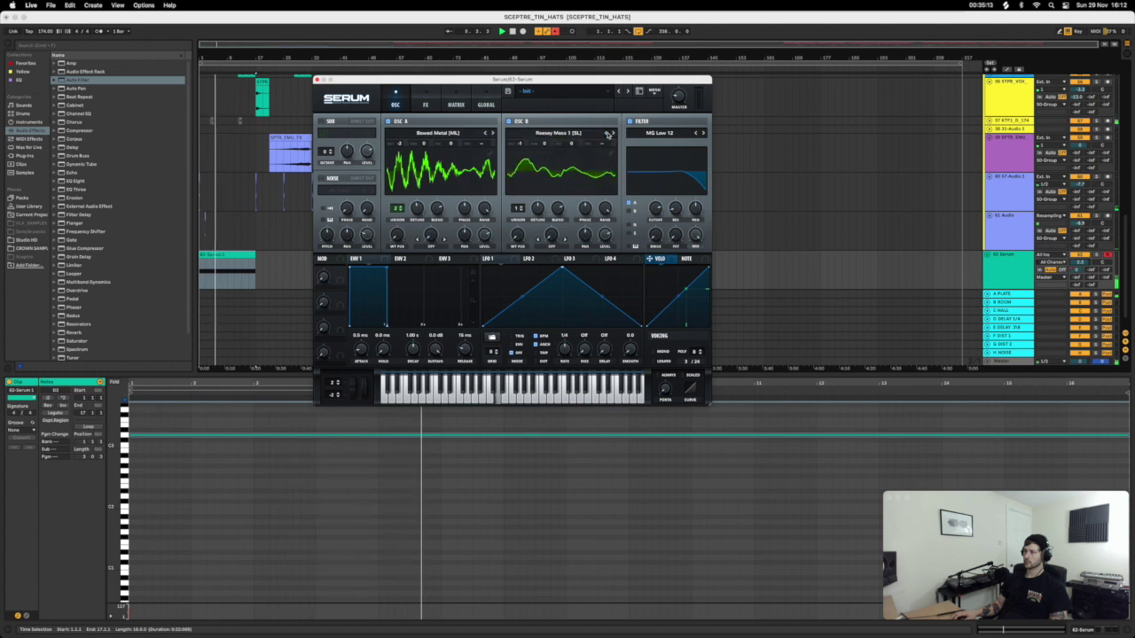
{"action": "left_click", "coordinate": [607, 133]}
{"action": "left_click", "coordinate": [607, 133]}
{"action": "left_click", "coordinate": [607, 133]}
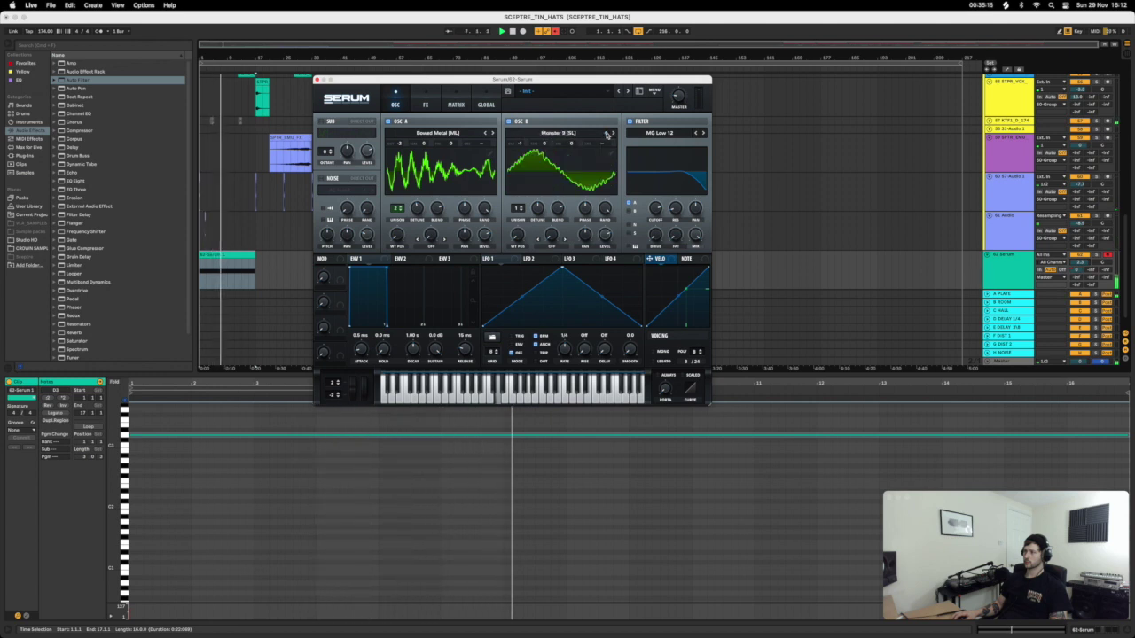
{"action": "left_click", "coordinate": [607, 133]}
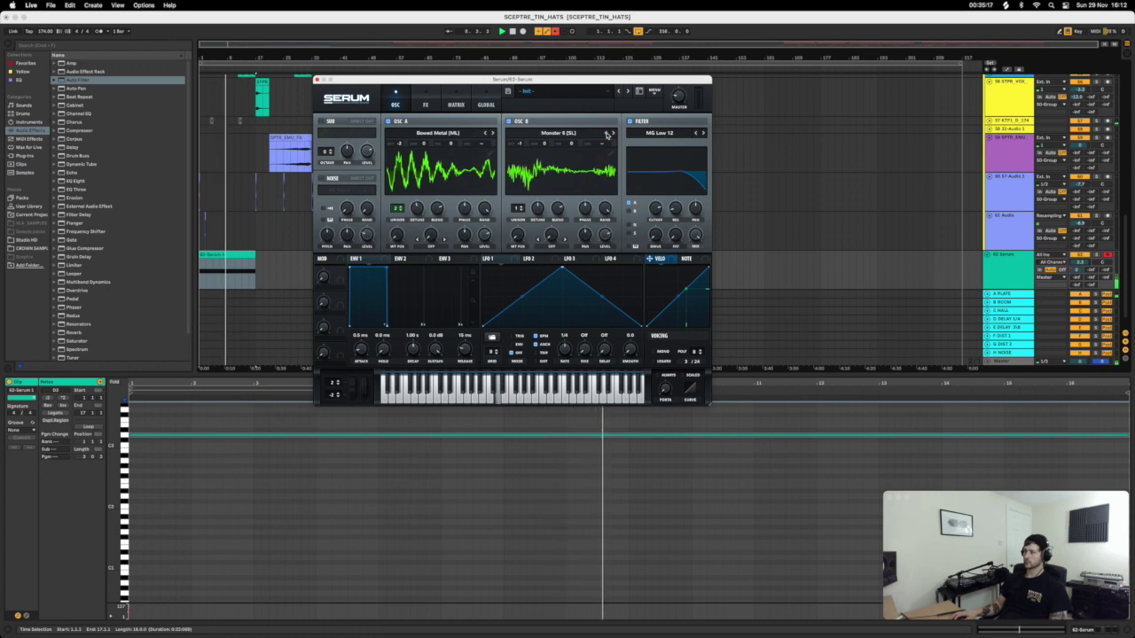
{"action": "left_click", "coordinate": [1104, 273]}
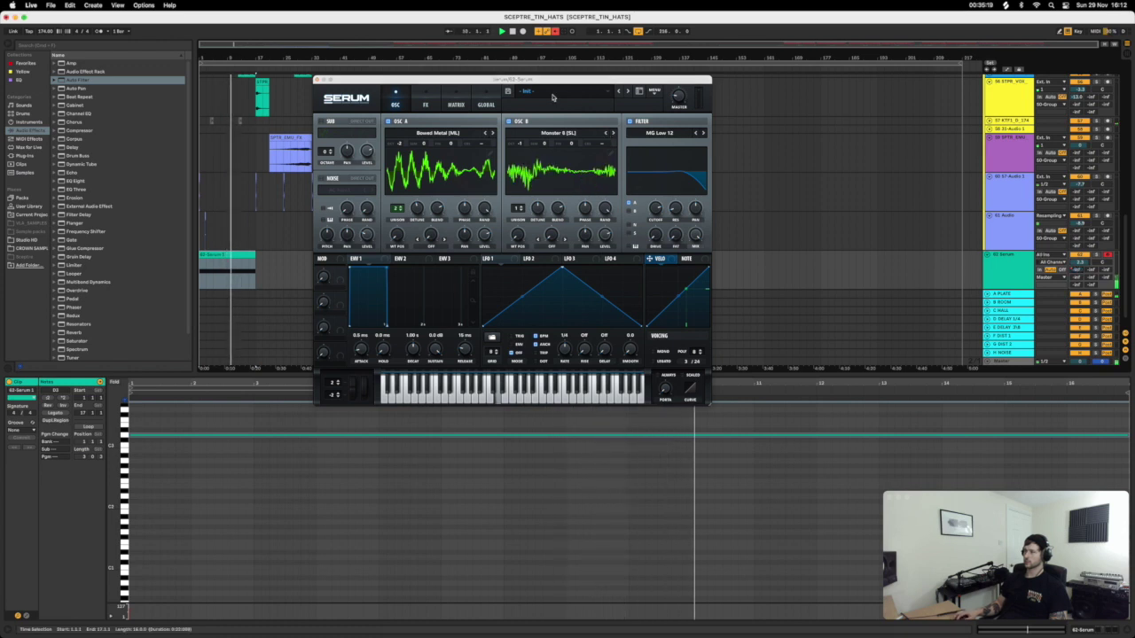
{"action": "left_click", "coordinate": [608, 133]}
{"action": "left_click", "coordinate": [608, 133]}
{"action": "left_click", "coordinate": [607, 133]}
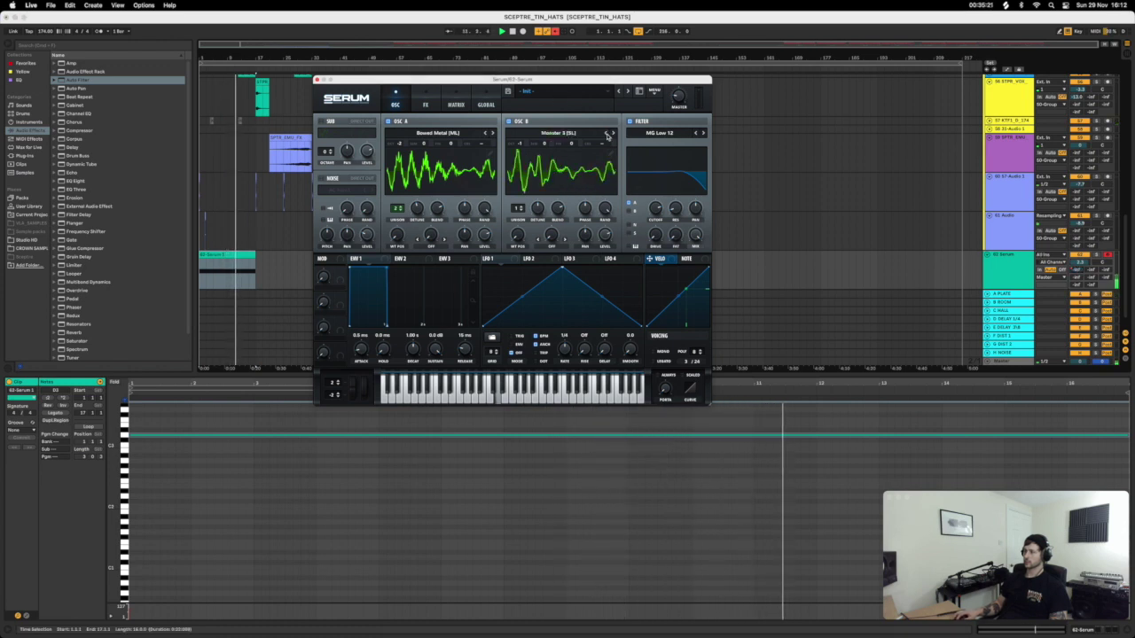
{"action": "left_click", "coordinate": [607, 133]}
{"action": "left_click", "coordinate": [608, 133]}
{"action": "left_click", "coordinate": [607, 133]}
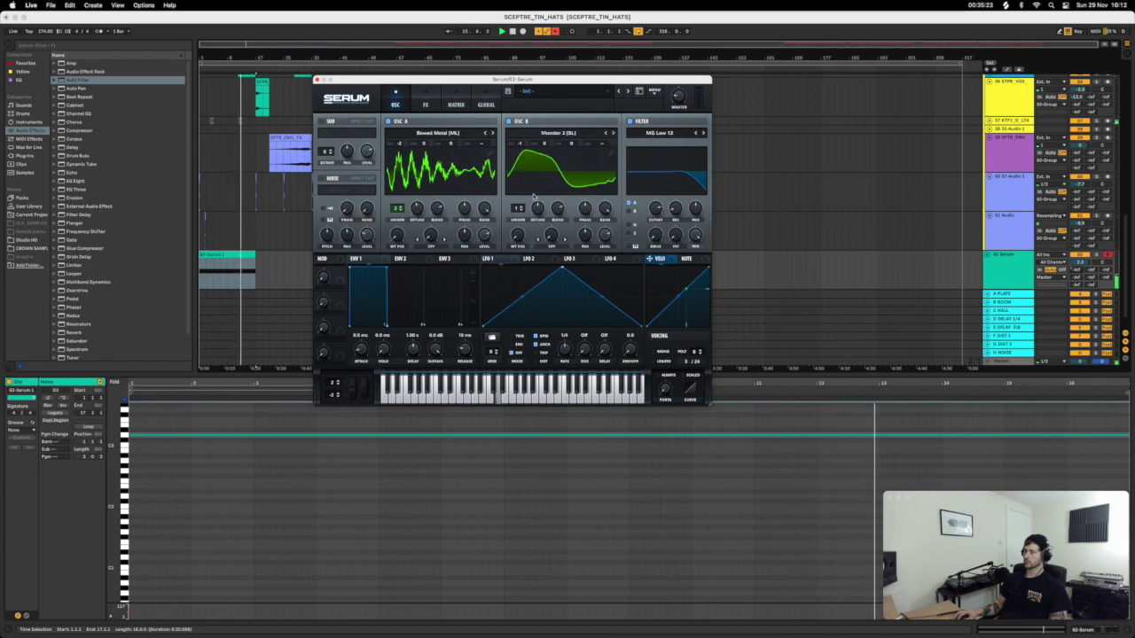
Lower the filter cutoff and modulate it with LFO 1 at a rate of 1/2.
{"action": "left_click_drag", "start_coordinate": [655, 207], "coordinate": [648, 241]}
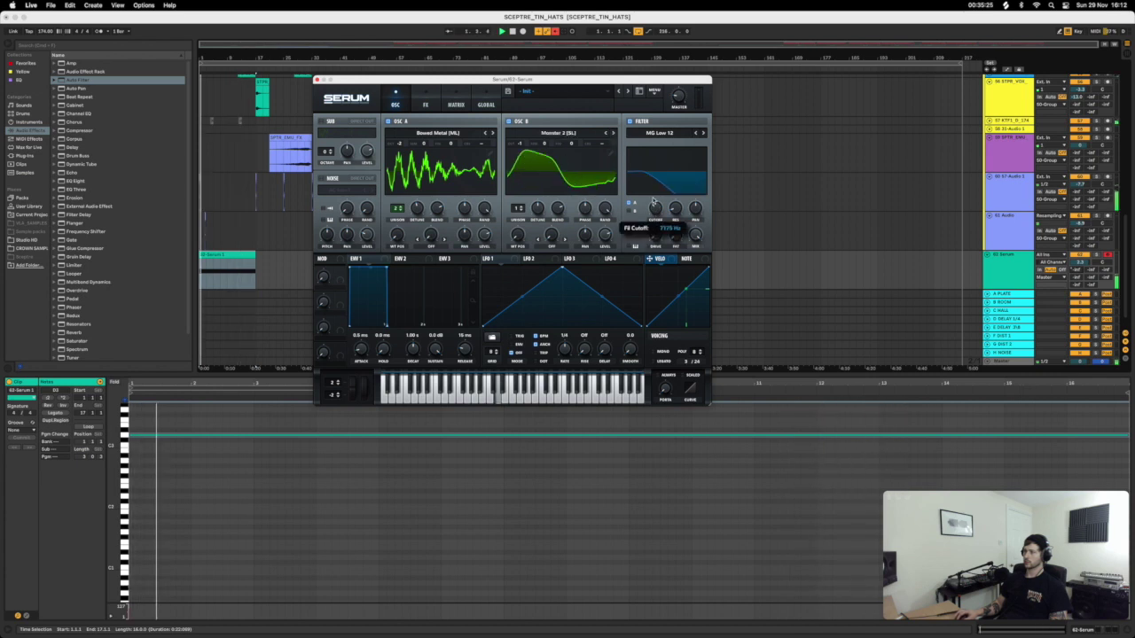
{"action": "mouse_move", "coordinate": [655, 202]}
{"action": "left_mouse_down"}
{"action": "mouse_move", "coordinate": [648, 241]}
{"action": "mouse_move", "coordinate": [654, 206]}
{"action": "left_mouse_up"}
{"action": "key", "text": "space"}
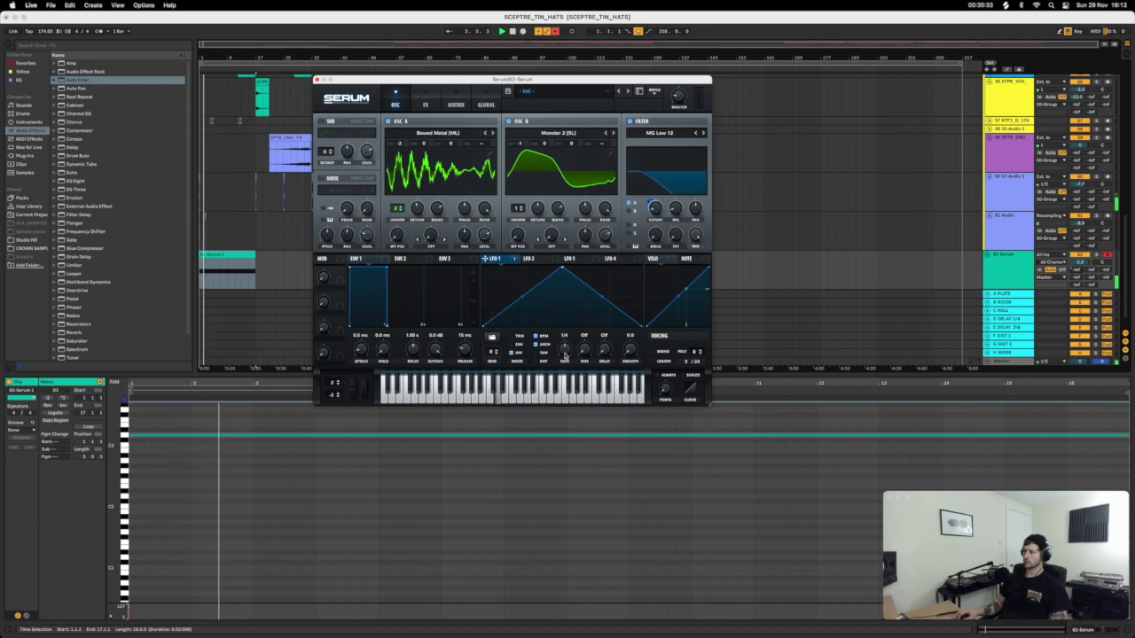
{"action": "left_click_drag", "start_coordinate": [565, 349], "coordinate": [565, 362]}
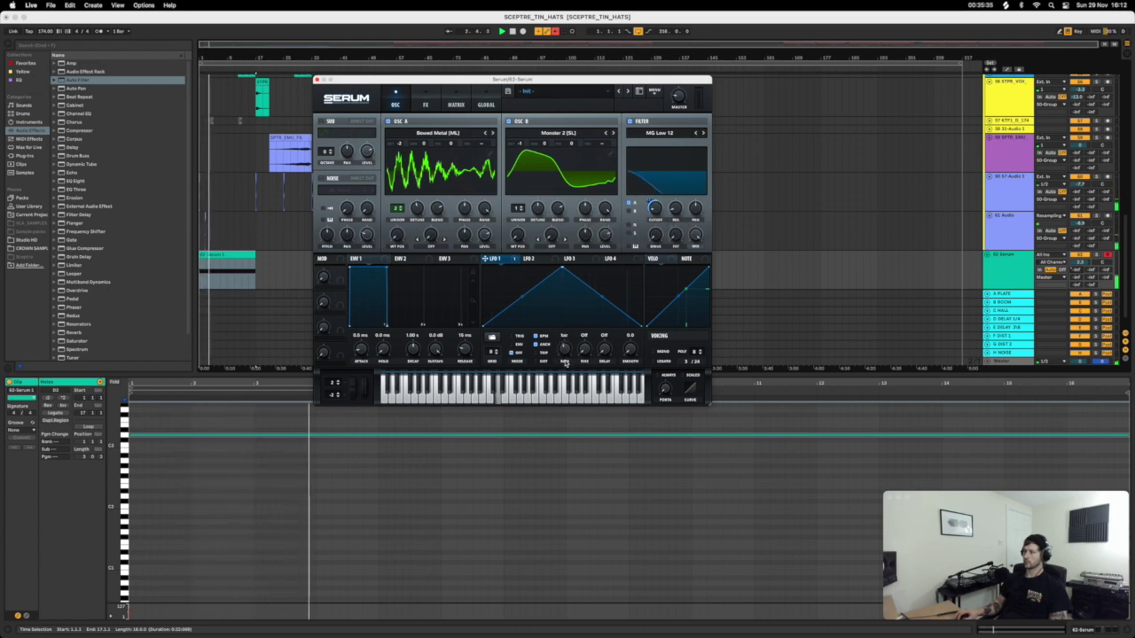
{"action": "mouse_move", "coordinate": [655, 208]}
{"action": "left_click_drag", "start_coordinate": [654, 207], "coordinate": [661, 188]}
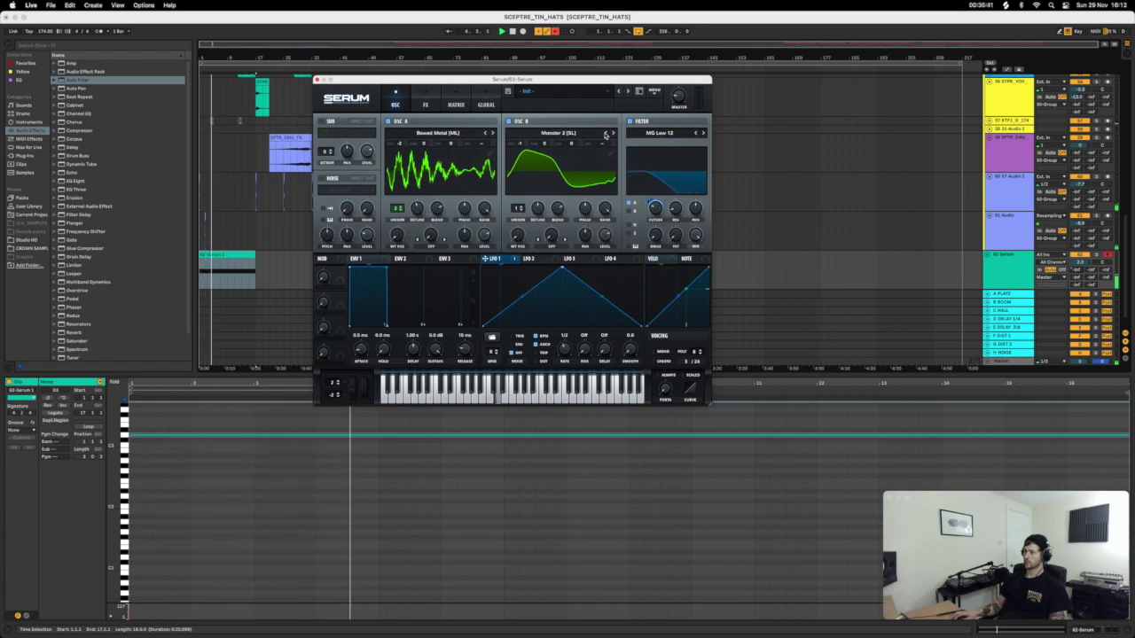
Audition the next Monster wavetables in oscillator B and load the Spectral wavetable Squelchy 1 [SL].
{"action": "left_click", "coordinate": [613, 133]}
{"action": "left_click", "coordinate": [612, 133]}
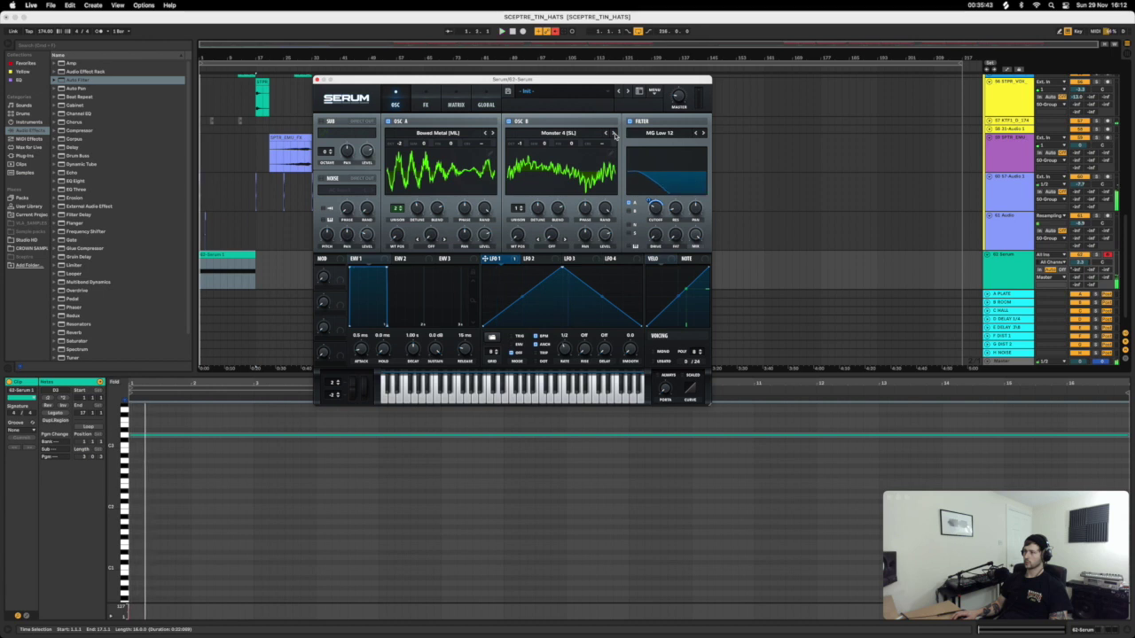
{"action": "left_click", "coordinate": [613, 133]}
{"action": "left_click", "coordinate": [592, 133]}
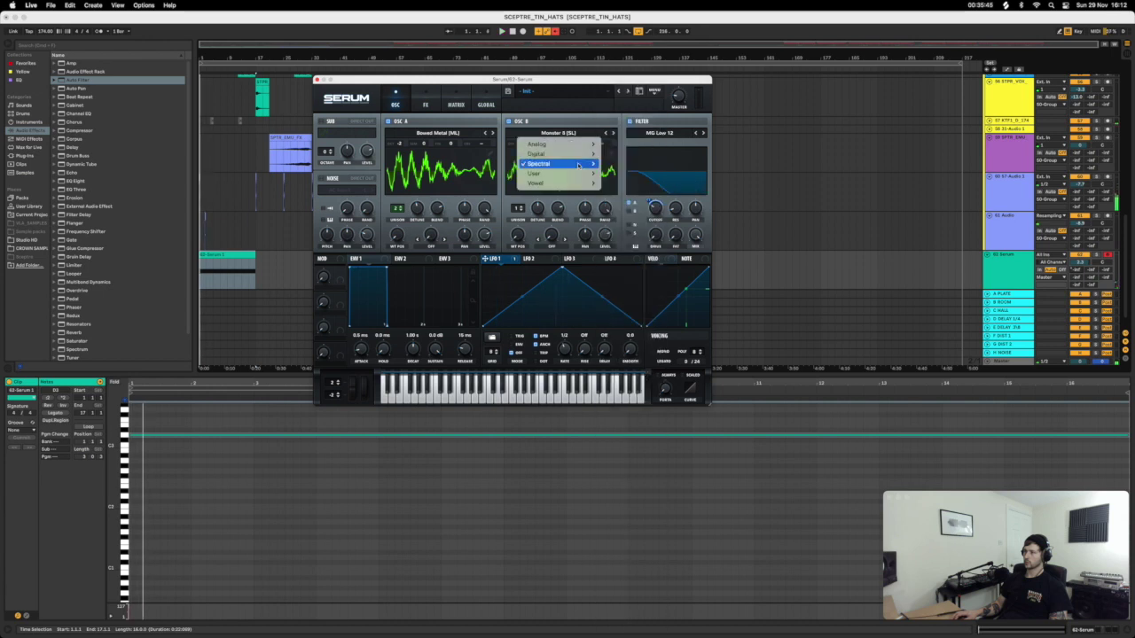
{"action": "mouse_move", "coordinate": [578, 165]}
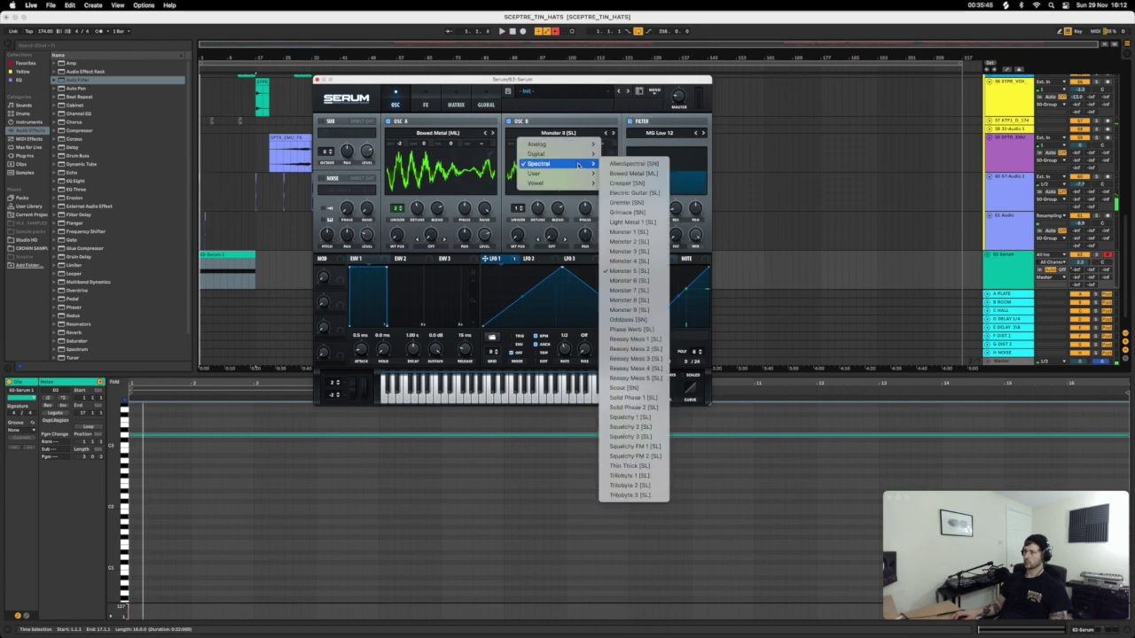
{"action": "left_click", "coordinate": [630, 419]}
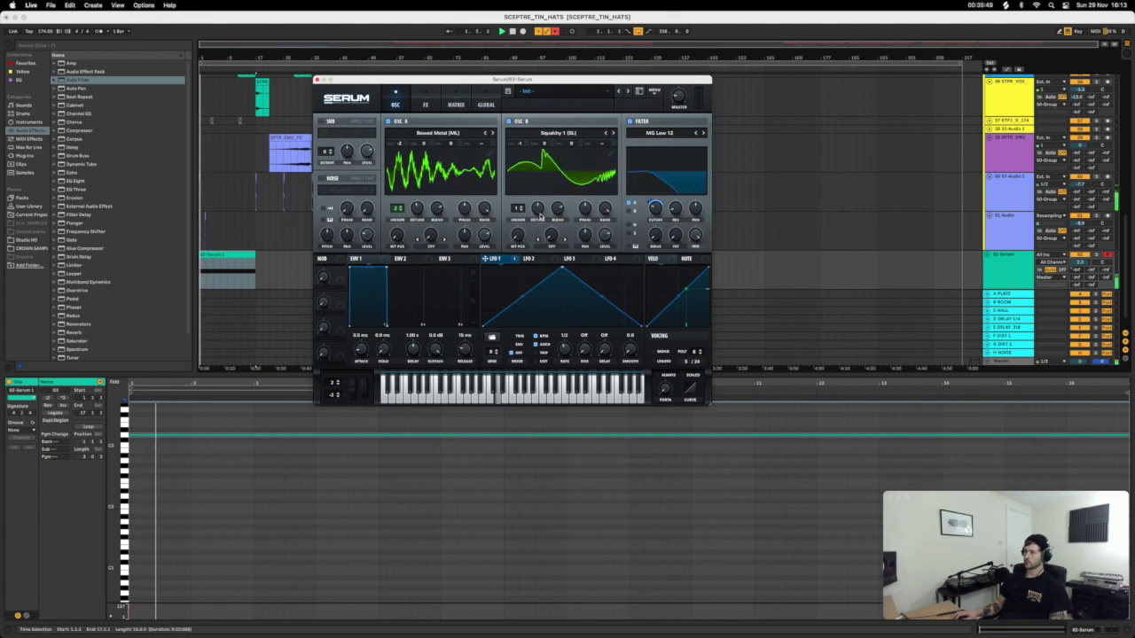
Set oscillator B to 2 unison voices with reduced detune, and re-enable the overridden automation.
{"action": "left_click_drag", "start_coordinate": [518, 209], "coordinate": [518, 203]}
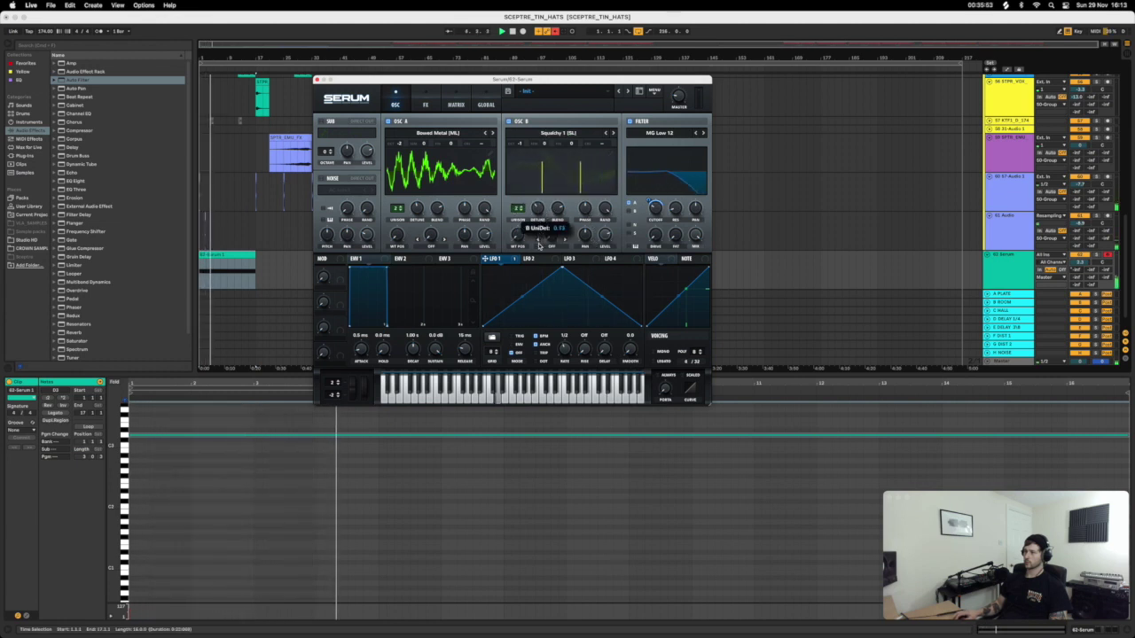
{"action": "left_click_drag", "start_coordinate": [538, 245], "coordinate": [539, 249]}
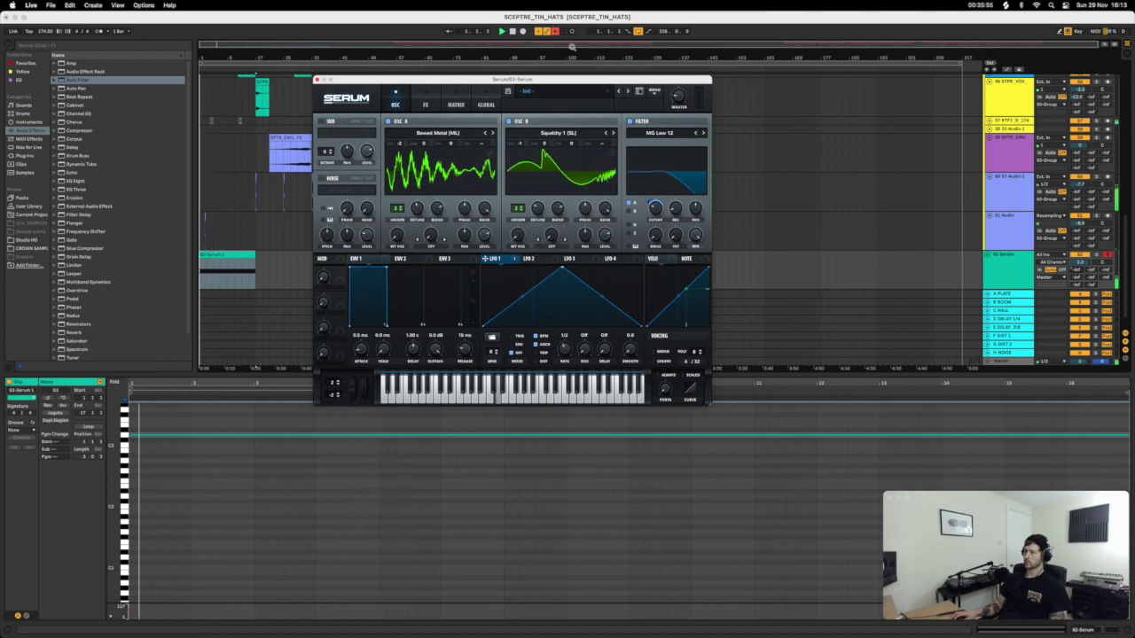
{"action": "left_click", "coordinate": [556, 31]}
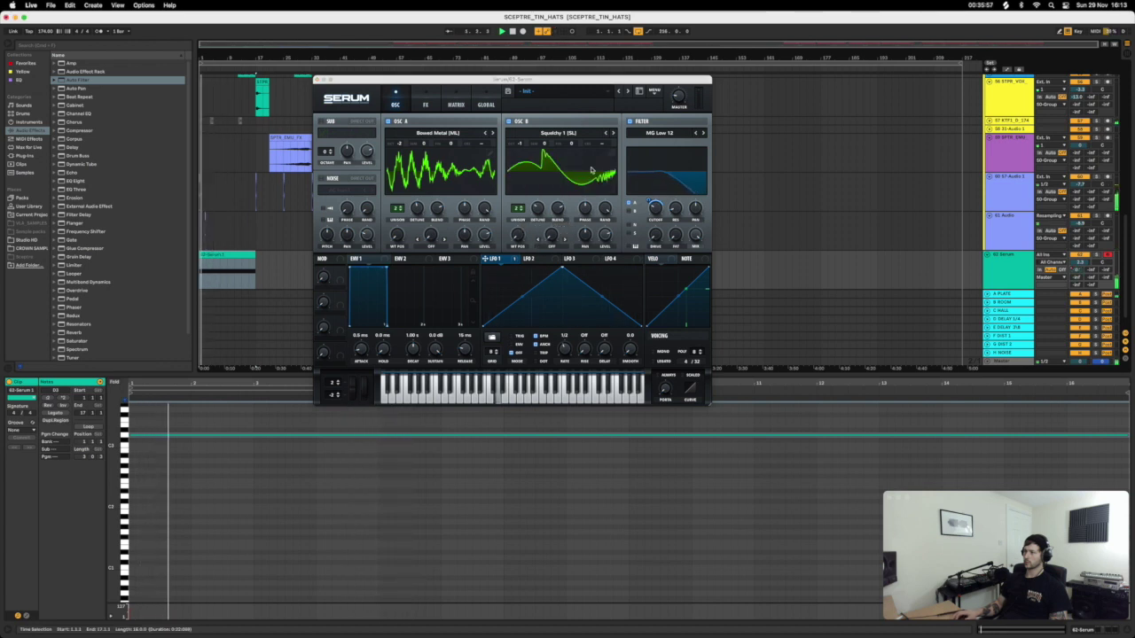
Adjust LFO 1's modulation amount on the filter cutoff and enable Serum's Flanger and Chorus effects.
{"action": "mouse_move", "coordinate": [654, 208]}
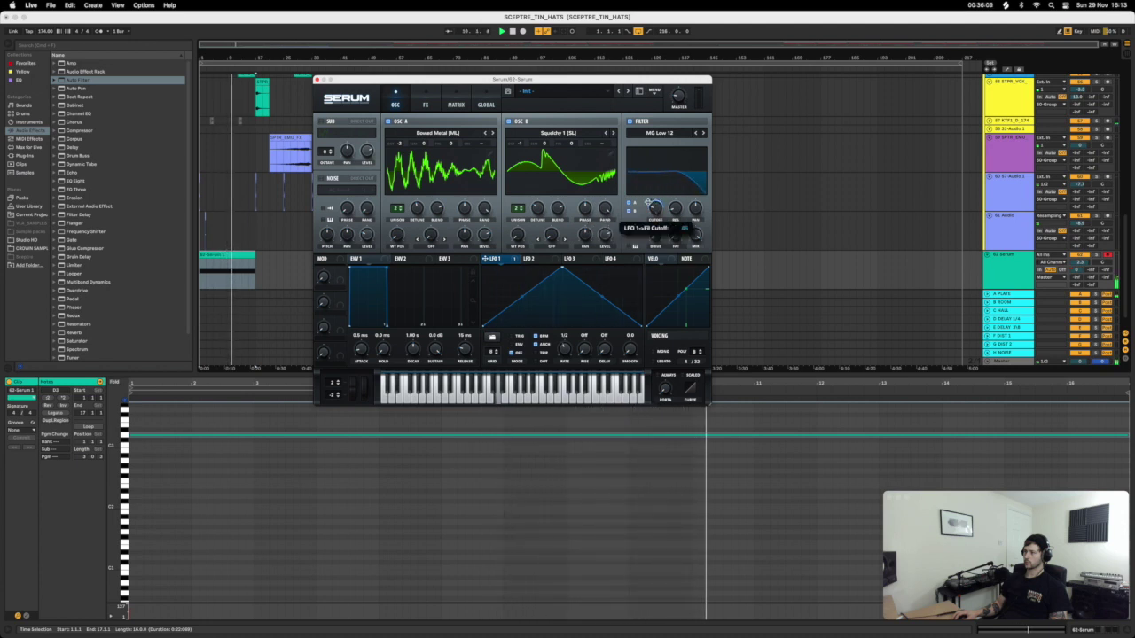
{"action": "left_click", "coordinate": [451, 107]}
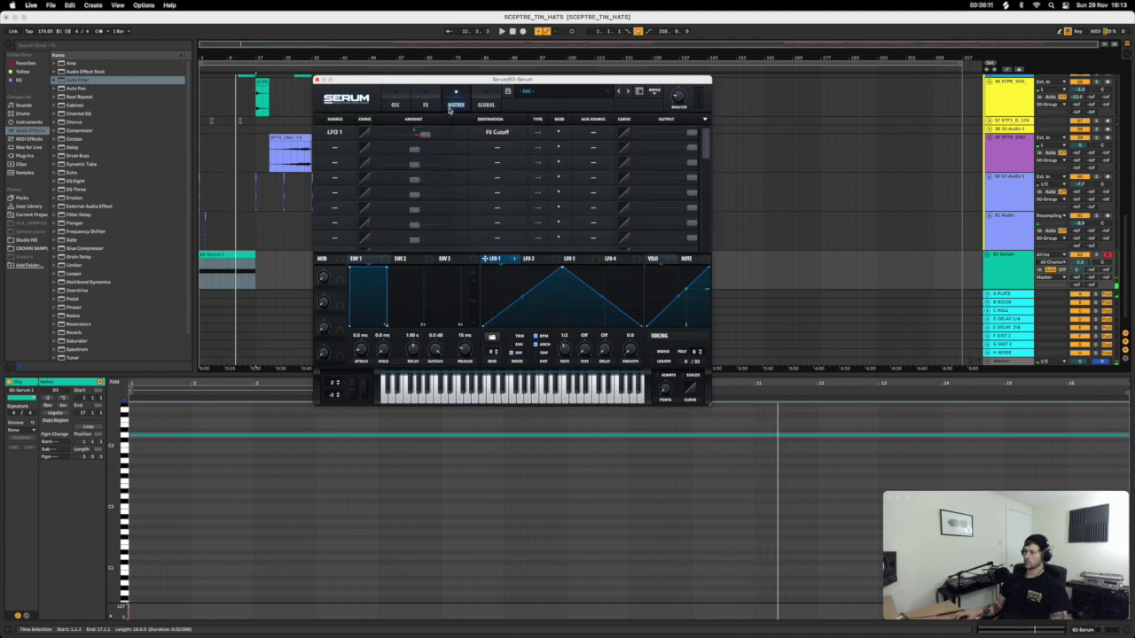
{"action": "left_click", "coordinate": [426, 106]}
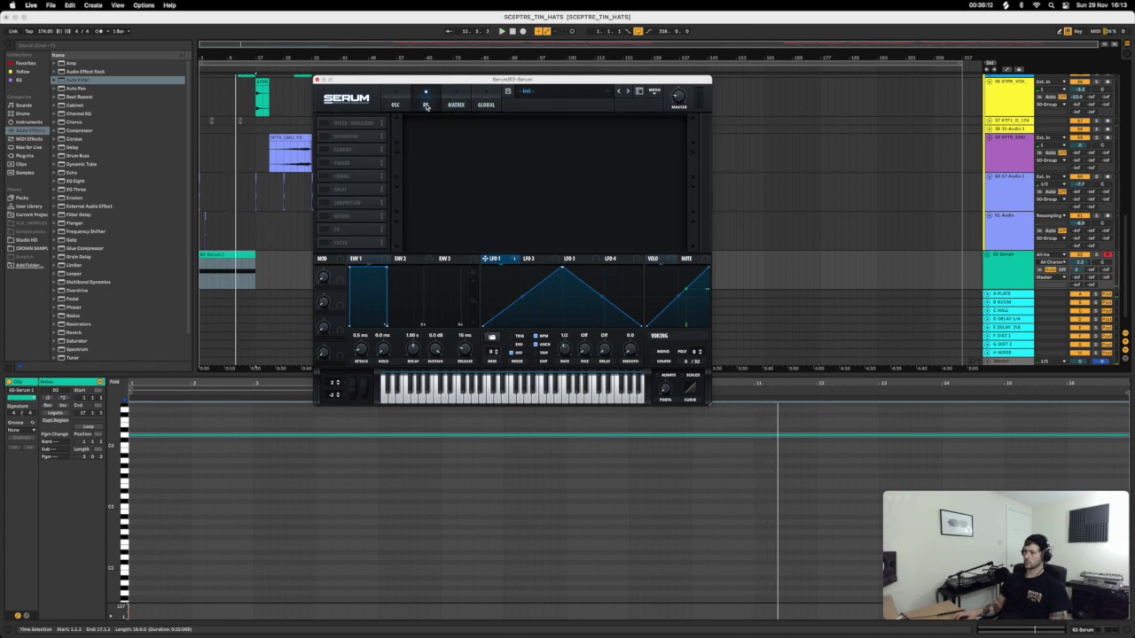
{"action": "left_click", "coordinate": [327, 150]}
{"action": "left_click", "coordinate": [329, 176]}
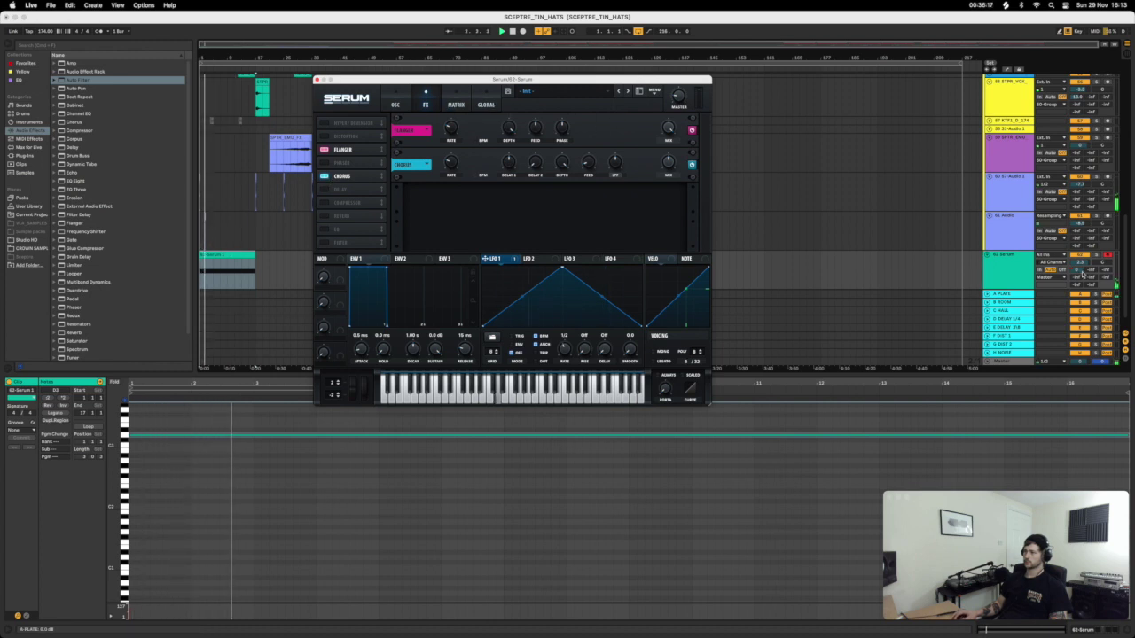
Lower Serum's master volume to about 33% and reduce the filter cutoff.
{"action": "left_click", "coordinate": [681, 80]}
{"action": "left_click_drag", "start_coordinate": [681, 79], "coordinate": [680, 86]}
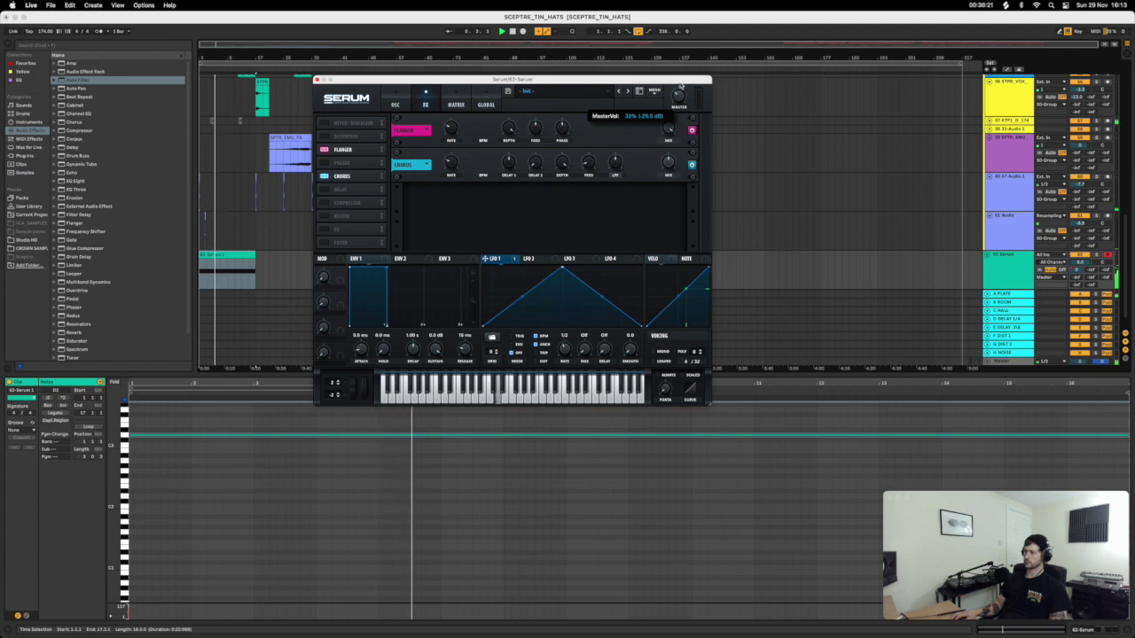
{"action": "left_click", "coordinate": [396, 104]}
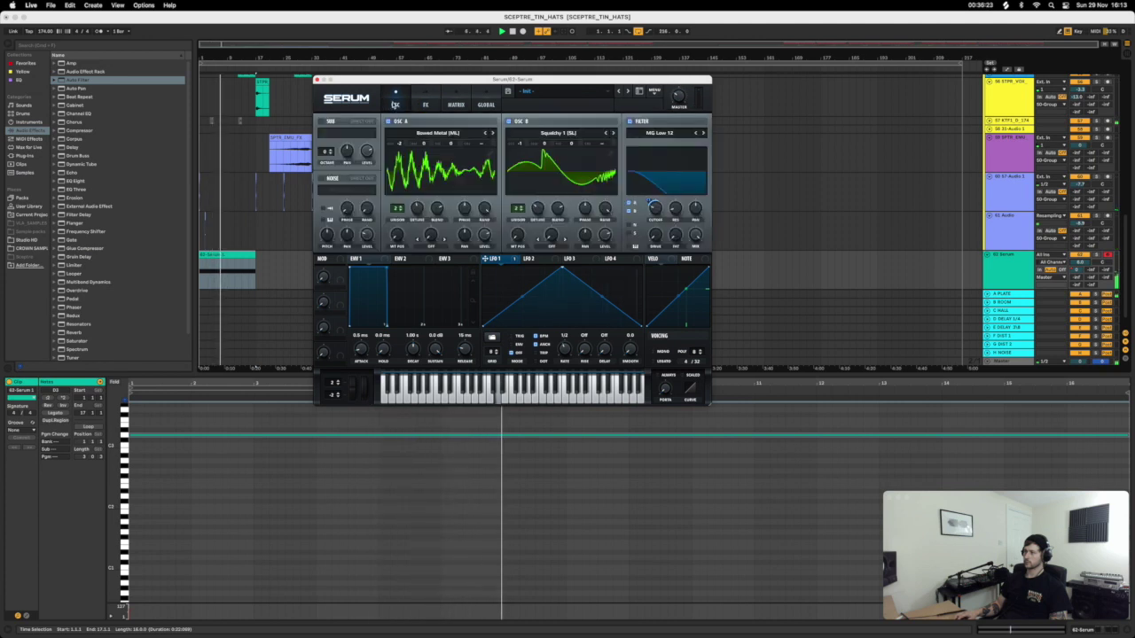
{"action": "left_click_drag", "start_coordinate": [654, 207], "coordinate": [654, 210]}
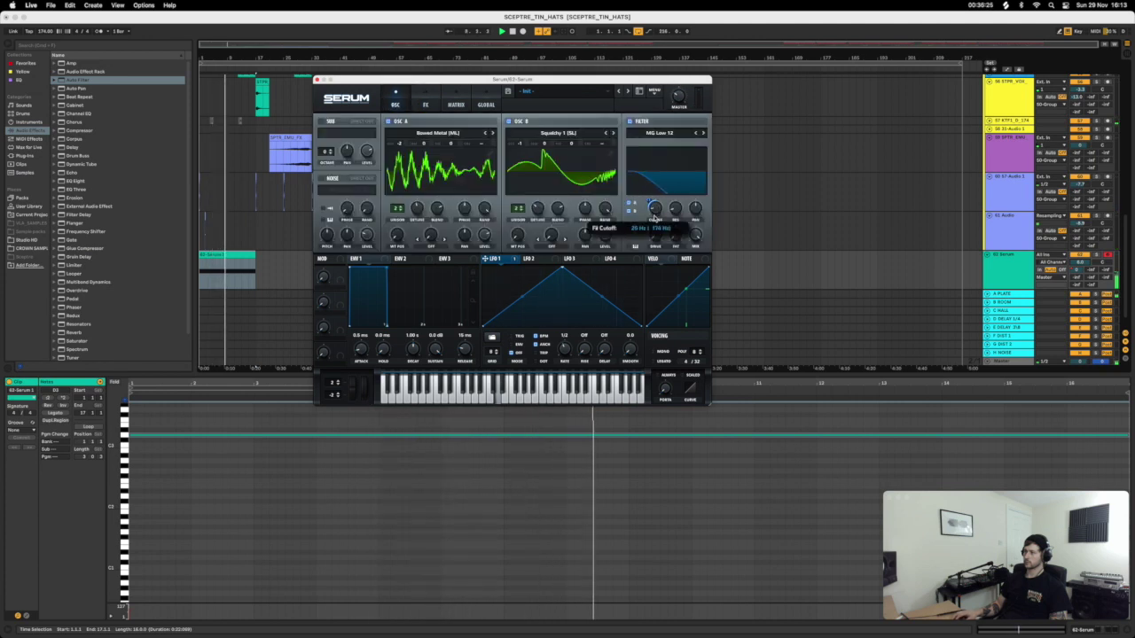
{"action": "double_click", "coordinate": [653, 209]}
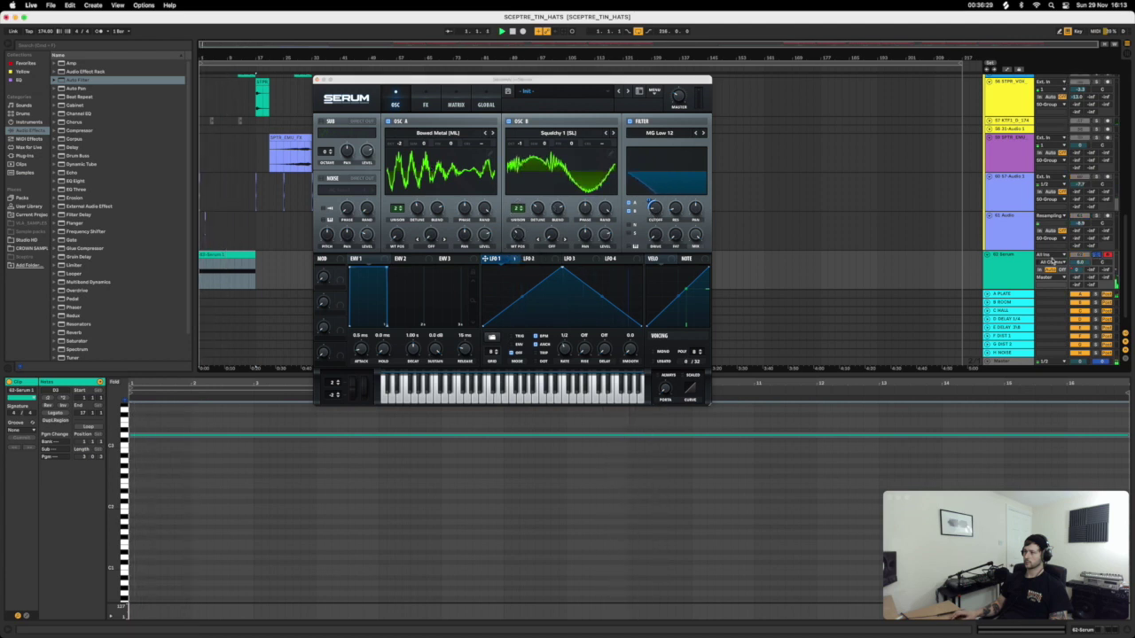
Shift the wavetable positions of oscillators B and A to change both waveforms.
{"action": "left_click", "coordinate": [518, 235]}
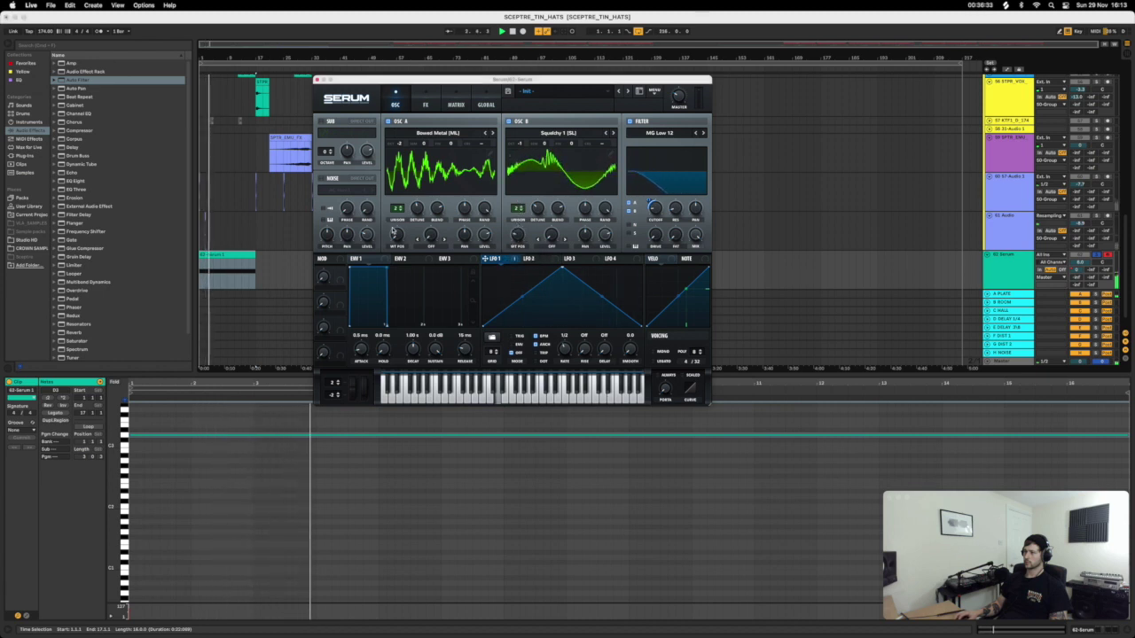
{"action": "left_click", "coordinate": [396, 234]}
{"action": "left_click_drag", "start_coordinate": [395, 215], "coordinate": [398, 188]}
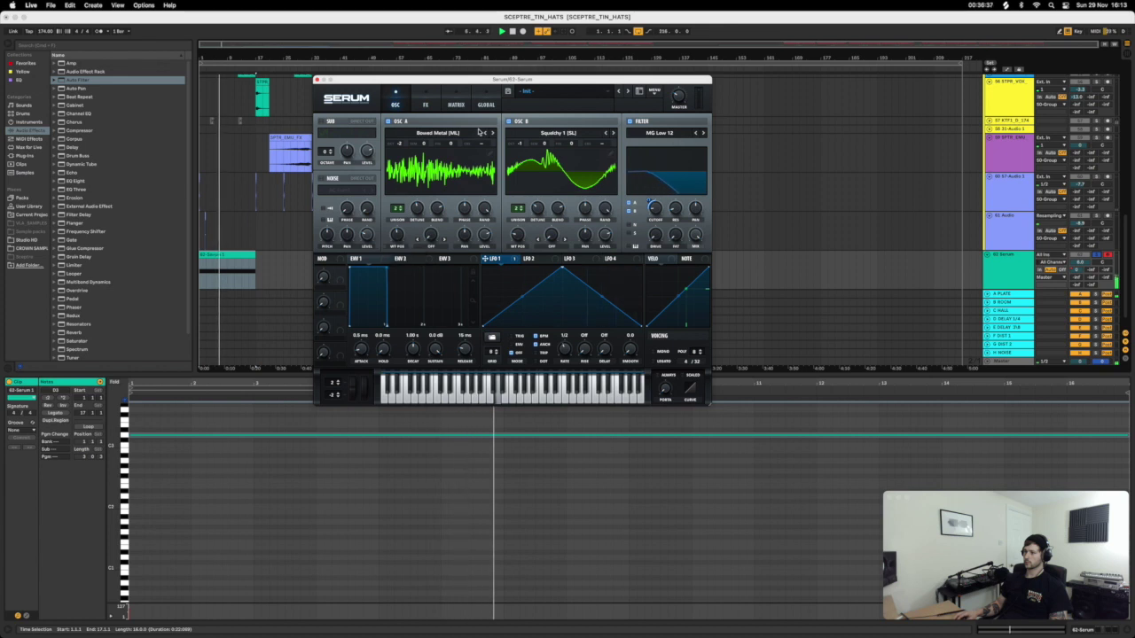
Enable Serum's Tube distortion with a post filter and raised drive, and add the Reverb effect.
{"action": "left_click", "coordinate": [427, 103]}
{"action": "left_click", "coordinate": [342, 149]}
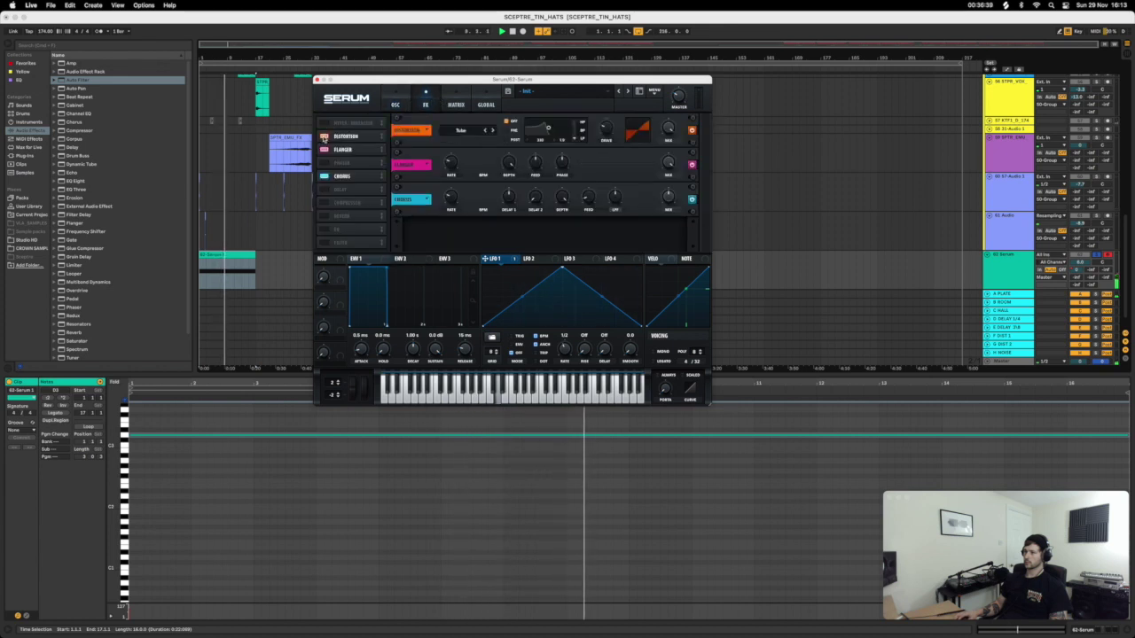
{"action": "left_click", "coordinate": [507, 139]}
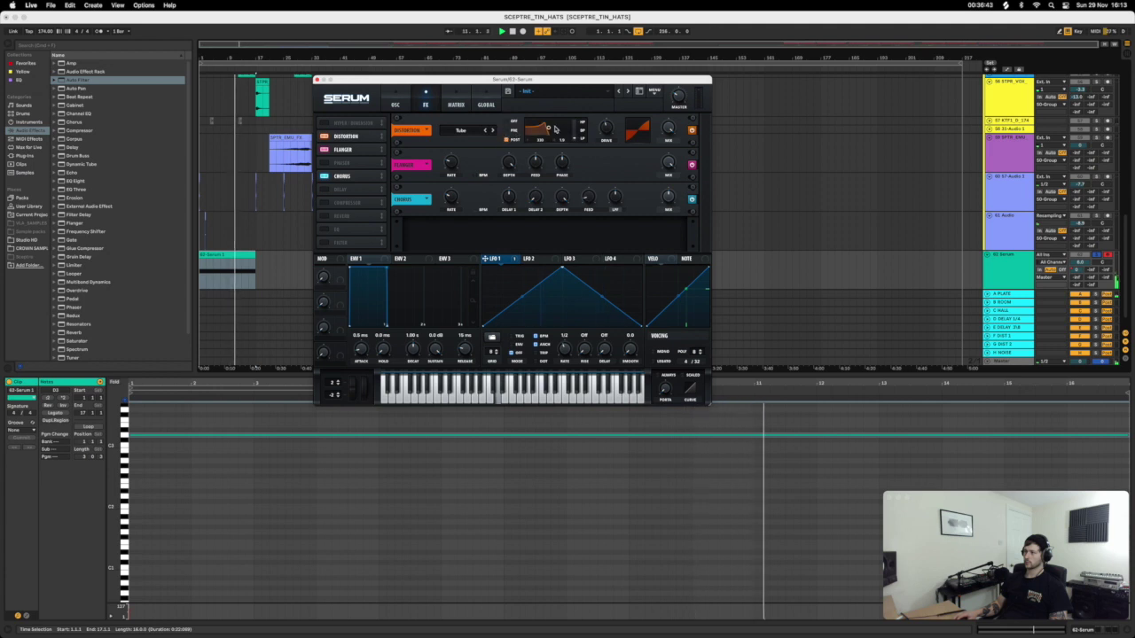
{"action": "left_click_drag", "start_coordinate": [556, 131], "coordinate": [611, 106]}
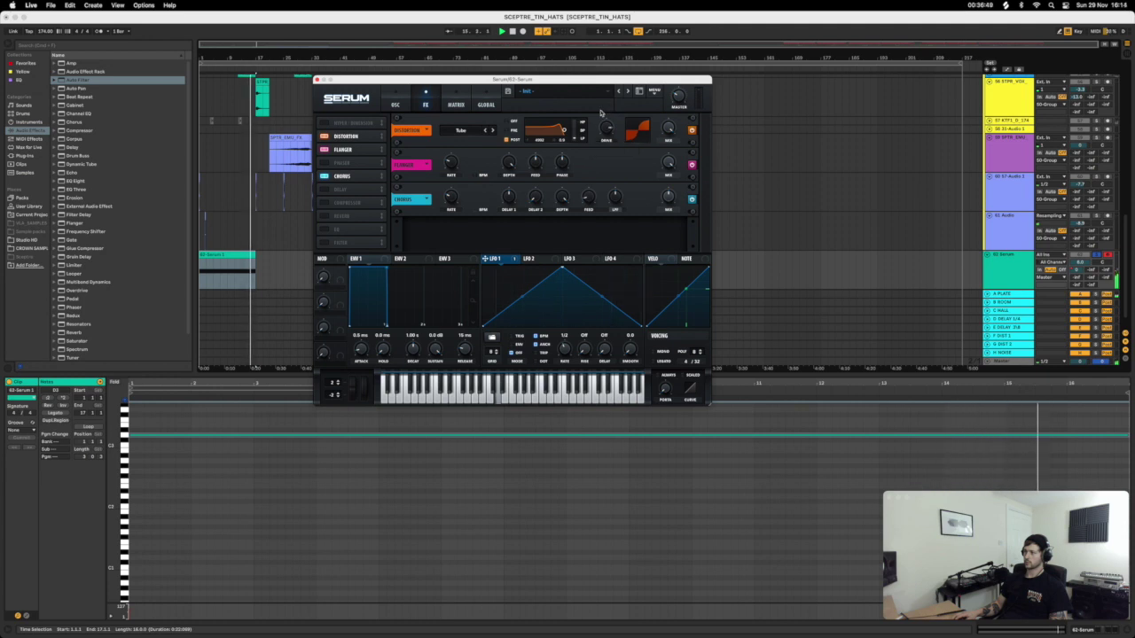
{"action": "left_click", "coordinate": [328, 218]}
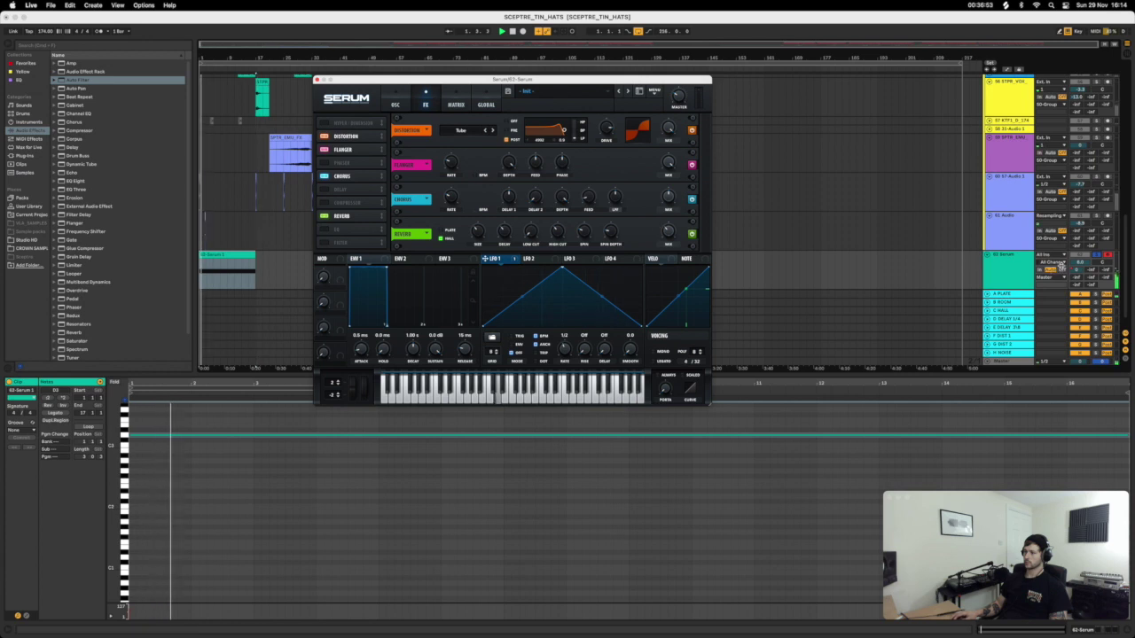
Add FabFilter Pro-Q 2 to the 62 Serum track and cut a bell band about 11.5 dB at about 144 Hz.
{"action": "left_click", "coordinate": [20, 81]}
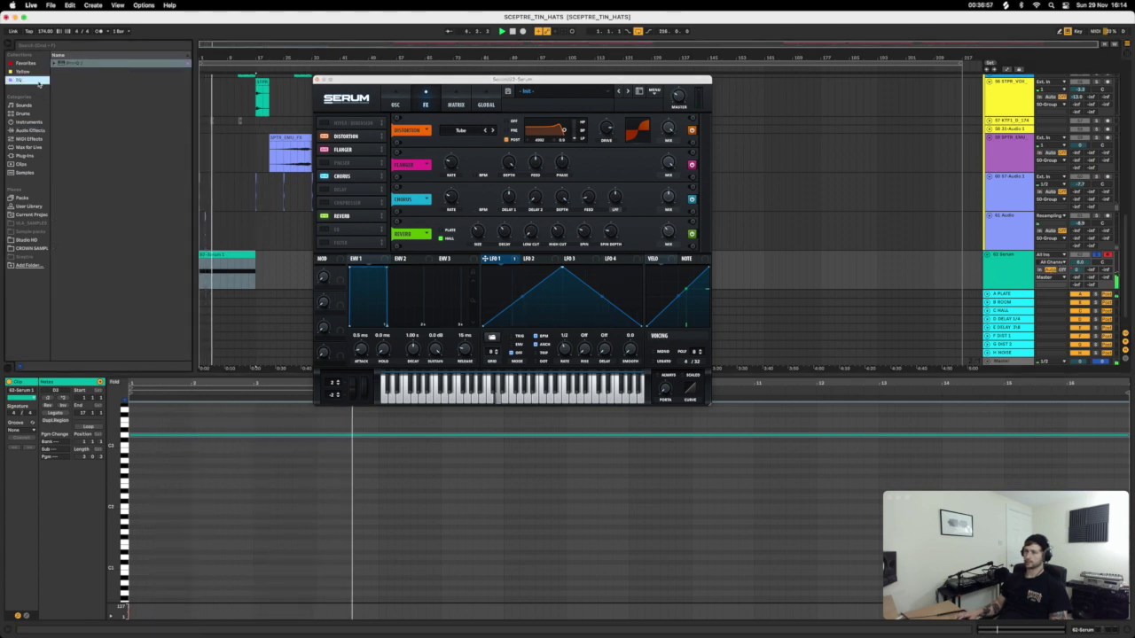
{"action": "left_click", "coordinate": [173, 106]}
{"action": "key", "text": "Return"}
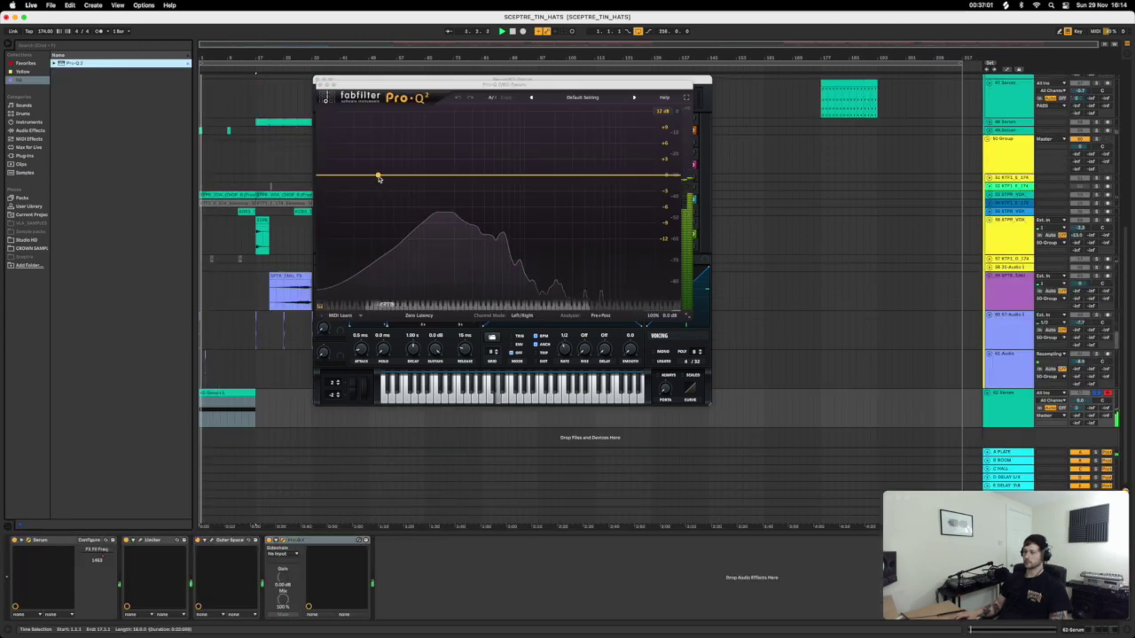
{"action": "left_click_drag", "start_coordinate": [377, 152], "coordinate": [439, 235]}
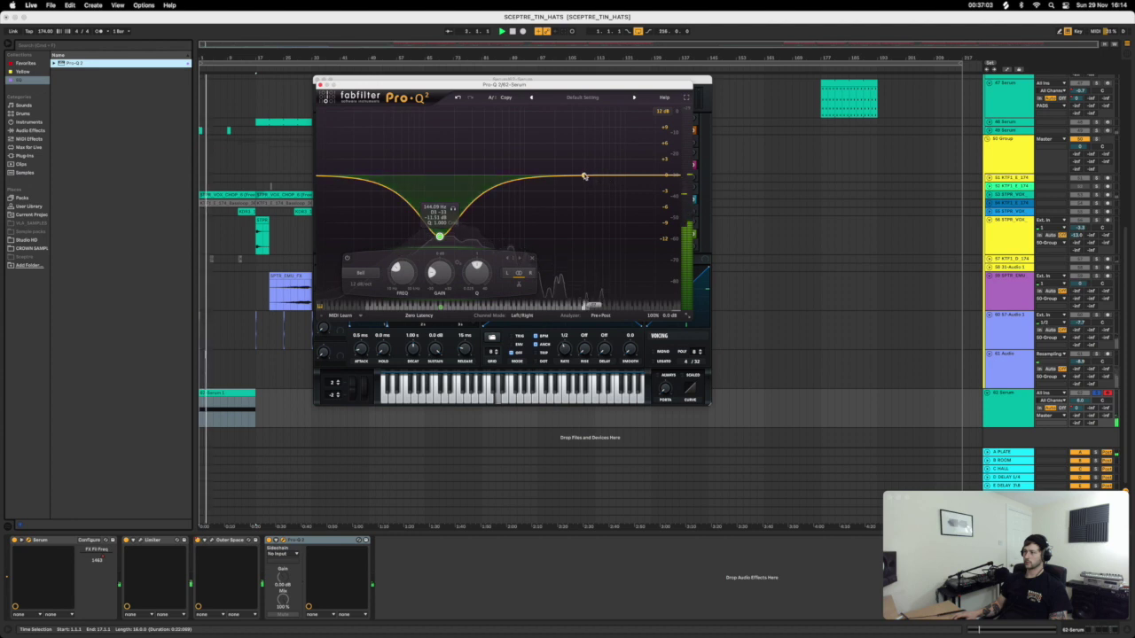
Add a bell boost of about 11 dB near 4.66 kHz in Pro-Q 2 and move the low bell cut to about 180 Hz.
{"action": "left_click_drag", "start_coordinate": [583, 178], "coordinate": [592, 118]}
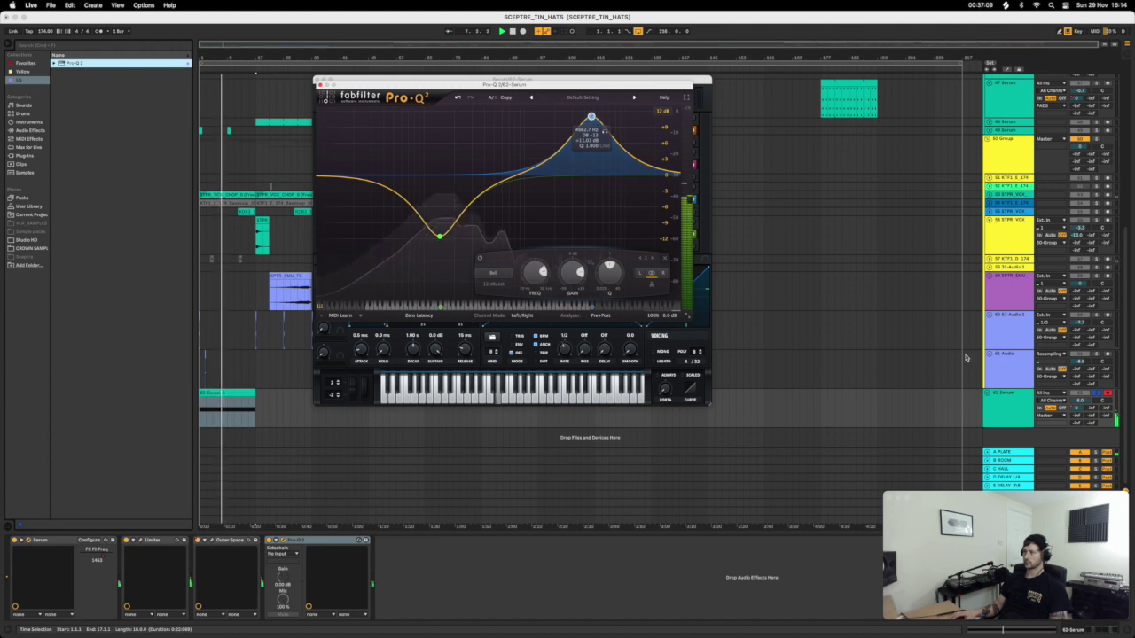
{"action": "left_click_drag", "start_coordinate": [439, 235], "coordinate": [451, 242]}
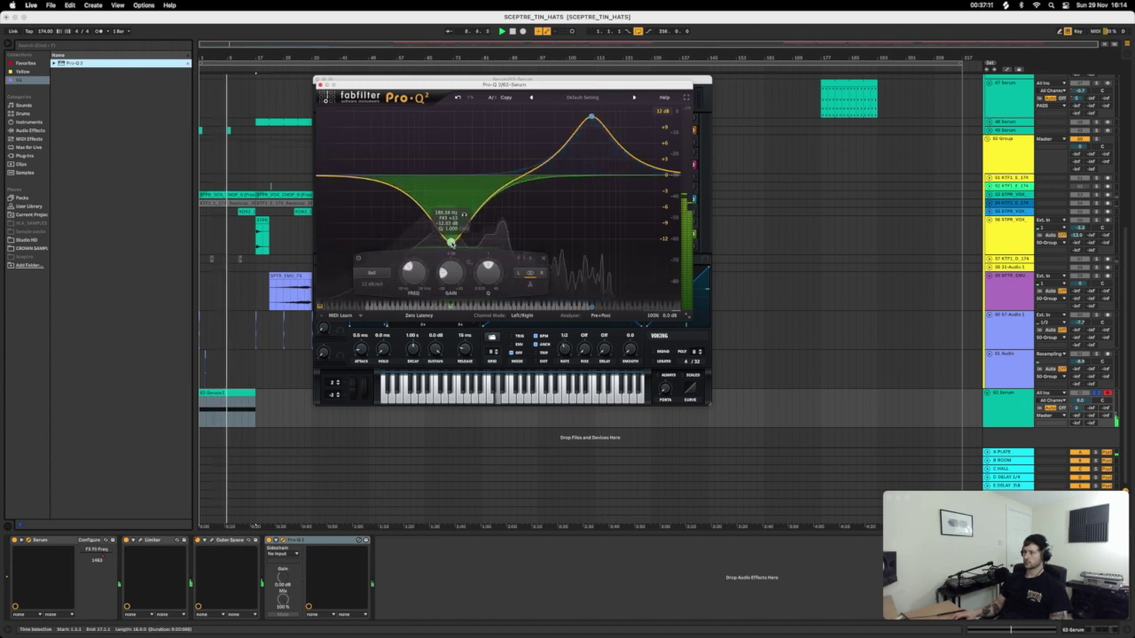
Add a mid-range cut and an upper-mid boost to the EQ curve, and raise the high bell to about 15.8 dB.
{"action": "left_click", "coordinate": [511, 193]}
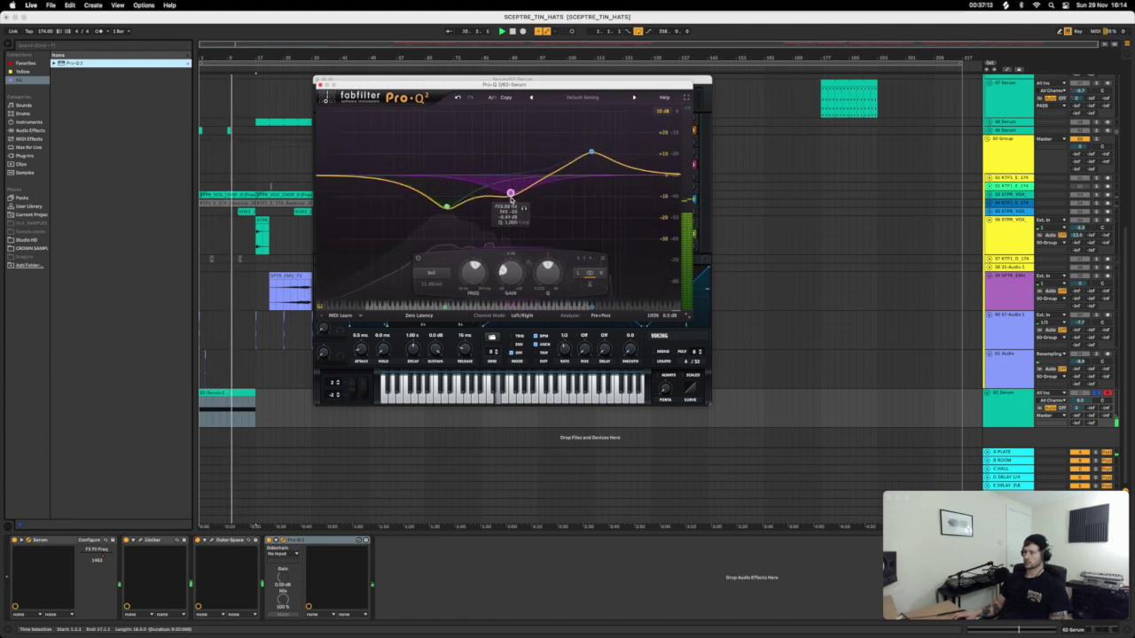
{"action": "mouse_move", "coordinate": [511, 193]}
{"action": "left_mouse_down"}
{"action": "mouse_move", "coordinate": [508, 151]}
{"action": "mouse_move", "coordinate": [514, 170]}
{"action": "mouse_move", "coordinate": [539, 167]}
{"action": "mouse_move", "coordinate": [497, 209]}
{"action": "left_mouse_up"}
{"action": "left_click", "coordinate": [499, 190]}
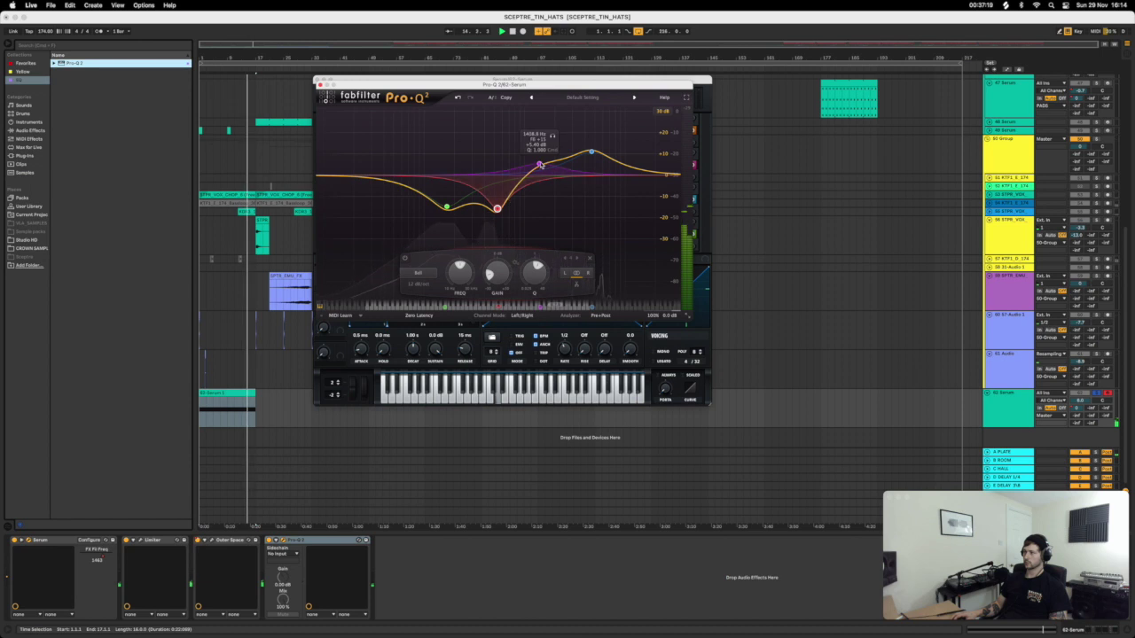
{"action": "left_click_drag", "start_coordinate": [539, 166], "coordinate": [583, 141]}
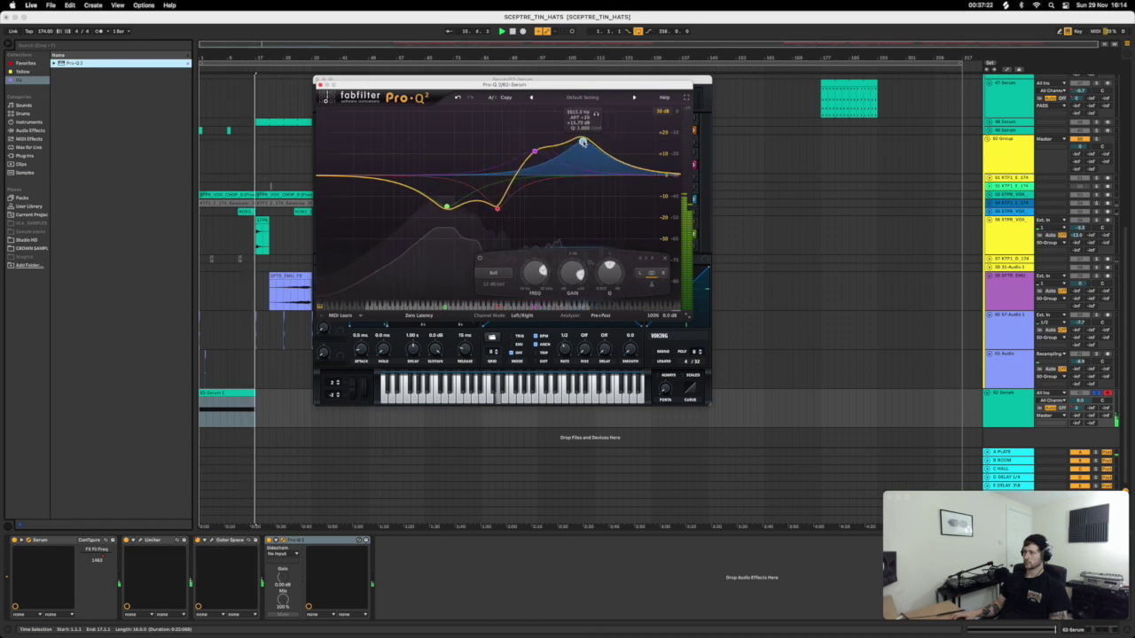
Unsolo the 62 Serum track and reshape Serum's LFO 1 into a rising ramp with a 4 bar rate.
{"action": "left_click", "coordinate": [1089, 395]}
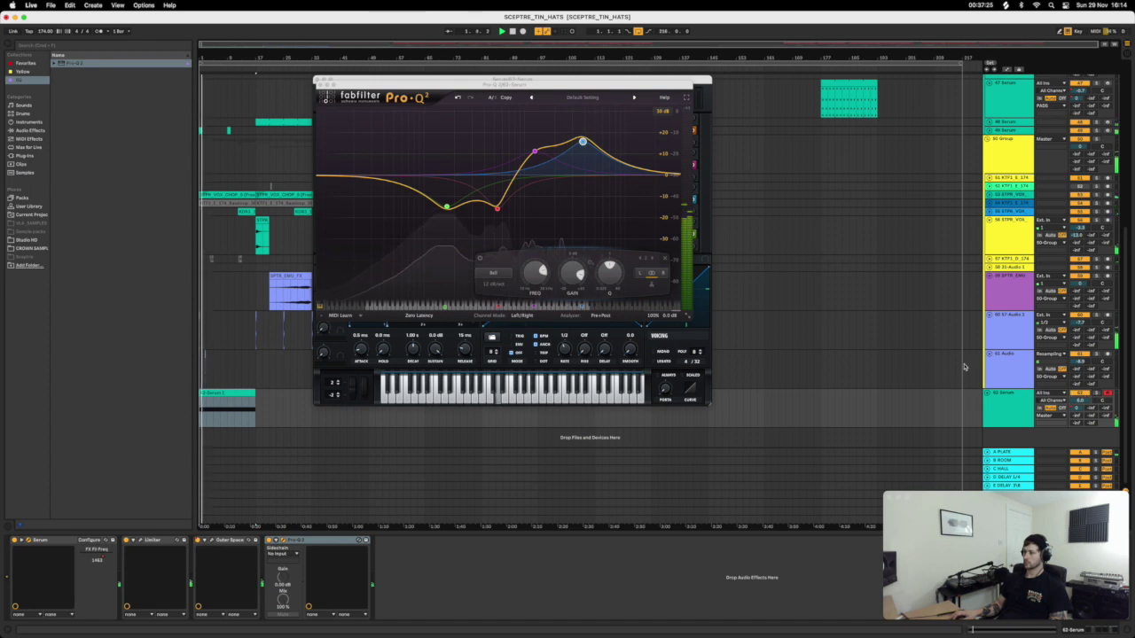
{"action": "left_click", "coordinate": [319, 83]}
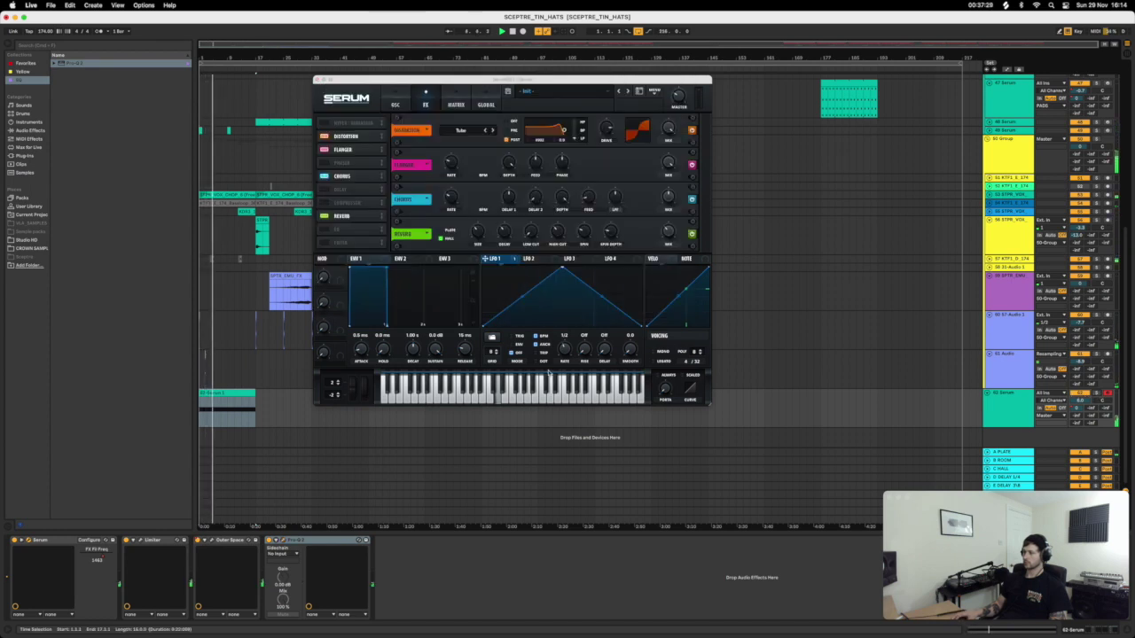
{"action": "left_click", "coordinate": [561, 351]}
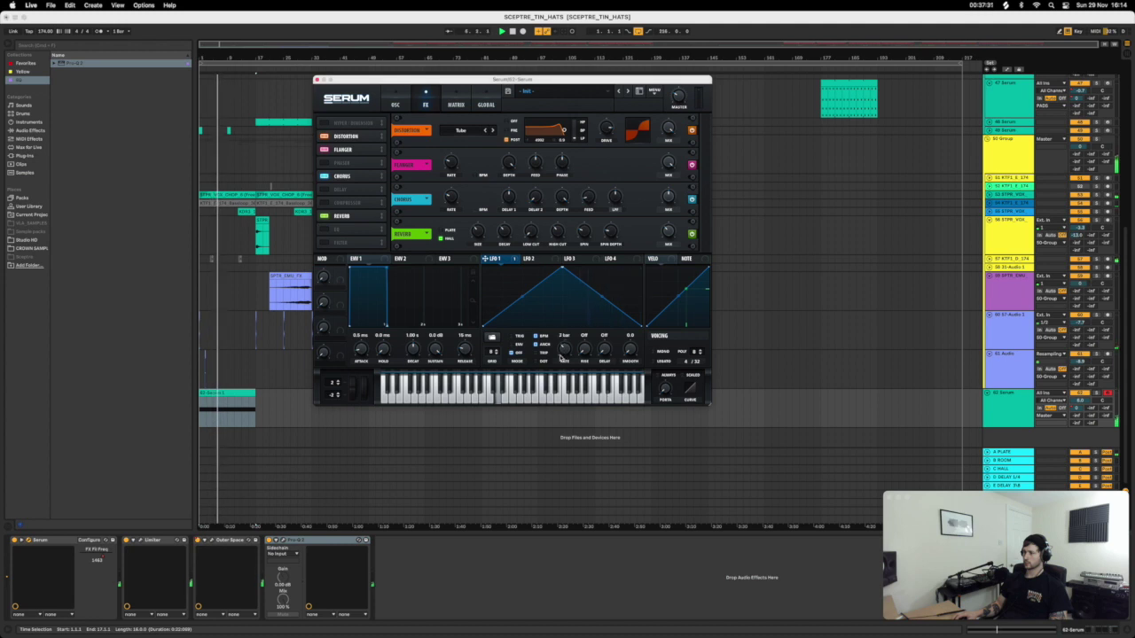
{"action": "left_click_drag", "start_coordinate": [562, 272], "coordinate": [642, 247]}
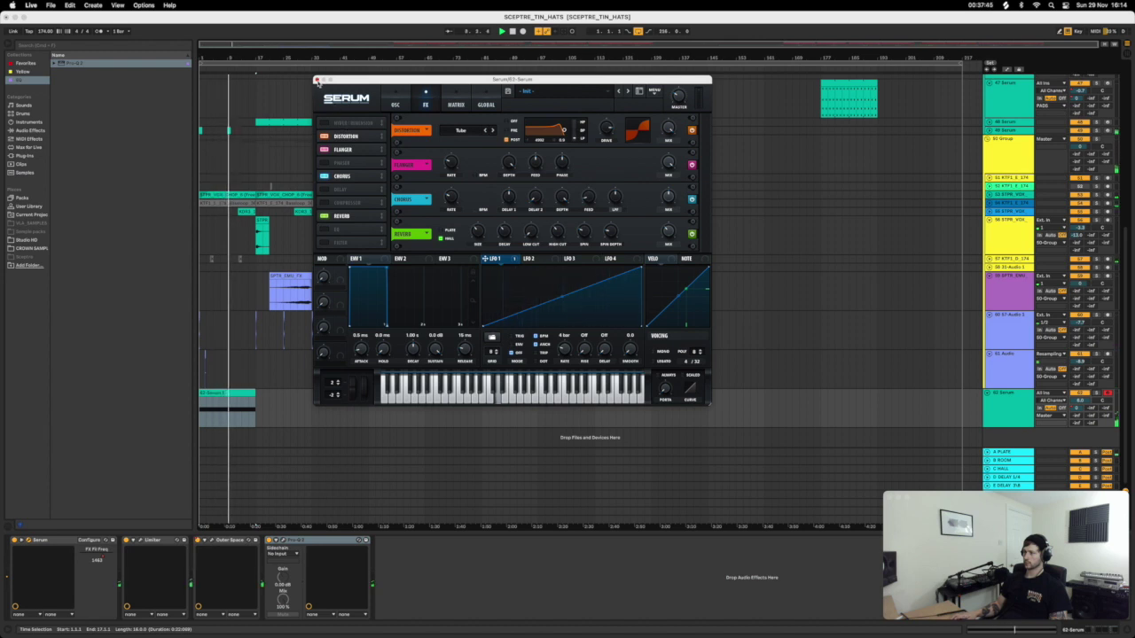
Enable Serum's Delay effect, shift its filter to higher frequencies and adjust the delay mix.
{"action": "left_click", "coordinate": [324, 189]}
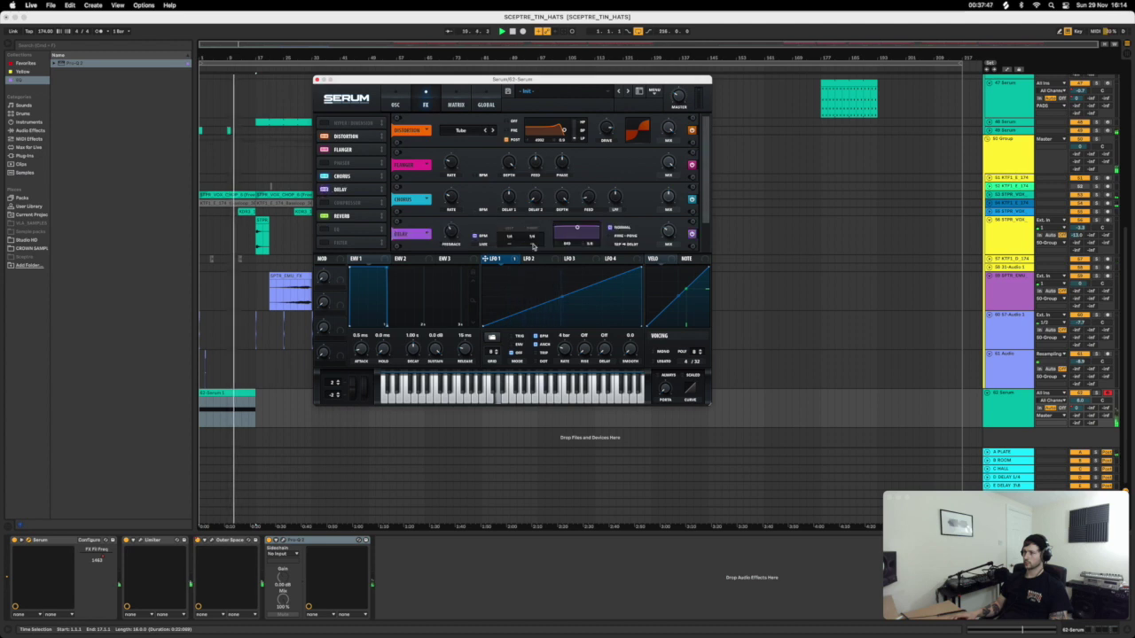
{"action": "left_click_drag", "start_coordinate": [578, 229], "coordinate": [593, 235]}
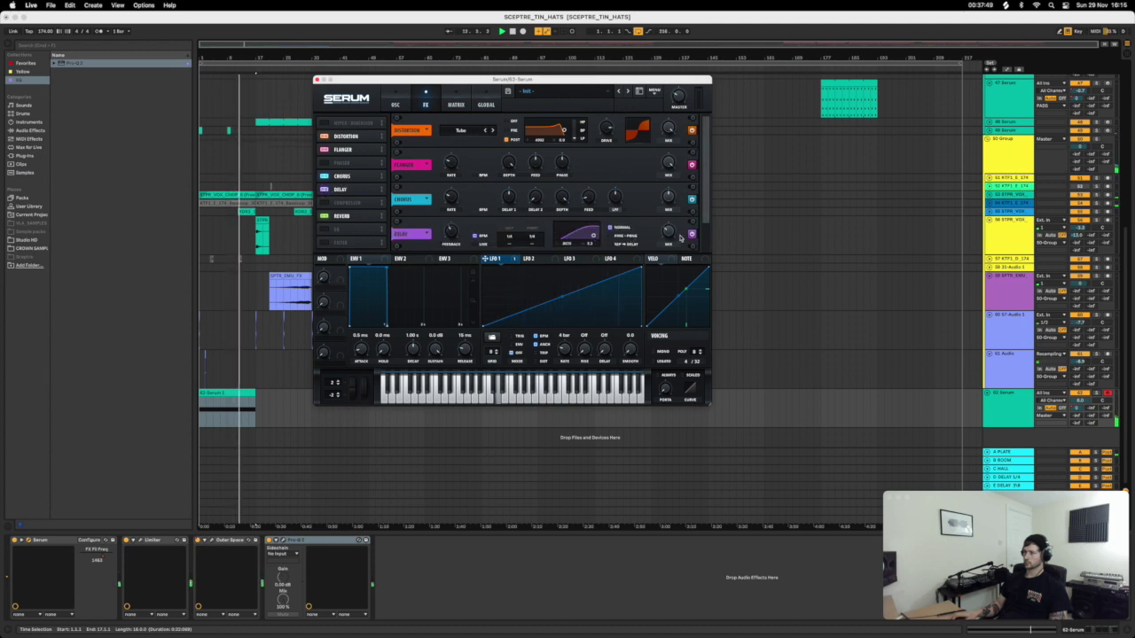
{"action": "left_click_drag", "start_coordinate": [680, 236], "coordinate": [678, 209]}
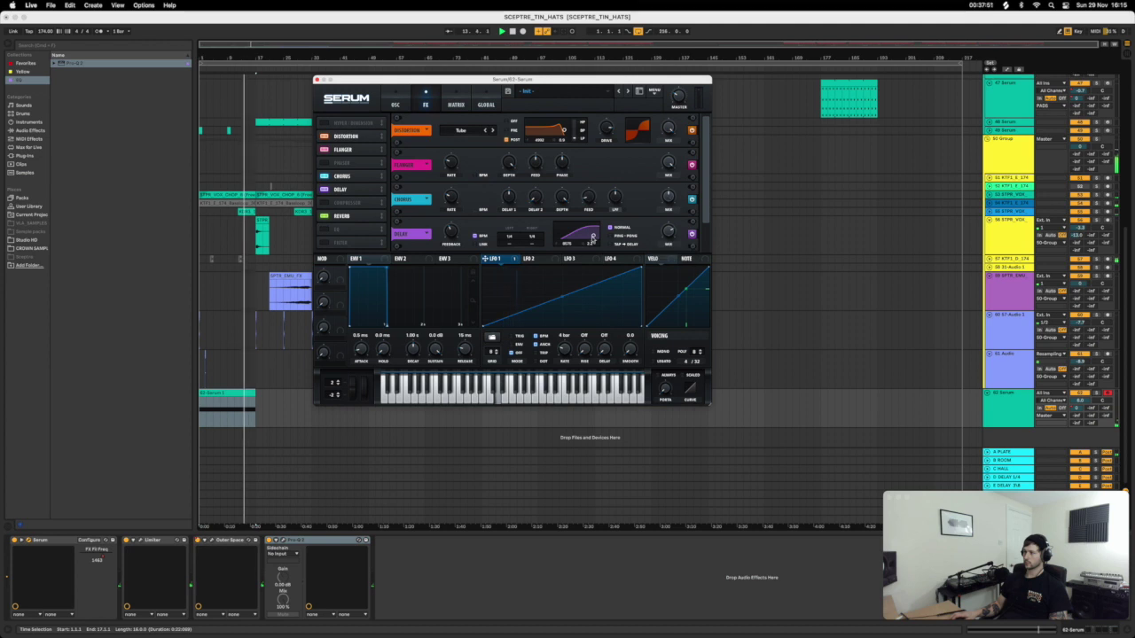
{"action": "left_click", "coordinate": [317, 80]}
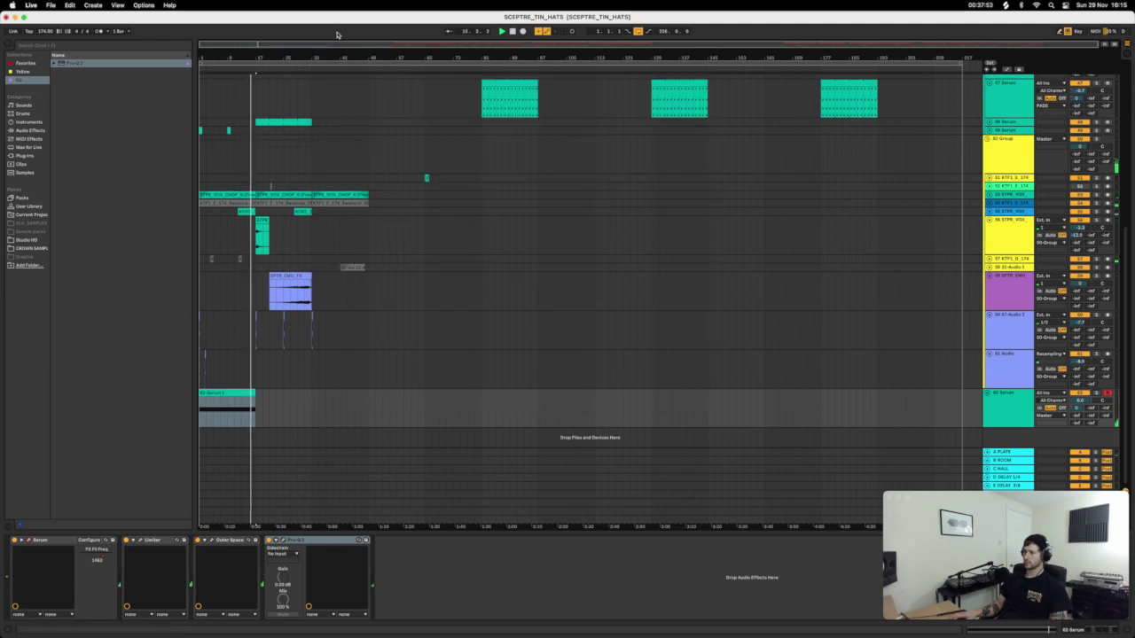
Fold the 62 Serum track and the three FX tracks above it, and move the Serum track into the yellow group above 61 Audio.
{"action": "left_click", "coordinate": [987, 394]}
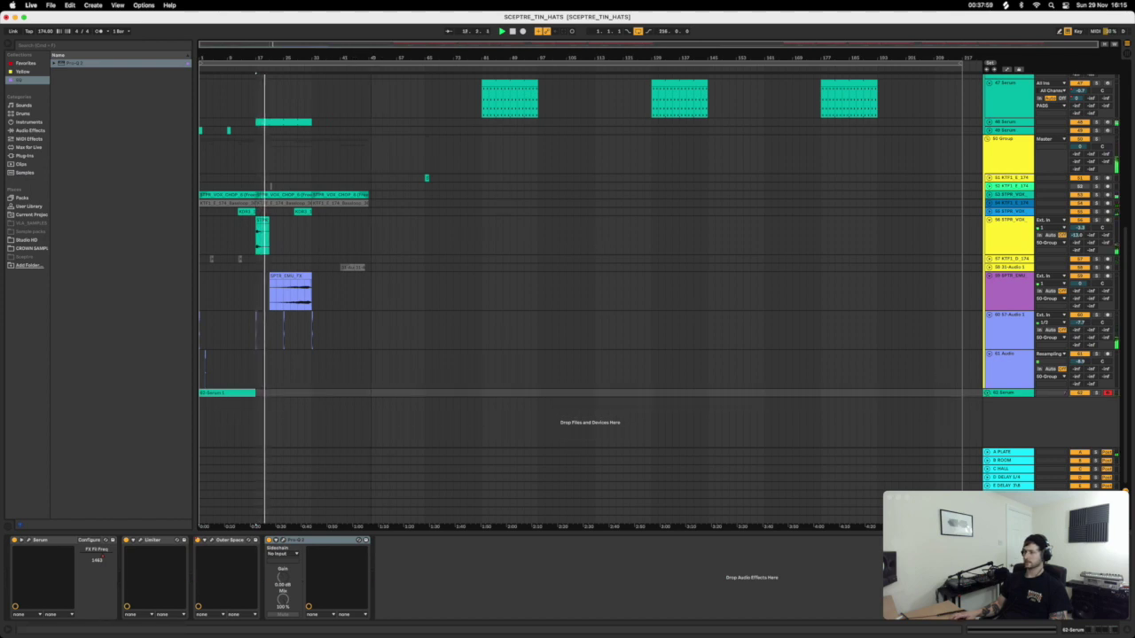
{"action": "scroll", "coordinate": [453, 292], "scroll_direction": "up", "scroll_amount": 3}
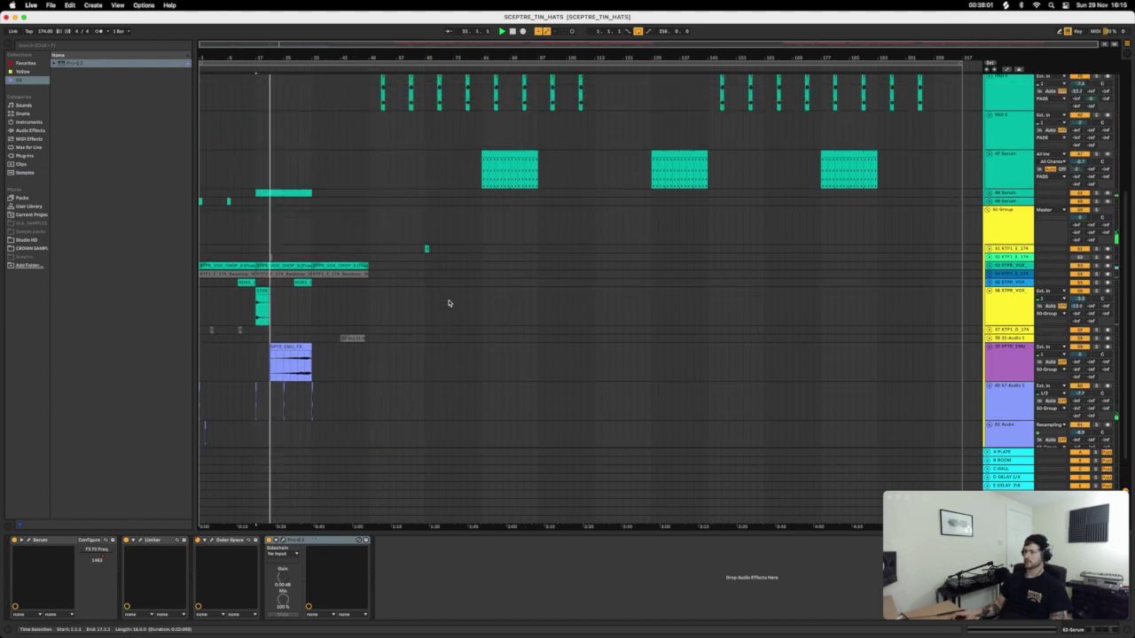
{"action": "scroll", "coordinate": [487, 315], "scroll_direction": "down", "scroll_amount": 2}
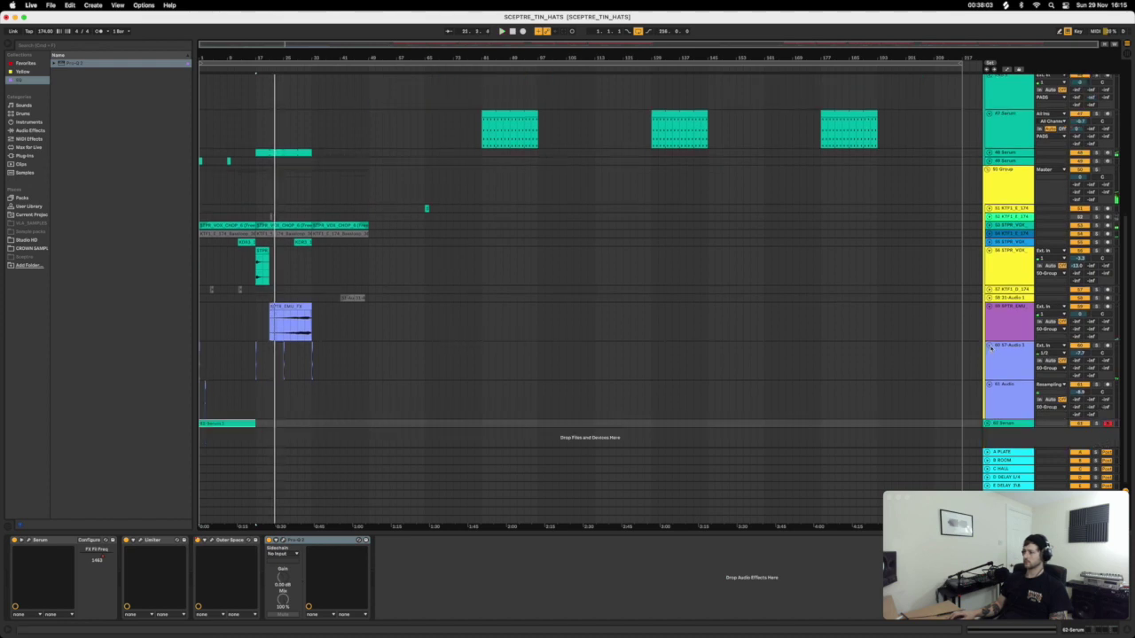
{"action": "left_click", "coordinate": [988, 345]}
{"action": "left_click", "coordinate": [989, 354]}
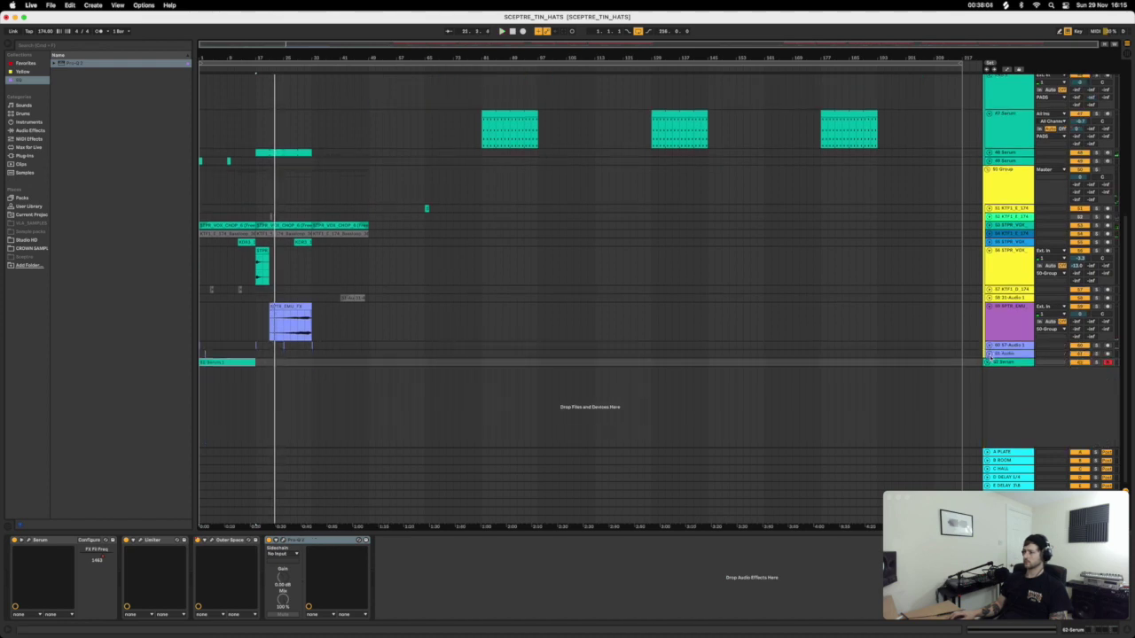
{"action": "left_click", "coordinate": [988, 308]}
{"action": "left_click_drag", "start_coordinate": [1000, 337], "coordinate": [1000, 328]}
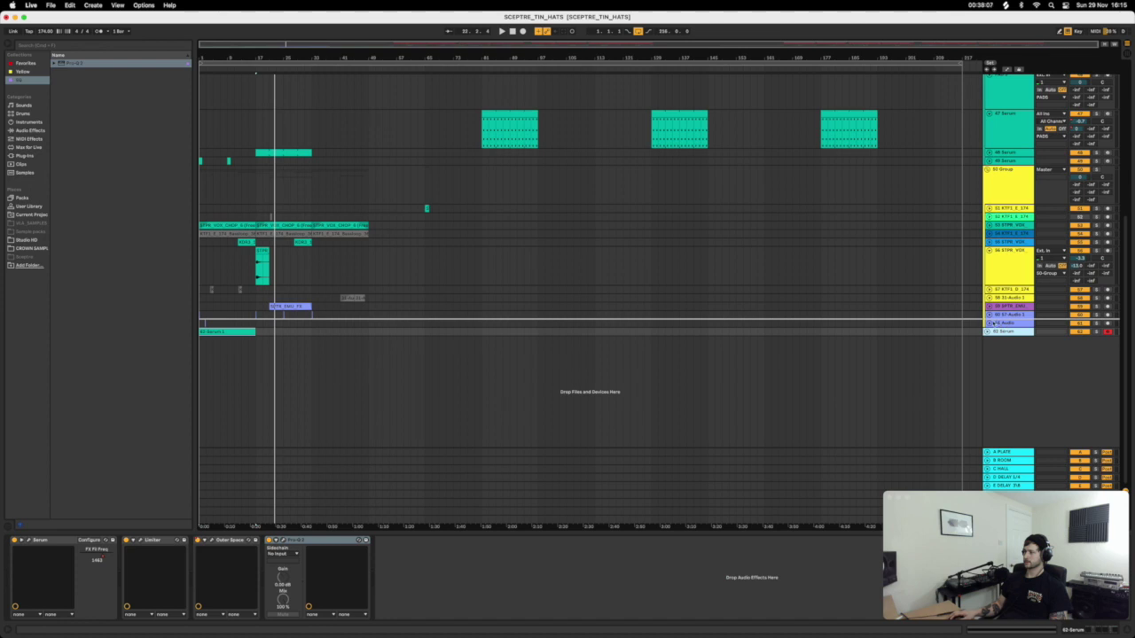
{"action": "left_click_drag", "start_coordinate": [1042, 293], "coordinate": [1039, 288]}
Solo the yellow 50 Group and play it from the start of the arrangement.
{"action": "left_click", "coordinate": [1024, 194]}
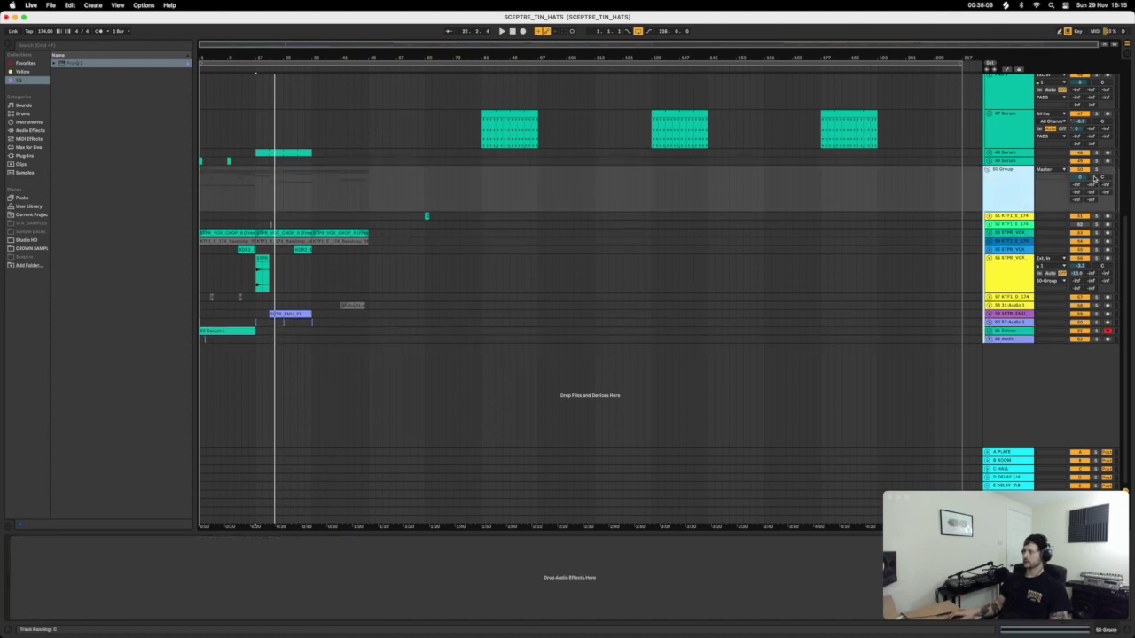
{"action": "left_click", "coordinate": [799, 248]}
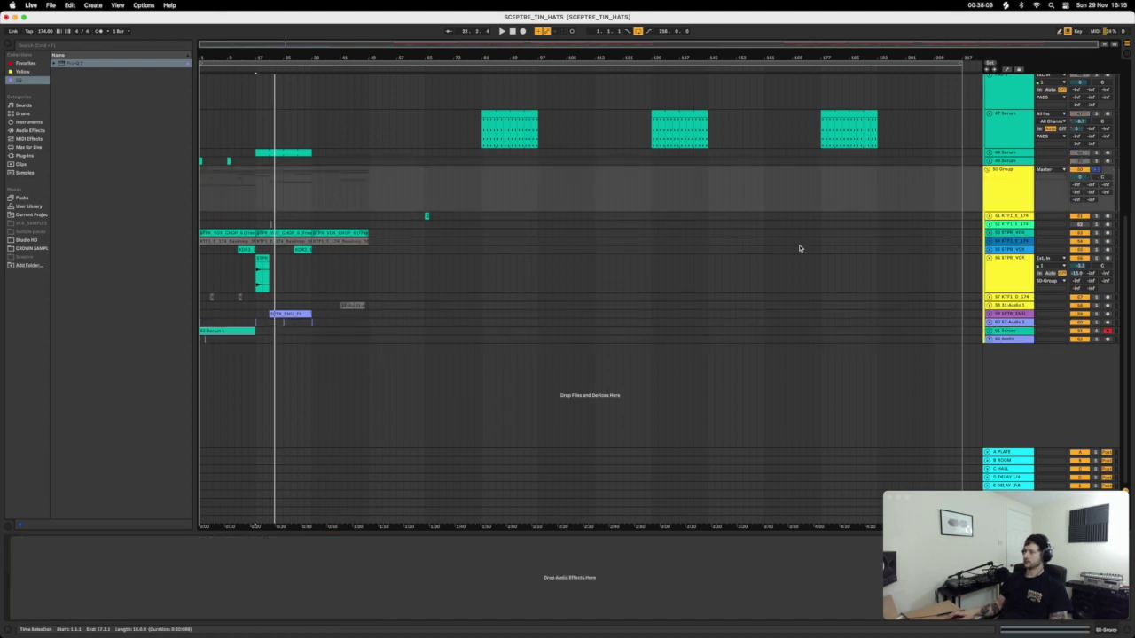
{"action": "left_click", "coordinate": [202, 205]}
{"action": "key", "text": "space"}
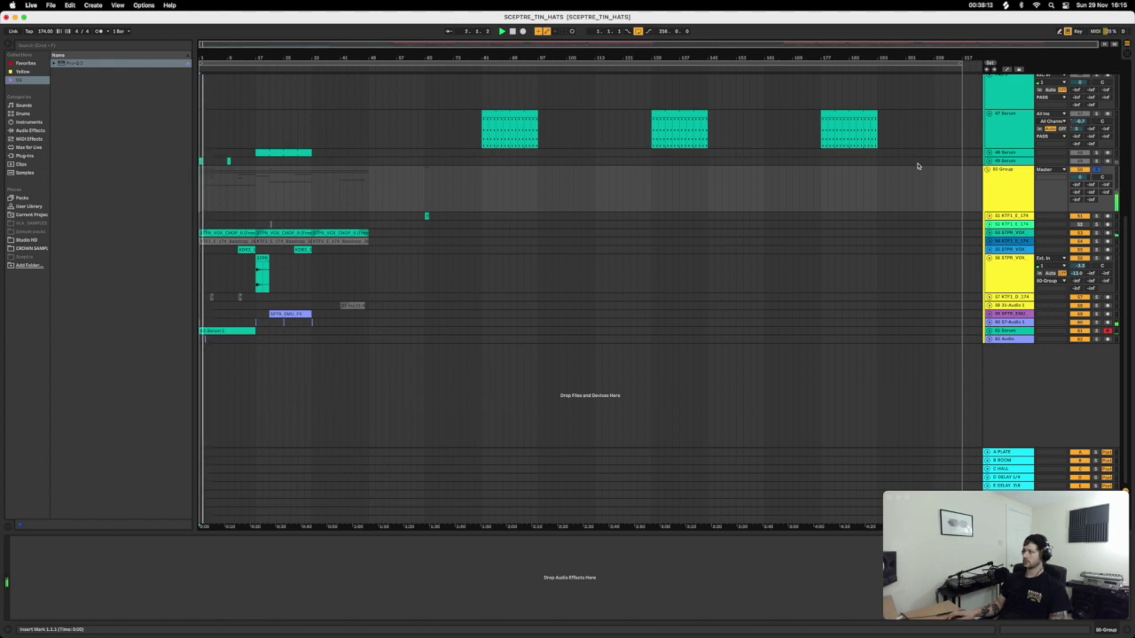
Add FabFilter Pro-Q 2 to the yellow 50 Group.
{"action": "left_click", "coordinate": [1017, 162]}
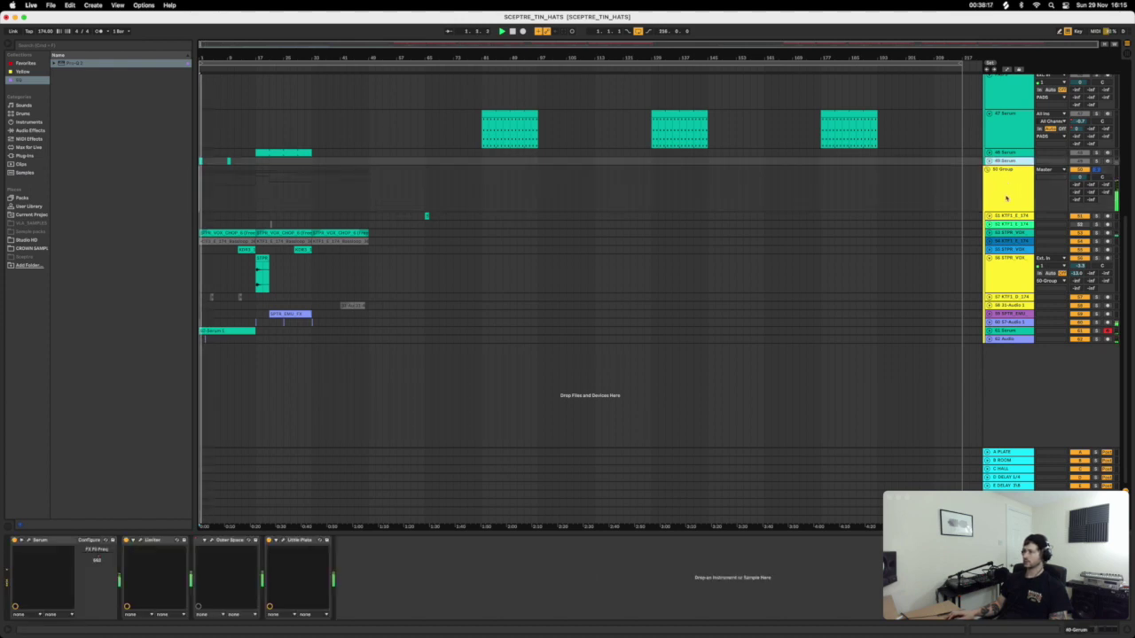
{"action": "left_click", "coordinate": [986, 197]}
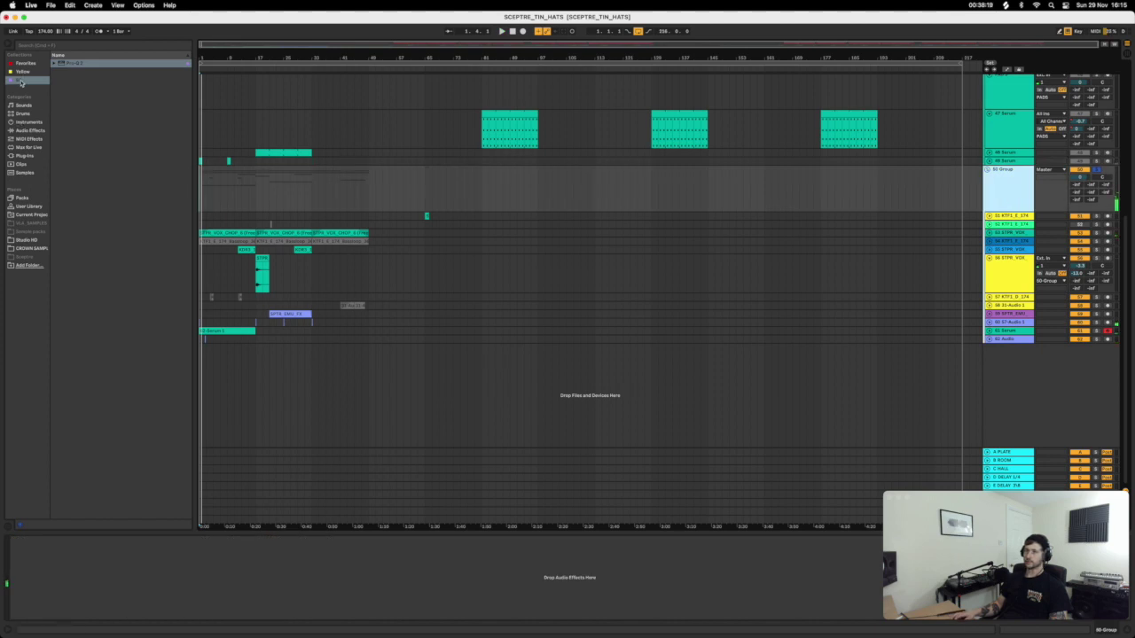
{"action": "left_click", "coordinate": [66, 64]}
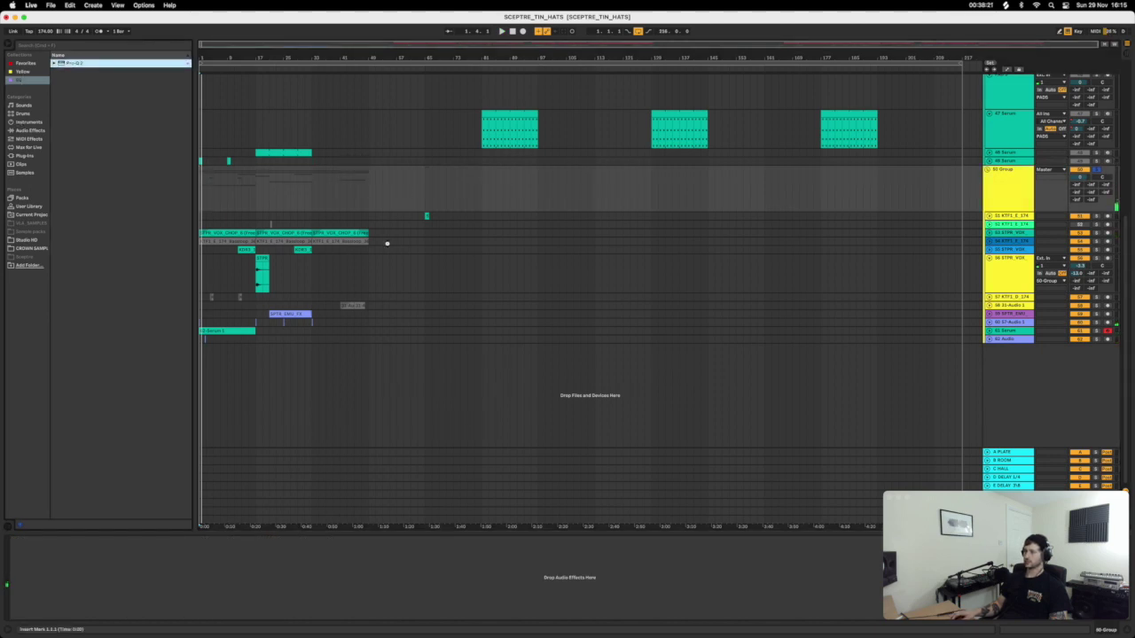
{"action": "left_click_drag", "start_coordinate": [387, 243], "coordinate": [389, 244]}
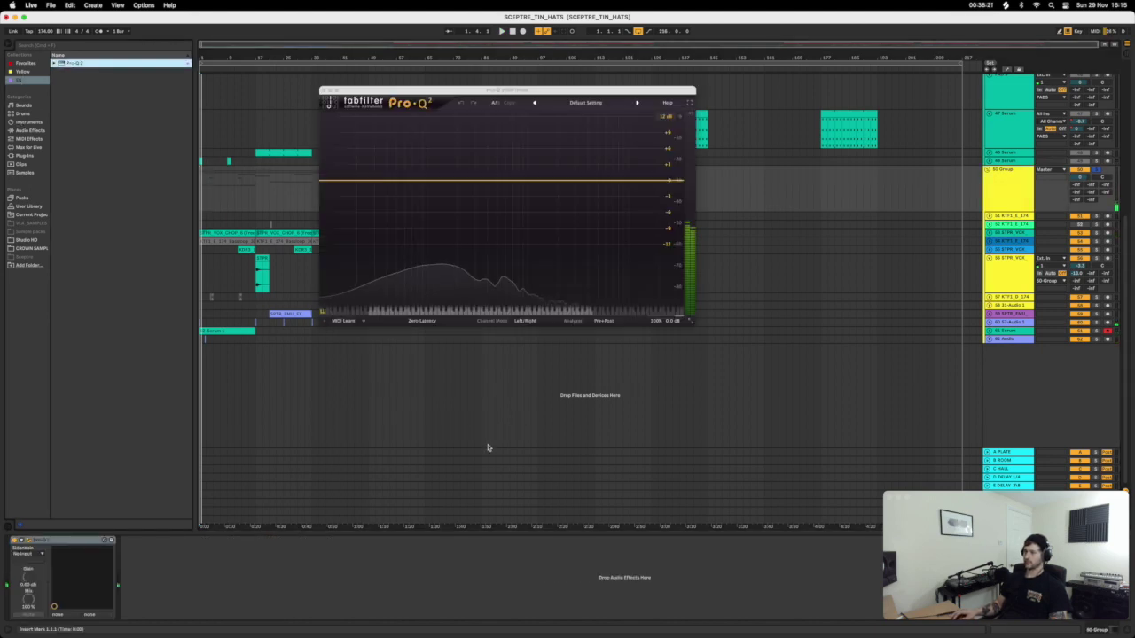
Play the group from bar 17 and apply a low cut at about 80 Hz in its Pro-Q 2.
{"action": "left_click", "coordinate": [257, 252]}
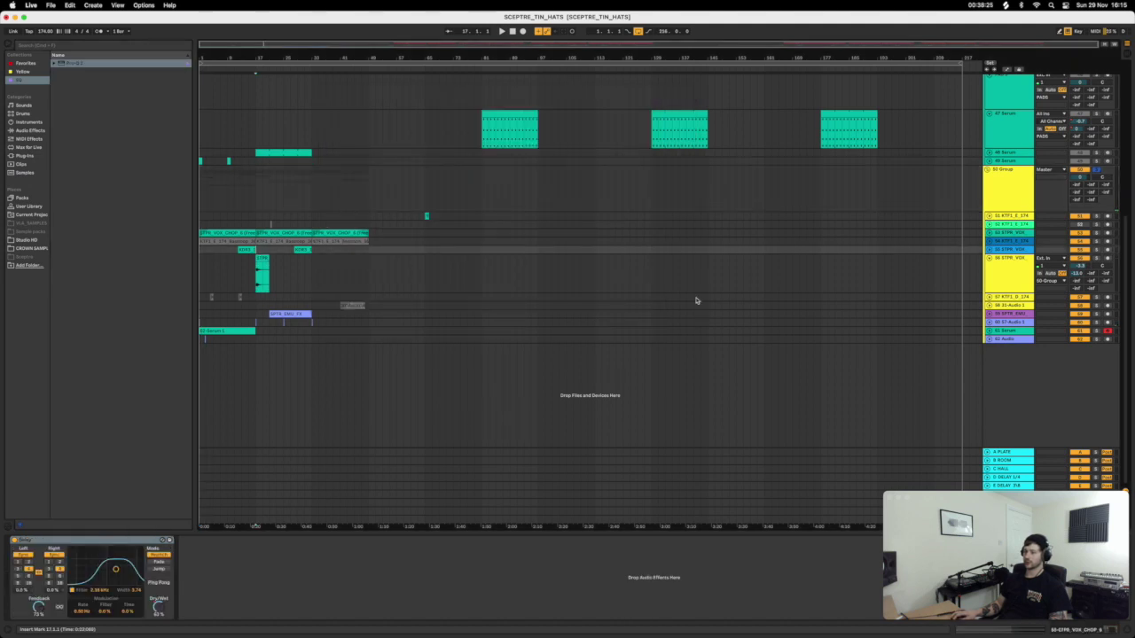
{"action": "key", "text": "space"}
{"action": "left_click", "coordinate": [1008, 186]}
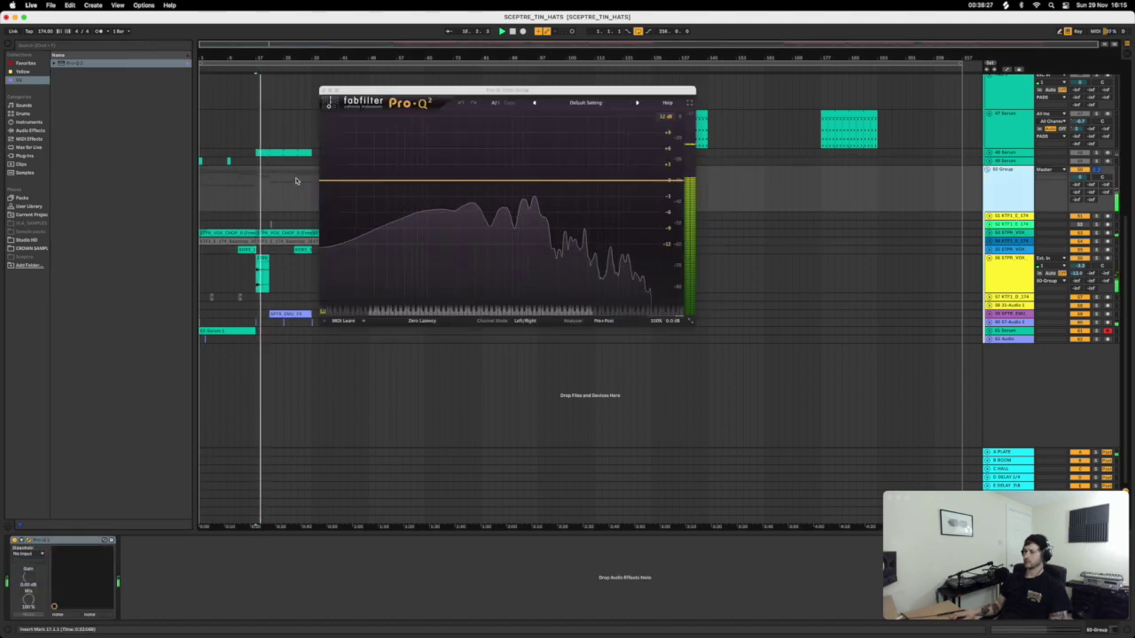
{"action": "left_click_drag", "start_coordinate": [324, 183], "coordinate": [410, 206]}
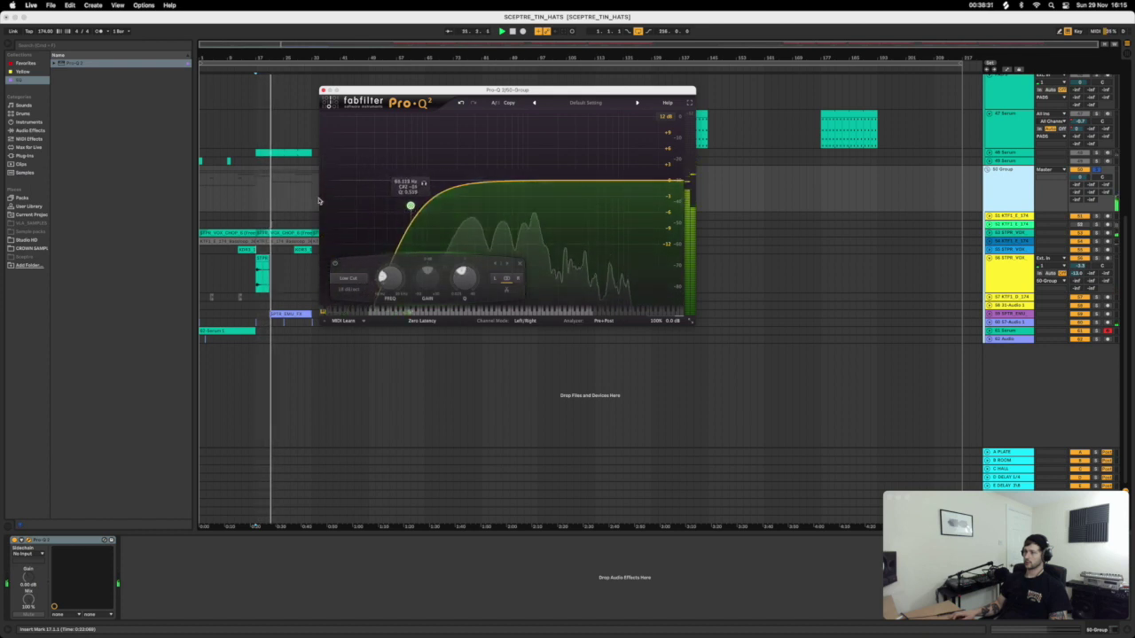
{"action": "left_click_drag", "start_coordinate": [373, 91], "coordinate": [480, 124]}
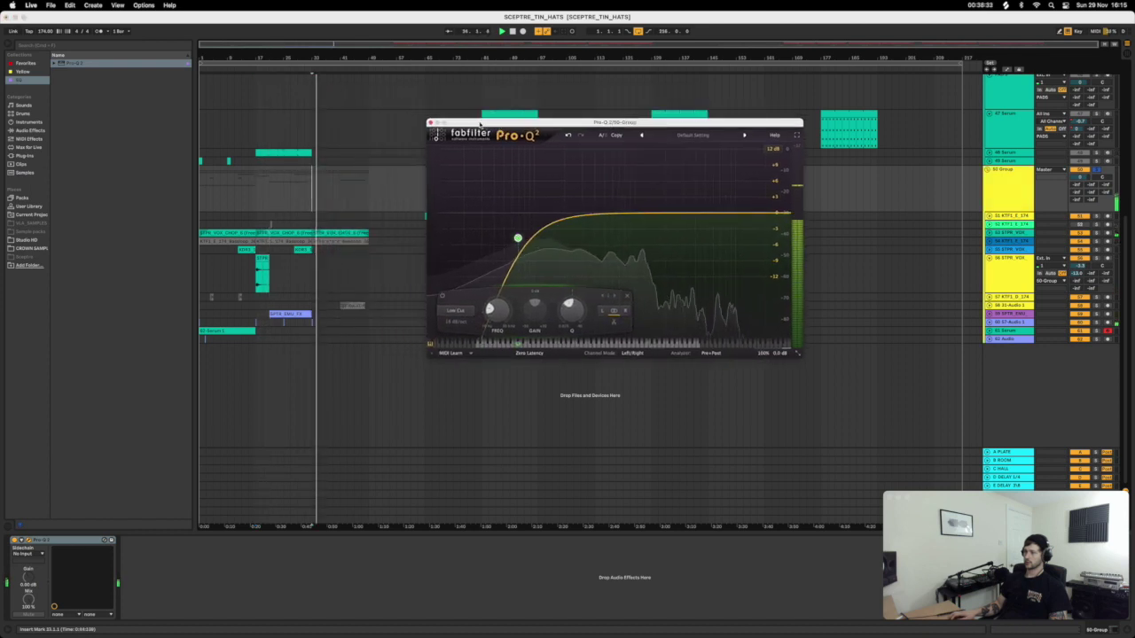
Audition the group's low cut from bar 41, close the EQ and stop playback.
{"action": "left_click", "coordinate": [342, 299]}
{"action": "left_click", "coordinate": [958, 205]}
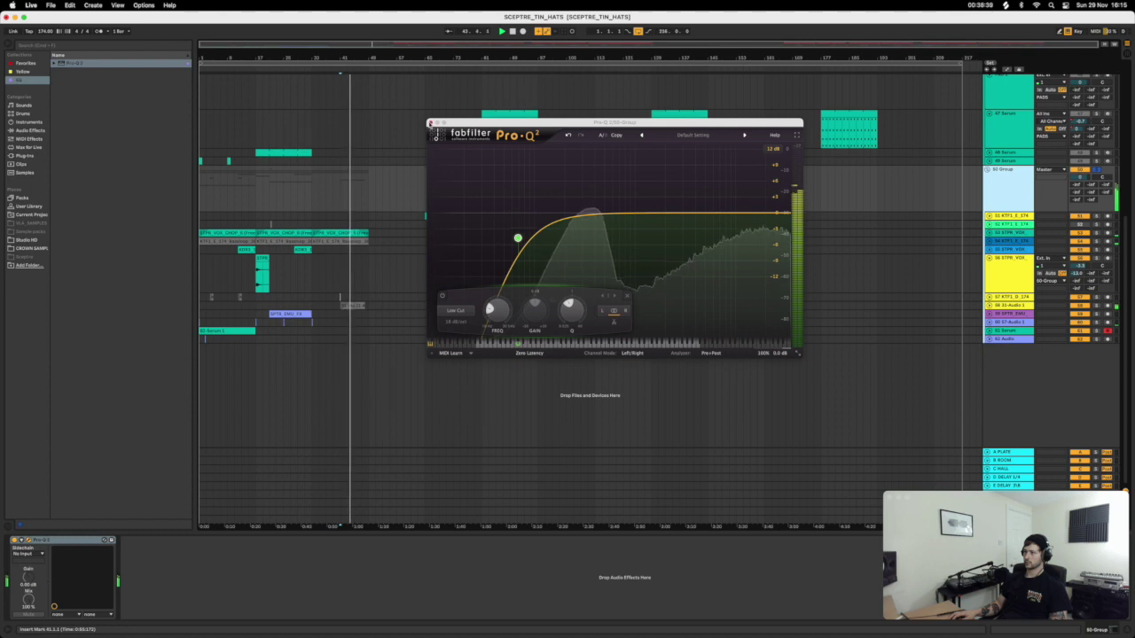
{"action": "left_click", "coordinate": [430, 123]}
{"action": "key", "text": "space"}
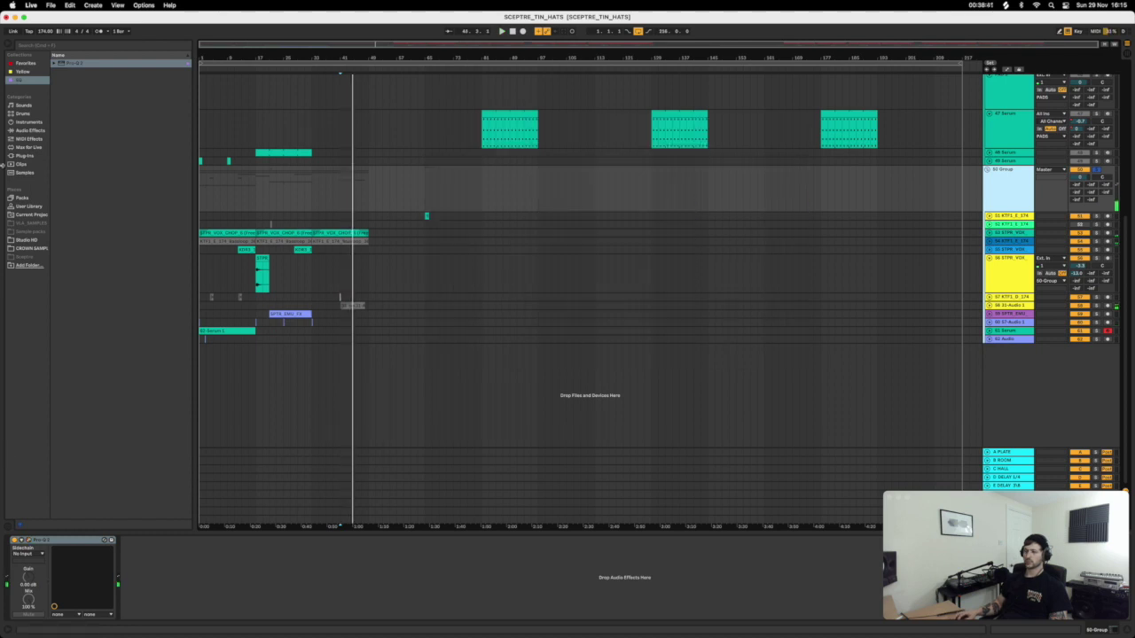
Browse the Audio Units plug-ins and add the Audiffex inValve Compressor to the yellow 50 Group after Pro-Q 2.
{"action": "left_click", "coordinate": [28, 156]}
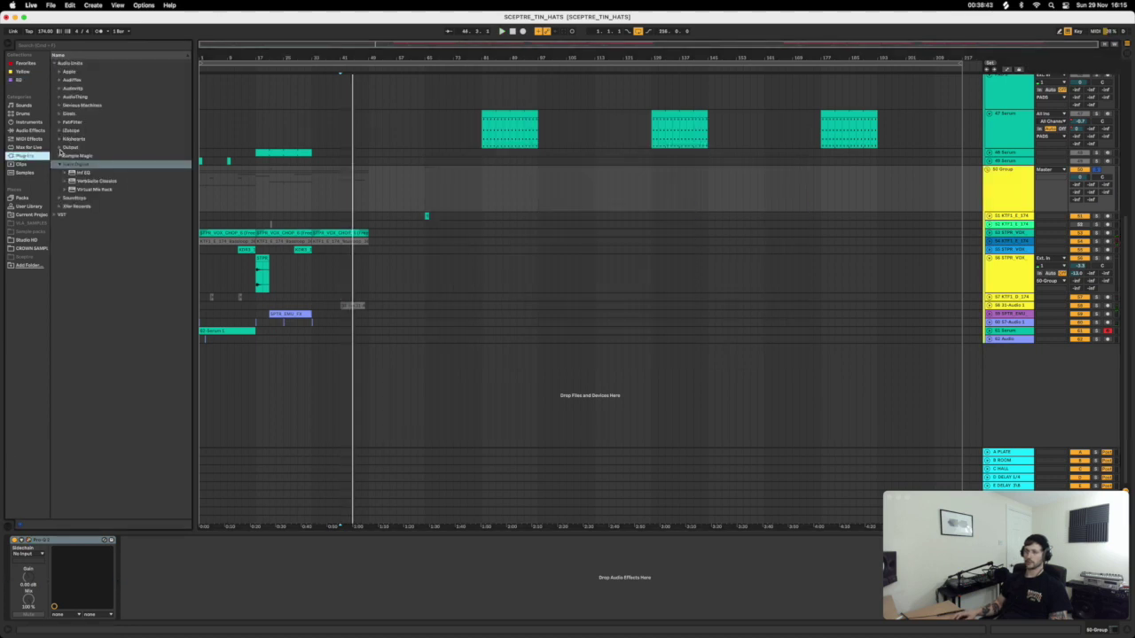
{"action": "left_click", "coordinate": [60, 148]}
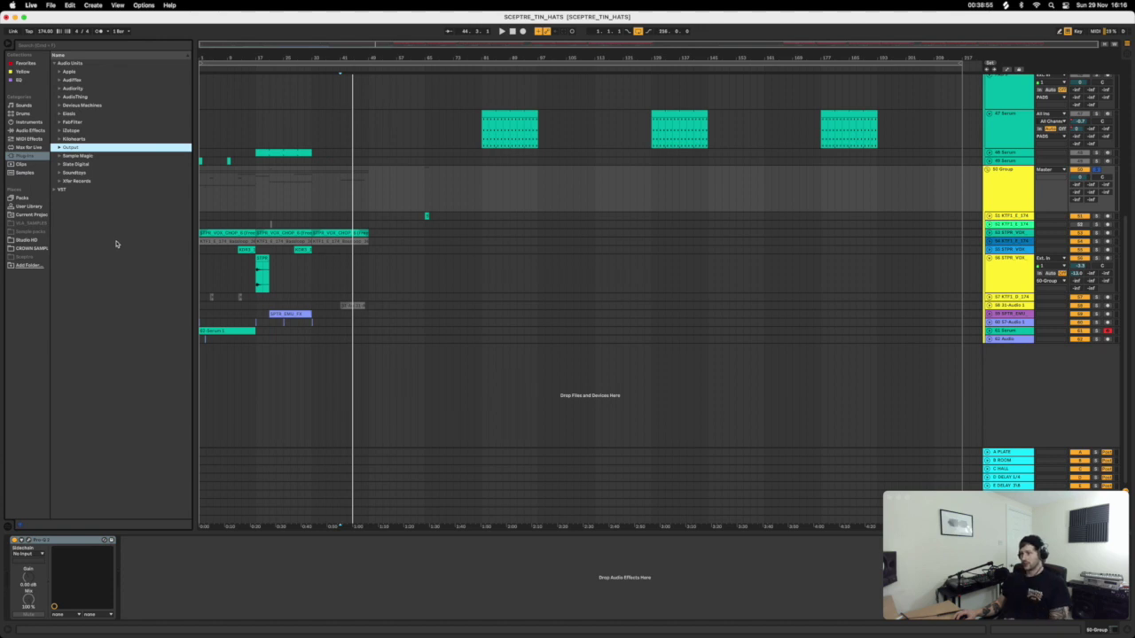
{"action": "left_click", "coordinate": [60, 89]}
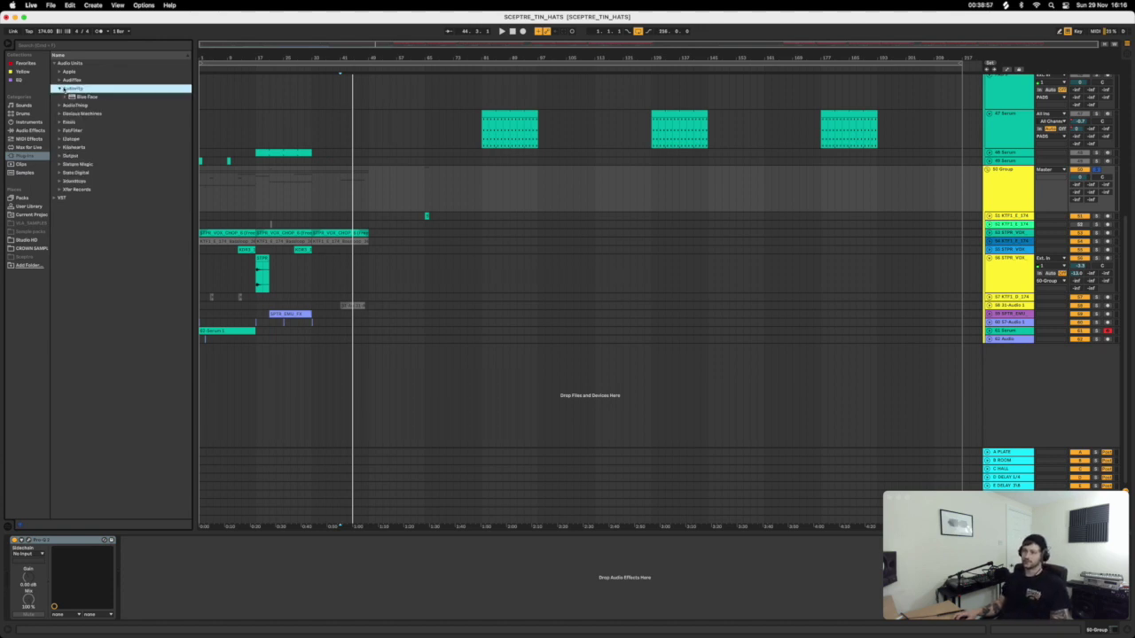
{"action": "left_click", "coordinate": [60, 89]}
{"action": "left_click", "coordinate": [60, 80]}
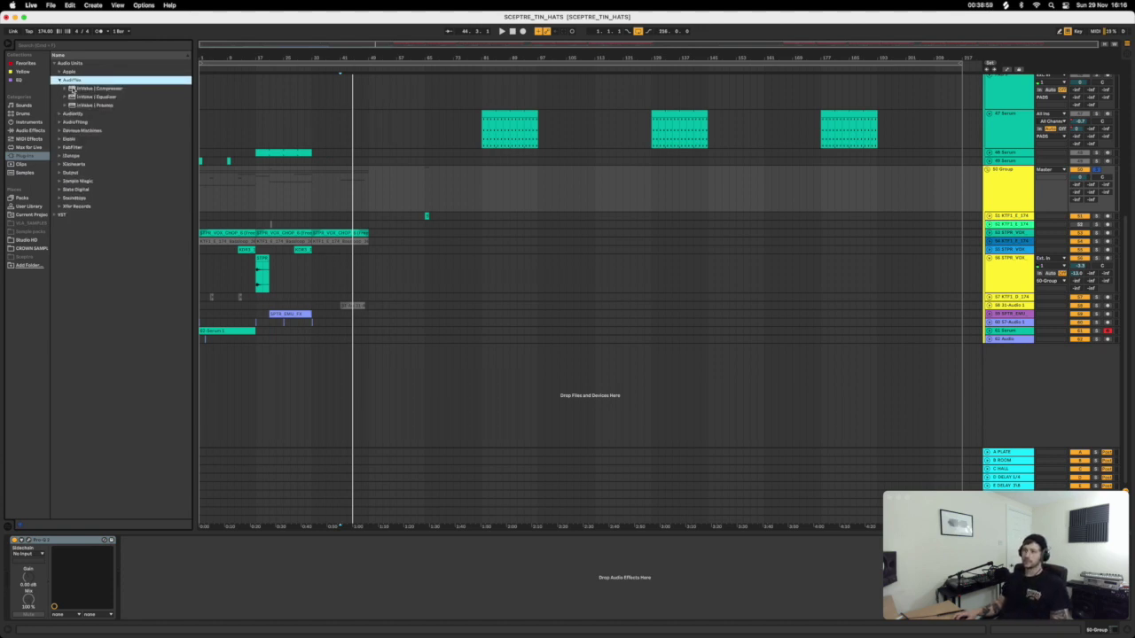
{"action": "left_click", "coordinate": [73, 89]}
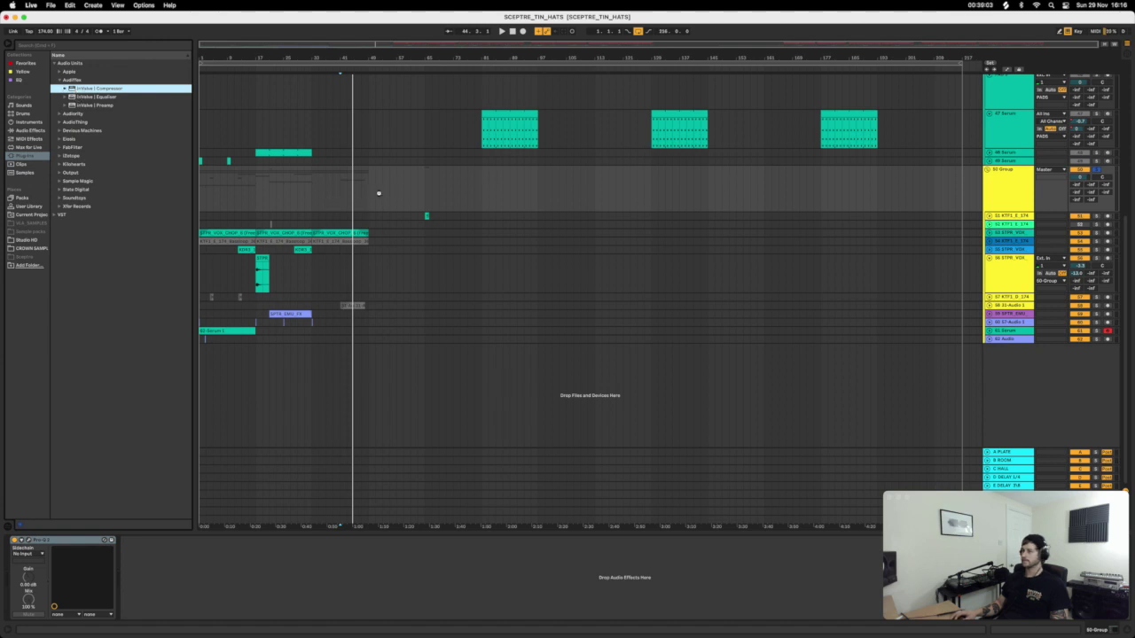
{"action": "left_click_drag", "start_coordinate": [377, 193], "coordinate": [376, 194]}
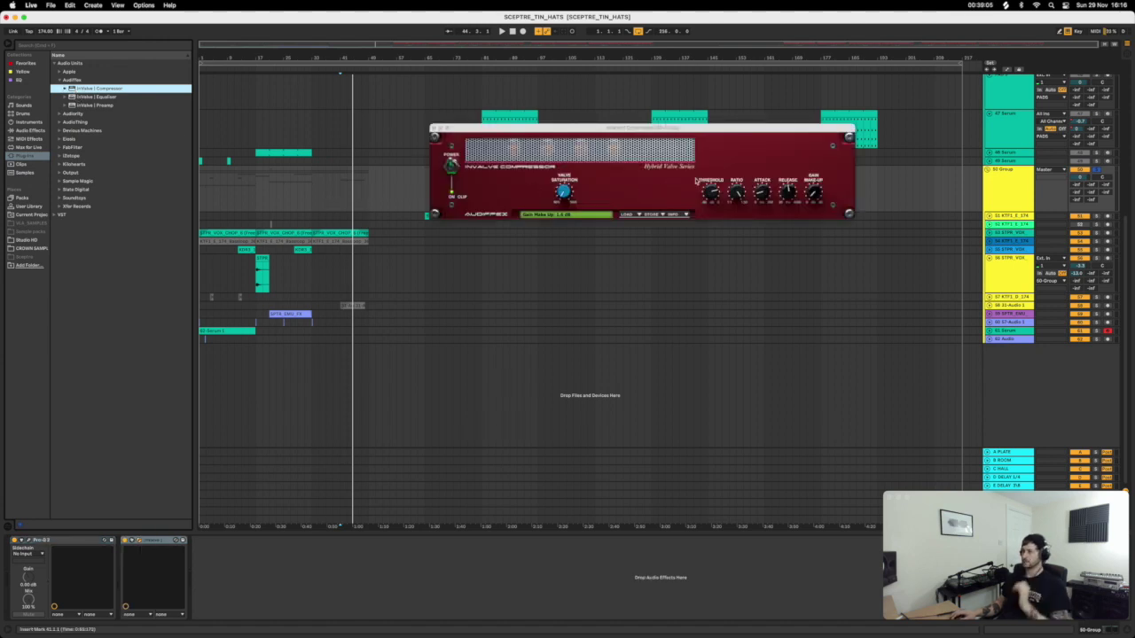
Audition the 50 Group through the inValve Compressor from bars 17 and 43, and close the compressor window.
{"action": "left_click", "coordinate": [1024, 189]}
{"action": "key", "text": "space"}
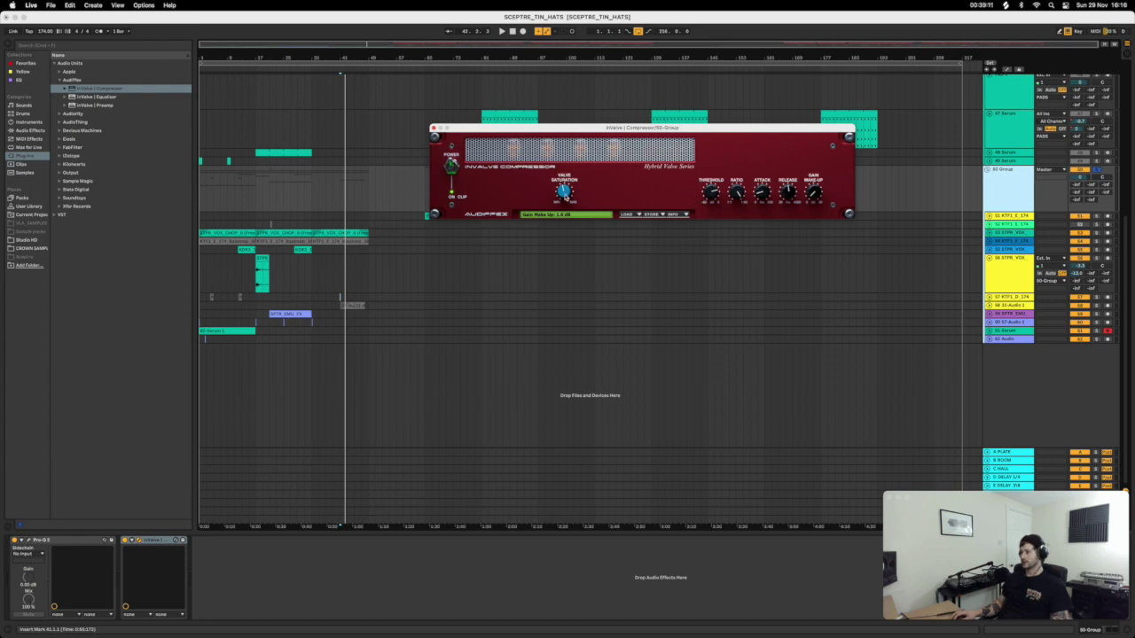
{"action": "left_click", "coordinate": [1028, 191]}
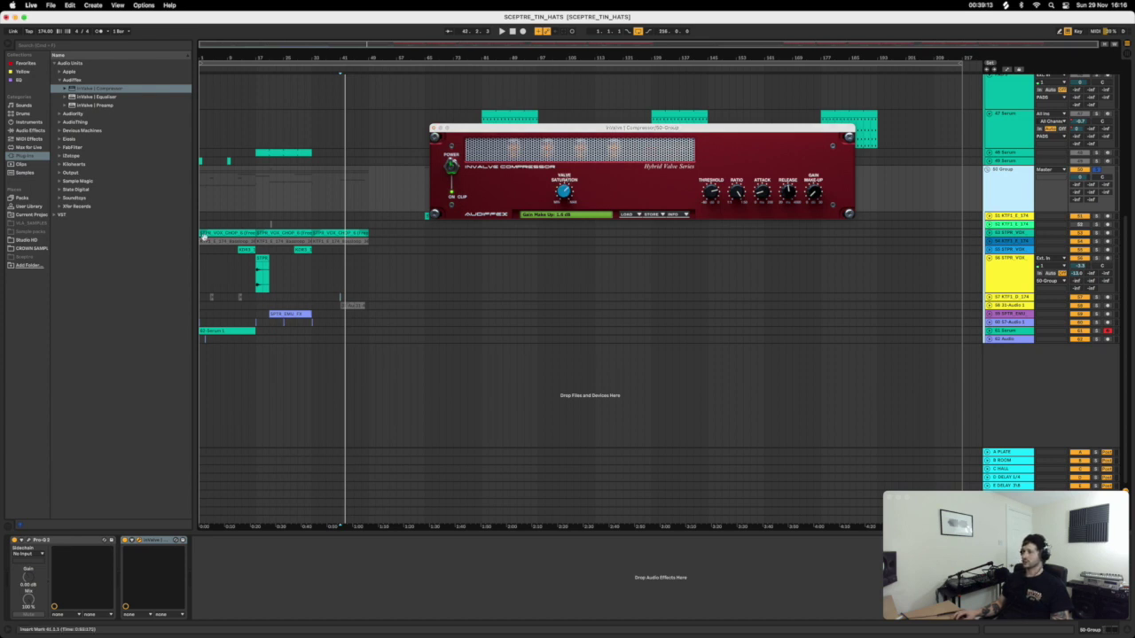
{"action": "key", "text": "space"}
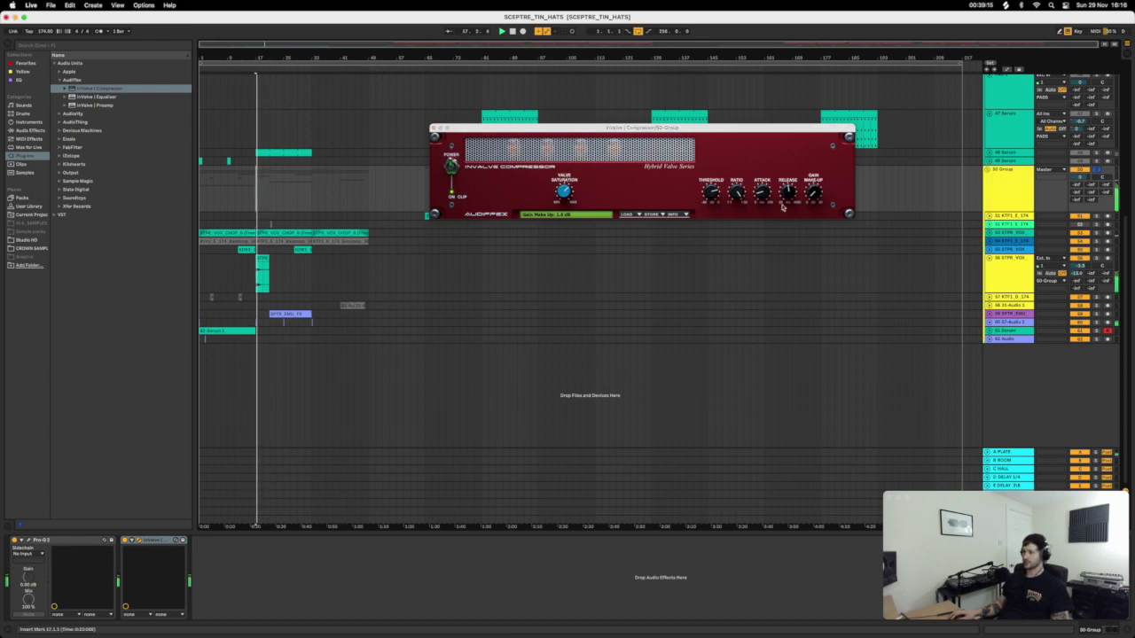
{"action": "left_click", "coordinate": [564, 190]}
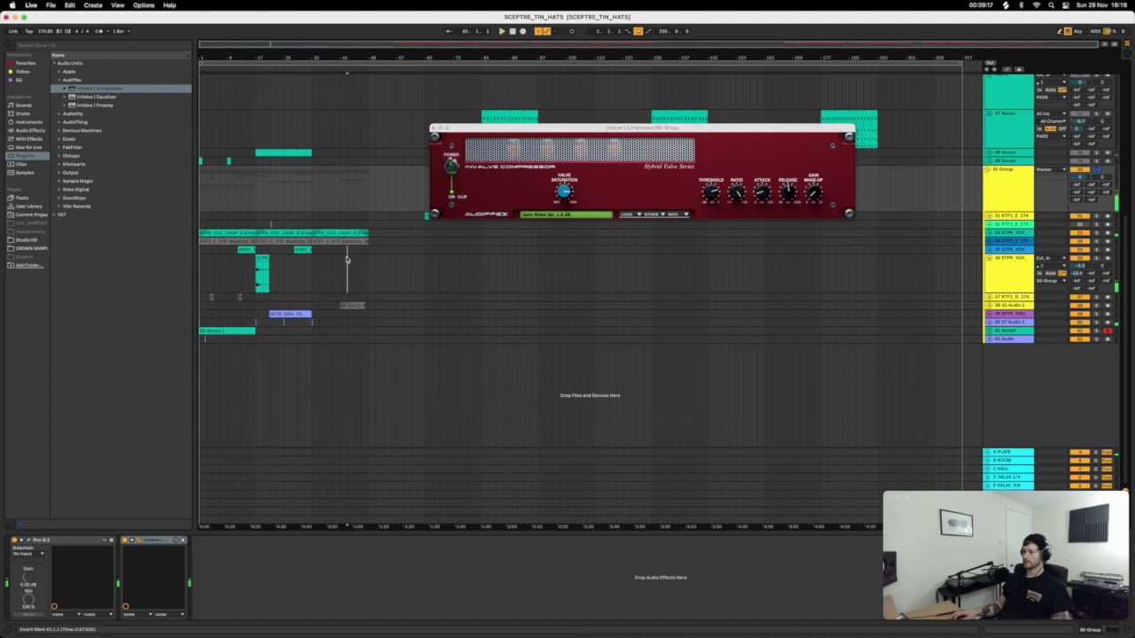
{"action": "left_click", "coordinate": [347, 271]}
{"action": "left_click", "coordinate": [251, 204]}
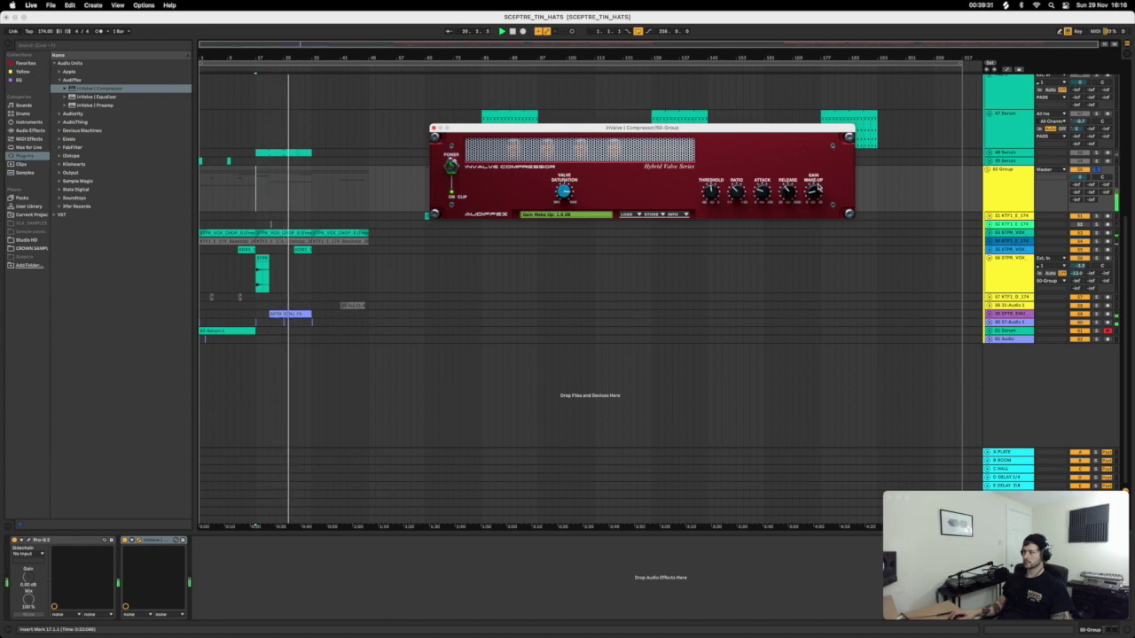
{"action": "left_click", "coordinate": [433, 128]}
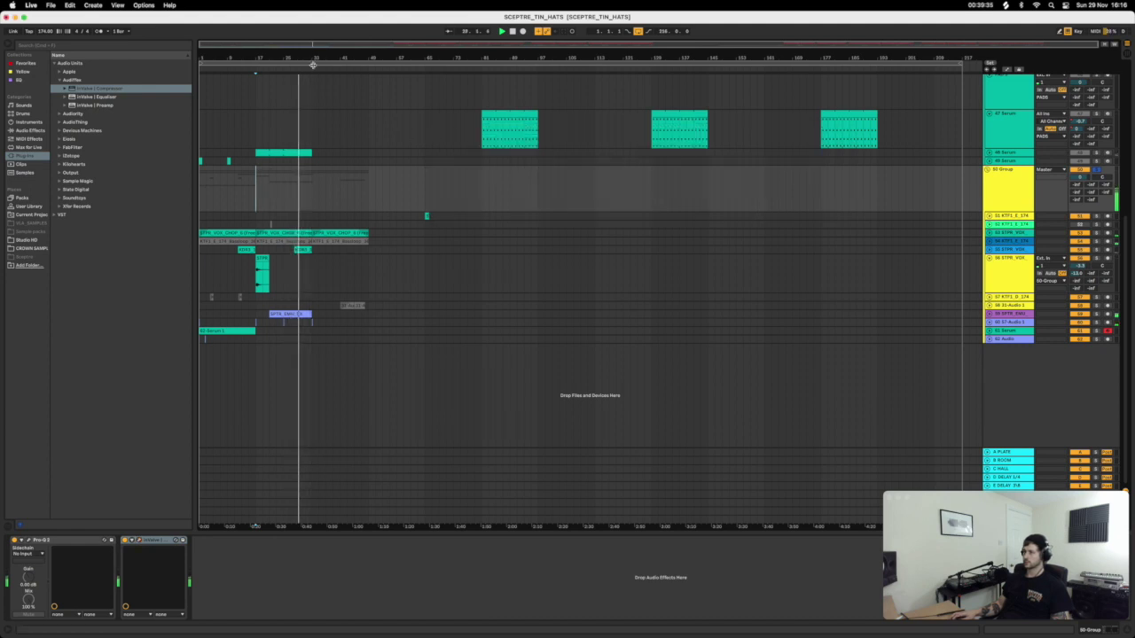
Unfold the purple EMU FX track and the audio track below it in the 50 Group, and replay from bar 17.
{"action": "left_click", "coordinate": [988, 171]}
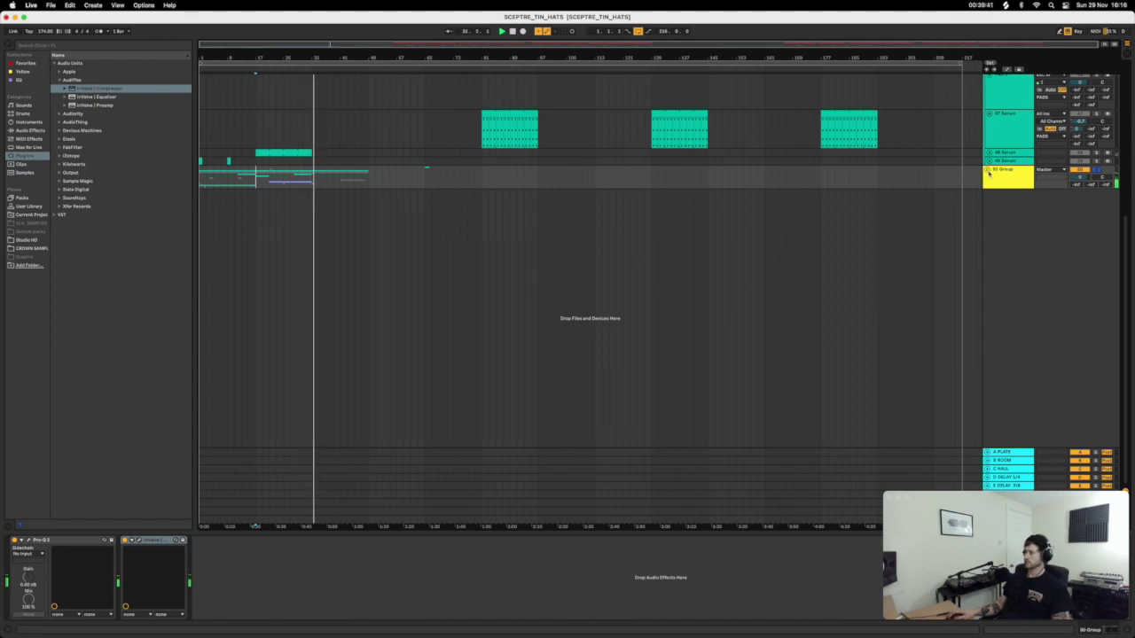
{"action": "key", "text": "Right"}
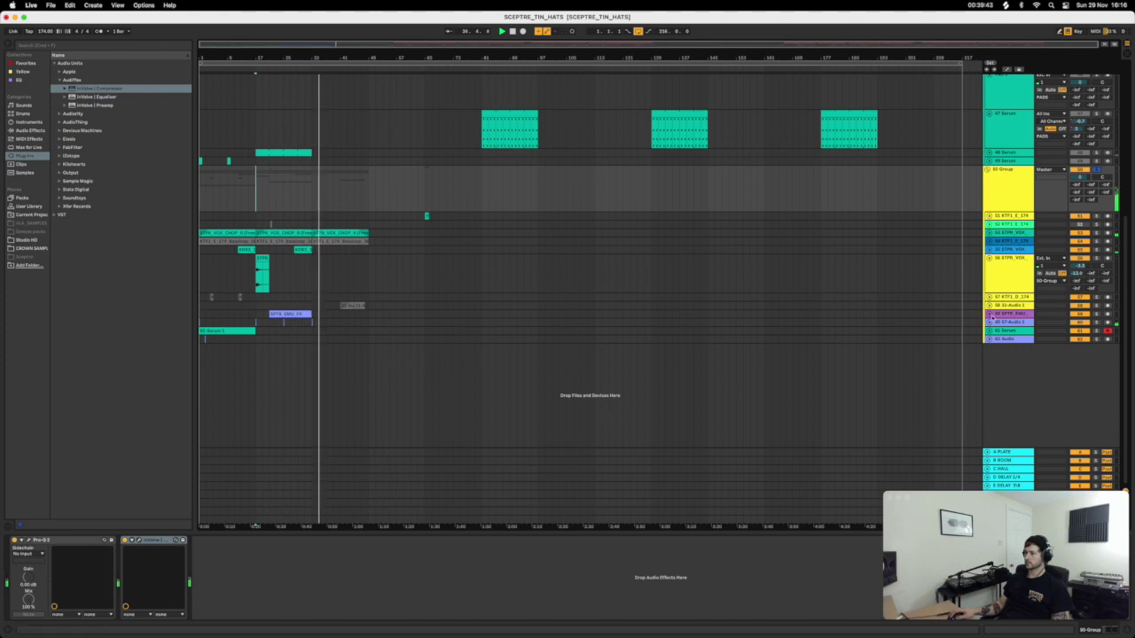
{"action": "left_click", "coordinate": [989, 316]}
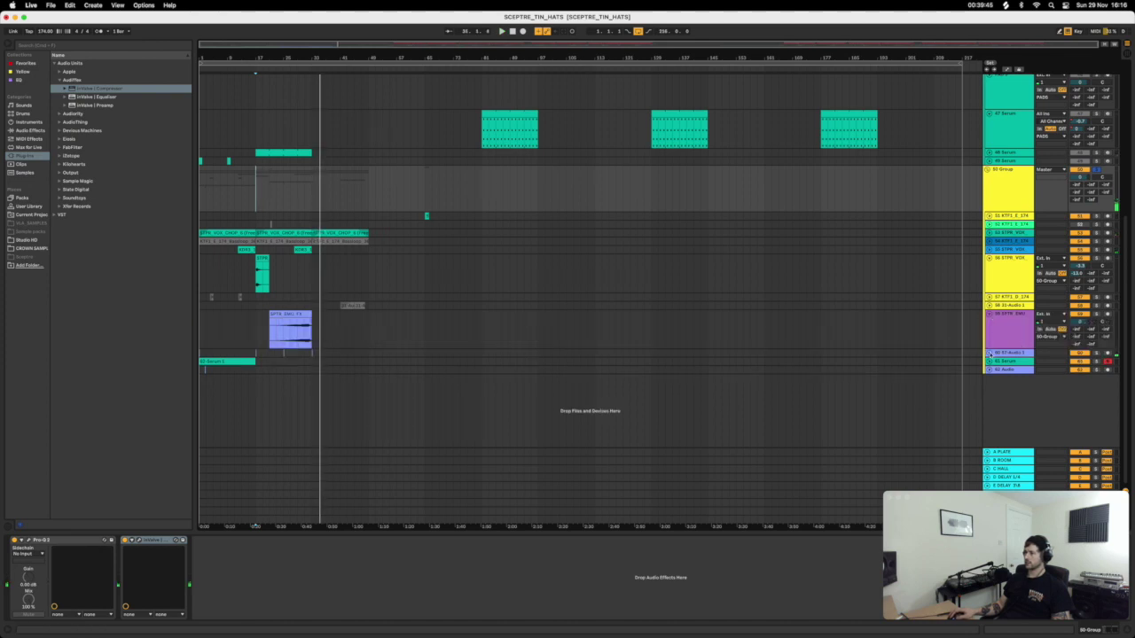
{"action": "left_click", "coordinate": [989, 353]}
{"action": "key", "text": "space"}
{"action": "key", "text": "space"}
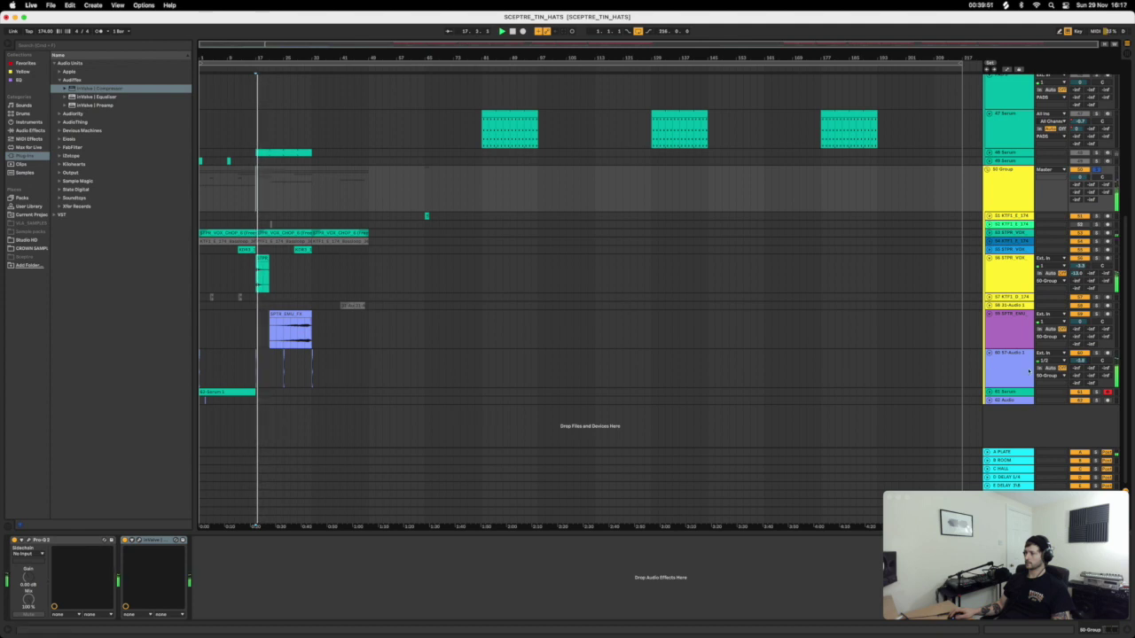
Fold the audio track below the EMU FX track and play the arrangement from bar 1.
{"action": "left_click", "coordinate": [993, 355]}
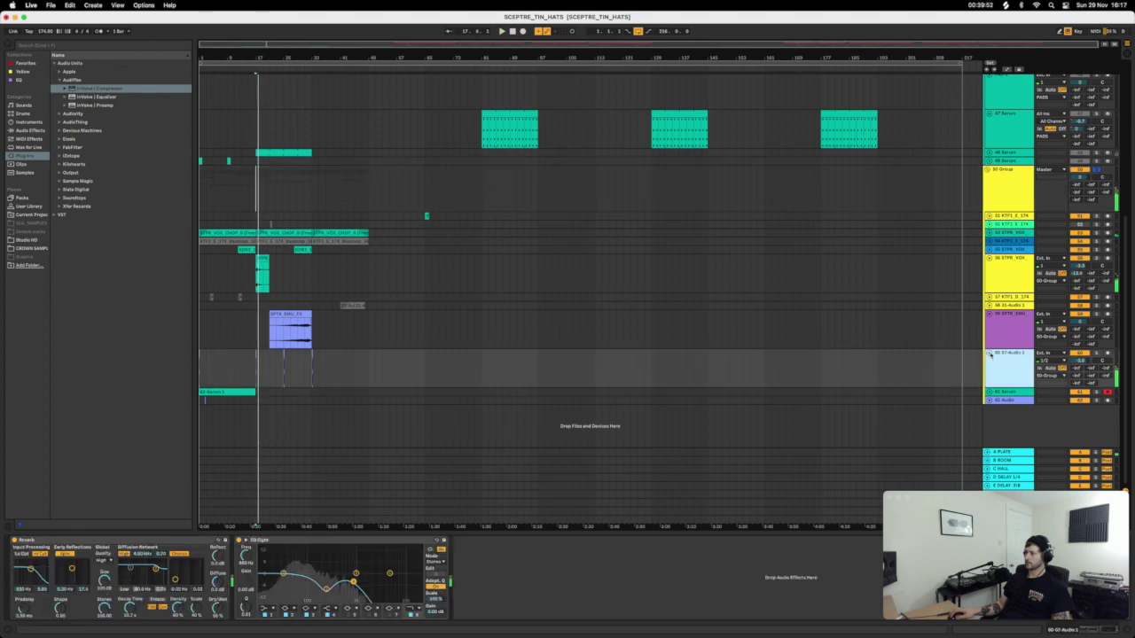
{"action": "key", "text": "Delete"}
{"action": "left_click", "coordinate": [202, 330]}
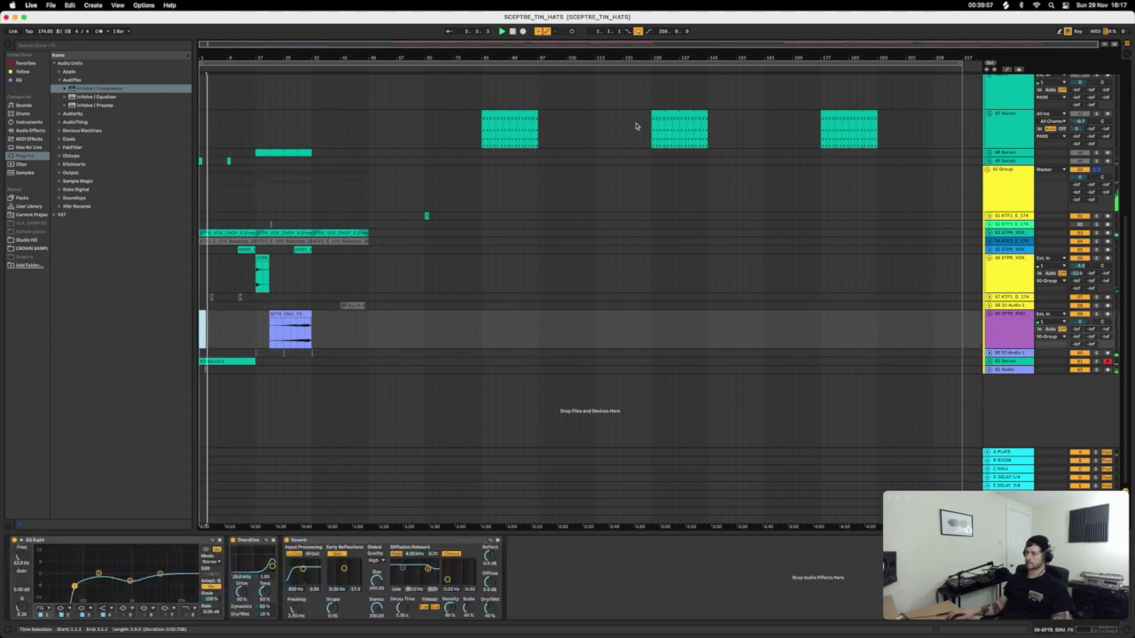
Collapse the yellow 50 Group and the PADS group.
{"action": "left_click", "coordinate": [987, 171]}
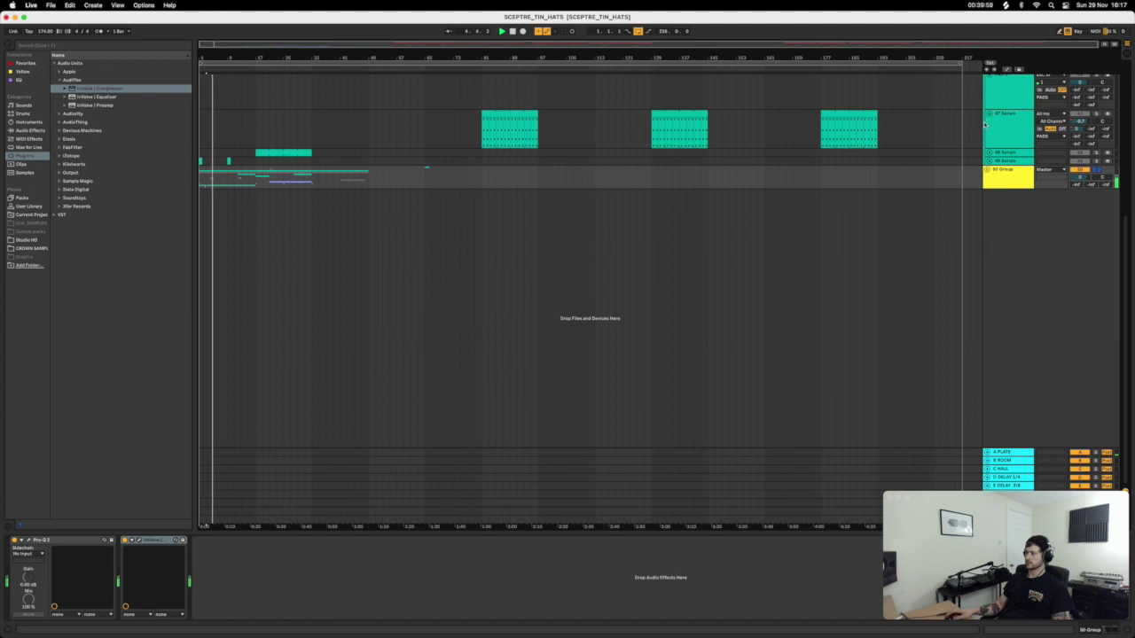
{"action": "scroll", "coordinate": [953, 144], "scroll_direction": "up", "scroll_amount": 3}
{"action": "scroll", "coordinate": [953, 144], "scroll_direction": "up", "scroll_amount": 3}
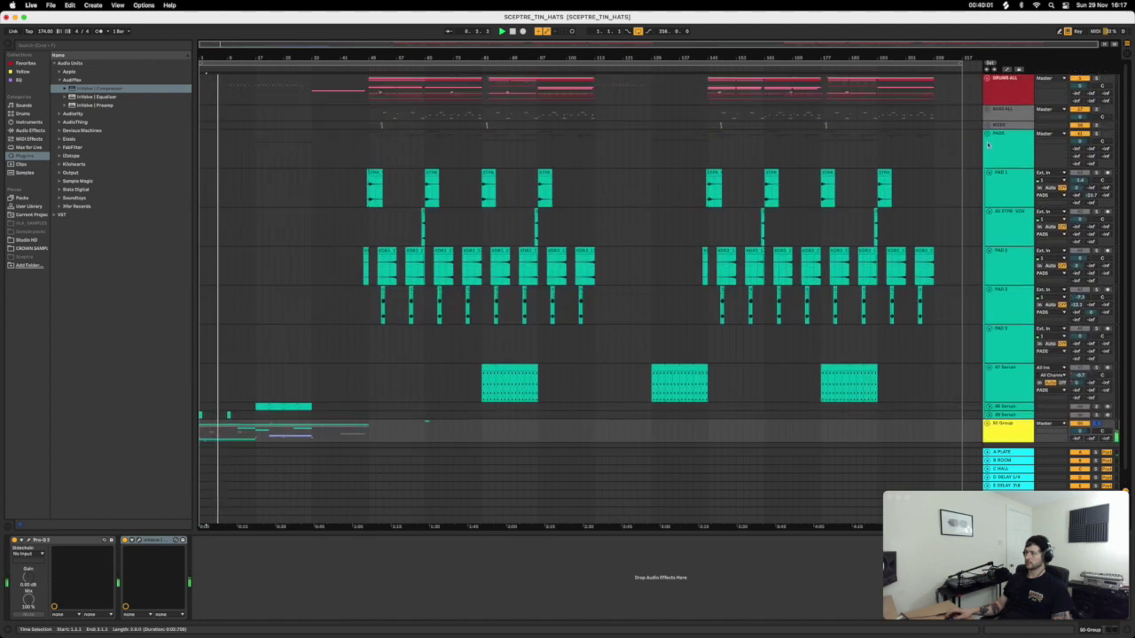
{"action": "left_click", "coordinate": [986, 105], "text": "alt"}
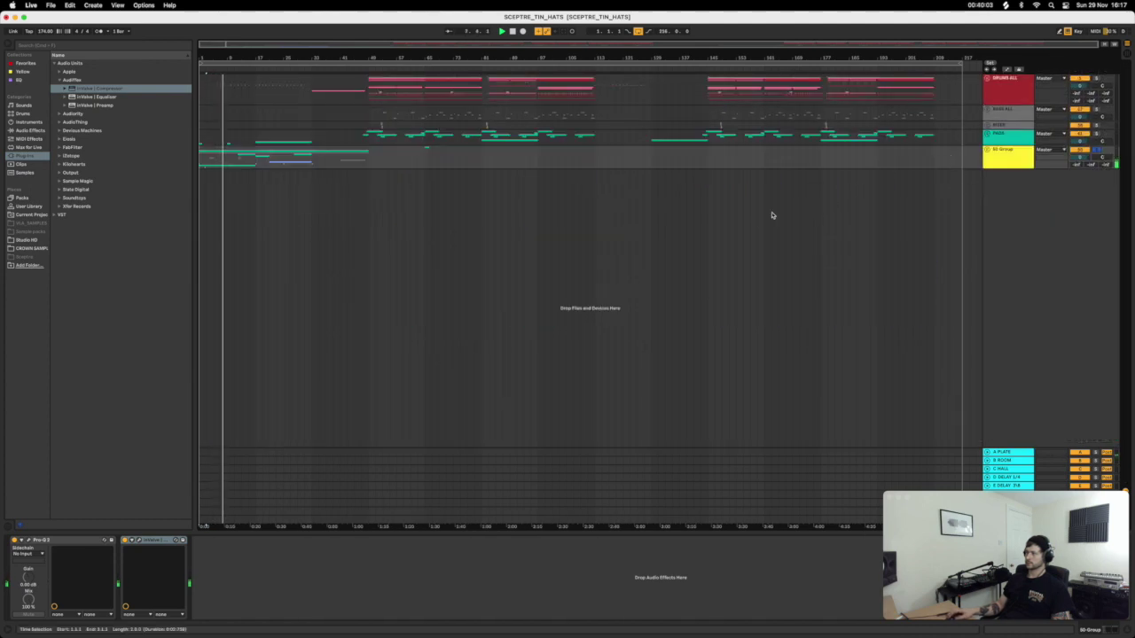
Rename the yellow 50 Group to INTRO.
{"action": "right_click", "coordinate": [996, 150]}
{"action": "left_click", "coordinate": [1008, 191]}
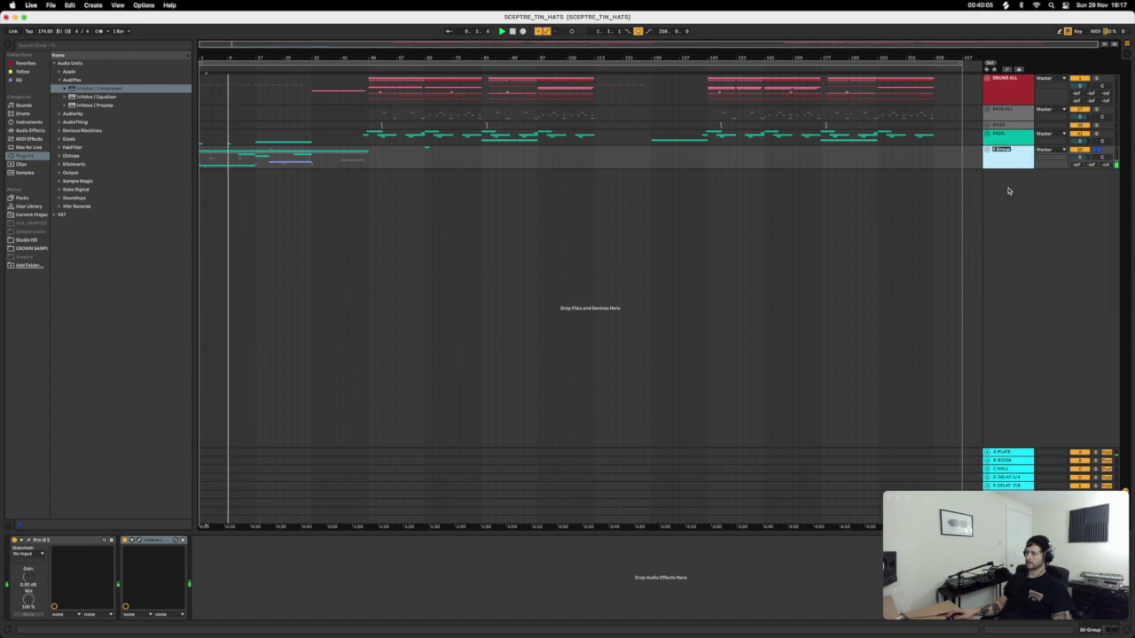
{"action": "type", "text": "INTRO"}
{"action": "key", "text": "Return"}
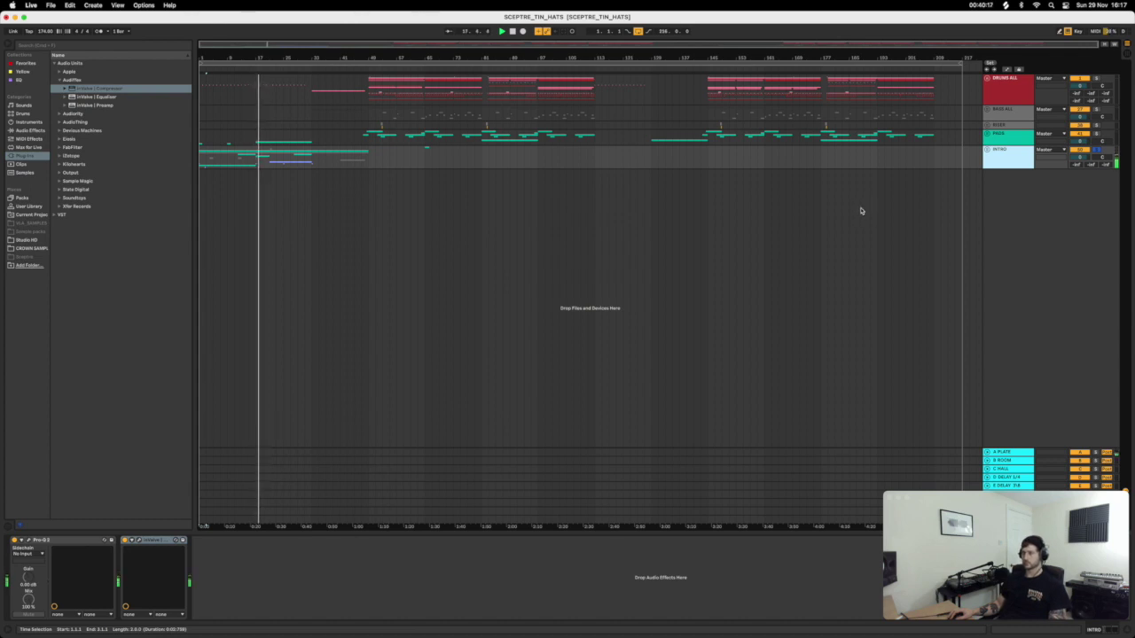
Expand the DRUMS ALL group and its PERCUSSION group, and show the PERCUSSION group's effects.
{"action": "left_click", "coordinate": [988, 79]}
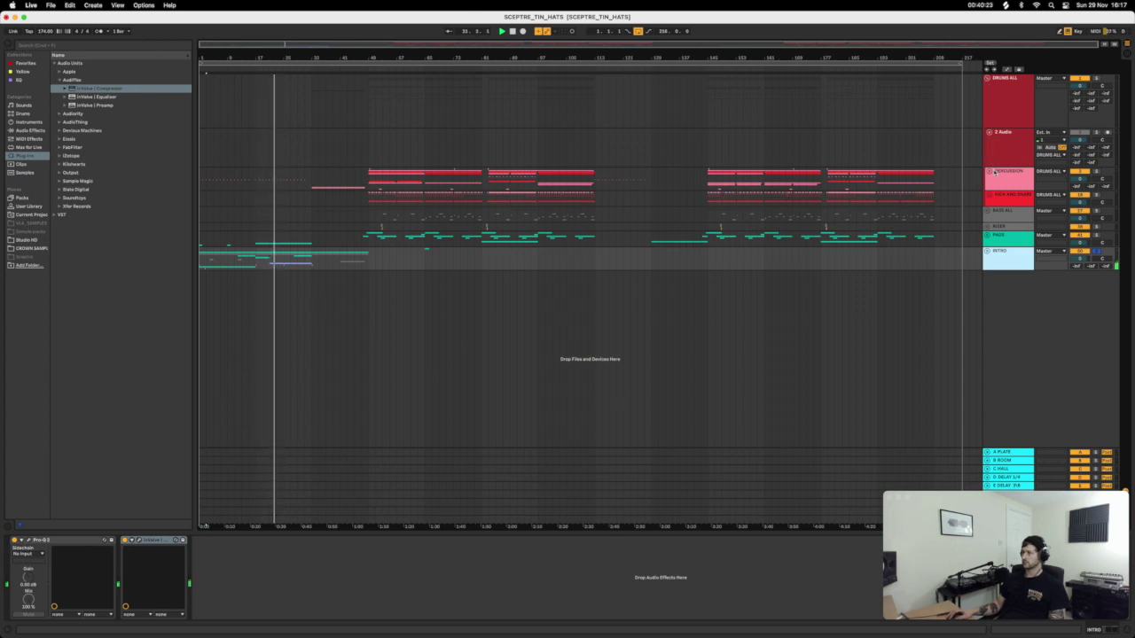
{"action": "left_click", "coordinate": [990, 170]}
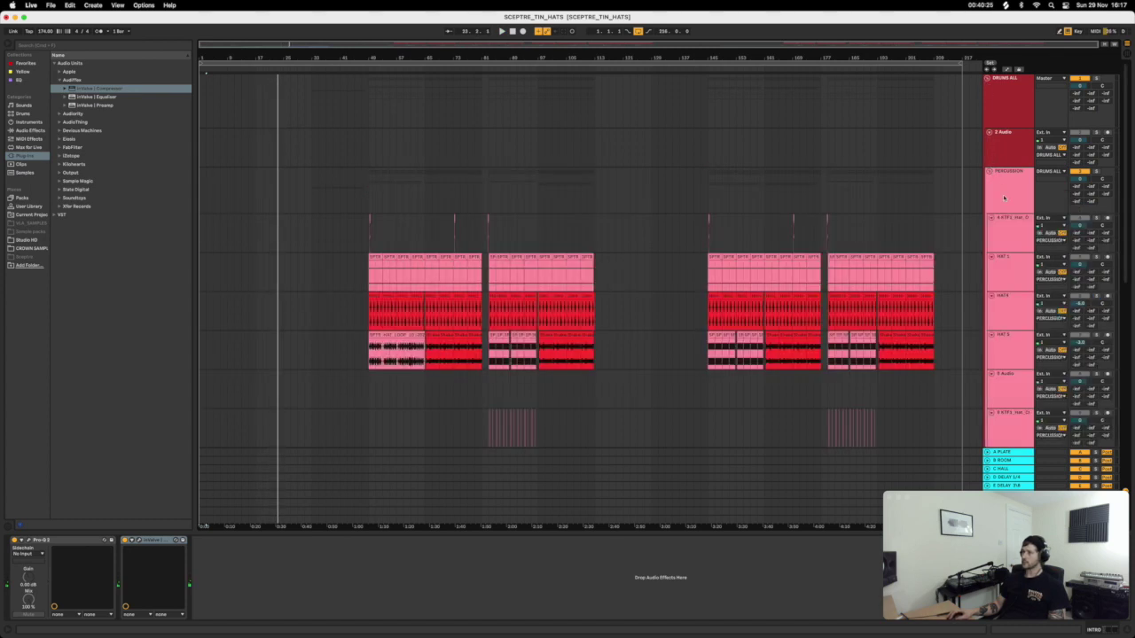
{"action": "left_click", "coordinate": [1001, 197]}
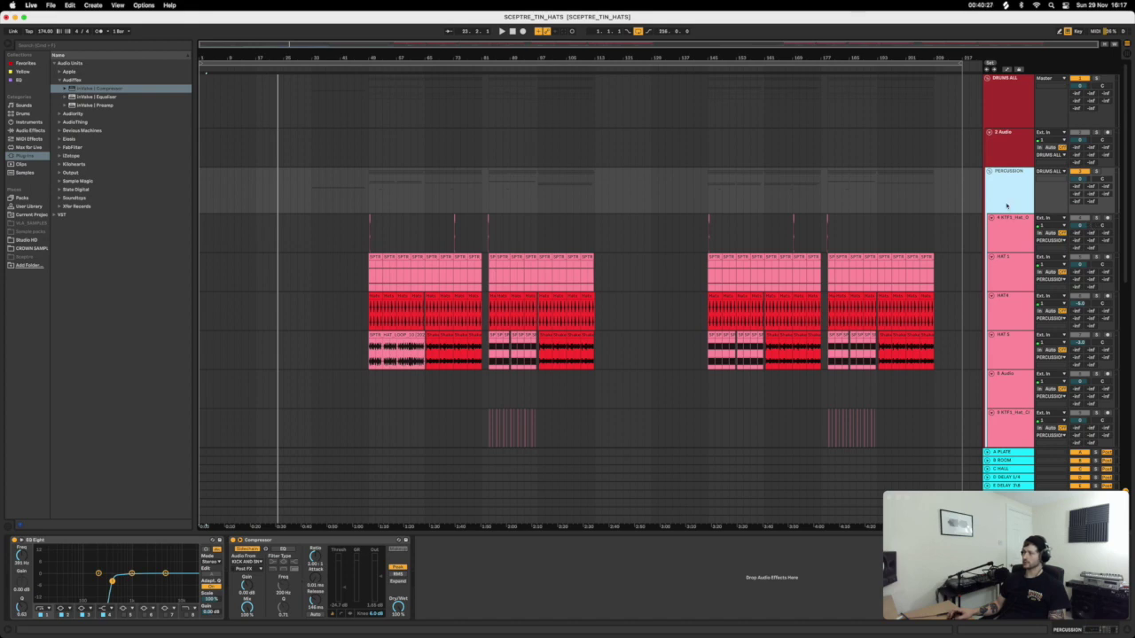
Select every track in the PERCUSSION group, from the last fill track up to the open hat, and try to activate them.
{"action": "scroll", "coordinate": [1006, 206], "scroll_direction": "down", "scroll_amount": 10}
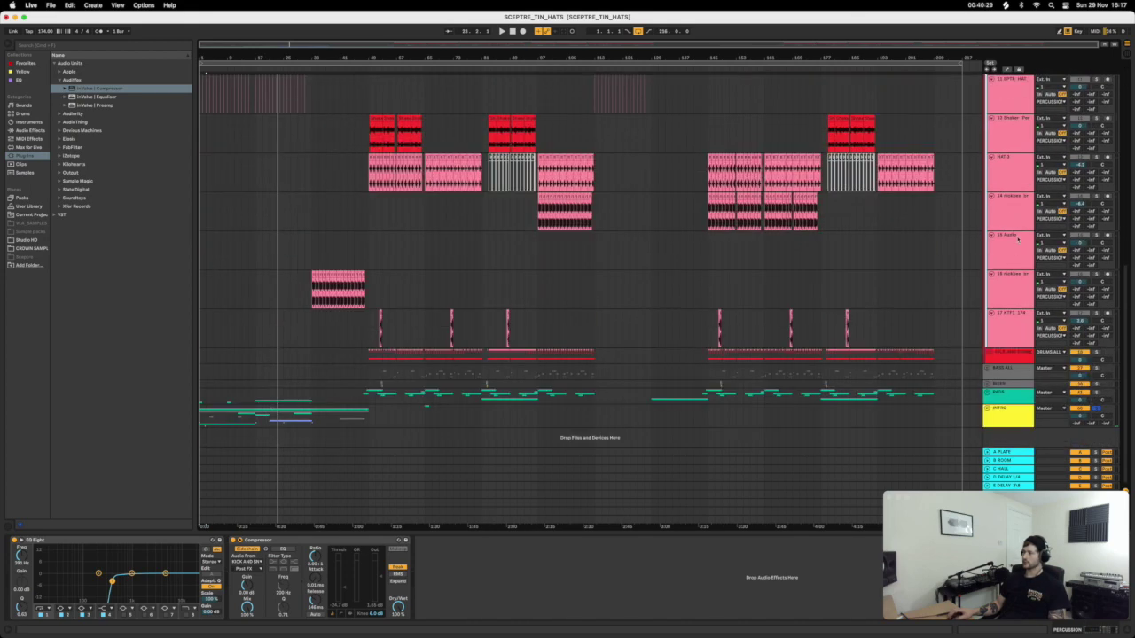
{"action": "left_click", "coordinate": [1022, 335]}
{"action": "scroll", "coordinate": [1025, 266], "scroll_direction": "up", "scroll_amount": 10}
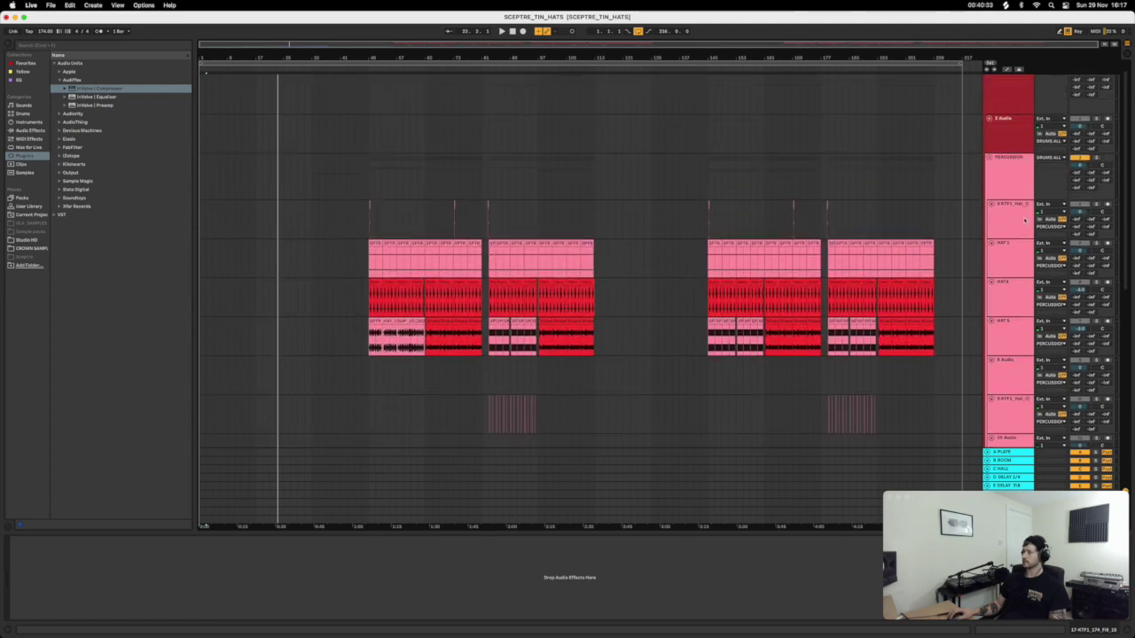
{"action": "left_click", "coordinate": [1024, 221]}
{"action": "left_click", "coordinate": [1077, 204]}
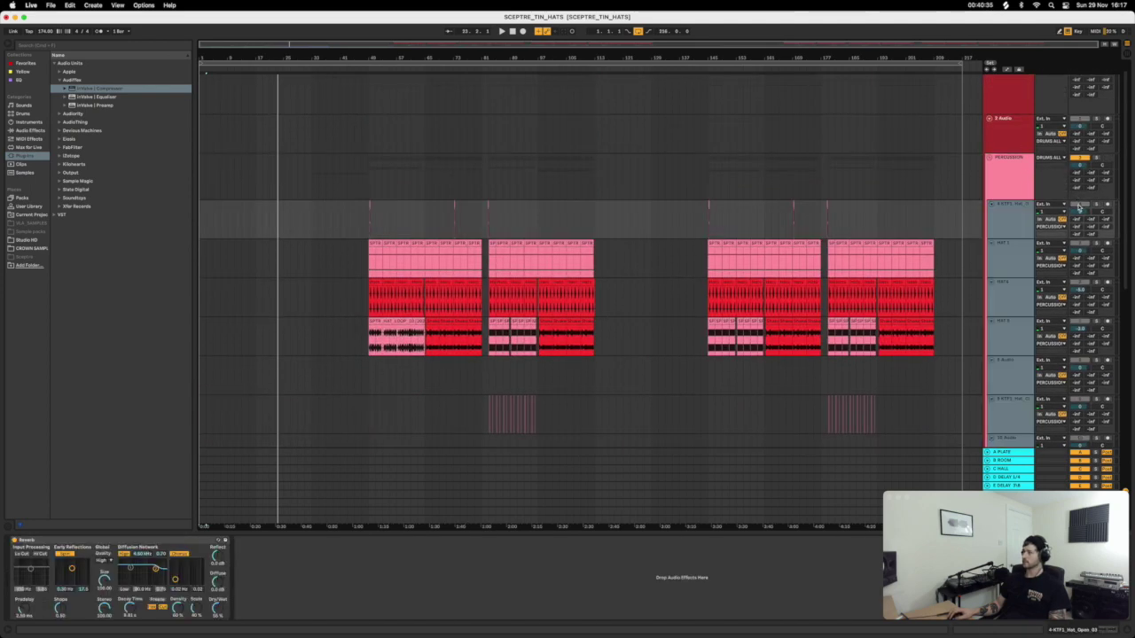
Turn off the INTRO group's solo and play the full arrangement from the start.
{"action": "left_click", "coordinate": [1024, 183]}
{"action": "scroll", "coordinate": [1071, 165], "scroll_direction": "down", "scroll_amount": 10}
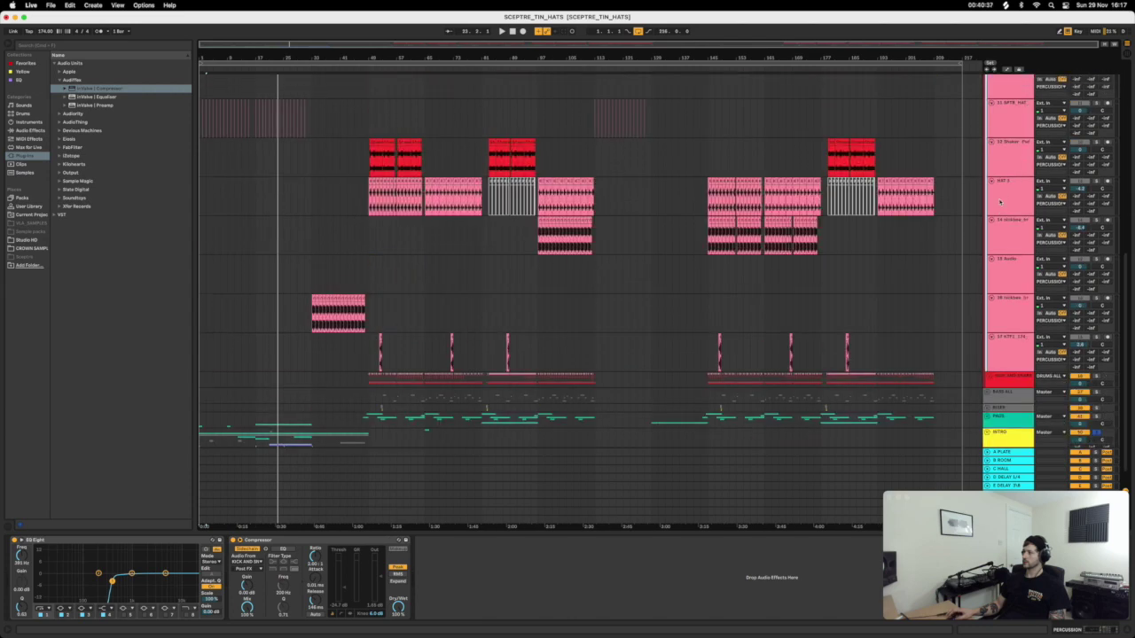
{"action": "key", "text": "Home"}
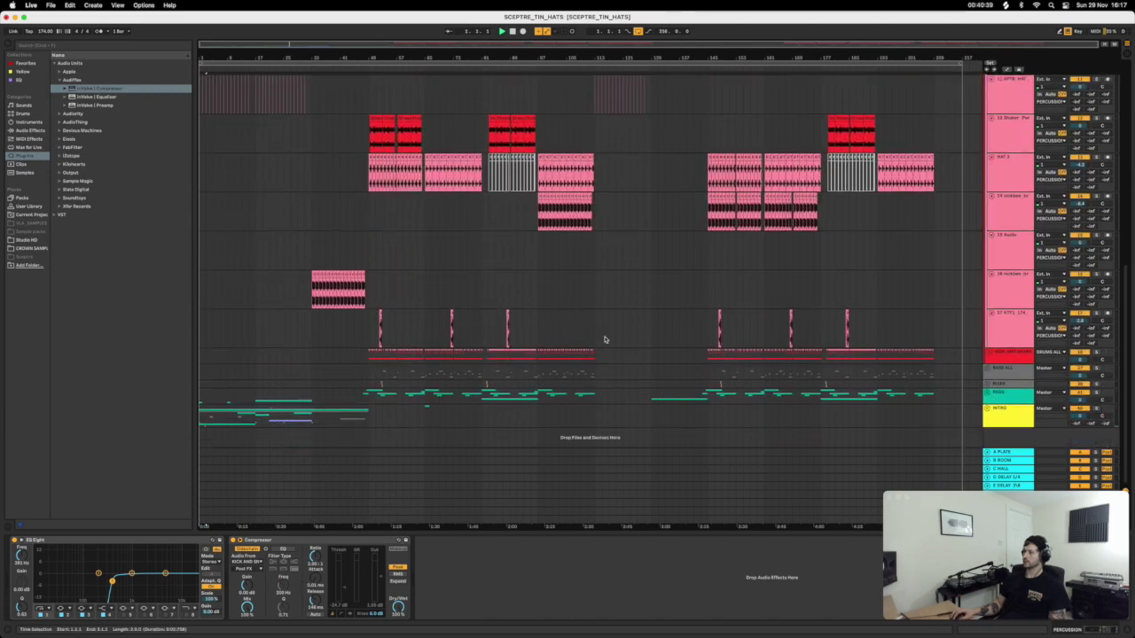
{"action": "key", "text": "space"}
{"action": "scroll", "coordinate": [261, 181], "scroll_direction": "up", "scroll_amount": 8}
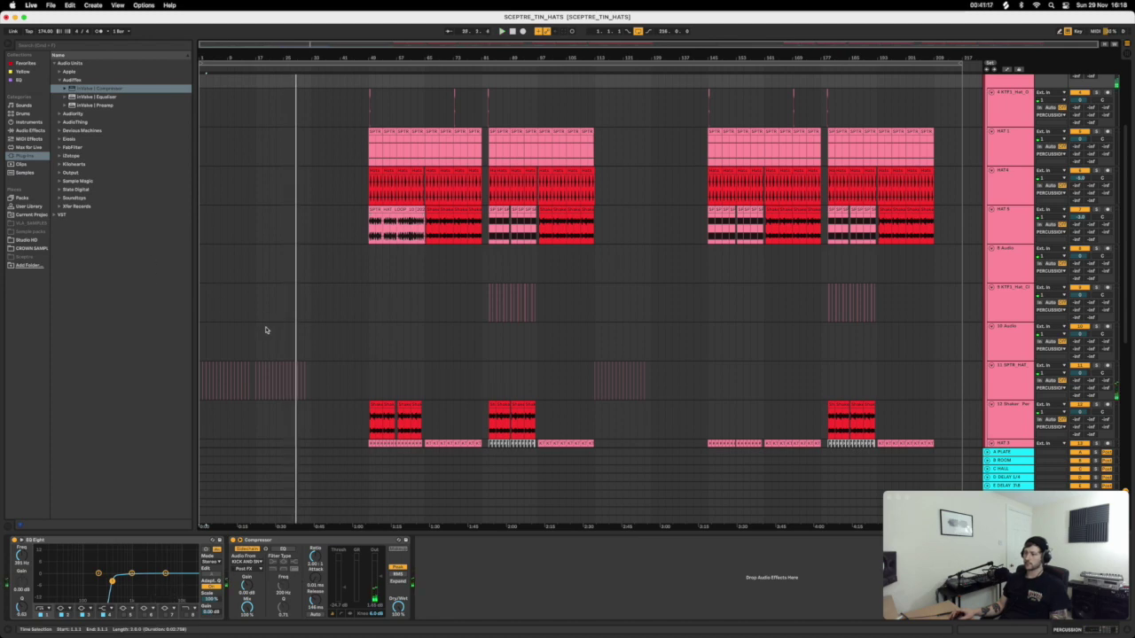
Stop playback and expand the INTRO group to show its individual tracks.
{"action": "scroll", "coordinate": [265, 330], "scroll_direction": "down", "scroll_amount": 6}
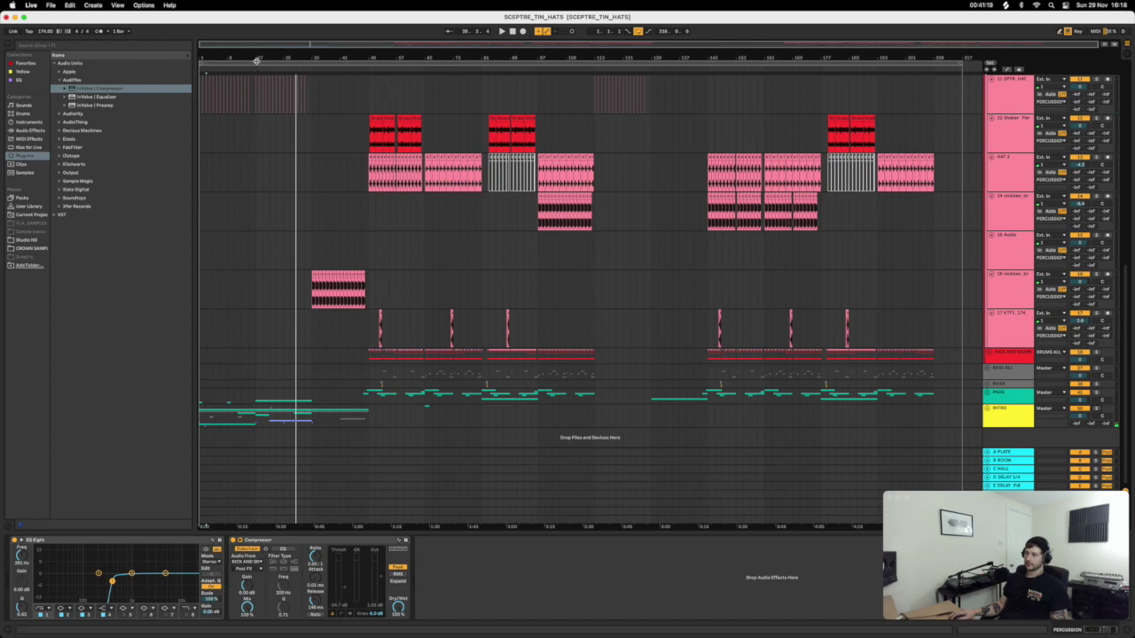
{"action": "scroll", "coordinate": [256, 61], "scroll_direction": "up", "scroll_amount": 3}
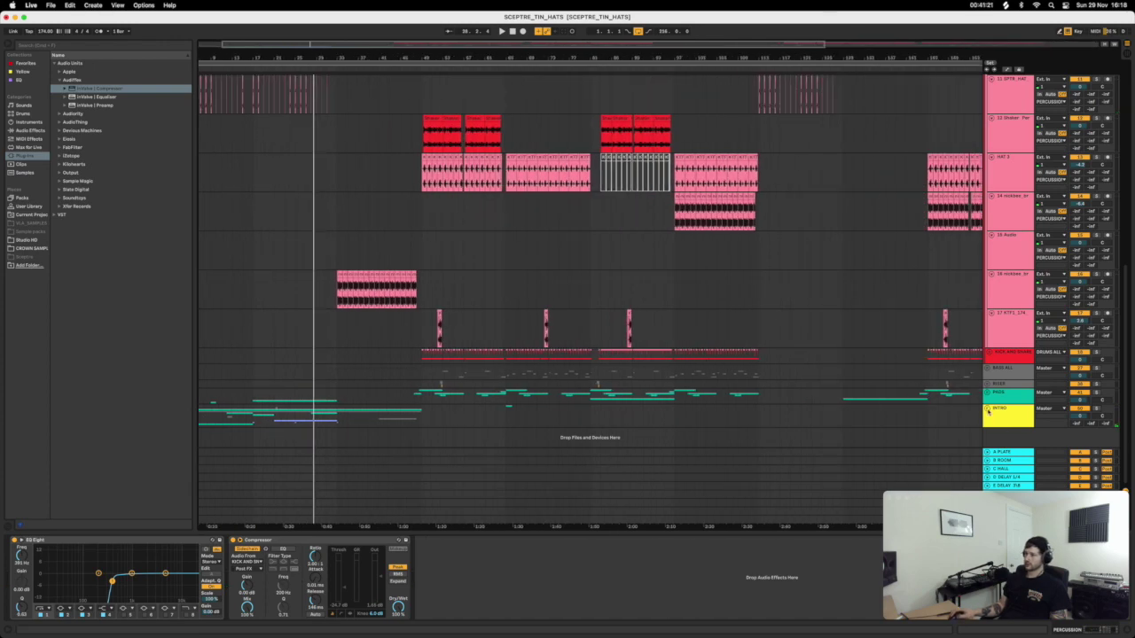
{"action": "scroll", "coordinate": [362, 367], "scroll_direction": "down", "scroll_amount": 5}
{"action": "key", "text": "space"}
{"action": "left_click", "coordinate": [286, 414]}
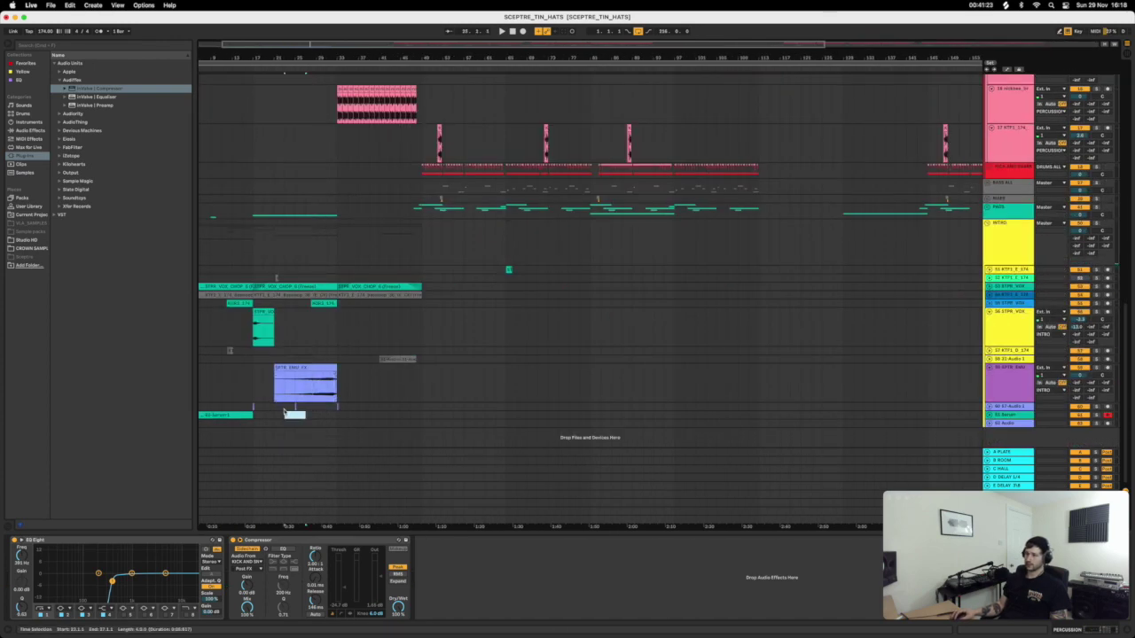
{"action": "left_click", "coordinate": [285, 410]}
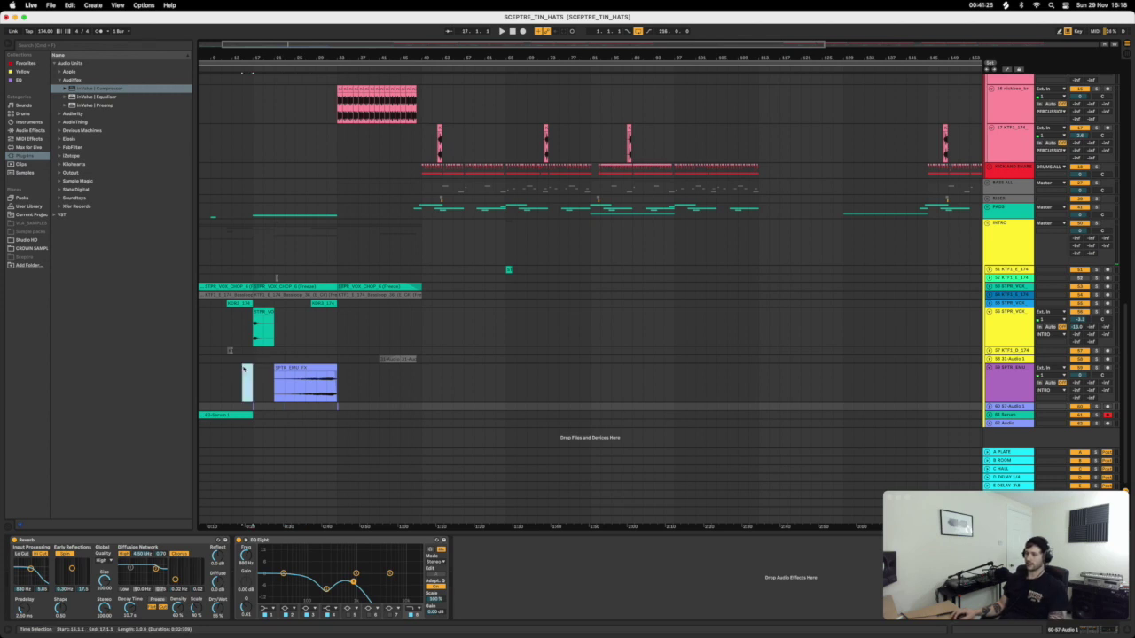
Play the intro from bar 15 and fold the tall EMU FX and VOX tracks in the INTRO group.
{"action": "left_click", "coordinate": [244, 369]}
{"action": "key", "text": "space"}
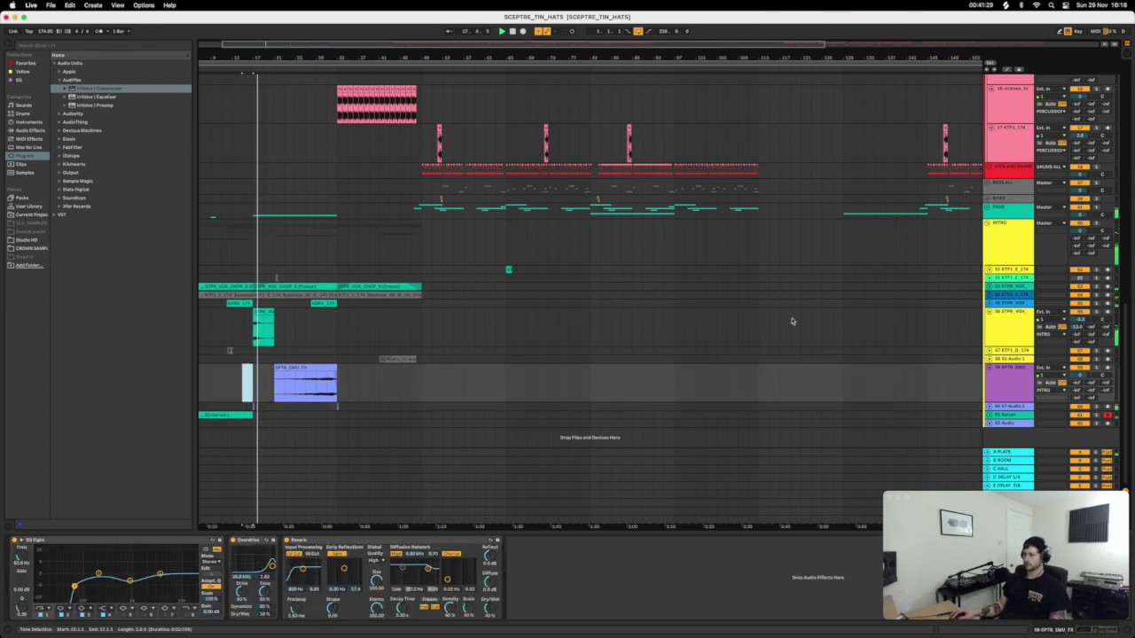
{"action": "left_click", "coordinate": [989, 367]}
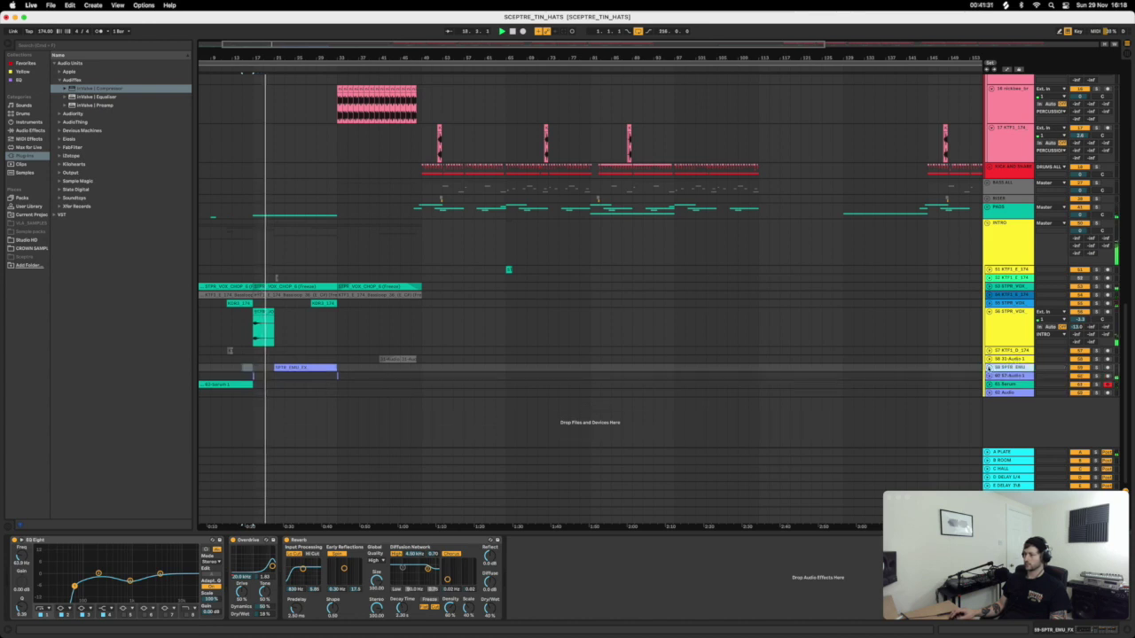
{"action": "left_click", "coordinate": [989, 312]}
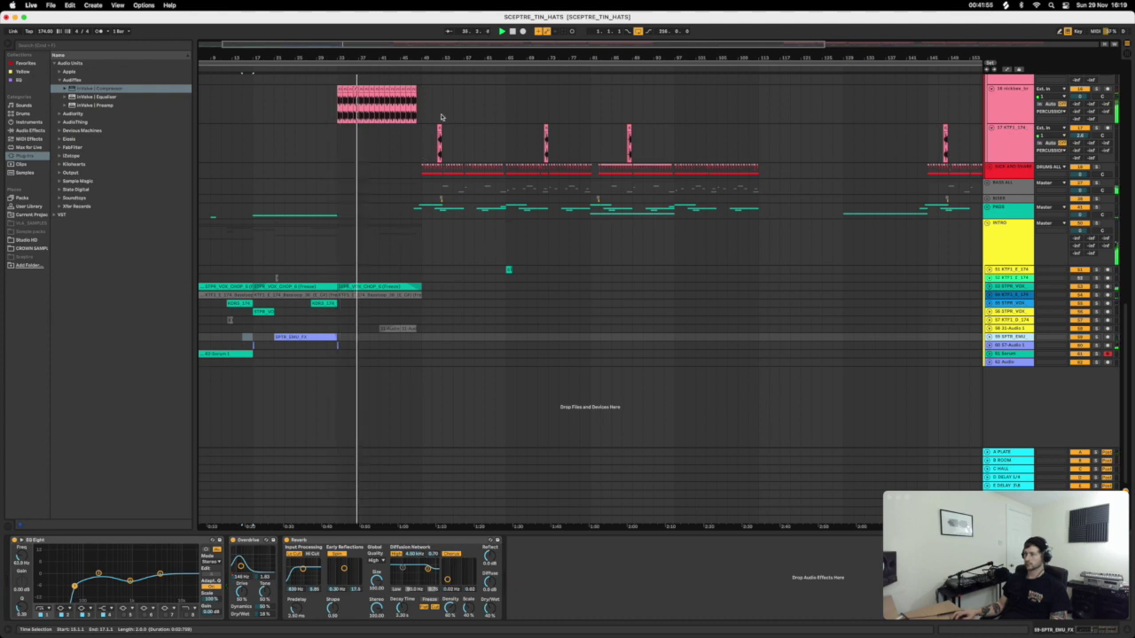
Show the nickbee break track's Auto Filter and Reverb and follow the drum and percussion tracks as playback runs into the drop.
{"action": "left_click_drag", "start_coordinate": [466, 57], "coordinate": [466, 40]}
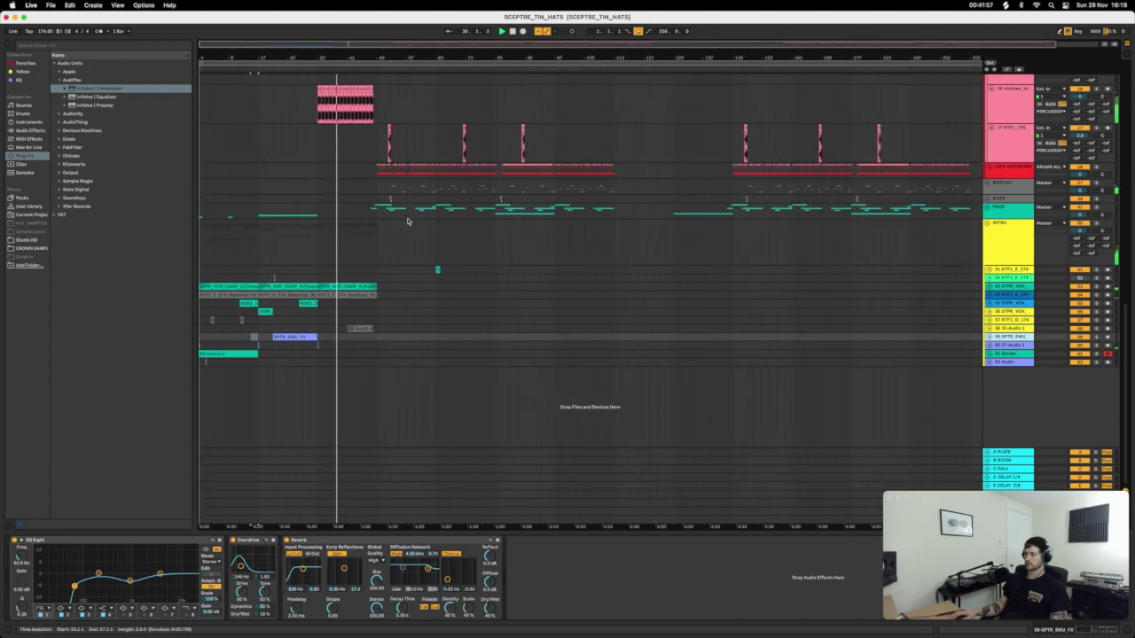
{"action": "scroll", "coordinate": [408, 220], "scroll_direction": "up", "scroll_amount": 3}
{"action": "scroll", "coordinate": [410, 301], "scroll_direction": "up", "scroll_amount": 5}
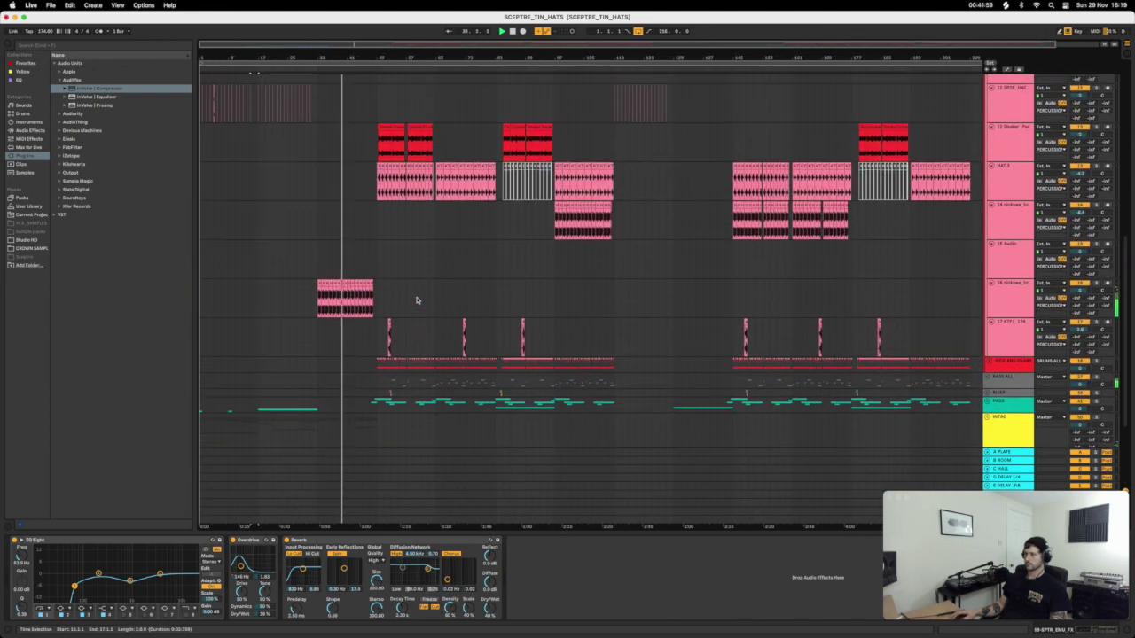
{"action": "left_click", "coordinate": [1006, 294]}
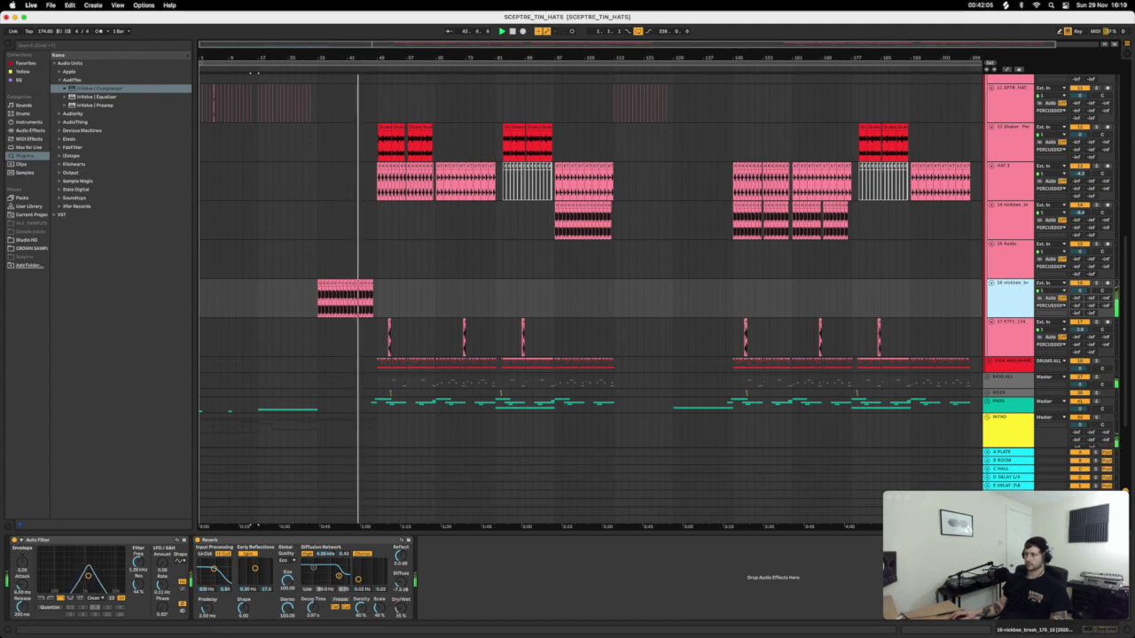
{"action": "key", "text": "minus"}
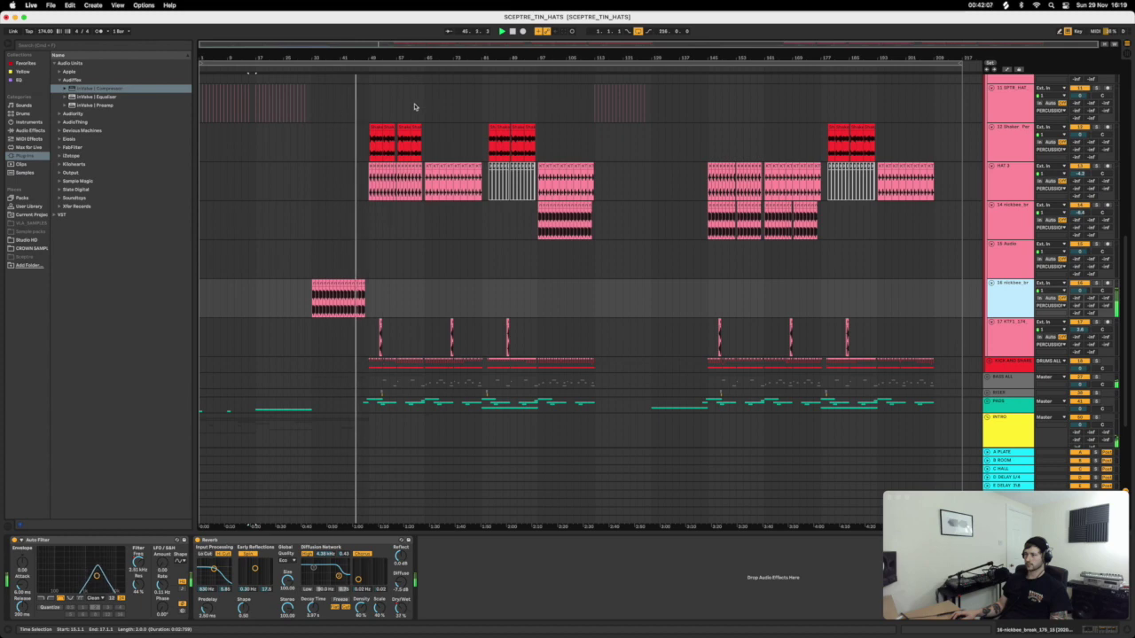
{"action": "scroll", "coordinate": [422, 250], "scroll_direction": "down", "scroll_amount": 5}
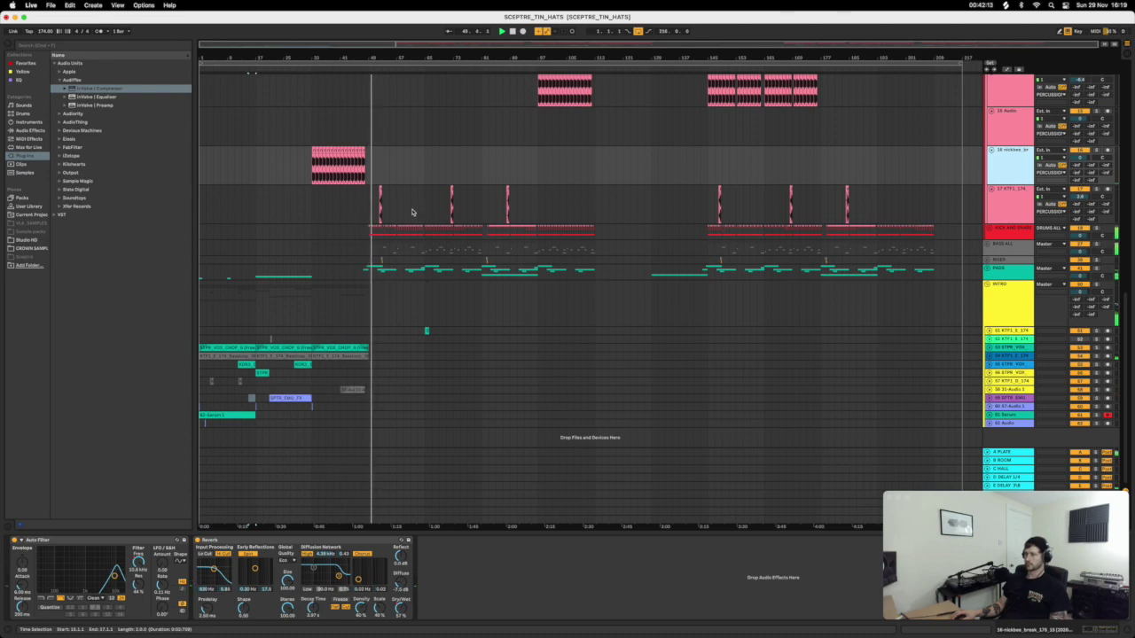
{"action": "scroll", "coordinate": [411, 212], "scroll_direction": "up", "scroll_amount": 6}
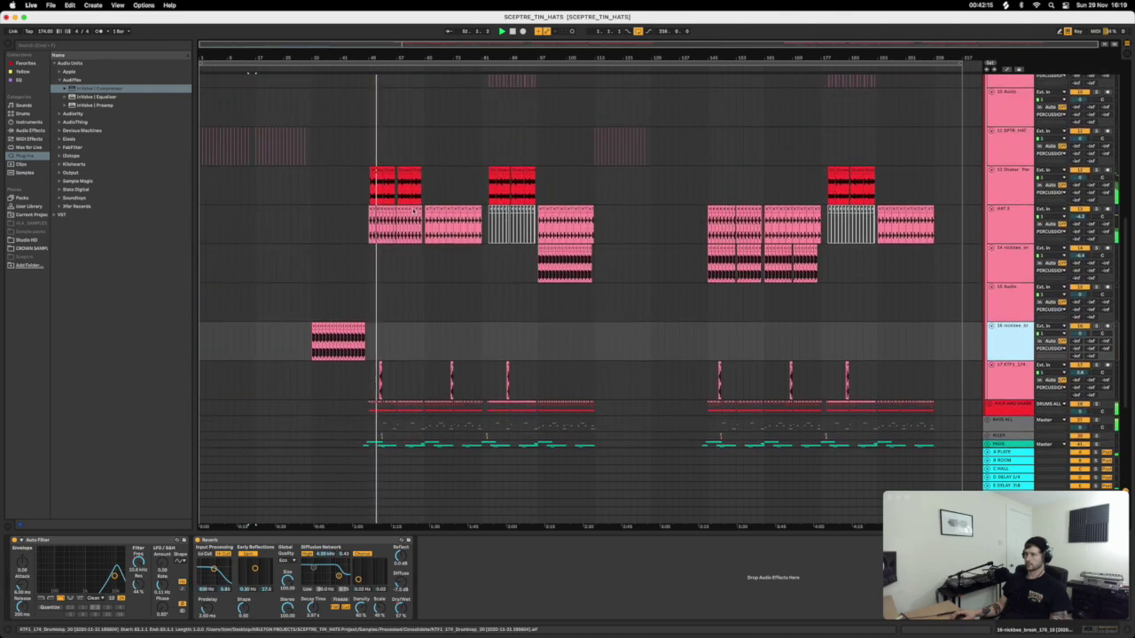
{"action": "scroll", "coordinate": [414, 211], "scroll_direction": "up", "scroll_amount": 8}
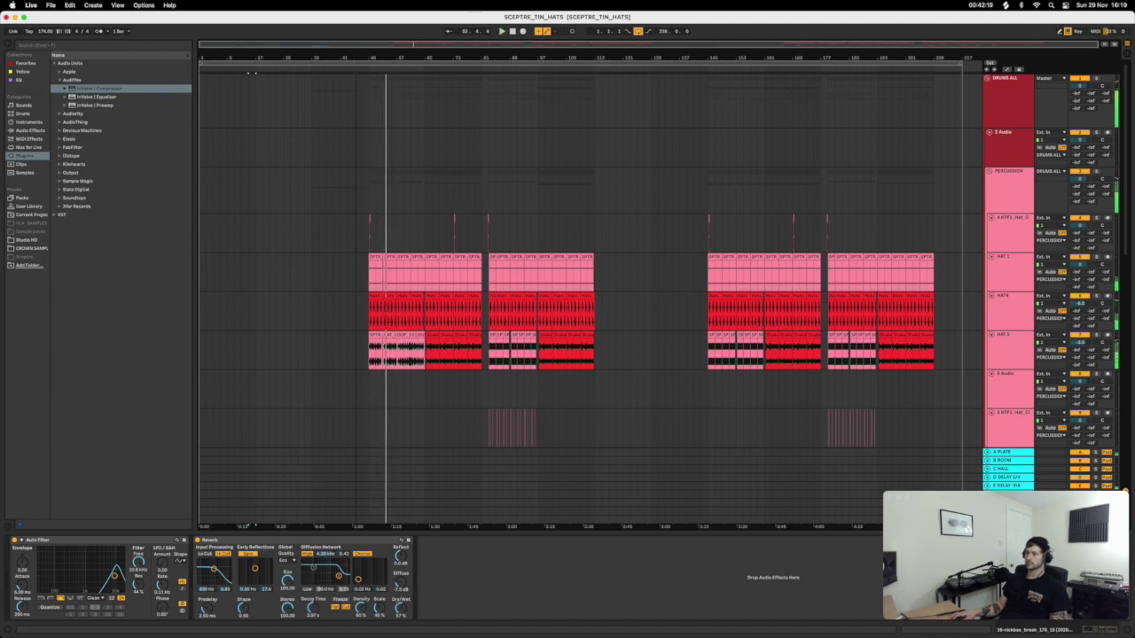
Copy the open hat clip from the start of the drop at bar 49 to bar 25 and play it.
{"action": "left_click_drag", "start_coordinate": [251, 73], "coordinate": [684, 237]}
{"action": "left_click", "coordinate": [622, 222]}
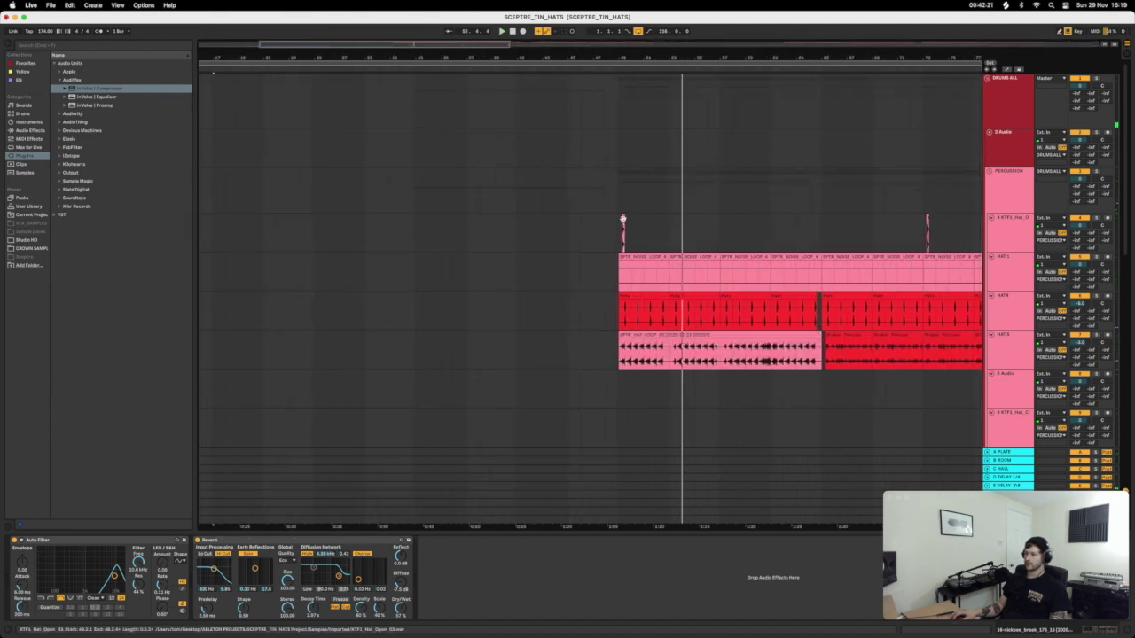
{"action": "left_click", "coordinate": [316, 236]}
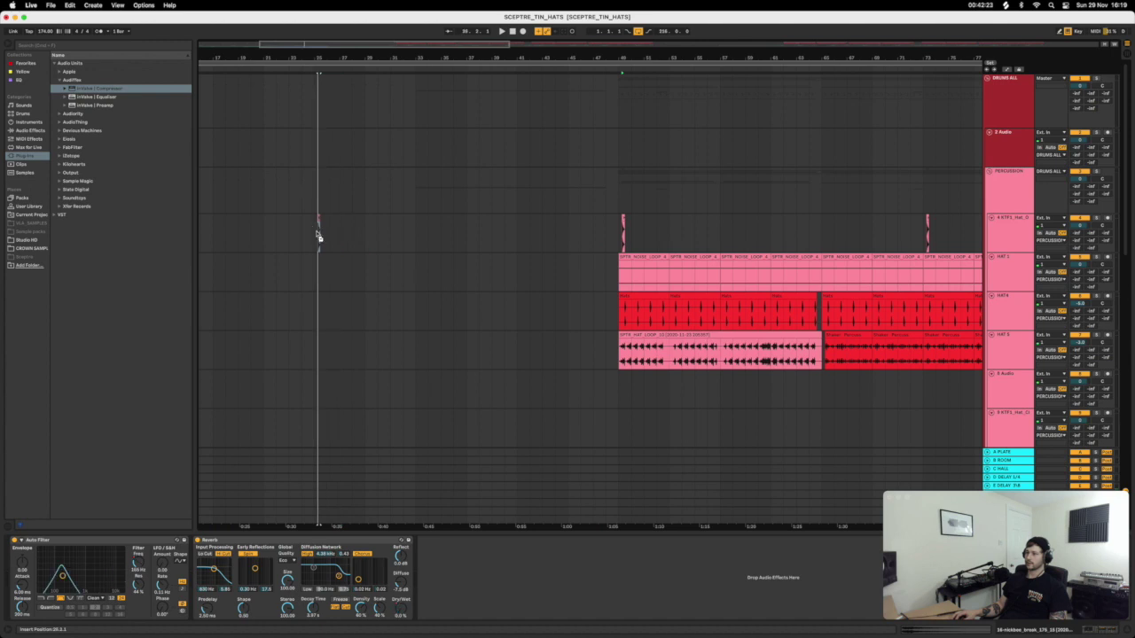
{"action": "left_click", "coordinate": [1005, 233]}
{"action": "key", "text": "space"}
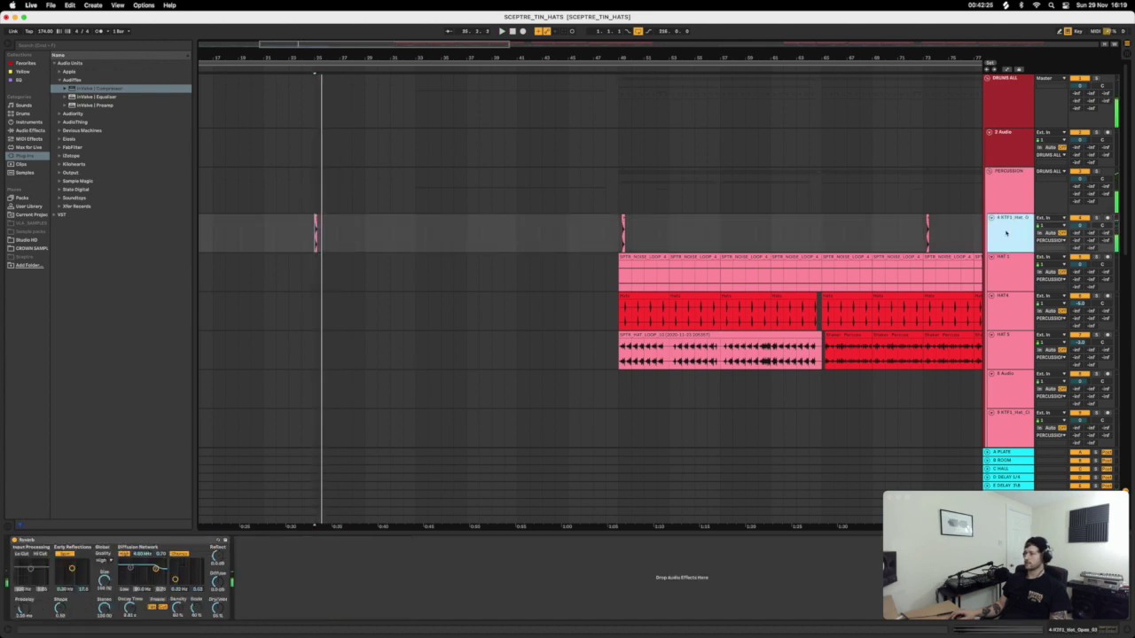
Duplicate the open hat track, delete the drop hits from the duplicate and remove the bar 25 hit from the original track.
{"action": "key", "text": "super+t"}
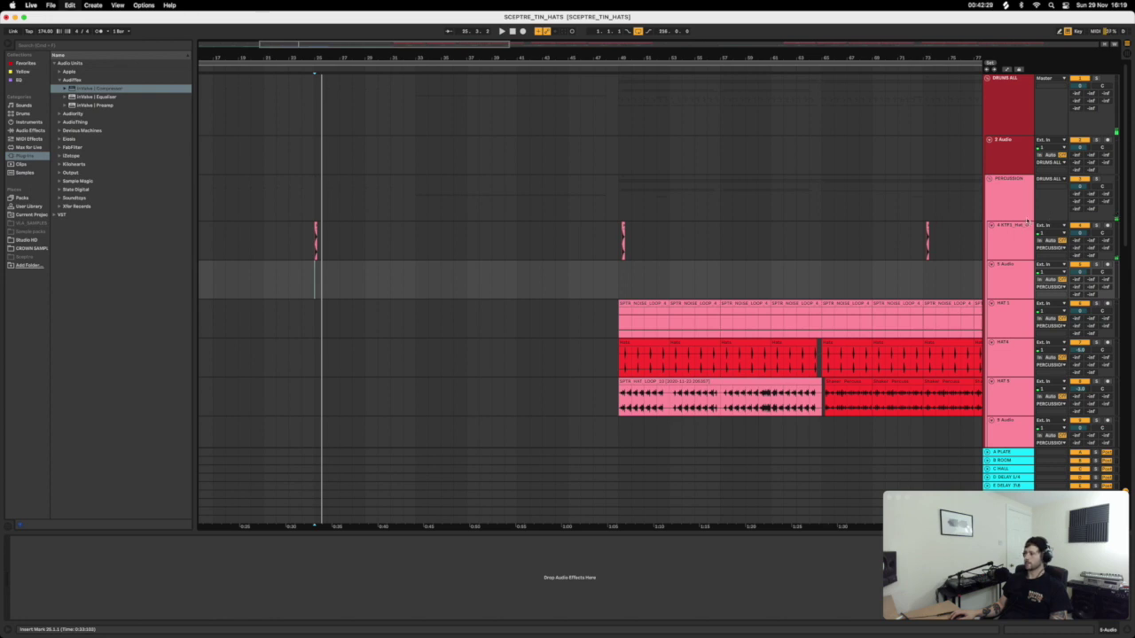
{"action": "key", "text": "super+z"}
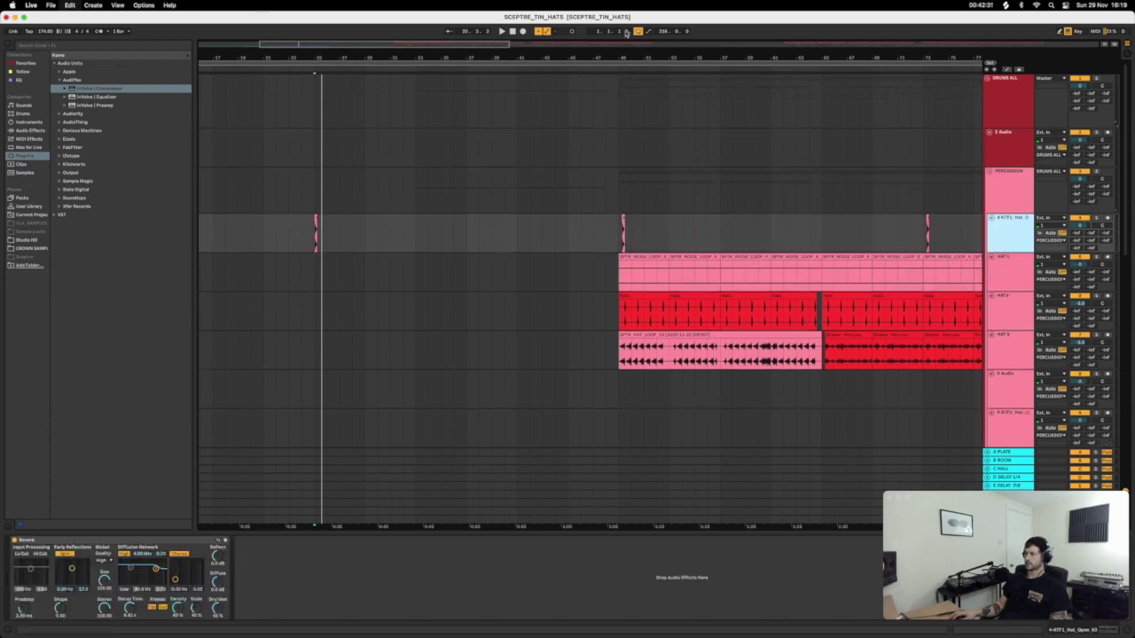
{"action": "key", "text": "super+d"}
{"action": "left_click_drag", "start_coordinate": [600, 58], "coordinate": [359, 78]}
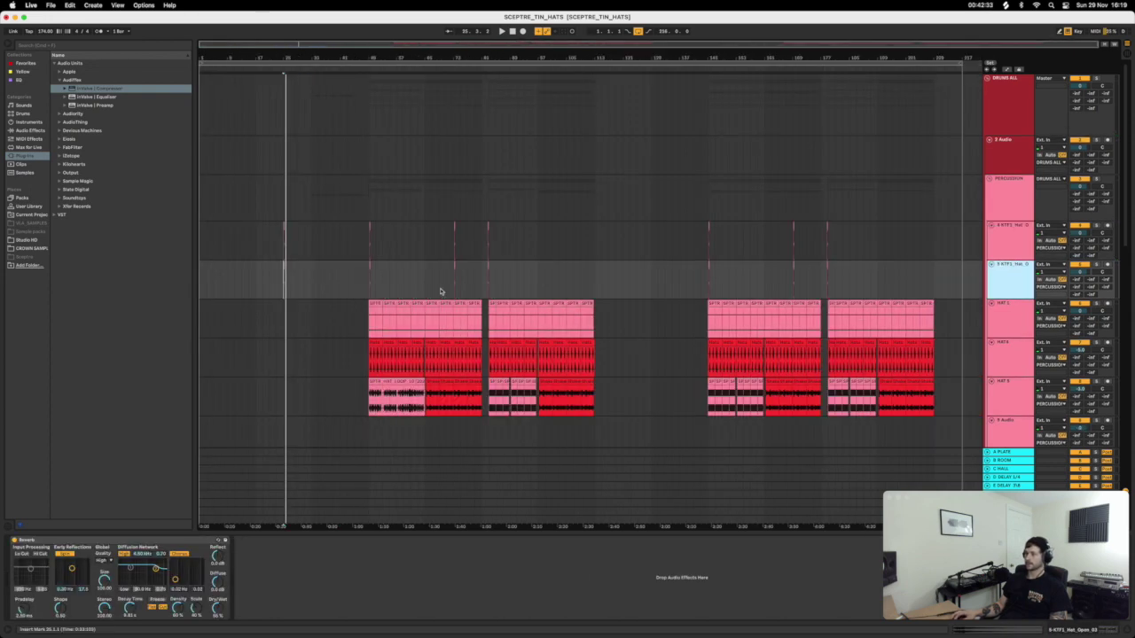
{"action": "left_click_drag", "start_coordinate": [341, 280], "coordinate": [863, 273]}
{"action": "left_click_drag", "start_coordinate": [269, 226], "coordinate": [325, 230]}
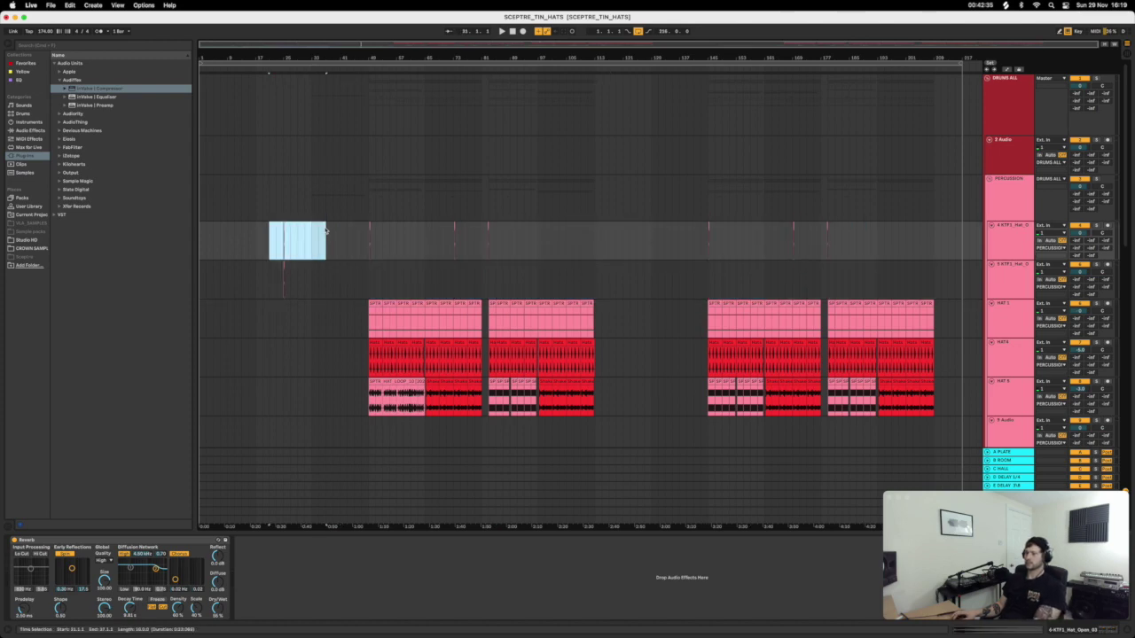
{"action": "key", "text": "plus"}
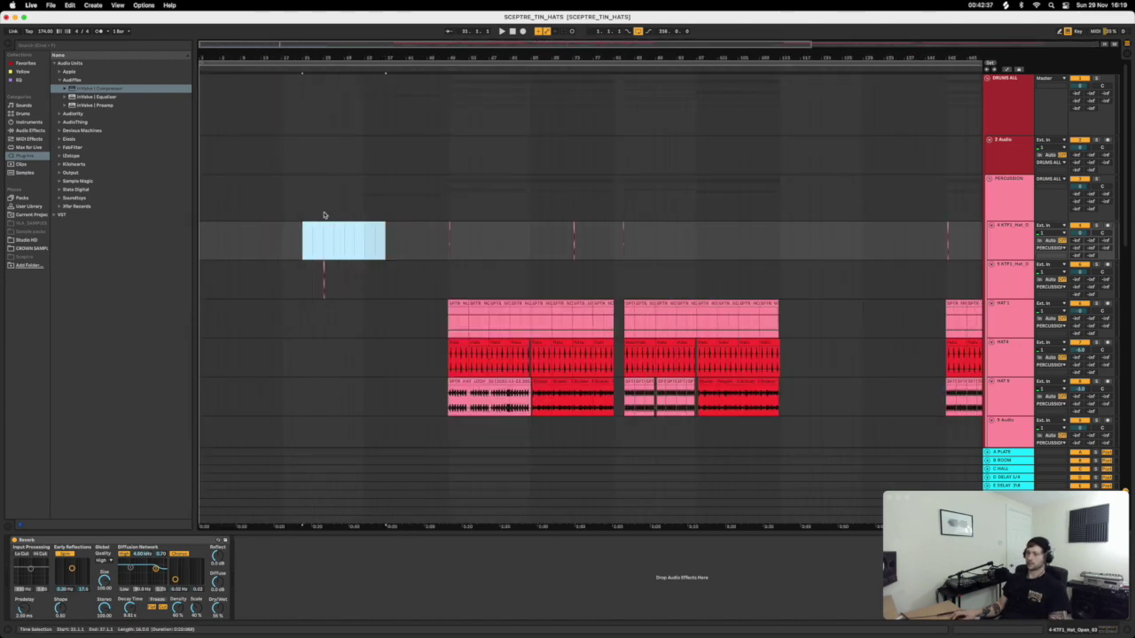
Move the duplicate track's open hat hit to bar 17 and lower the track's volume to about -20 dB while listening.
{"action": "left_click", "coordinate": [293, 274]}
{"action": "left_click", "coordinate": [282, 280]}
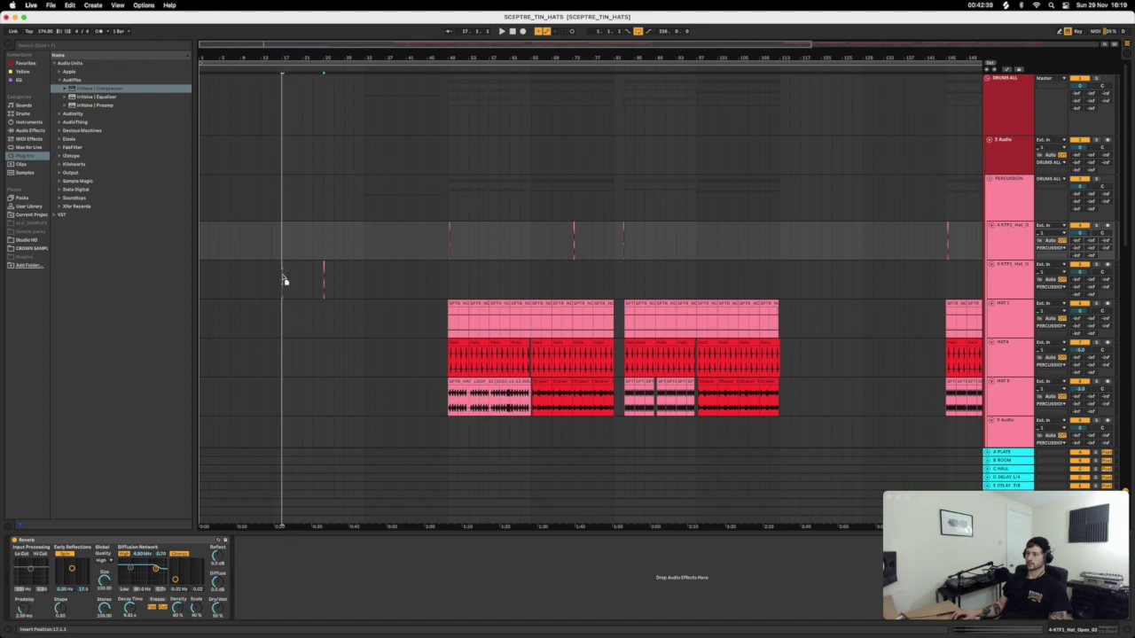
{"action": "key", "text": "space"}
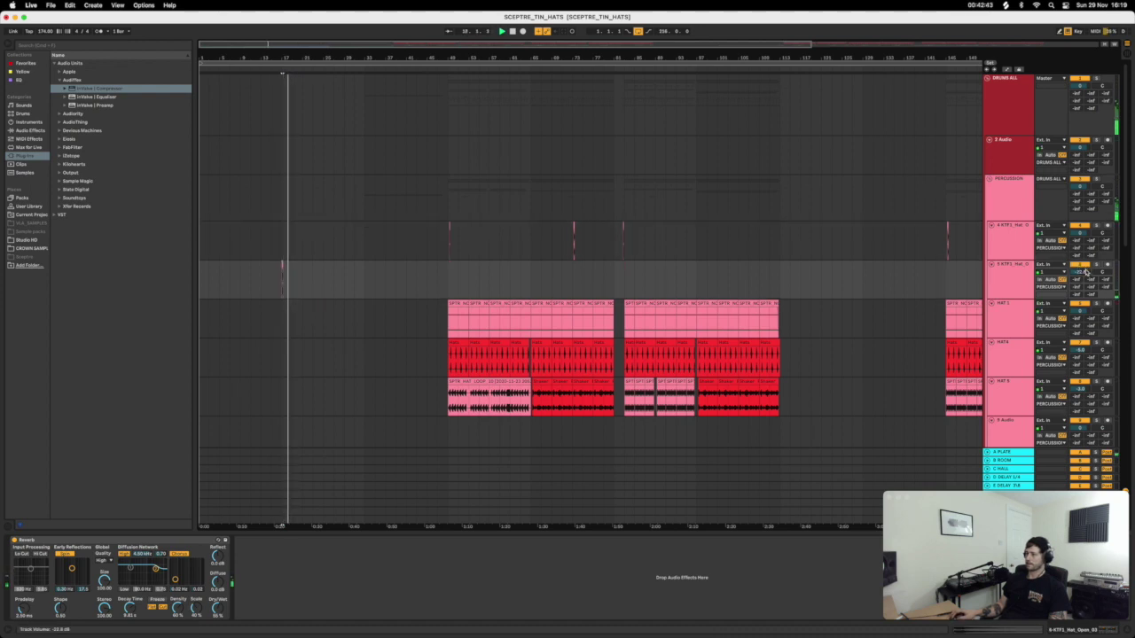
{"action": "key", "text": "space"}
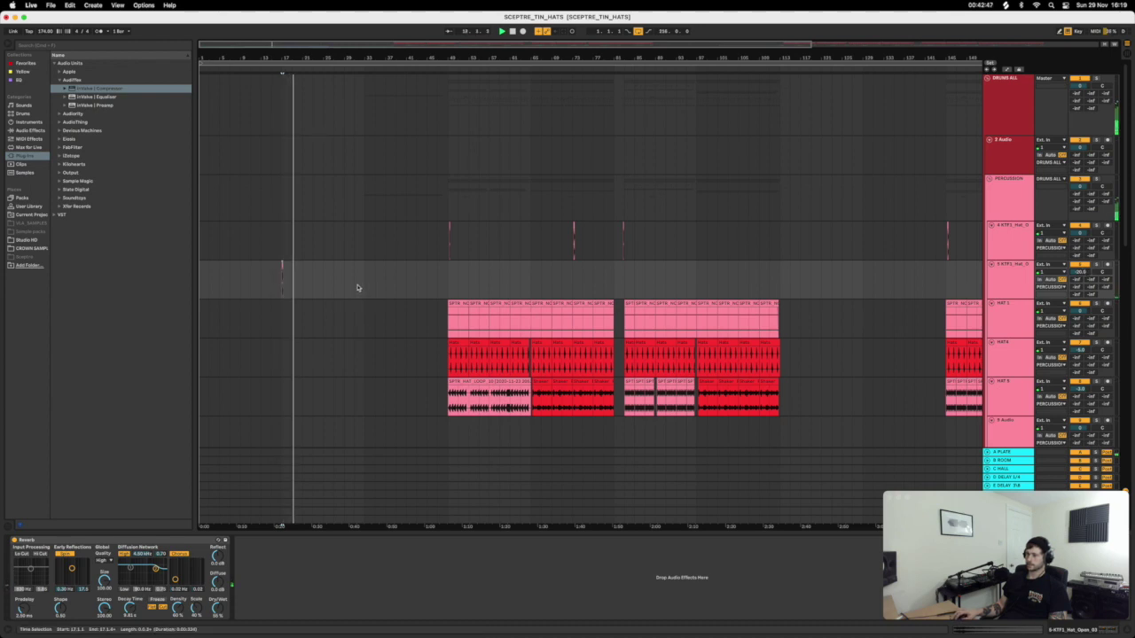
{"action": "left_click", "coordinate": [264, 277]}
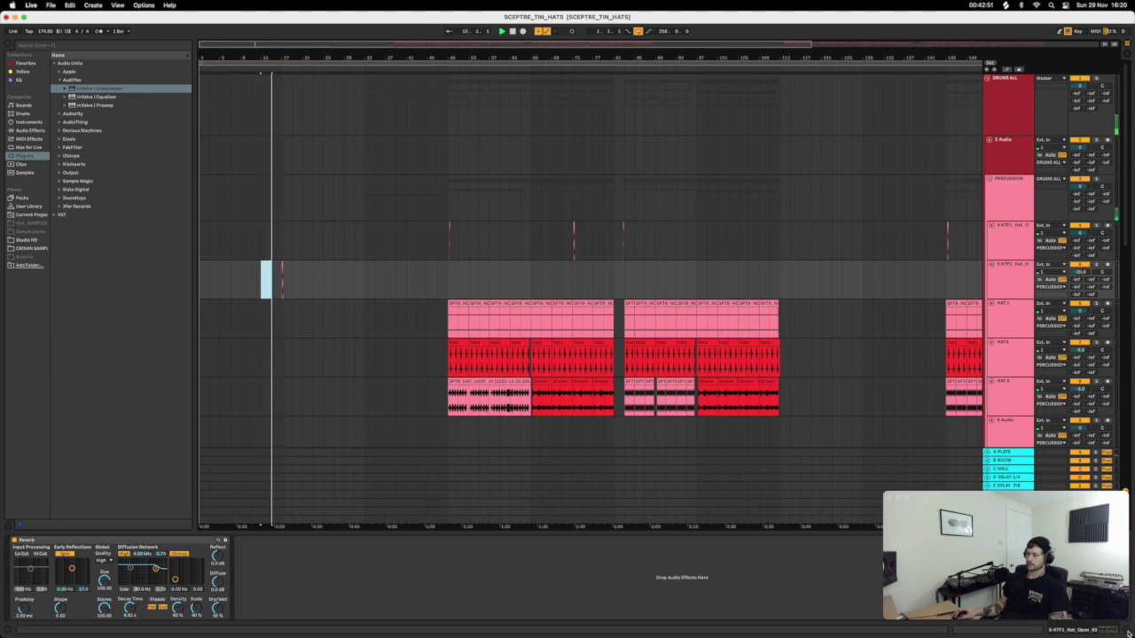
Hide the device view and play the transition from bar 47 into the drop.
{"action": "key", "text": "super+alt+l"}
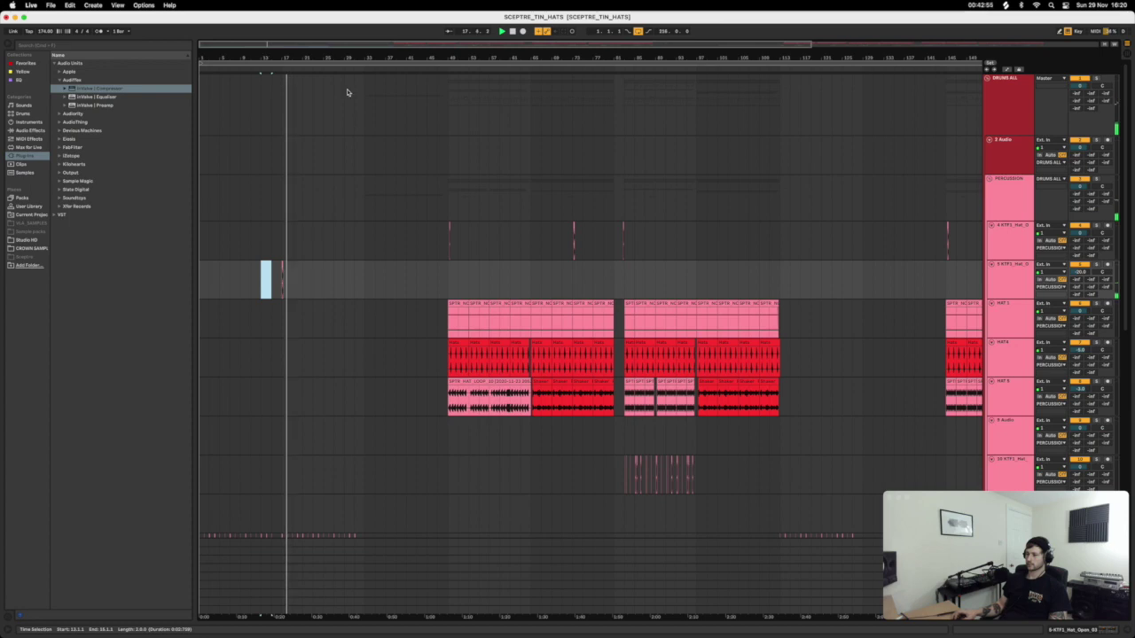
{"action": "key", "text": "minus"}
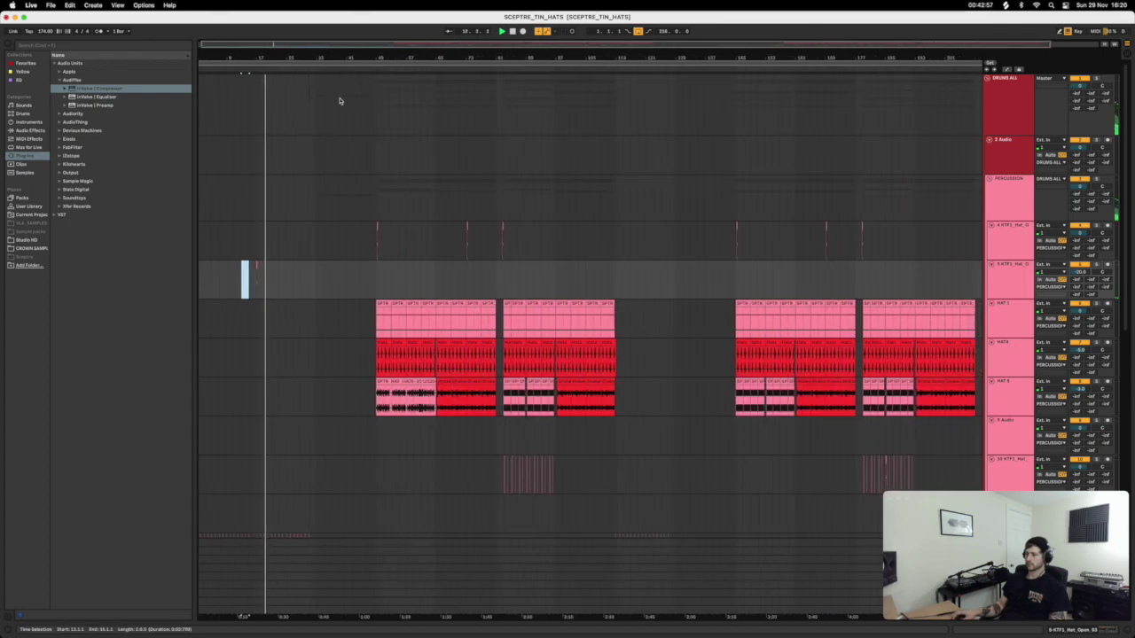
{"action": "scroll", "coordinate": [504, 228], "scroll_direction": "down", "scroll_amount": 10}
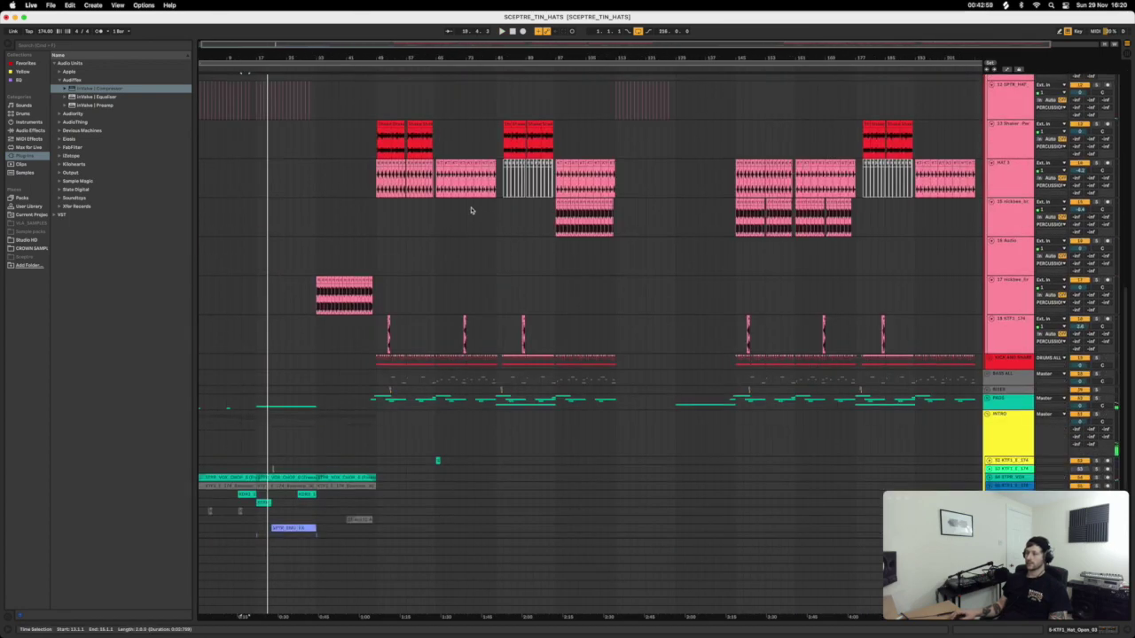
{"action": "left_click_drag", "start_coordinate": [358, 44], "coordinate": [385, 152]}
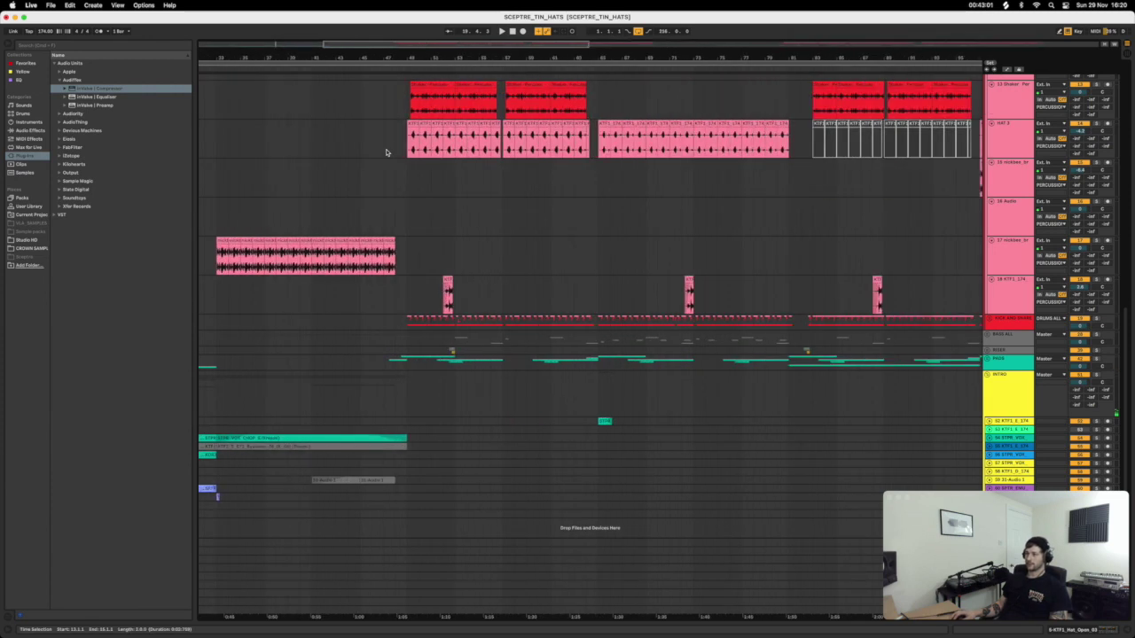
{"action": "left_click", "coordinate": [397, 297]}
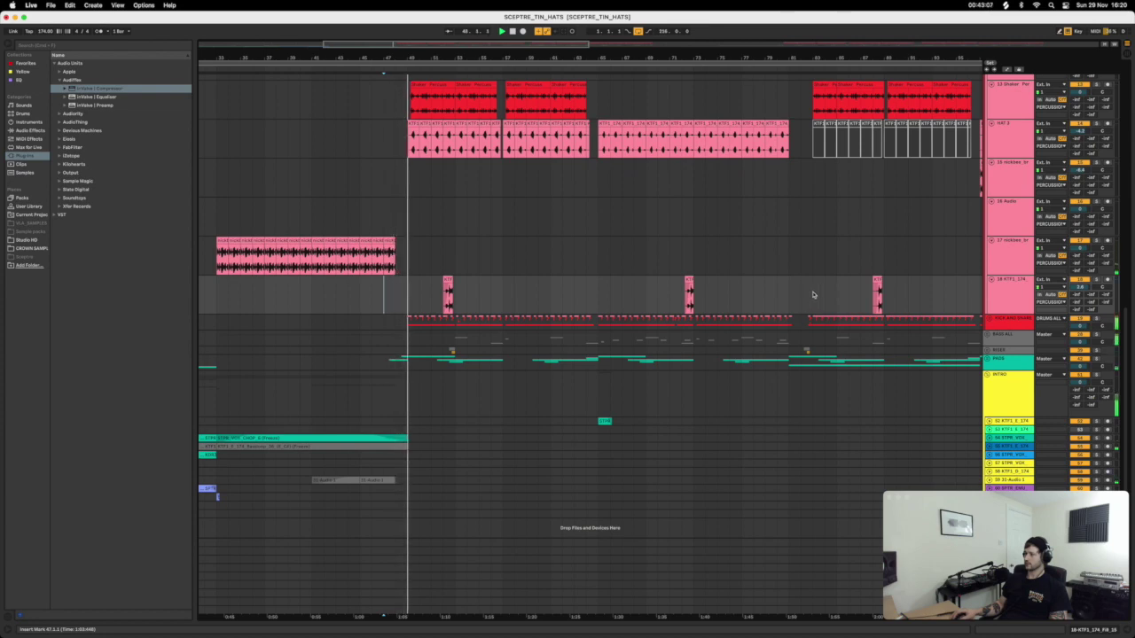
Expand the PADS group, play from the FX riser clip at bar 47 on PAD 2 and open the clip's sample details.
{"action": "left_click", "coordinate": [989, 359]}
{"action": "scroll", "coordinate": [561, 318], "scroll_direction": "down", "scroll_amount": 5}
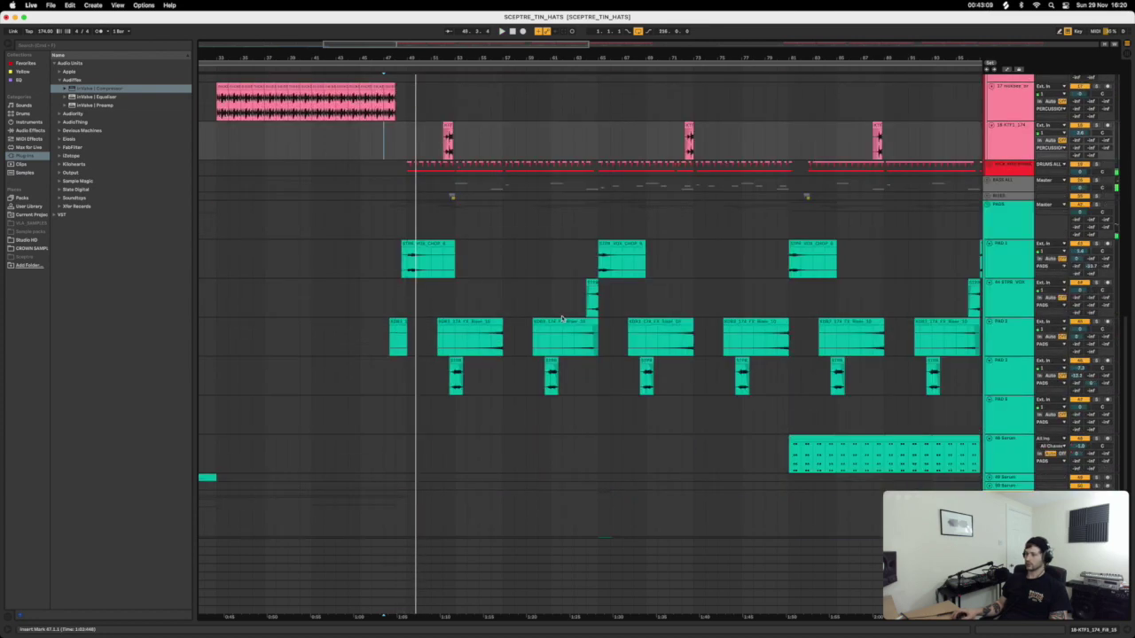
{"action": "left_click", "coordinate": [399, 342]}
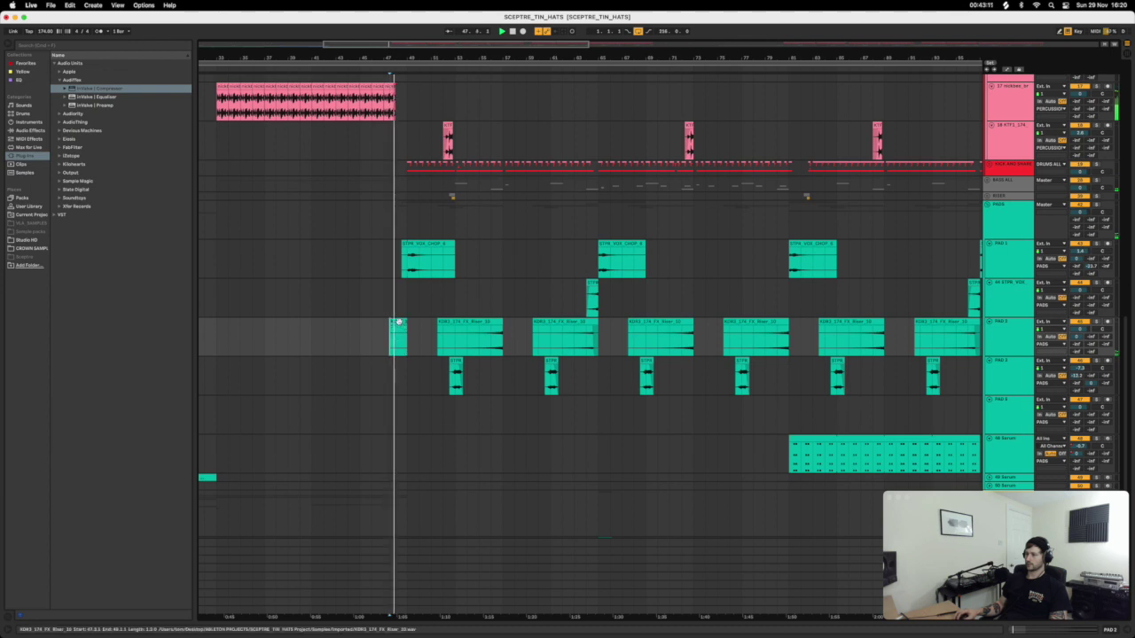
{"action": "double_click", "coordinate": [399, 342]}
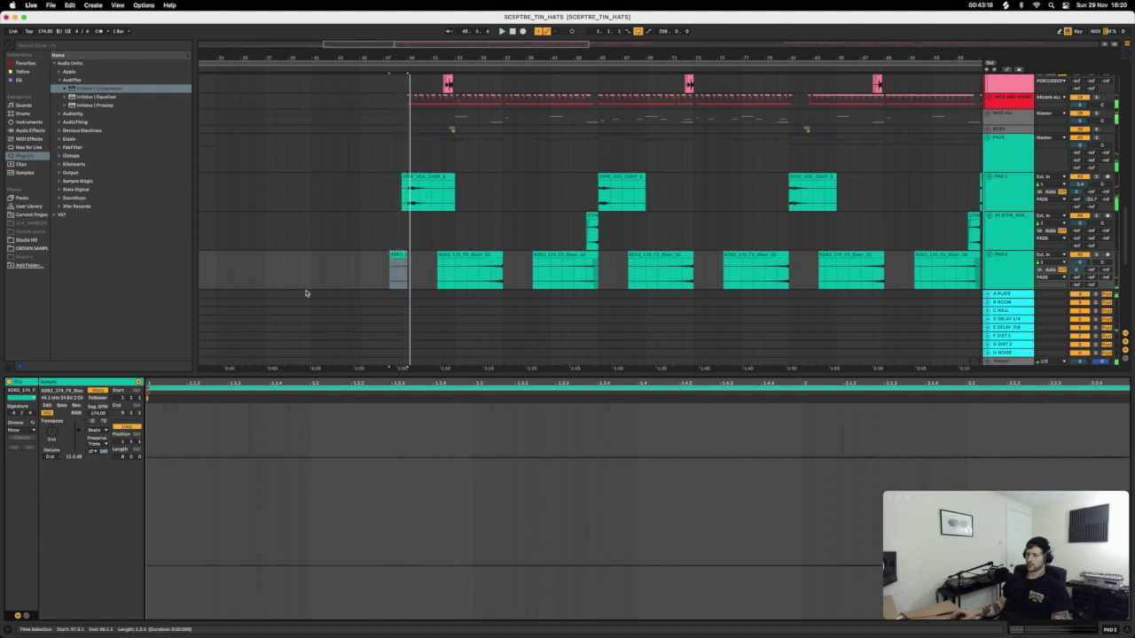
{"action": "scroll", "coordinate": [306, 292], "scroll_direction": "down", "scroll_amount": 10}
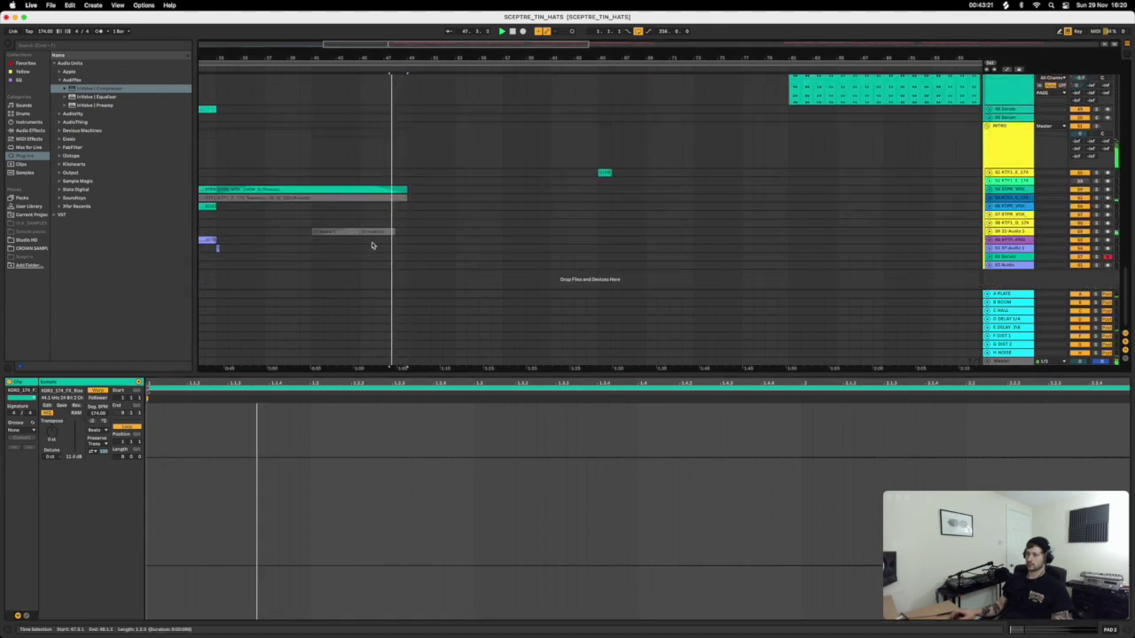
Expand the BASS ALL and RISER groups to show their tracks.
{"action": "scroll", "coordinate": [518, 206], "scroll_direction": "up", "scroll_amount": 10}
{"action": "scroll", "coordinate": [519, 208], "scroll_direction": "up", "scroll_amount": 5}
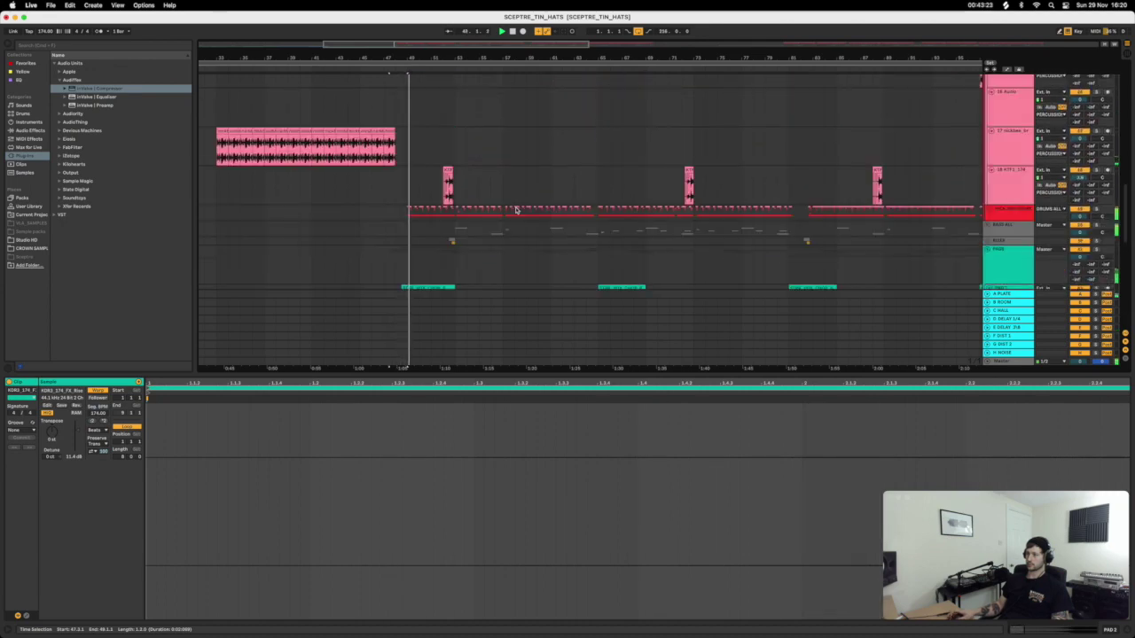
{"action": "left_click", "coordinate": [986, 226]}
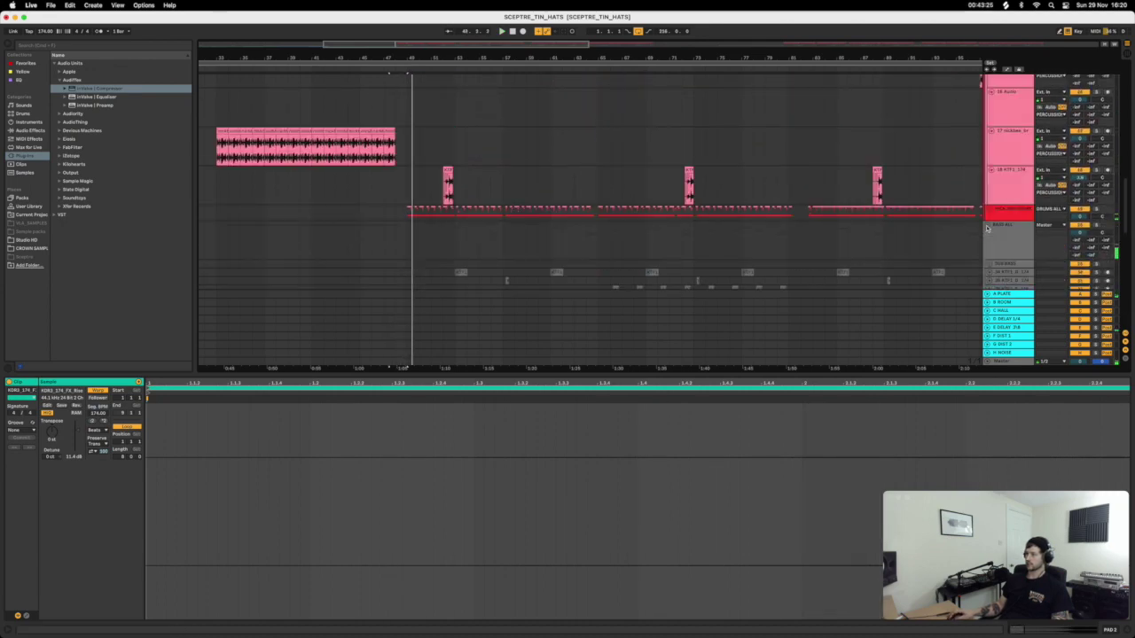
{"action": "scroll", "coordinate": [438, 240], "scroll_direction": "down", "scroll_amount": 3}
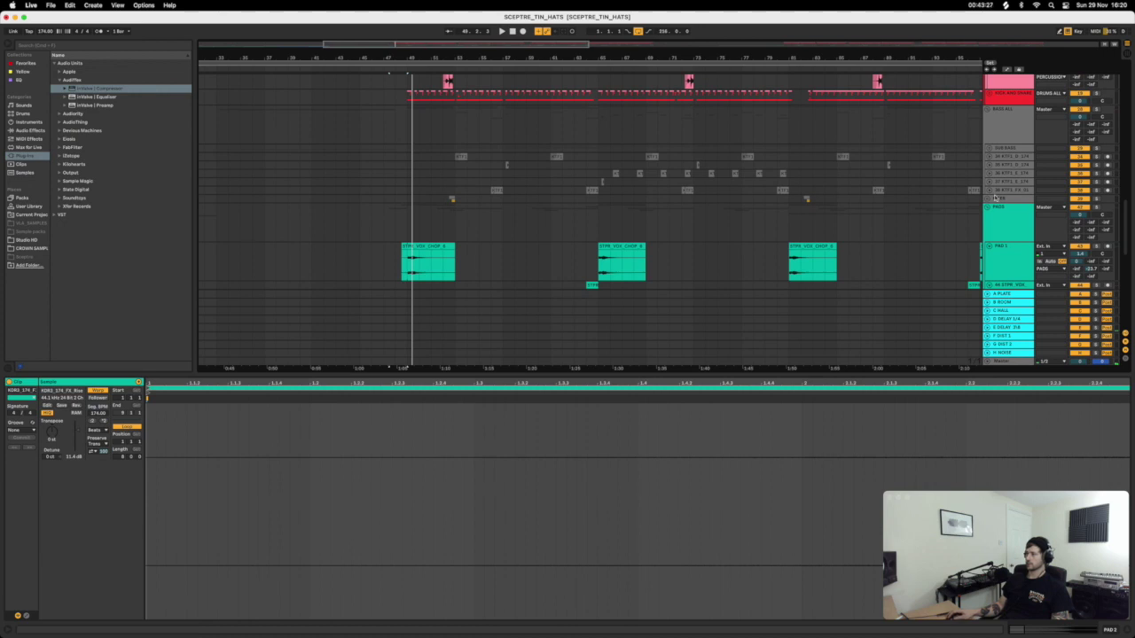
{"action": "left_click", "coordinate": [988, 200]}
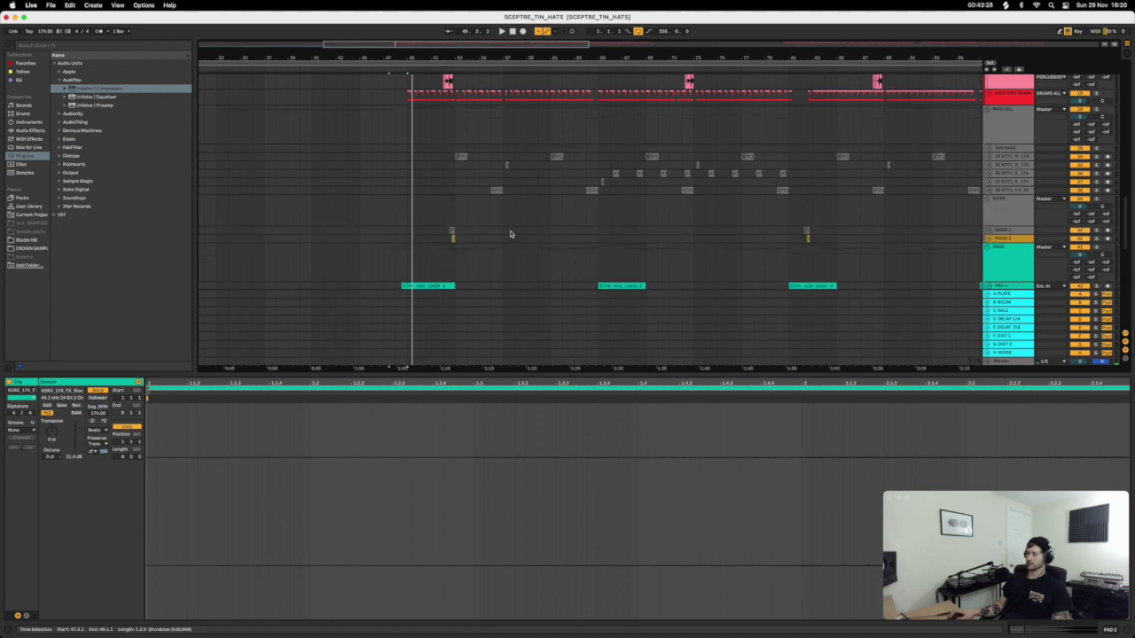
Try a copy of RISER 2's reversed open hat ending at bar 49 and play it into the drop.
{"action": "left_click", "coordinate": [452, 237]}
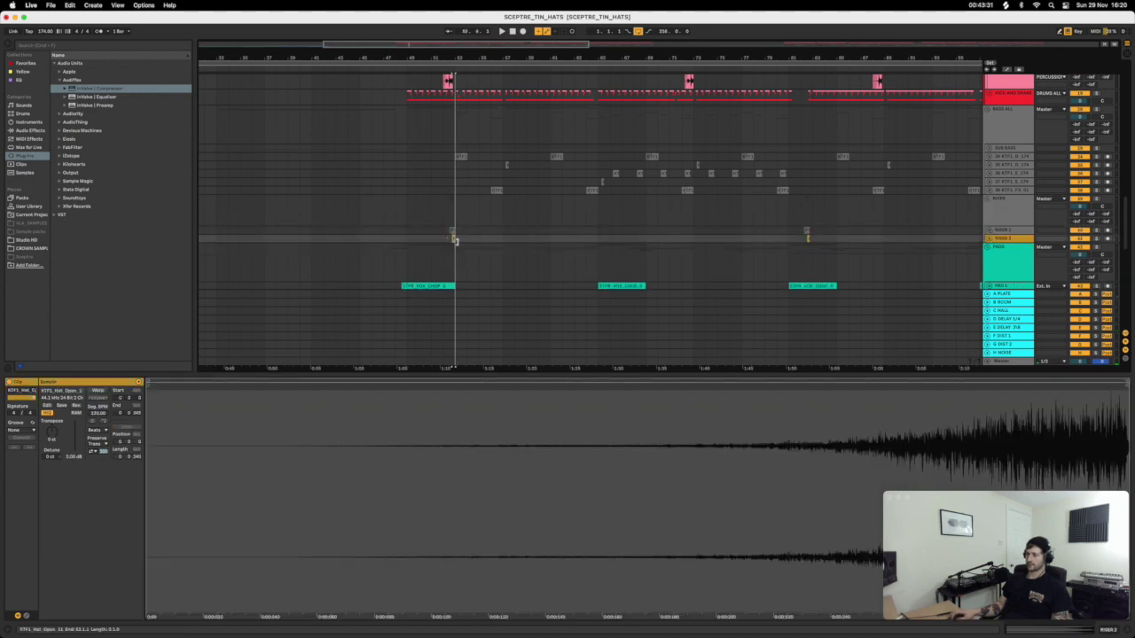
{"action": "left_click", "coordinate": [455, 240]}
{"action": "left_click", "coordinate": [452, 237]}
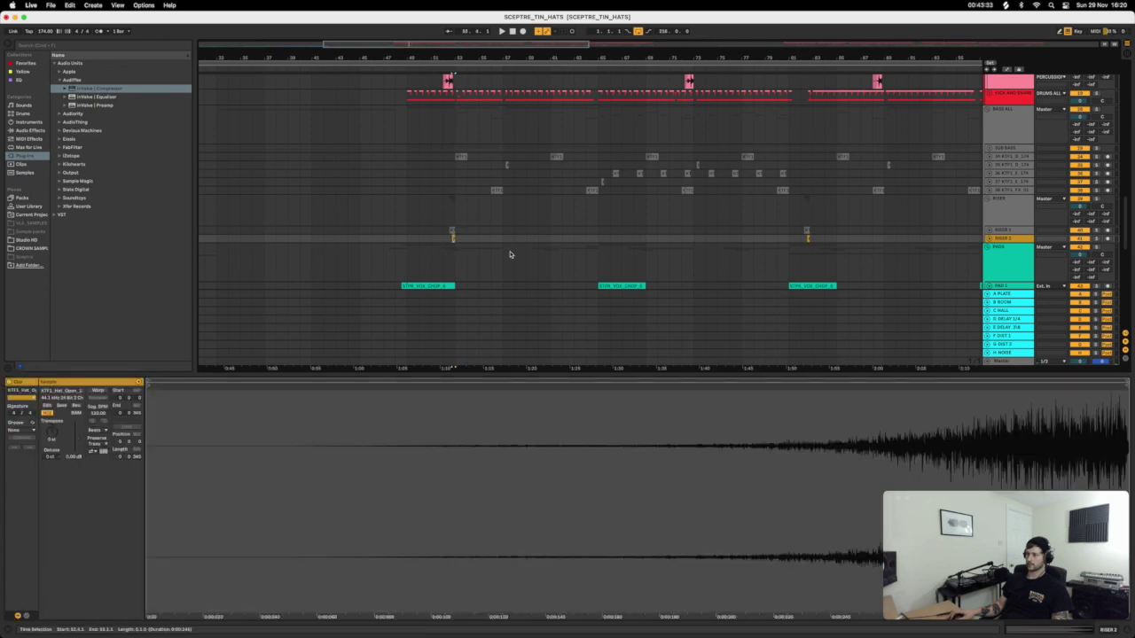
{"action": "left_click", "coordinate": [396, 240]}
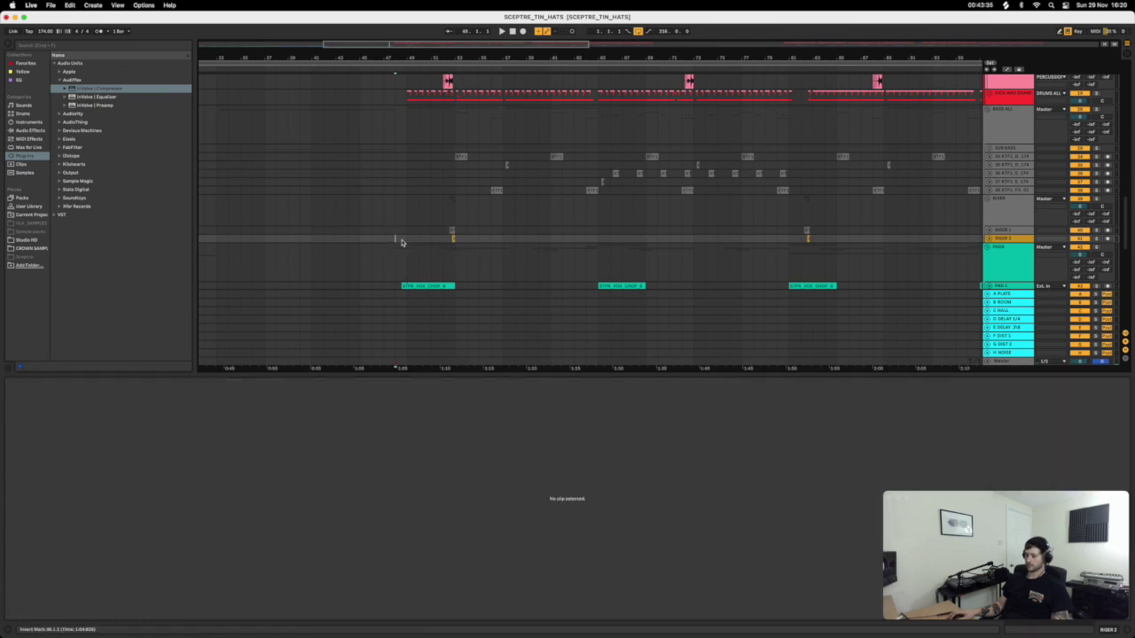
{"action": "key", "text": "super+v"}
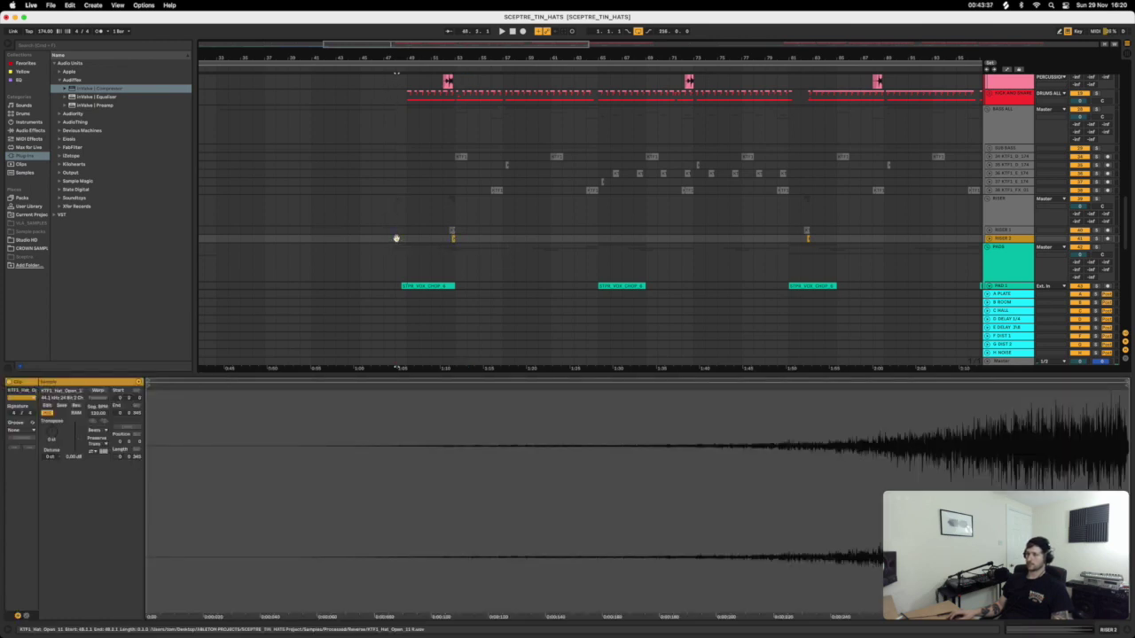
{"action": "left_click", "coordinate": [408, 239]}
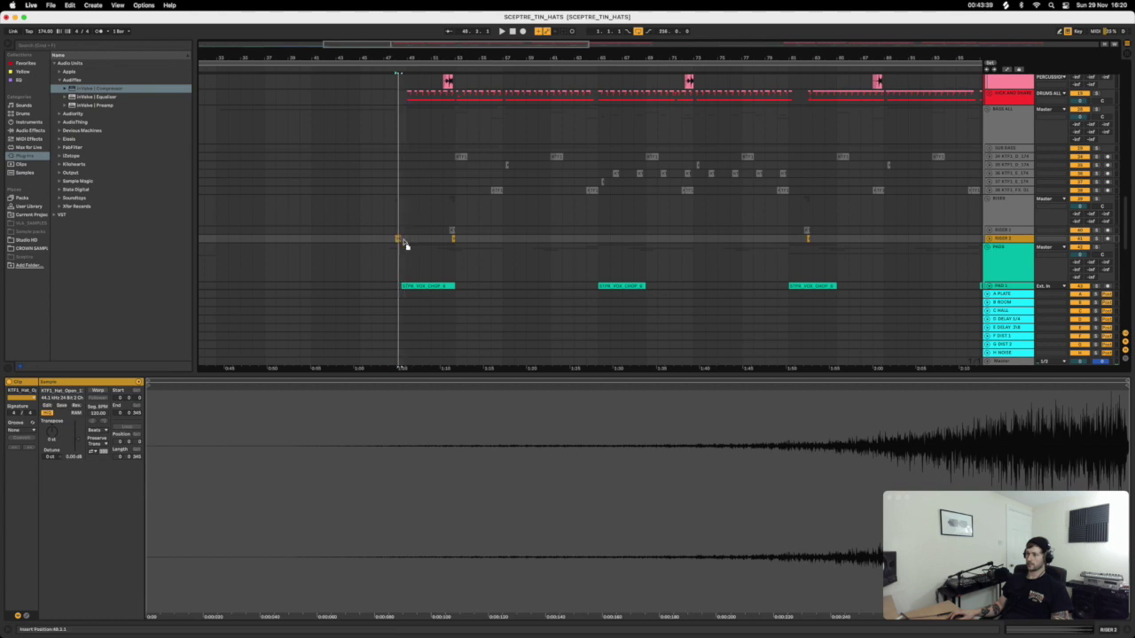
{"action": "left_click_drag", "start_coordinate": [408, 58], "coordinate": [408, 94]}
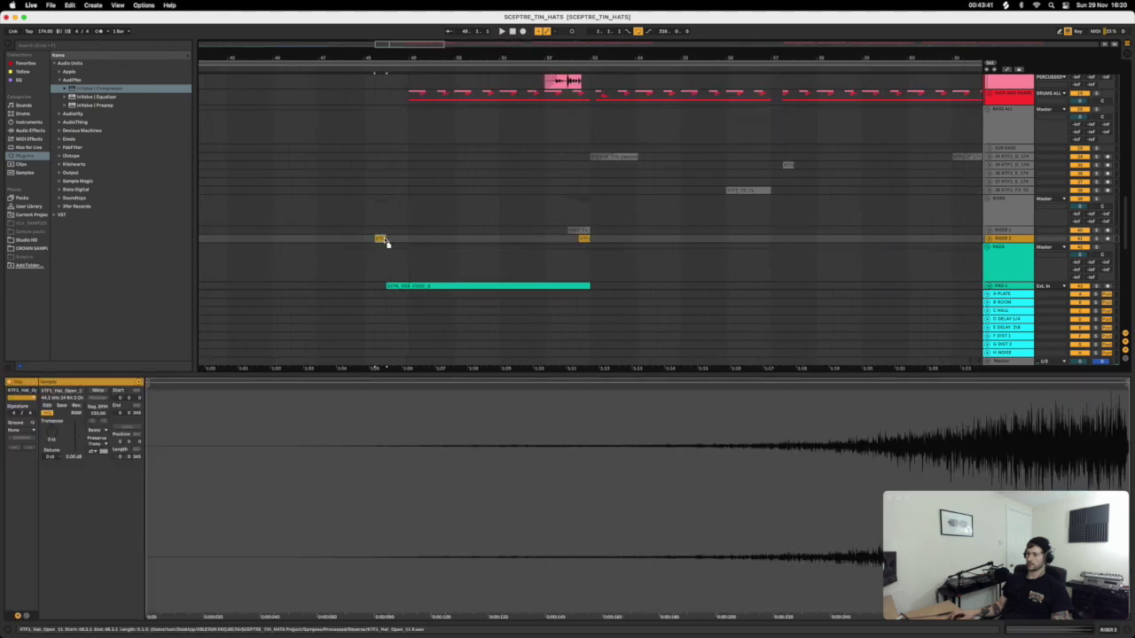
{"action": "left_click", "coordinate": [406, 243]}
{"action": "left_click", "coordinate": [387, 240]}
{"action": "key", "text": "space"}
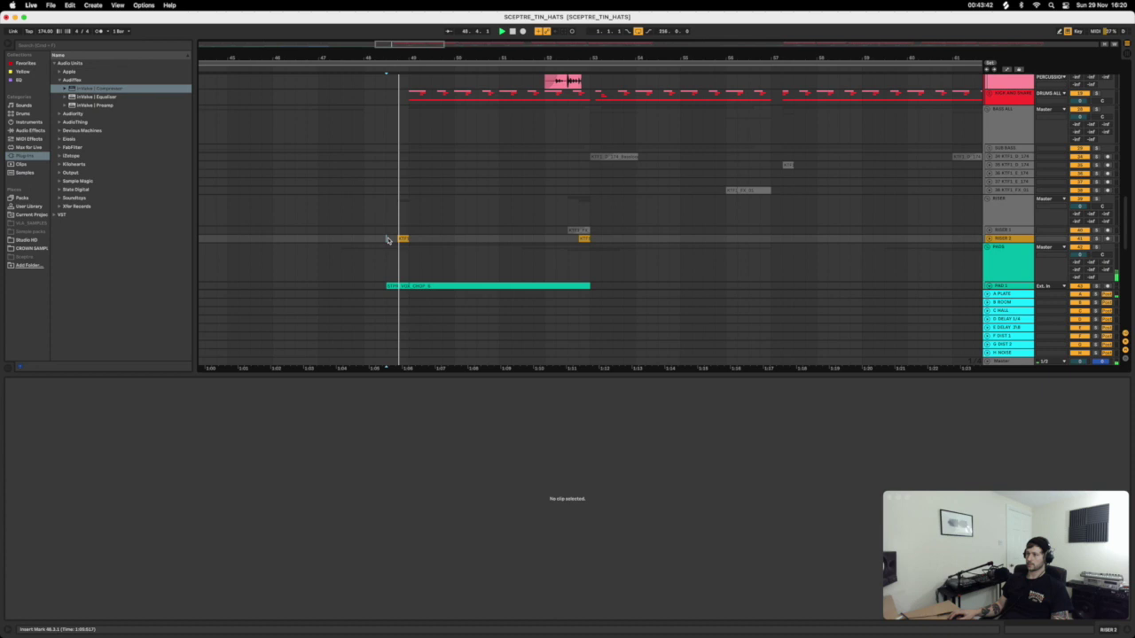
Copy the RISER 1 clip to the half bar before bar 49 and delete the open hat copy from RISER 2.
{"action": "left_click", "coordinate": [583, 232]}
{"action": "key", "text": "space"}
{"action": "left_click", "coordinate": [401, 233]}
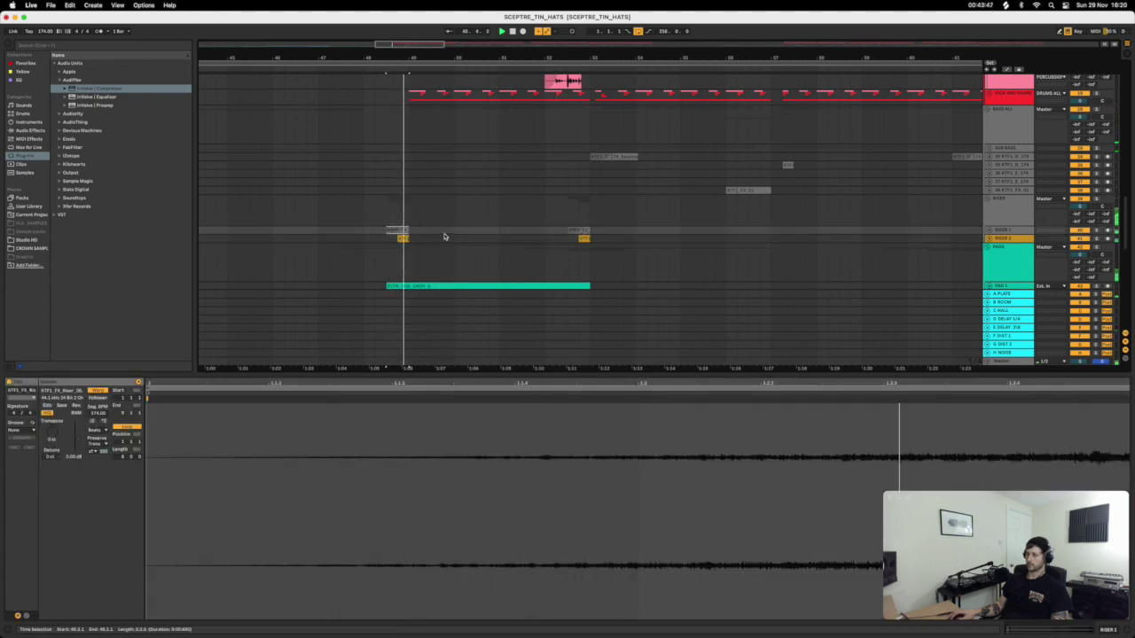
{"action": "left_click", "coordinate": [402, 239]}
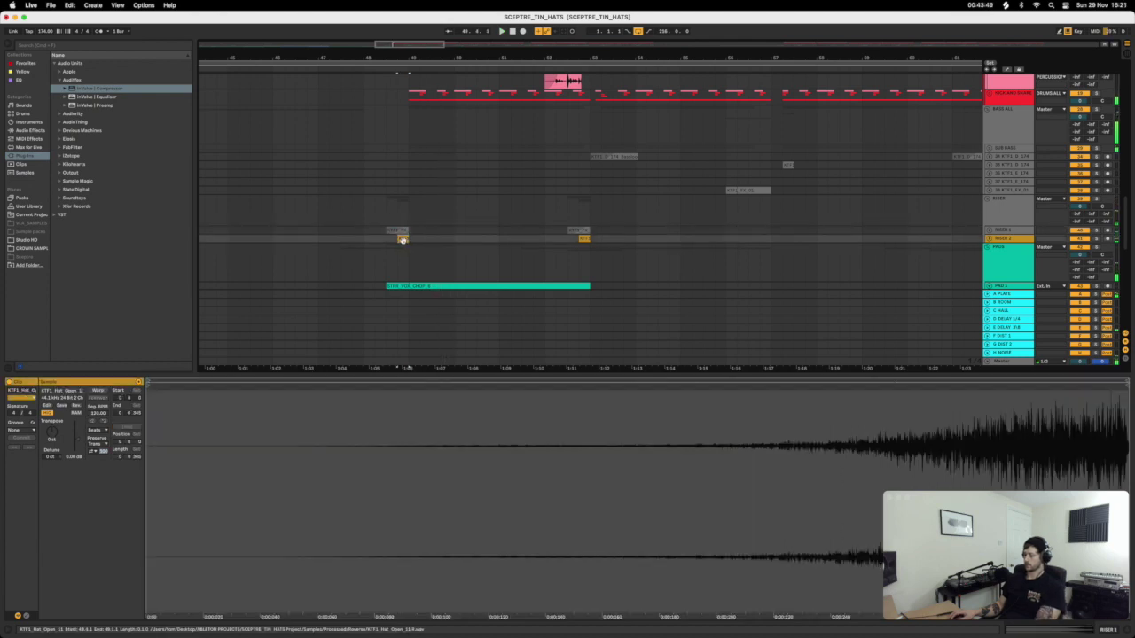
{"action": "key", "text": "Delete"}
{"action": "left_click", "coordinate": [376, 246]}
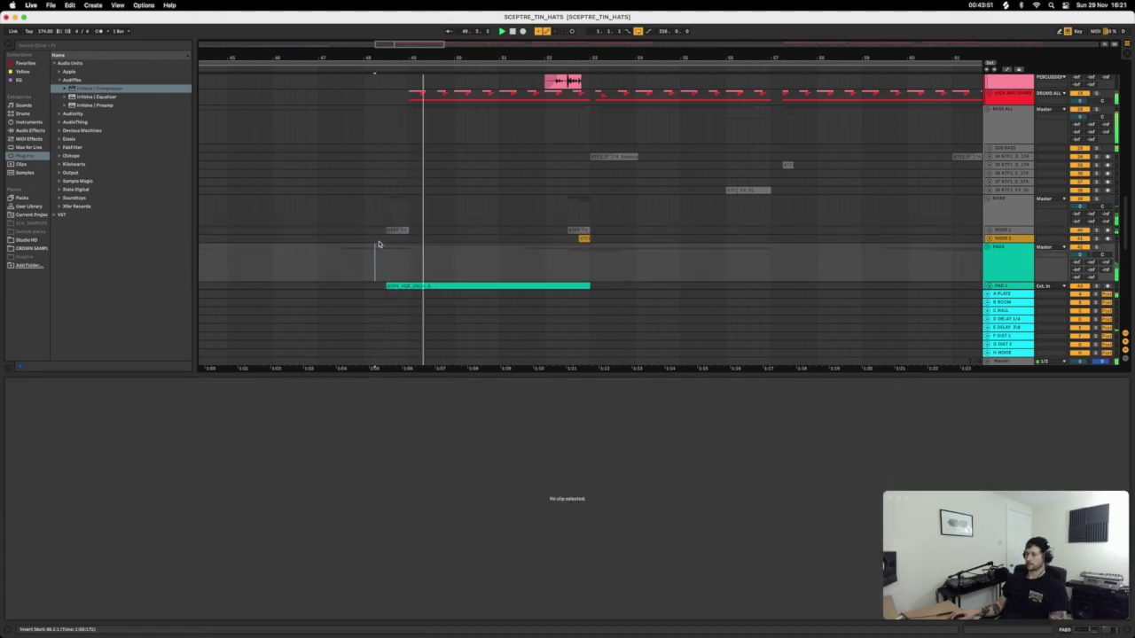
Duplicate the RISER 1 track, keep only the clip before bar 49 on the duplicate and remove that clip from the original.
{"action": "left_click", "coordinate": [999, 232]}
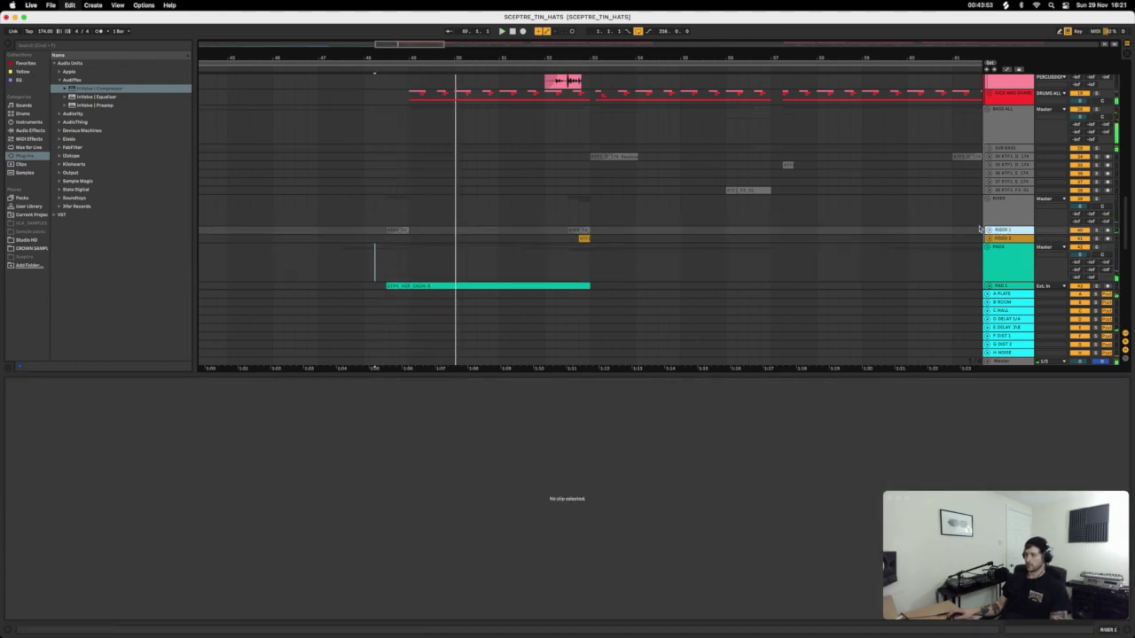
{"action": "key", "text": "super+d"}
{"action": "key", "text": "w"}
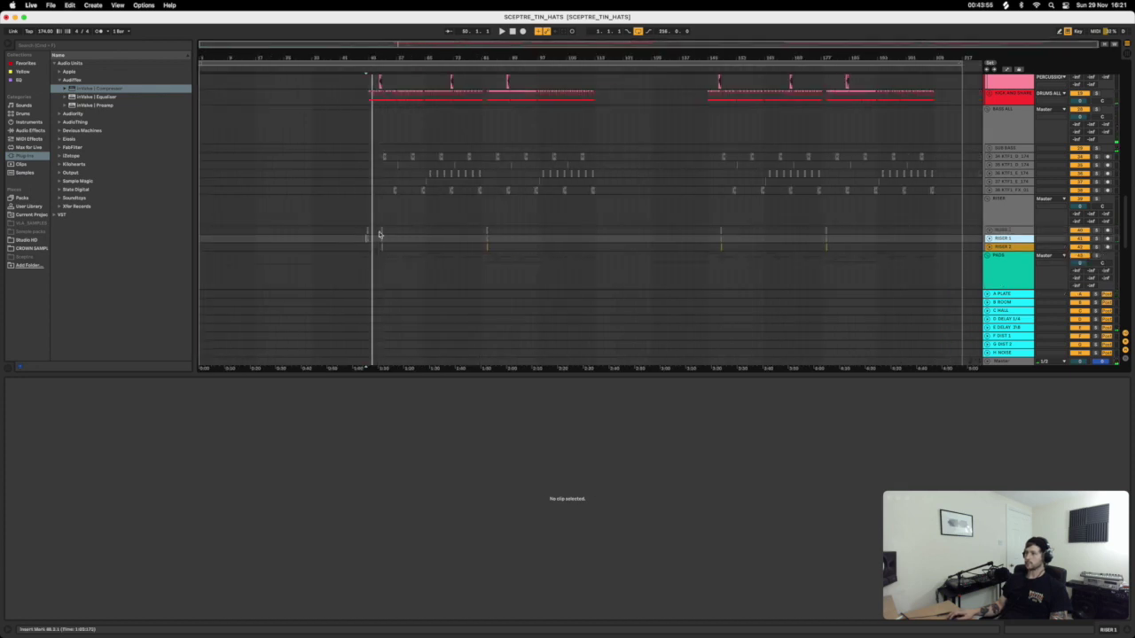
{"action": "left_click_drag", "start_coordinate": [347, 234], "coordinate": [912, 240]}
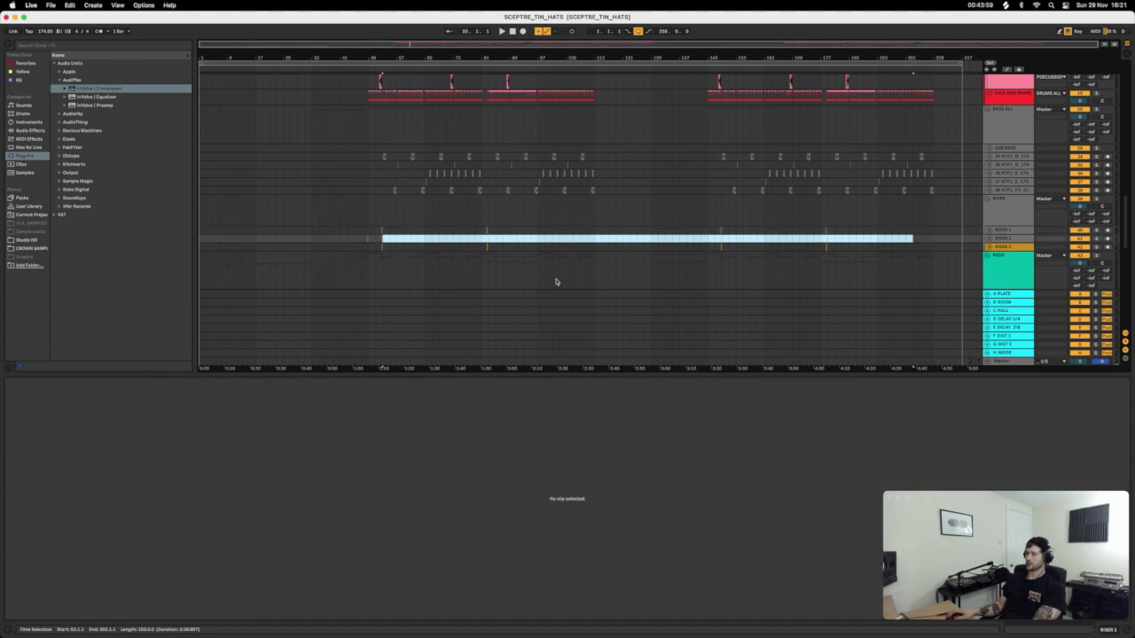
{"action": "left_click_drag", "start_coordinate": [376, 240], "coordinate": [904, 241]}
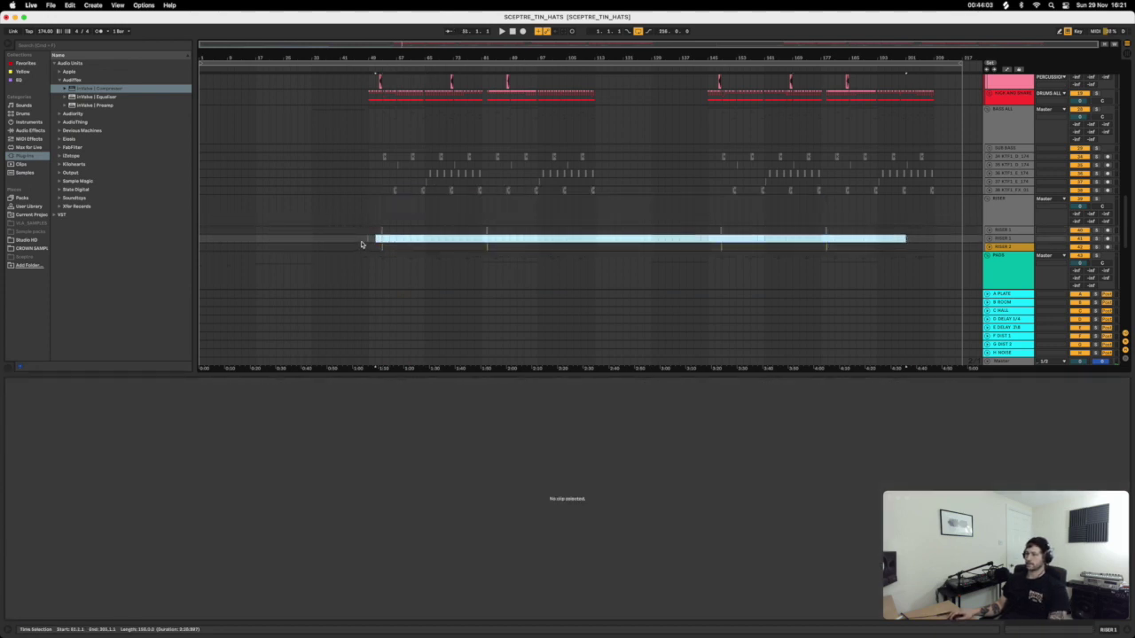
Play the transition from bar 47 into the drop and open the duplicate track's riser clip.
{"action": "left_click", "coordinate": [360, 243]}
{"action": "key", "text": "space"}
{"action": "scroll", "coordinate": [364, 243], "scroll_direction": "up", "scroll_amount": 5}
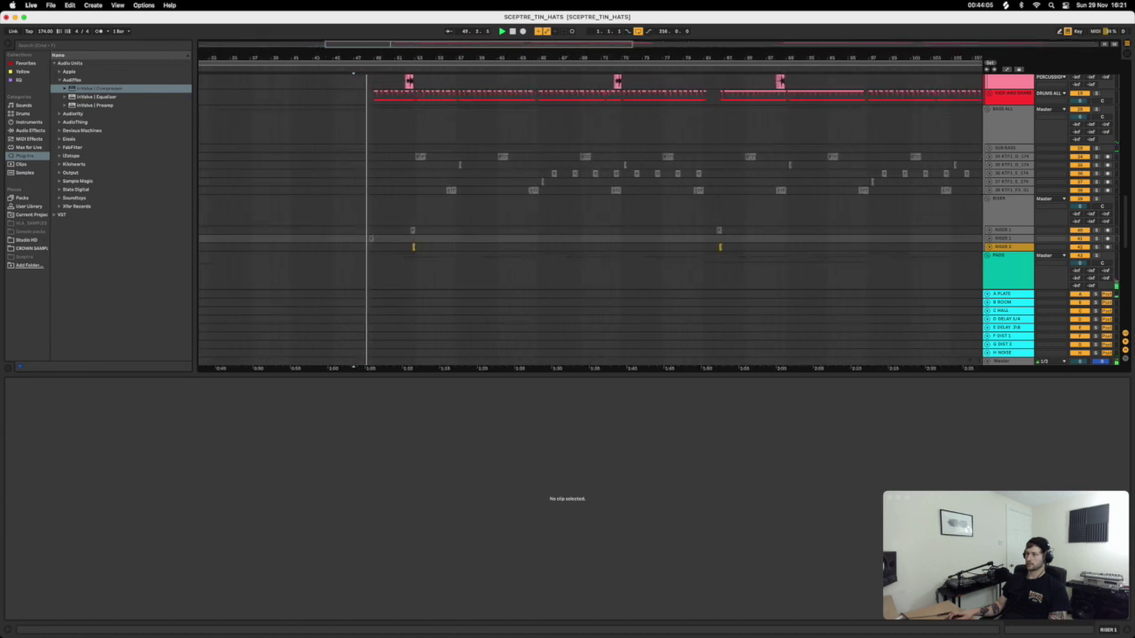
{"action": "scroll", "coordinate": [367, 244], "scroll_direction": "up", "scroll_amount": 3}
{"action": "scroll", "coordinate": [402, 152], "scroll_direction": "up", "scroll_amount": 5}
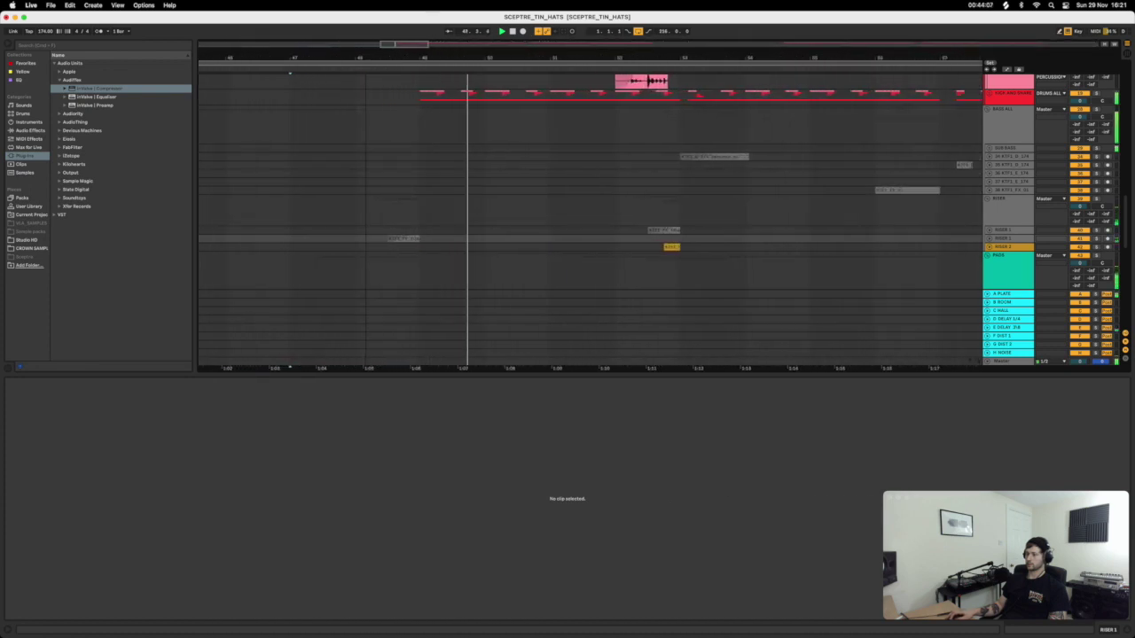
{"action": "left_click", "coordinate": [399, 236]}
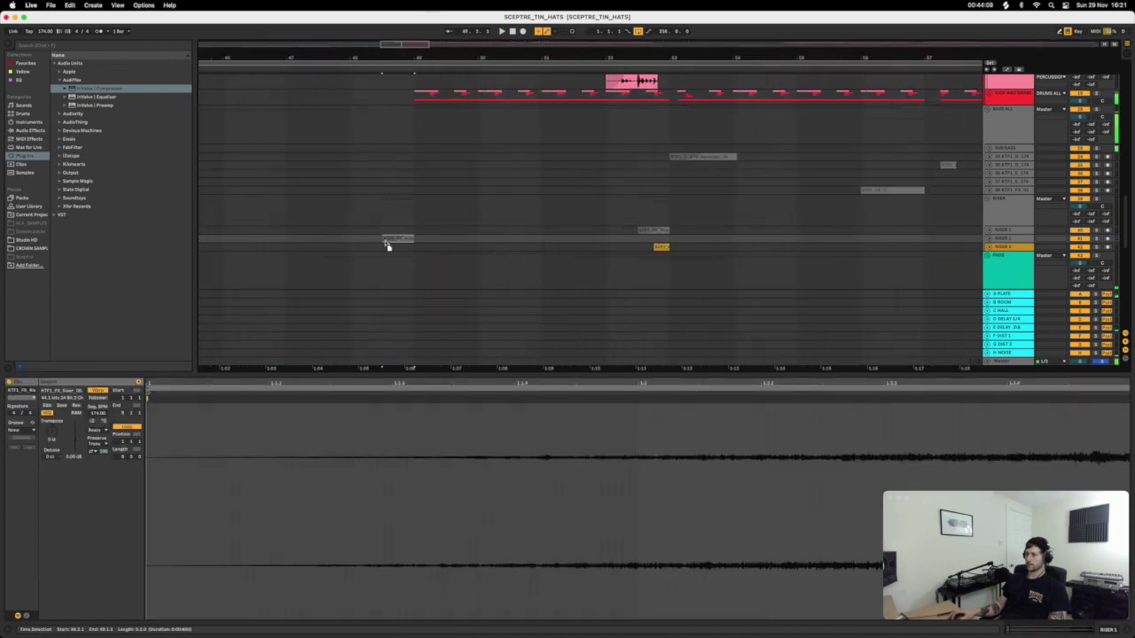
Try the riser clip a quarter bar earlier, listen, and return it to end at bar 49.
{"action": "left_click", "coordinate": [356, 237]}
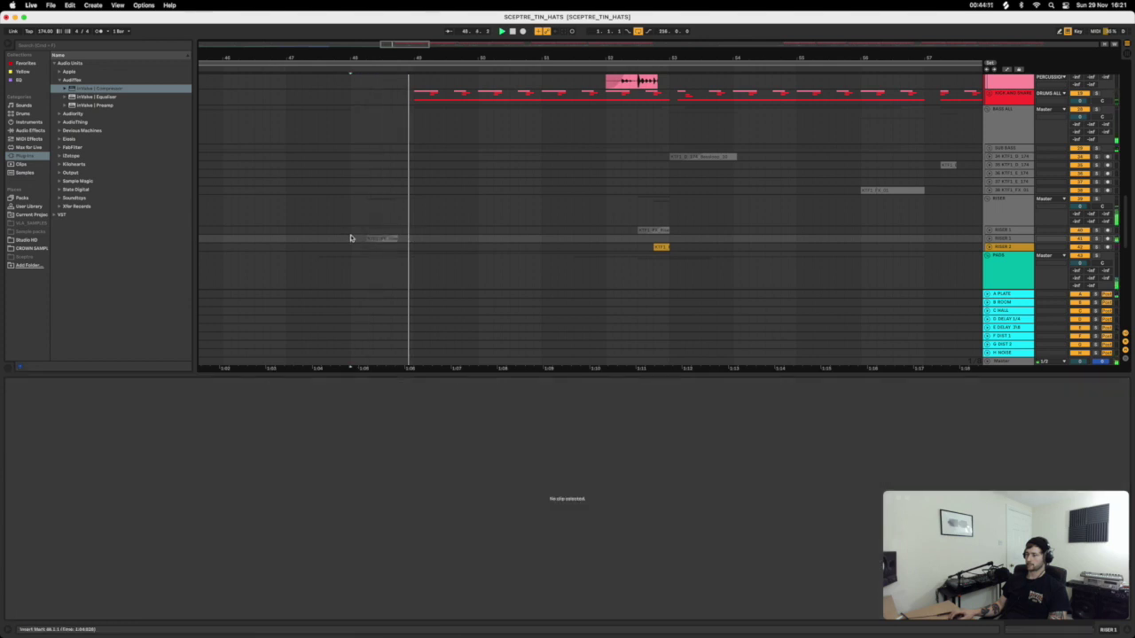
{"action": "left_click", "coordinate": [385, 239]}
{"action": "left_click", "coordinate": [399, 238]}
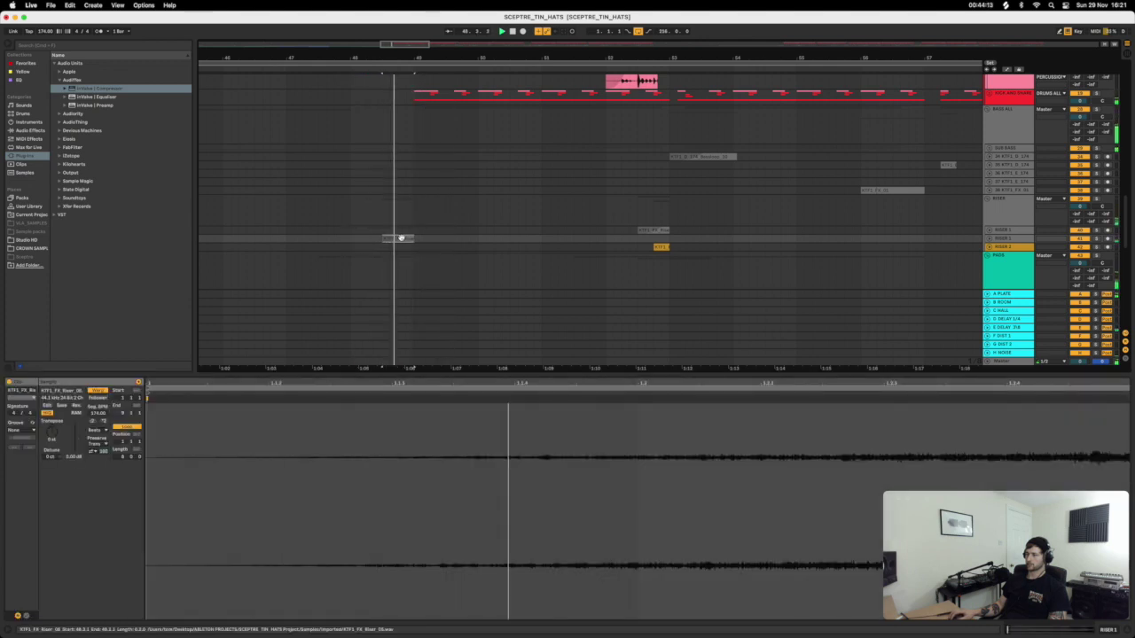
Unfold the duplicate riser track and add a Delay effect to it.
{"action": "left_click", "coordinate": [990, 239]}
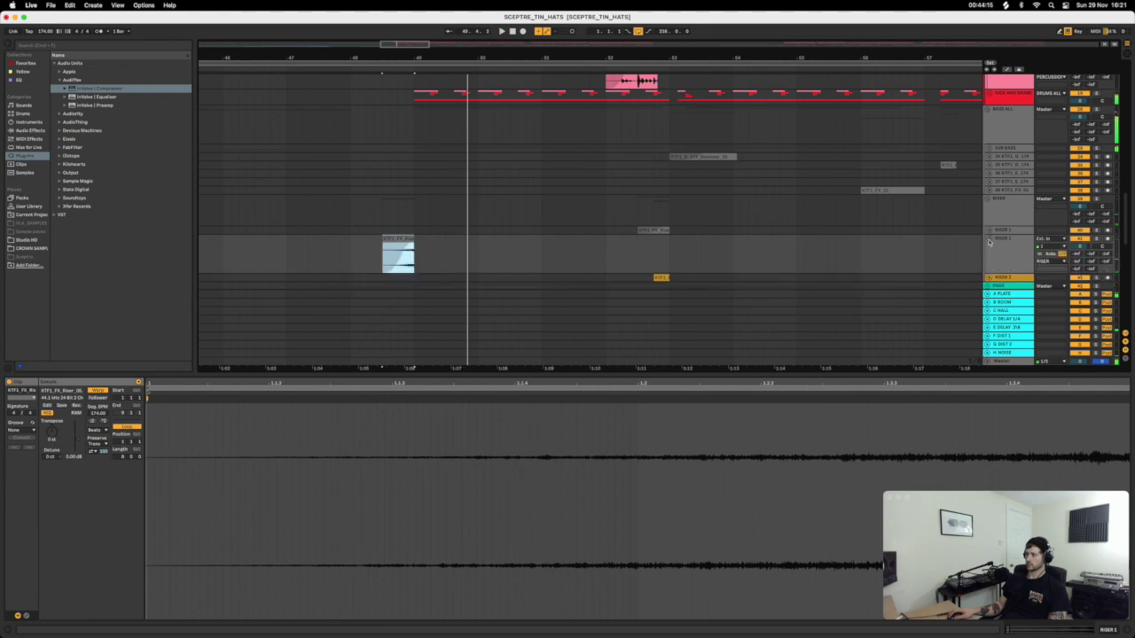
{"action": "left_click", "coordinate": [31, 131]}
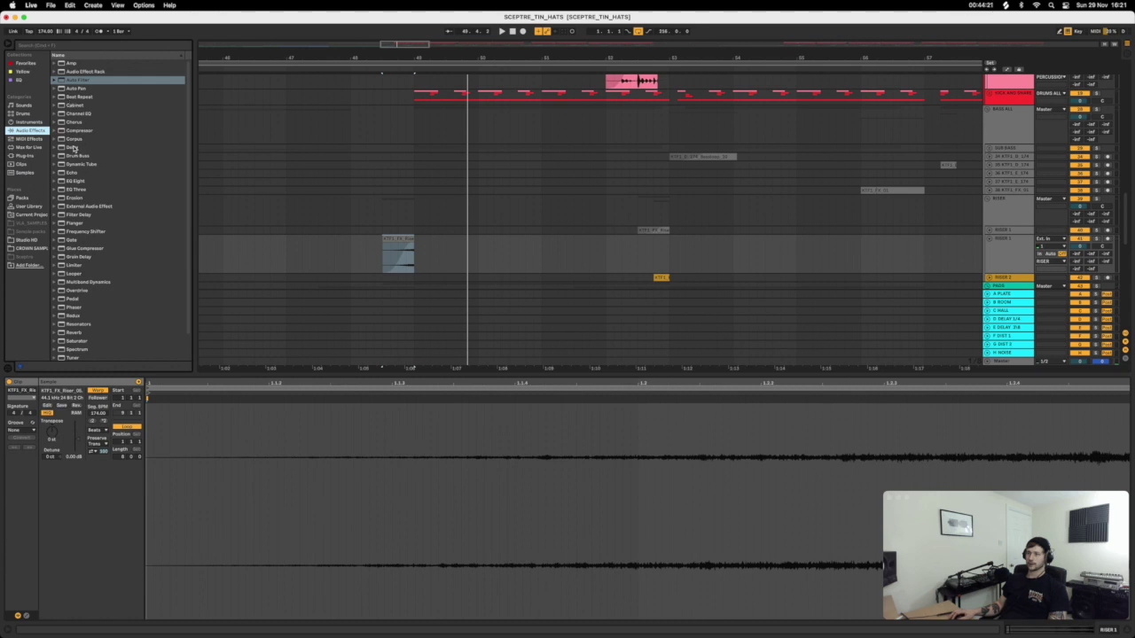
{"action": "left_click_drag", "start_coordinate": [74, 148], "coordinate": [450, 263]}
{"action": "left_click_drag", "start_coordinate": [433, 399], "coordinate": [433, 401]}
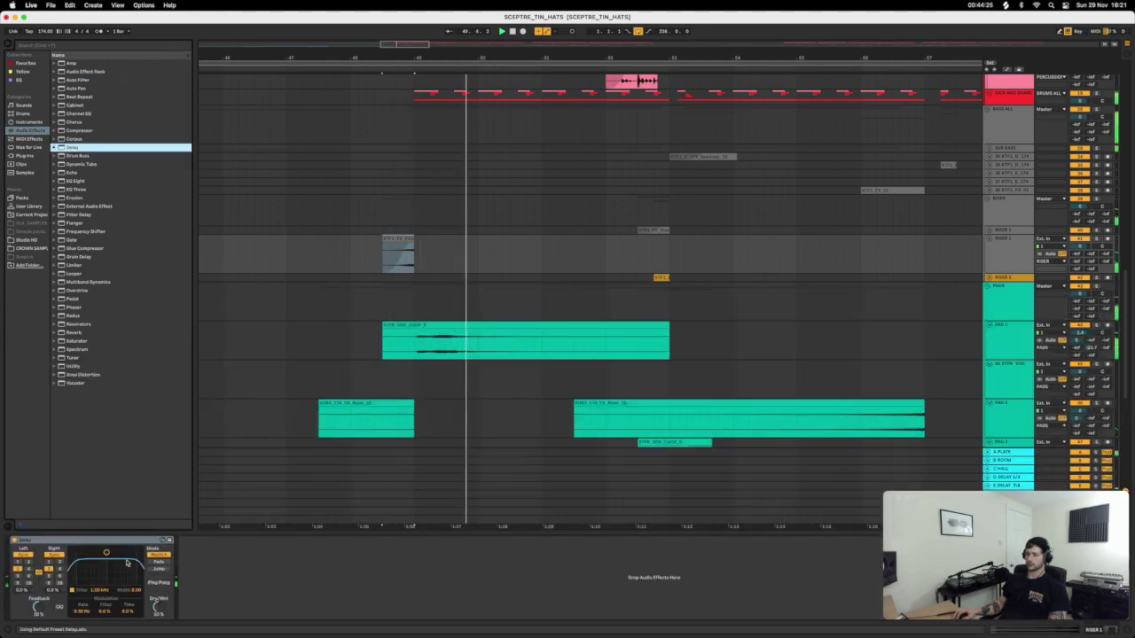
Move the Delay's filter band to about 3 kHz and play the transition from bar 47.
{"action": "left_click_drag", "start_coordinate": [106, 551], "coordinate": [138, 564]}
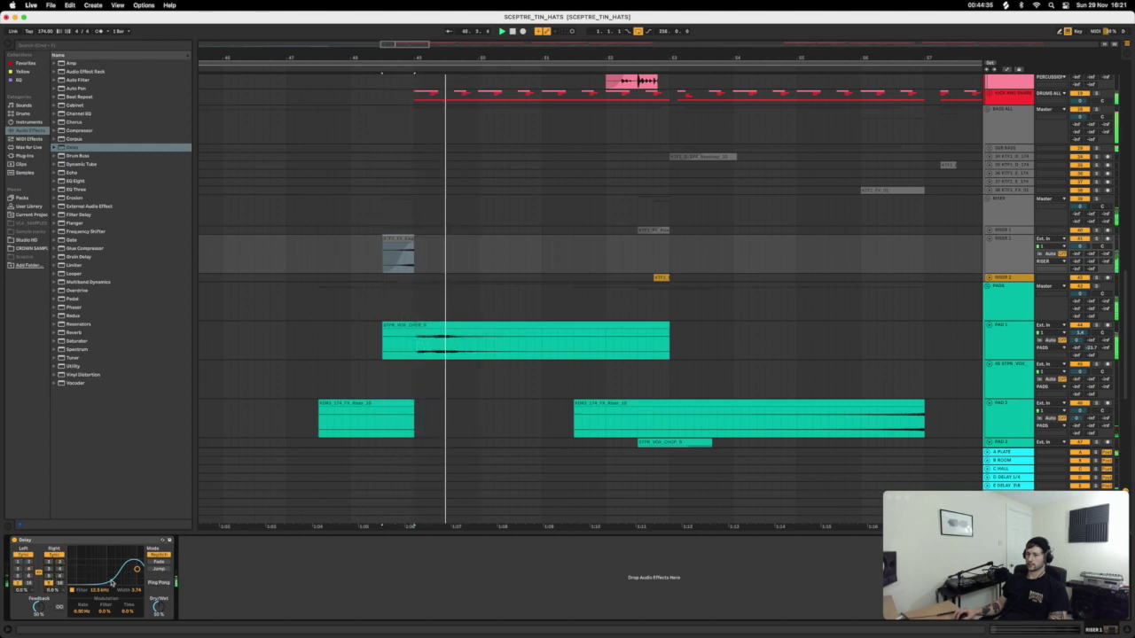
{"action": "left_click_drag", "start_coordinate": [138, 574], "coordinate": [119, 571]}
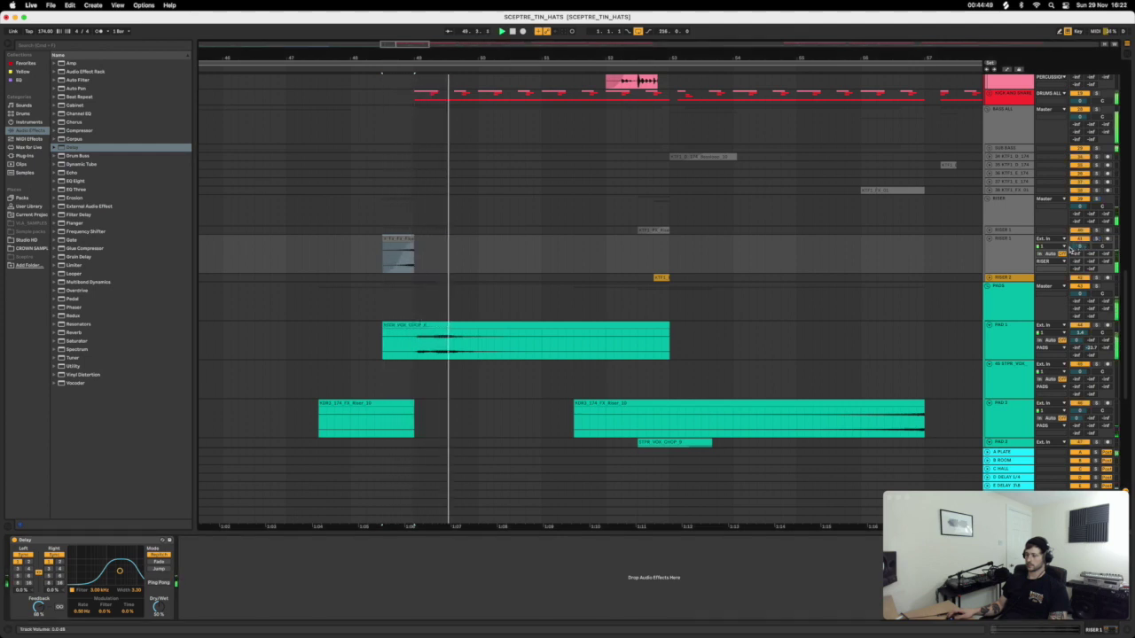
{"action": "left_click", "coordinate": [319, 266]}
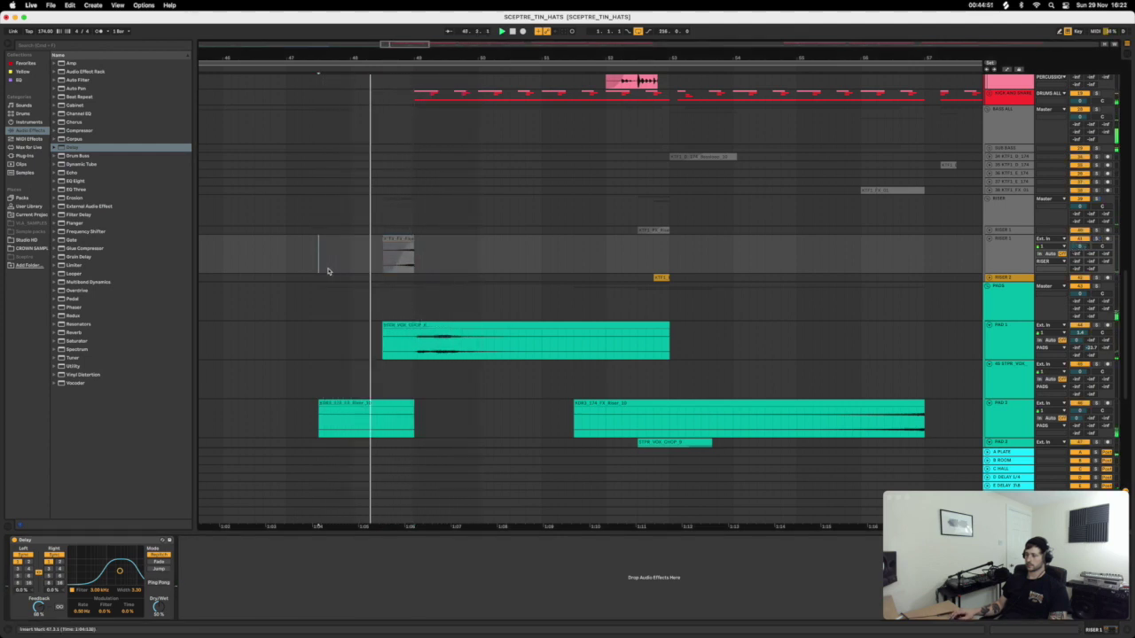
{"action": "left_click", "coordinate": [403, 240]}
{"action": "key", "text": "space"}
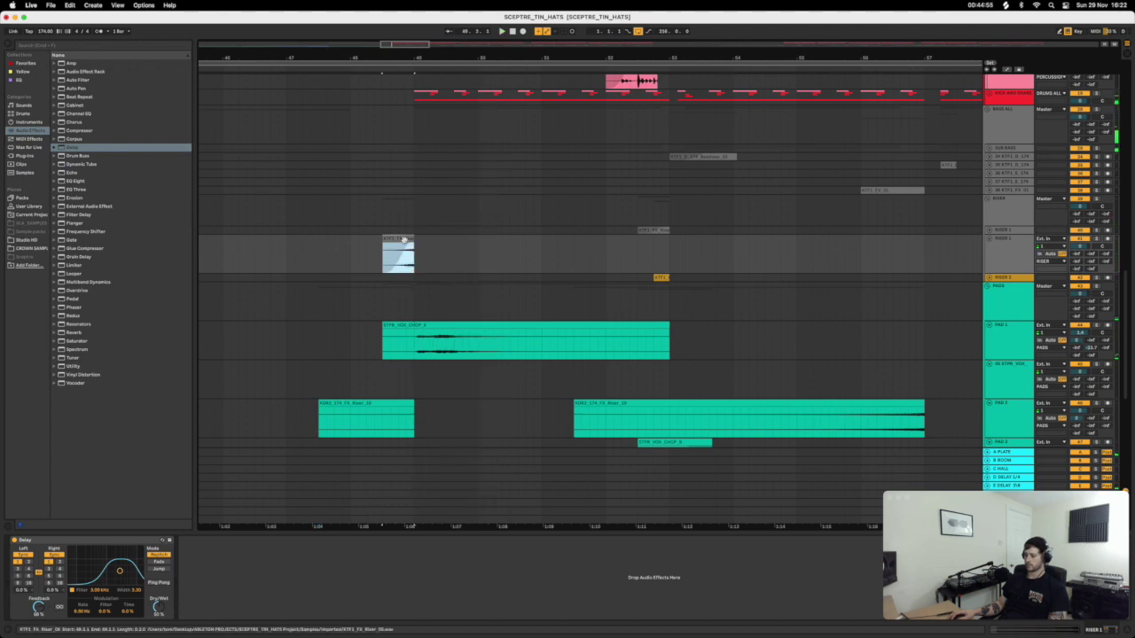
Open the riser clip's sample details and consolidate bar 48 to bar 49 on its track into one clip.
{"action": "left_click", "coordinate": [405, 246]}
{"action": "left_click", "coordinate": [406, 240]}
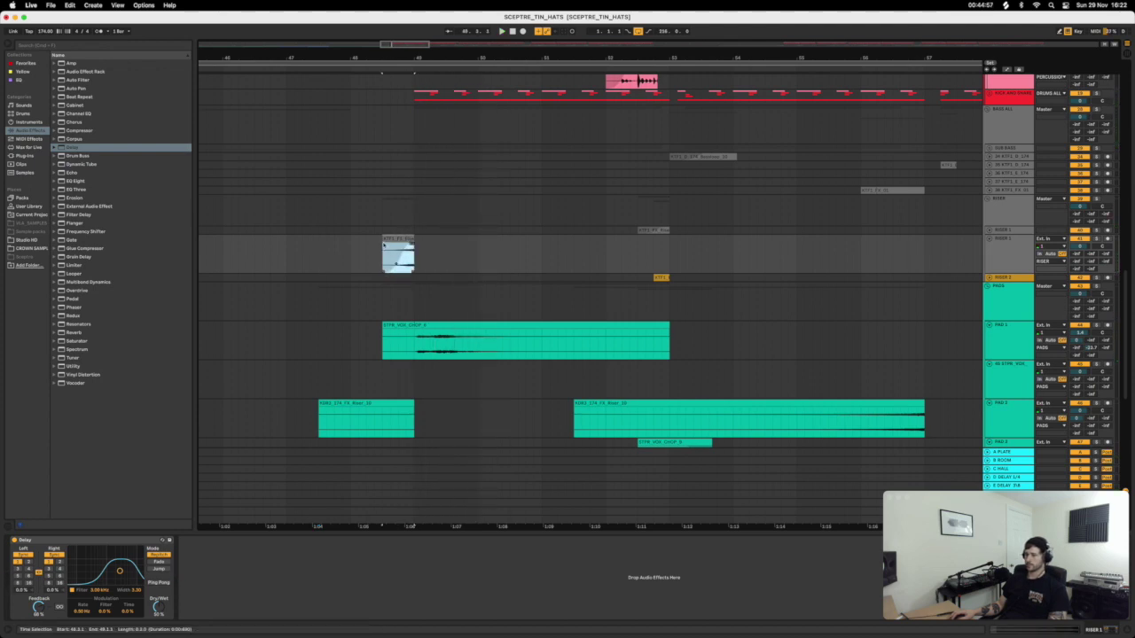
{"action": "double_click", "coordinate": [390, 239]}
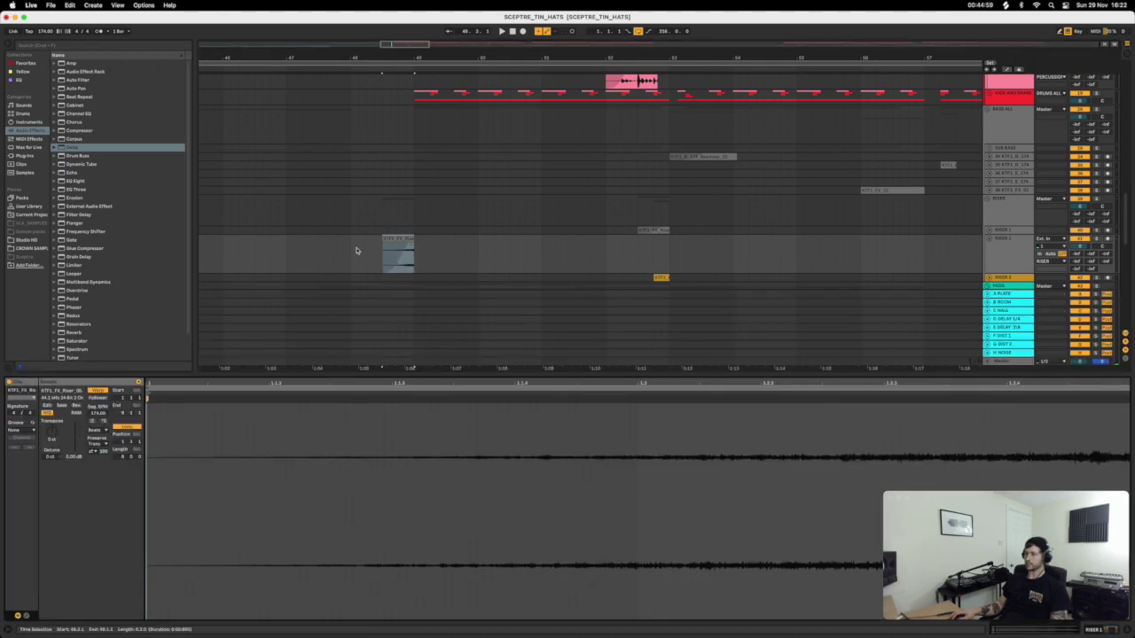
{"action": "left_click_drag", "start_coordinate": [357, 251], "coordinate": [437, 241]}
{"action": "key", "text": "super+j"}
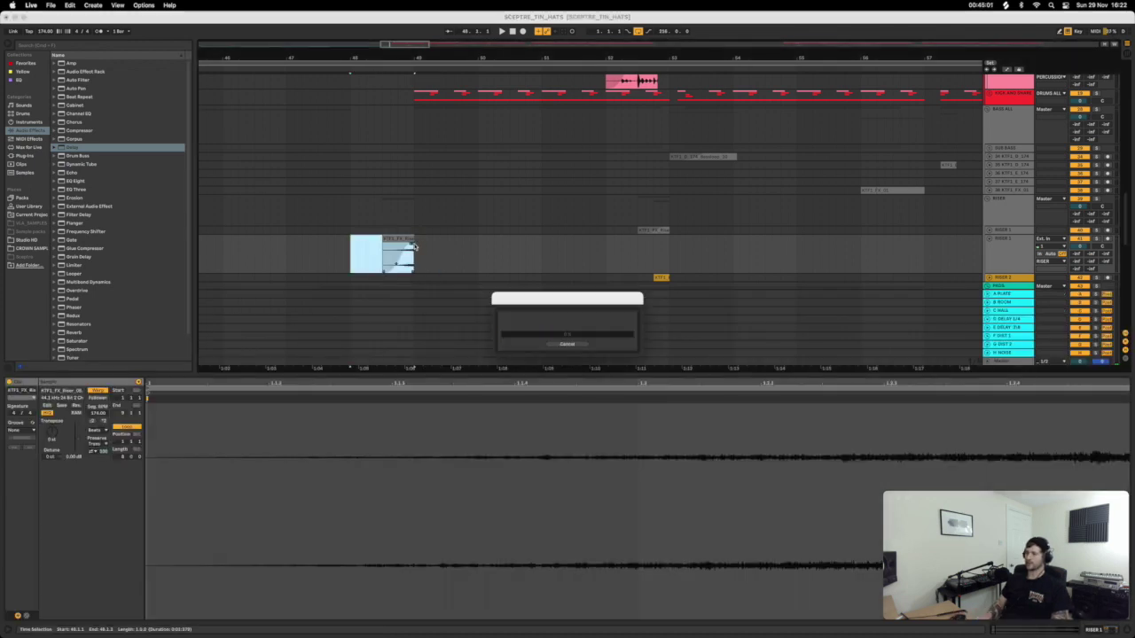
Add warp markers to the consolidated riser and stretch its swell towards the end of bar 48, then listen to the transition.
{"action": "left_click", "coordinate": [368, 333]}
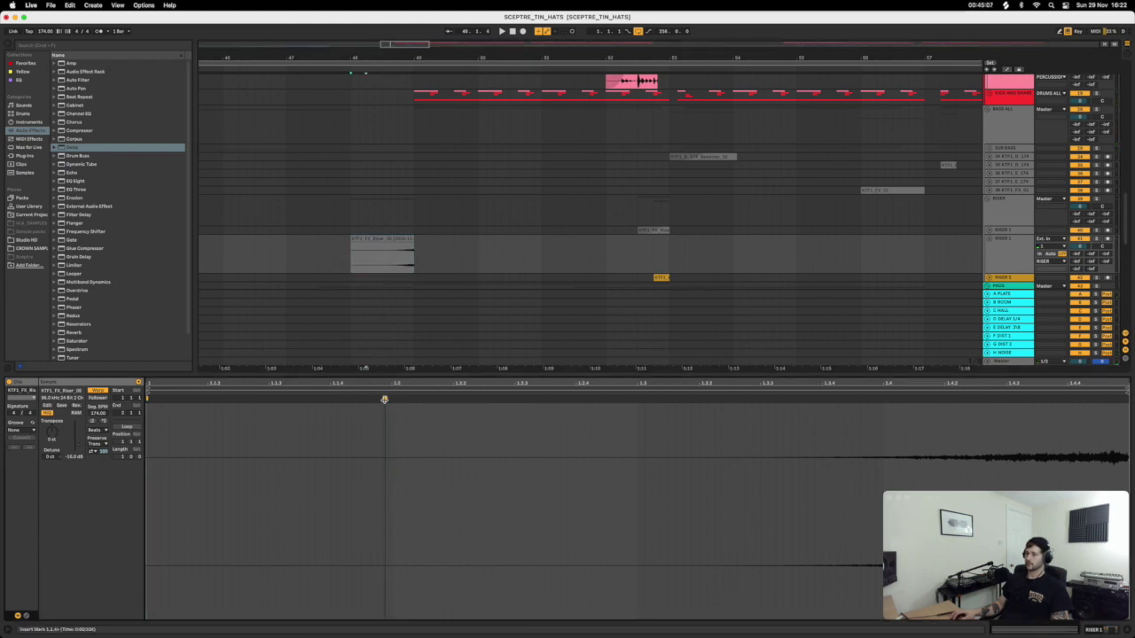
{"action": "left_click_drag", "start_coordinate": [134, 413], "coordinate": [136, 411]}
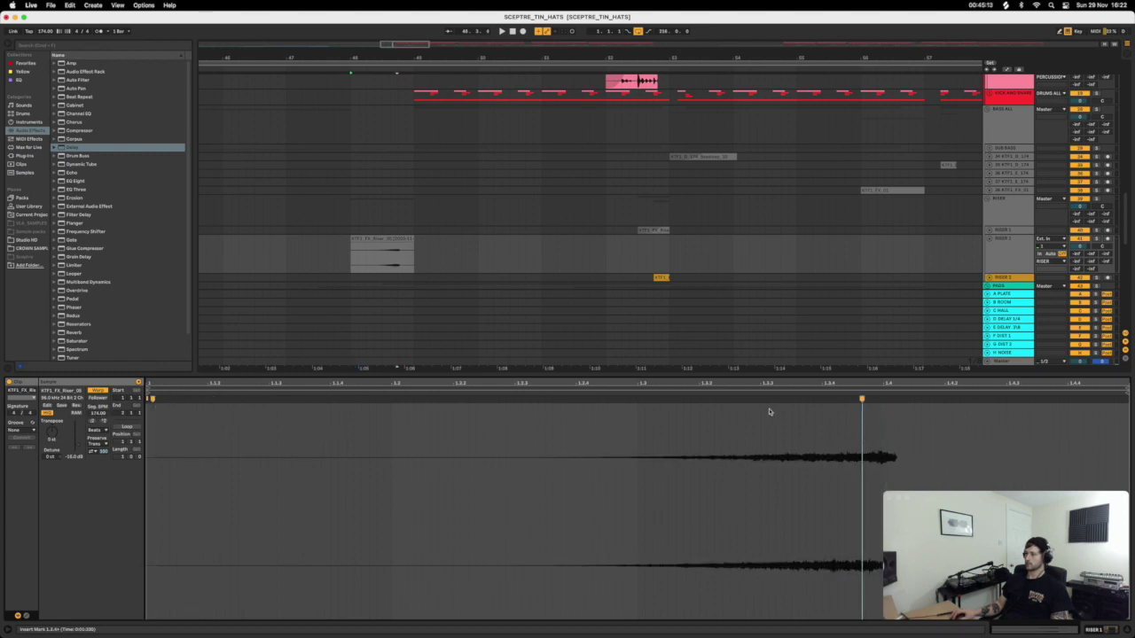
{"action": "left_click_drag", "start_coordinate": [1037, 401], "coordinate": [1099, 400]}
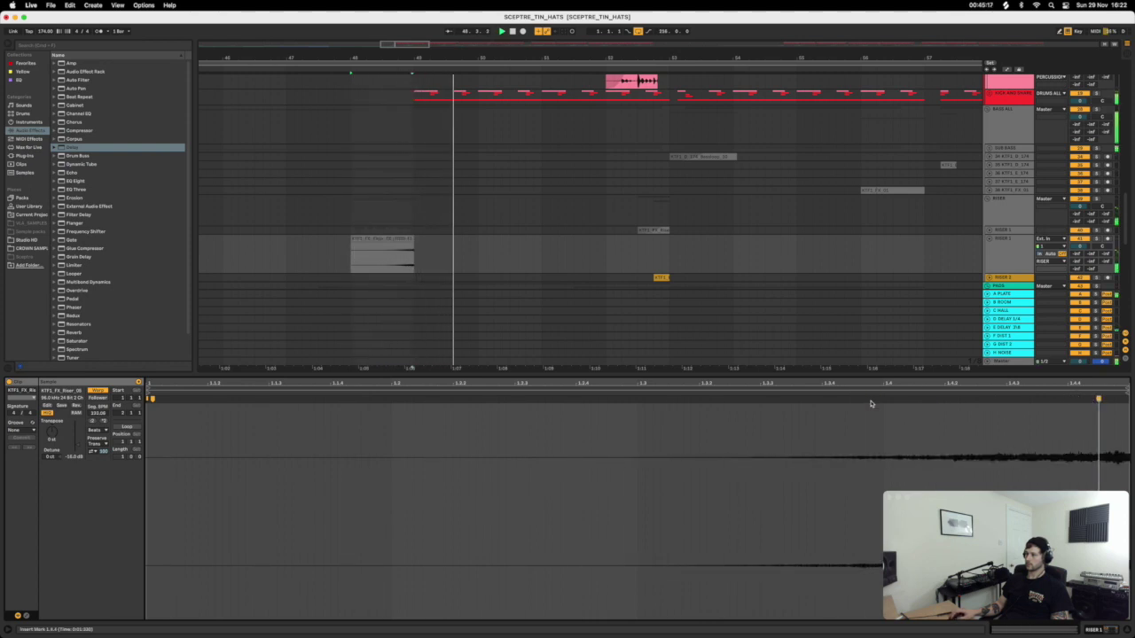
{"action": "key", "text": "space"}
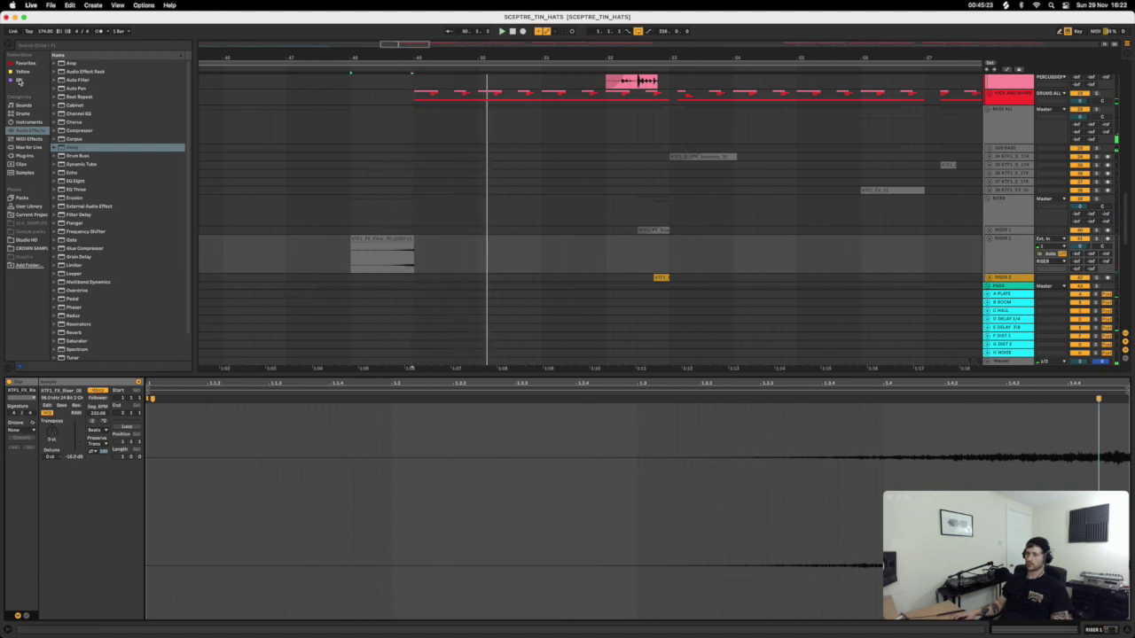
Add Pro-Q 2 to the riser track and create a high-frequency bell boost of about 9.5 dB while playing.
{"action": "left_click", "coordinate": [18, 80]}
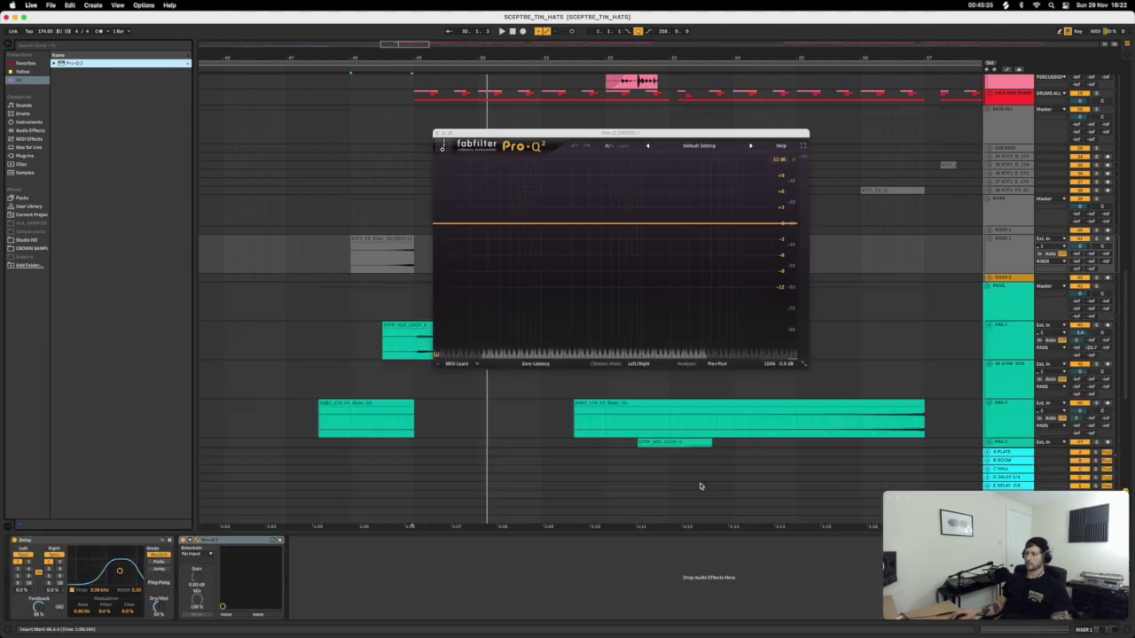
{"action": "key", "text": "space"}
{"action": "left_click_drag", "start_coordinate": [717, 223], "coordinate": [764, 173]}
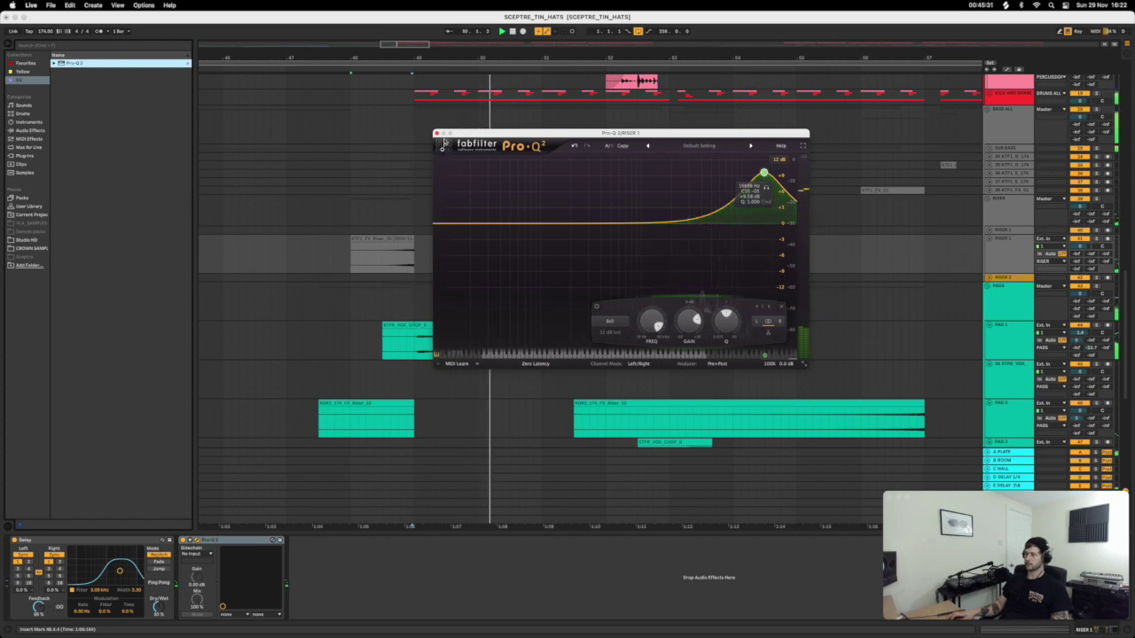
{"action": "left_click", "coordinate": [435, 133]}
Move the riser clip a quarter bar later and add a fade-out to its end while listening.
{"action": "left_click", "coordinate": [272, 303]}
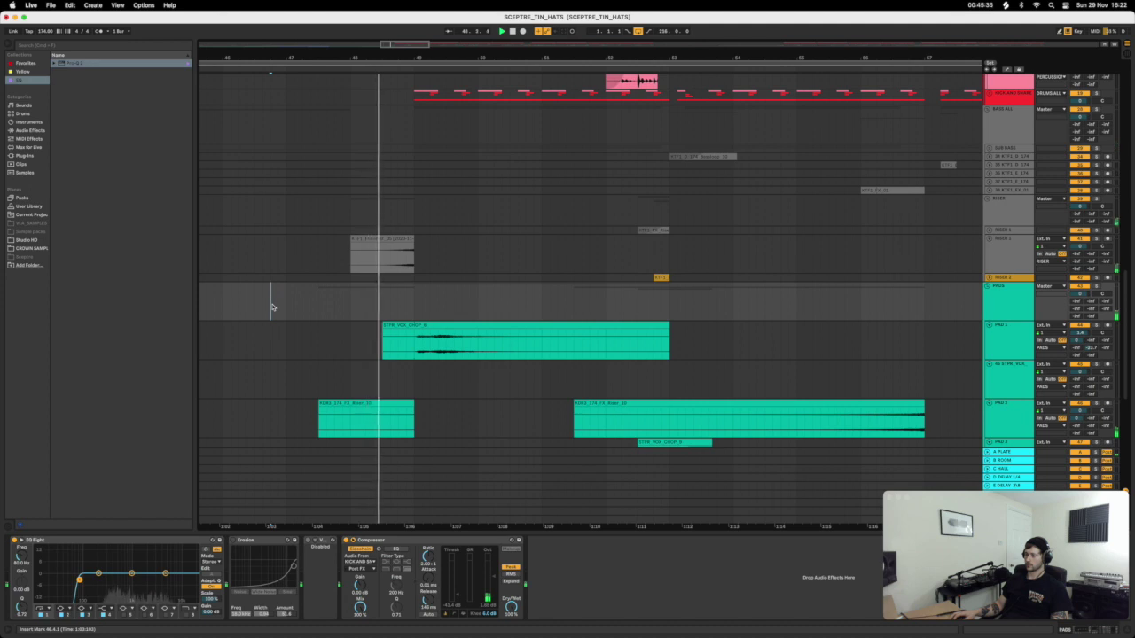
{"action": "left_click_drag", "start_coordinate": [390, 237], "coordinate": [407, 238]}
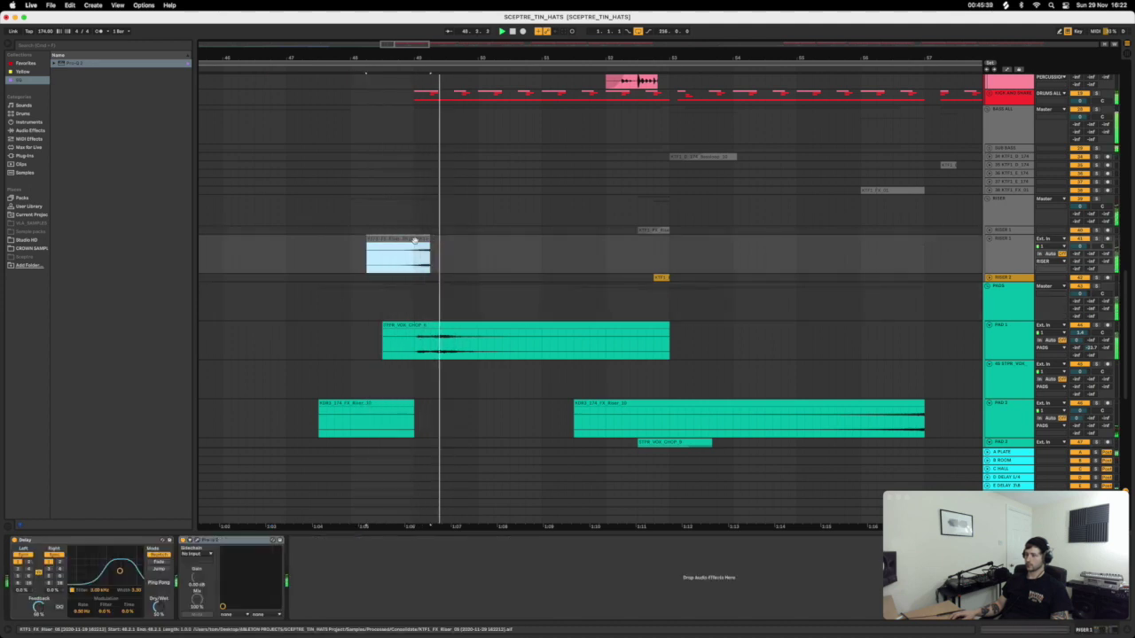
{"action": "left_click_drag", "start_coordinate": [425, 240], "coordinate": [409, 247]}
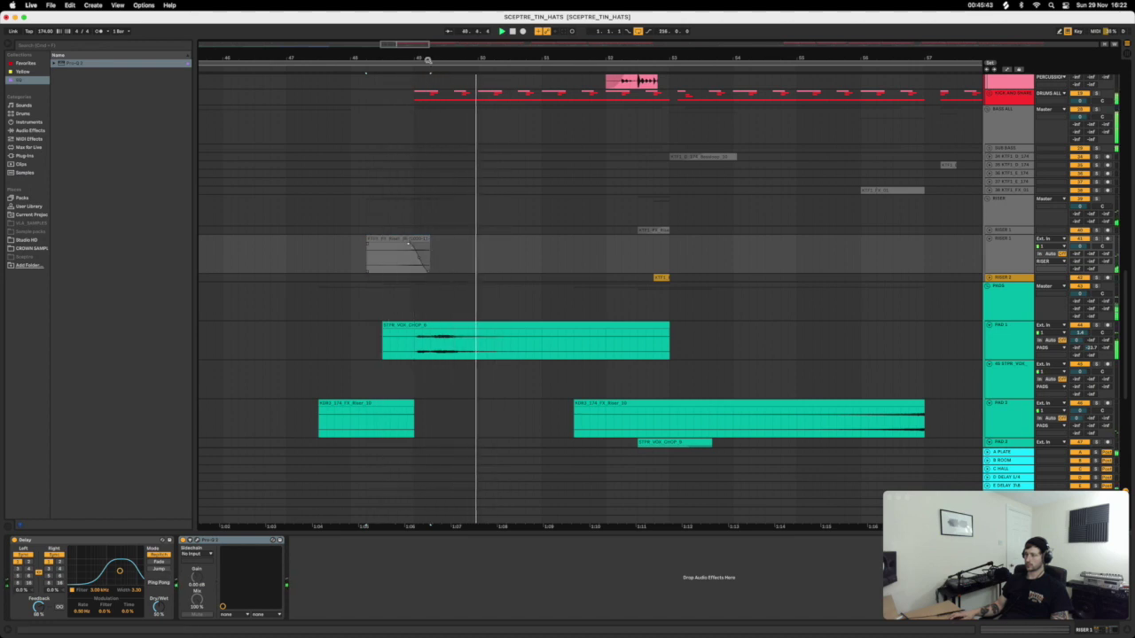
Fold the duplicate riser track and the PADS group, and move the RISER 2 track above the duplicate riser track.
{"action": "scroll", "coordinate": [963, 271], "scroll_direction": "down", "scroll_amount": 5}
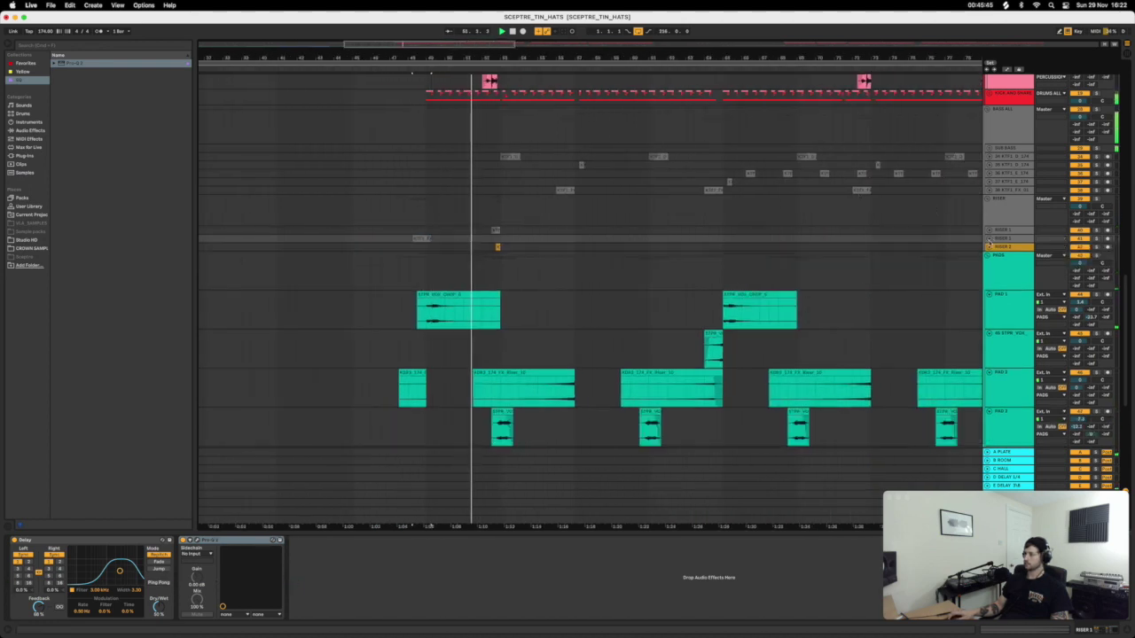
{"action": "scroll", "coordinate": [964, 271], "scroll_direction": "down", "scroll_amount": 3}
{"action": "left_click", "coordinate": [988, 255]}
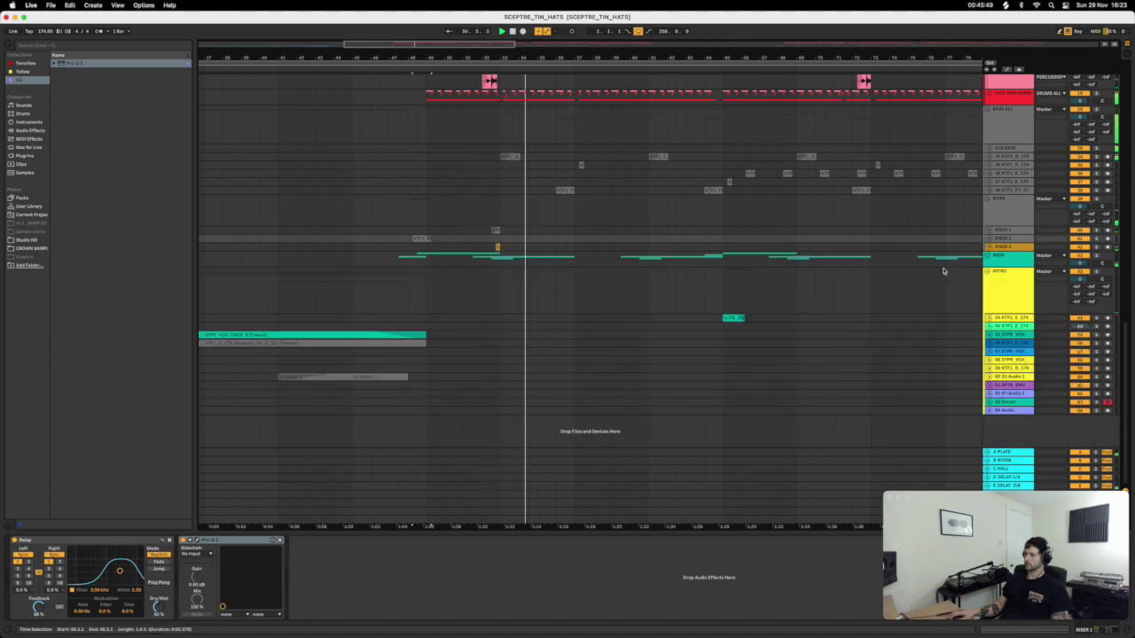
{"action": "key", "text": "Up"}
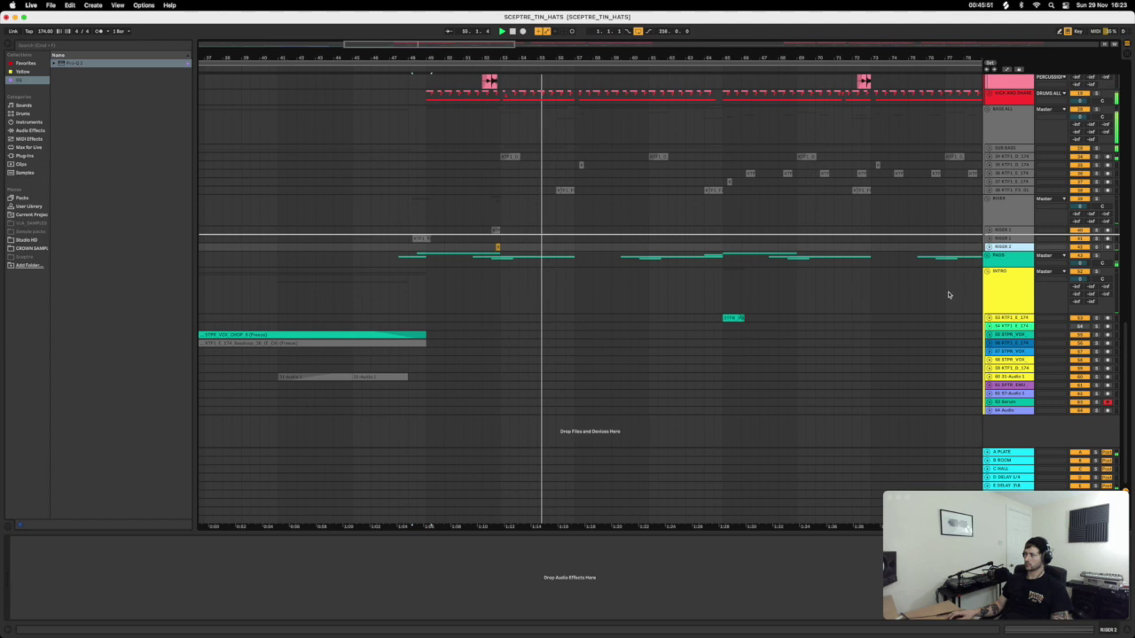
{"action": "key", "text": "Up"}
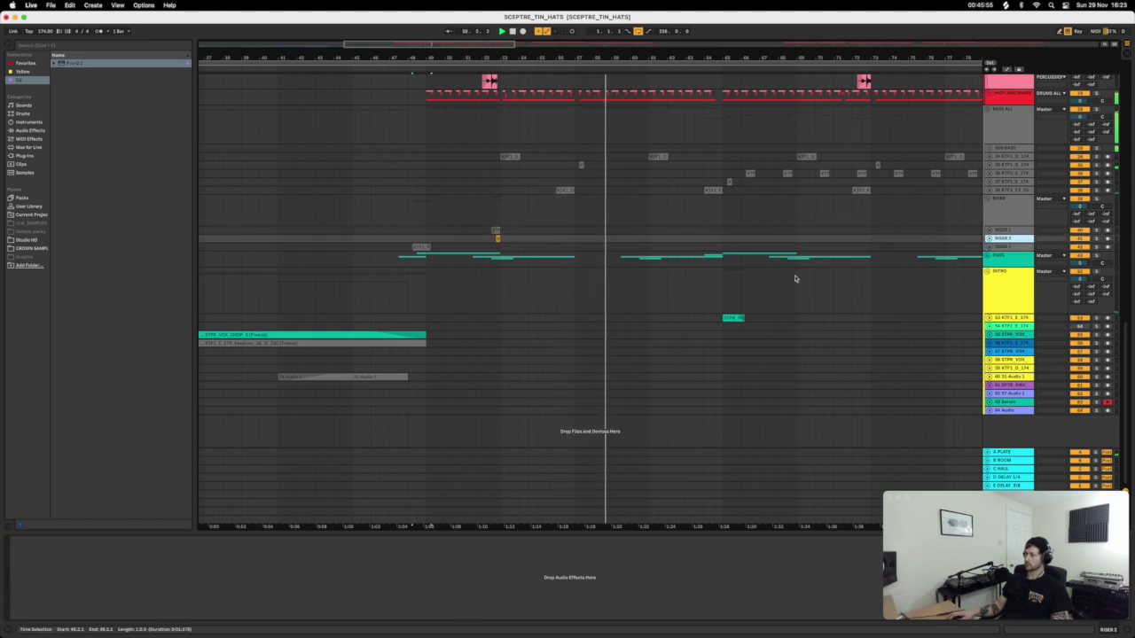
Try the riser clip at different positions around the drop and place it to end slightly before bar 49.
{"action": "left_click", "coordinate": [381, 369]}
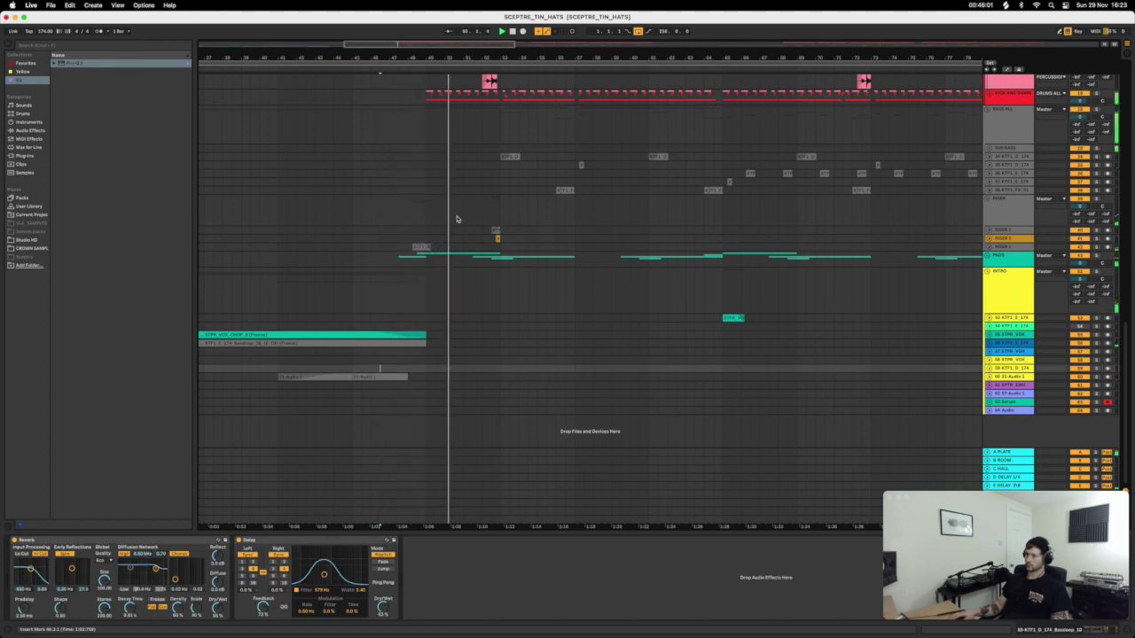
{"action": "left_click", "coordinate": [417, 248]}
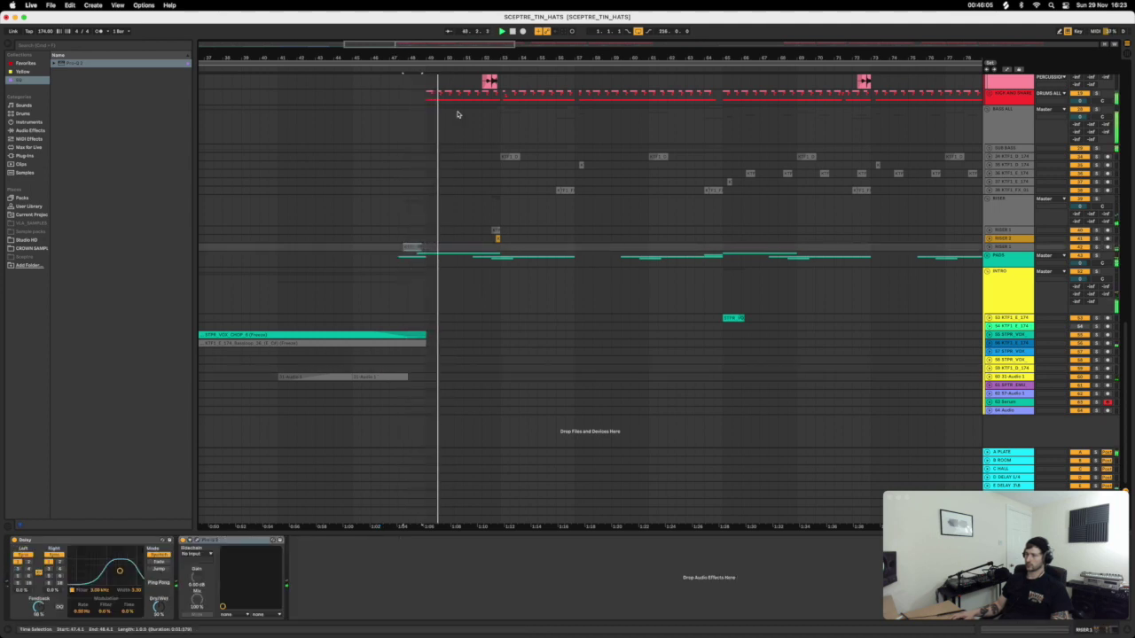
{"action": "scroll", "coordinate": [415, 253], "scroll_direction": "up", "scroll_amount": 2}
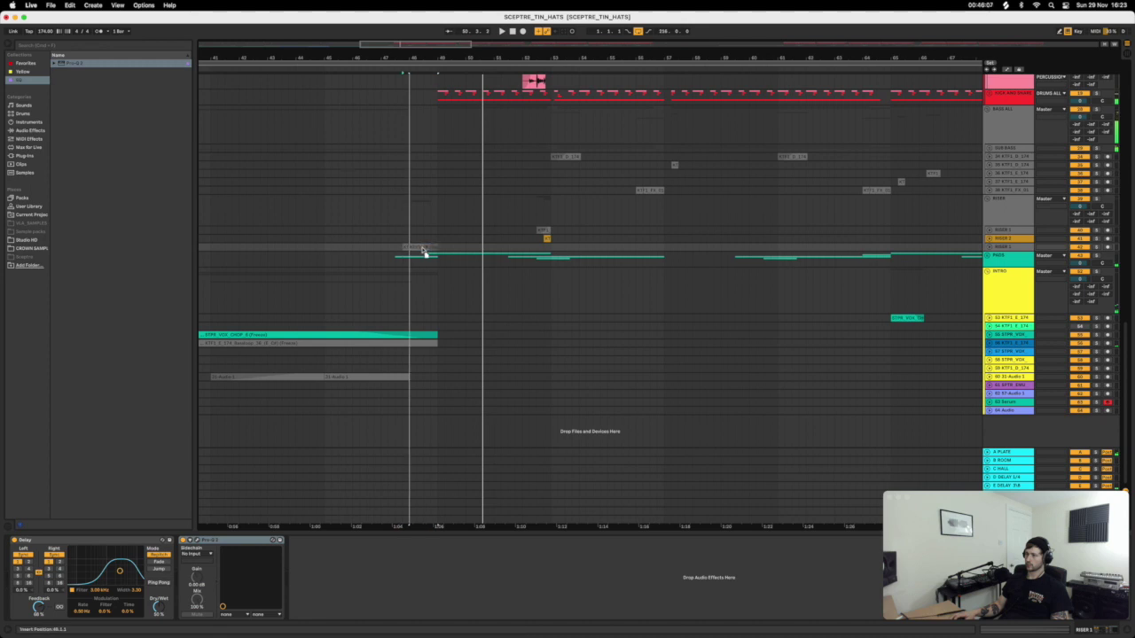
{"action": "scroll", "coordinate": [423, 251], "scroll_direction": "up", "scroll_amount": 2}
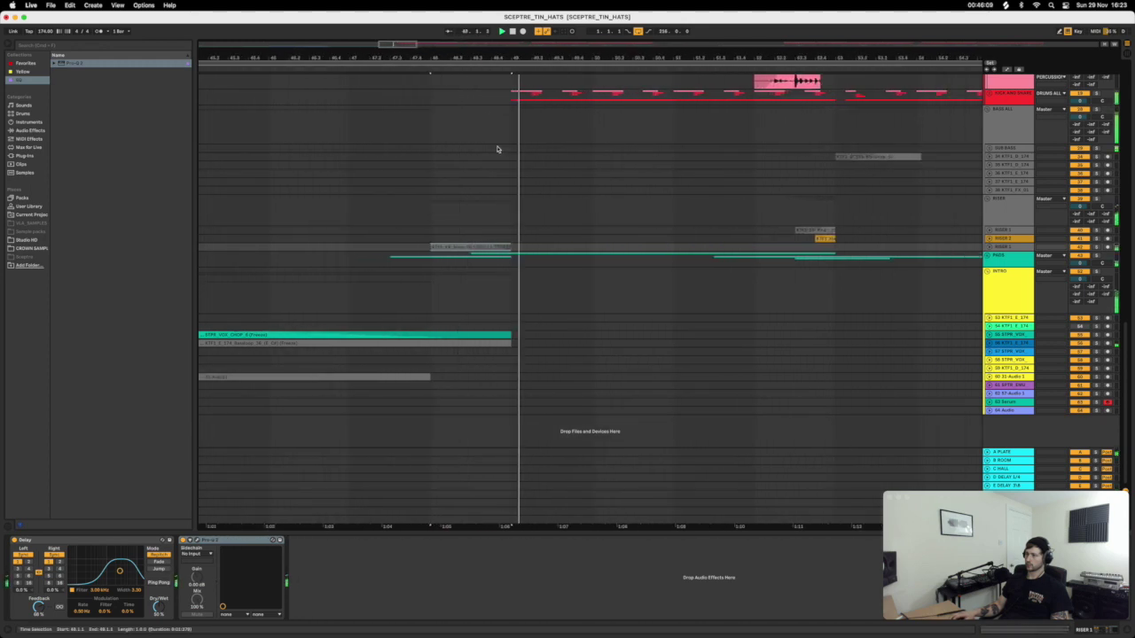
{"action": "left_click", "coordinate": [481, 245]}
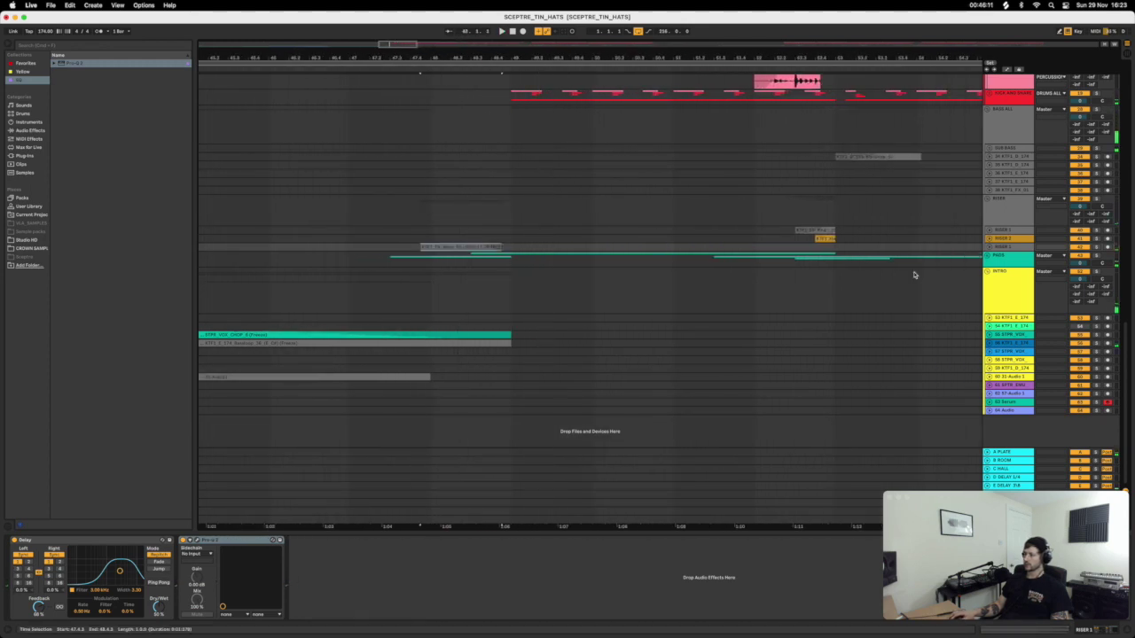
Unfold the duplicate riser track, add a fade-in to its clip, and play the transition from bar 47.
{"action": "left_click", "coordinate": [990, 247]}
{"action": "left_click", "coordinate": [476, 248]}
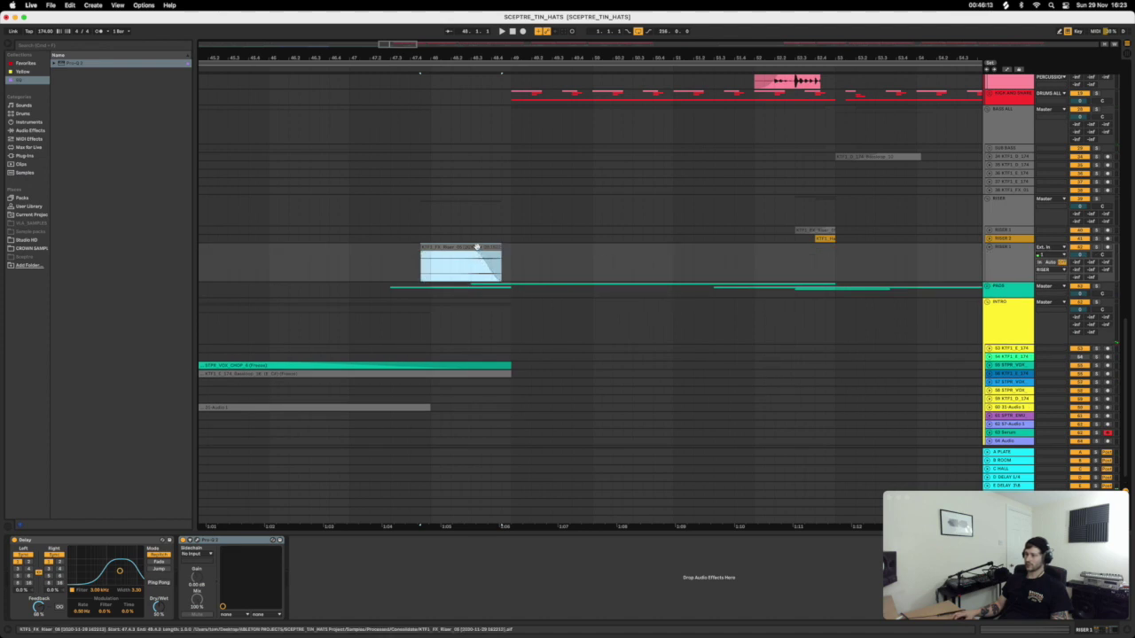
{"action": "left_click", "coordinate": [400, 265]}
{"action": "key", "text": "space"}
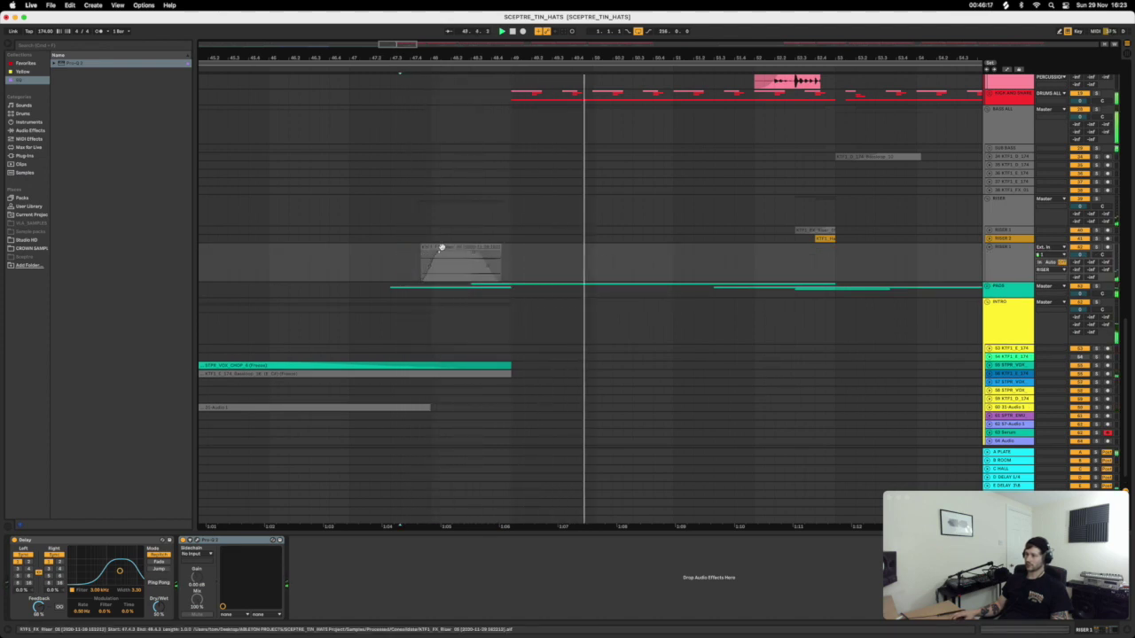
{"action": "key", "text": "space"}
{"action": "key", "text": "space"}
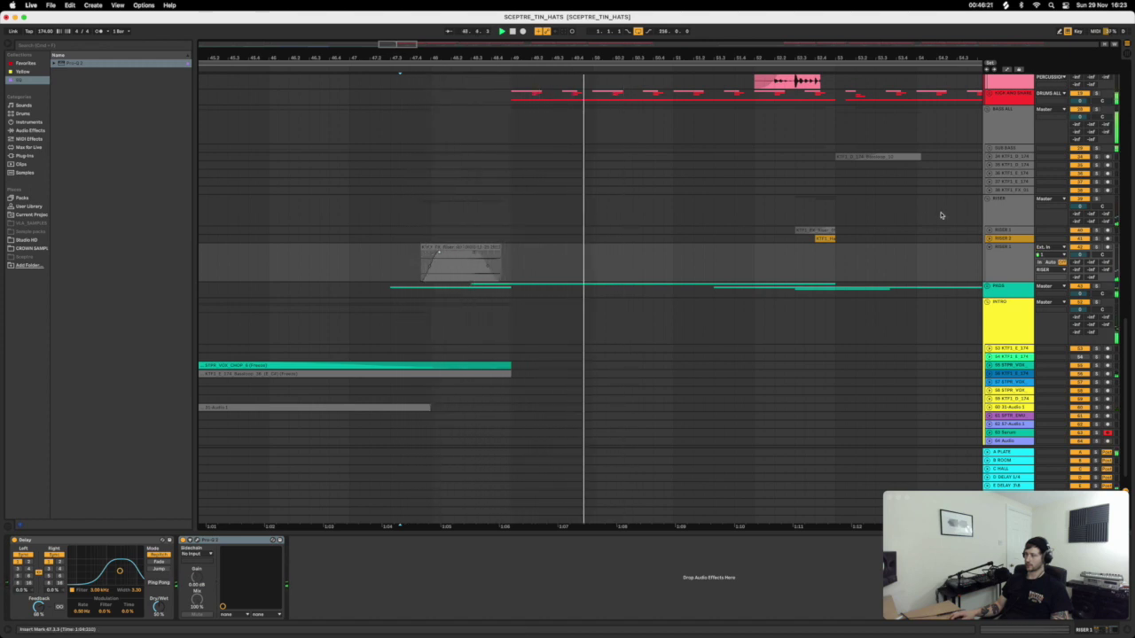
Fold the duplicate riser track and play the arrangement from bar 97.
{"action": "left_click", "coordinate": [990, 251]}
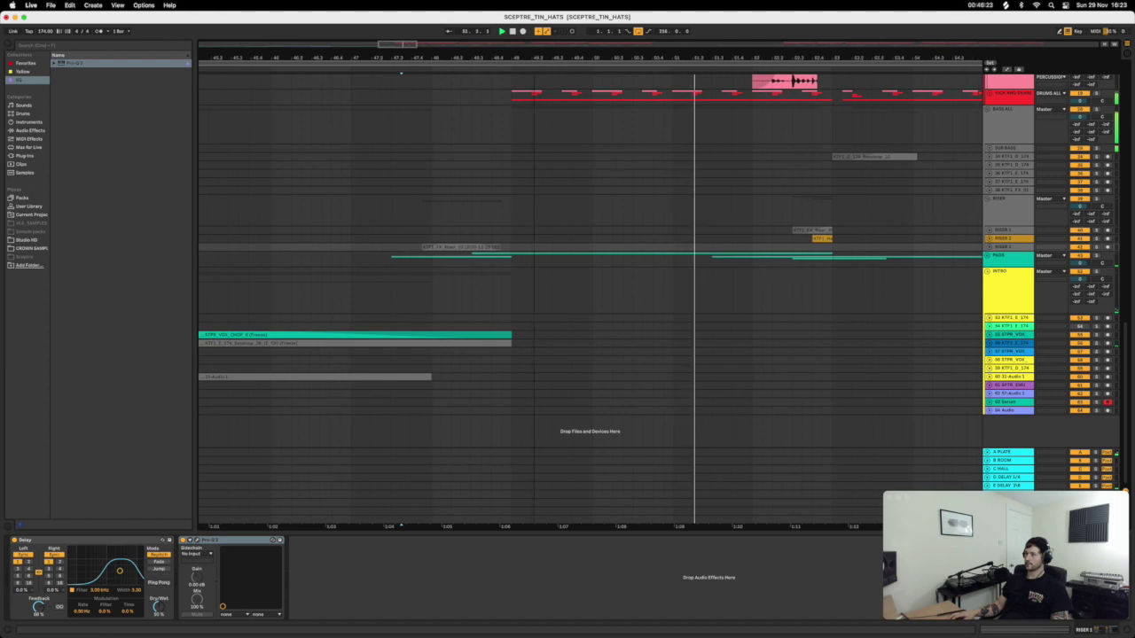
{"action": "key", "text": "minus"}
{"action": "key", "text": "minus"}
{"action": "key", "text": "minus"}
{"action": "key", "text": "minus"}
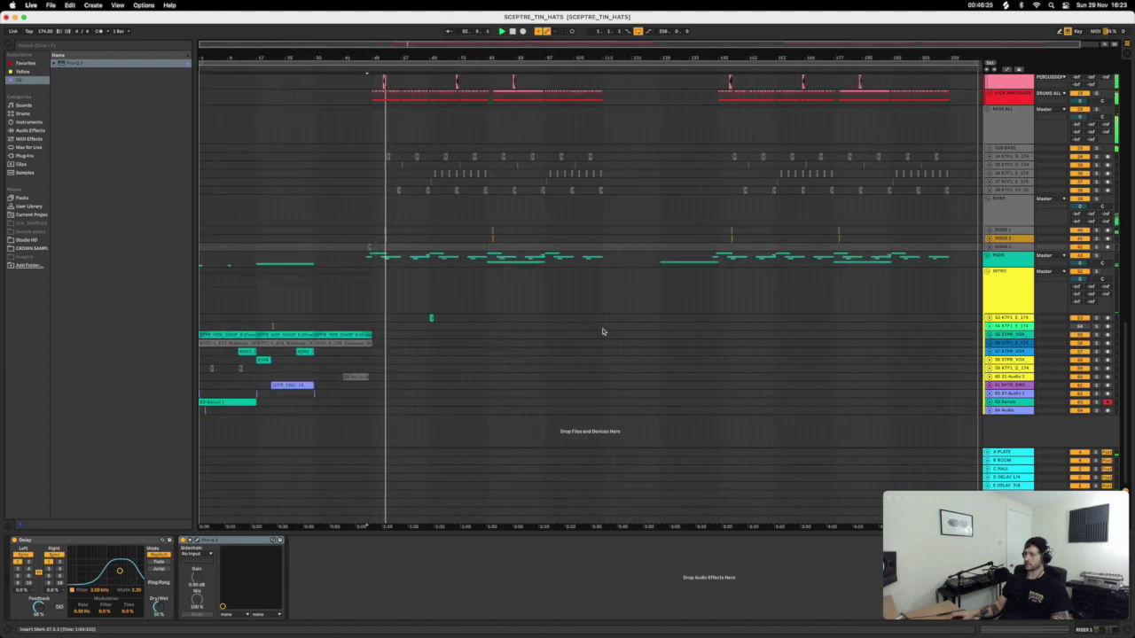
{"action": "left_click", "coordinate": [545, 214]}
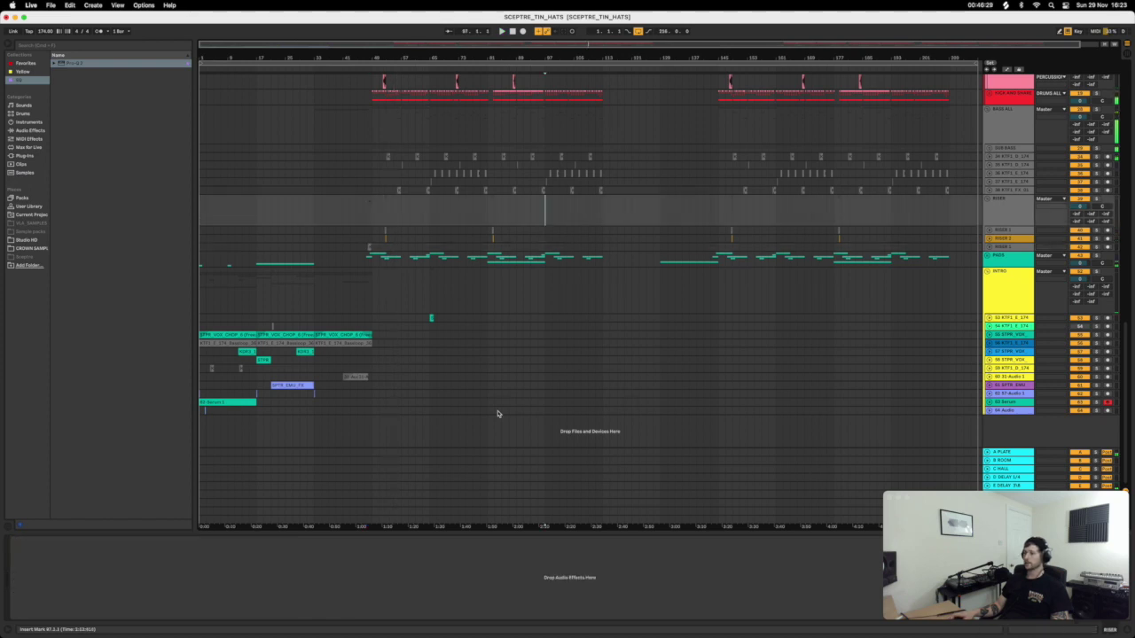
Fold the INTRO group and copy its material from bars 1 to 49 to bar 113.
{"action": "left_click", "coordinate": [987, 272]}
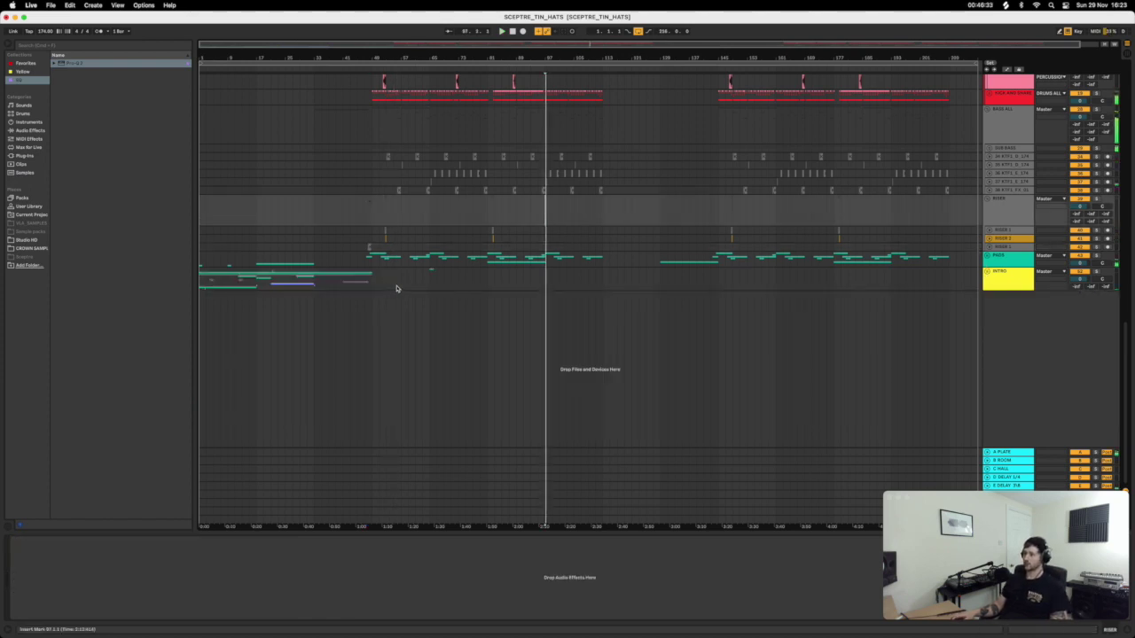
{"action": "left_click_drag", "start_coordinate": [604, 284], "coordinate": [714, 279]}
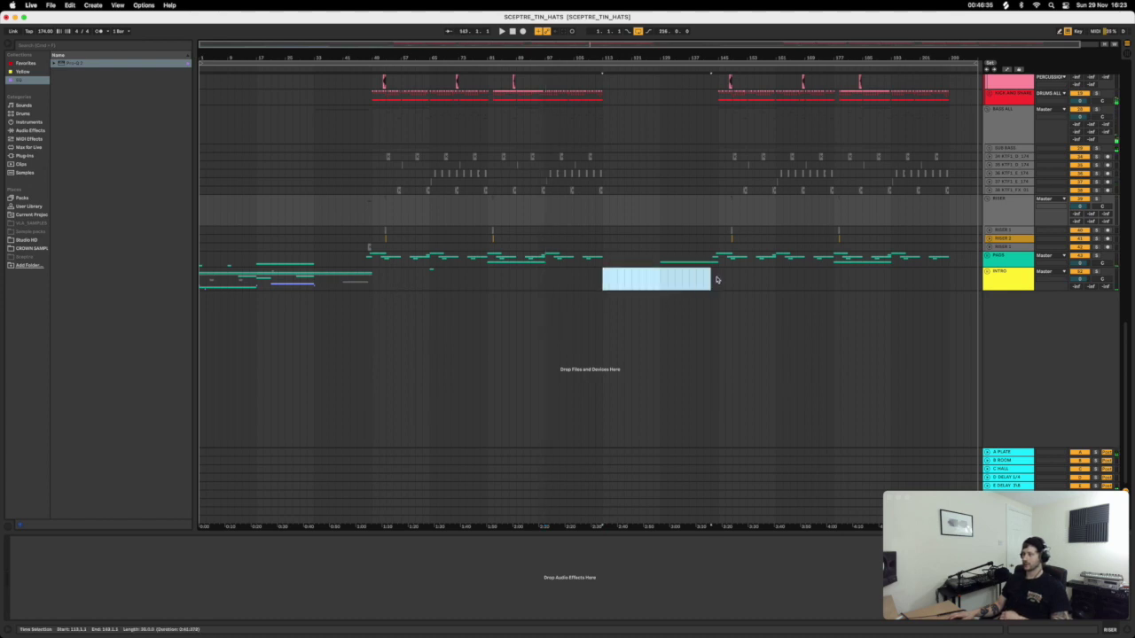
{"action": "left_click", "coordinate": [697, 280]}
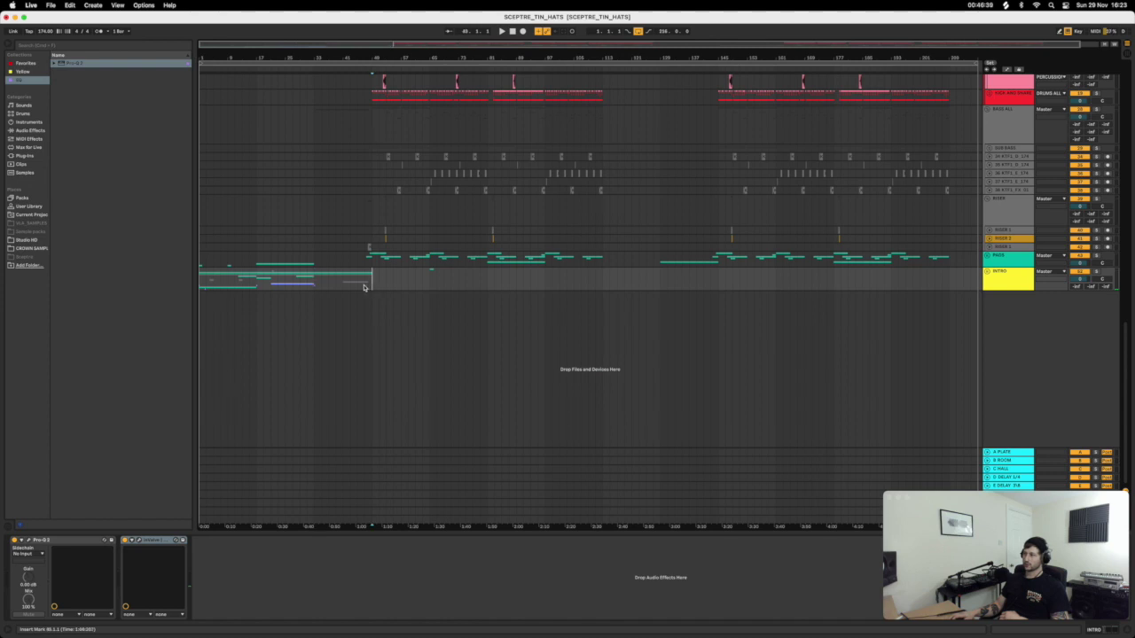
{"action": "left_click_drag", "start_coordinate": [363, 286], "coordinate": [232, 282]}
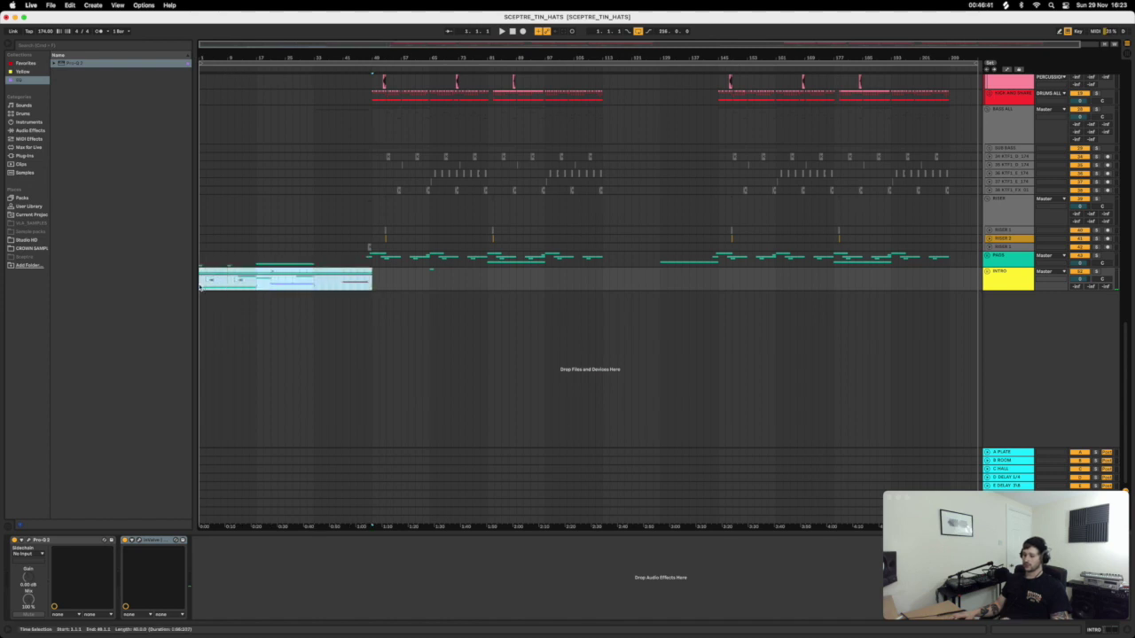
{"action": "left_click", "coordinate": [601, 280]}
{"action": "key", "text": "super+v"}
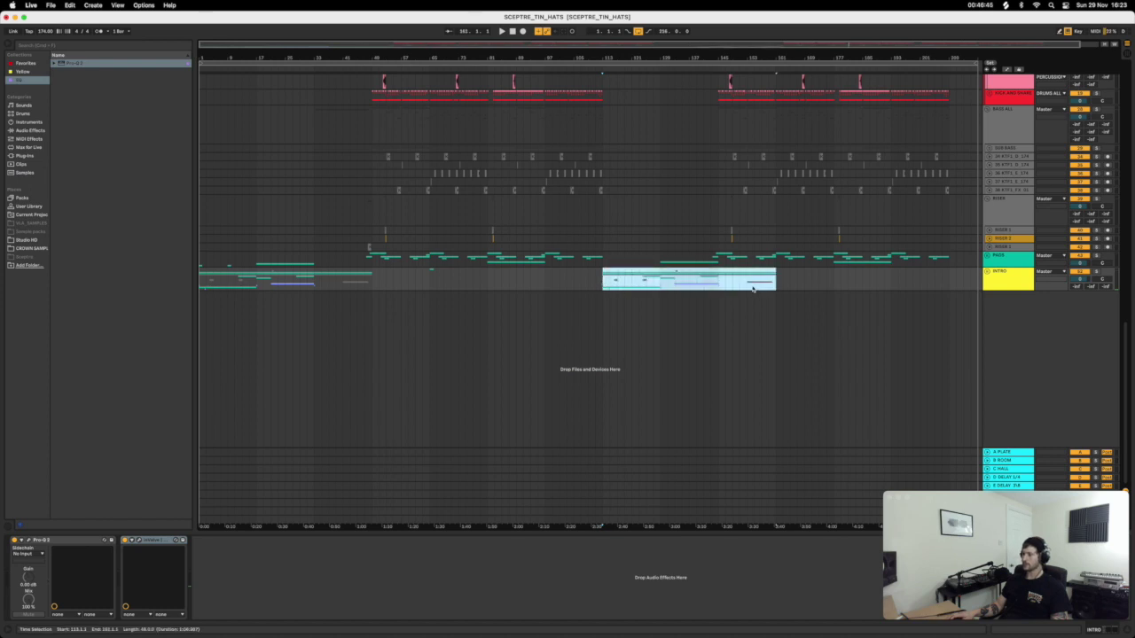
Delete the copied intro material from bar 145 onwards and play from just before bar 113.
{"action": "left_click", "coordinate": [711, 285]}
{"action": "left_click_drag", "start_coordinate": [717, 285], "coordinate": [787, 276]}
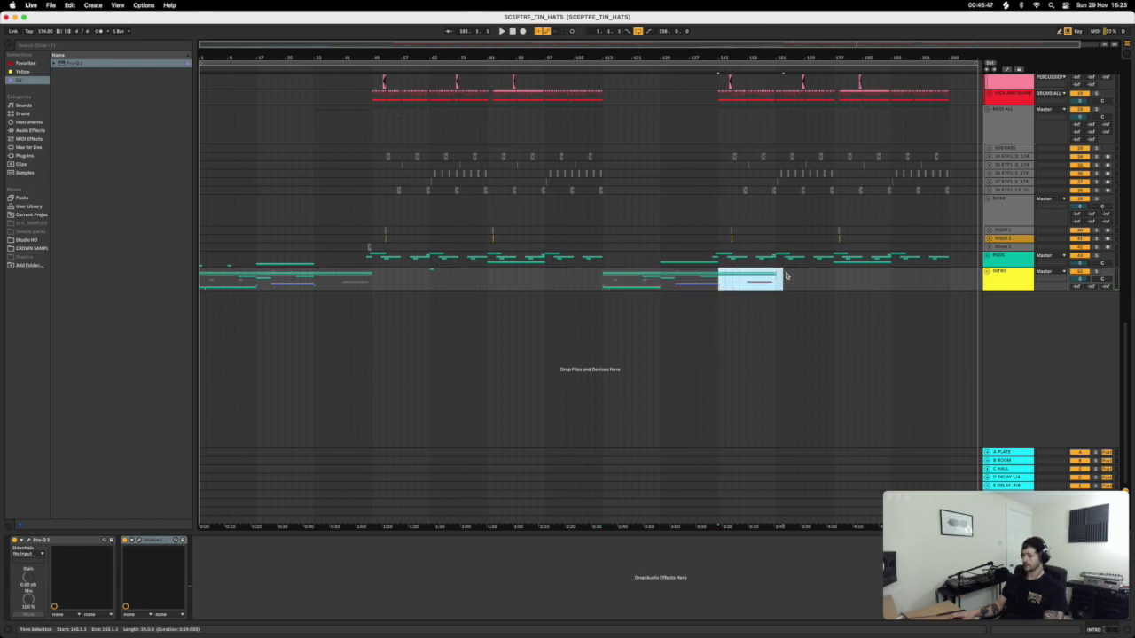
{"action": "left_click", "coordinate": [595, 276]}
{"action": "key", "text": "space"}
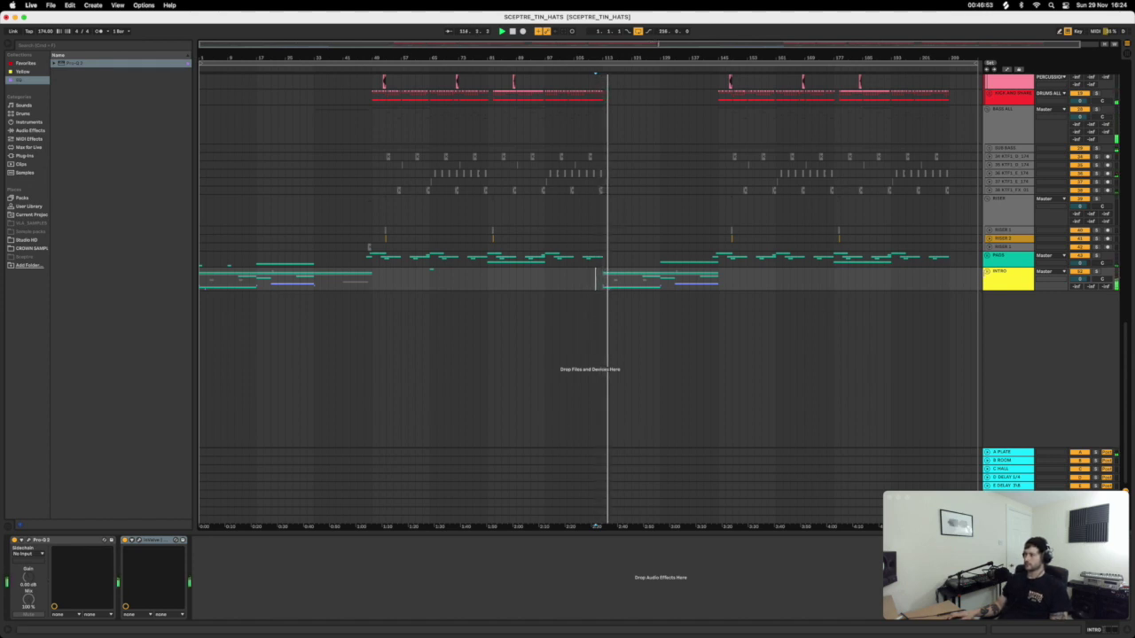
Unfold the INTRO group, delete the short copied audio clip at bar 113 on the 57-Audio 1 track, and play from bar 107.
{"action": "left_click", "coordinate": [987, 273]}
{"action": "key", "text": "space"}
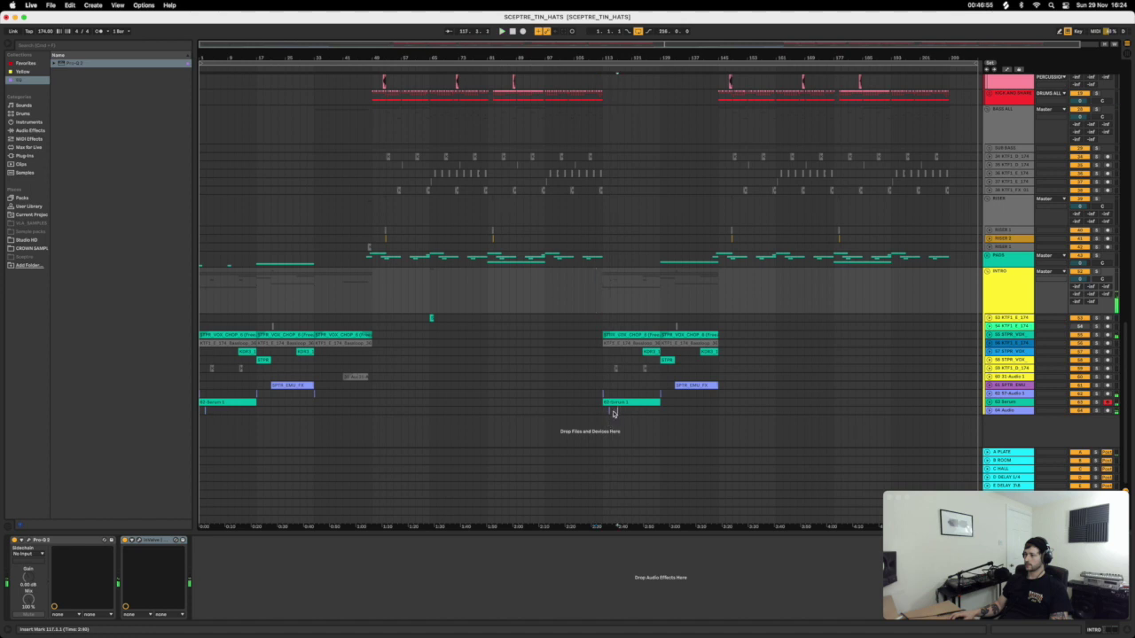
{"action": "left_click", "coordinate": [608, 409]}
{"action": "left_click", "coordinate": [636, 394]}
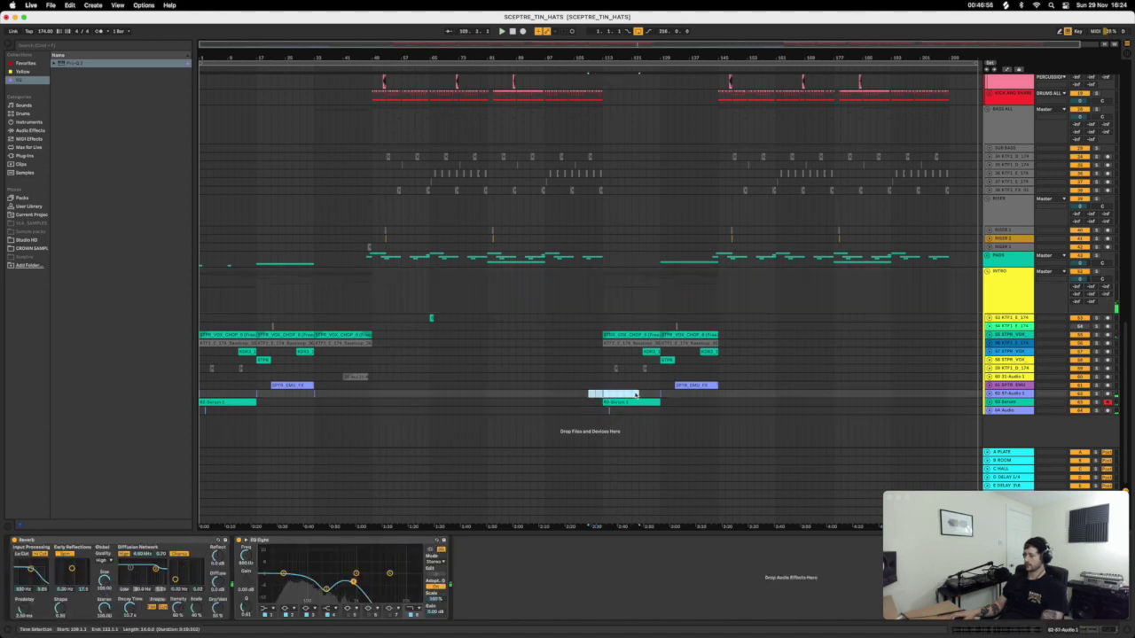
{"action": "left_click", "coordinate": [583, 378]}
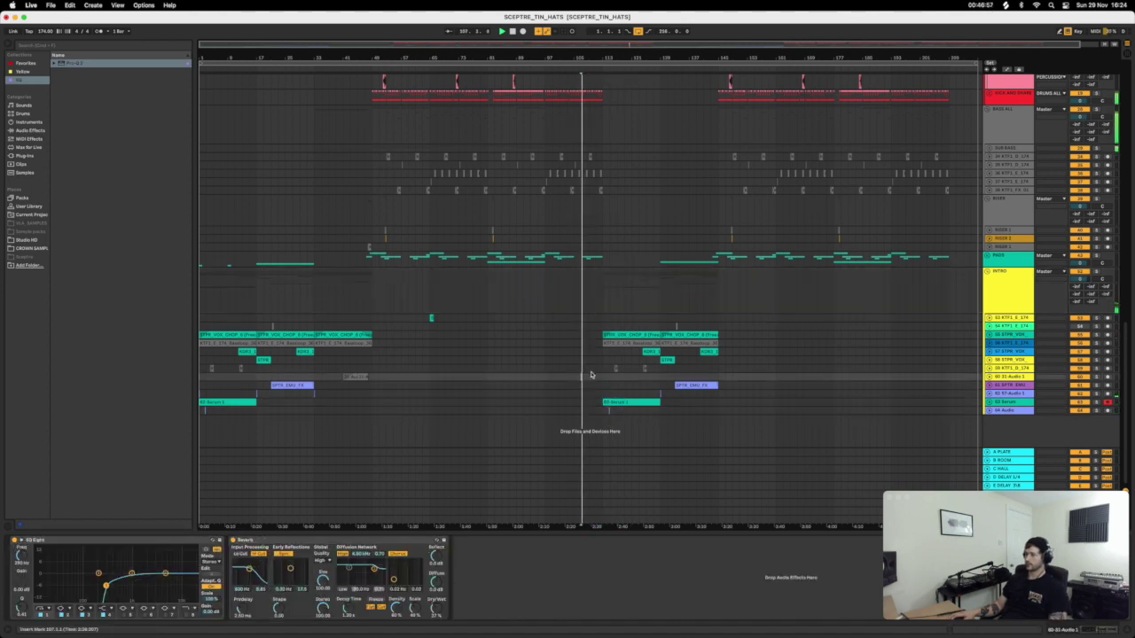
Extend the start of the copied vocal chop clip on the 55-STPR_VOX track from bar 113 back to bar 107, and fold its track.
{"action": "left_click", "coordinate": [988, 328]}
{"action": "left_click", "coordinate": [988, 366]}
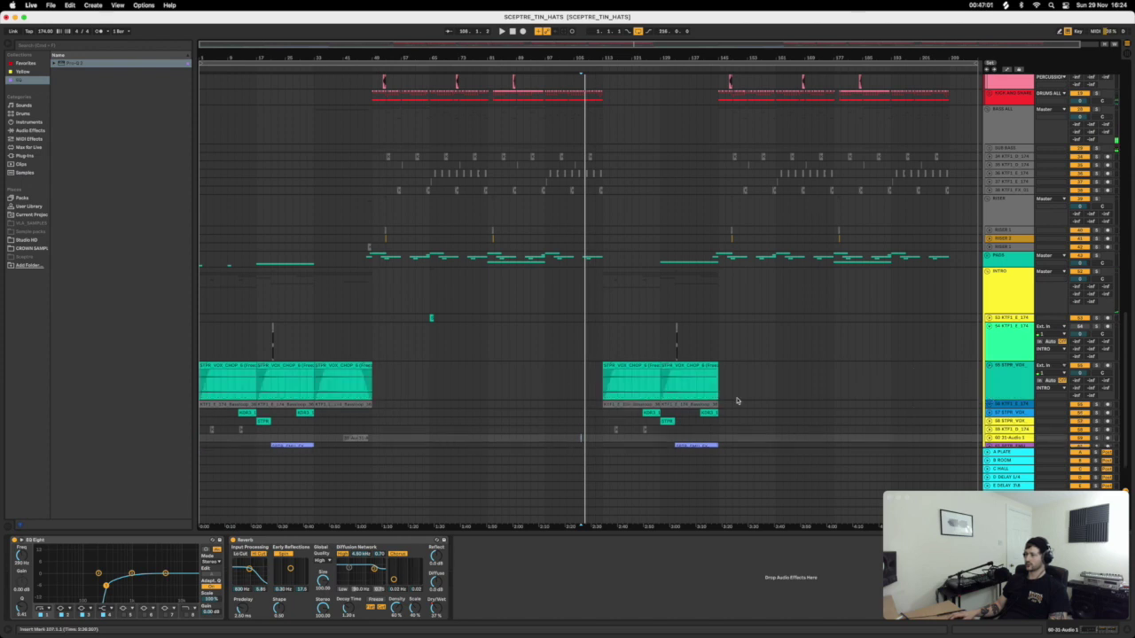
{"action": "mouse_move", "coordinate": [620, 384]}
{"action": "left_mouse_down"}
{"action": "mouse_move", "coordinate": [669, 386]}
{"action": "mouse_move", "coordinate": [542, 368]}
{"action": "mouse_move", "coordinate": [596, 374]}
{"action": "mouse_move", "coordinate": [581, 373]}
{"action": "left_mouse_up"}
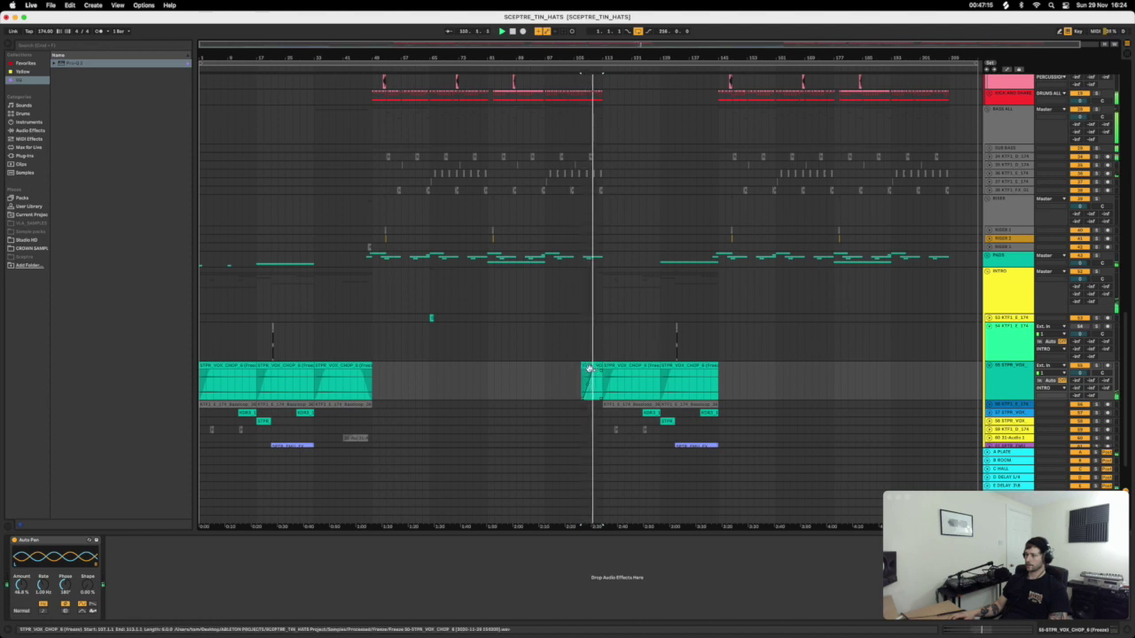
{"action": "left_click", "coordinate": [989, 366]}
{"action": "left_click", "coordinate": [989, 327]}
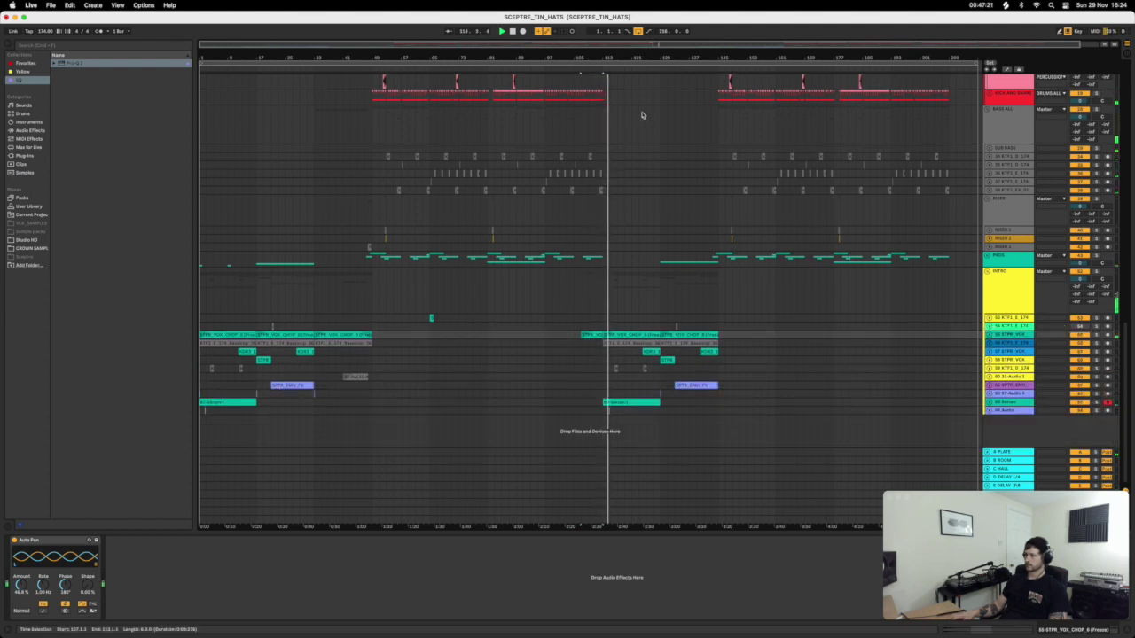
Play the lead-in to the breakdown from bar 111, unfold the 38-KTF1_FX track, and play from the middle of its clip at bar 112.
{"action": "left_click", "coordinate": [596, 205]}
{"action": "left_click_drag", "start_coordinate": [609, 54], "coordinate": [547, 195]}
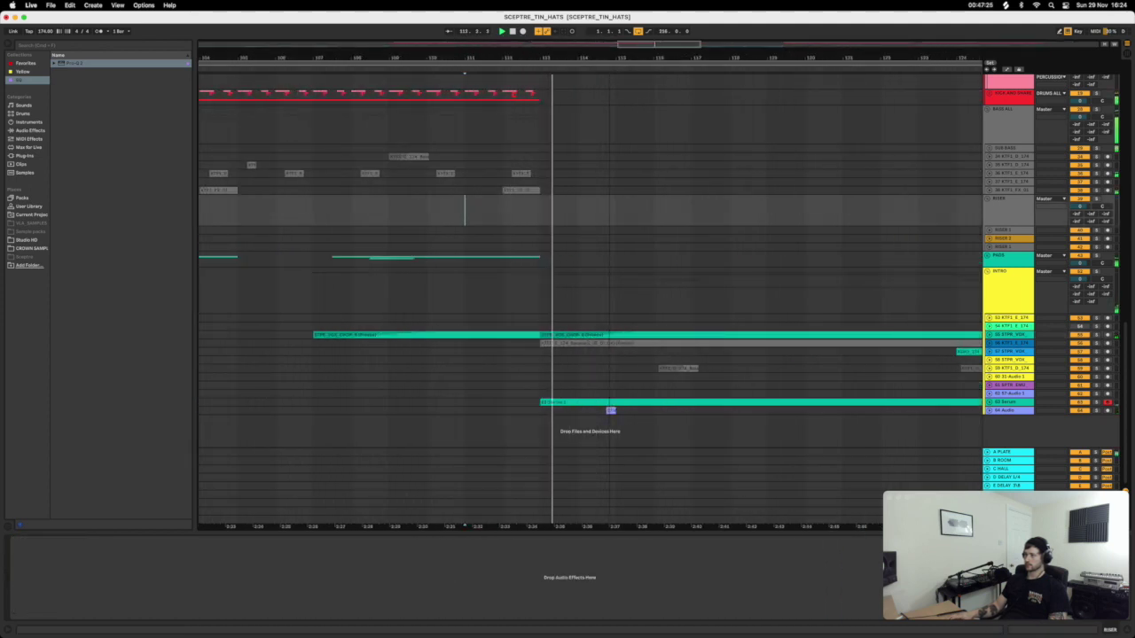
{"action": "key", "text": "space"}
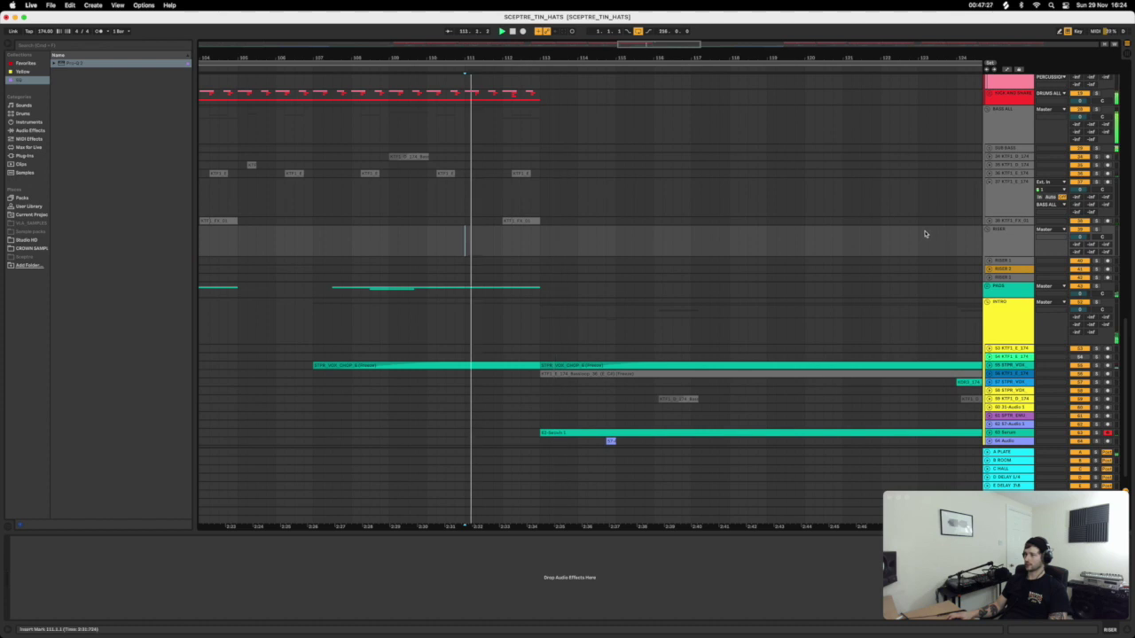
{"action": "scroll", "coordinate": [930, 141], "scroll_direction": "up", "scroll_amount": 2}
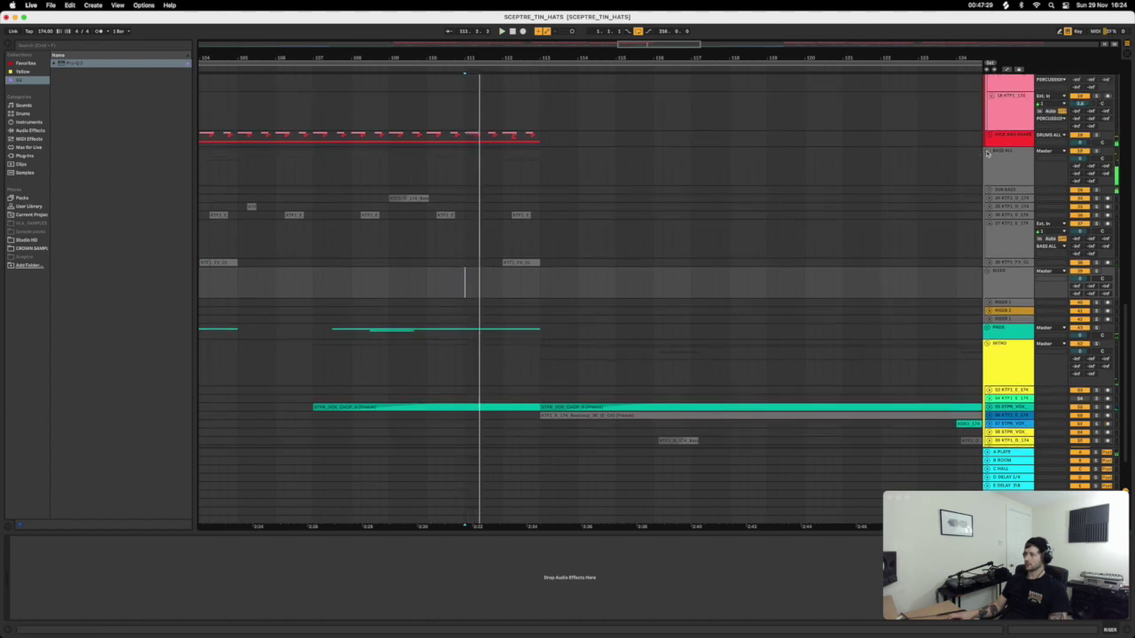
{"action": "left_click", "coordinate": [987, 262]}
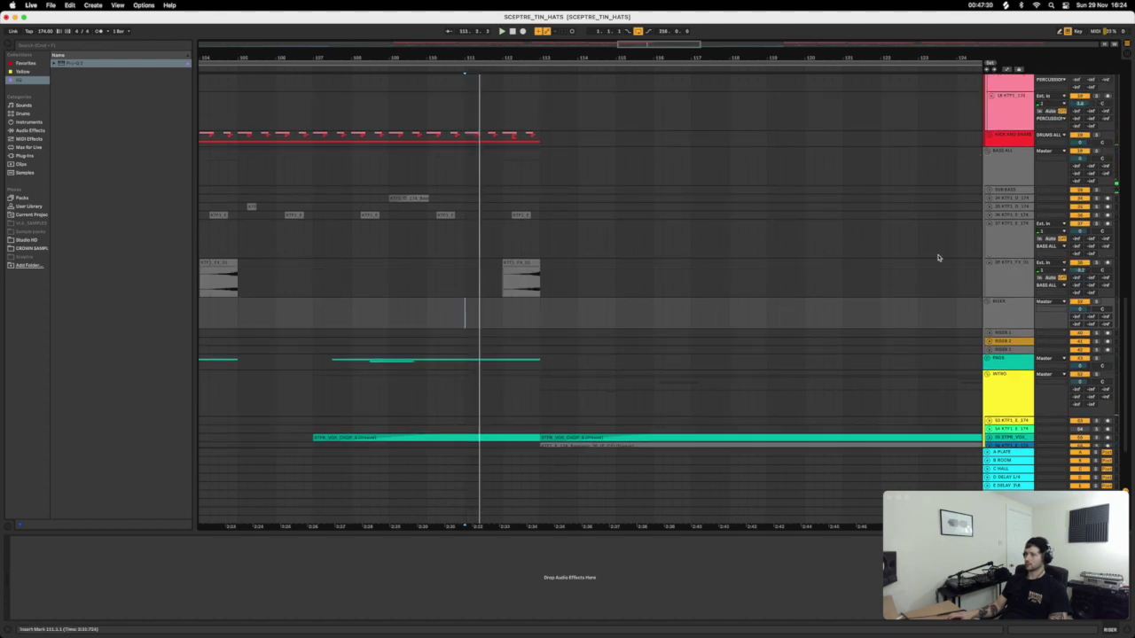
{"action": "left_click", "coordinate": [535, 273]}
{"action": "key", "text": "space"}
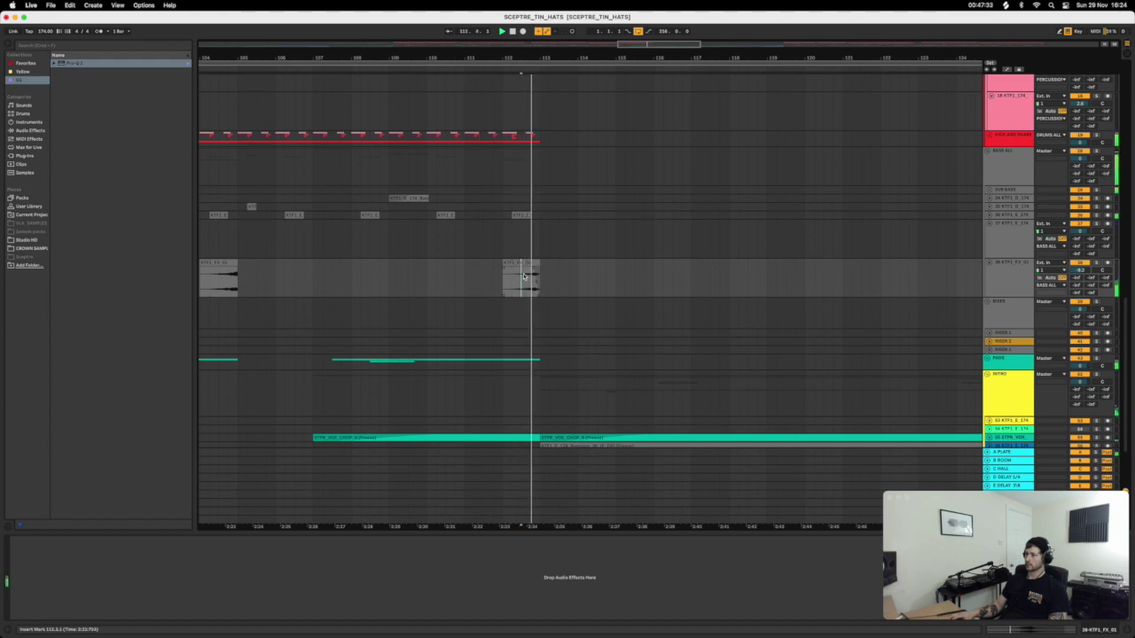
Replay the transition at bar 113 repeatedly, soloing the RISER and PADS groups in turn to find which sound carries over.
{"action": "key", "text": "space"}
{"action": "key", "text": "space"}
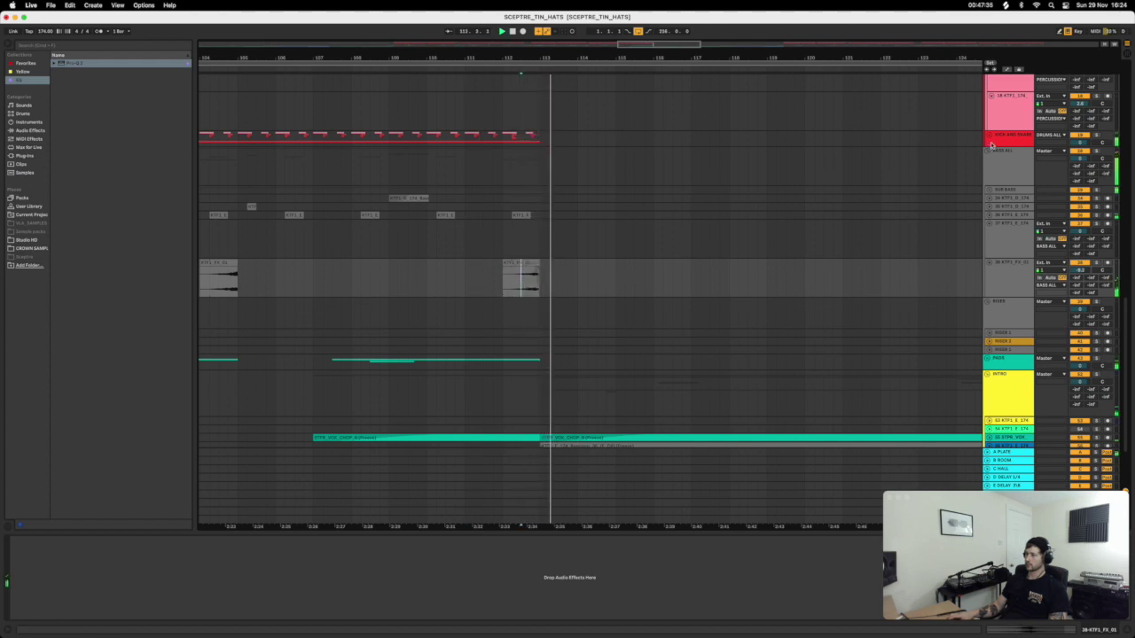
{"action": "key", "text": "space"}
{"action": "key", "text": "space"}
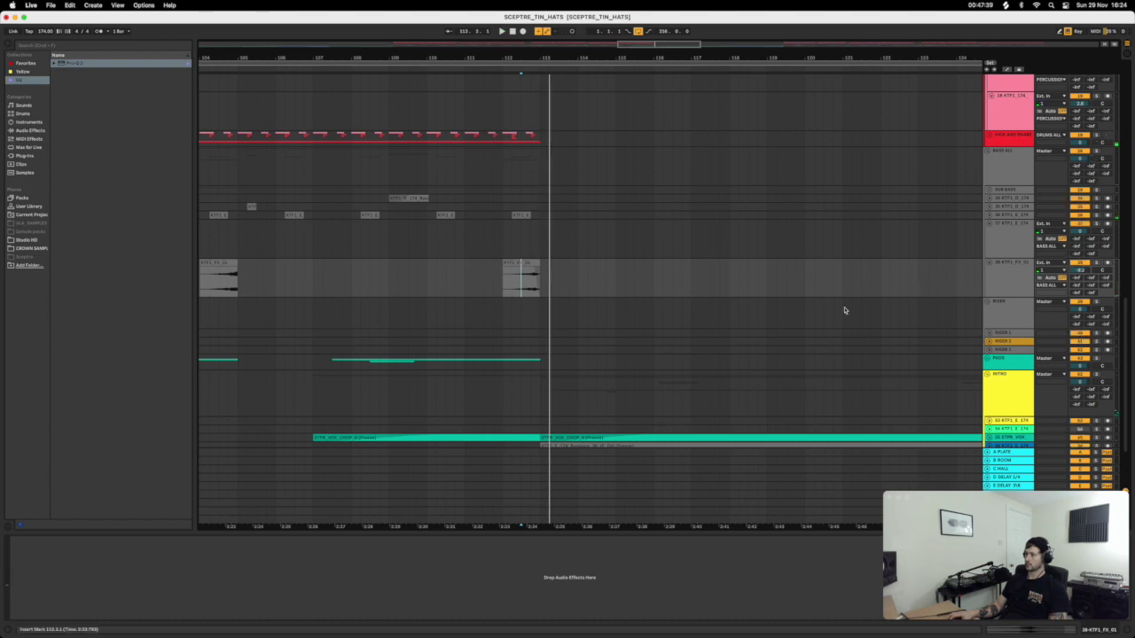
{"action": "key", "text": "space"}
{"action": "key", "text": "space"}
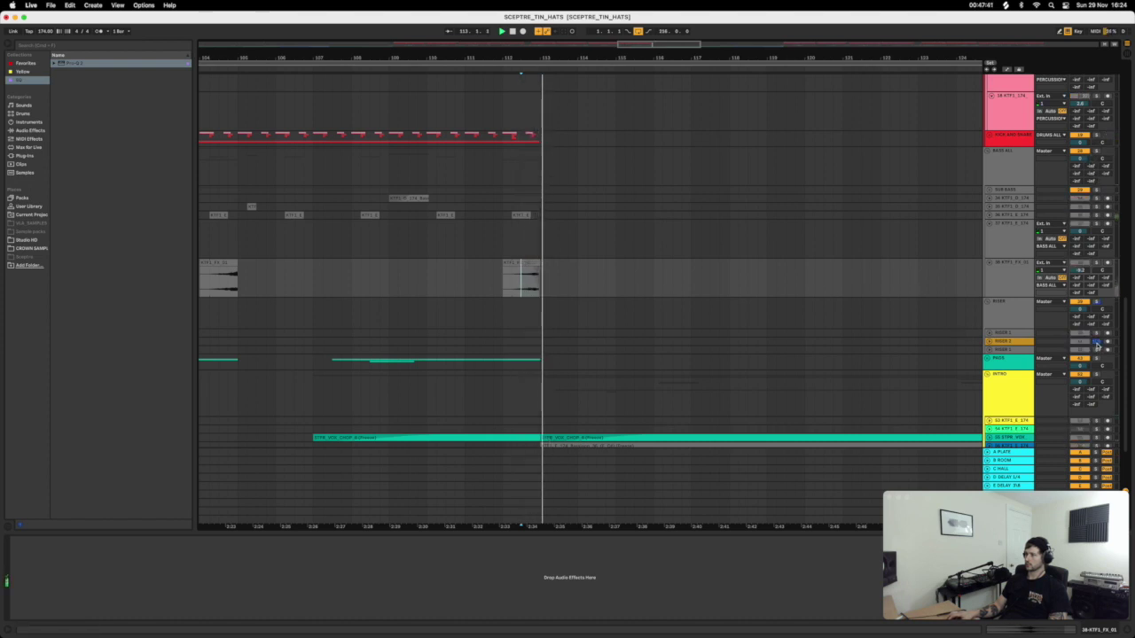
{"action": "key", "text": "space"}
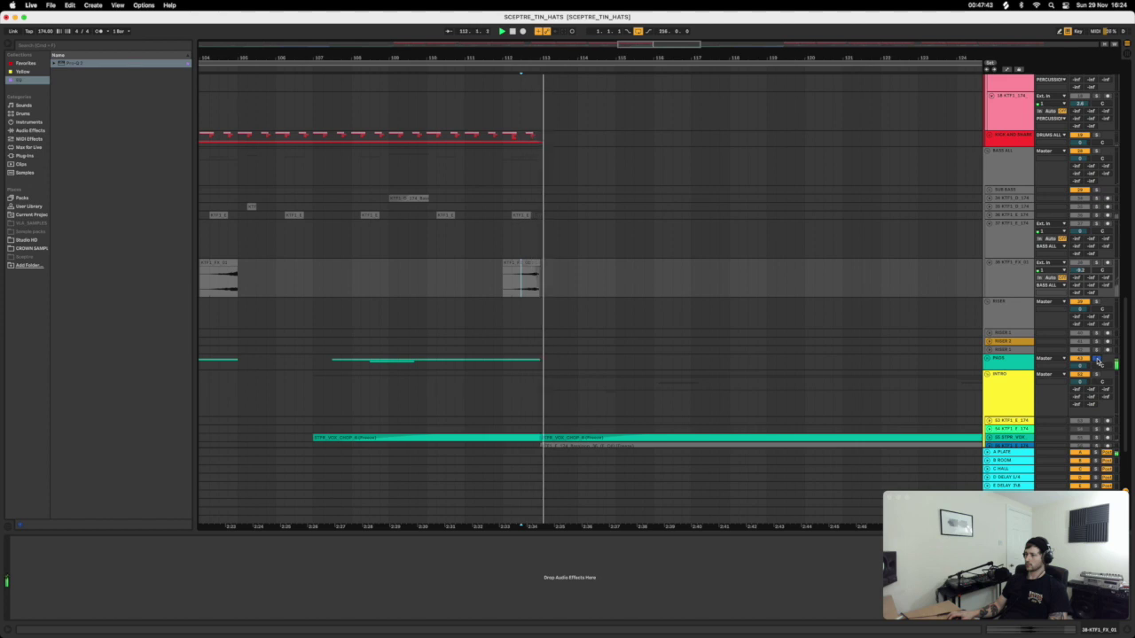
{"action": "key", "text": "space"}
{"action": "key", "text": "space"}
{"action": "scroll", "coordinate": [787, 336], "scroll_direction": "down", "scroll_amount": 3}
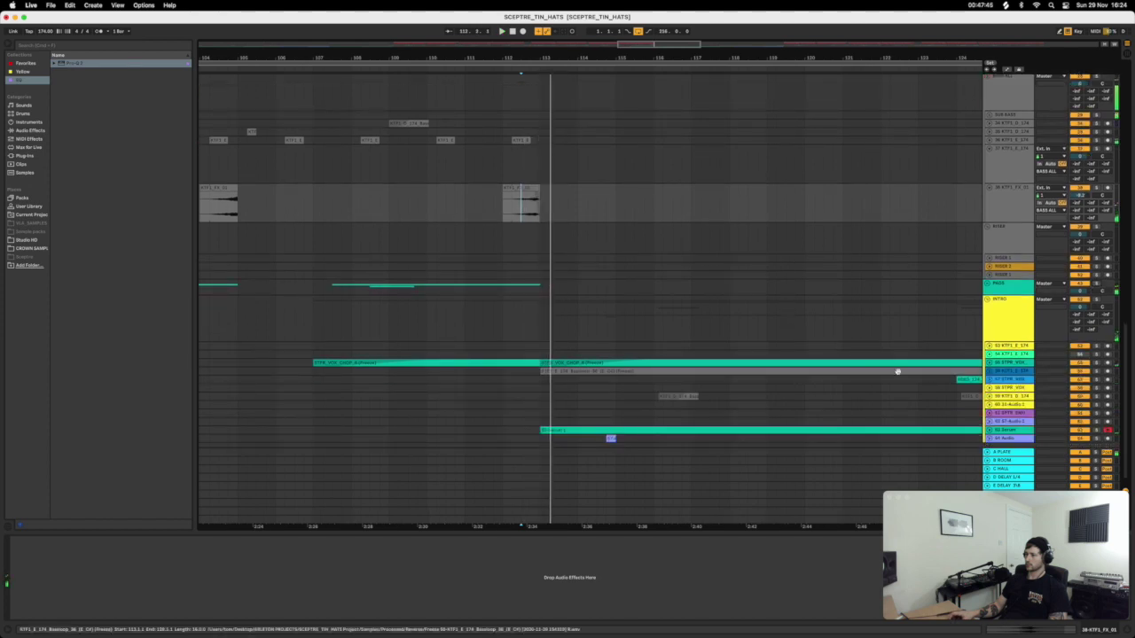
{"action": "key", "text": "space"}
{"action": "key", "text": "space"}
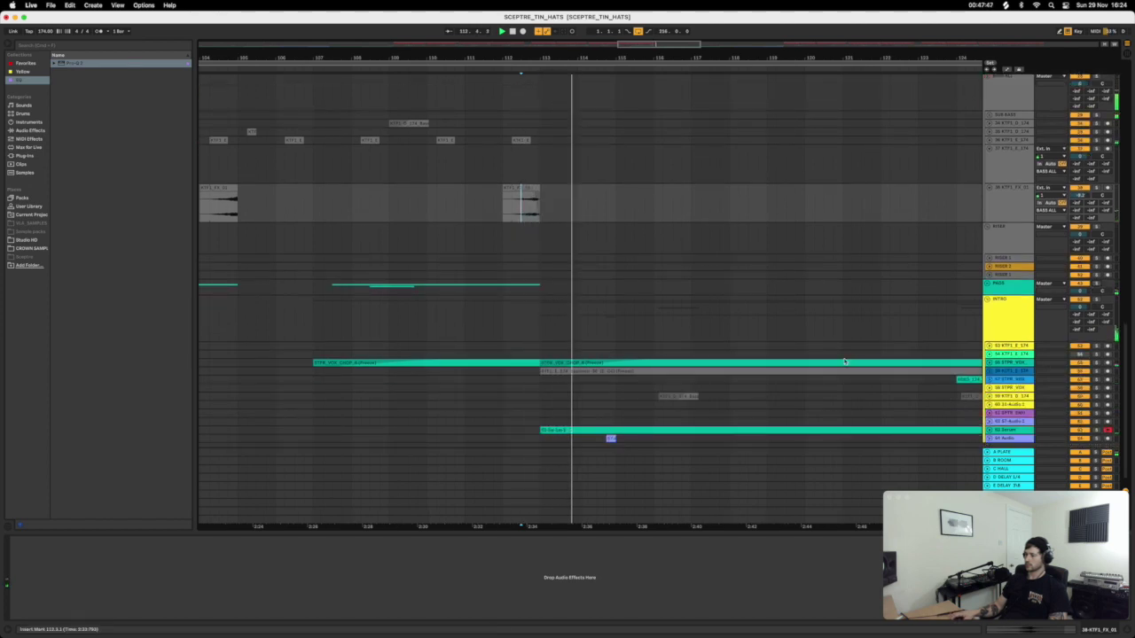
Play the end of the breakdown into the second drop from bar 136 and inspect the 57-Audio 1 track.
{"action": "left_click_drag", "start_coordinate": [567, 48], "coordinate": [654, 315]}
{"action": "left_click", "coordinate": [654, 315]}
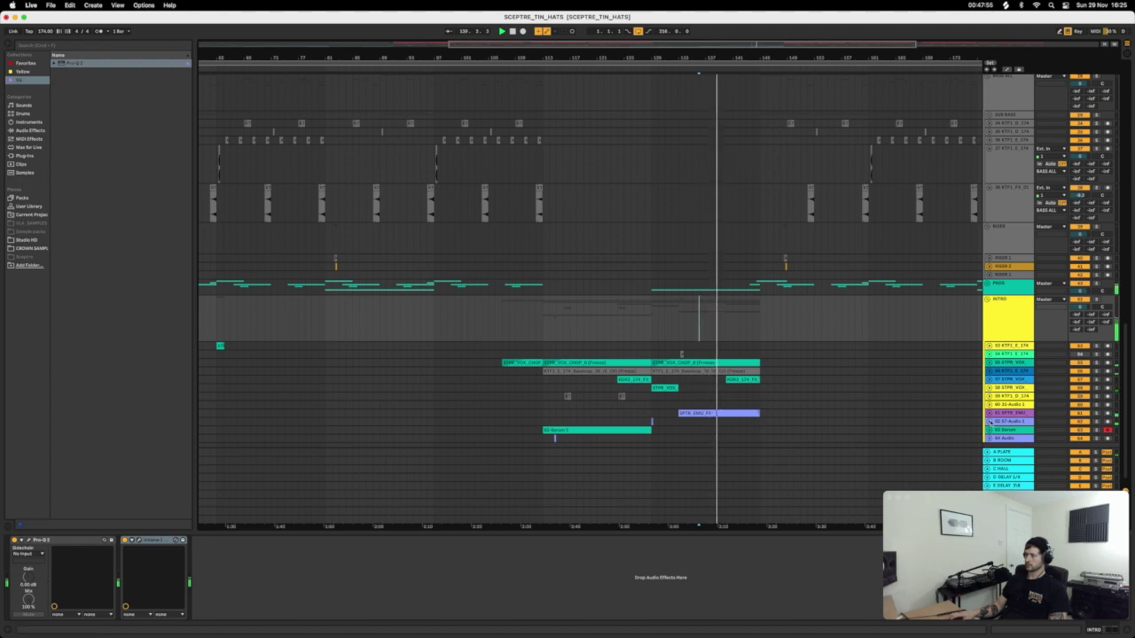
{"action": "left_click", "coordinate": [990, 420]}
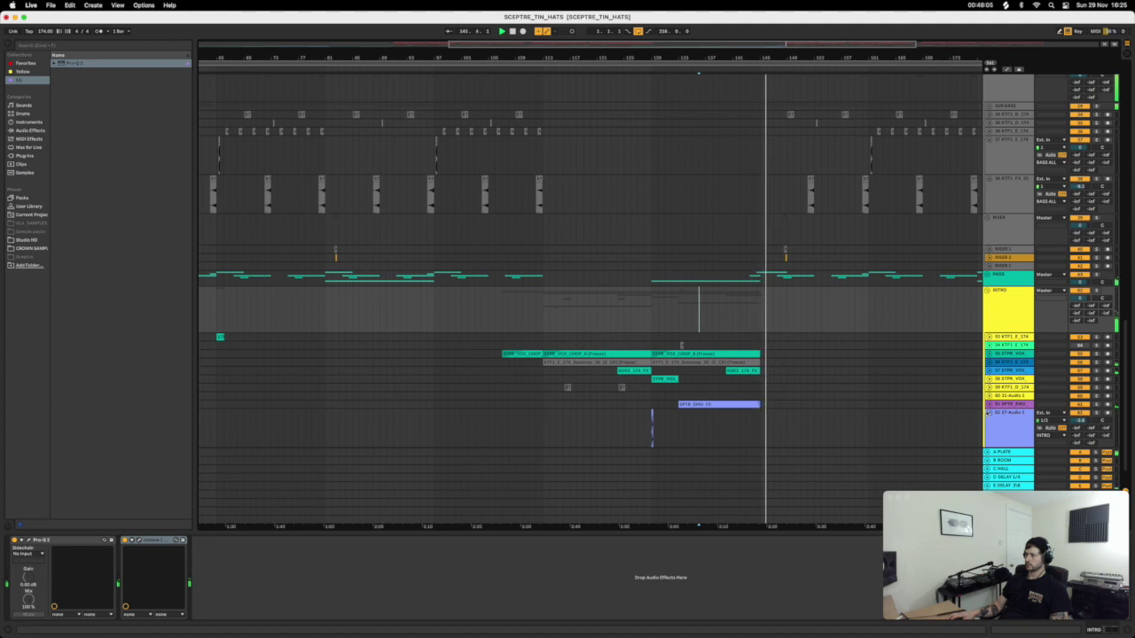
{"action": "key", "text": "super+v"}
{"action": "key", "text": "minus"}
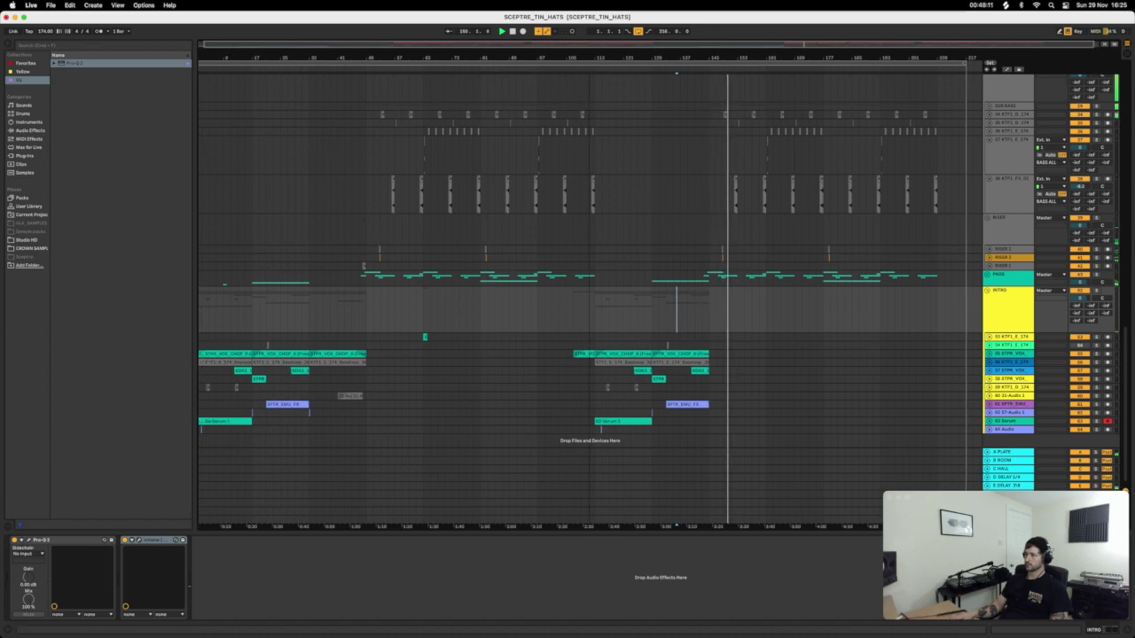
Fold the RISER, BASS ALL, DRUMS ALL and INTRO groups into a compact overview of the arrangement.
{"action": "left_click", "coordinate": [989, 218]}
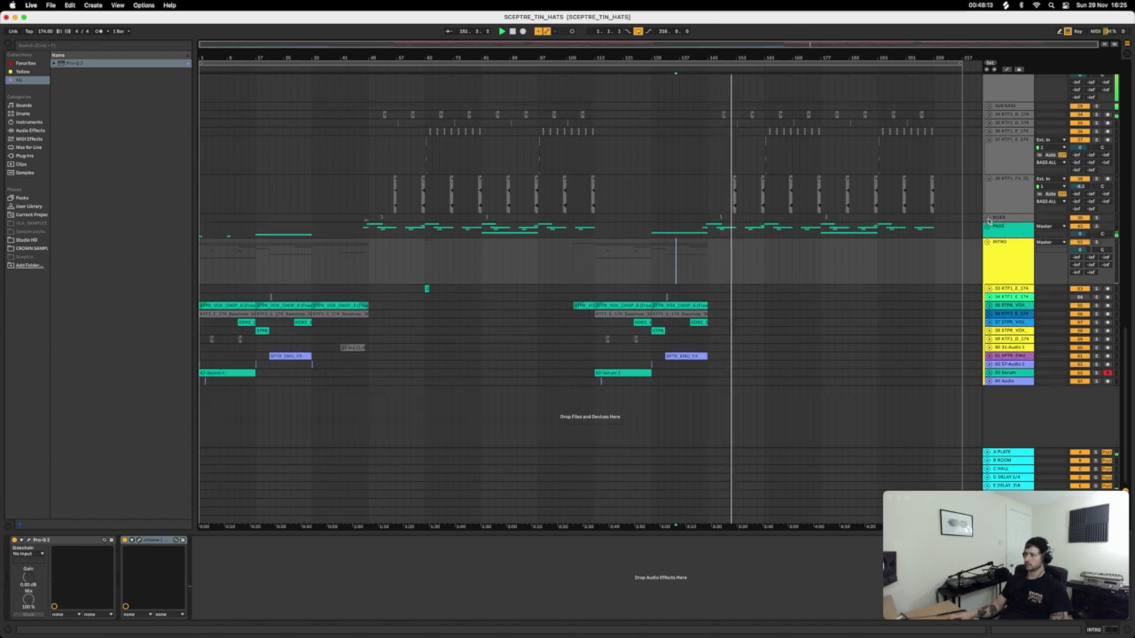
{"action": "scroll", "coordinate": [977, 262], "scroll_direction": "up", "scroll_amount": 3}
{"action": "scroll", "coordinate": [978, 262], "scroll_direction": "up", "scroll_amount": 7}
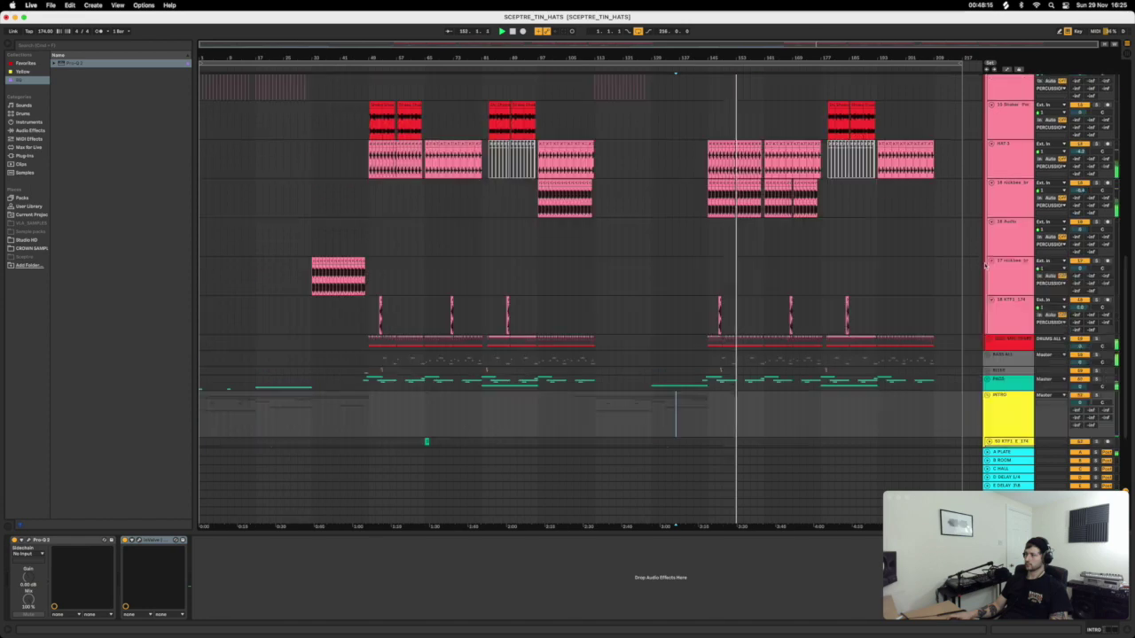
{"action": "scroll", "coordinate": [982, 240], "scroll_direction": "up", "scroll_amount": 5}
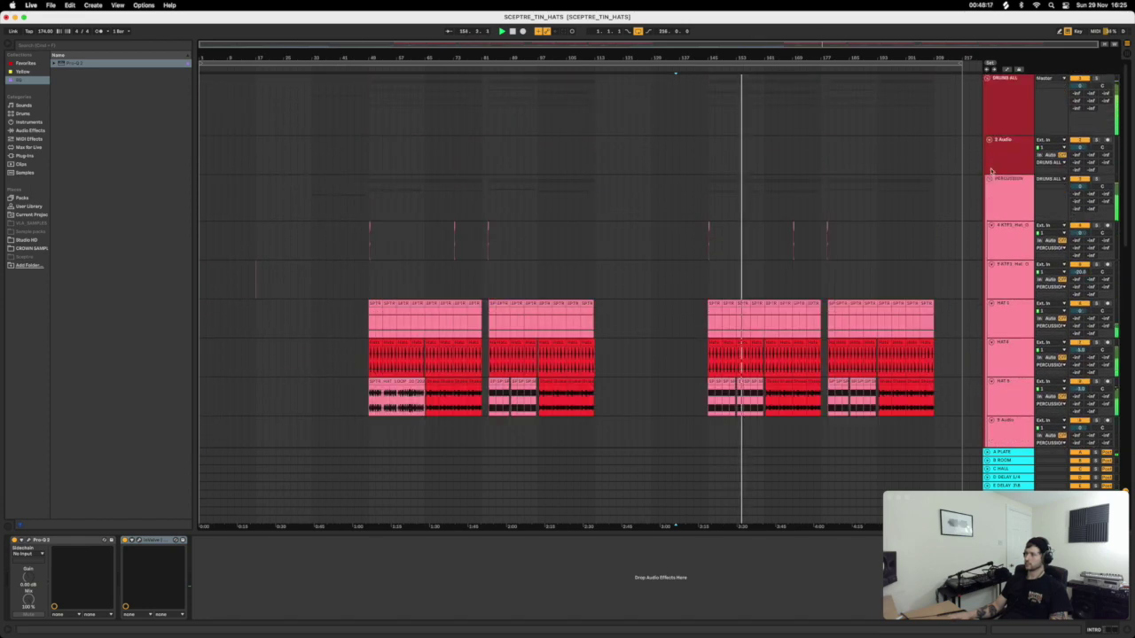
{"action": "left_click", "coordinate": [989, 177]}
{"action": "scroll", "coordinate": [992, 162], "scroll_direction": "down", "scroll_amount": 2}
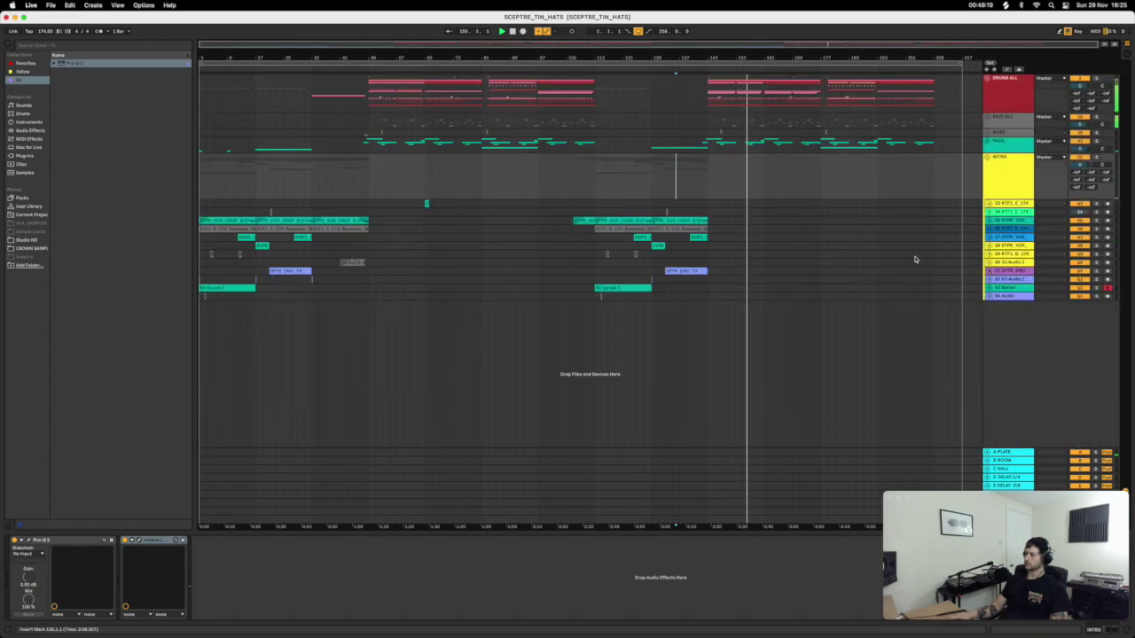
{"action": "left_click", "coordinate": [986, 157]}
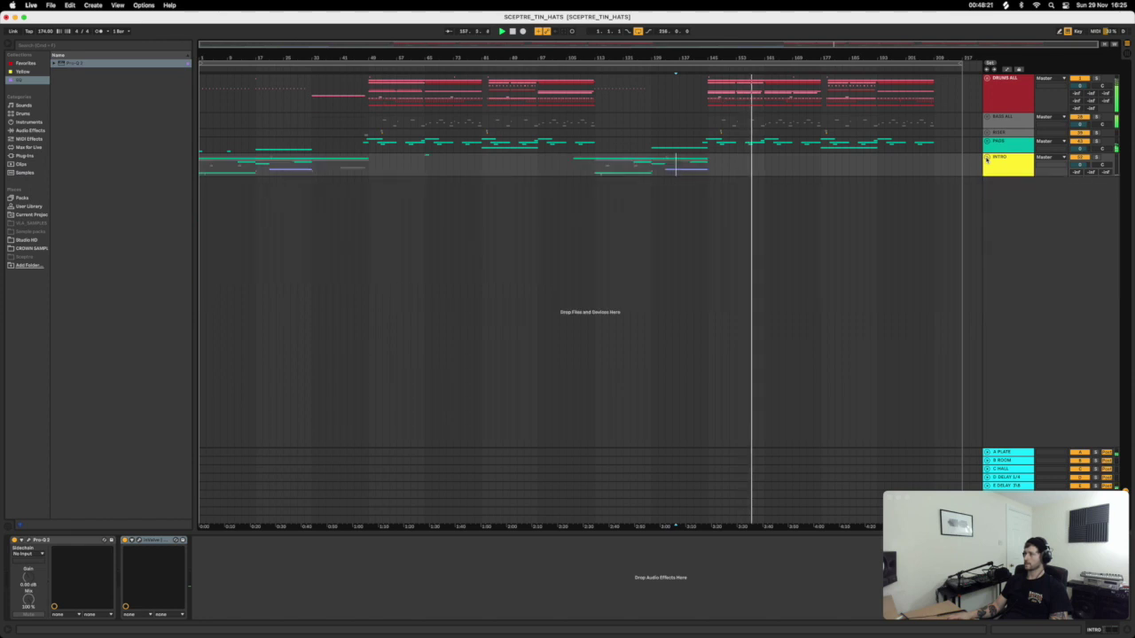
Place the playback start at bar 145 on the INTRO group, where the second drop begins.
{"action": "left_click", "coordinate": [763, 164]}
{"action": "left_click", "coordinate": [707, 204]}
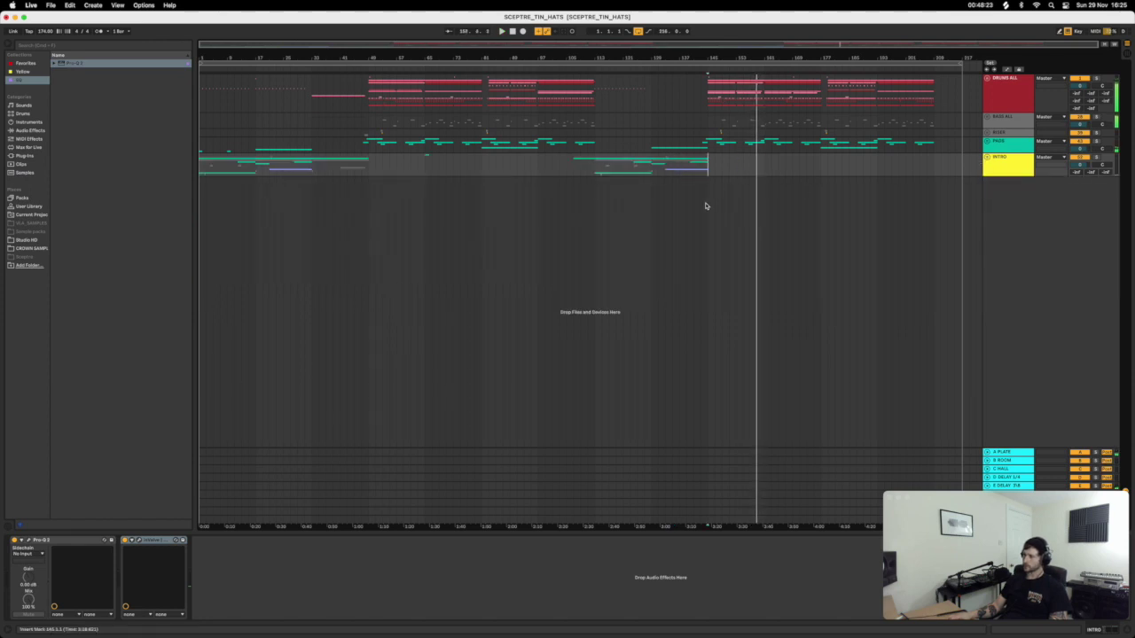